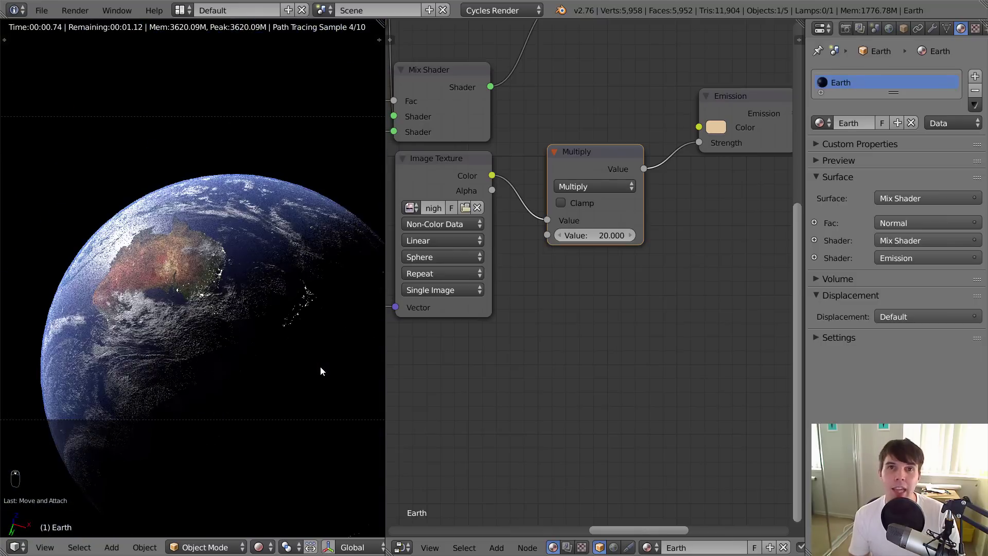
scroll(245, 363, up, 1)
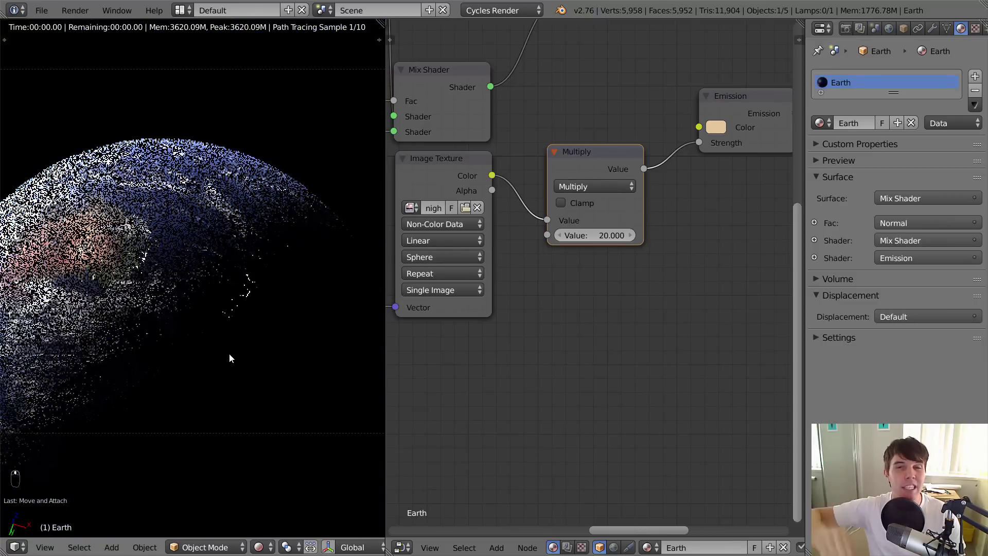
scroll(229, 353, up, 3)
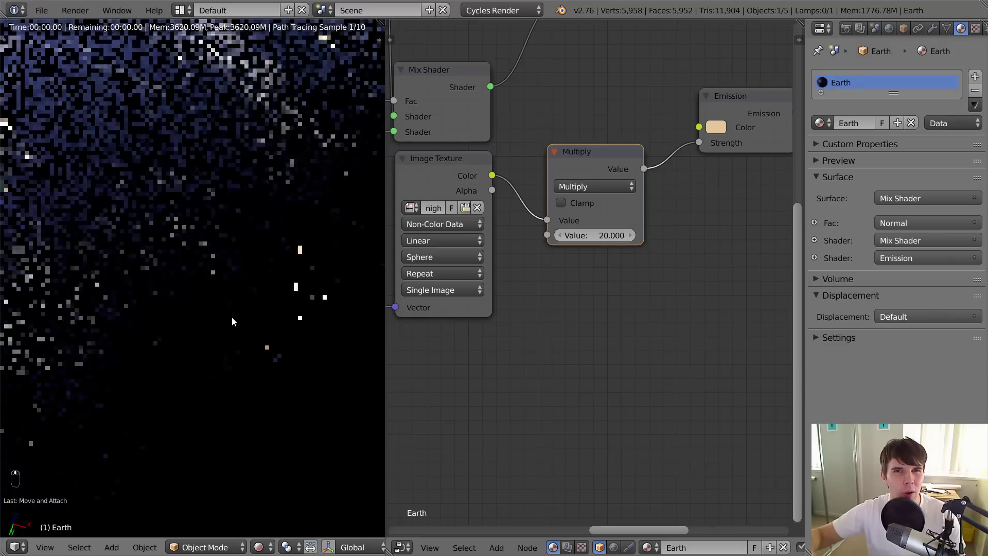
scroll(308, 327, up, 3)
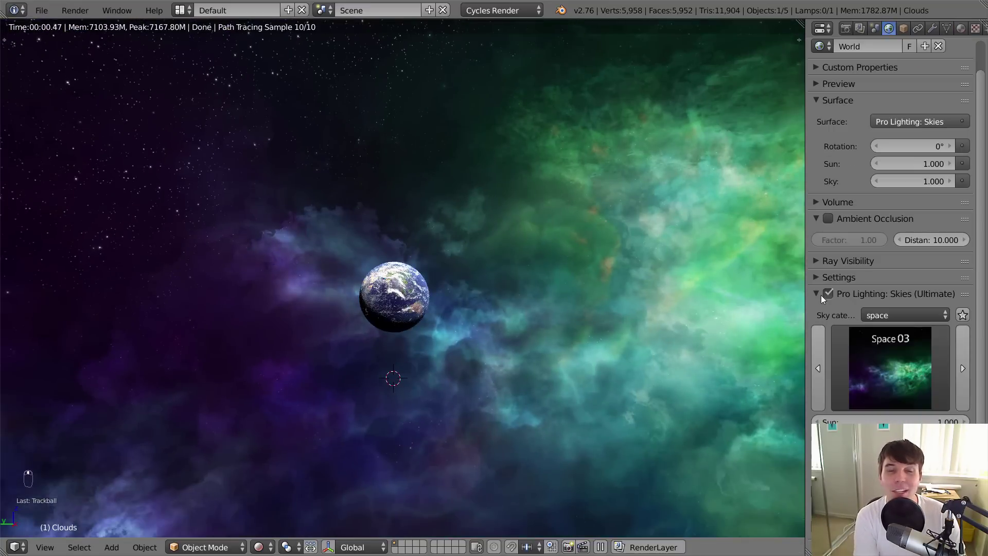
Change the world's sky background to the Space 05 preset
click(859, 337)
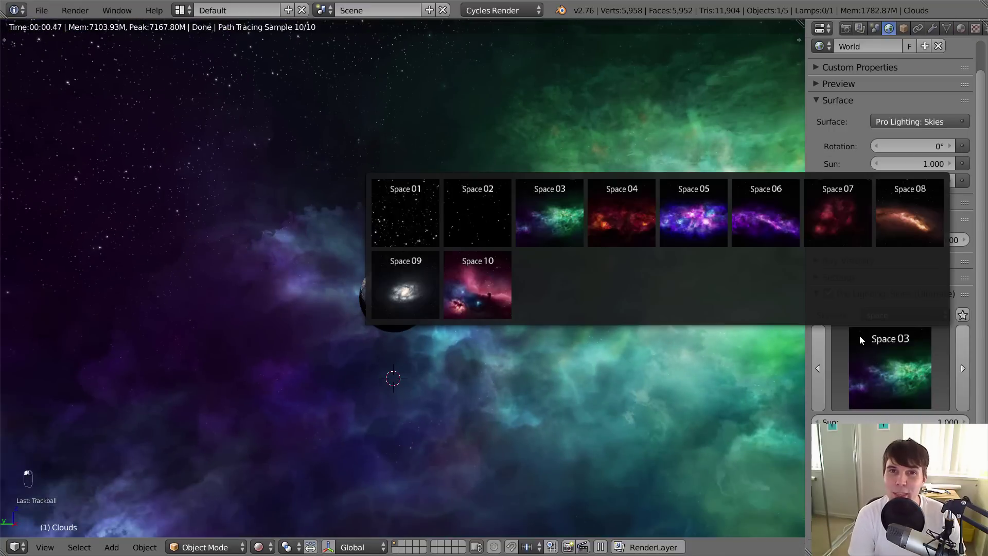
click(674, 217)
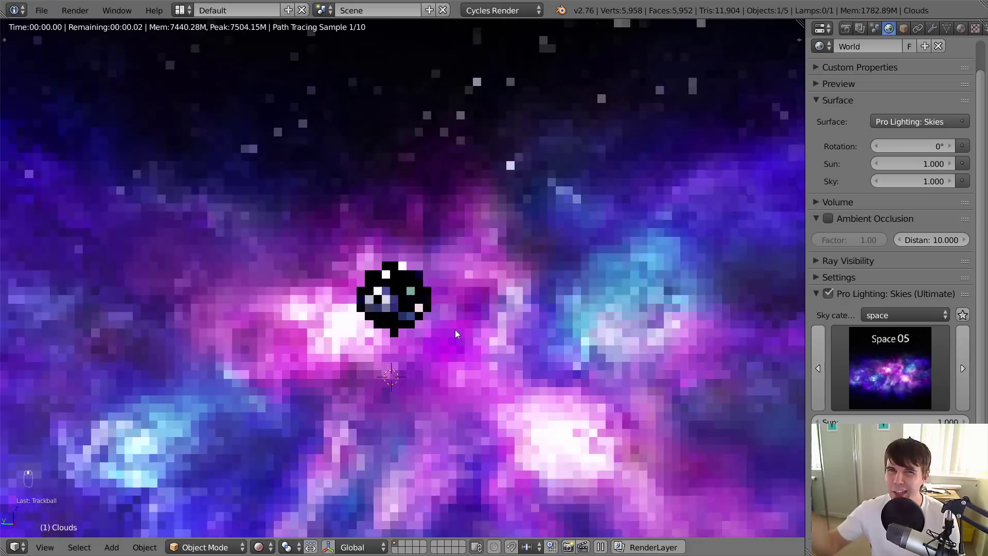
middle_drag(455, 330, 530, 292)
middle_drag(495, 343, 451, 346)
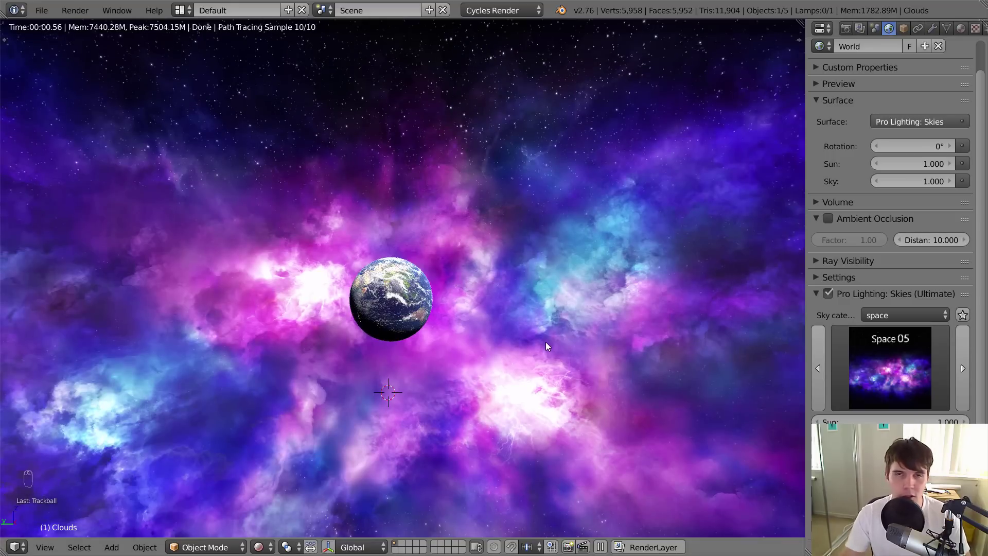
key(KP_0)
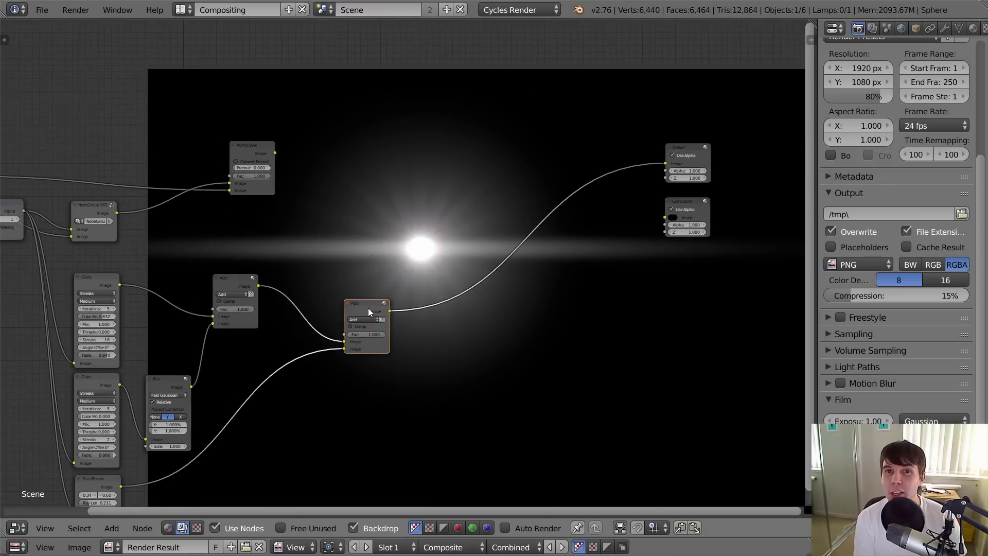
Move the Add node that merges the glare effects closer to its inputs and place a duplicate beside the Alpha Over node
key(g)
click(290, 286)
key(shift+d)
click(415, 151)
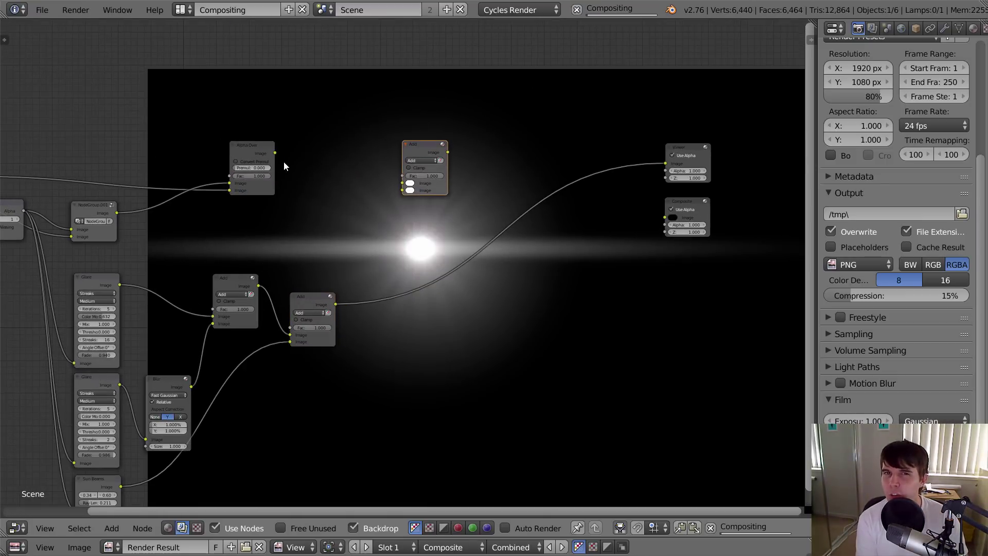
Connect the Alpha Over and combined glare outputs to the duplicated Add node and show its result in the Viewer
drag(275, 153, 402, 183)
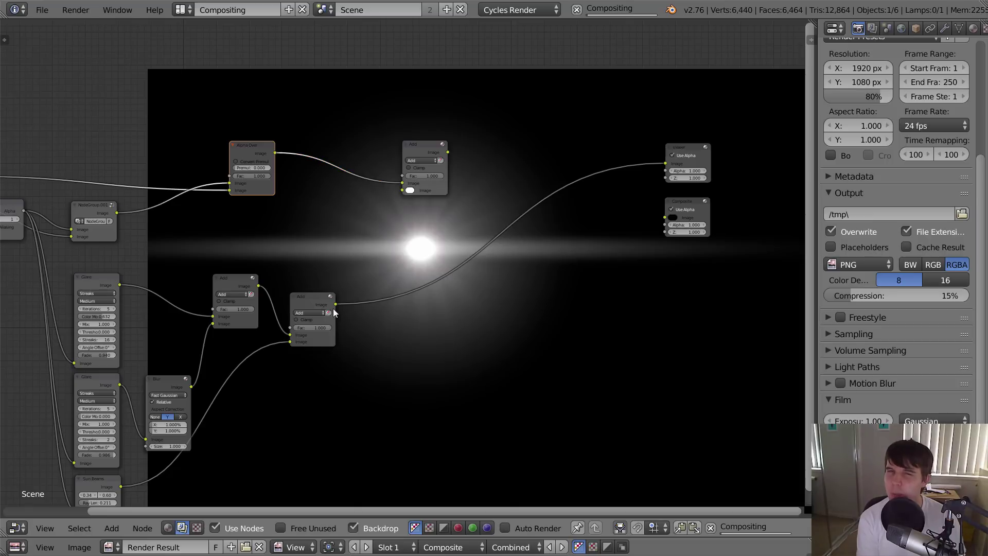
drag(335, 304, 403, 190)
middle_drag(11, 233, 85, 218)
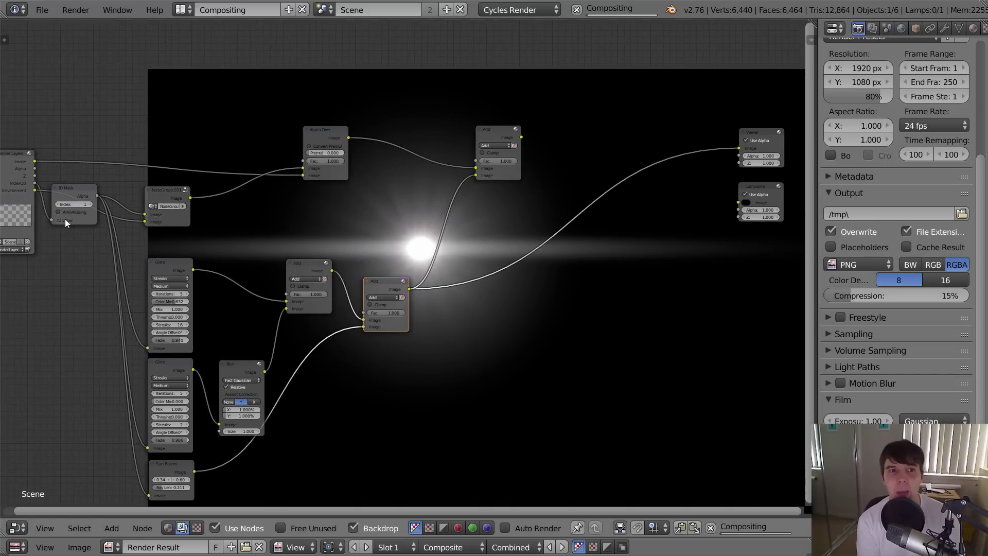
middle_drag(487, 141, 363, 139)
ctrl+shift+click(363, 139)
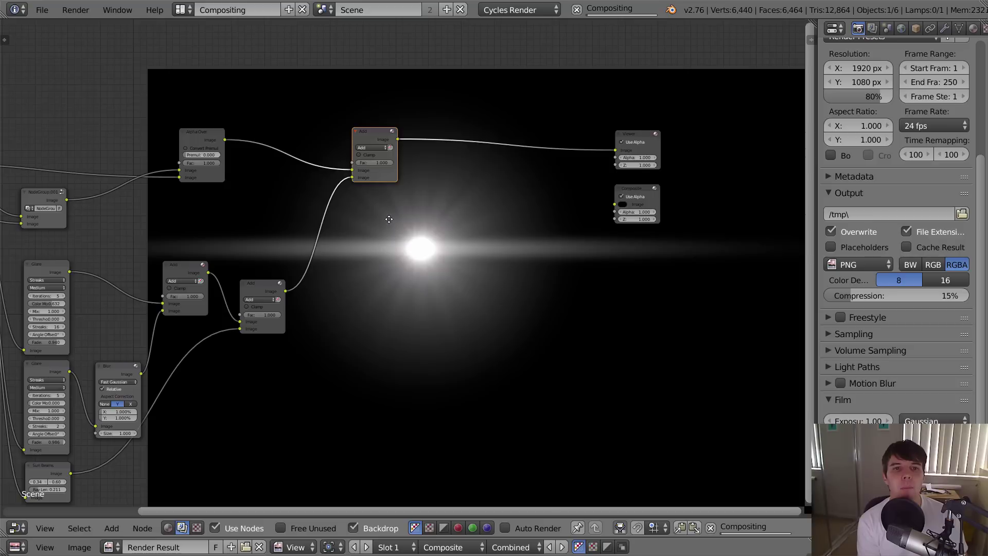
middle_drag(369, 237, 341, 159)
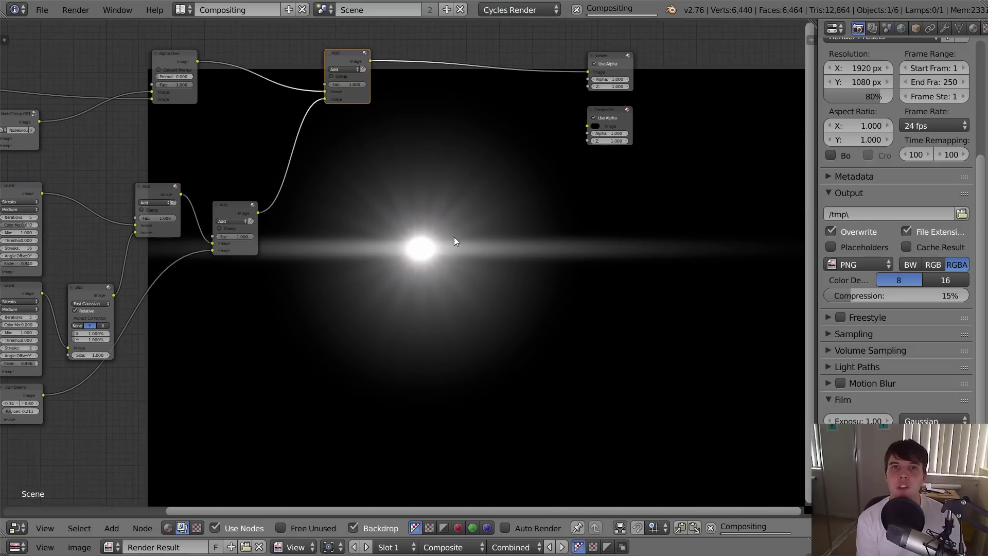
scroll(454, 237, down, 1)
middle_drag(437, 229, 392, 205)
middle_drag(337, 192, 311, 169)
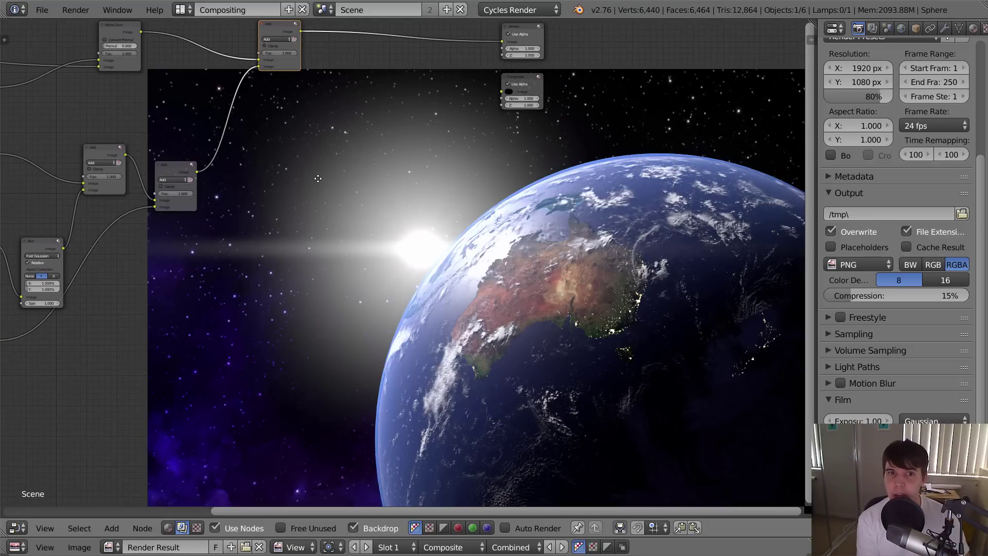
middle_drag(295, 134, 402, 205)
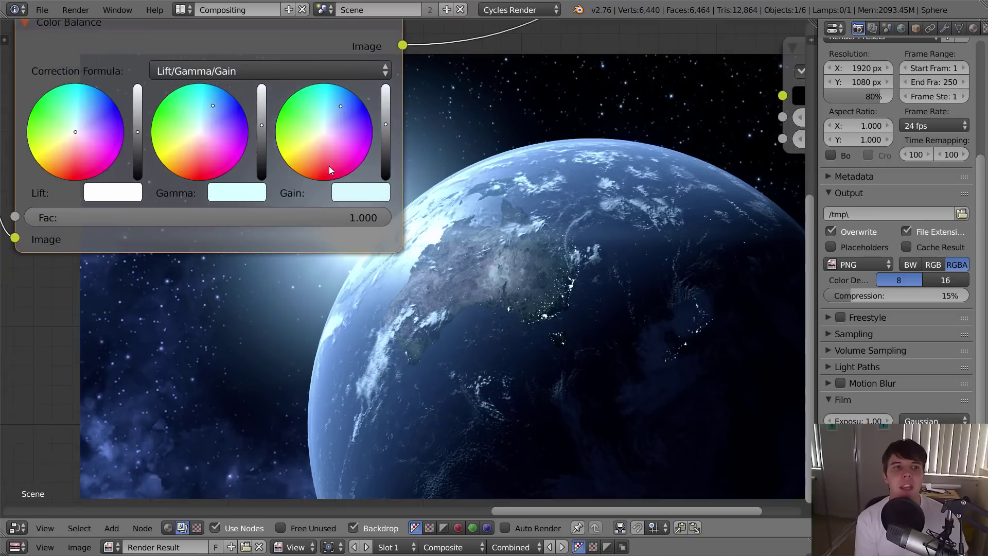
Shift the gain color of the Color Balance node further toward blue
scroll(340, 162, up, 2)
drag(340, 84, 345, 77)
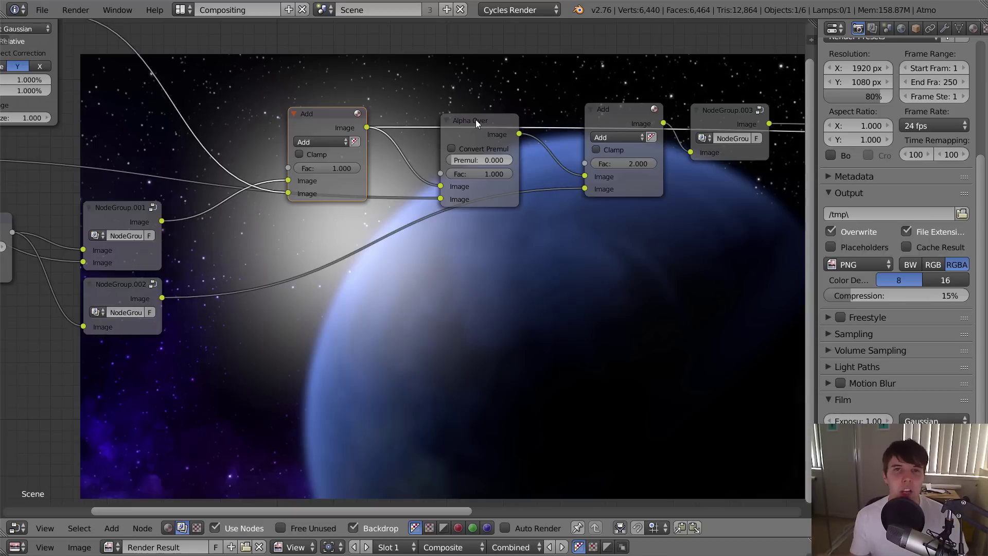
Set the relative Fast Gaussian blur on the ellipse mask to 20% in X and Y
click(475, 119)
middle_drag(611, 272, 531, 196)
scroll(542, 157, up, 3)
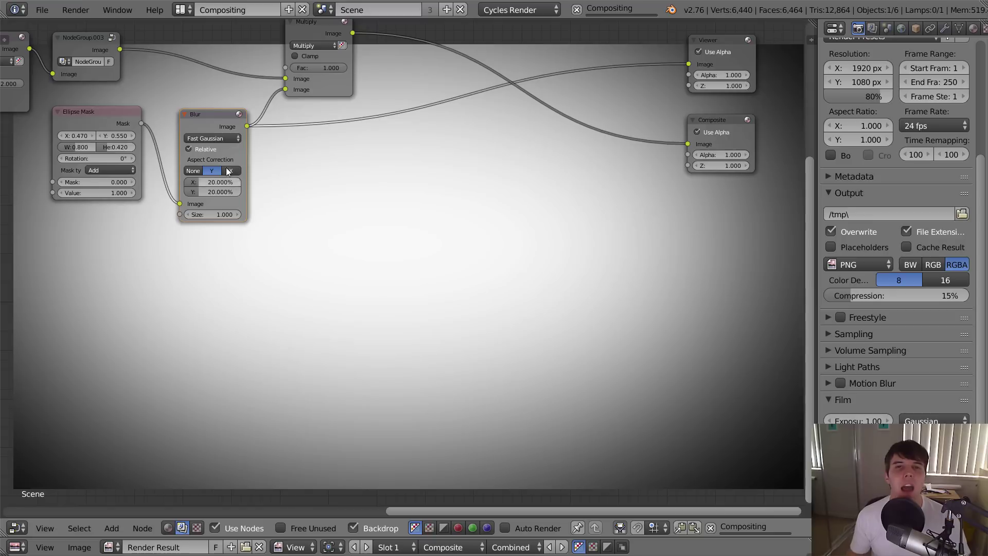
key(Return)
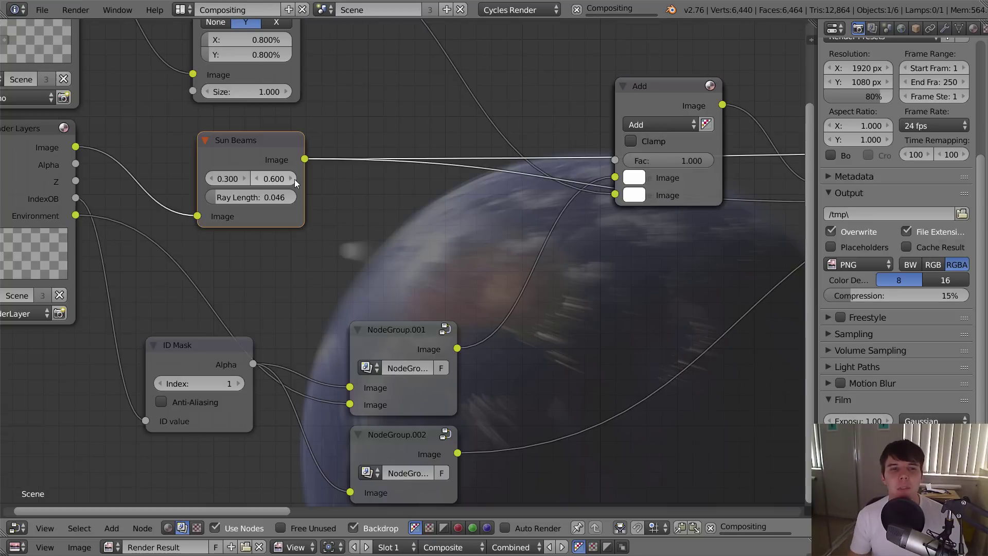
Set the Sun Beams source's Y position to 0.700 and raise its X position by one increment
click(295, 179)
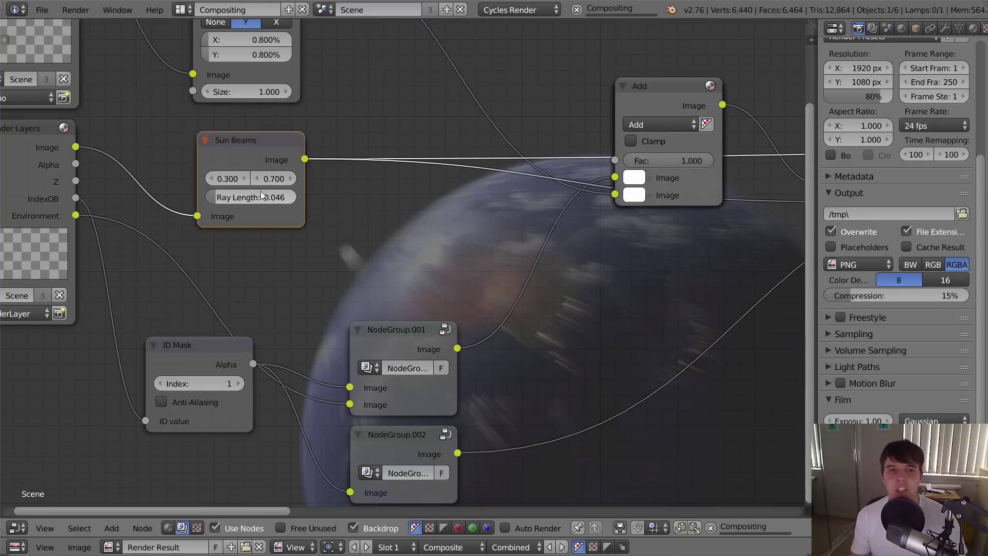
click(247, 181)
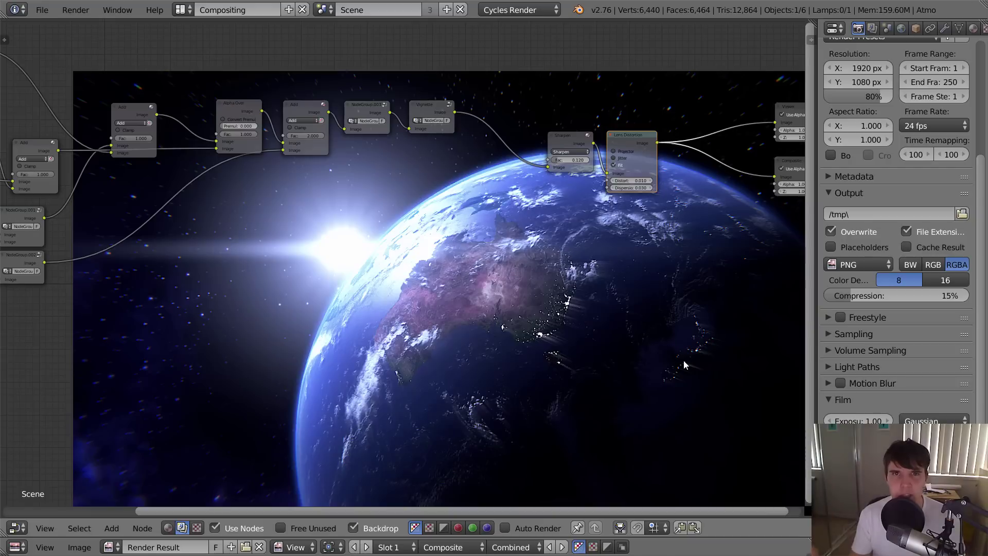
middle_drag(530, 304, 574, 285)
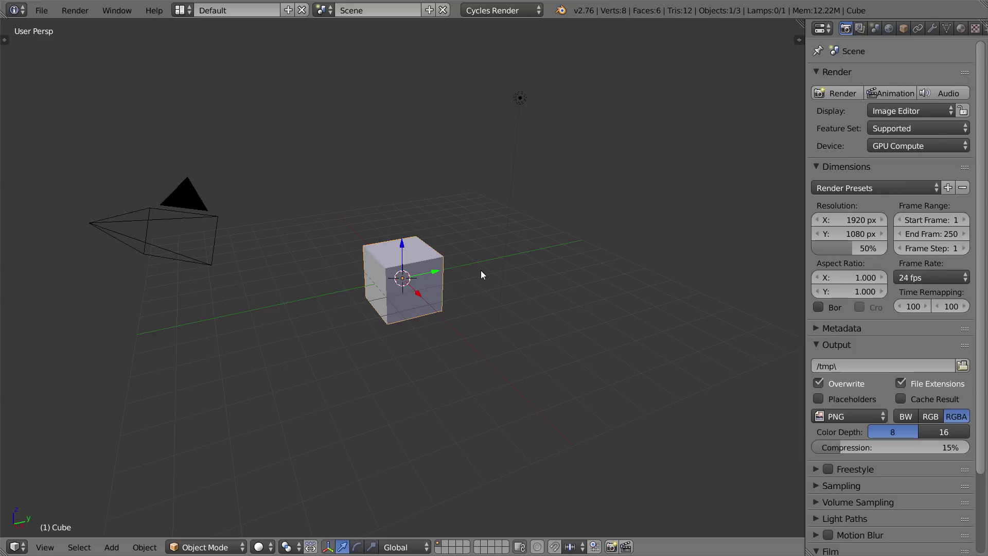
Delete the default cube and lamp from the new scene, keeping the camera
shift+right_click(520, 103)
key(x)
click(496, 250)
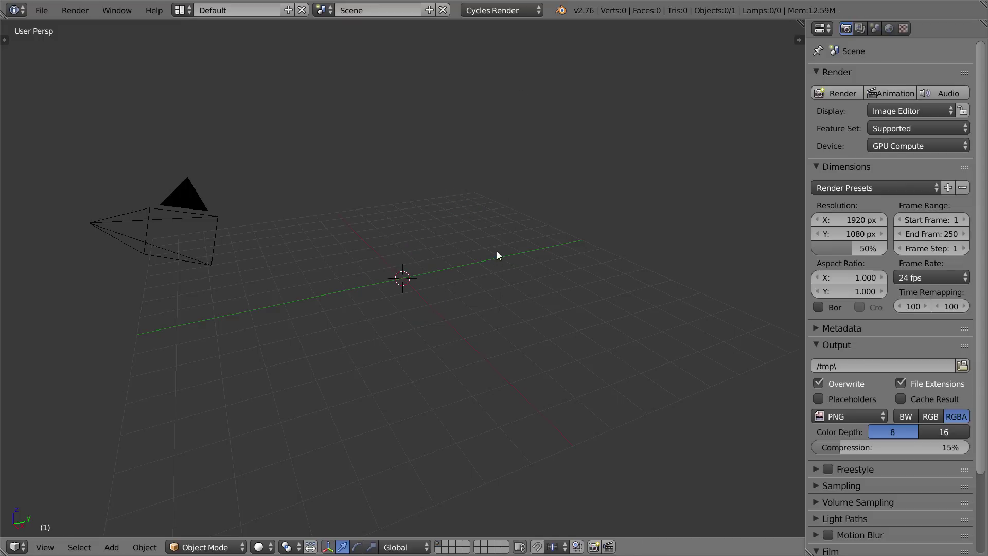
Add a UV sphere mesh at the scene's origin
middle_drag(473, 292, 538, 291)
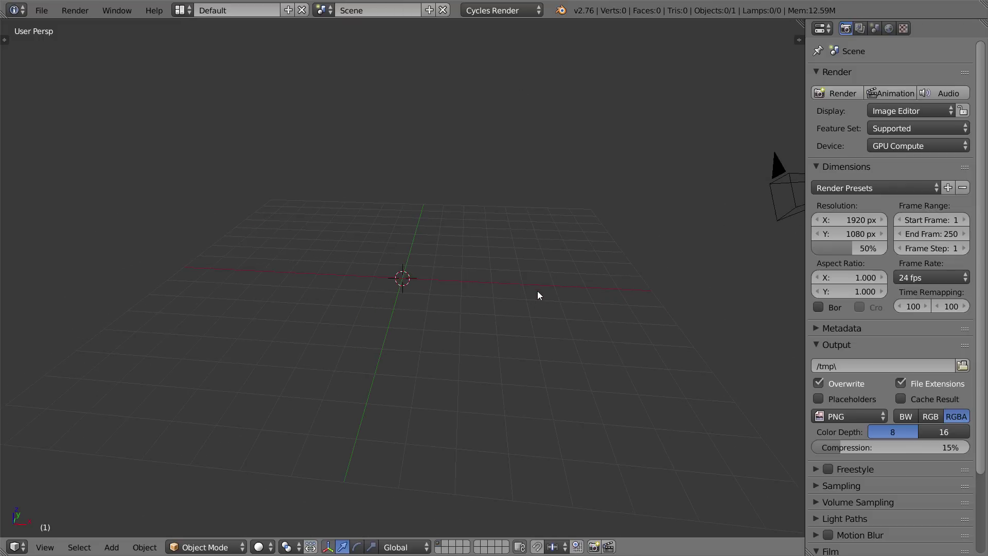
key(shift+a)
mouse_move(538, 292)
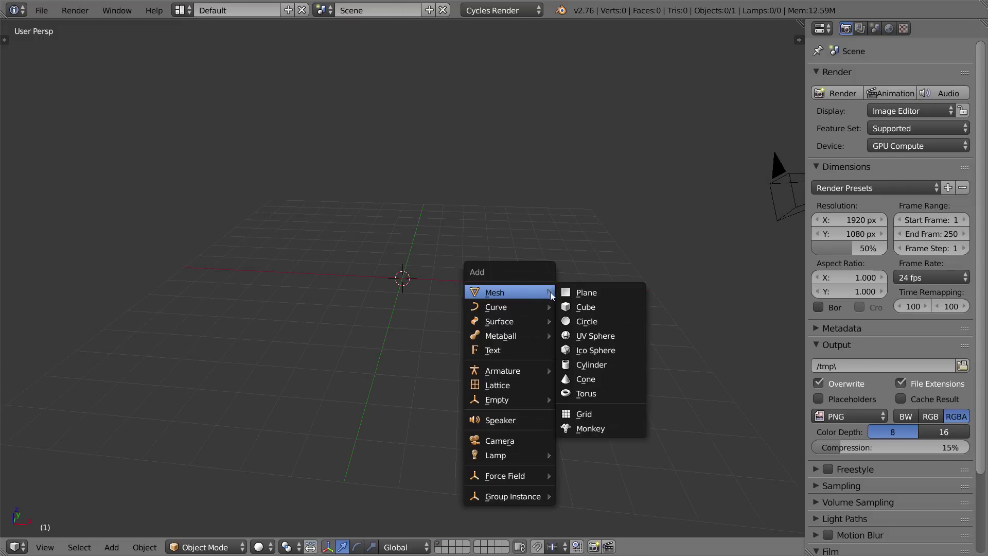
click(612, 333)
Scale the sphere uniformly by a factor of 10
middle_drag(603, 336, 553, 326)
scroll(502, 317, down, 1)
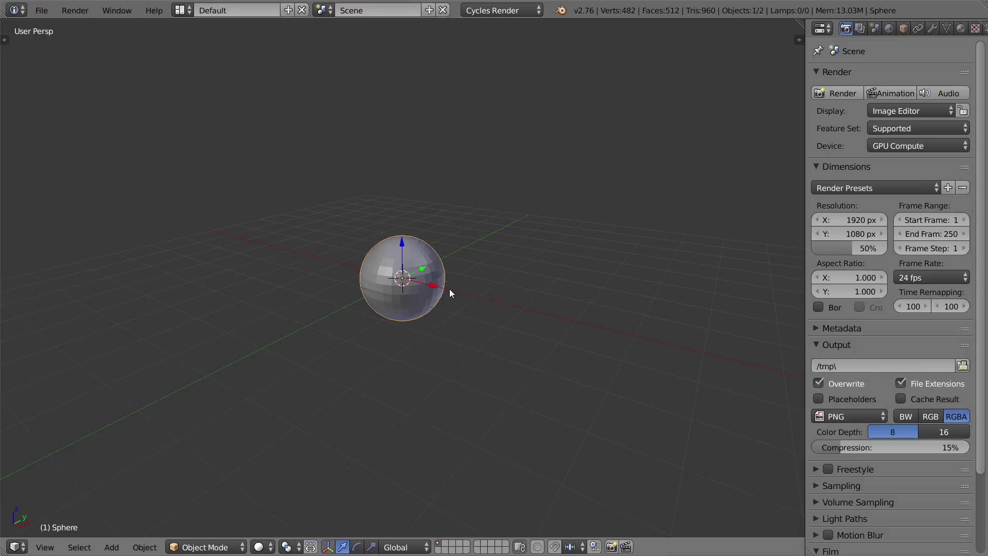
mouse_move(450, 292)
middle_down()
mouse_move(481, 294)
mouse_move(517, 316)
middle_up()
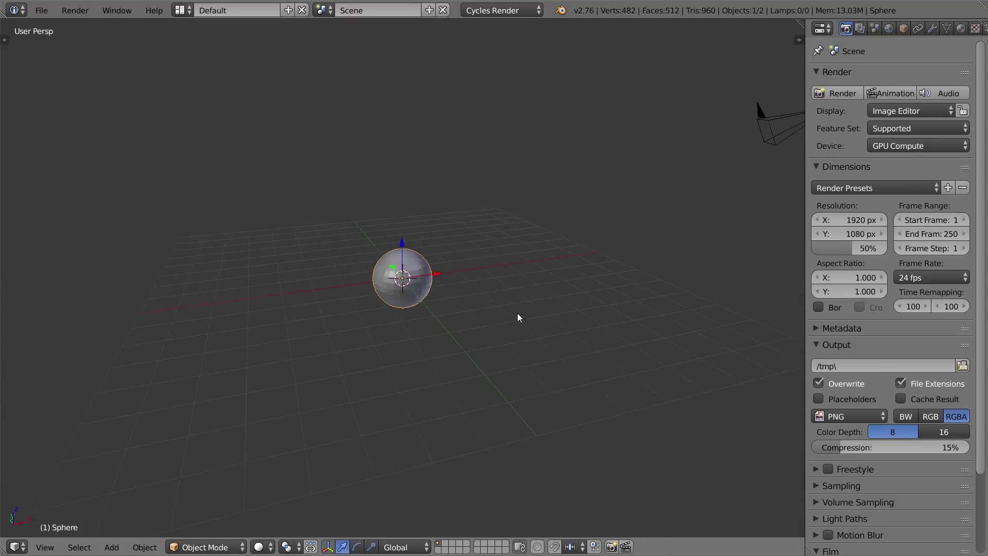
scroll(521, 315, down, 1)
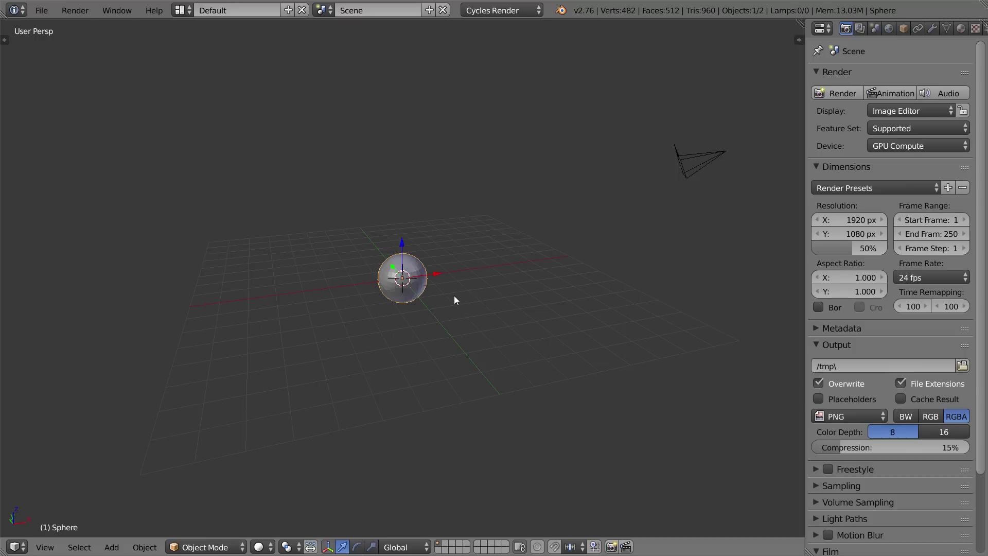
key(s)
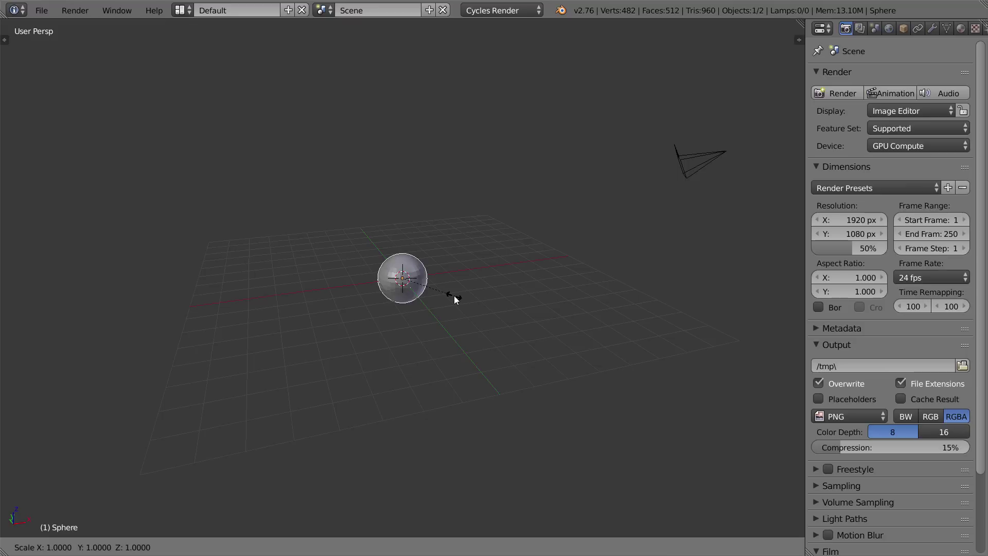
right_click(455, 298)
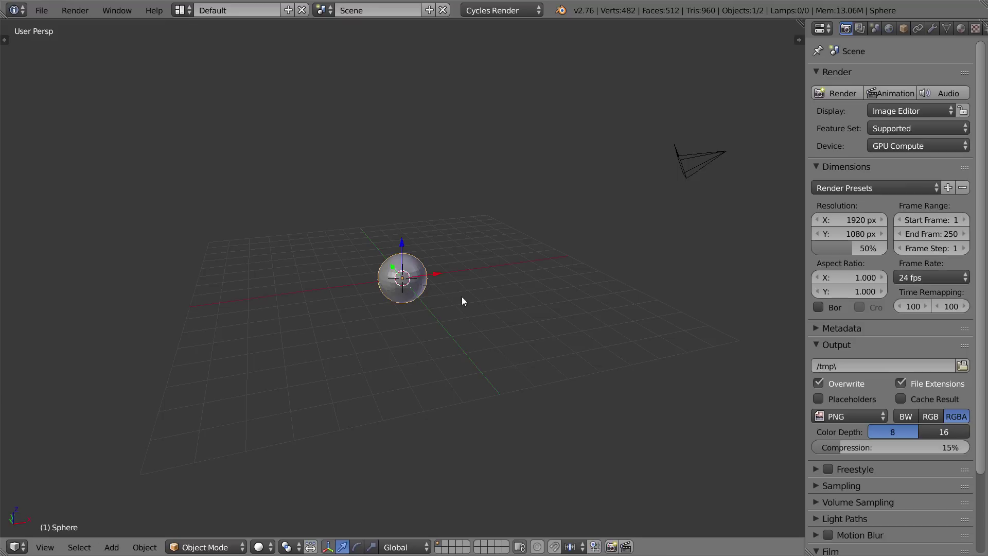
text(s10)
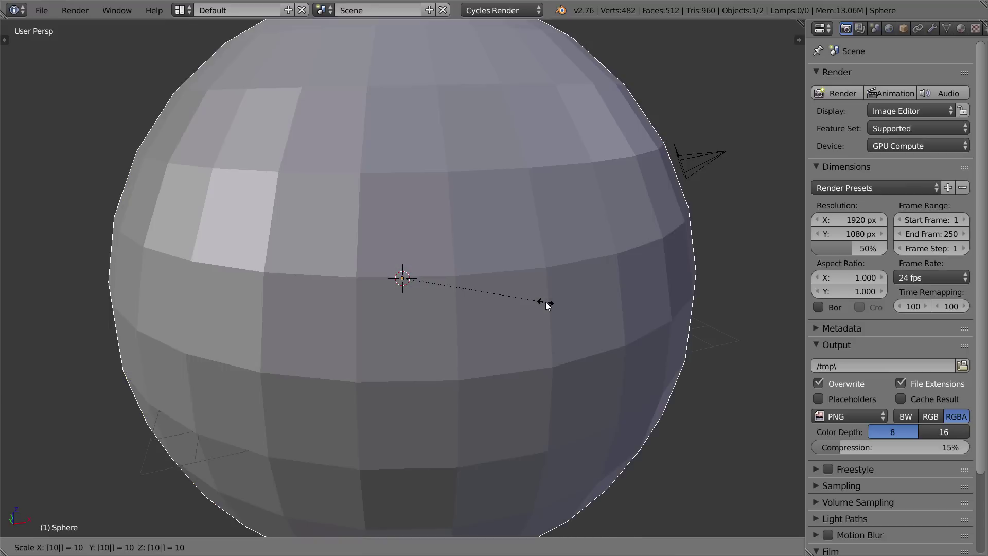
key(Return)
Start the Screencast Keys display for the 3D view and hide the properties sidebar
key(n)
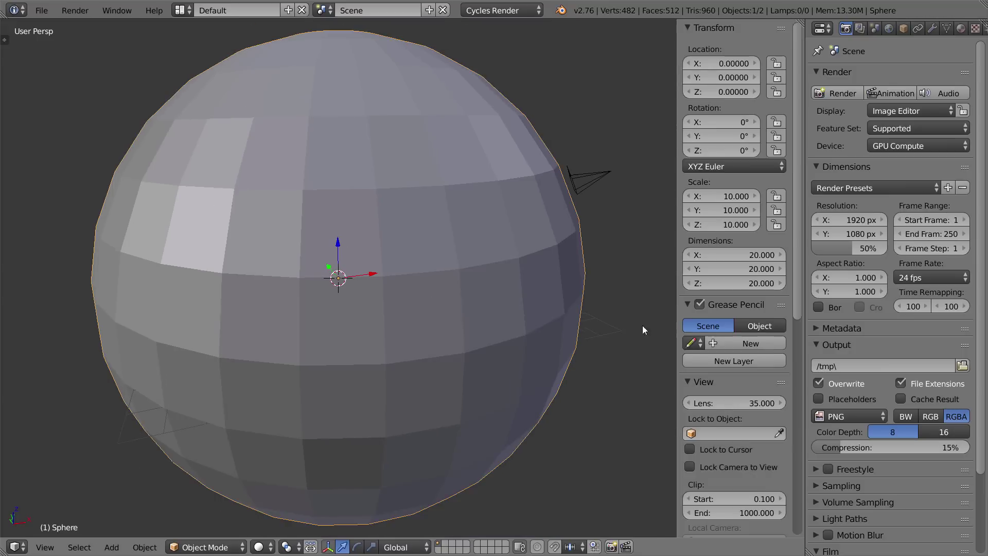
scroll(642, 325, down, 2)
scroll(743, 399, down, 7)
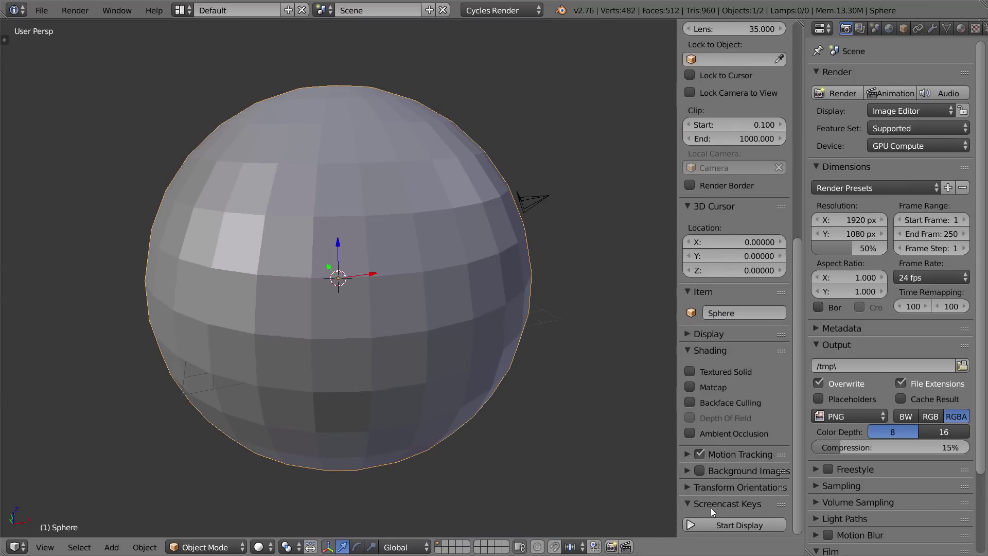
click(718, 524)
scroll(733, 465, down, 10)
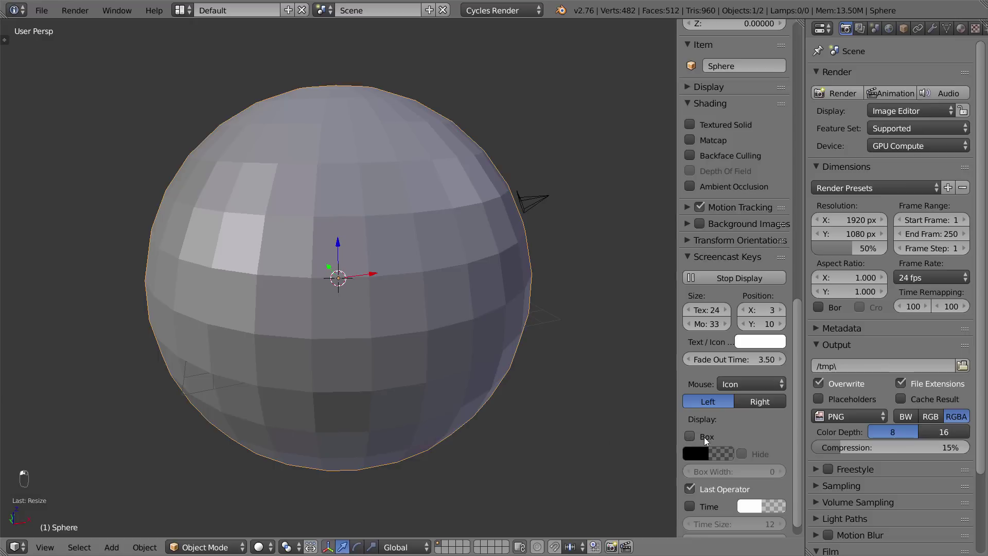
key(n)
key(n)
key(n)
key(n)
key(n)
key(n)
key(n)
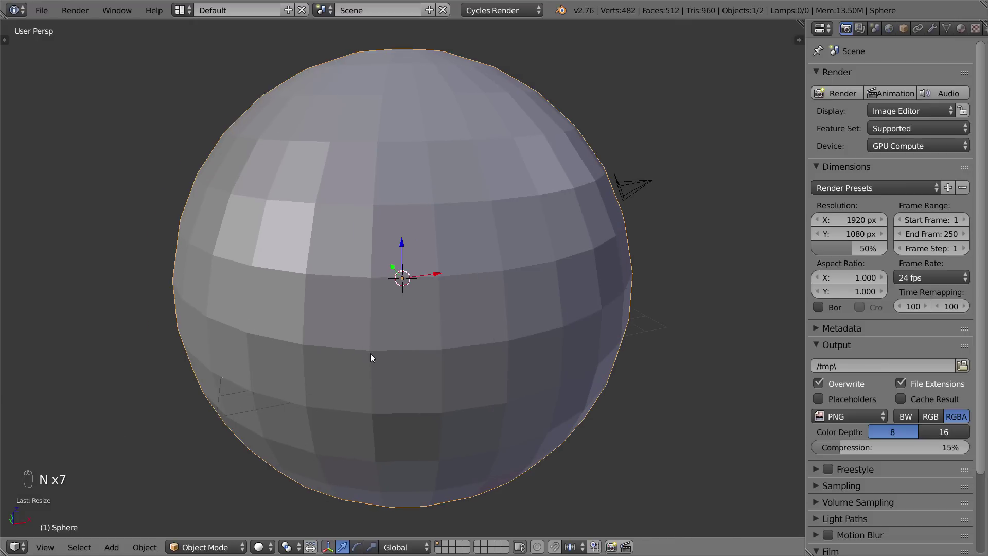
Hide the 3D transform manipulator in the viewport
key(space)
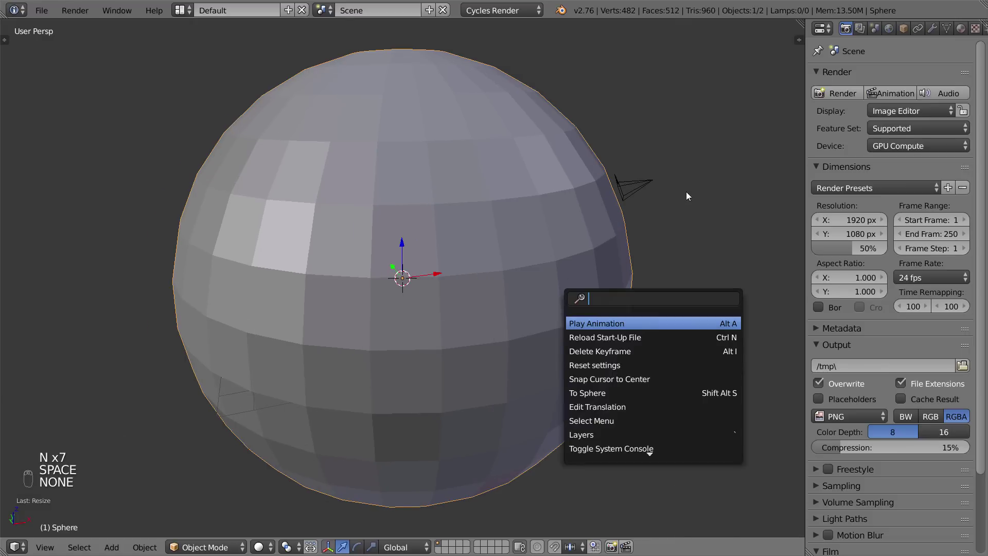
key(ctrl+space)
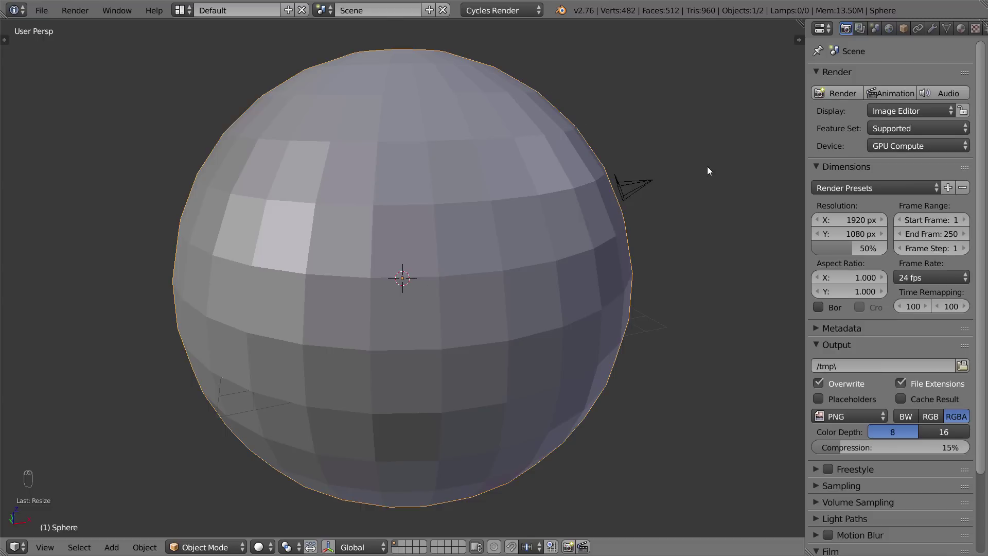
Add a level 2 Subdivision Surface modifier to the sphere and set its viewport subdivisions to 1
key(ctrl+2)
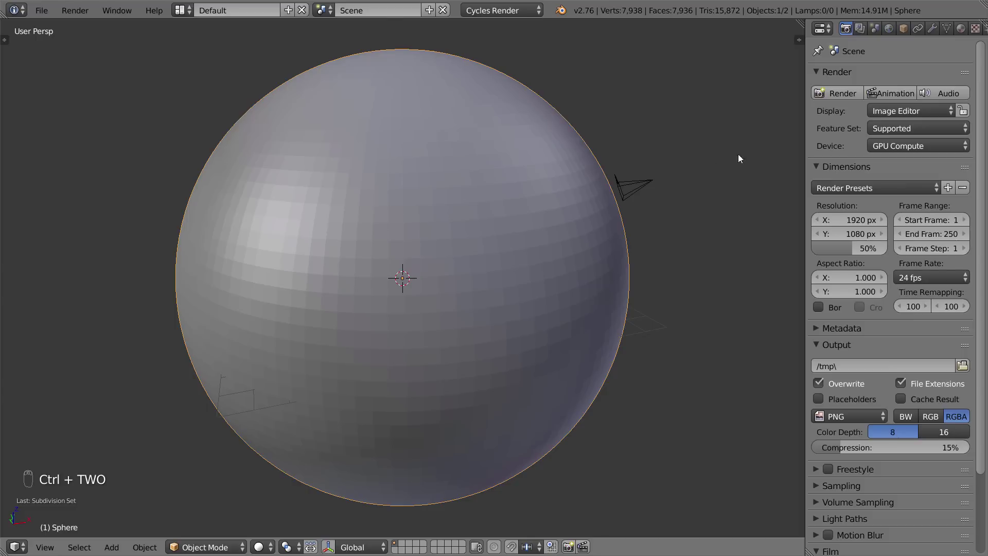
click(931, 28)
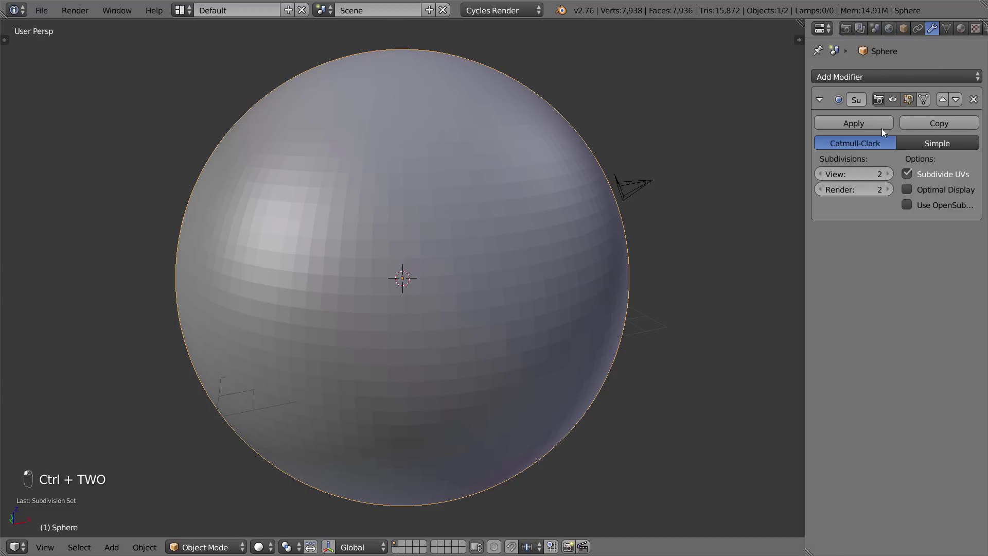
click(820, 173)
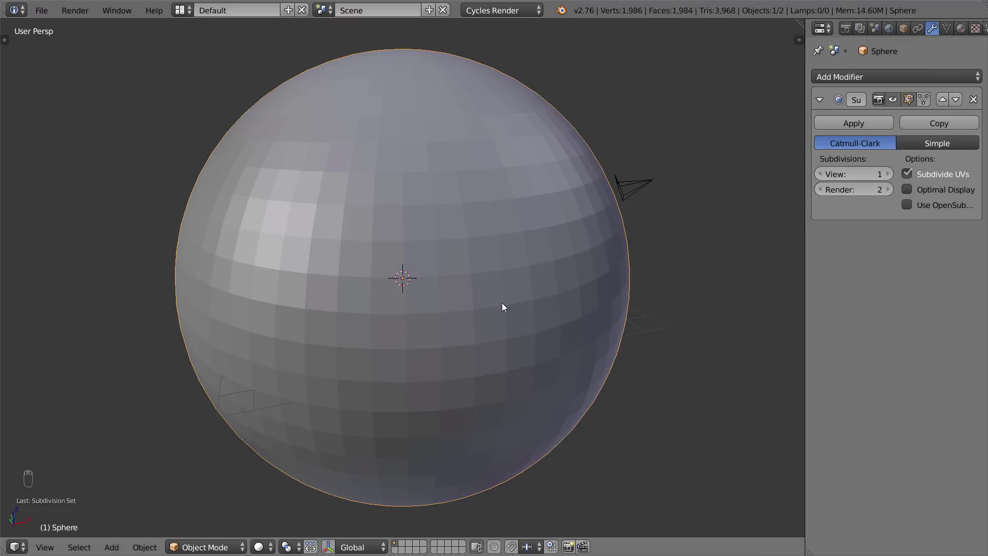
Apply smooth shading to the sphere
key(t)
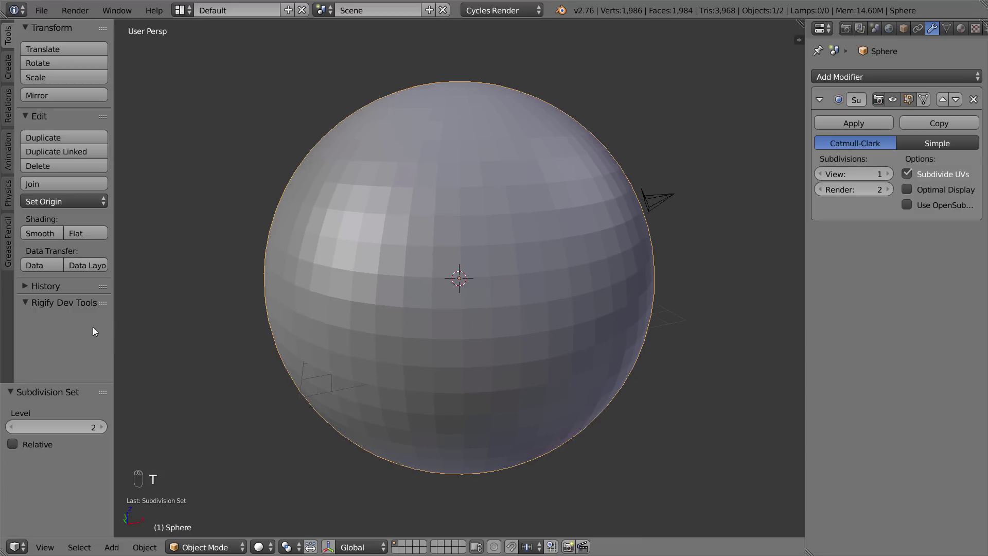
click(48, 234)
key(t)
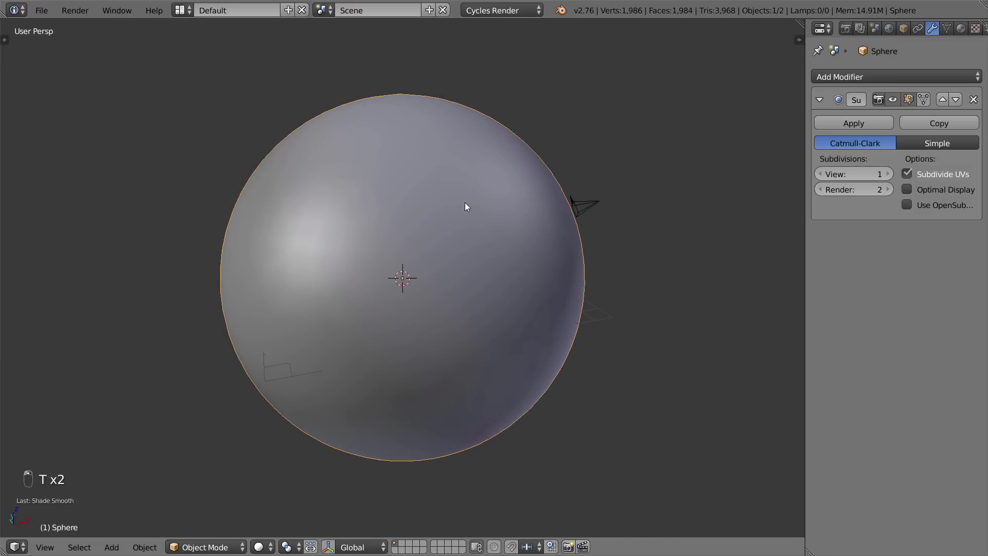
scroll(492, 245, down, 1)
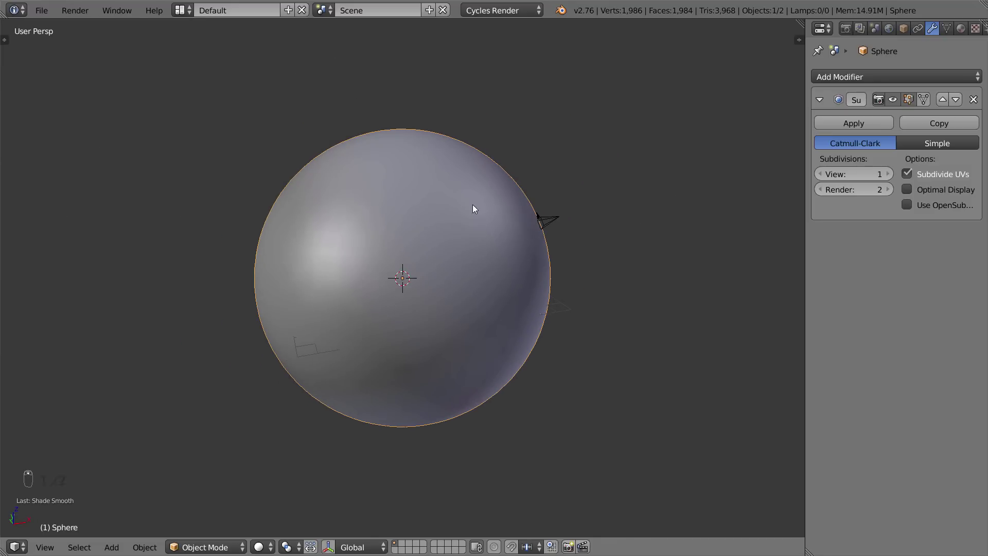
Check the sphere in rendered view, then add a sun lamp and move it straight up to about Z 13.77
key(shift+z)
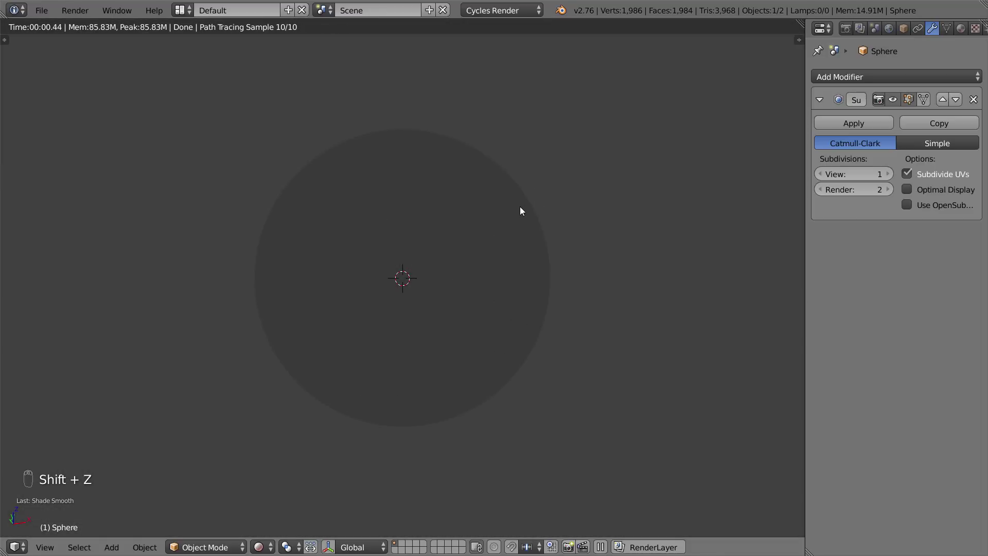
key(shift+z)
key(shift+a)
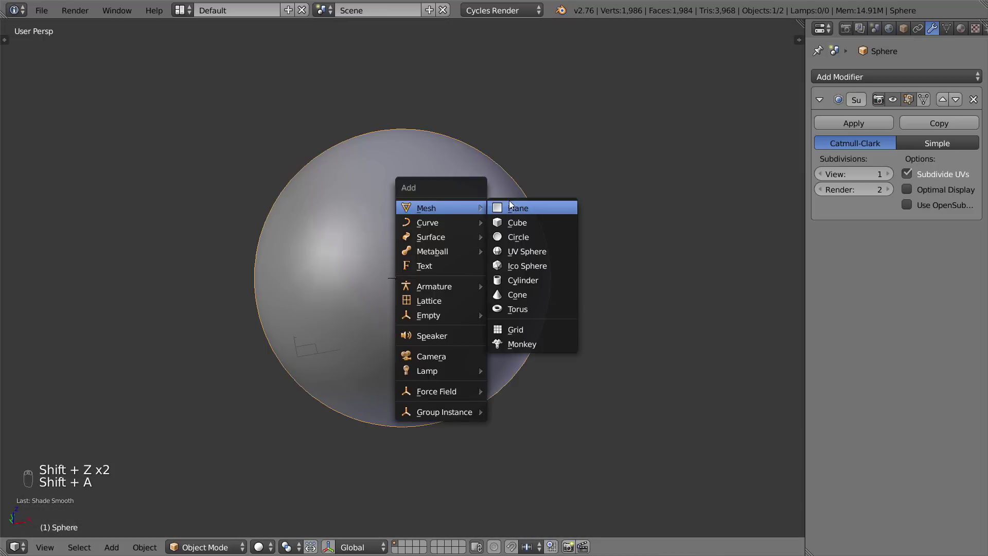
mouse_move(453, 371)
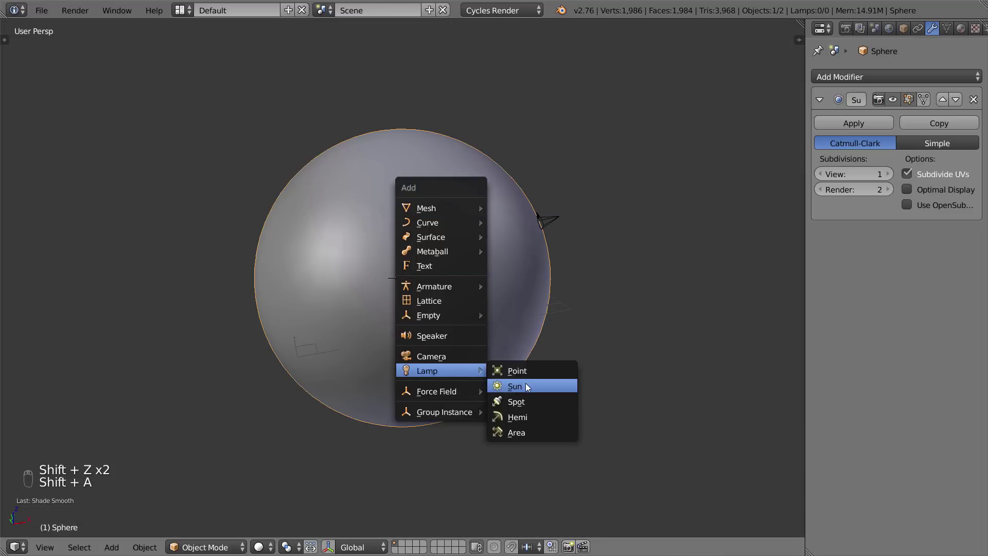
click(525, 383)
key(g)
click(510, 170)
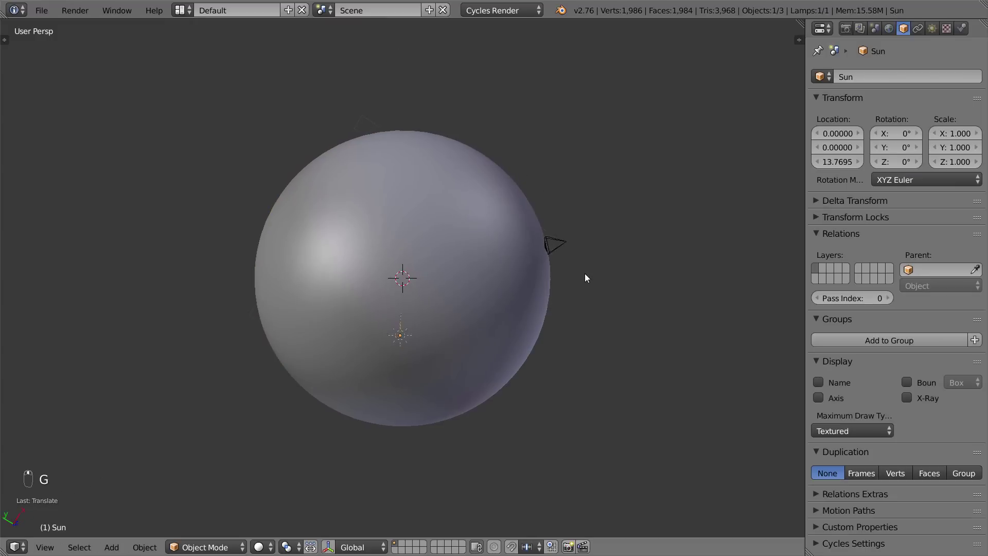
Preview the scene in rendered shading and set the sun lamp's emission strength to 5
key(shift+z)
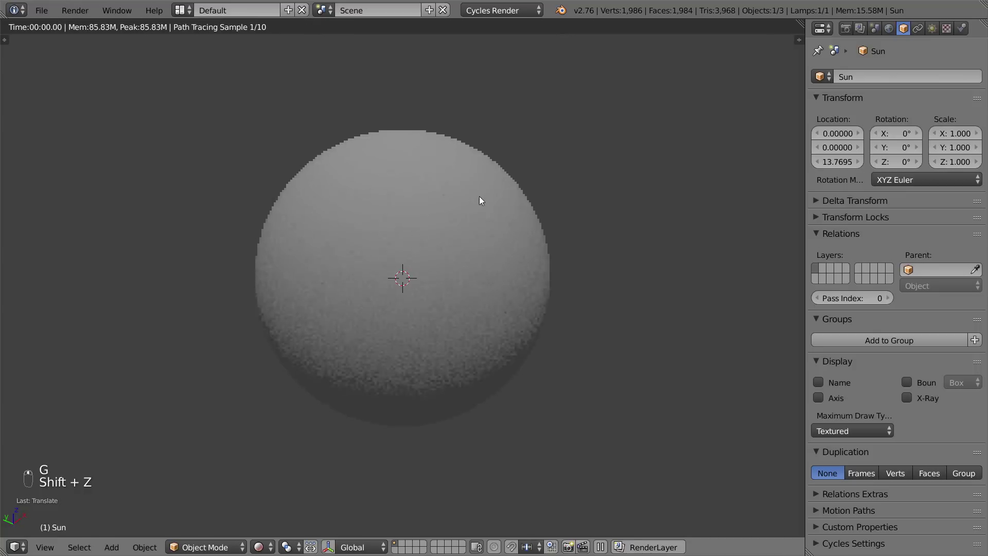
click(932, 28)
double_click(934, 271)
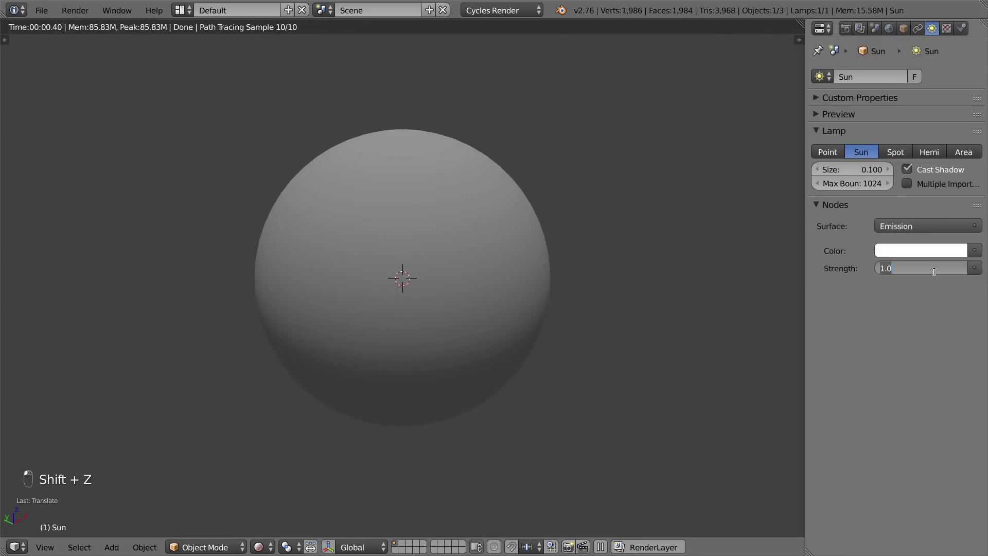
text(5)
key(Return)
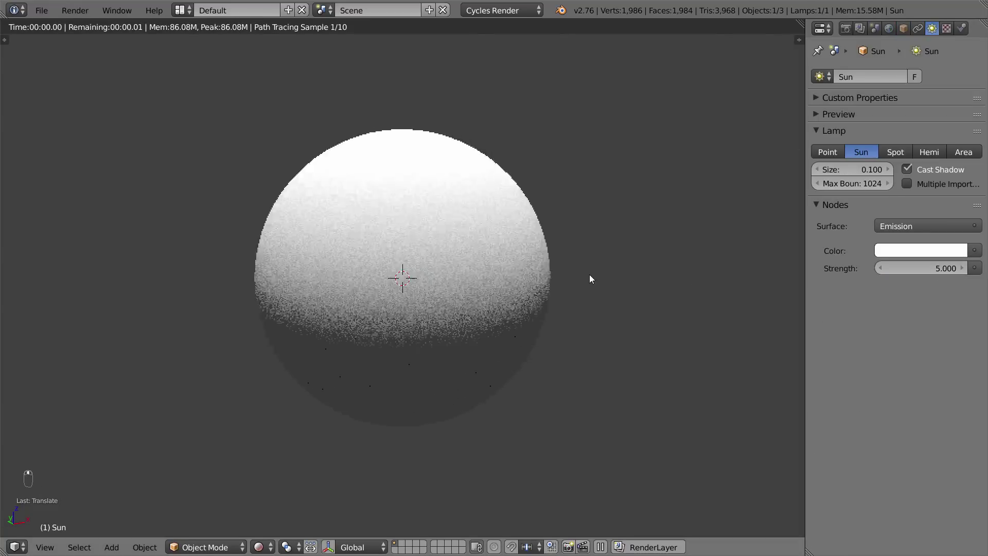
Set the world background colour to pure black and collapse the Pro Lighting Skies and Studio sections
click(888, 28)
click(947, 171)
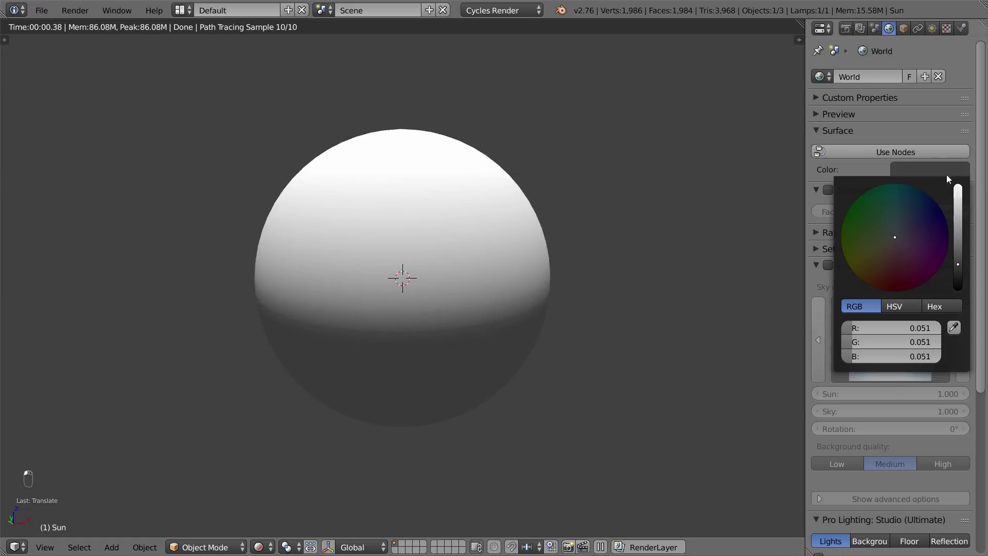
drag(955, 262, 956, 289)
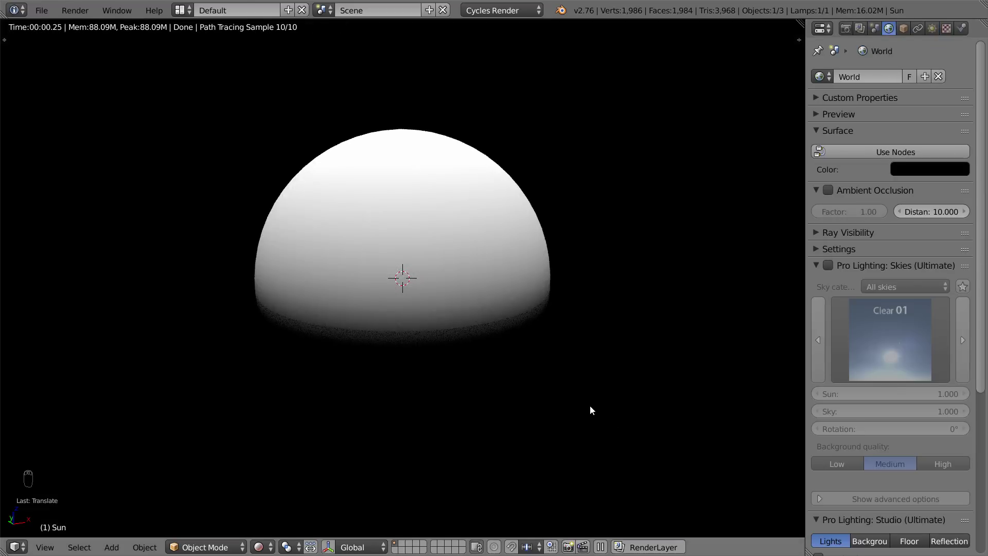
click(816, 266)
click(815, 282)
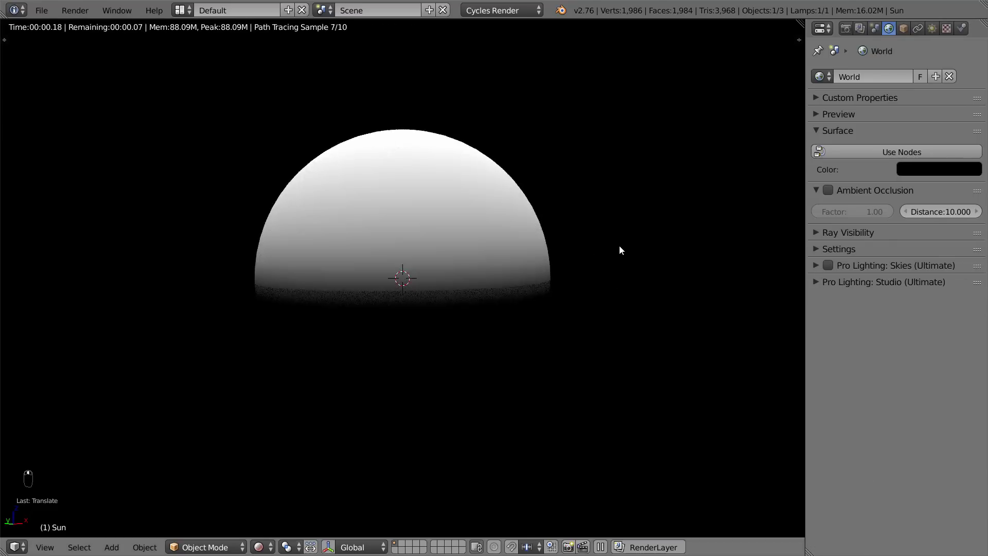
Select the sphere, return to solid shading, and split the viewport to show a Node Editor without its properties sidebar beside it
right_click(507, 215)
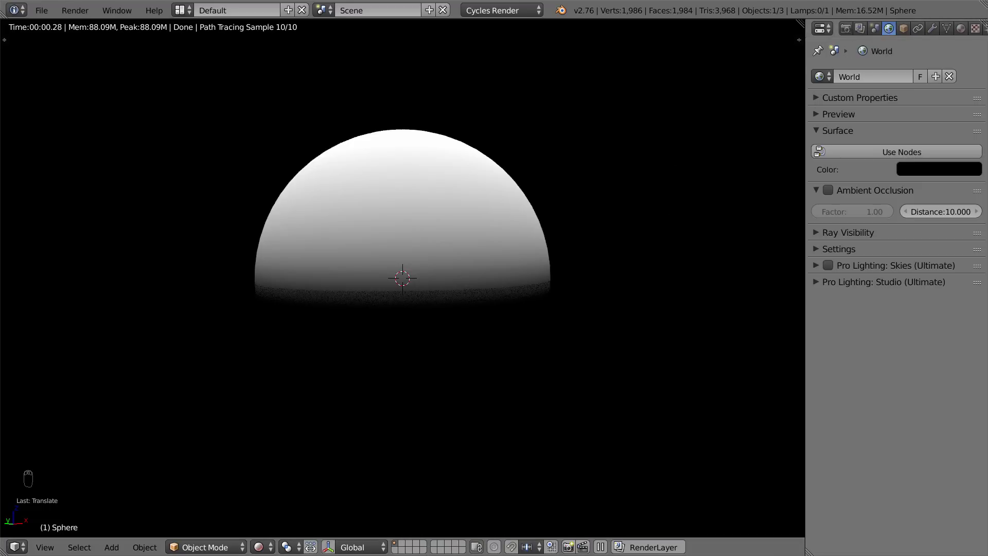
click(846, 29)
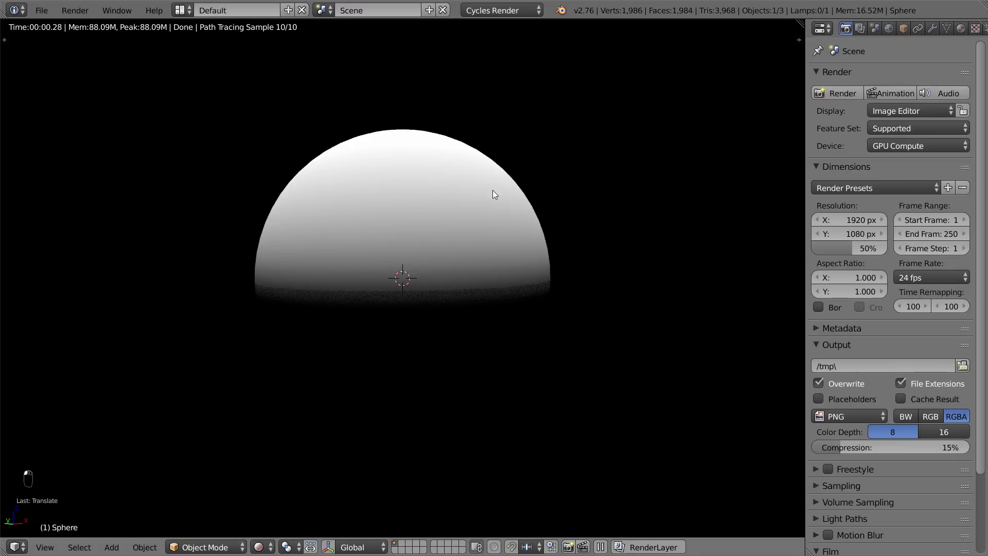
key(shift+z)
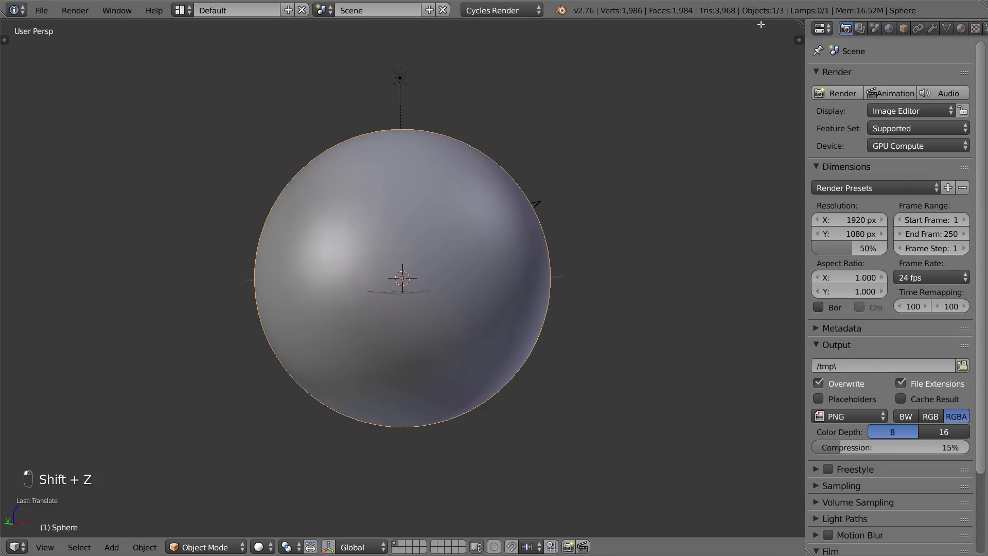
drag(761, 24, 250, 84)
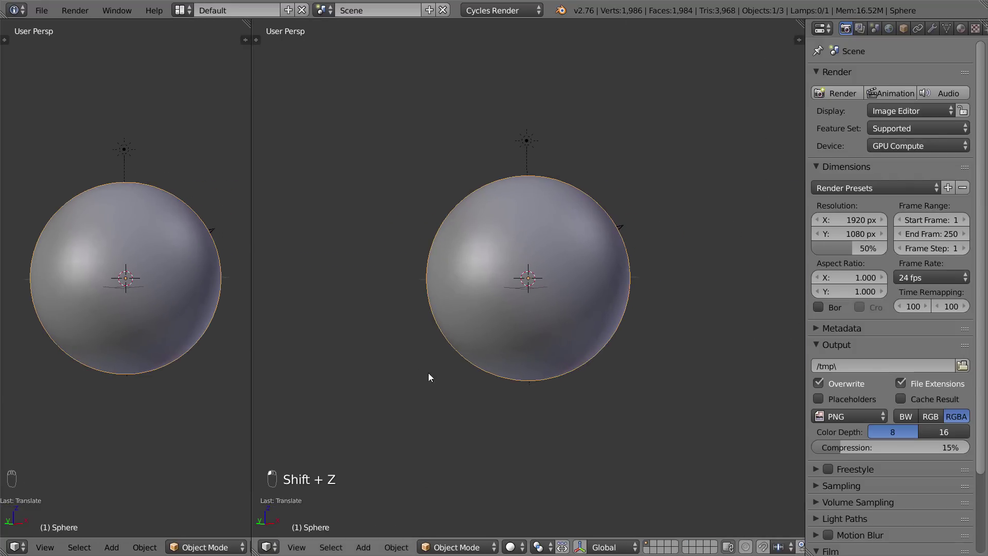
key(shift+F3)
key(n)
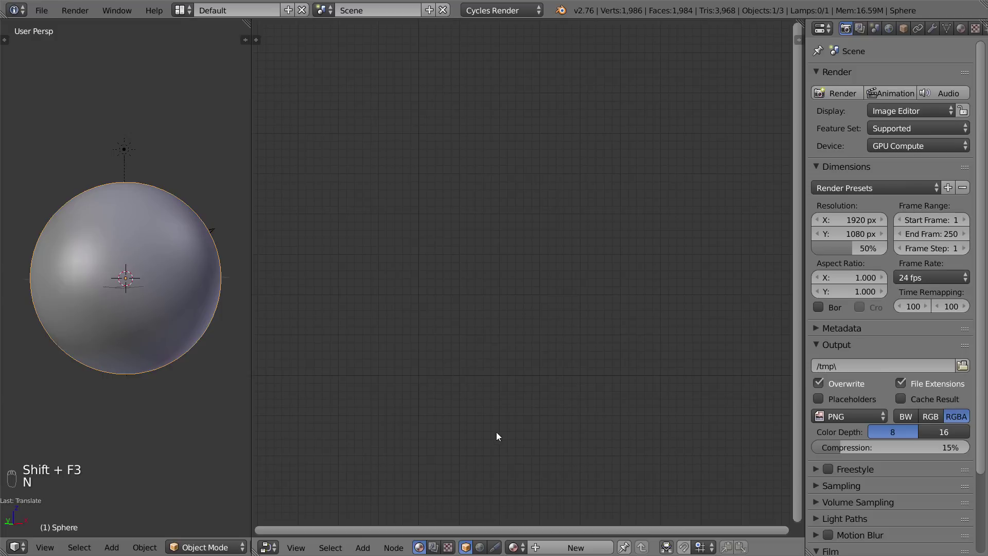
Create a new node-based material for the sphere and select its Diffuse BSDF node
click(572, 548)
scroll(556, 349, up, 3)
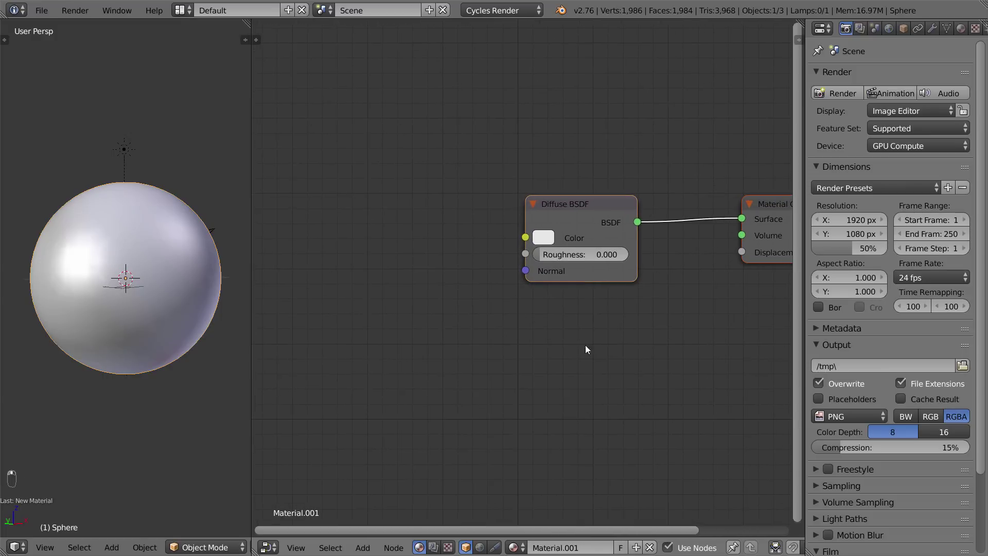
click(582, 223)
ctrl+scroll(569, 280, up, 2)
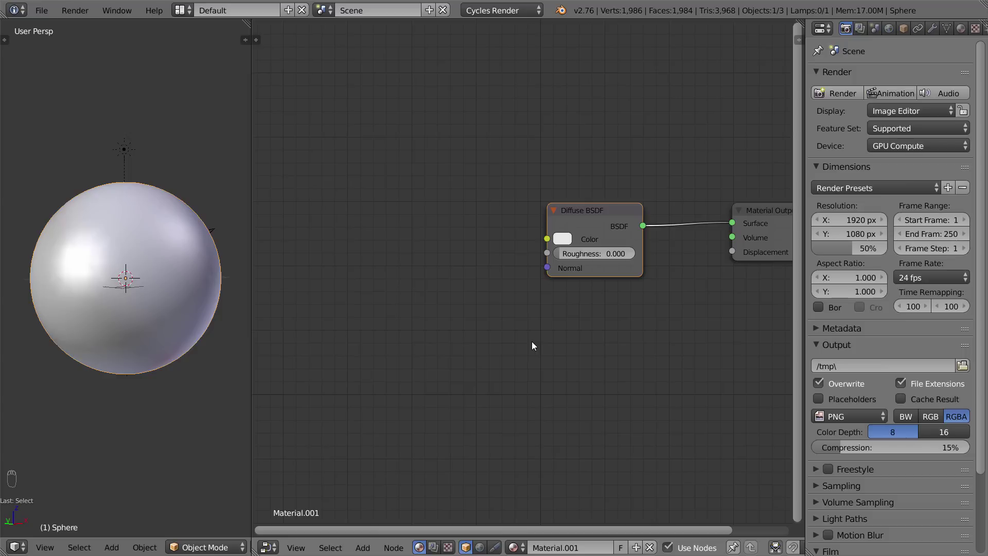
scroll(513, 329, down, 1)
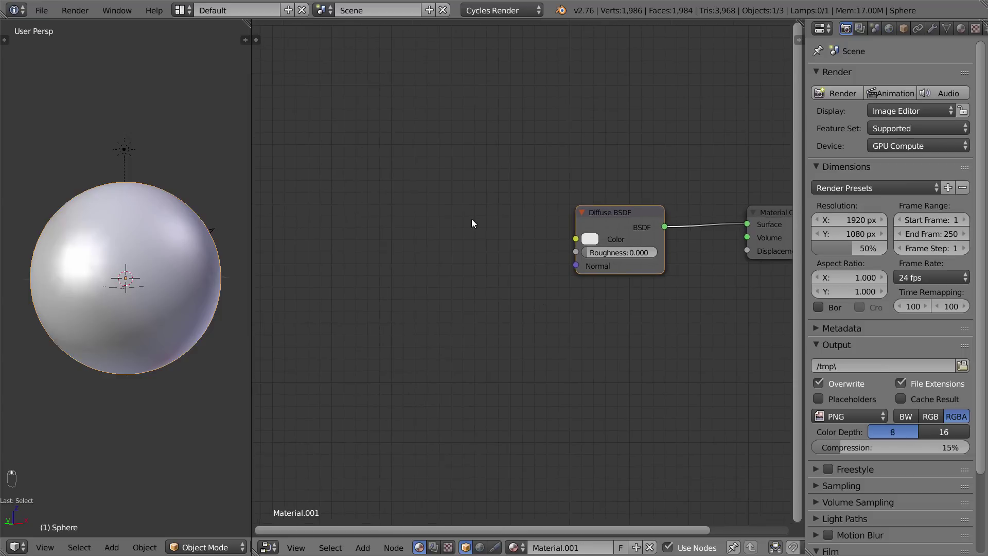
Add an Image Texture node and place it just before the Diffuse BSDF node
key(shift+a)
mouse_move(467, 239)
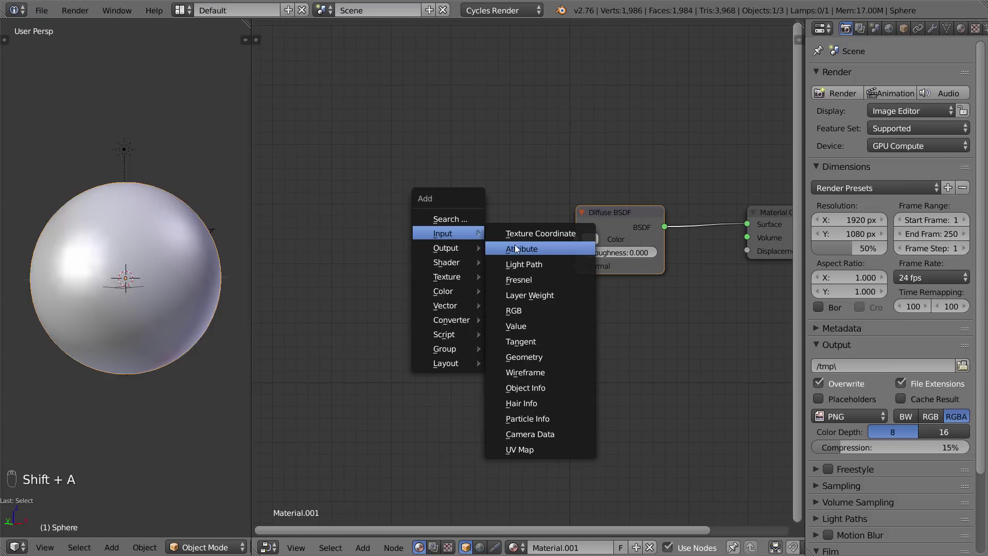
mouse_move(472, 276)
click(532, 276)
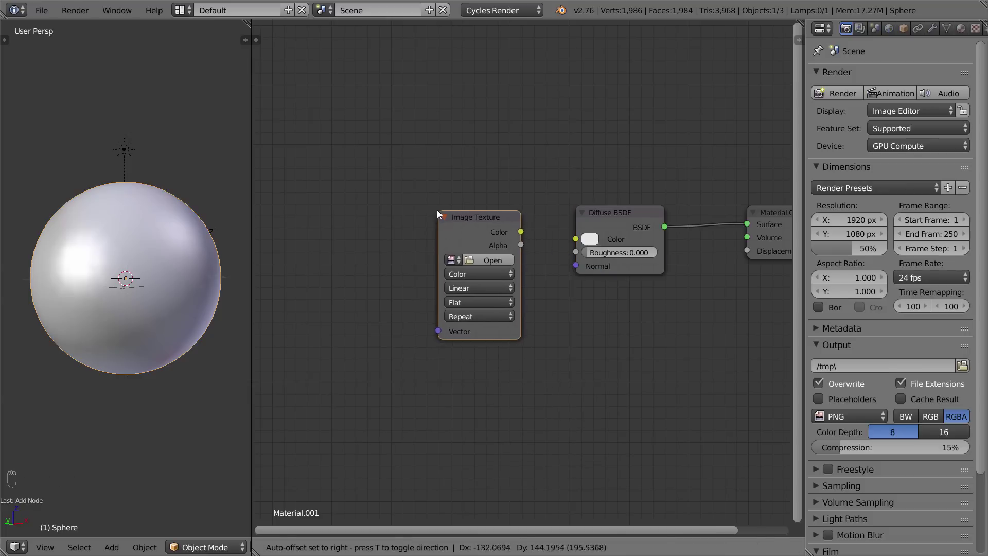
click(437, 209)
Load Albedo.jpg from the Earth Tutorial folder into the Image Texture node, browsing the files as thumbnails
click(489, 262)
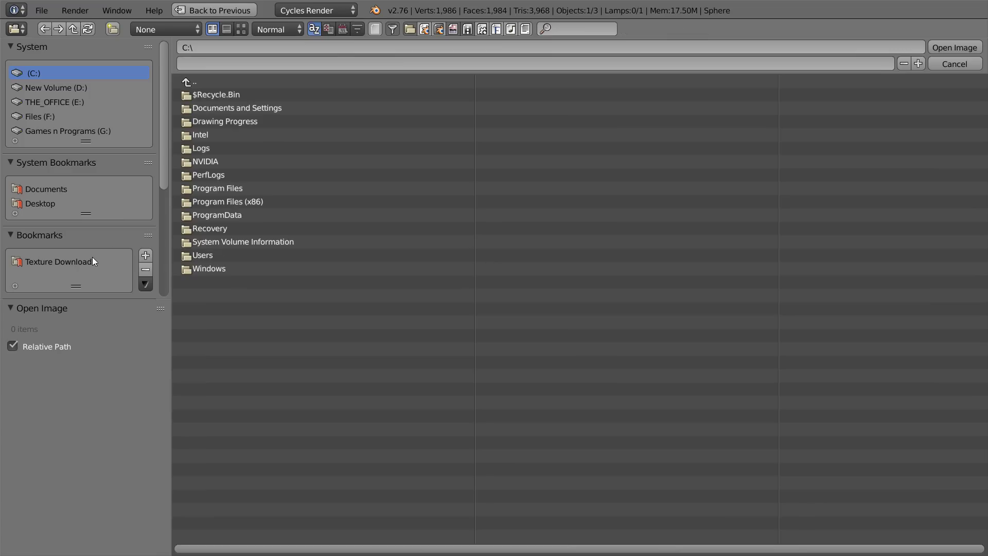
scroll(92, 257, down, 3)
click(62, 272)
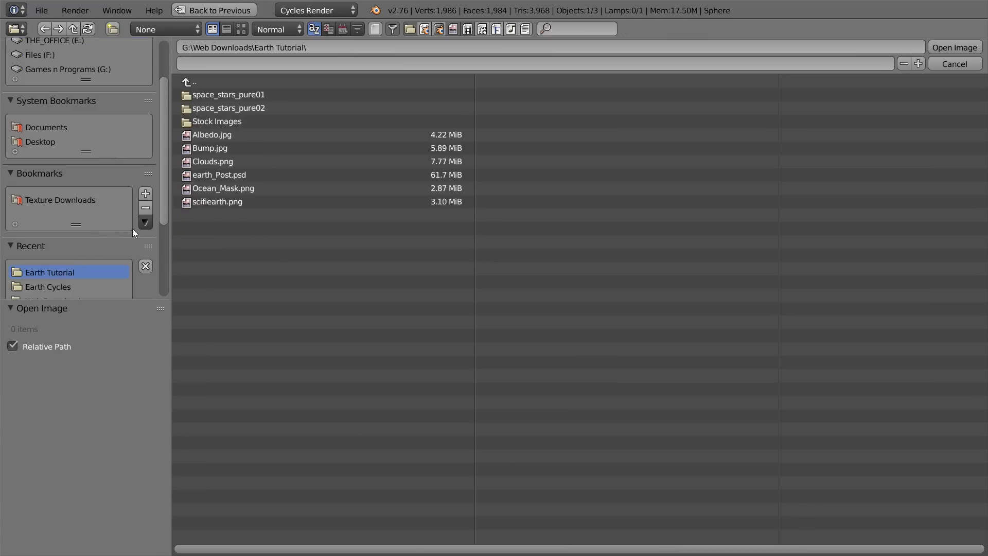
click(241, 29)
click(665, 137)
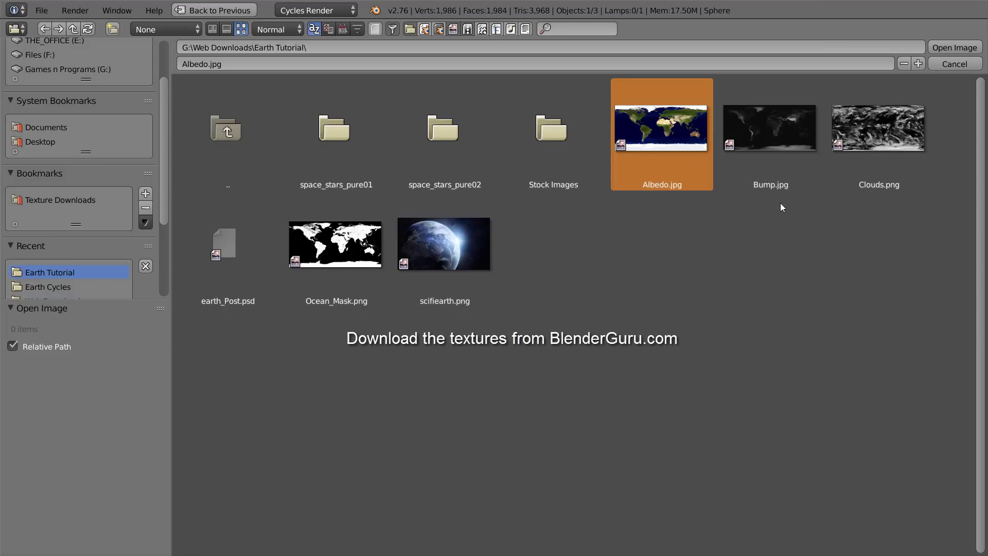
click(945, 48)
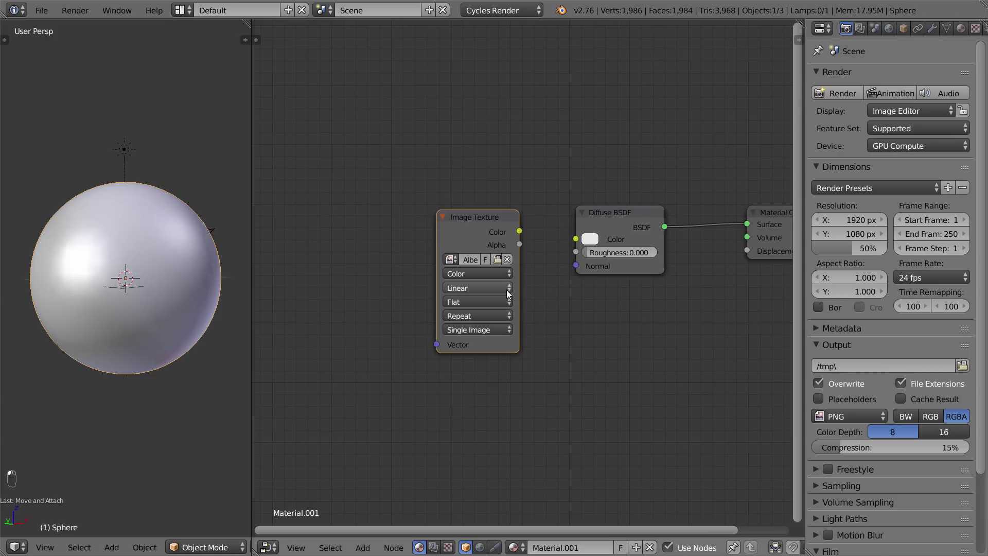
Move the Image Texture node up slightly to line up with the Diffuse BSDF node
key(g)
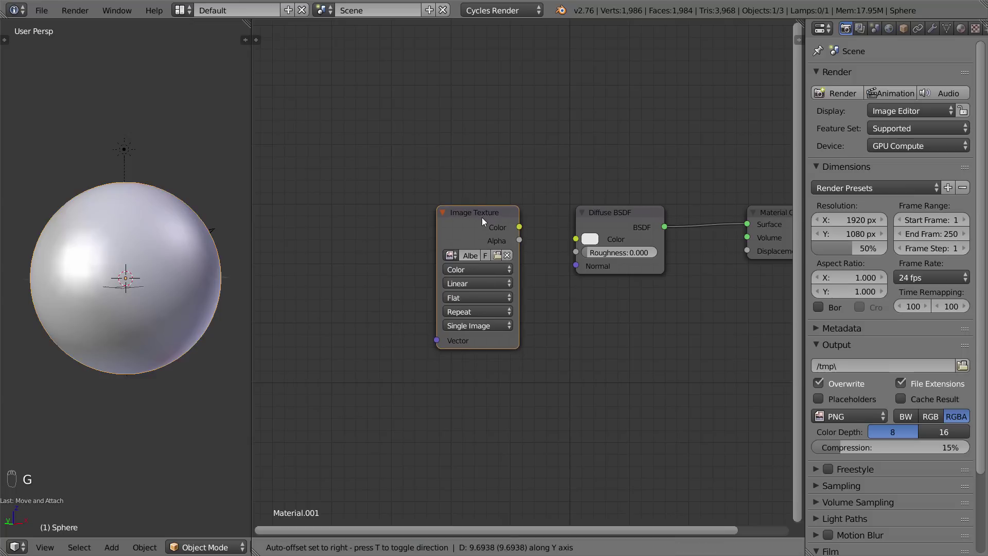
click(482, 218)
scroll(502, 232, up, 2)
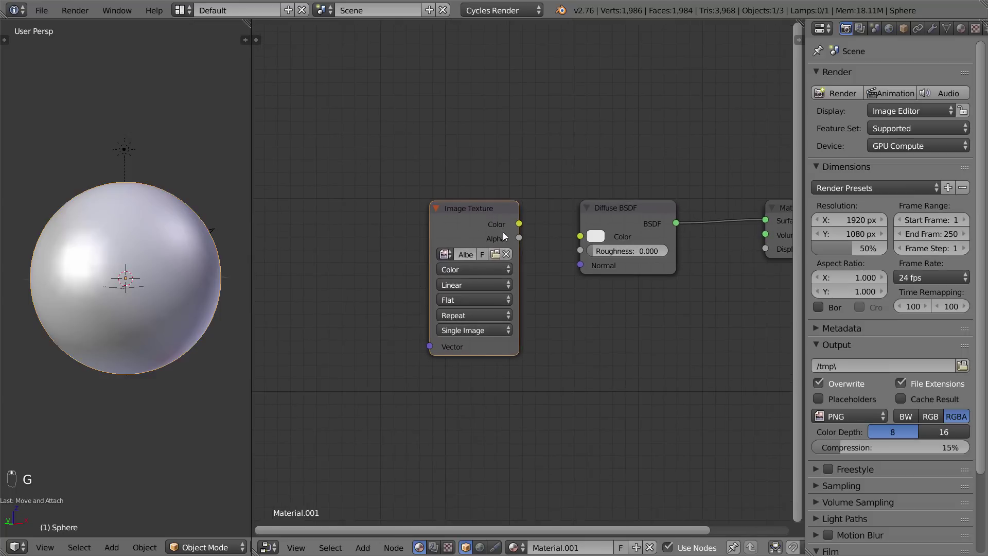
middle_drag(474, 270, 567, 274)
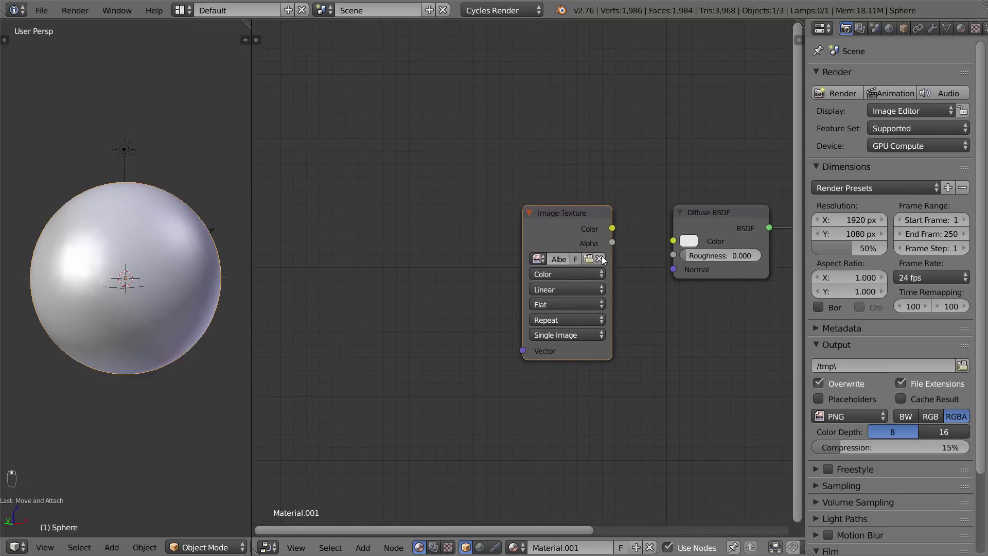
click(587, 258)
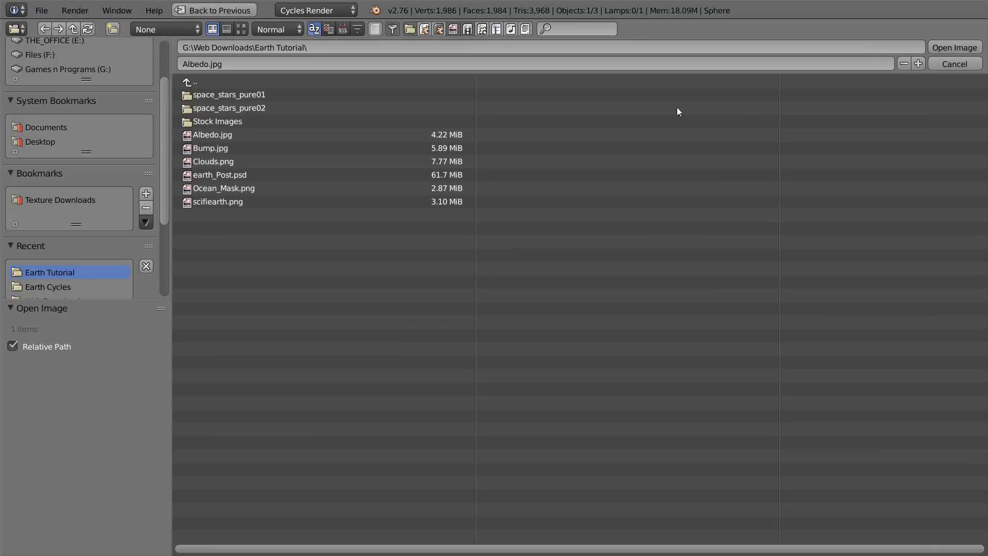
click(241, 29)
click(661, 143)
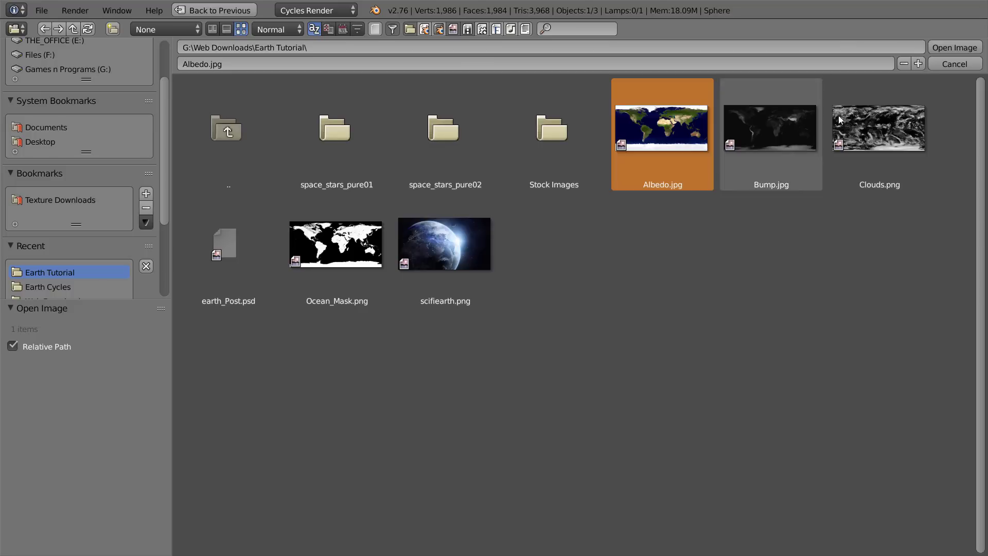
click(948, 64)
Connect the Image Texture's Color output to the Diffuse BSDF's Color input and show the viewport in rendered shading
scroll(597, 224, down, 1)
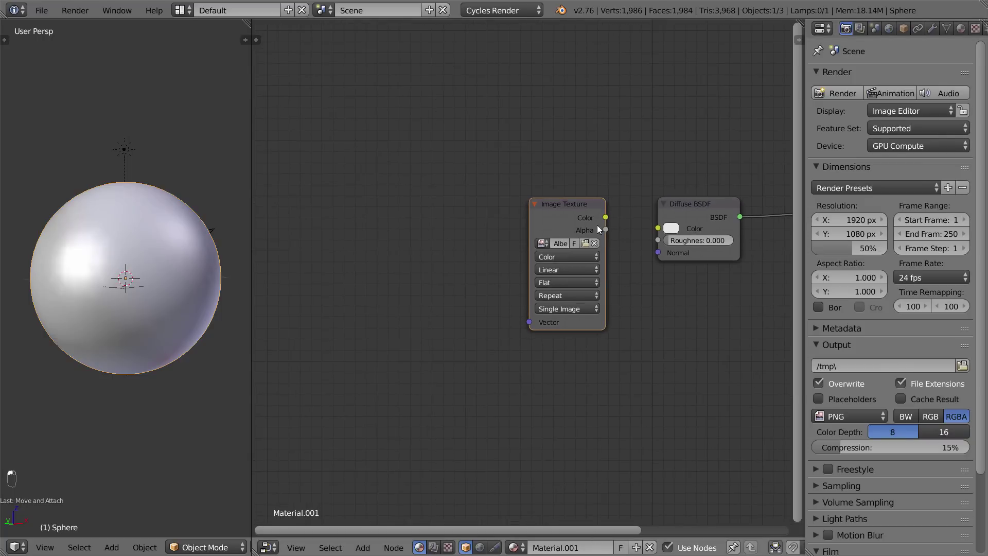
drag(606, 217, 658, 228)
key(shift+z)
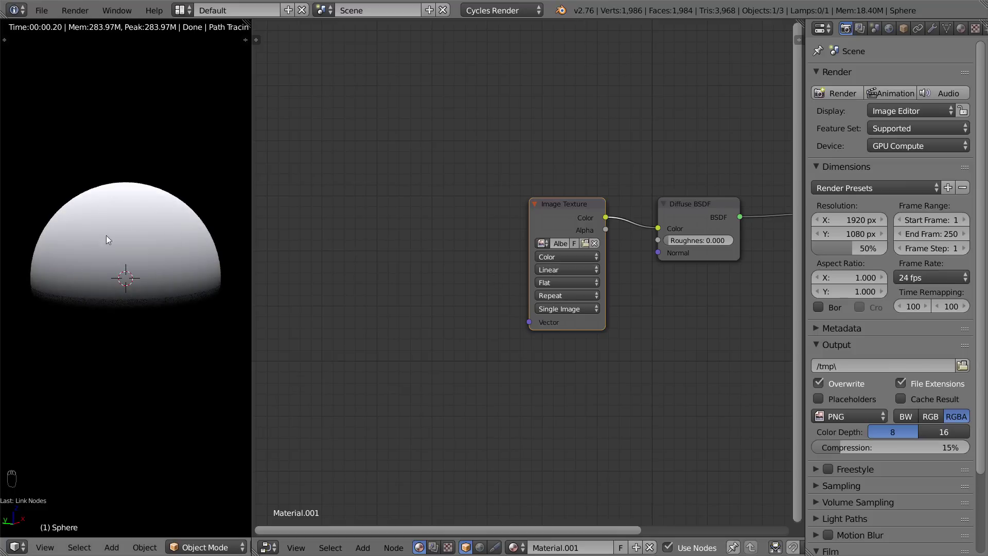
Add a Texture Coordinate node before the Image Texture node and connect its Generated output to the Vector input
scroll(495, 294, up, 2)
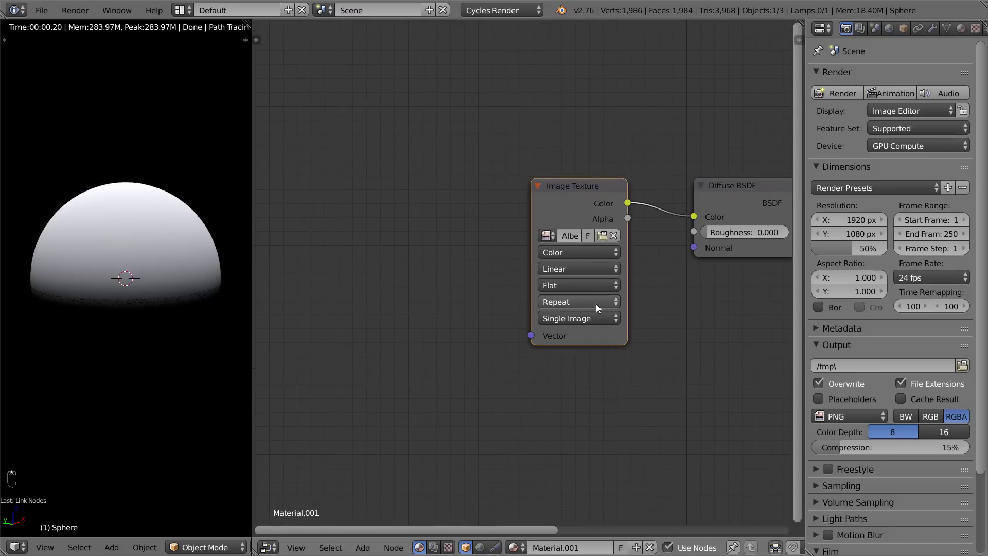
scroll(452, 203, left, 3)
key(shift+a)
mouse_move(463, 149)
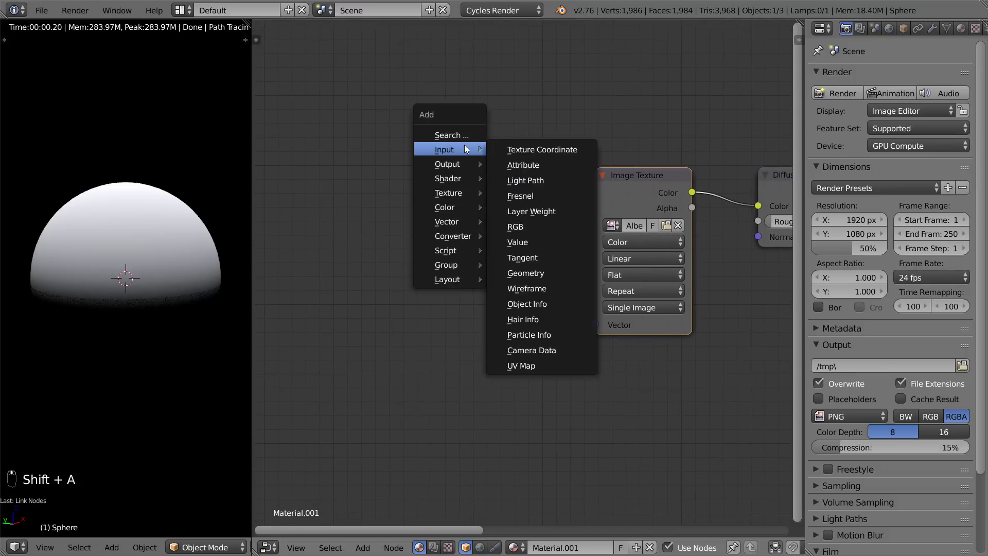
click(517, 151)
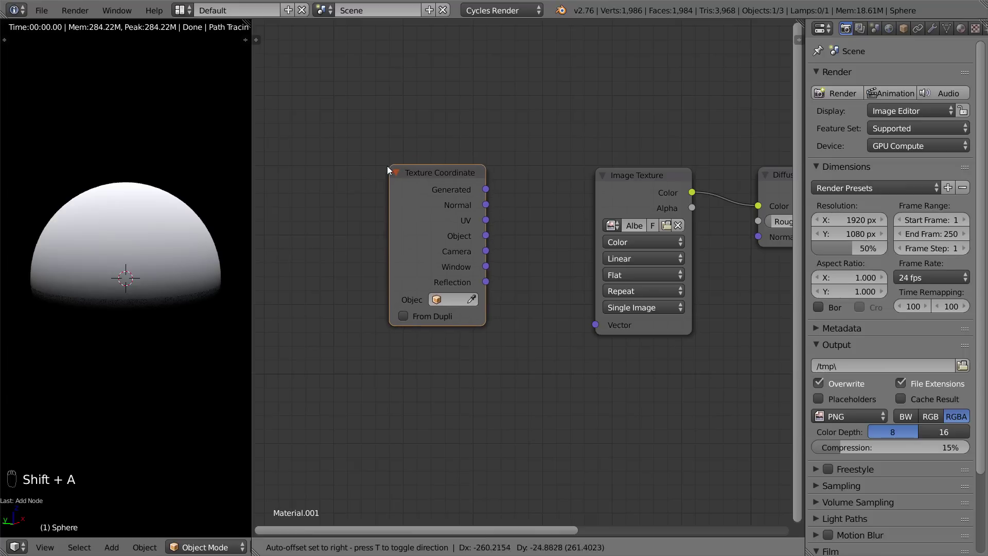
click(387, 165)
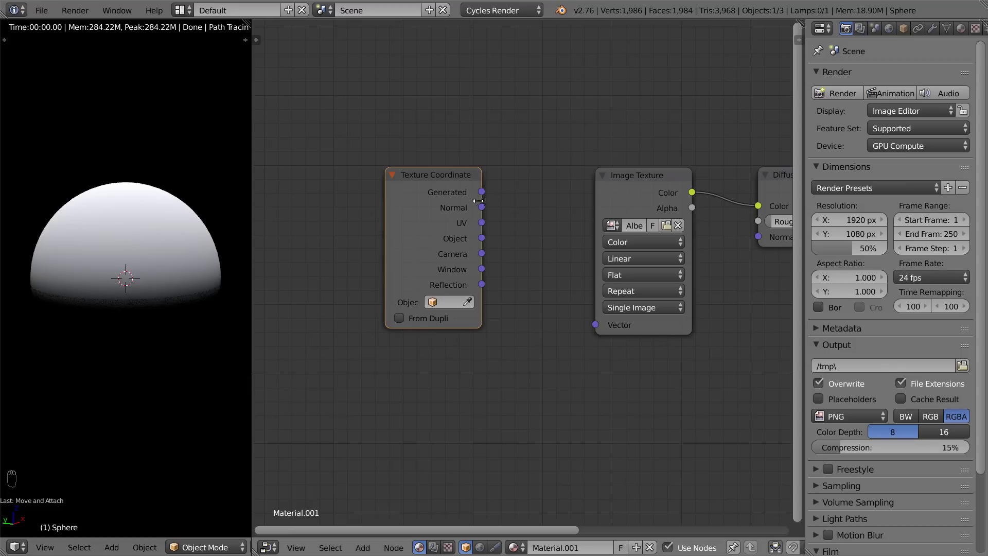
drag(482, 196, 607, 327)
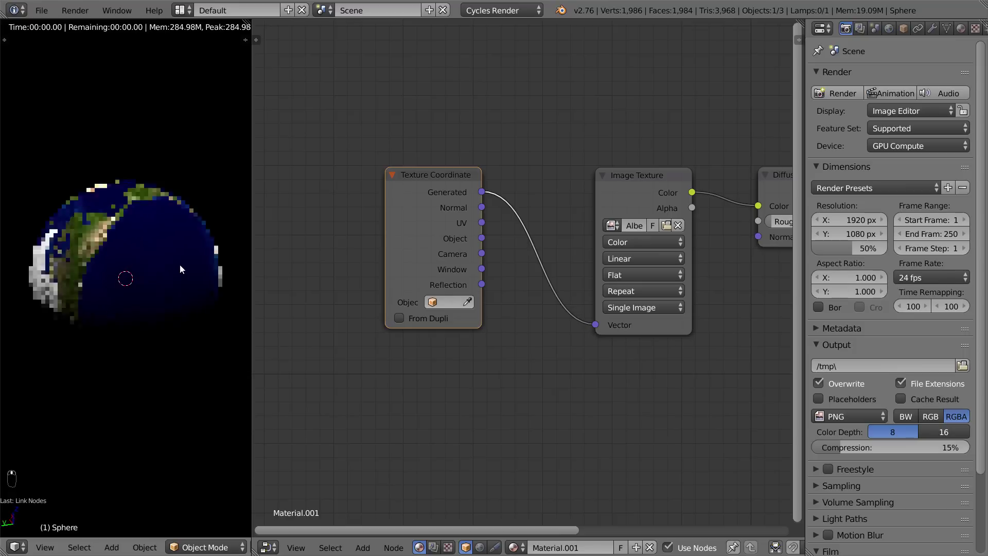
Set the Image Texture node's projection to Sphere and check how the map wraps around the globe
middle_drag(130, 269, 159, 247)
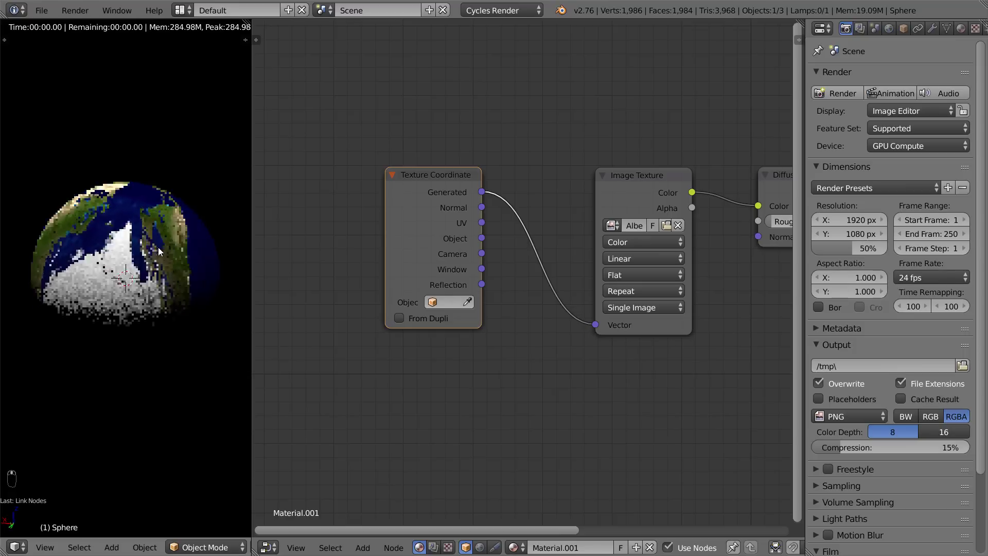
middle_drag(600, 250, 541, 234)
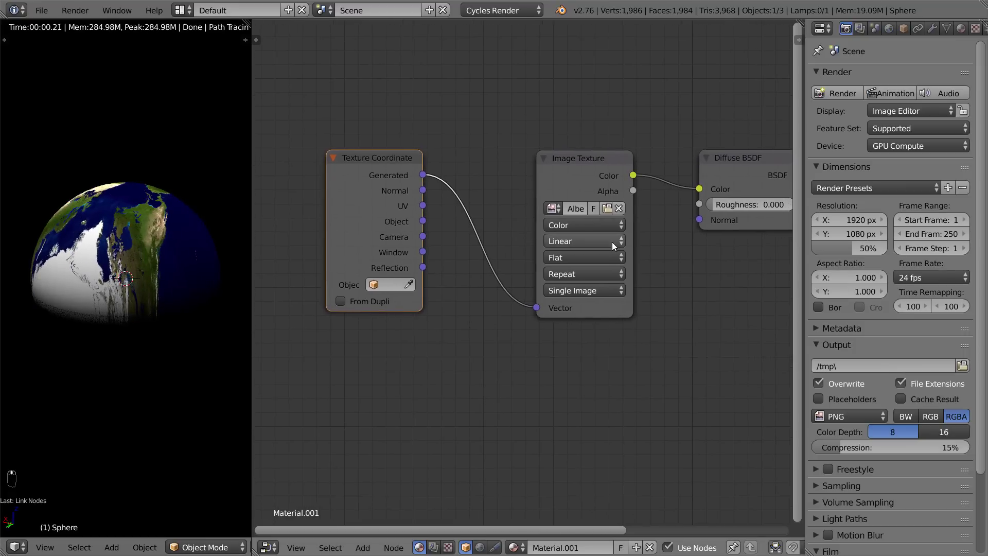
click(584, 258)
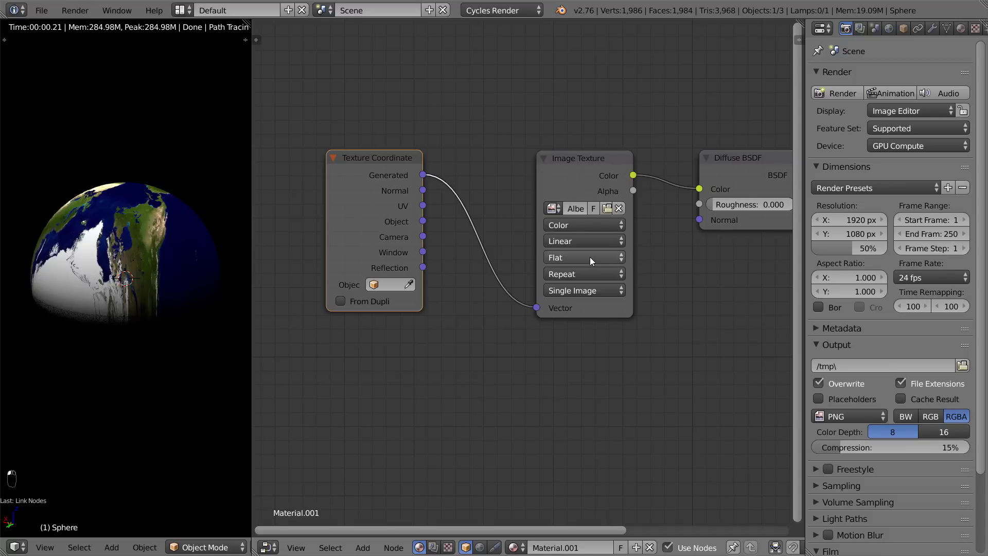
click(590, 258)
click(583, 212)
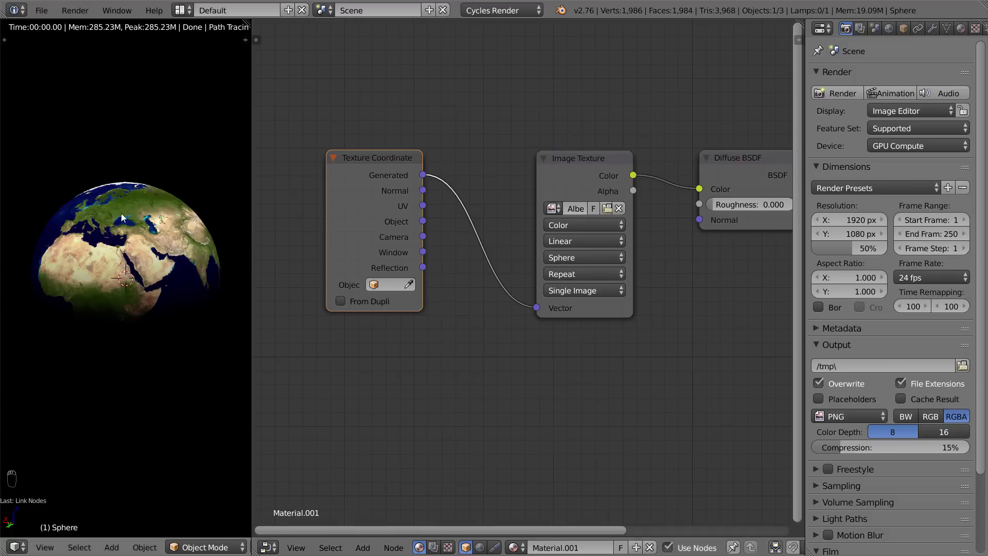
middle_drag(187, 244, 135, 230)
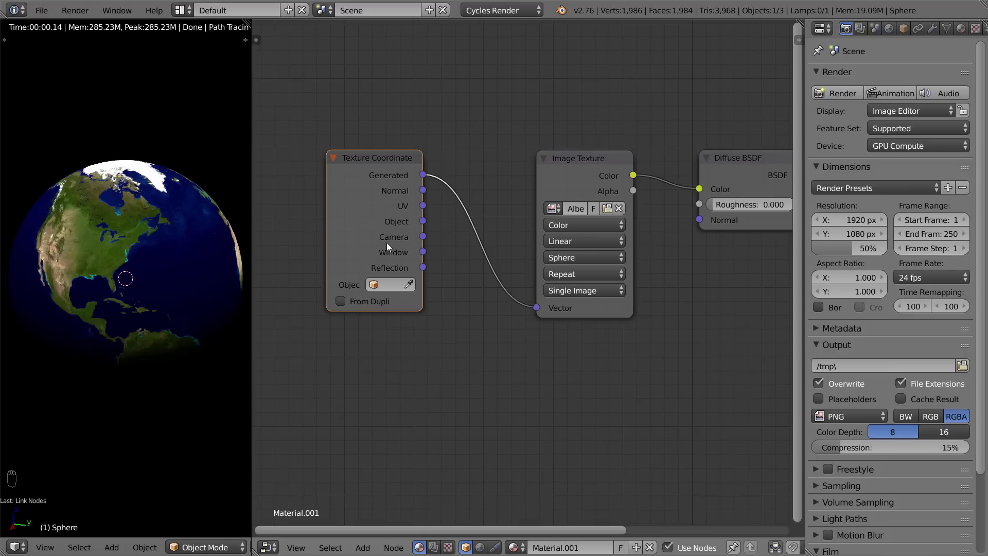
Move the Texture Coordinate node slightly closer to the Image Texture node and inspect the textured globe's oceans and continents
key(g)
click(411, 245)
middle_drag(242, 301, 83, 226)
middle_drag(147, 224, 147, 266)
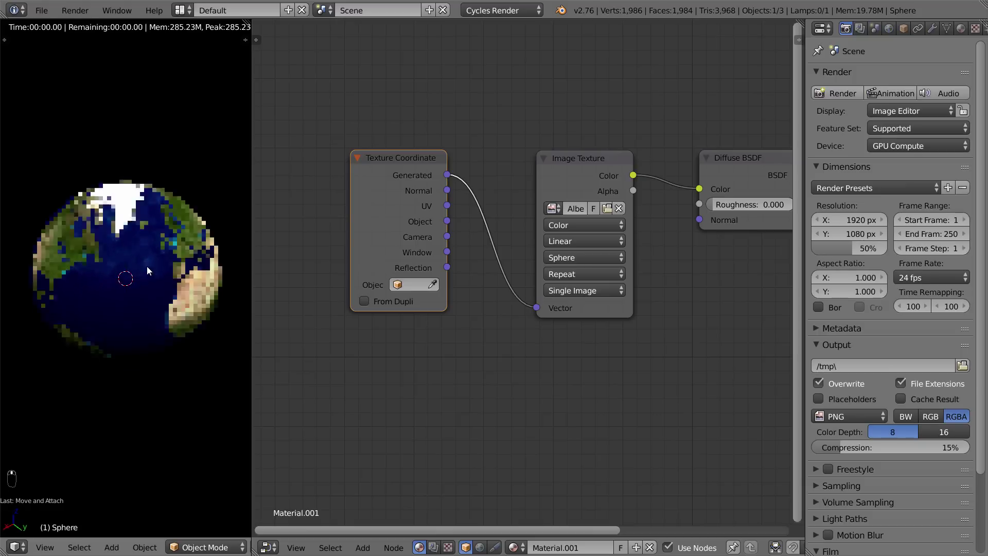
scroll(148, 267, up, 4)
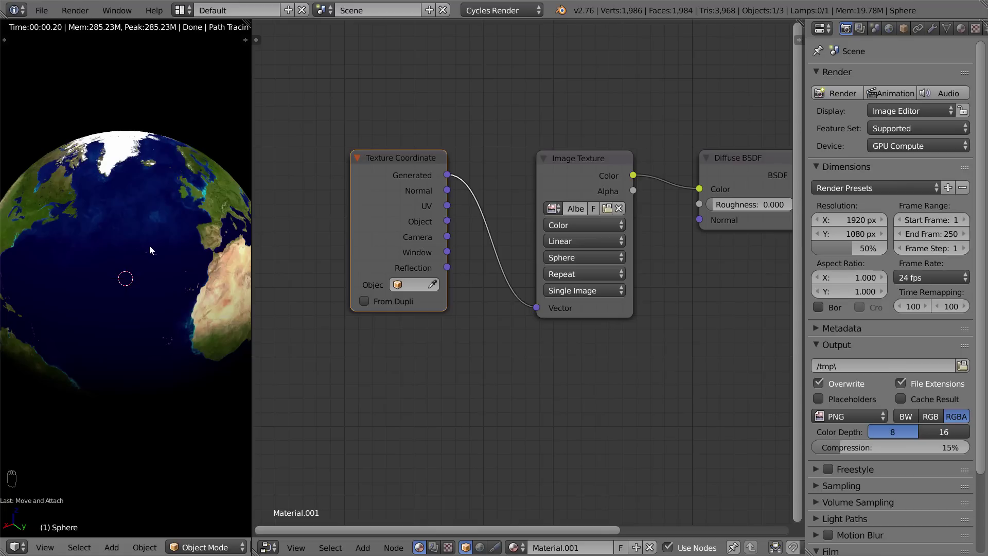
mouse_move(137, 254)
middle_down()
mouse_move(179, 244)
mouse_move(149, 249)
middle_up()
scroll(180, 248, down, 1)
middle_drag(222, 191, 235, 181)
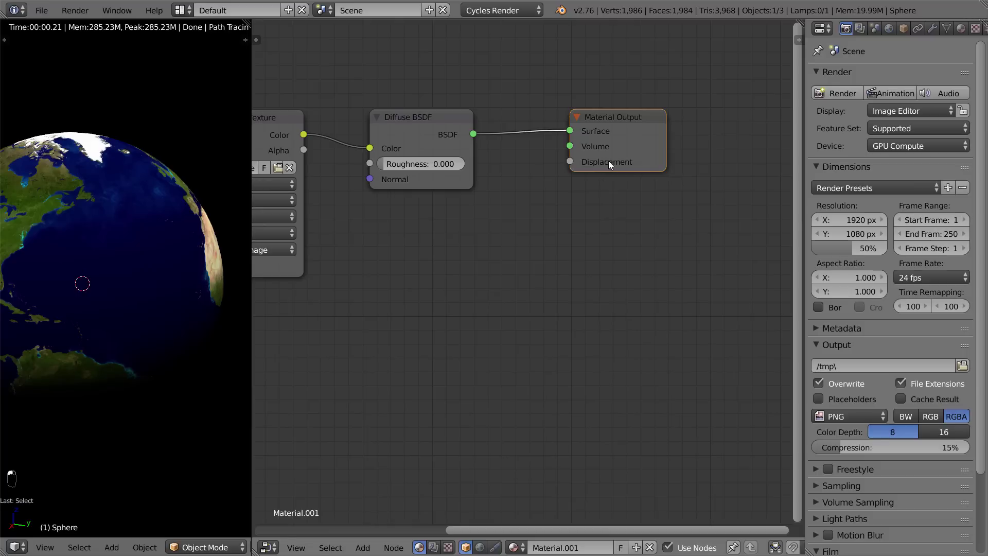
Move the Material Output node further from the Diffuse BSDF and add a Glossy BSDF node below the Diffuse BSDF
key(g)
click(711, 161)
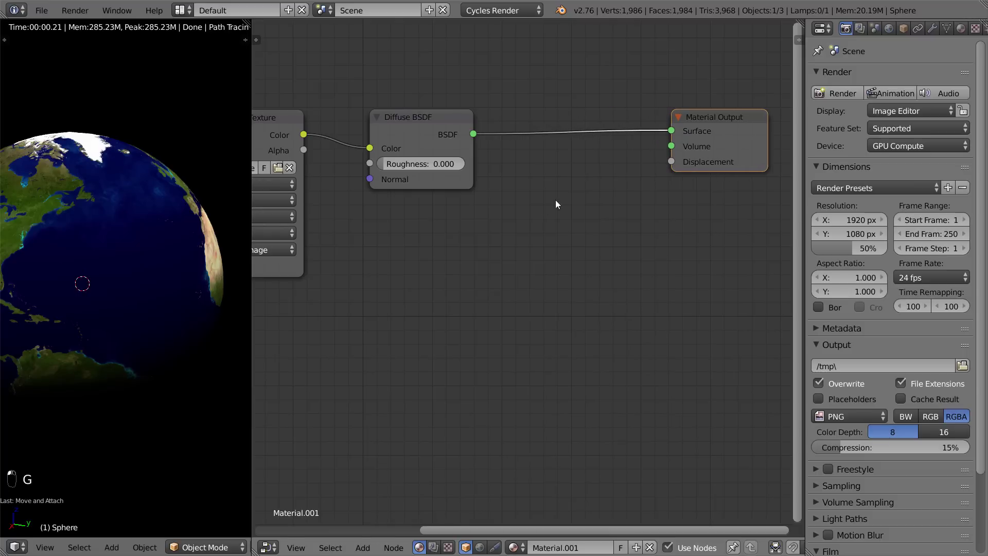
middle_drag(479, 186, 496, 183)
key(shift+a)
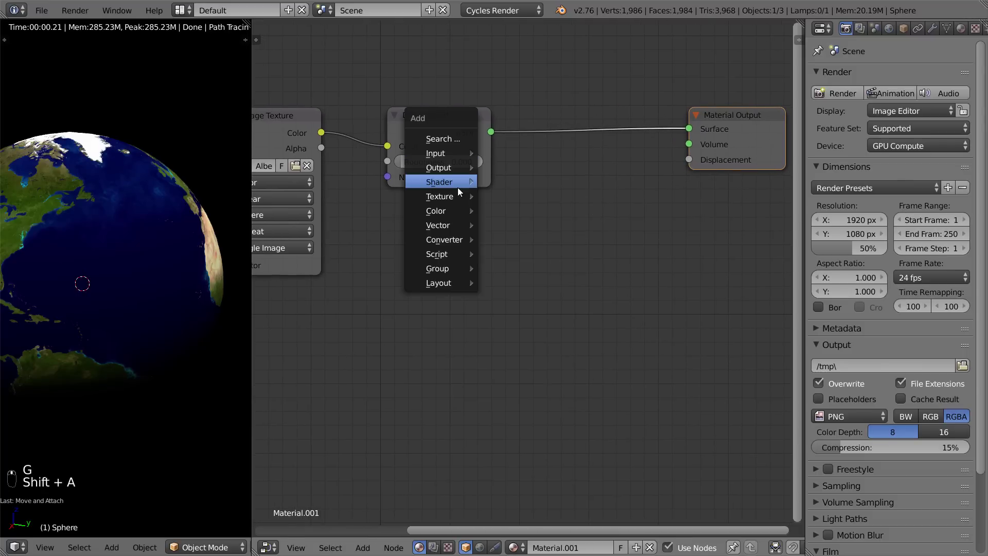
mouse_move(459, 186)
click(581, 231)
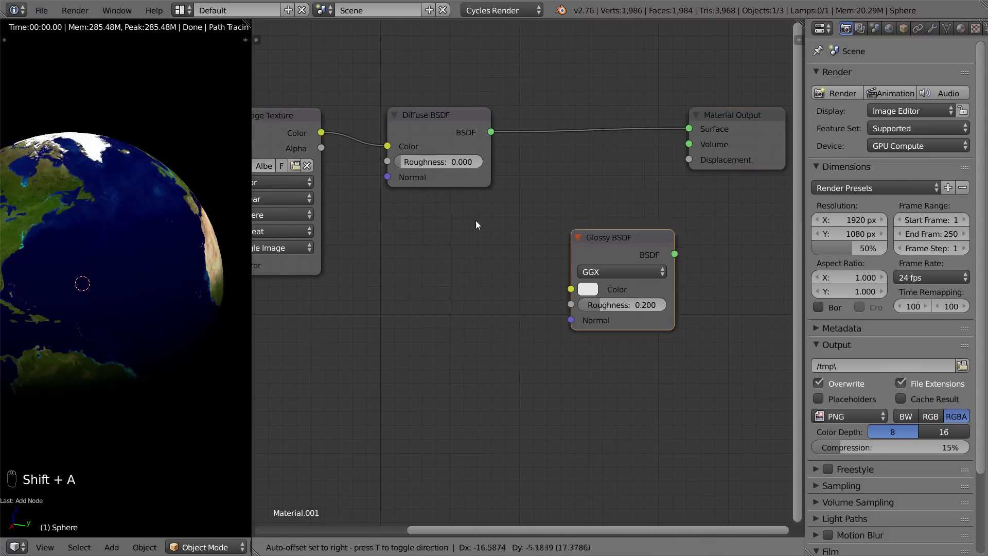
click(385, 197)
Insert a Mix Shader between the Diffuse BSDF and Material Output, and connect the Glossy BSDF to its second Shader input
key(shift+a)
mouse_move(605, 148)
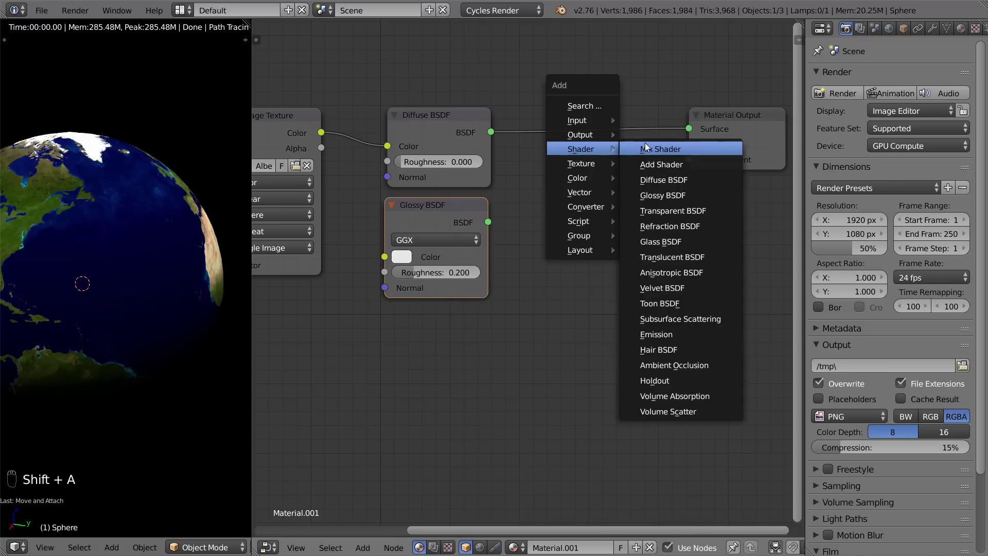
click(647, 148)
click(554, 98)
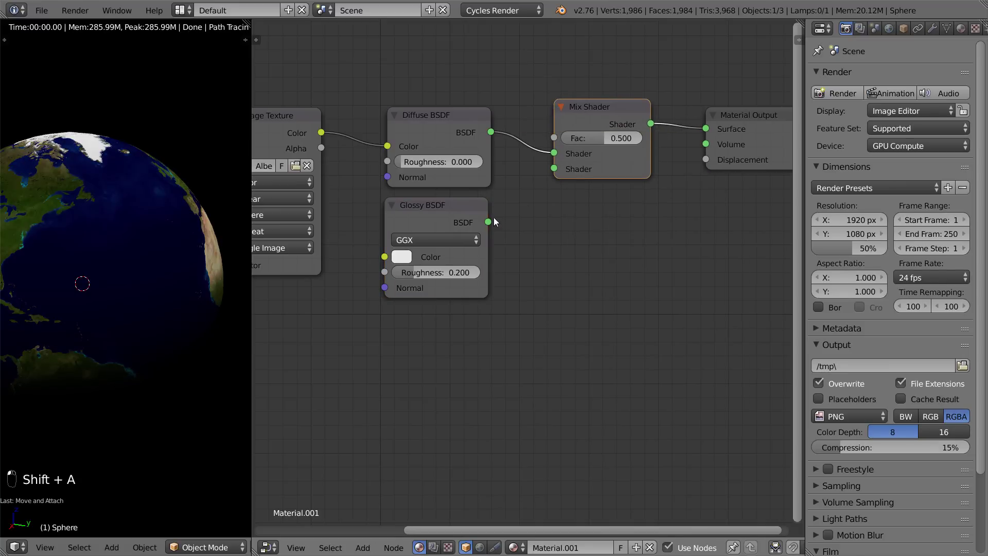
drag(488, 222, 555, 169)
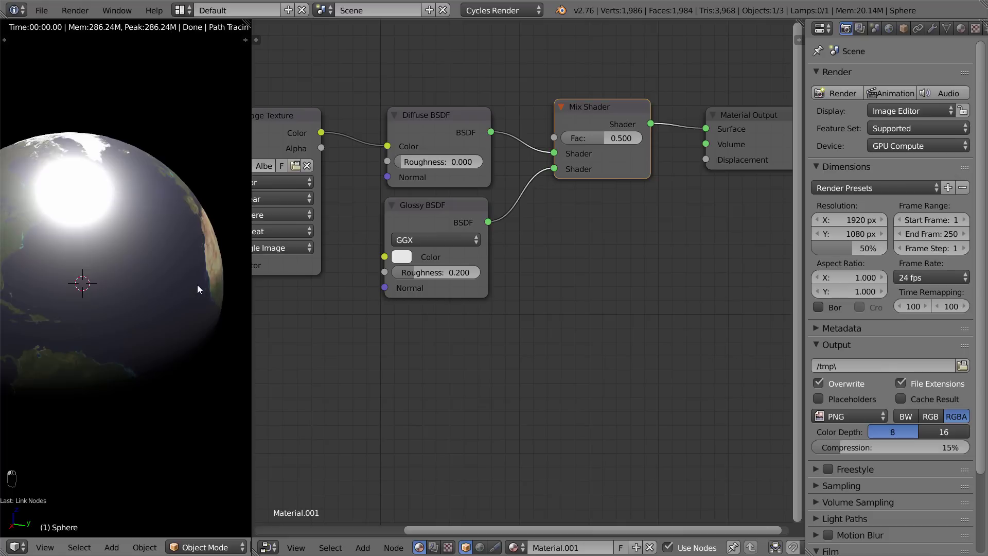
Lower the Mix Shader's Fac to about 0.263 and inspect the sun's reflection across the globe's land and oceans
middle_drag(40, 412, 121, 272)
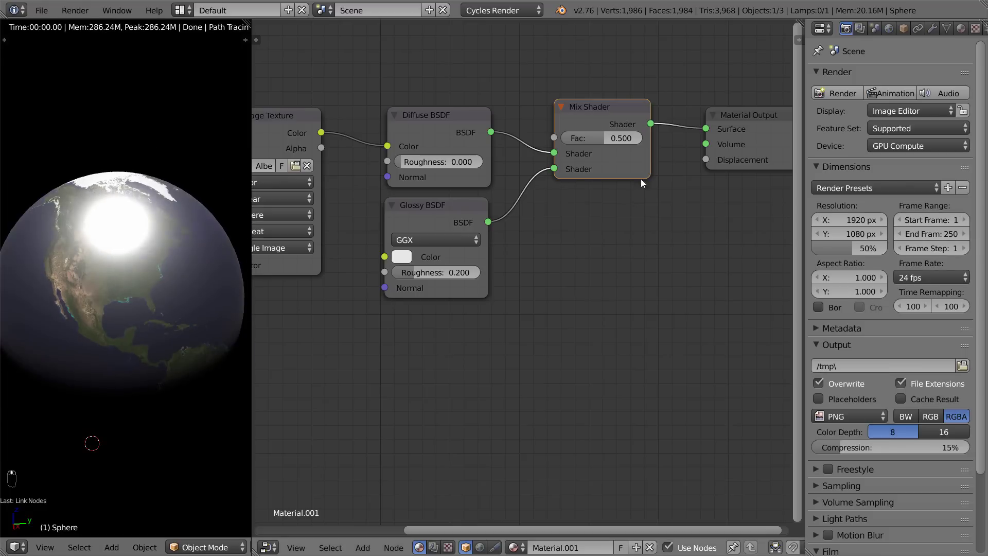
drag(607, 138, 592, 138)
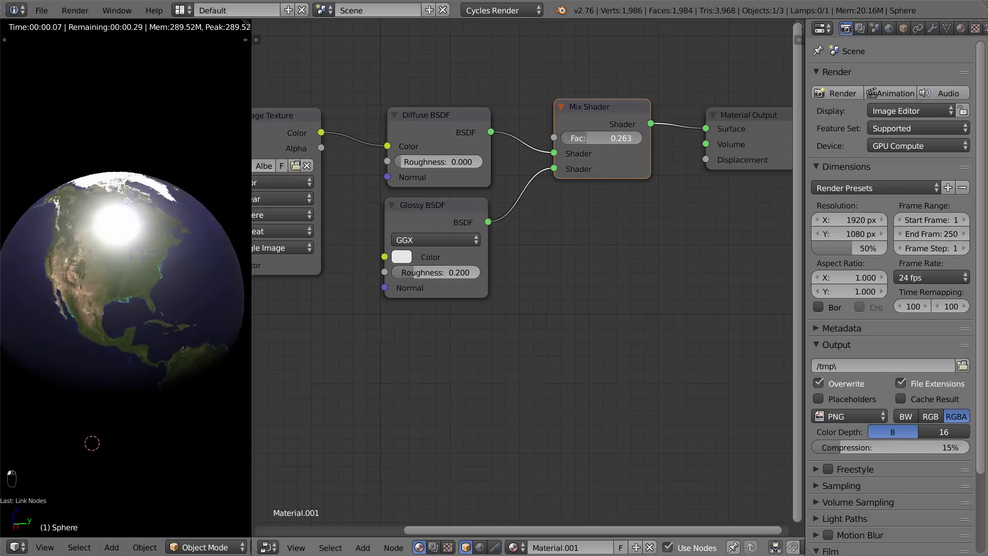
mouse_move(172, 332)
middle_down()
mouse_move(77, 361)
mouse_move(95, 377)
mouse_move(171, 311)
mouse_move(181, 316)
mouse_move(166, 319)
middle_up()
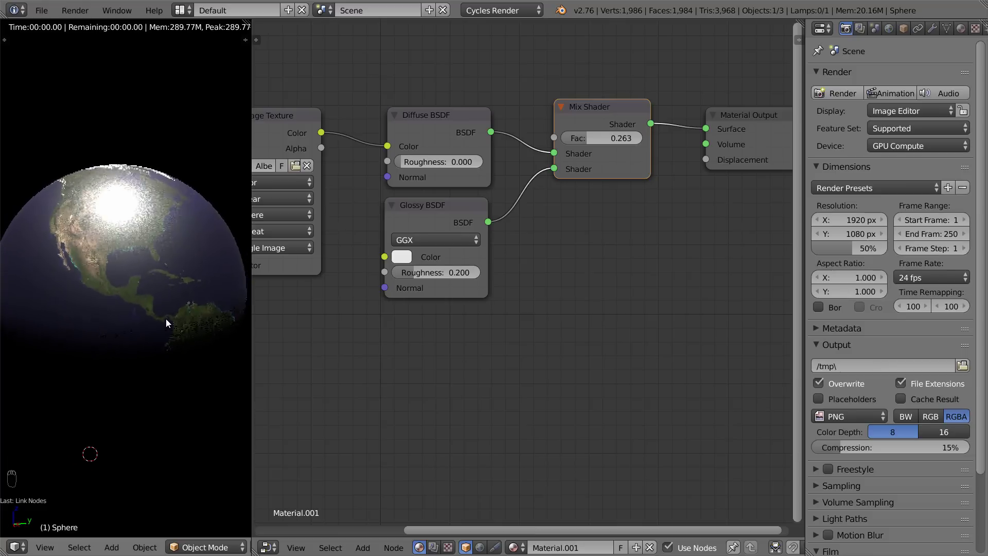
middle_drag(106, 254, 156, 184)
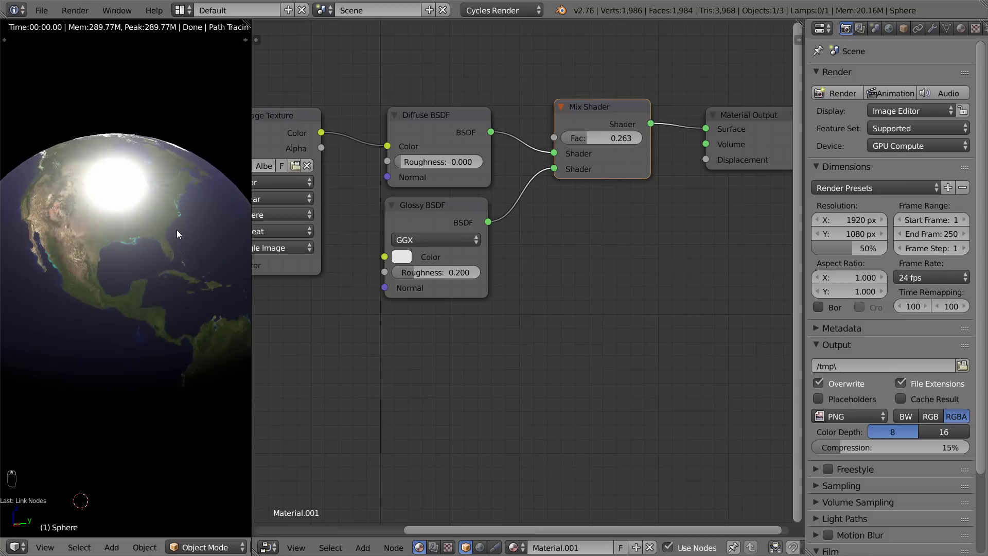
middle_drag(177, 231, 181, 180)
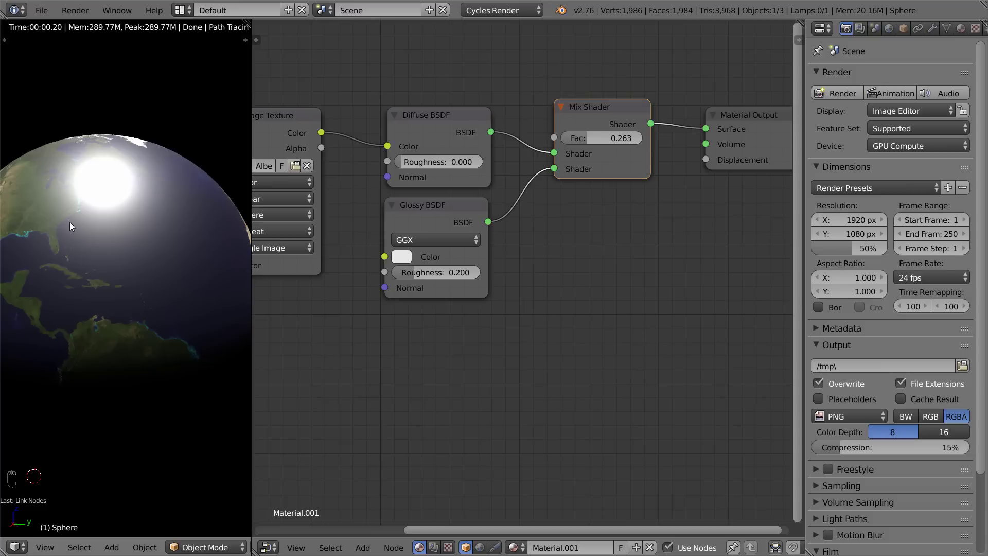
middle_drag(70, 226, 137, 247)
Duplicate the Albedo Image Texture node and place the copy straight above the original
middle_drag(560, 278, 623, 322)
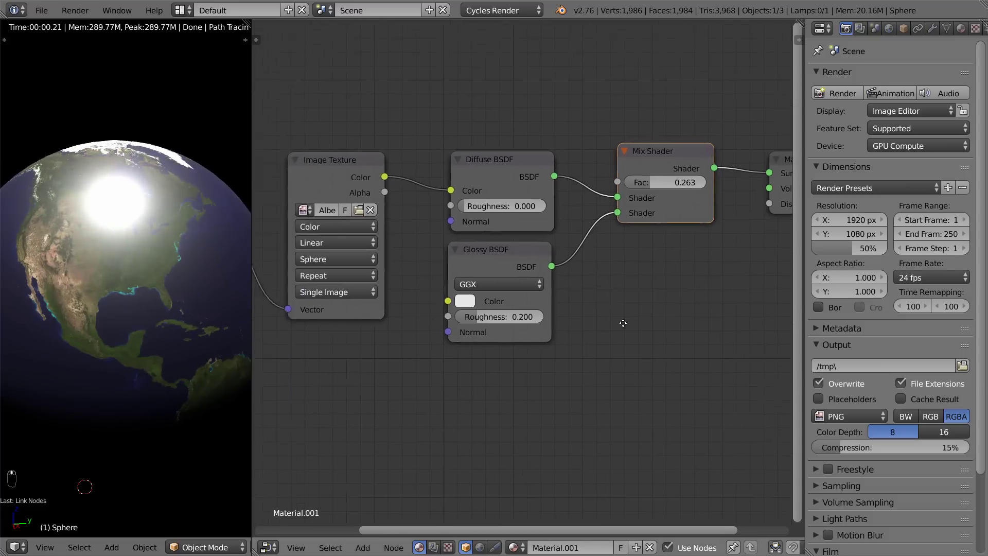
key(Home)
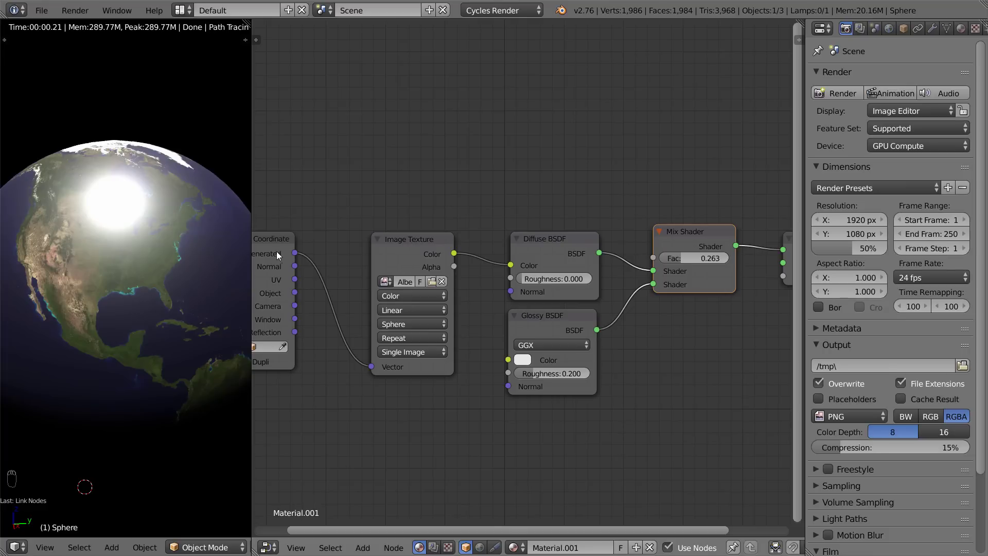
click(416, 270)
key(shift+d)
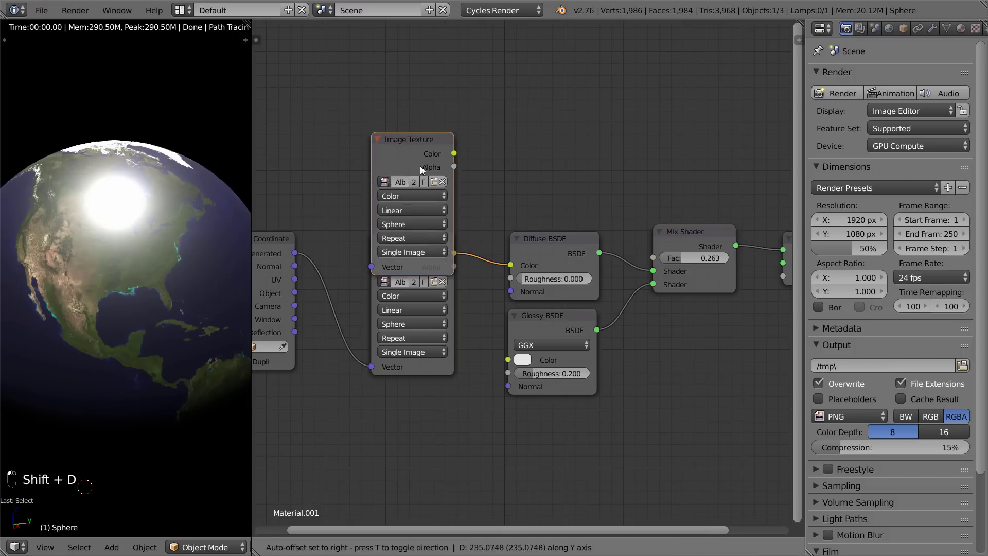
click(431, 149)
Load Ocean_Mask.png from the Earth Tutorial folder into the duplicated Image Texture node, browsing the files as thumbnails
click(434, 164)
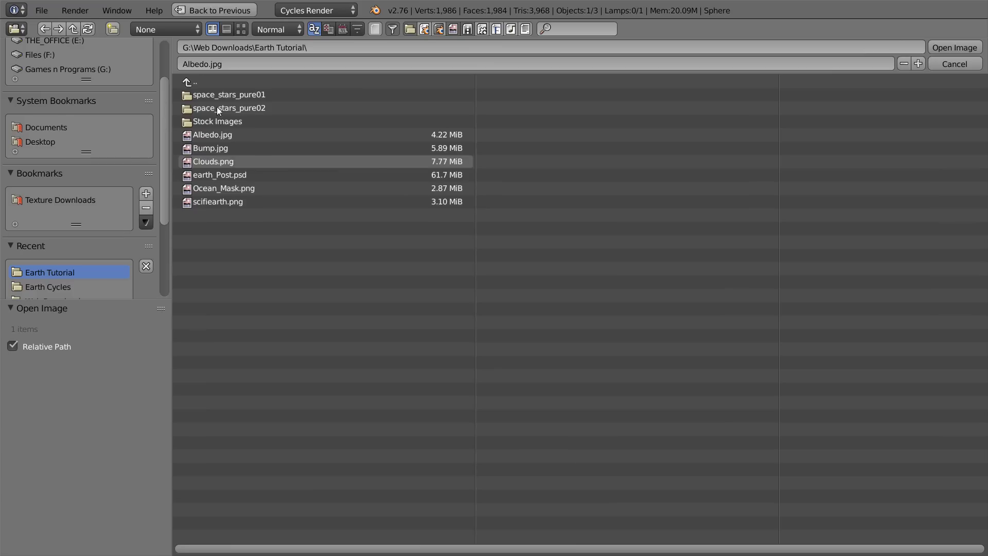
click(240, 29)
click(372, 270)
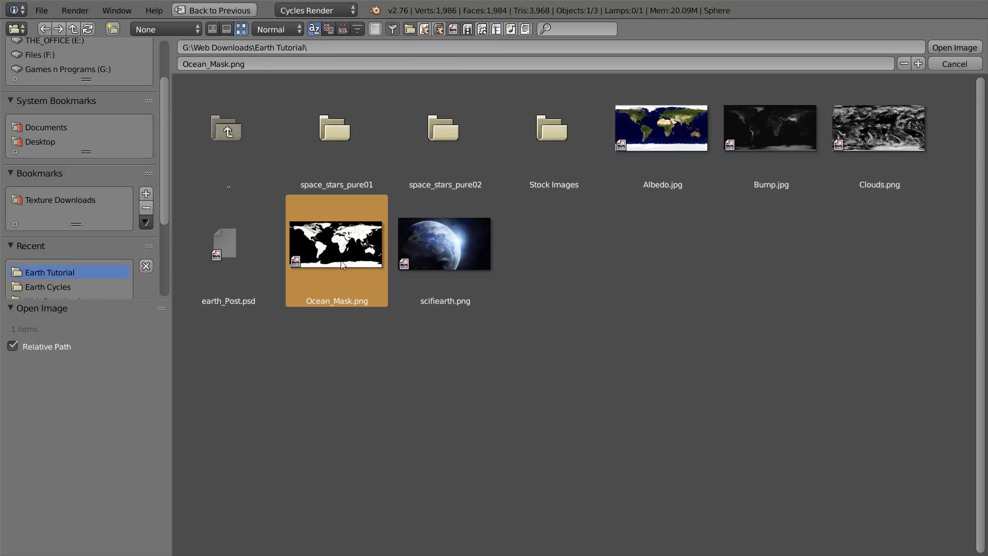
click(941, 48)
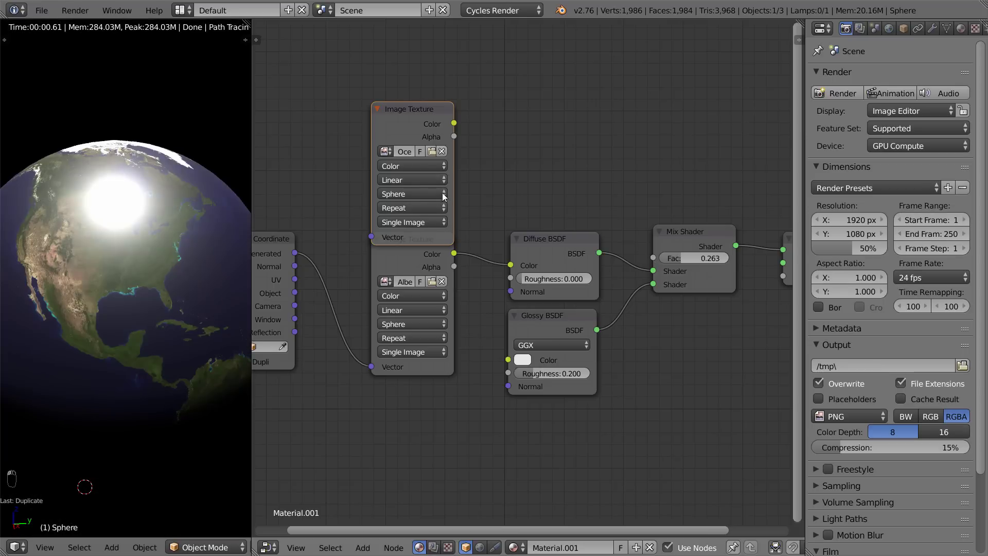
Move the ocean mask Image Texture node up so it no longer overlaps the Albedo texture node
key(g)
click(443, 168)
middle_drag(320, 233, 367, 236)
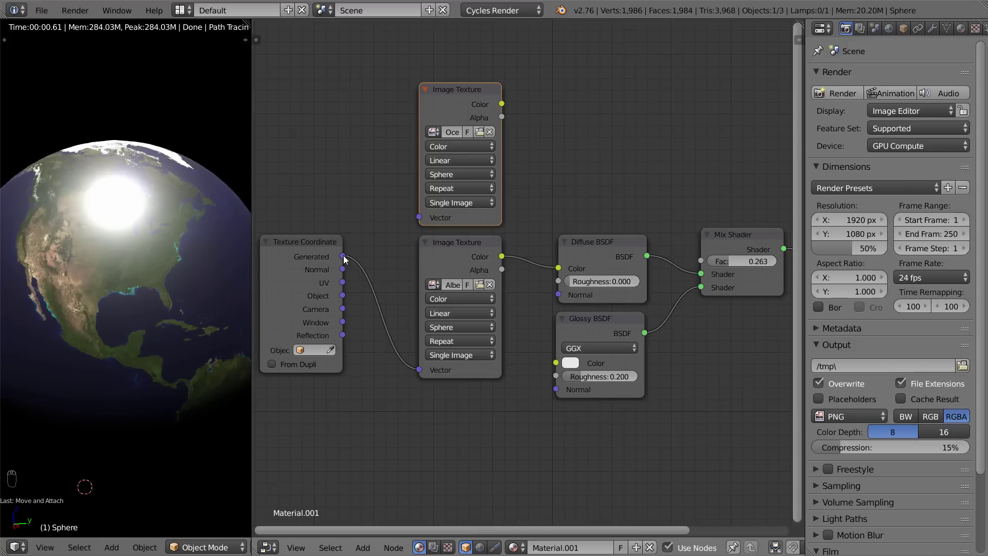
Link the Texture Coordinate's Generated output to the ocean mask texture's Vector input and set that texture to Non-Color Data
drag(343, 256, 419, 218)
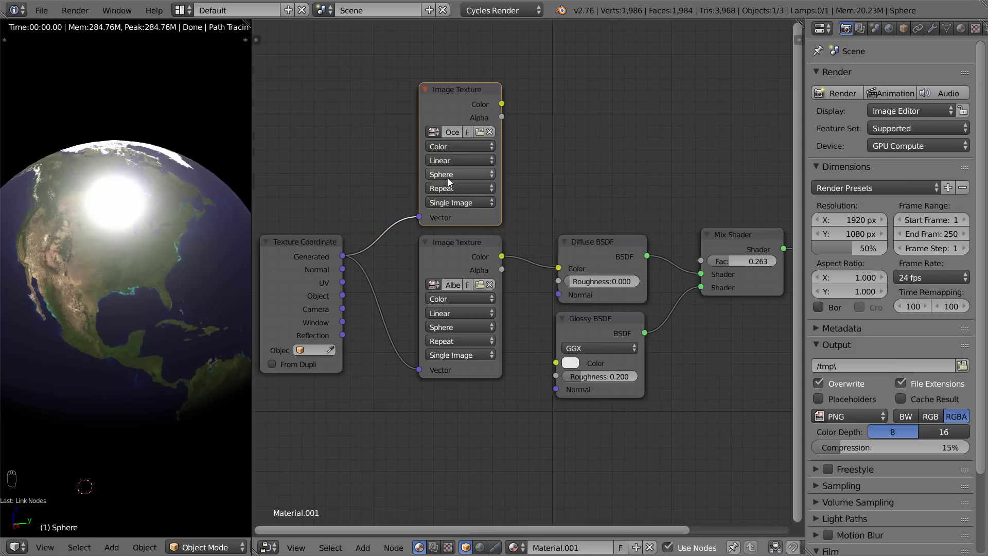
middle_drag(471, 214, 457, 213)
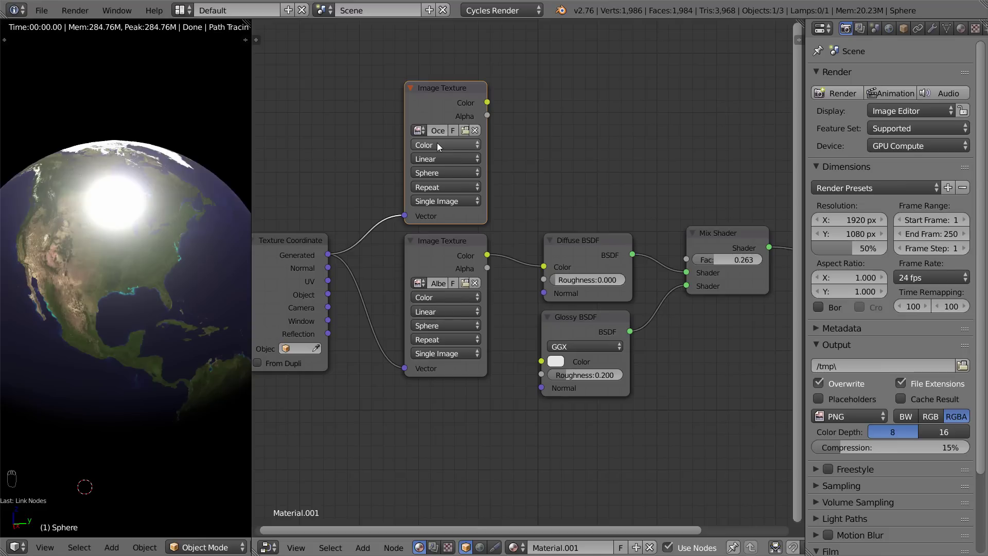
click(437, 143)
click(453, 117)
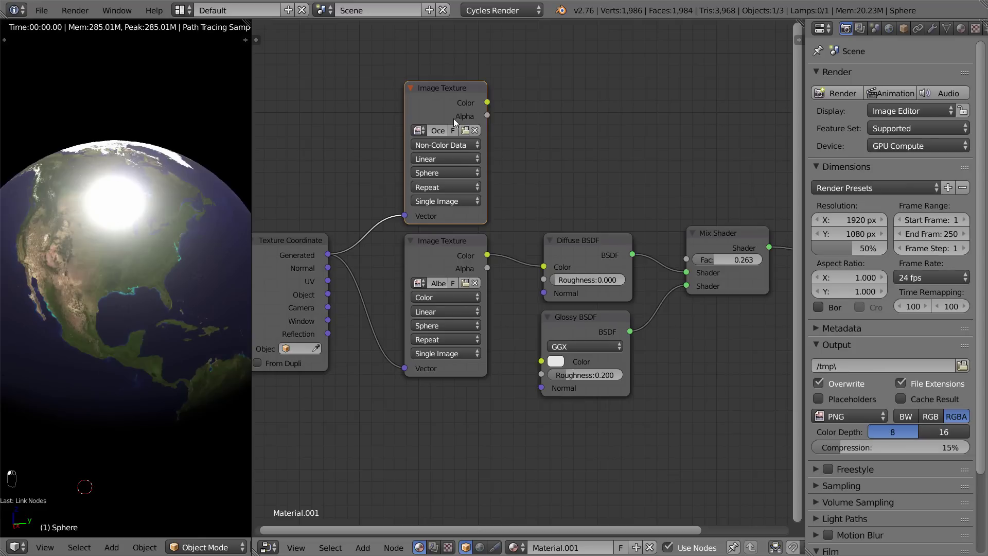
middle_drag(515, 106, 496, 99)
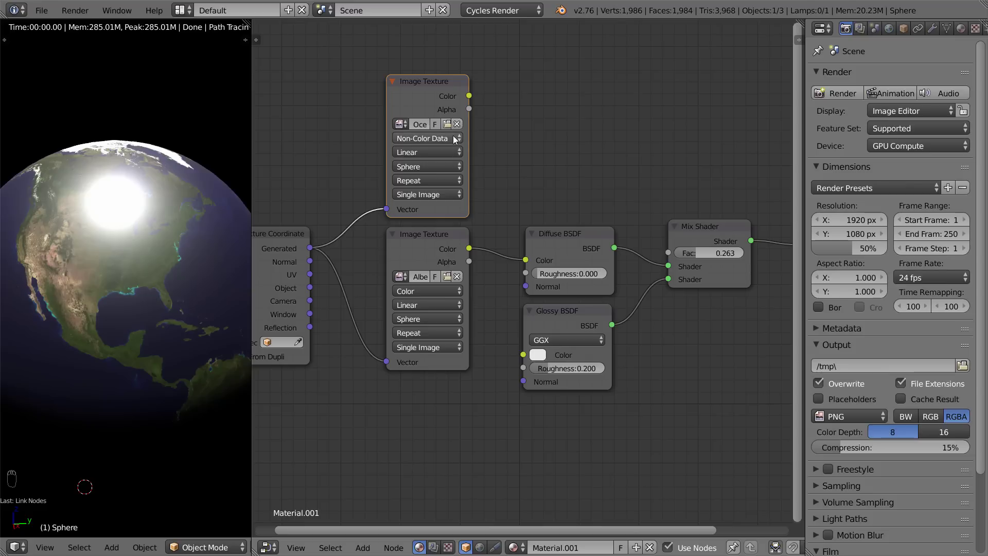
scroll(475, 183, down, 3)
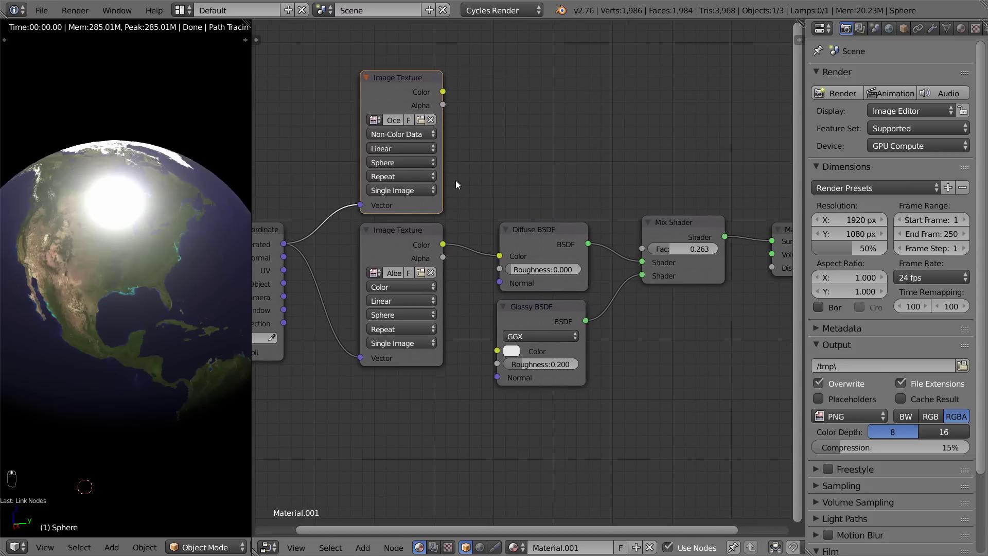
scroll(446, 177, up, 2)
click(370, 140)
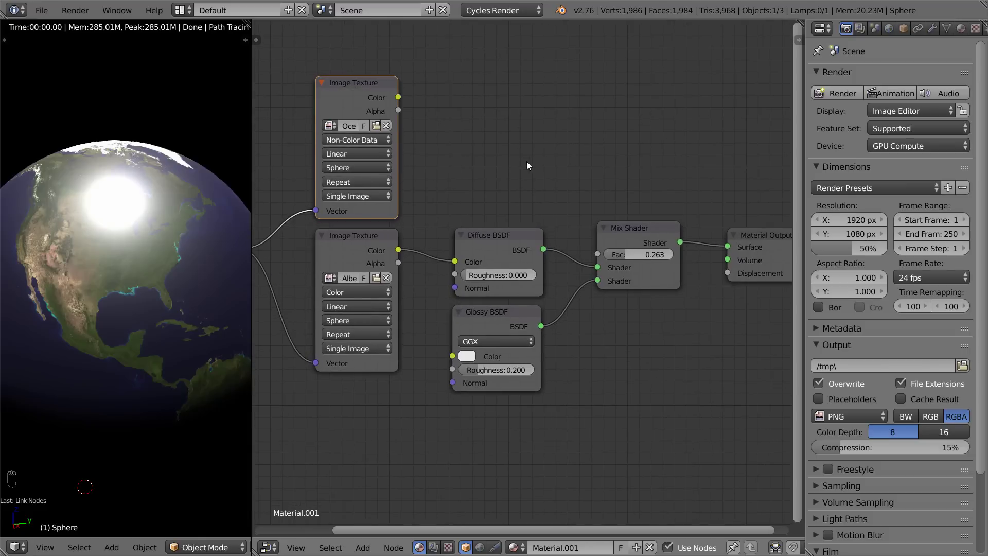
Connect the ocean mask's Color output to the Mix Shader's Fac input and check the effect on the globe
middle_drag(492, 167, 453, 156)
scroll(446, 156, down, 2)
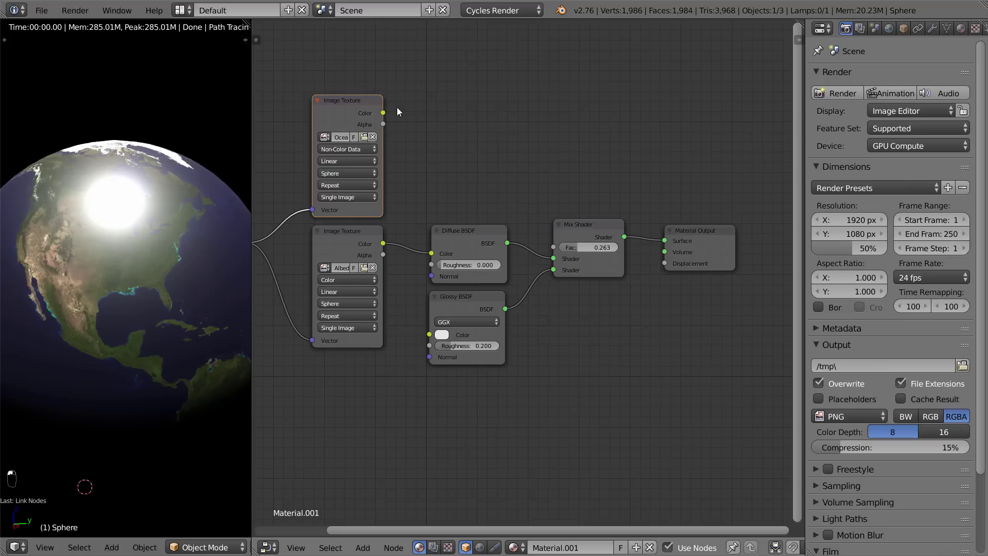
drag(387, 112, 554, 248)
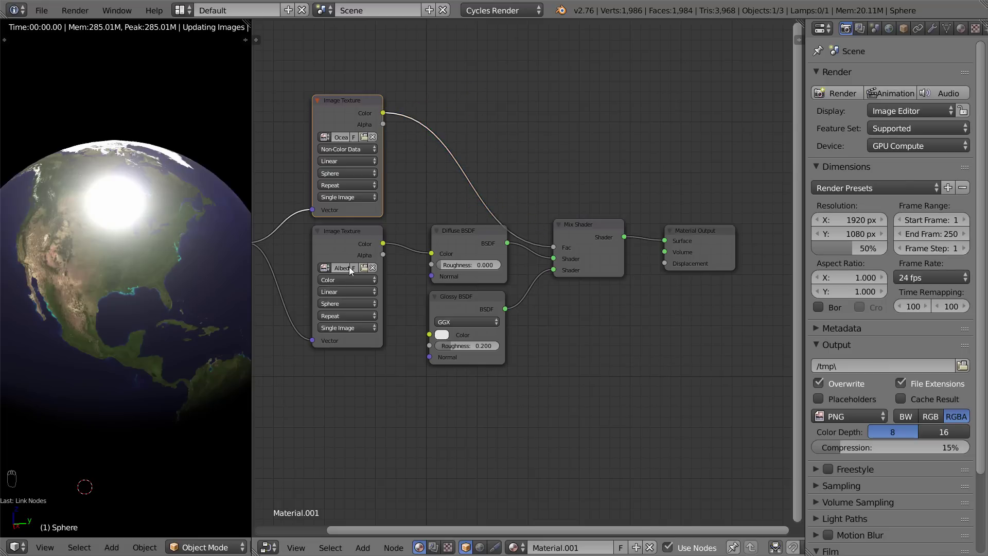
middle_drag(183, 258, 161, 220)
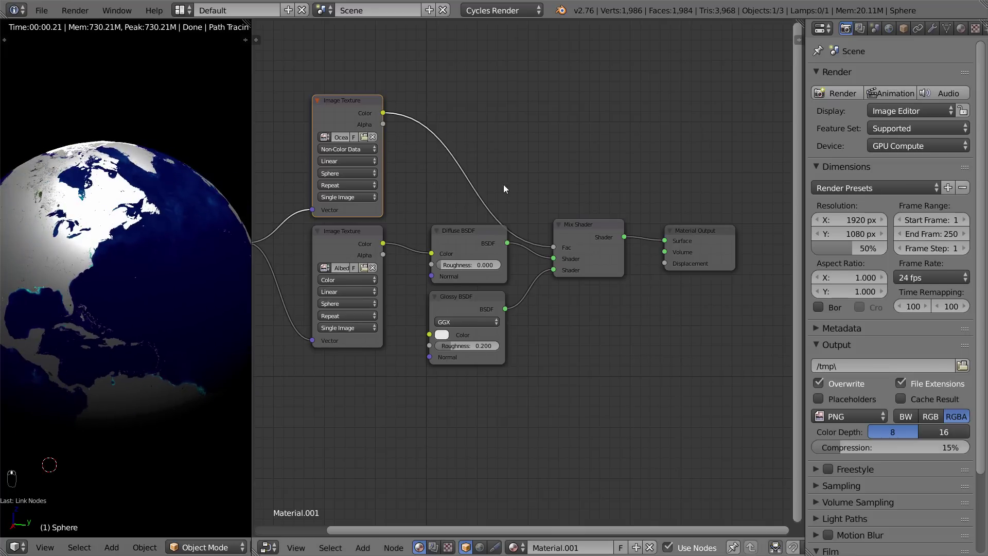
Insert an Invert color node between the ocean mask texture and the Mix Shader's Fac, placing it close beside the mask texture
key(shift+a)
mouse_move(484, 214)
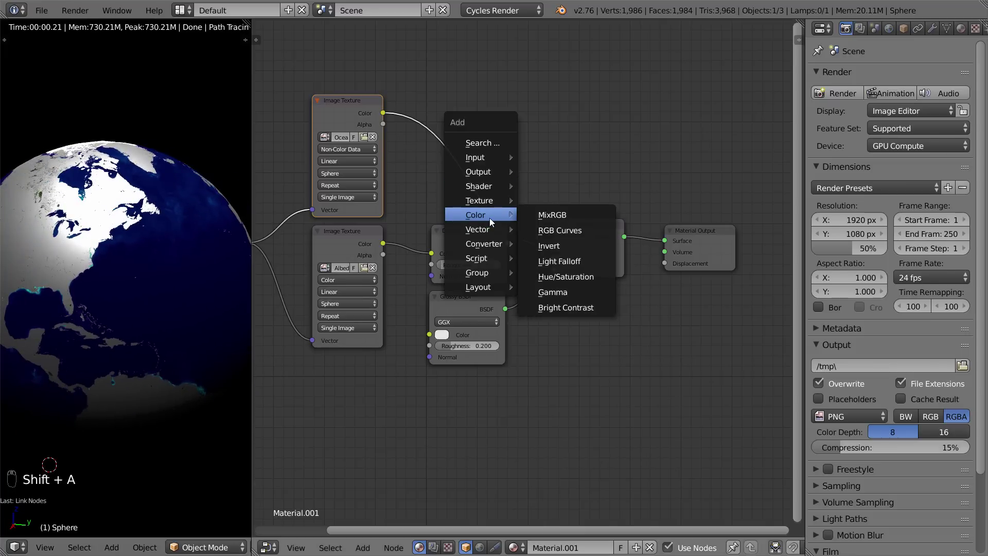
click(558, 246)
click(427, 144)
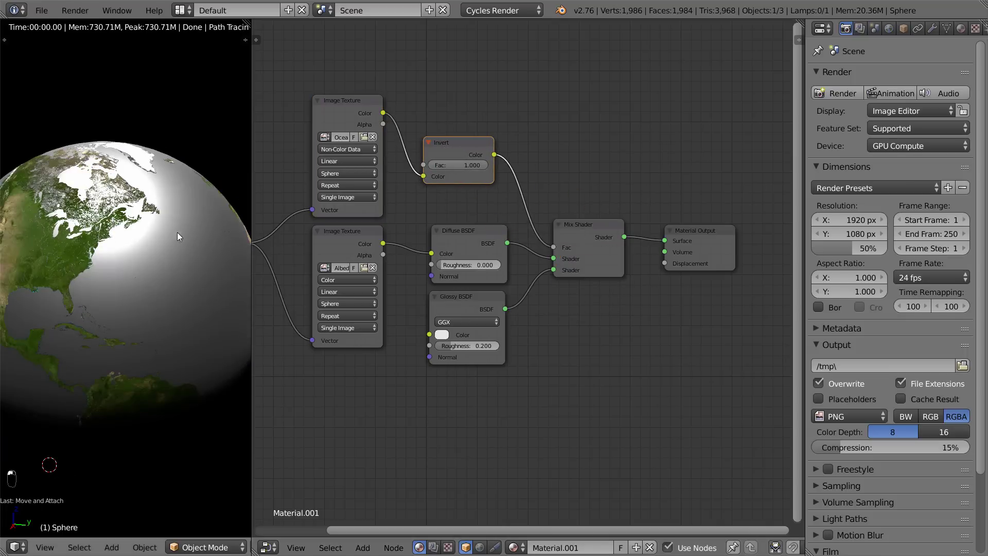
middle_drag(150, 230, 200, 239)
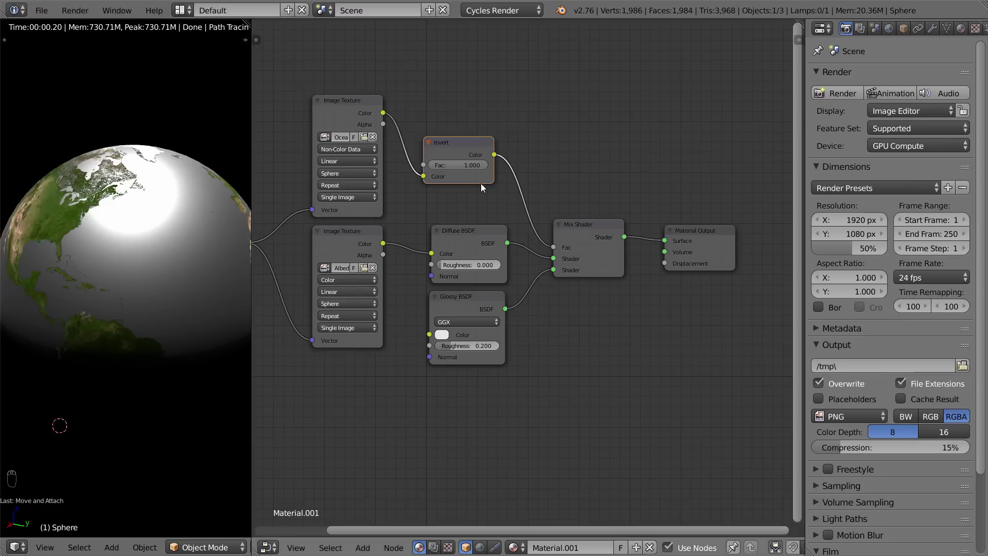
drag(449, 146, 434, 112)
Try a MixRGB node between Invert and the Mix Shader with black Color2 and Fac 0.862, inspecting the ocean reflection around Africa and Europe
key(shift+a)
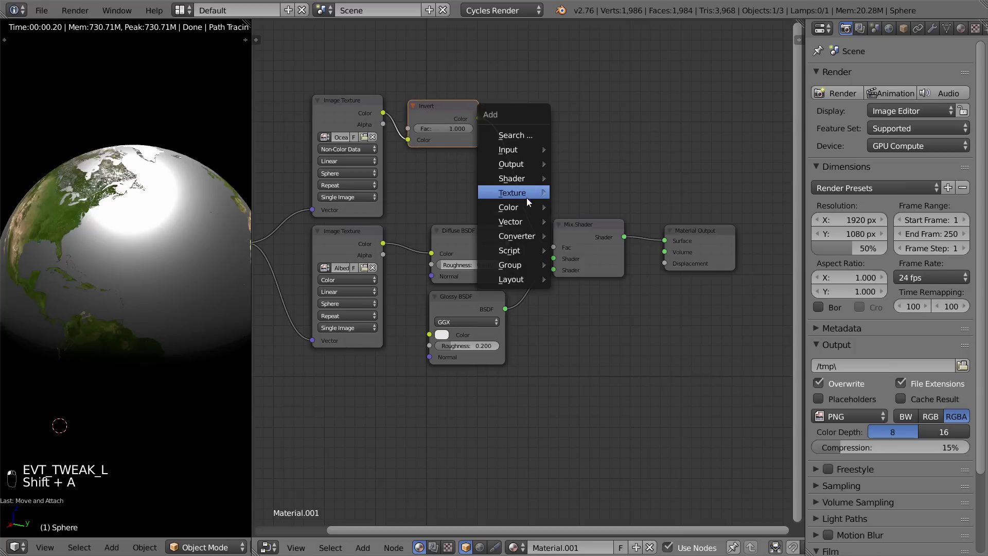
mouse_move(523, 206)
click(580, 208)
click(495, 131)
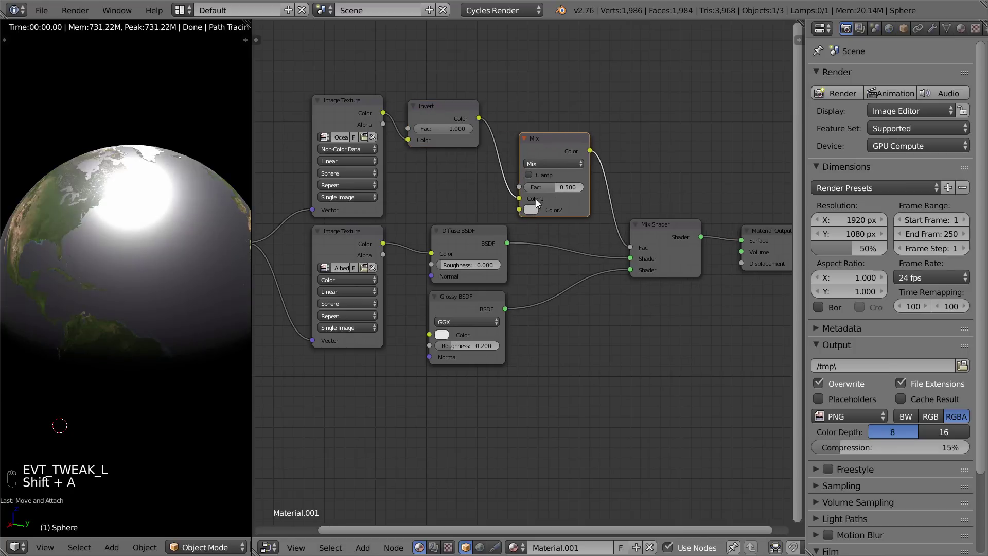
click(536, 199)
drag(594, 169, 579, 186)
middle_drag(158, 202, 250, 183)
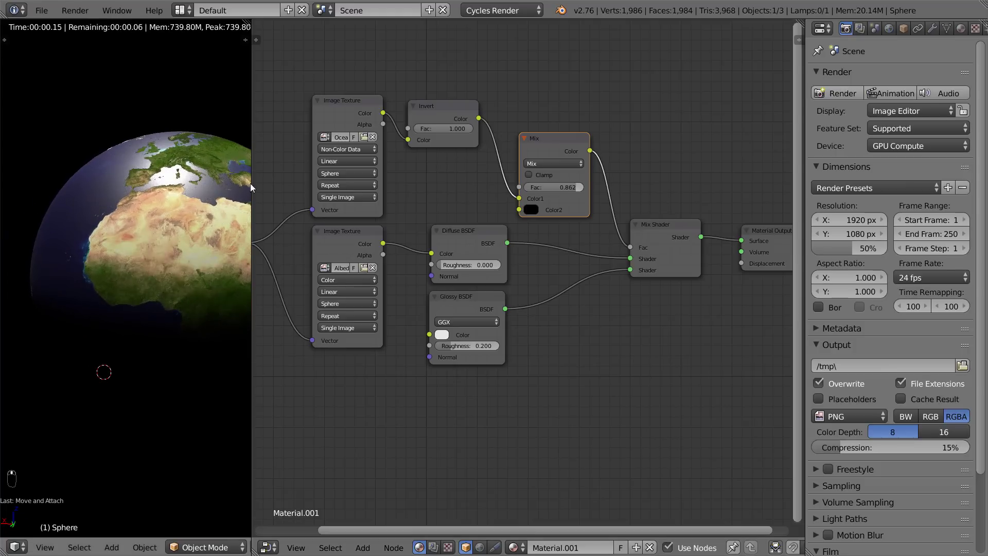
middle_drag(151, 465, 64, 293)
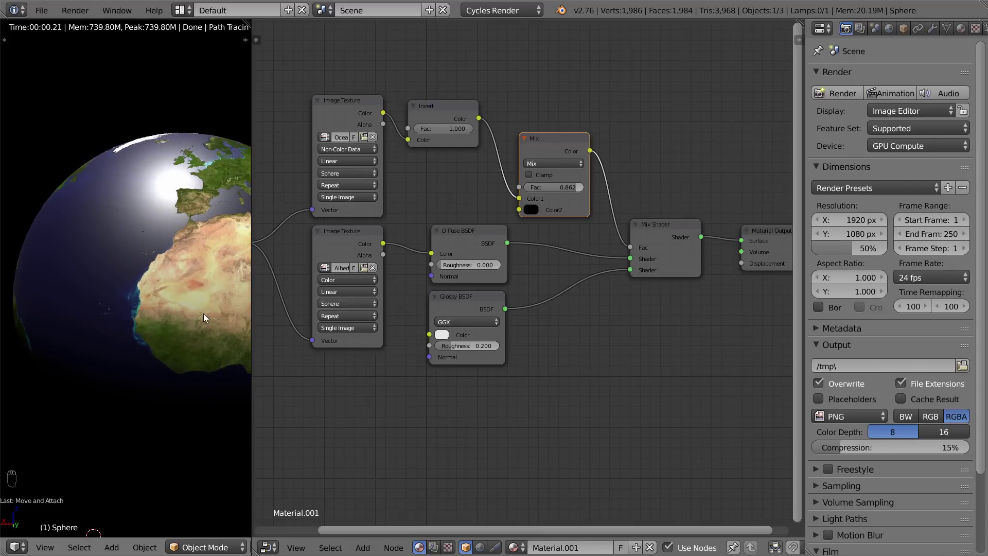
middle_drag(147, 309, 157, 310)
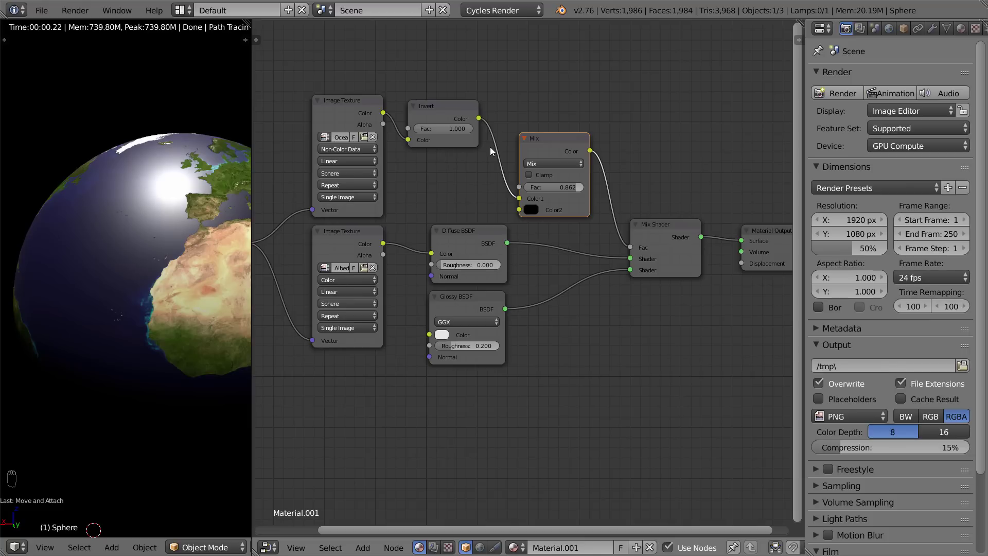
Delete the MixRGB node and reconnect the Invert node's Color directly to the Mix Shader's Fac
key(x)
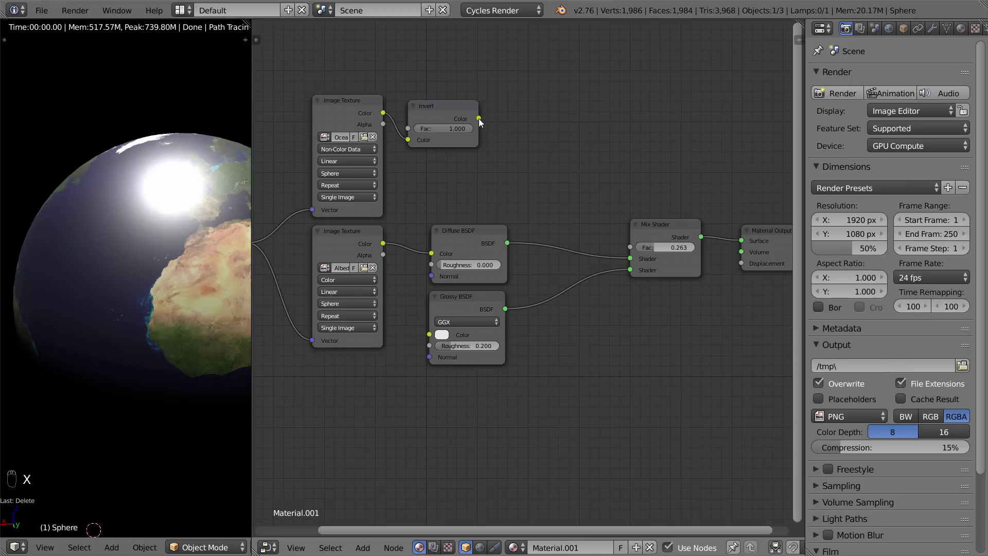
drag(479, 119, 630, 246)
Move the Glossy BSDF node out from under the Diffuse BSDF and place it below the Albedo Image Texture node
middle_drag(570, 320, 600, 225)
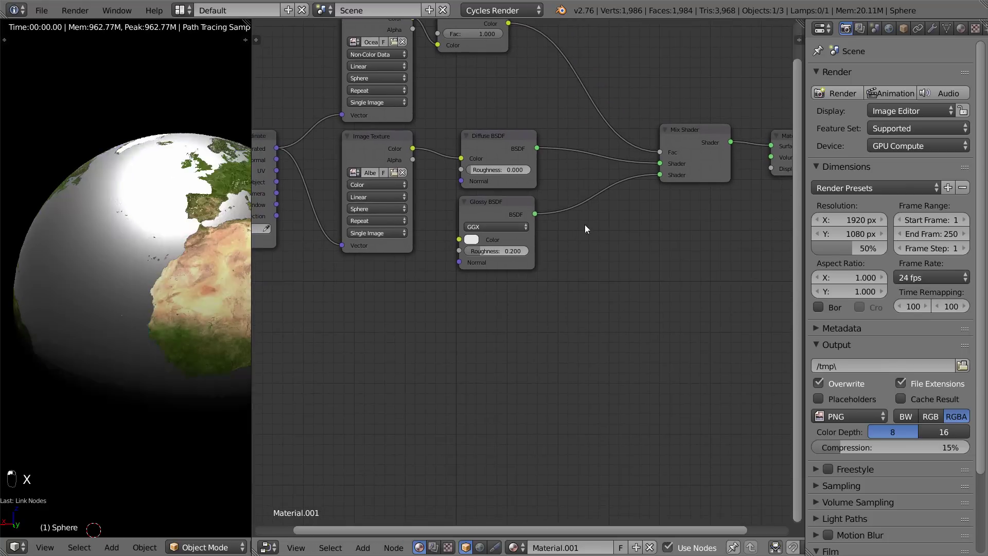
middle_drag(495, 211, 532, 203)
click(533, 198)
key(g)
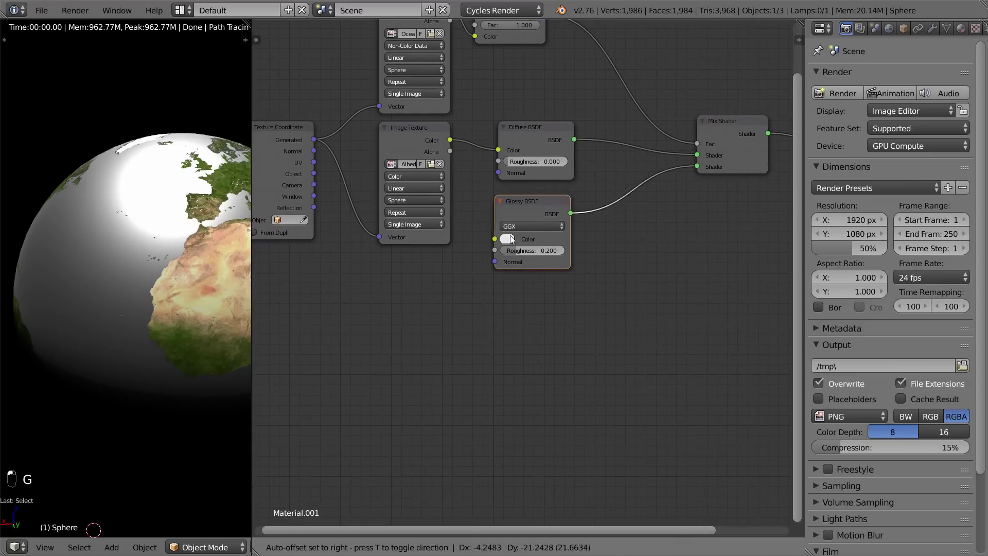
click(409, 270)
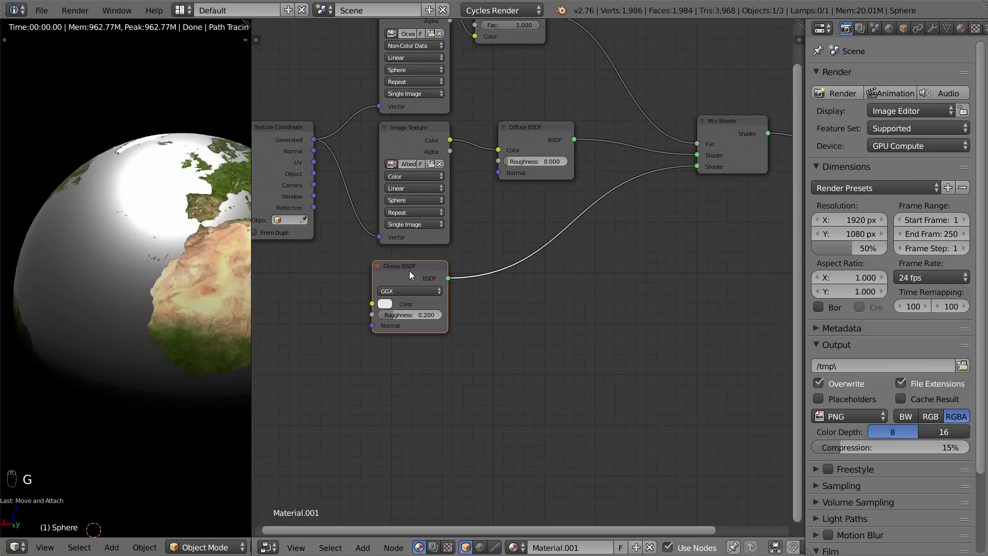
key(g)
click(420, 307)
Insert a second Mix Shader into the link between the Glossy BSDF and the existing Mix Shader
scroll(420, 302, up, 3)
middle_drag(419, 299, 438, 174)
scroll(443, 180, up, 1)
middle_drag(478, 201, 457, 217)
key(shift+a)
mouse_move(552, 189)
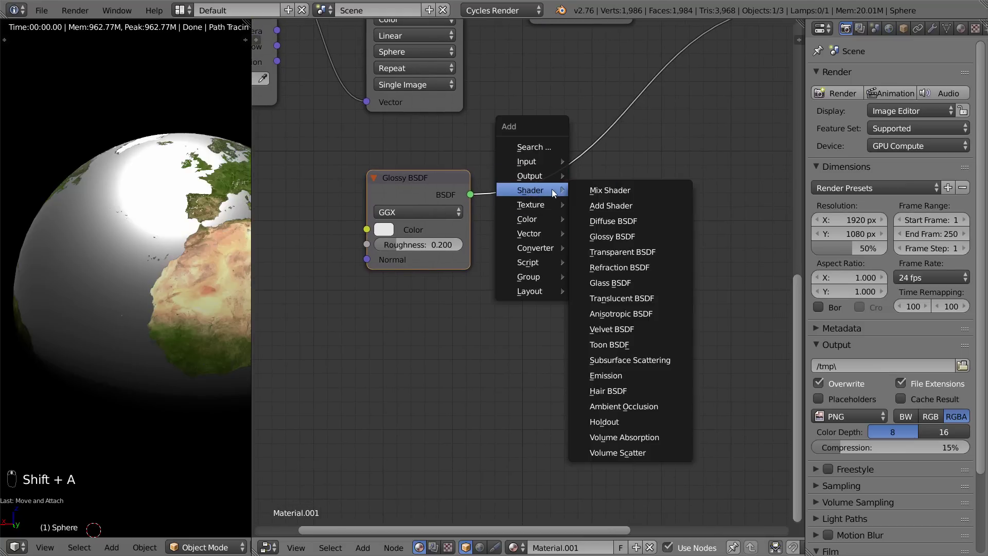
click(605, 190)
click(552, 156)
middle_drag(551, 156, 584, 179)
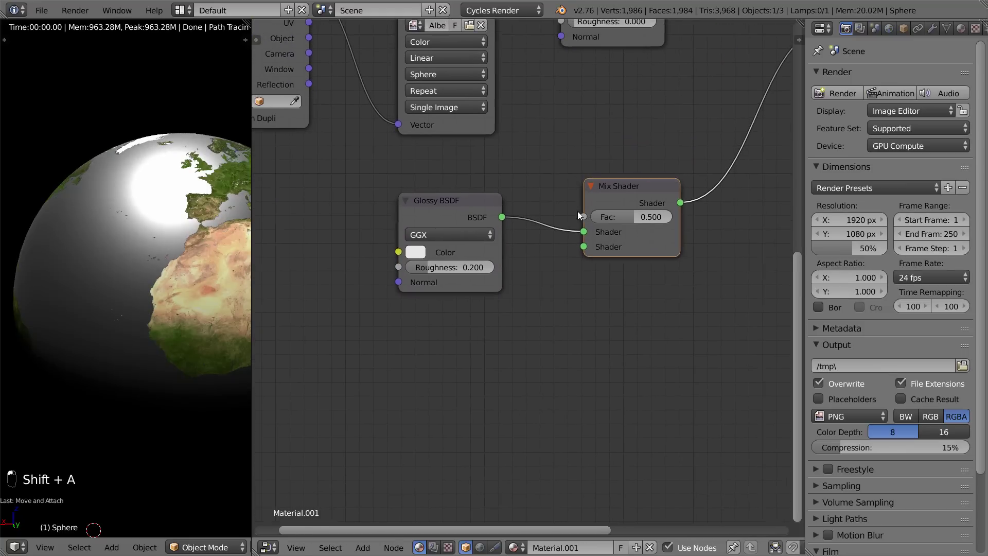
Add a Fresnel input node between the Albedo Image Texture and the Glossy BSDF
key(shift+a)
mouse_move(493, 164)
mouse_move(492, 134)
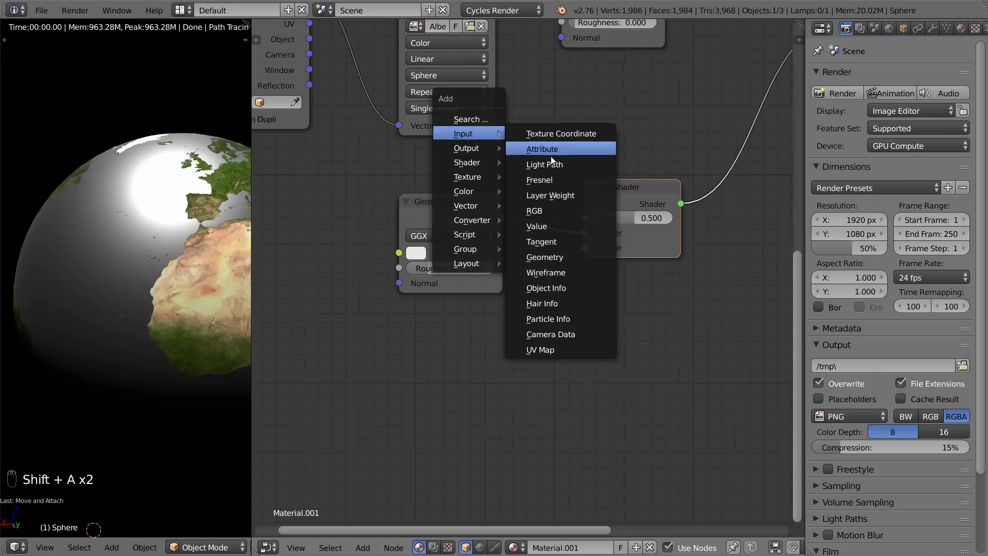
click(556, 180)
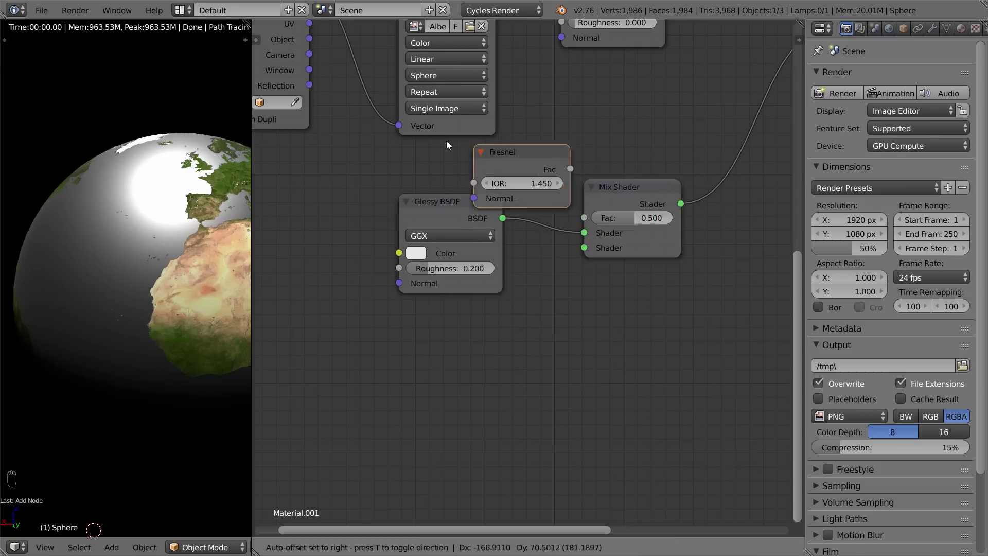
click(418, 184)
Lower the Glossy BSDF to clear the Fresnel node and align the Fresnel node directly above it
click(432, 224)
key(g)
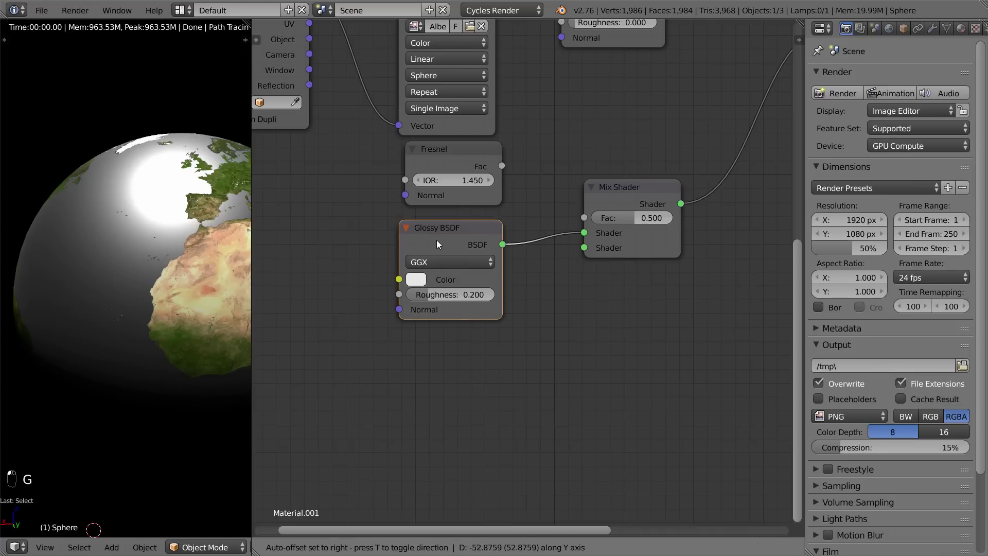
click(437, 240)
click(449, 152)
key(g)
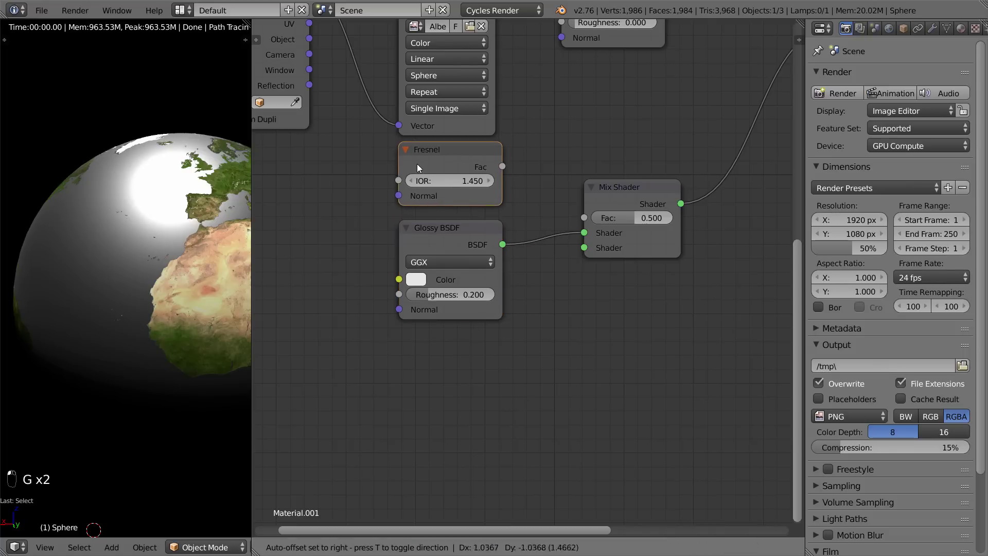
click(417, 168)
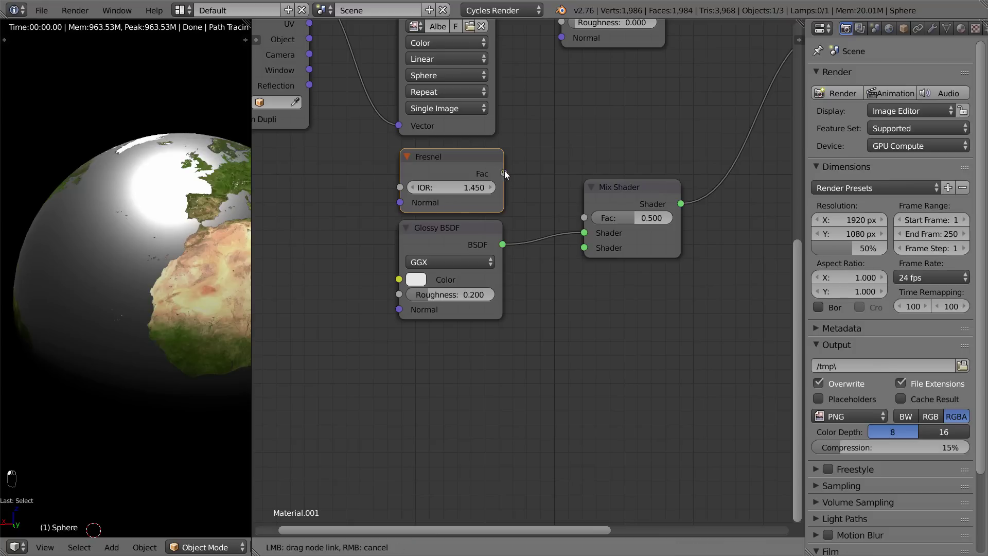
Connect the Fresnel's Fac output to the new Mix Shader's Fac input and adjust that Mix Shader's position
drag(504, 173, 585, 218)
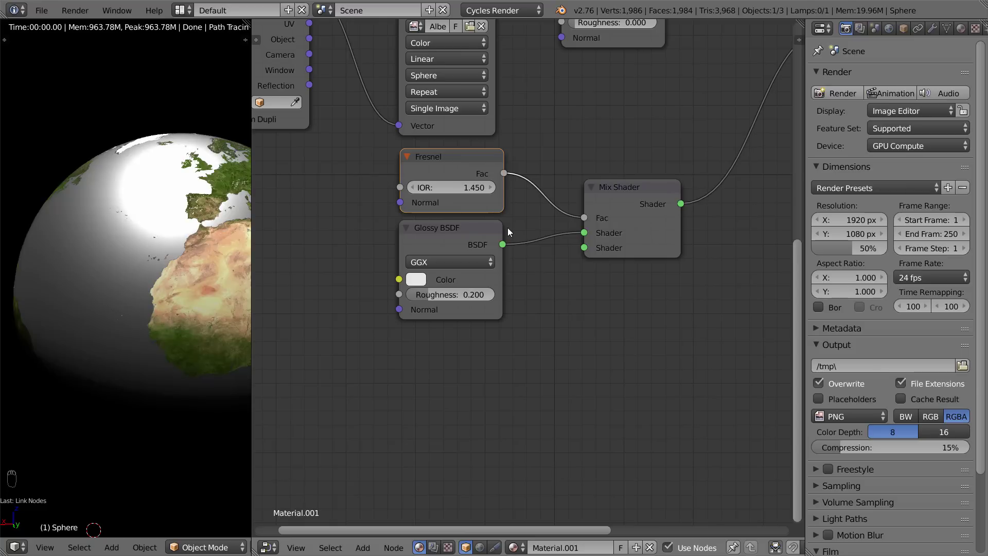
click(505, 193)
middle_drag(513, 229, 513, 279)
click(563, 229)
key(g)
right_click(617, 214)
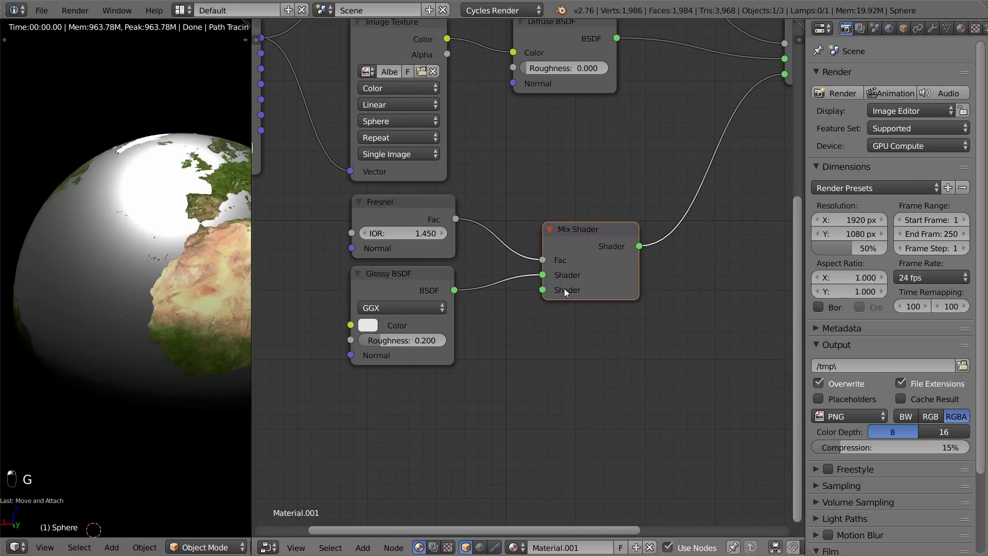
mouse_move(538, 291)
mouse_down()
mouse_move(511, 295)
mouse_move(519, 291)
mouse_up()
middle_drag(587, 200, 507, 232)
scroll(508, 224, down, 3)
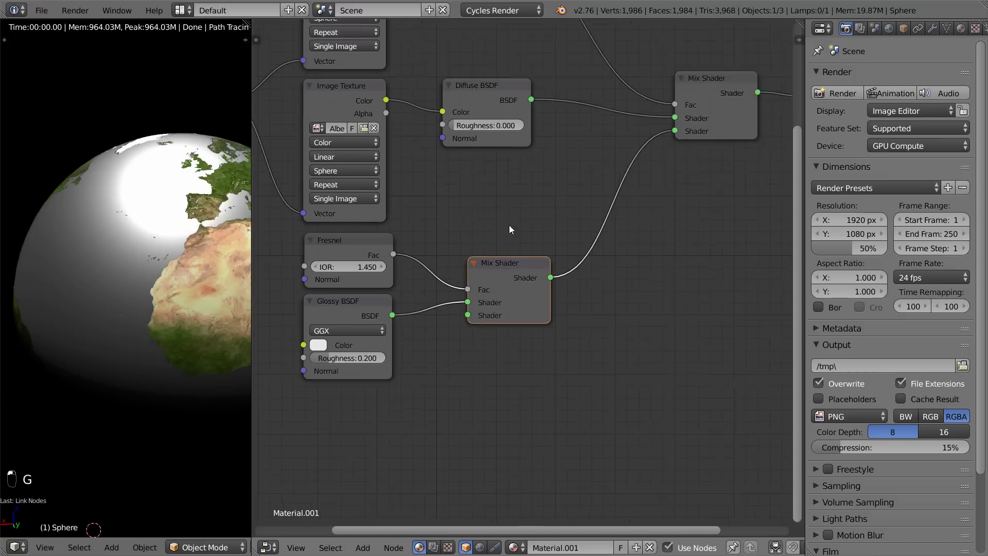
Move the Diffuse BSDF closer to the Albedo texture and link it to the lower Mix Shader's first Shader input, with Glossy in the second
click(485, 113)
key(g)
click(450, 116)
drag(495, 112, 468, 302)
scroll(468, 312, up, 1)
scroll(175, 278, down, 1)
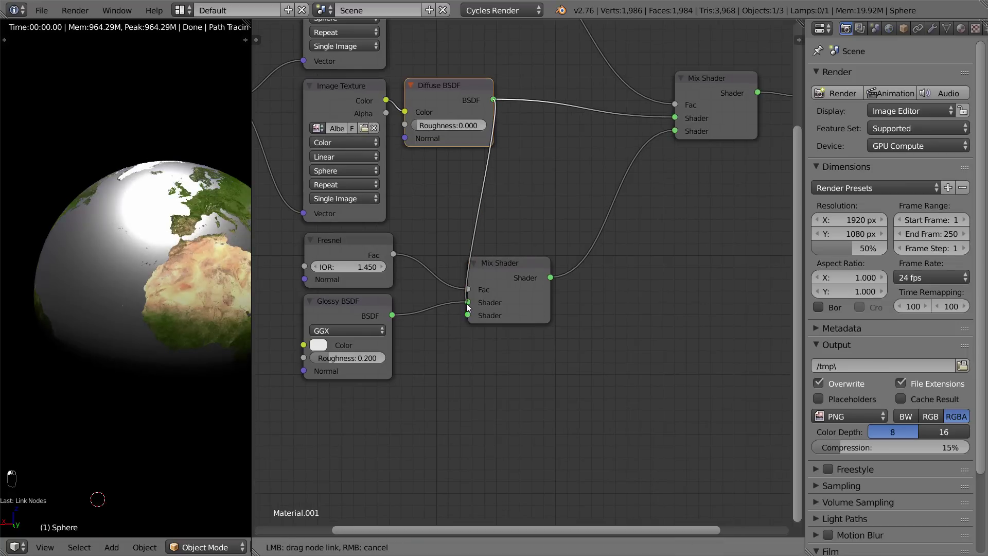
middle_drag(100, 254, 153, 159)
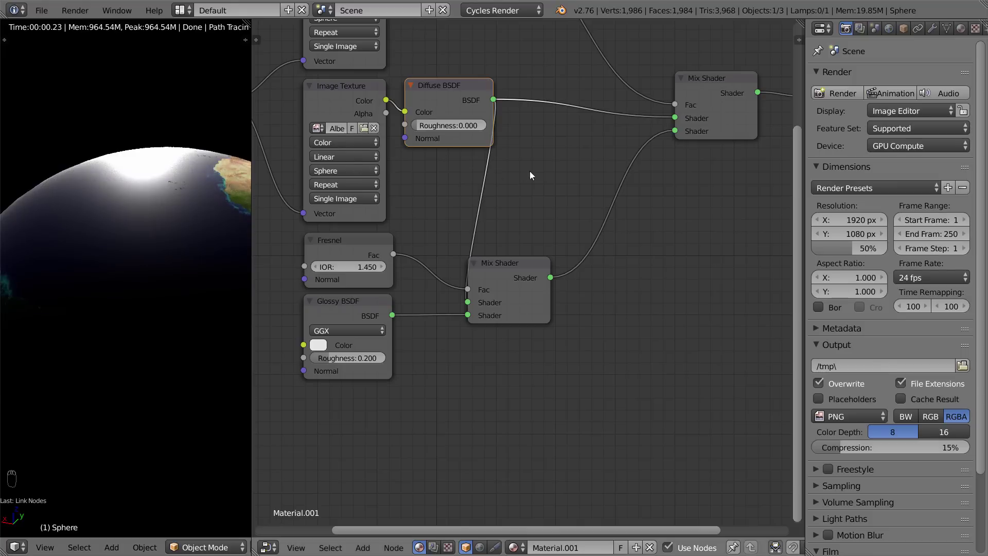
middle_drag(663, 174, 529, 239)
scroll(454, 234, down, 2)
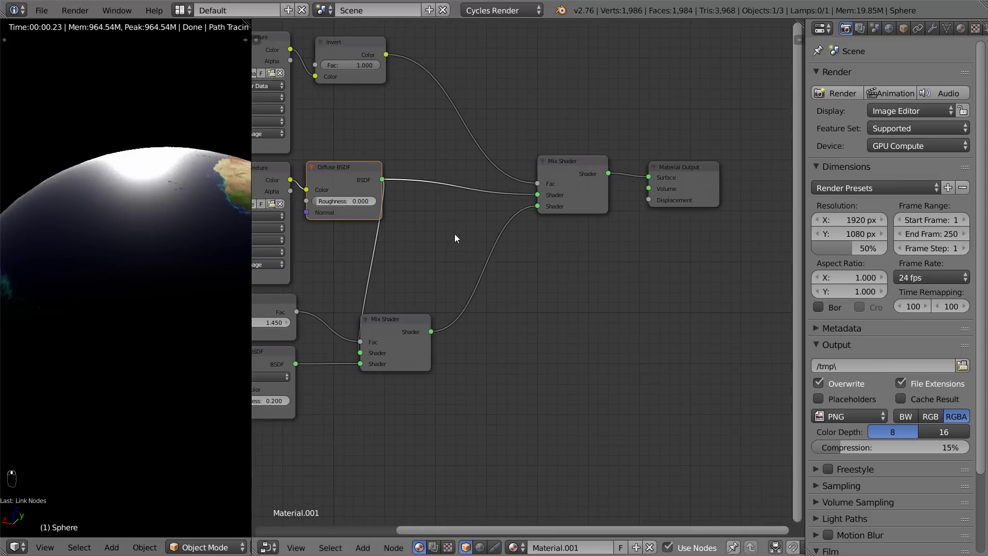
scroll(359, 357, down, 1)
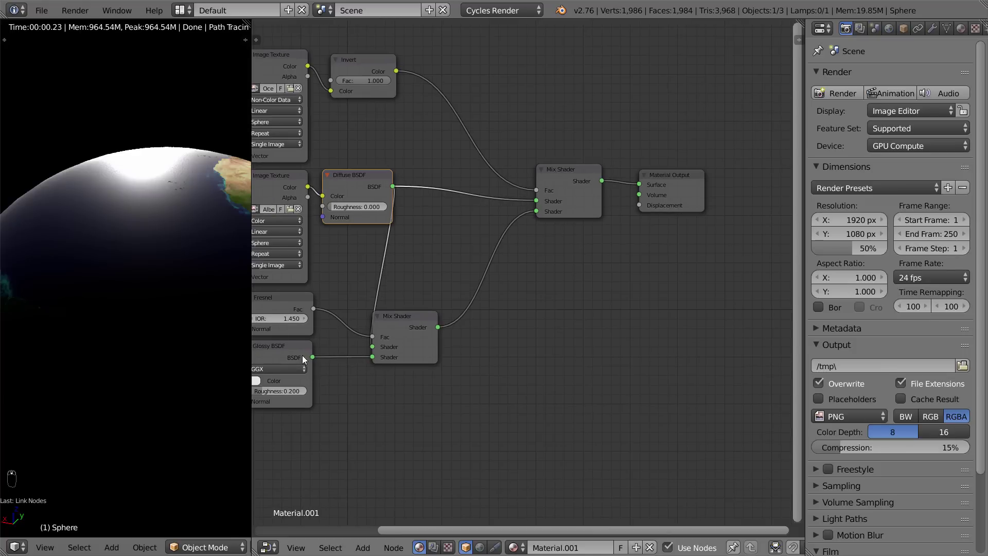
Try linking the Glossy BSDF directly to the final Mix Shader's second Shader input and compare the ocean reflections without Fresnel
drag(311, 357, 546, 210)
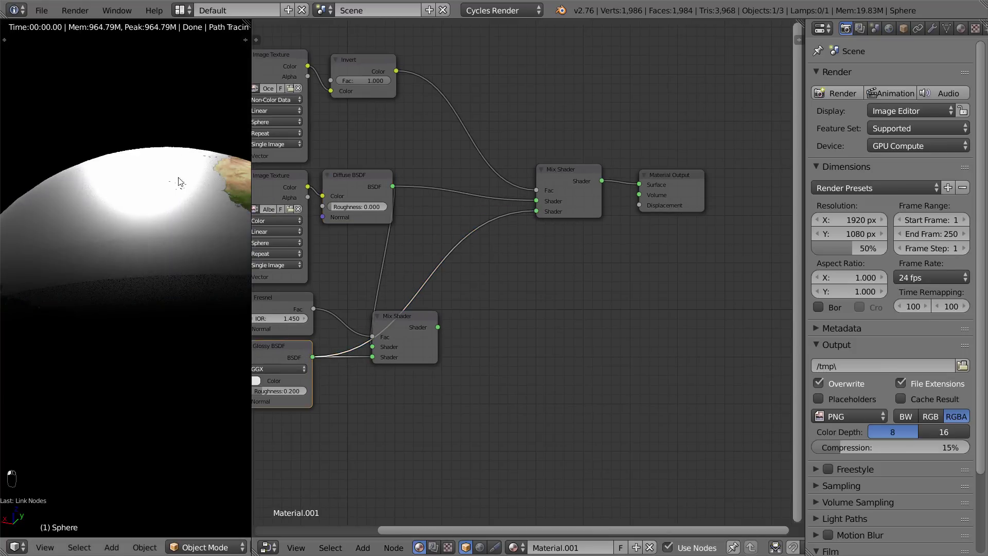
shift+middle_drag(57, 215, 109, 176)
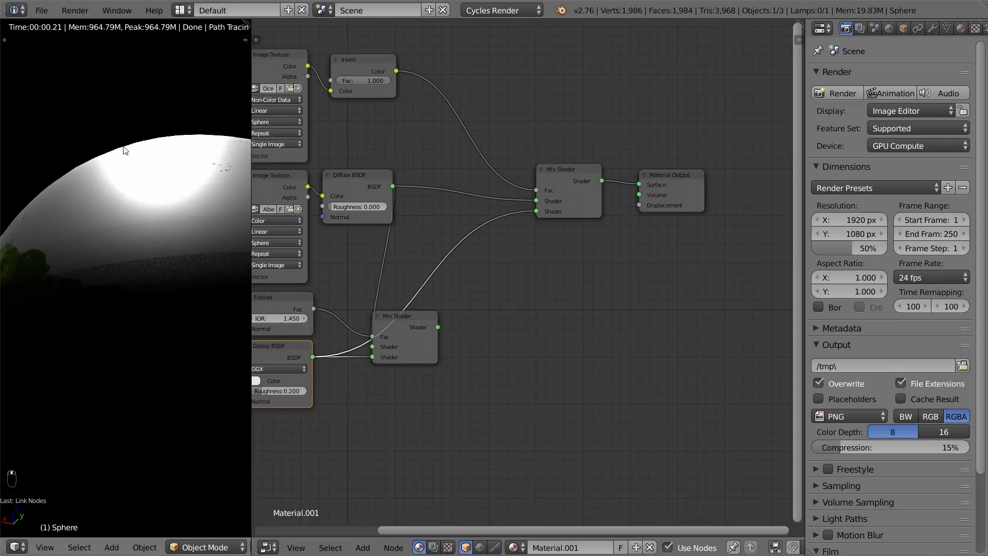
shift+middle_drag(217, 187, 190, 196)
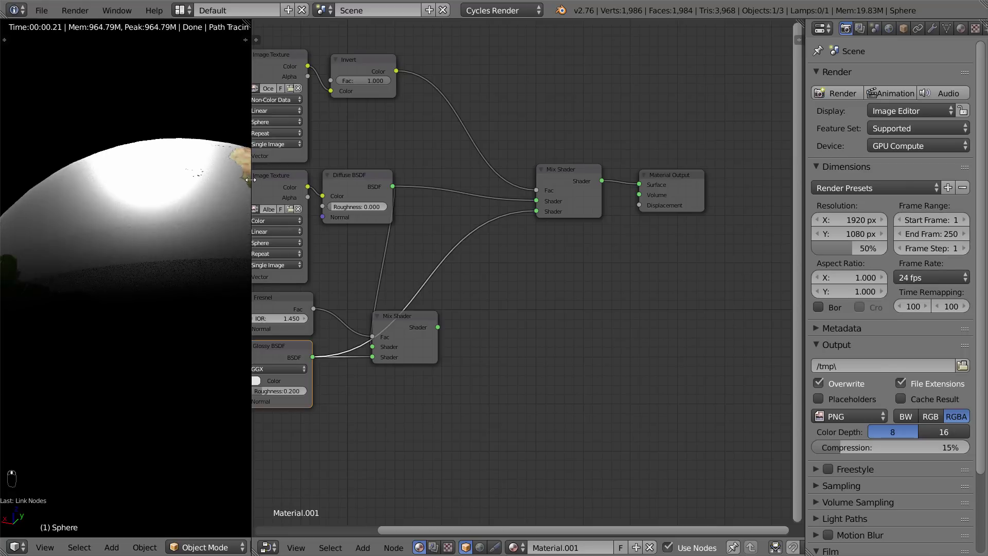
Widen the 3D viewport and reconnect the lower Mix Shader's output to the final Mix Shader's second Shader input
drag(251, 181, 352, 198)
mouse_move(584, 307)
middle_down()
mouse_move(654, 315)
mouse_move(574, 311)
middle_up()
scroll(653, 315, up, 3)
scroll(527, 316, down, 2)
drag(514, 338, 619, 213)
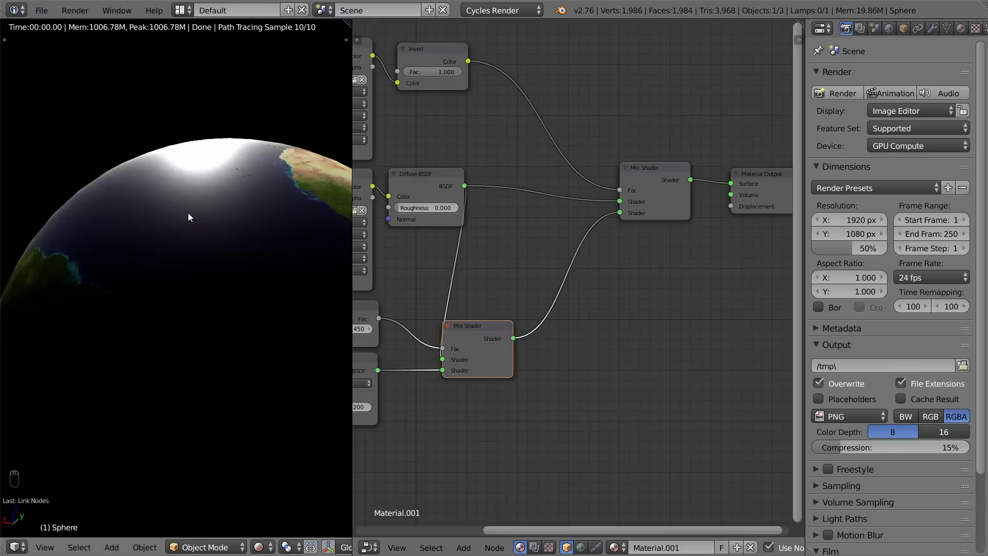
Move the lower Mix Shader up and closer to the final Mix Shader, just below the Diffuse BSDF's output link
middle_drag(189, 216, 230, 255)
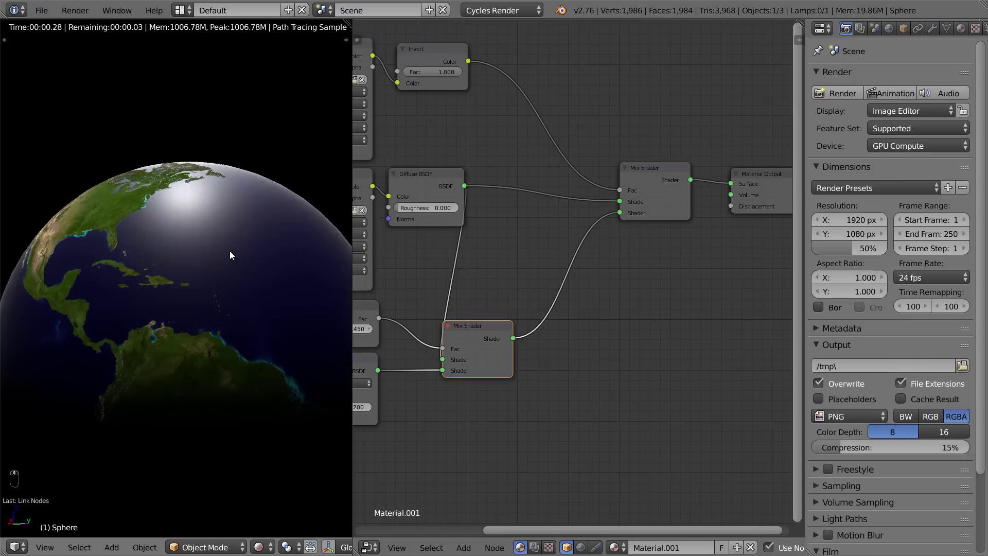
key(g)
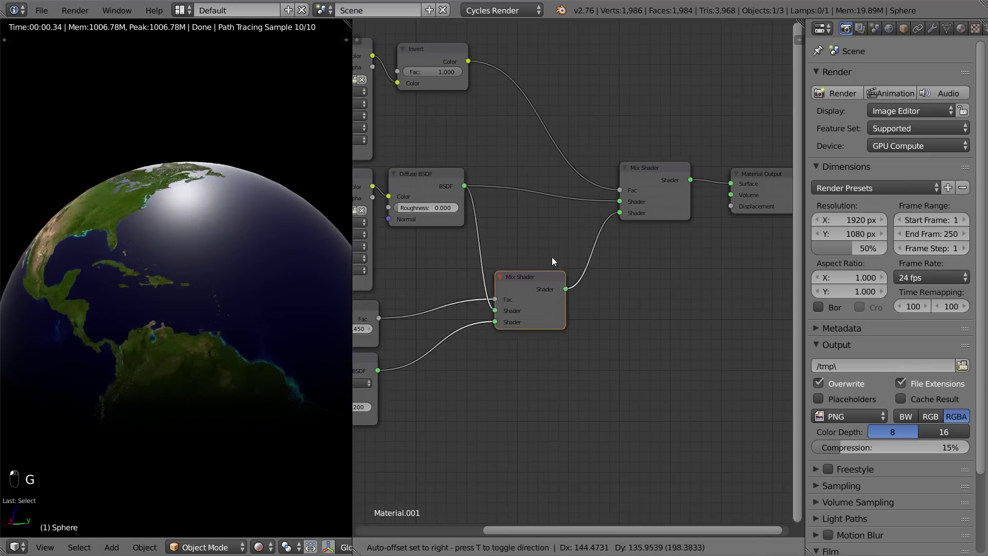
click(557, 246)
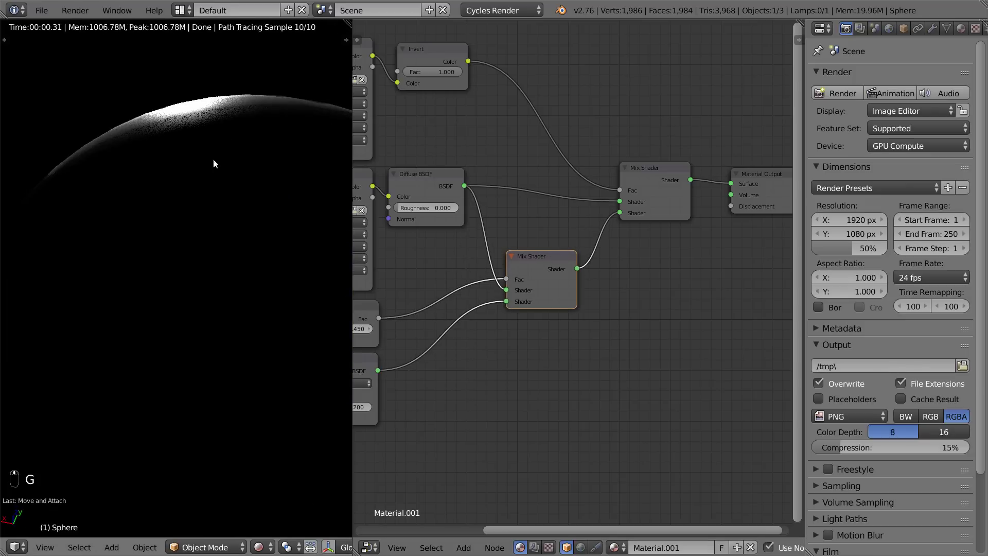
middle_drag(213, 159, 279, 177)
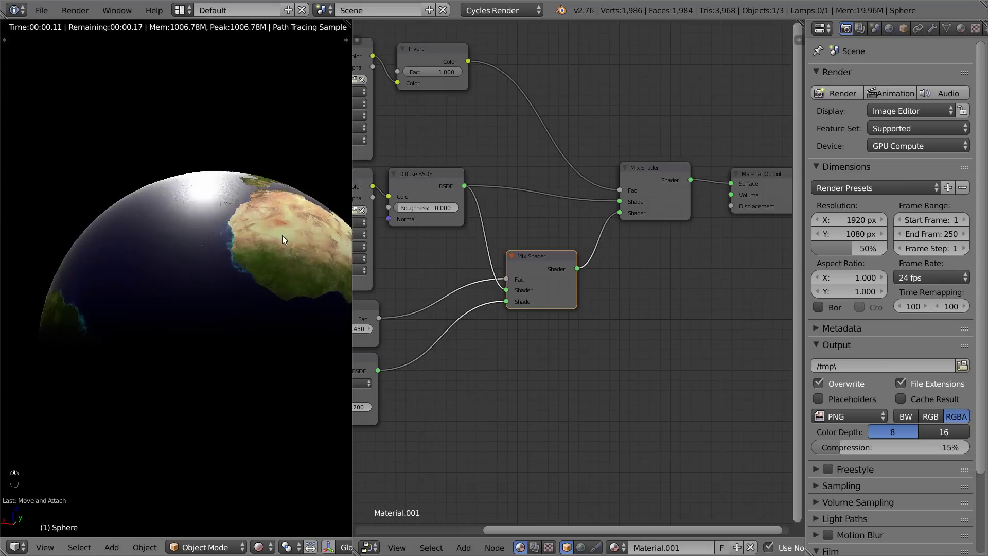
Review the material's node network, going through the textures, Diffuse BSDF, Fresnel, Glossy BSDF and both Mix Shaders
middle_drag(543, 310, 625, 275)
middle_drag(481, 298, 495, 311)
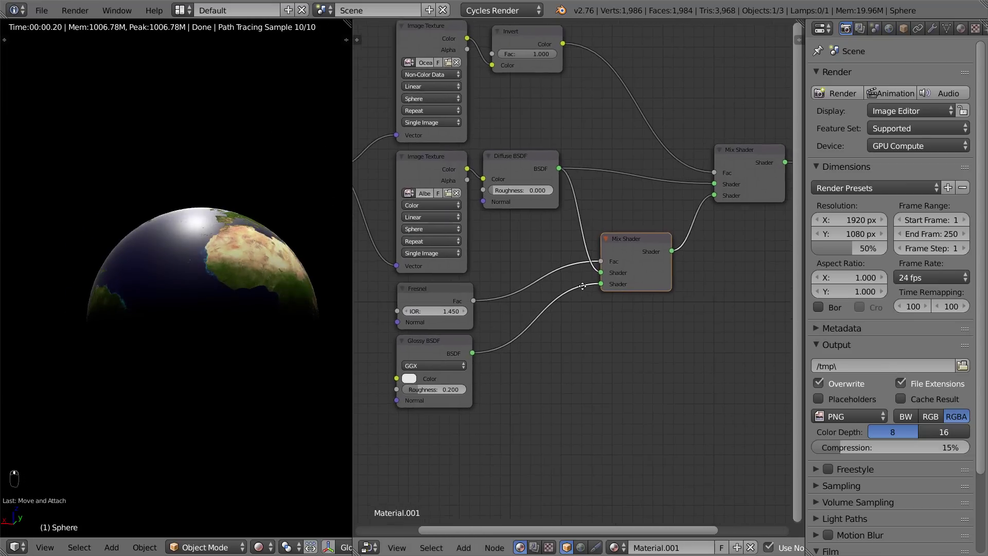
scroll(530, 288, down, 2)
middle_drag(548, 274, 529, 272)
click(492, 177)
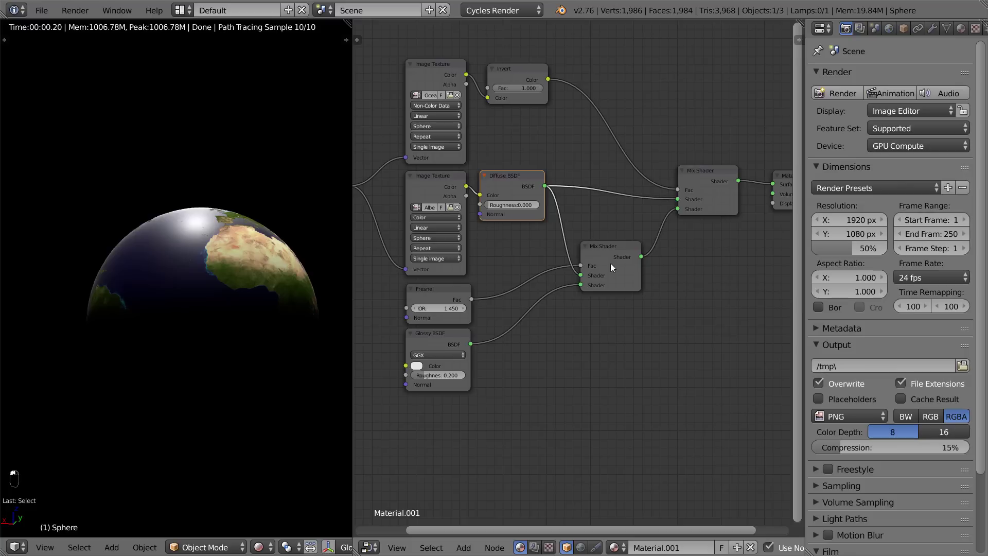
click(615, 265)
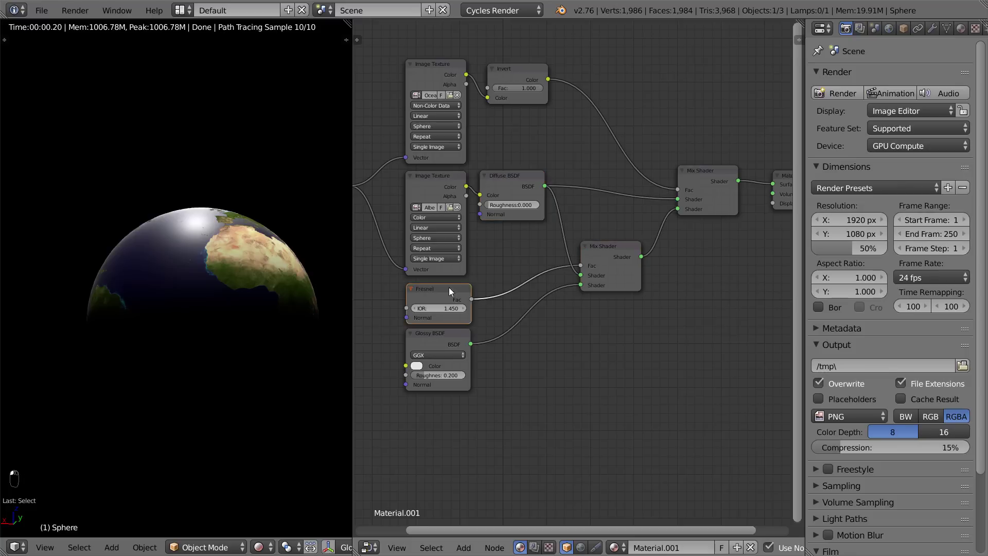
drag(450, 291, 449, 289)
click(443, 332)
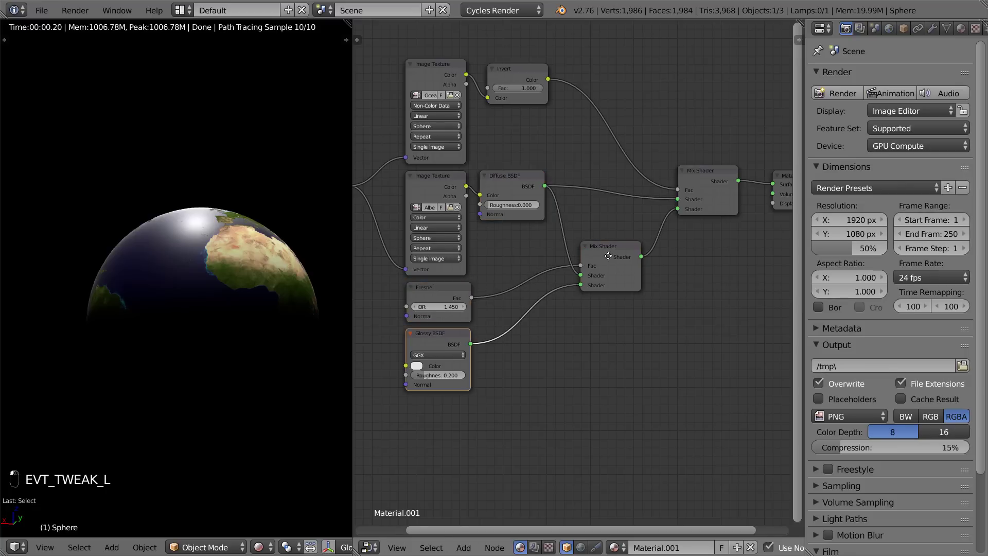
middle_drag(608, 255, 540, 271)
drag(641, 193, 649, 188)
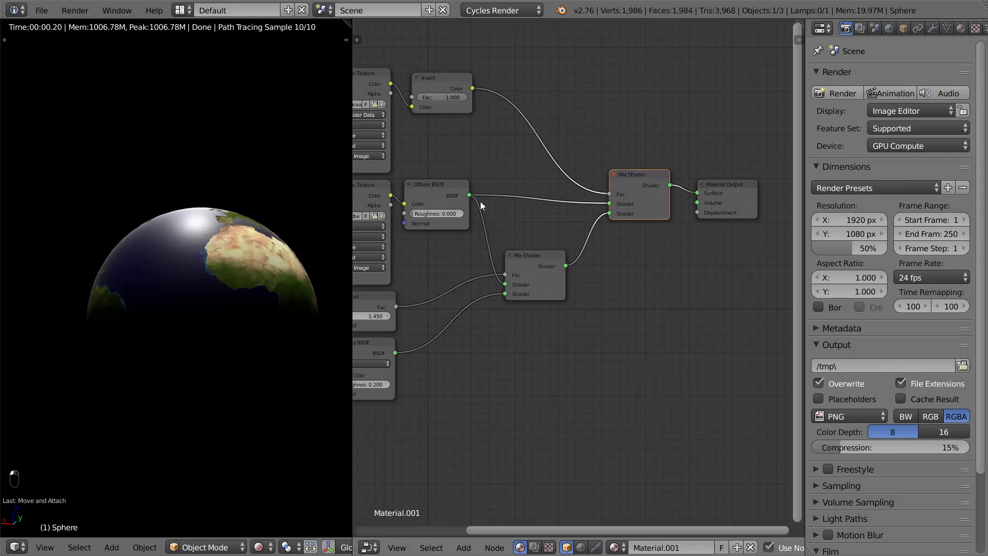
click(509, 153)
middle_drag(452, 180, 493, 199)
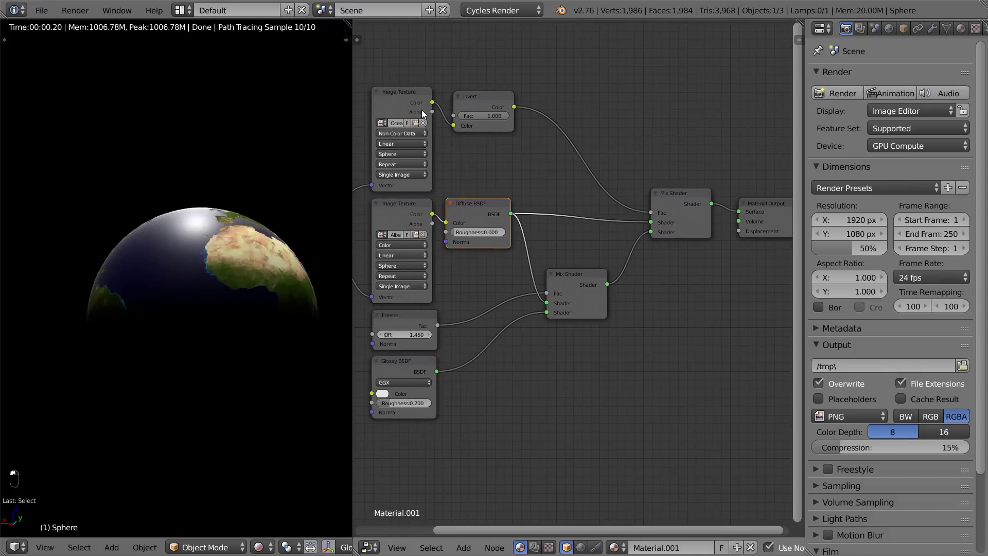
click(422, 110)
click(690, 220)
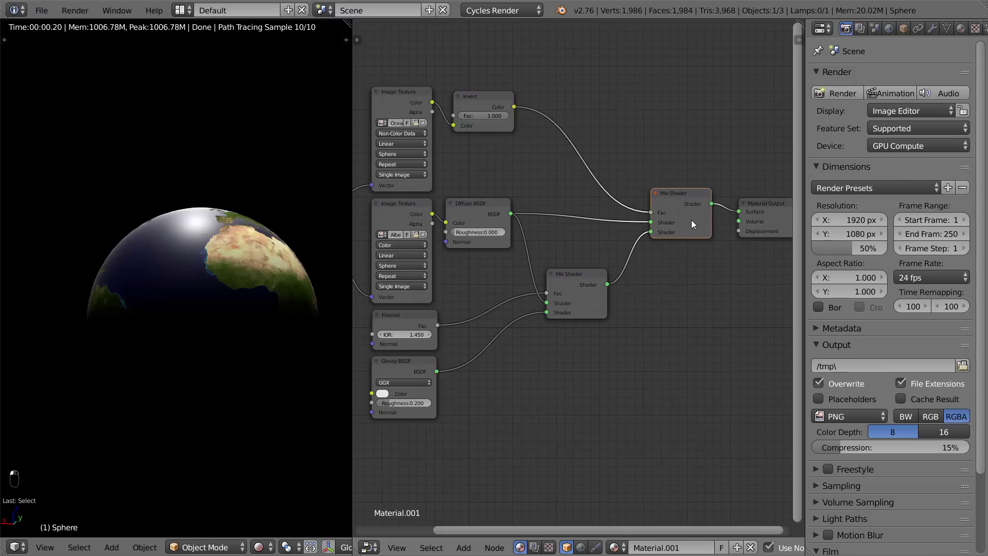
Shift the Material Output slightly further from the final Mix Shader and deselect all nodes
middle_drag(690, 220, 644, 187)
click(645, 188)
key(g)
click(664, 189)
middle_drag(477, 238, 616, 245)
key(a)
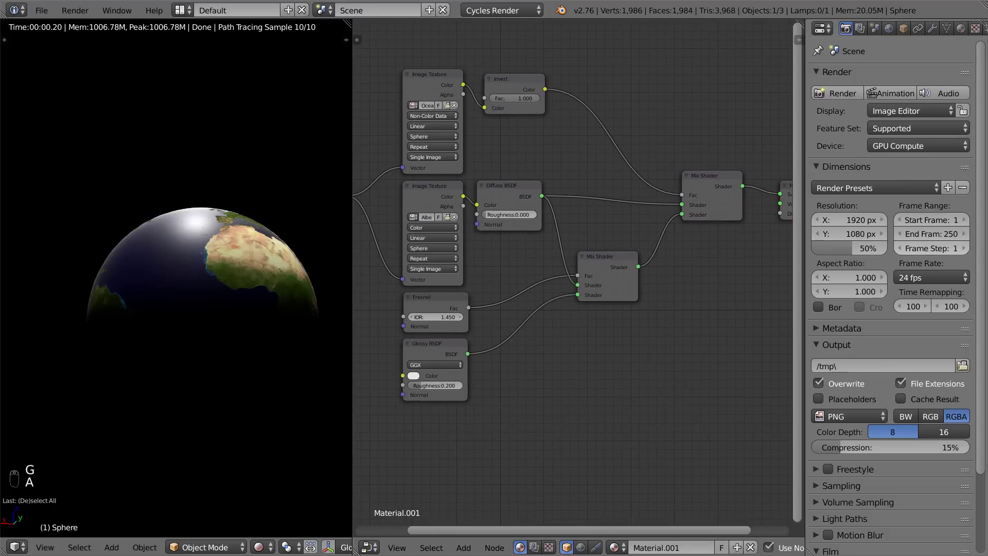
Examine the mountain terrain of western North America up close in the rendered view
mouse_move(554, 206)
middle_down()
mouse_move(611, 195)
mouse_move(550, 191)
middle_up()
scroll(535, 263, up, 1)
middle_drag(491, 240, 607, 263)
scroll(295, 275, up, 2)
middle_drag(295, 275, 209, 280)
scroll(184, 301, up, 2)
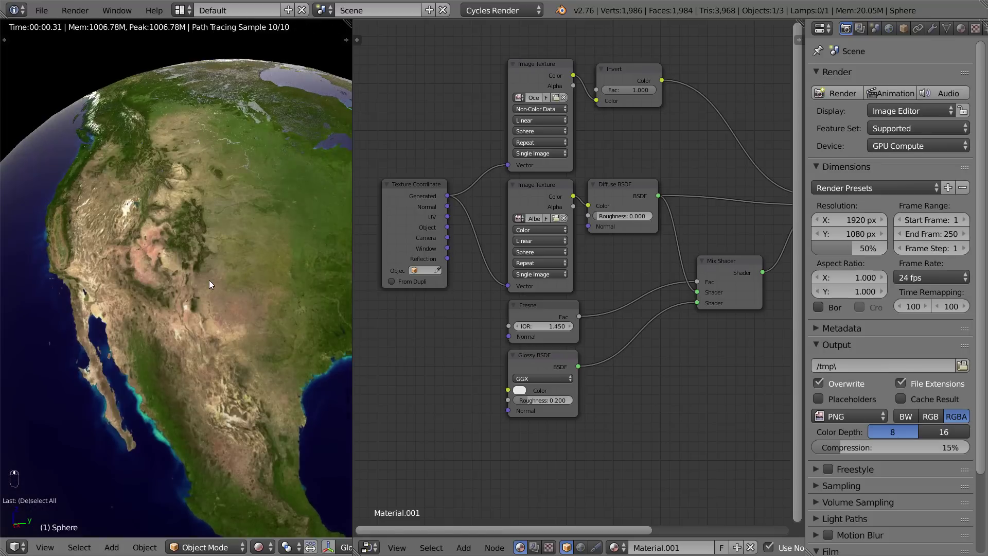
scroll(187, 174, up, 2)
scroll(178, 261, up, 1)
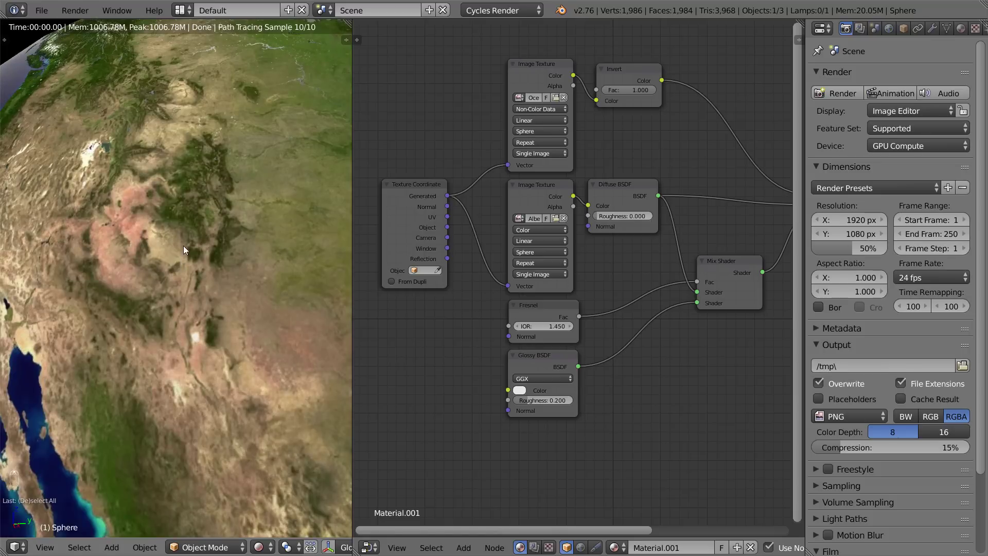
scroll(187, 227, up, 1)
scroll(188, 227, down, 2)
scroll(184, 257, up, 1)
scroll(185, 260, down, 1)
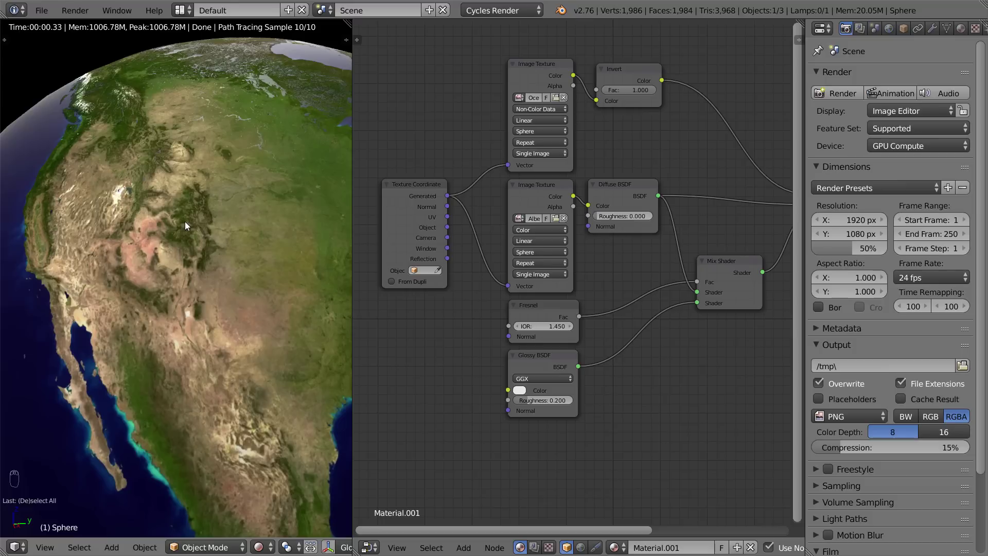
Duplicate the ocean mask Image Texture node and place the copy below the Glossy BSDF
middle_drag(566, 211, 529, 149)
click(521, 60)
key(shift+d)
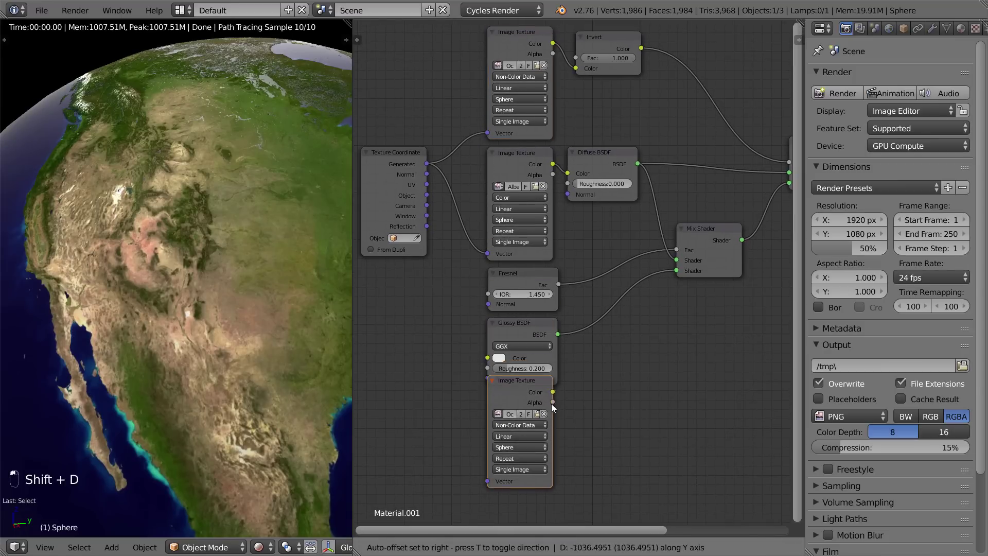
click(544, 426)
Load Bump.jpg from the Earth Tutorial folder into the duplicated Image Texture, using thumbnail view to find it
click(539, 425)
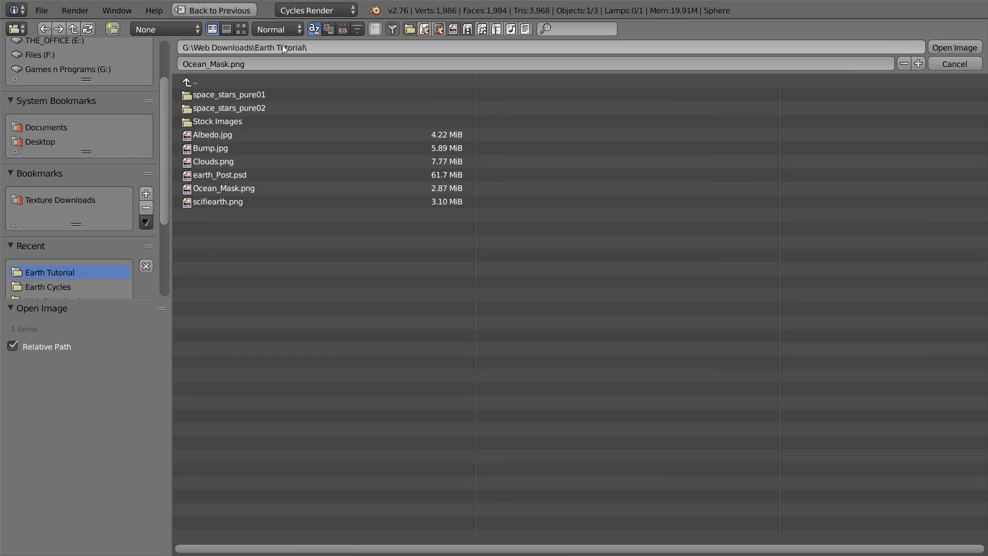
click(241, 29)
click(875, 137)
click(751, 142)
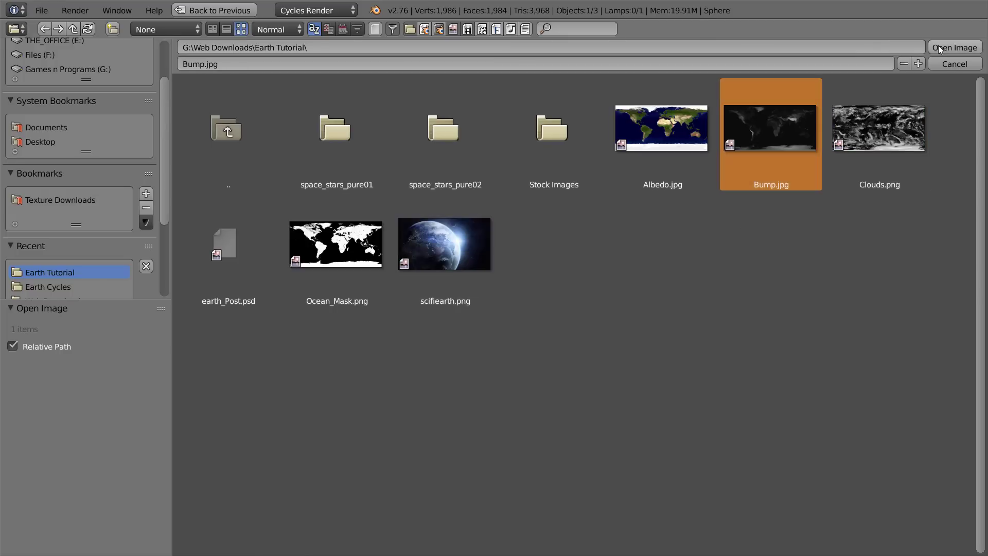
key(Return)
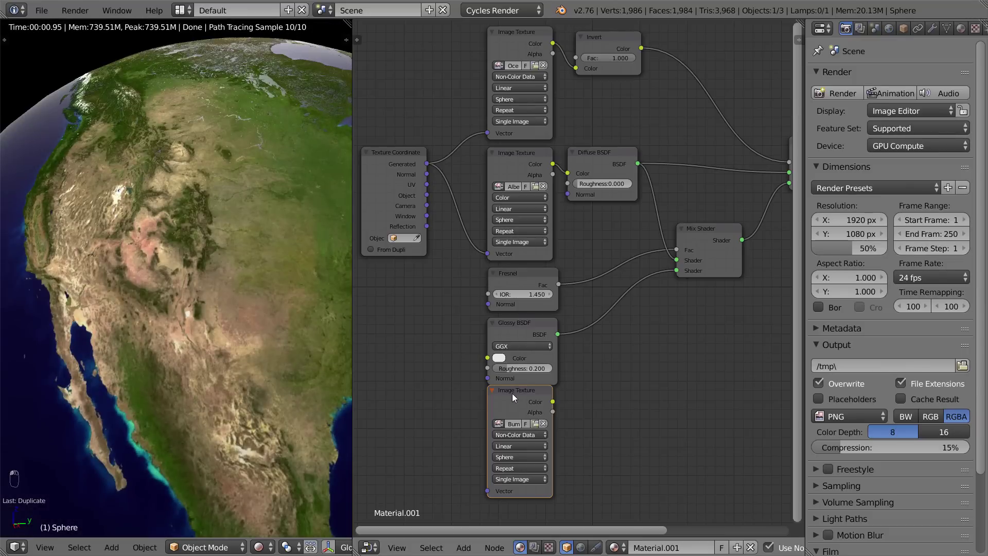
Align the Bump.jpg Image Texture below the Glossy BSDF and link the Texture Coordinate's Generated output to its Vector input
middle_drag(521, 380, 519, 312)
key(g)
click(507, 340)
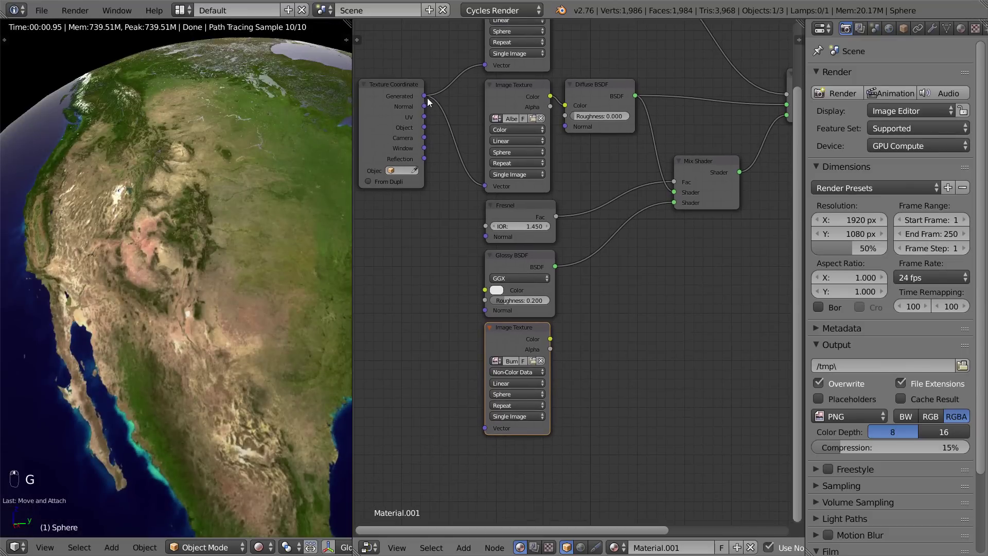
drag(425, 98, 490, 431)
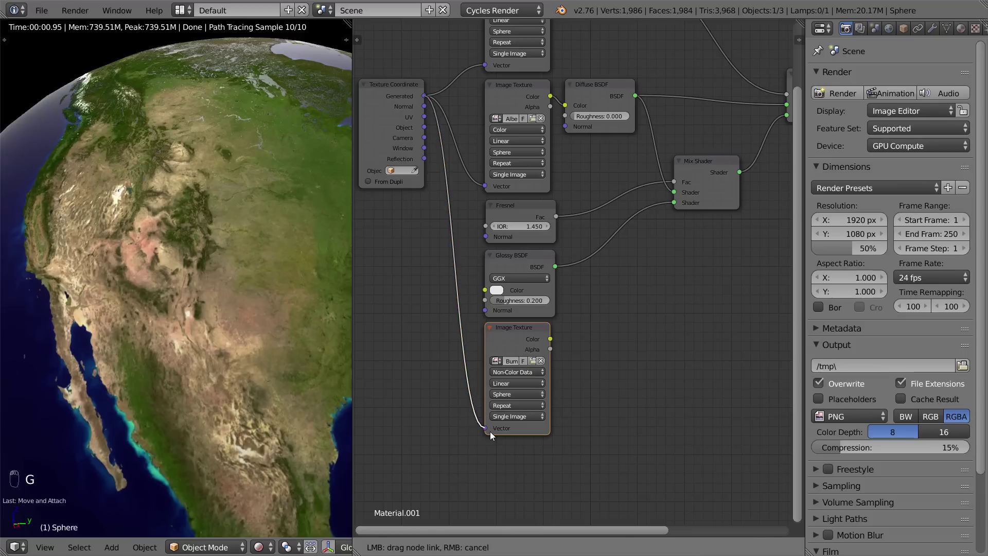
drag(423, 97, 488, 430)
Add a Bump node beside the Non-Color Data Bump.jpg texture and link the texture's Color output to the node's Height input
middle_drag(546, 242, 508, 153)
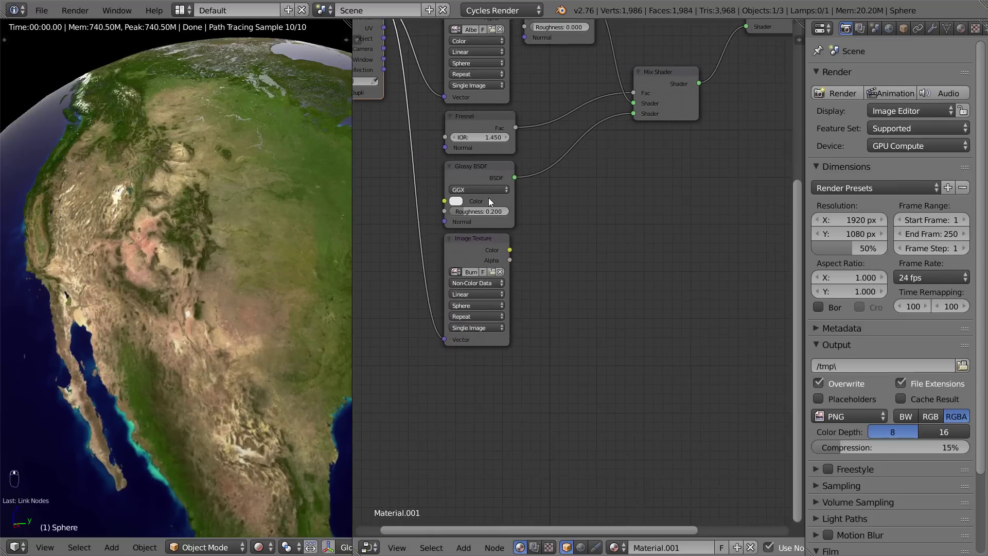
scroll(487, 202, up, 3)
click(455, 285)
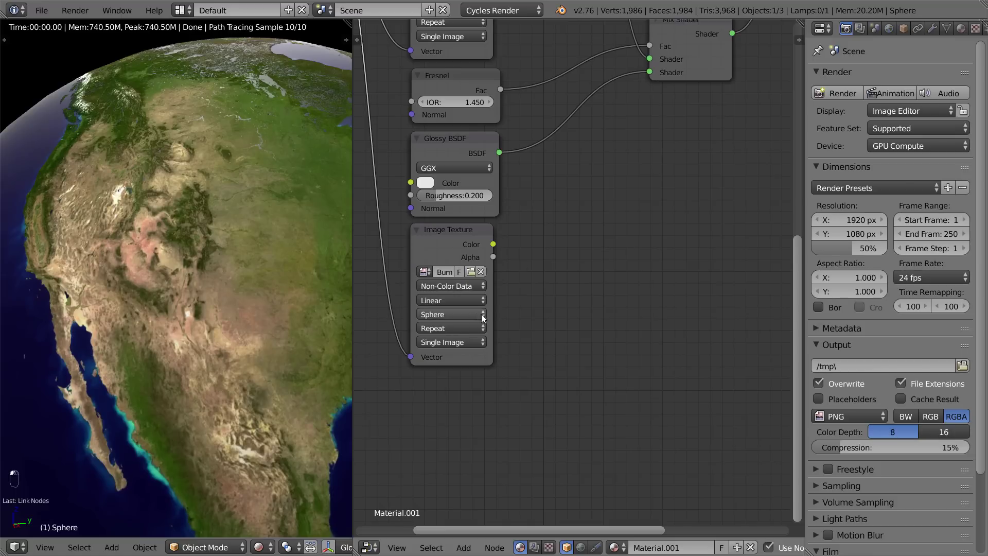
scroll(576, 311, down, 2)
middle_drag(515, 129, 616, 218)
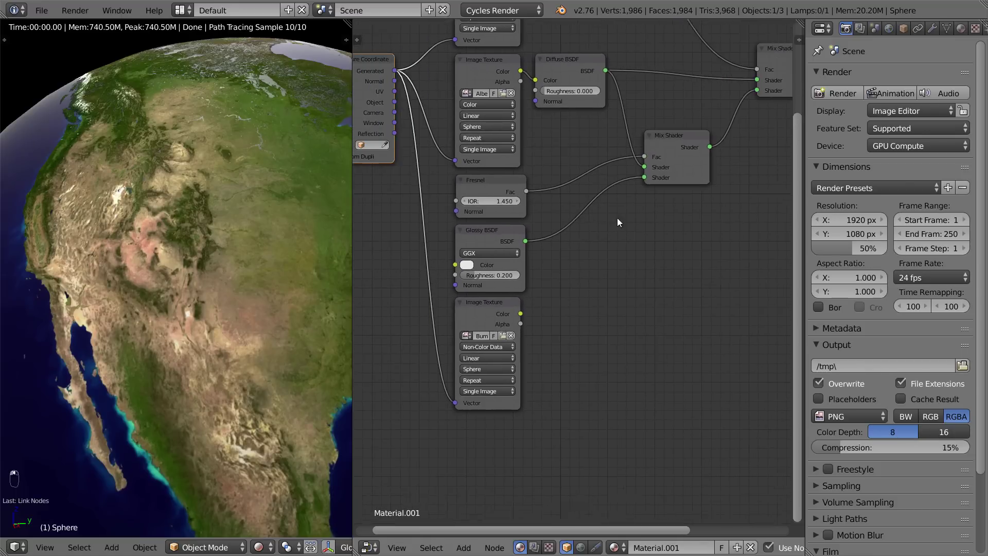
key(shift+a)
mouse_move(584, 338)
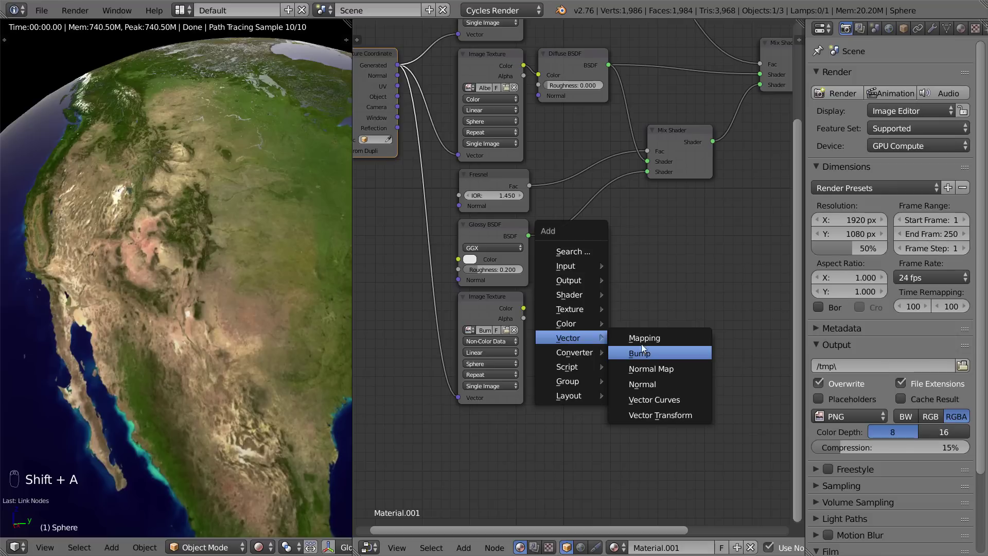
click(642, 352)
click(549, 294)
drag(523, 308, 546, 349)
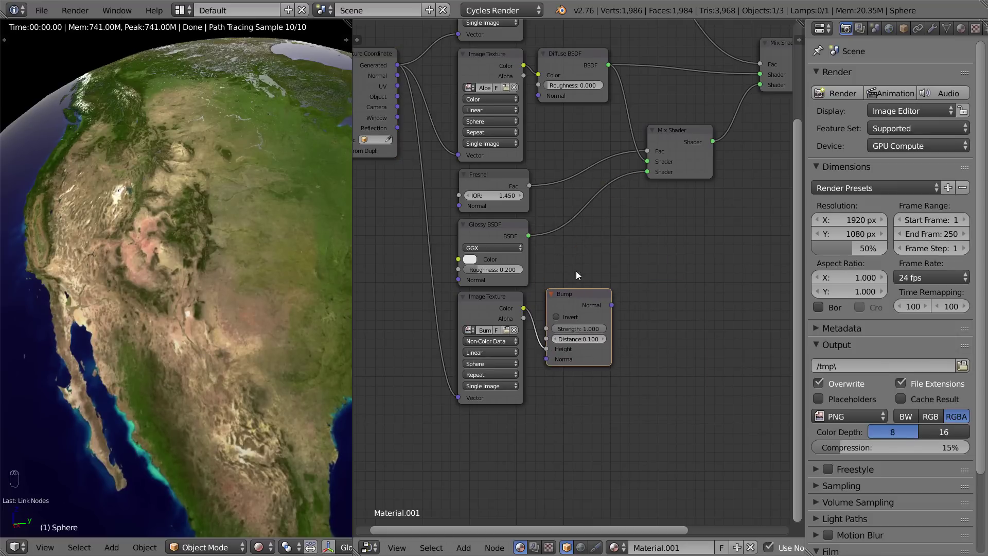
Box-select the ocean mask, albedo and shader nodes and move them right, clear of the Bump.jpg texture and Bump node
scroll(566, 298, down, 2)
scroll(463, 154, down, 2)
key(a)
key(b)
drag(439, 66, 712, 311)
key(g)
click(706, 311)
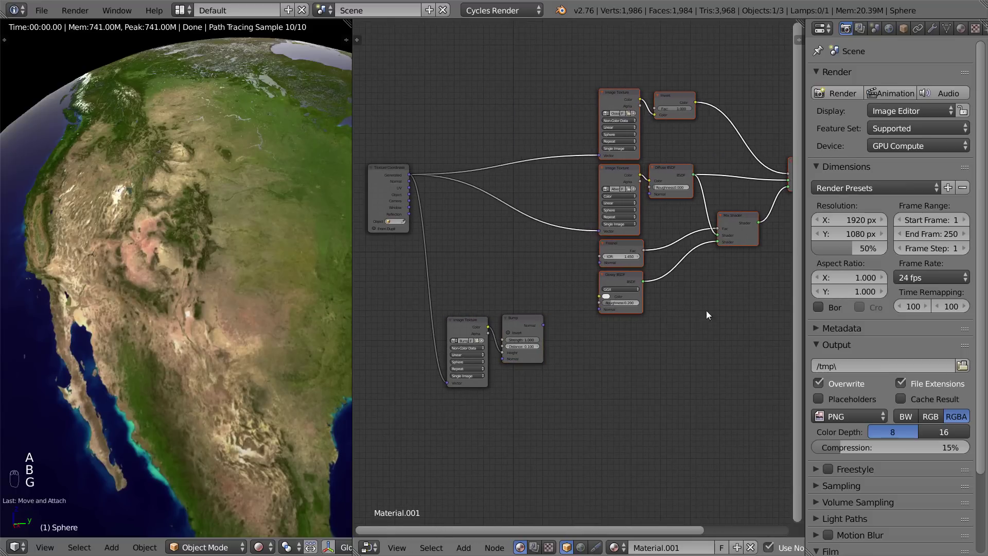
scroll(629, 340, up, 4)
key(a)
Try linking the Bump node's Normal output to the Glossy BSDF's Normal input, and cut that link
middle_drag(626, 360, 619, 363)
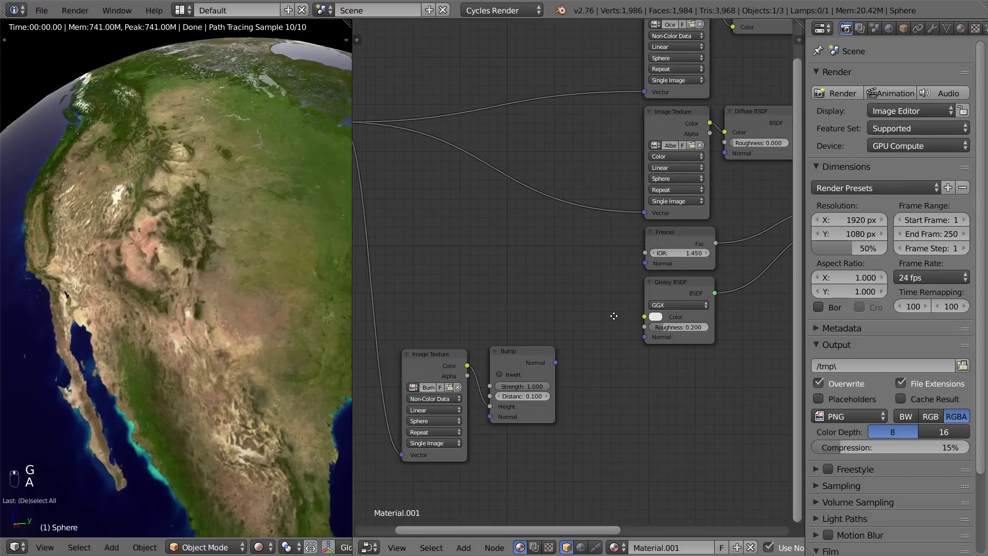
middle_drag(617, 317, 552, 338)
scroll(549, 342, down, 1)
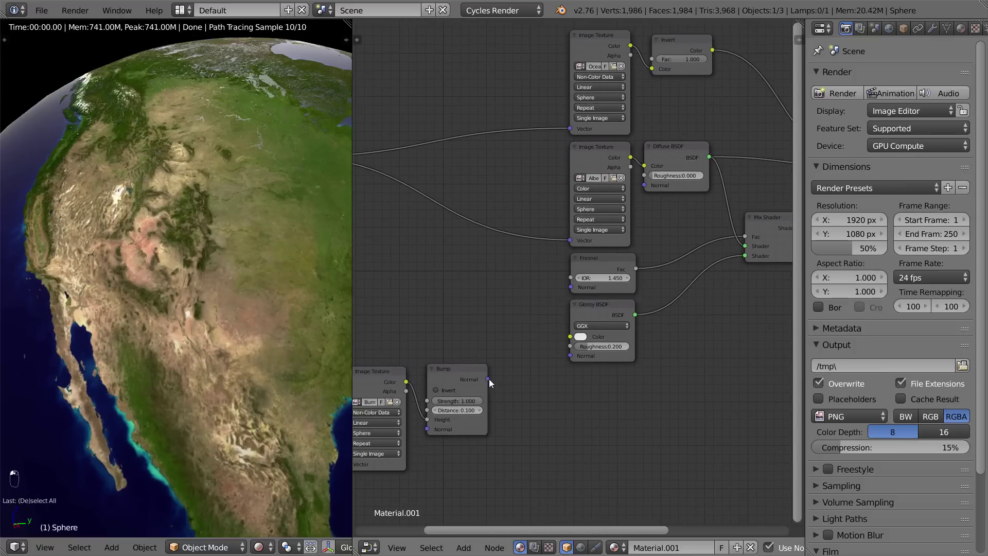
drag(487, 380, 573, 355)
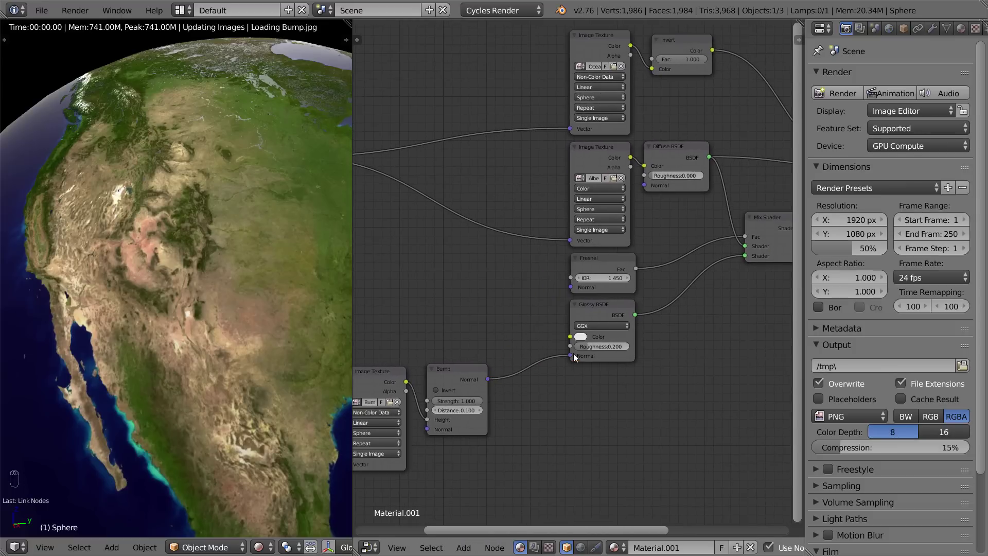
ctrl+right_drag(495, 329, 533, 378)
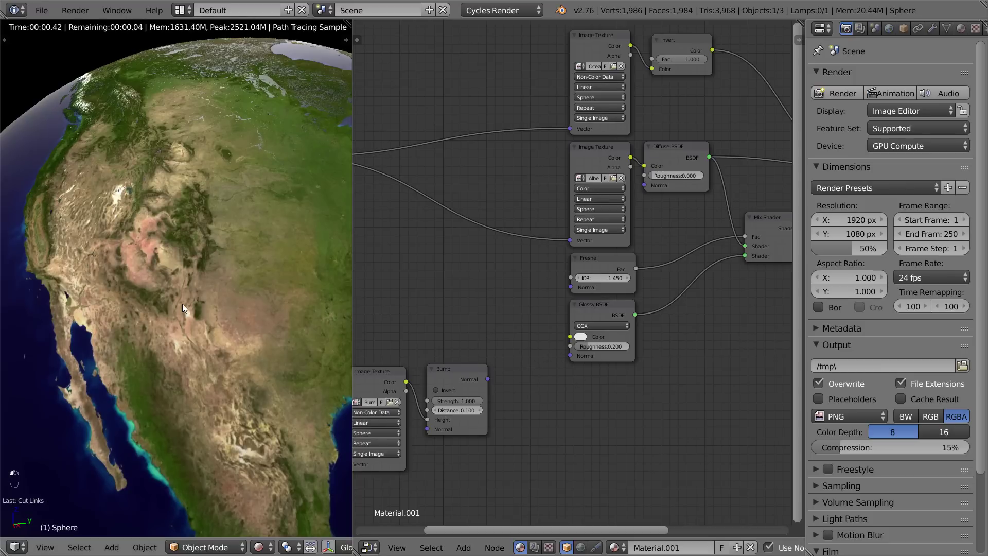
Link the Bump node's Normal output to the Diffuse BSDF's Normal input and check the terrain relief up close
middle_drag(283, 266, 225, 262)
middle_drag(495, 369, 465, 378)
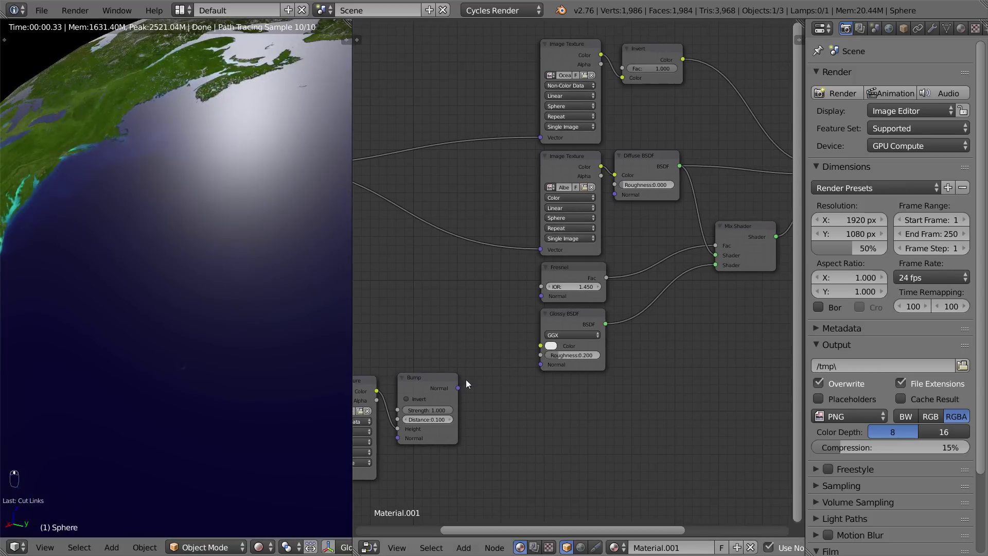
drag(458, 387, 616, 195)
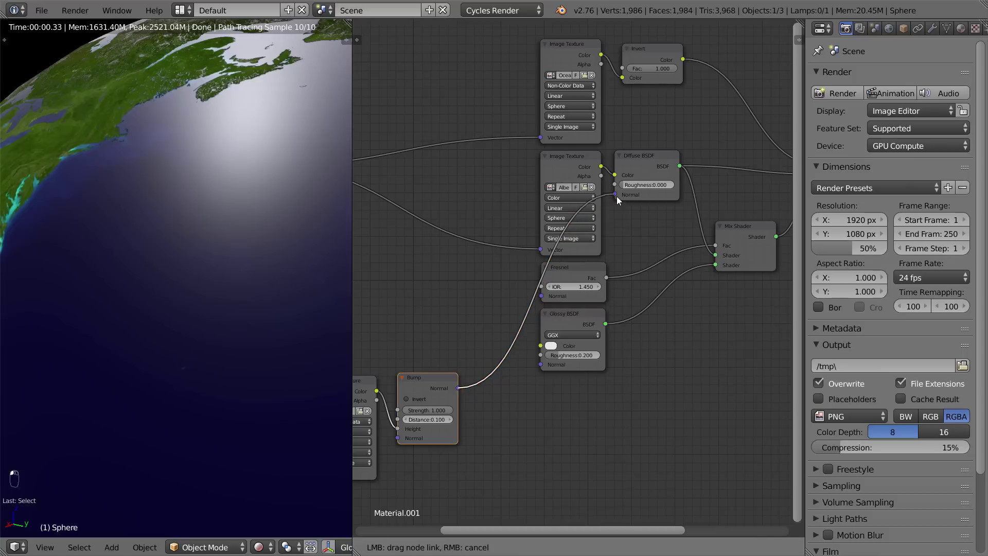
middle_drag(146, 218, 194, 213)
scroll(193, 217, up, 5)
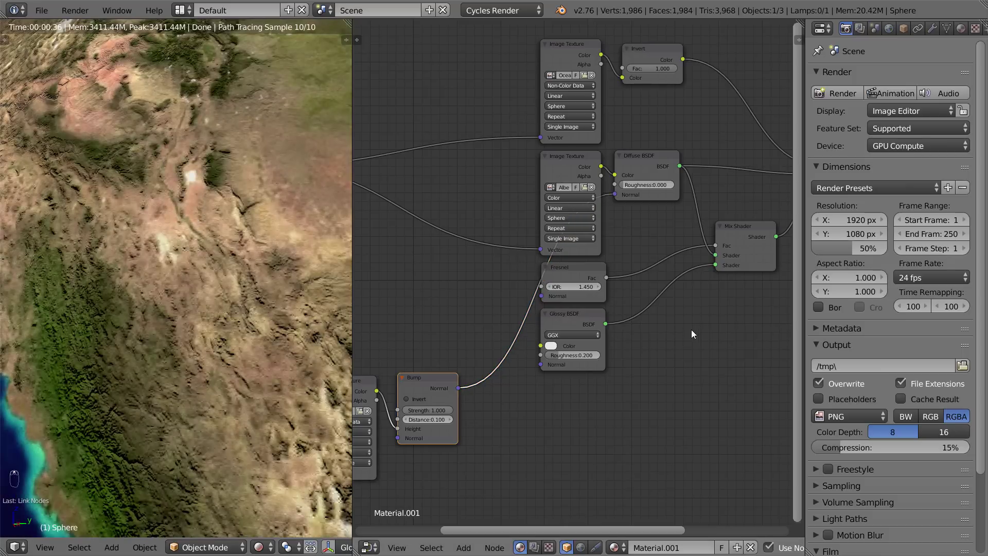
Cut the Bump link into the Diffuse BSDF and reconnect it to compare the terrain without and with bump
mouse_move(539, 327)
ctrl+right_down()
mouse_move(494, 334)
mouse_move(490, 360)
ctrl+right_up()
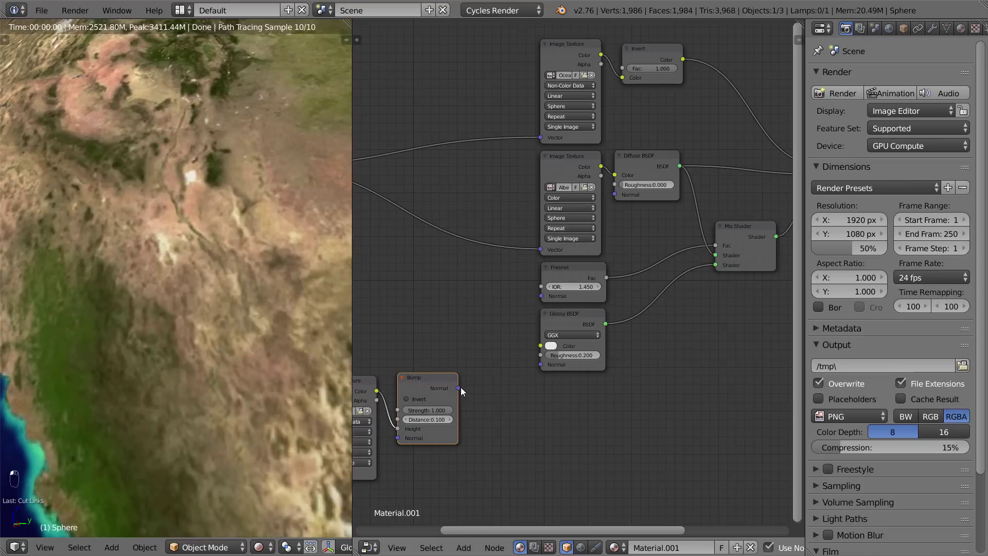
drag(458, 387, 616, 196)
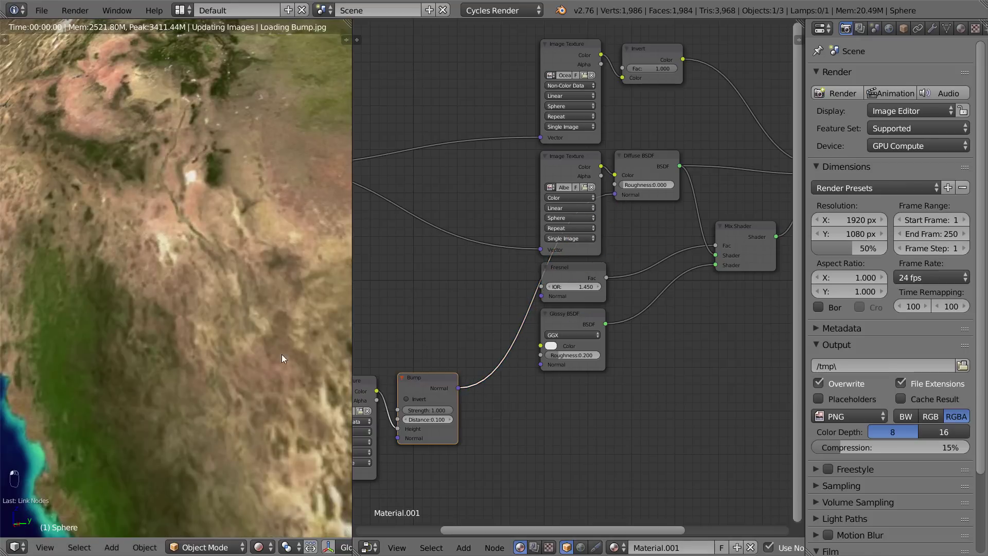
scroll(260, 349, down, 3)
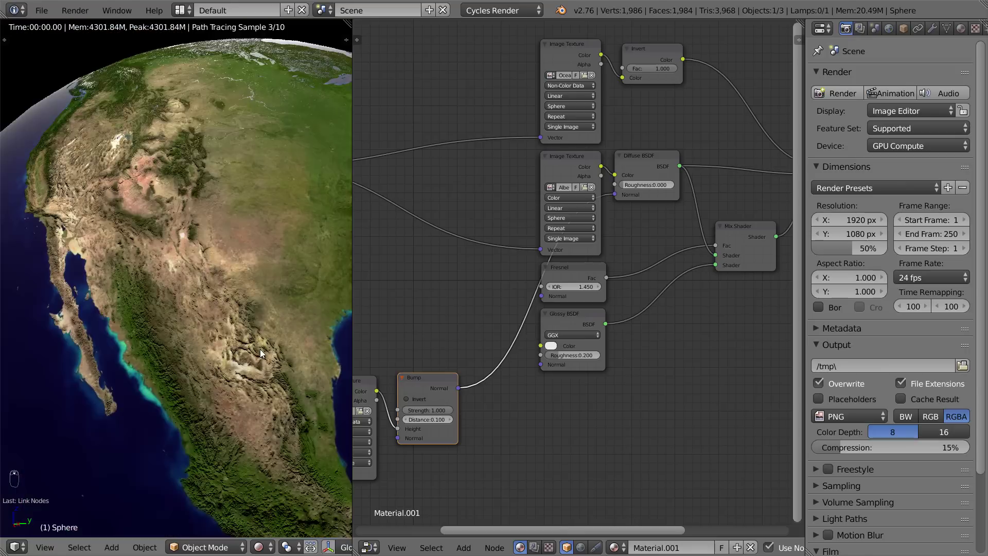
scroll(262, 351, up, 3)
middle_drag(256, 344, 234, 334)
scroll(251, 345, down, 1)
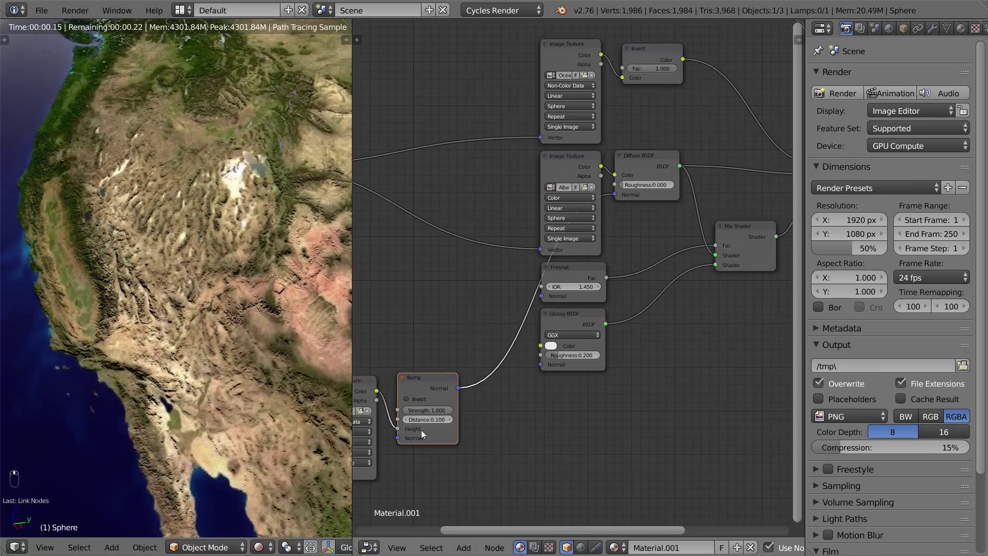
Try a Strength of 5 on the Bump node and set it back to 1
key(KP_Decimal)
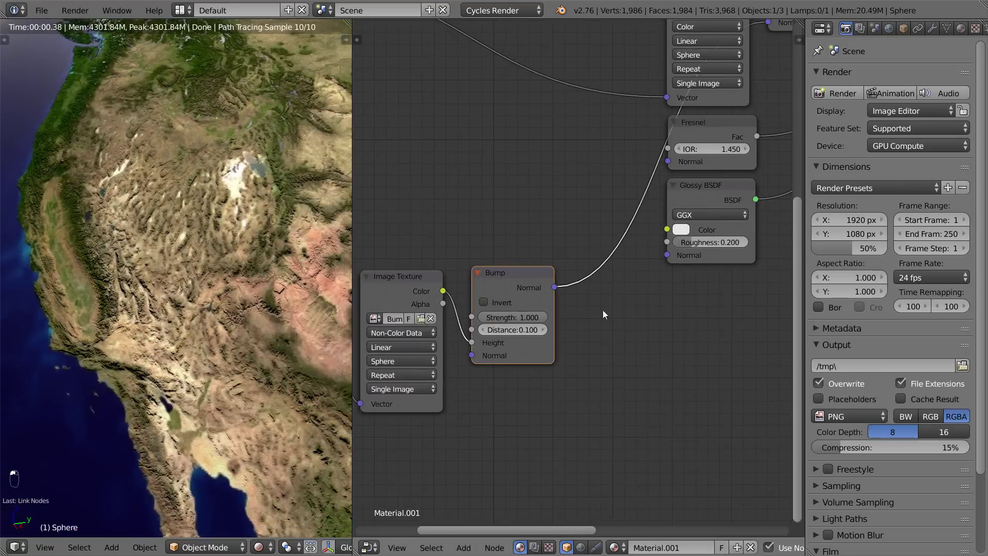
click(560, 288)
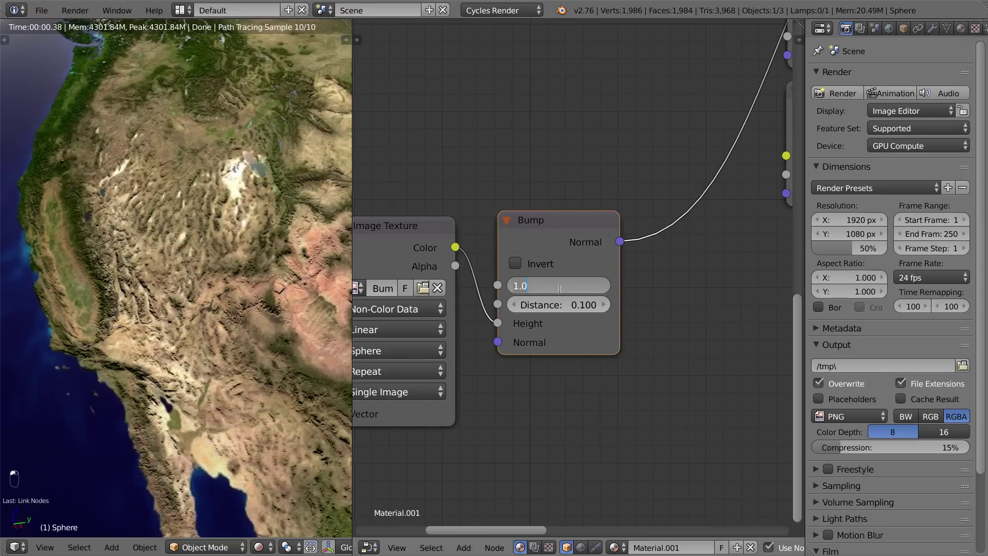
text(5)
key(Return)
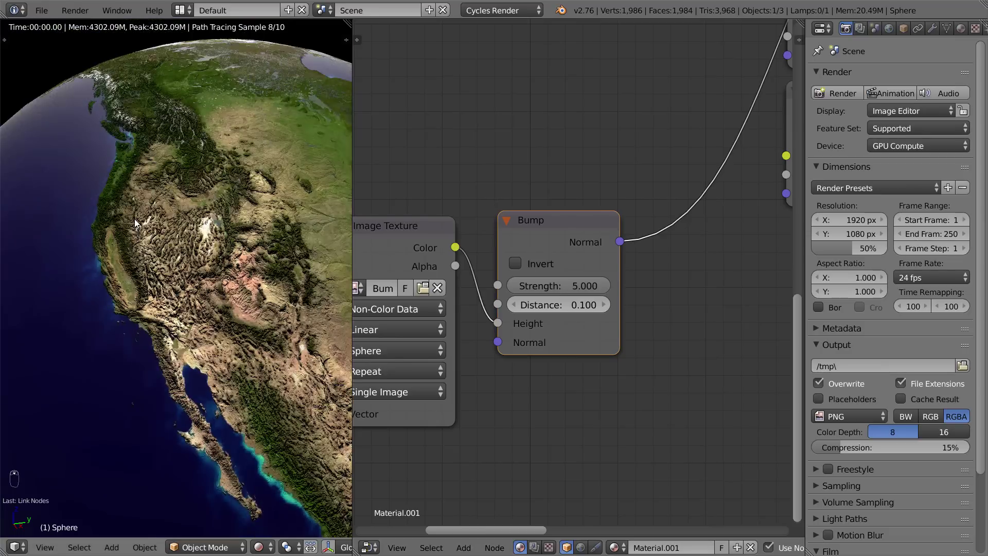
click(551, 288)
text(1)
key(Return)
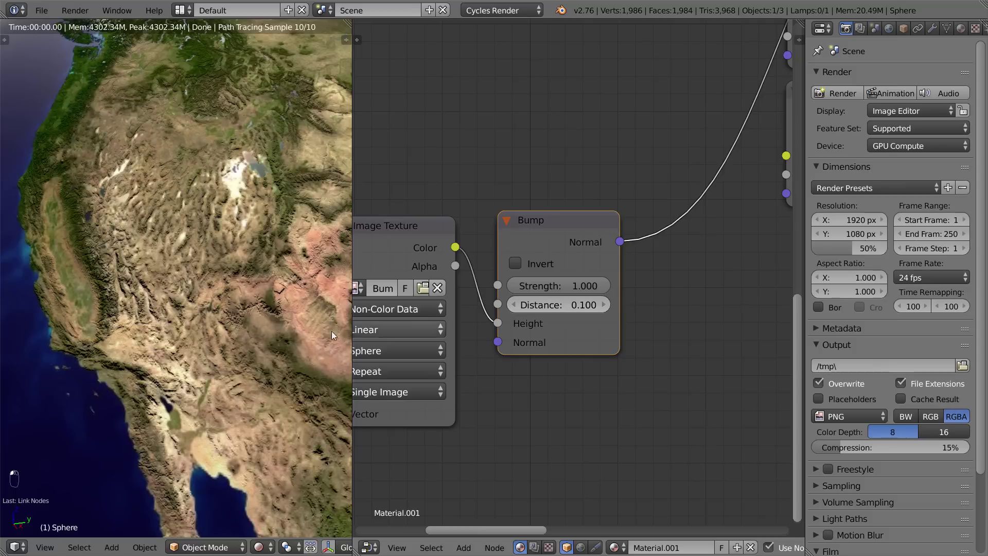
Examine the bump relief on the rendered globe around the Arabian Peninsula and East Africa, close up and from farther out
scroll(319, 332, down, 1)
middle_drag(315, 331, 155, 287)
scroll(97, 291, up, 4)
middle_drag(235, 250, 219, 269)
scroll(218, 269, up, 3)
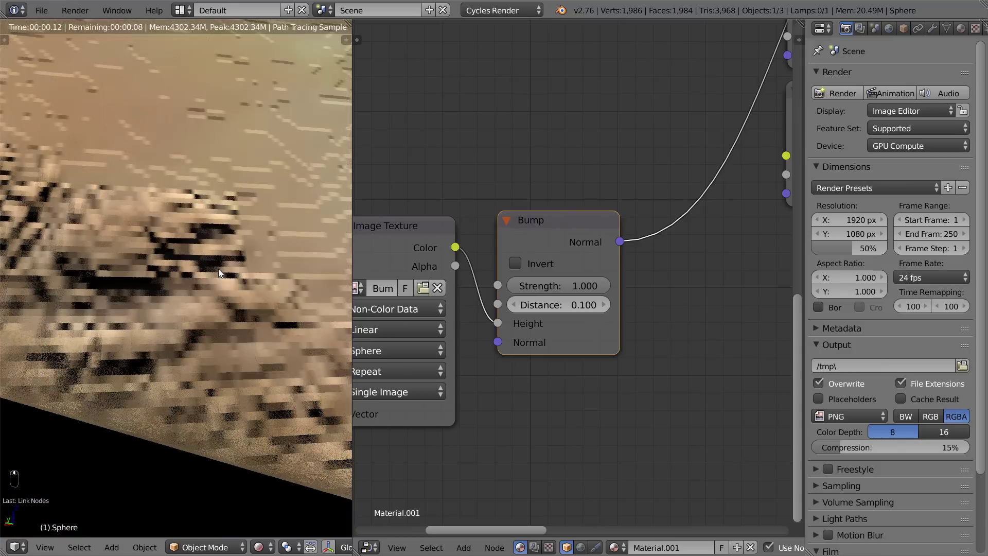
scroll(218, 268, down, 3)
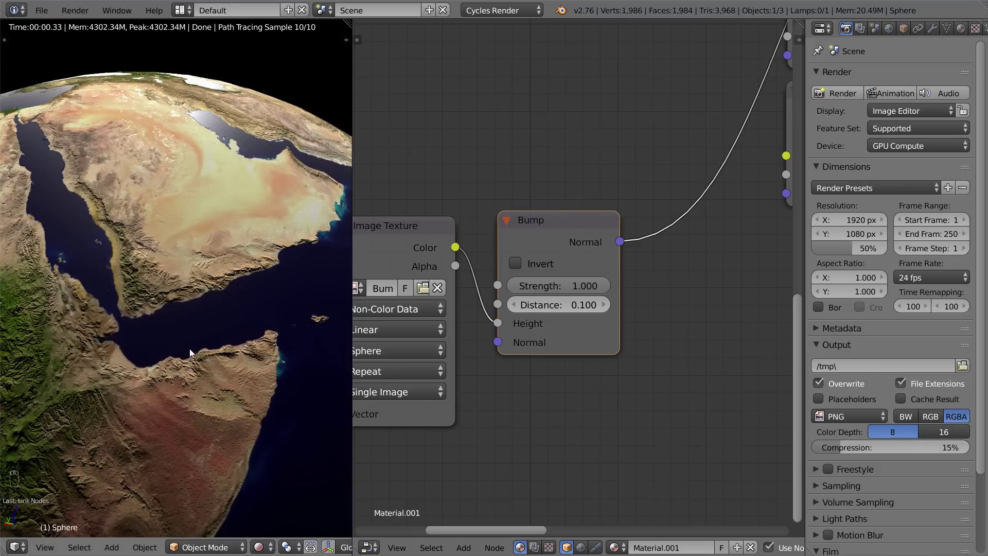
scroll(208, 295, down, 6)
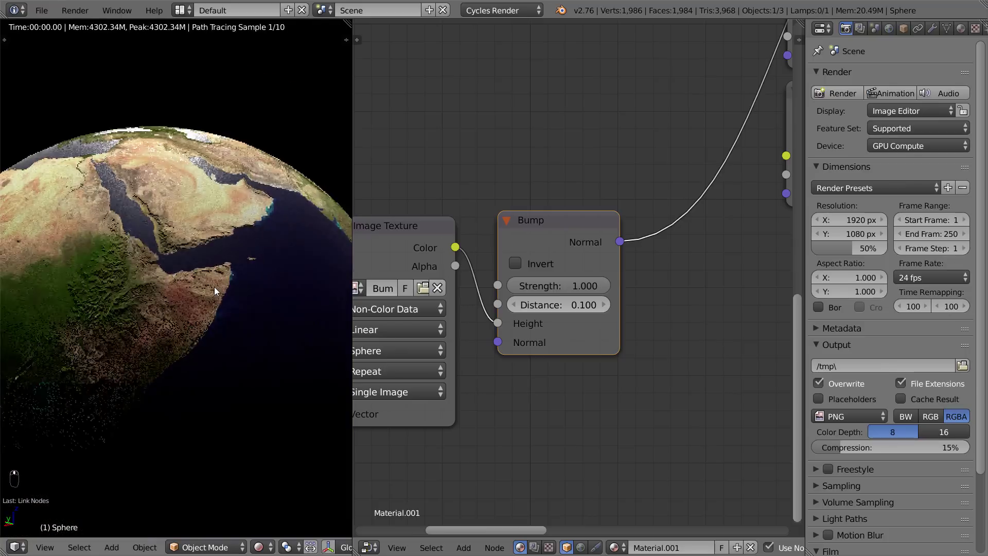
scroll(223, 286, up, 3)
scroll(224, 286, up, 3)
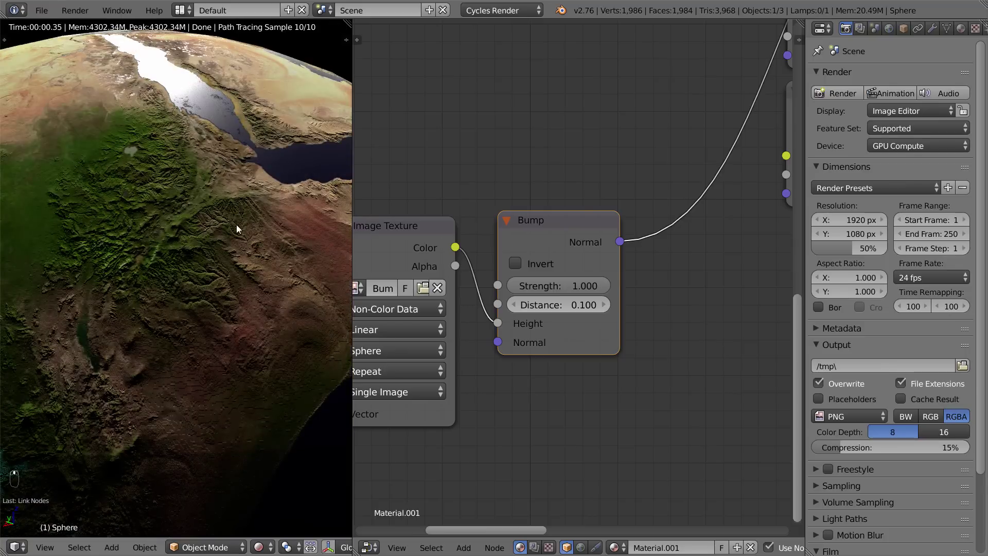
Set the Bump node's Strength to 2 and check the rendered globe from farther out
click(609, 284)
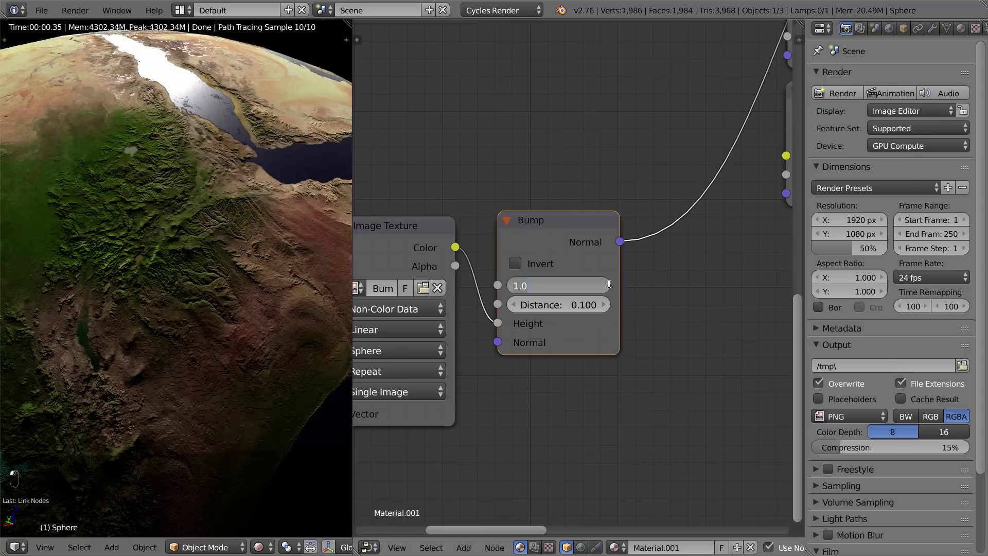
text(2)
key(Return)
scroll(320, 296, down, 4)
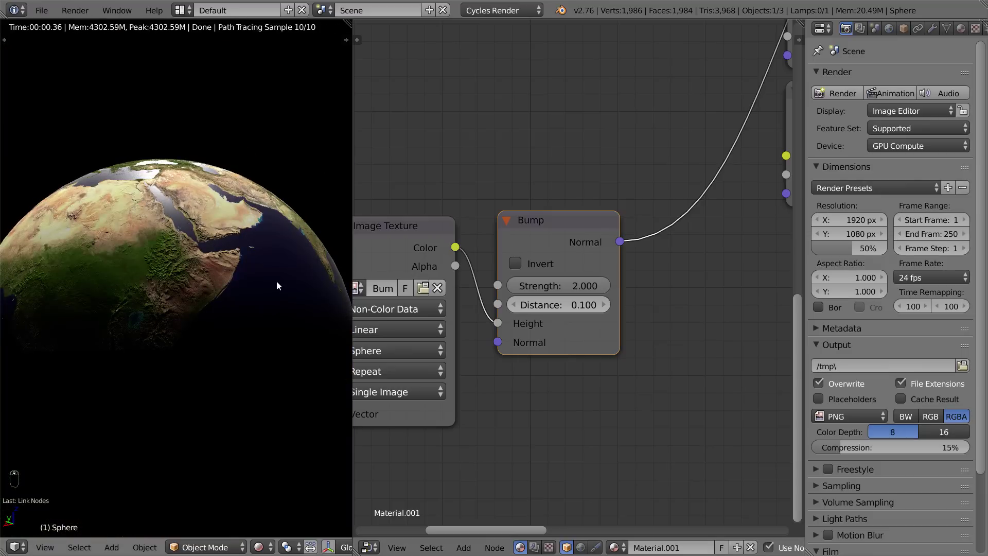
middle_drag(201, 295, 144, 304)
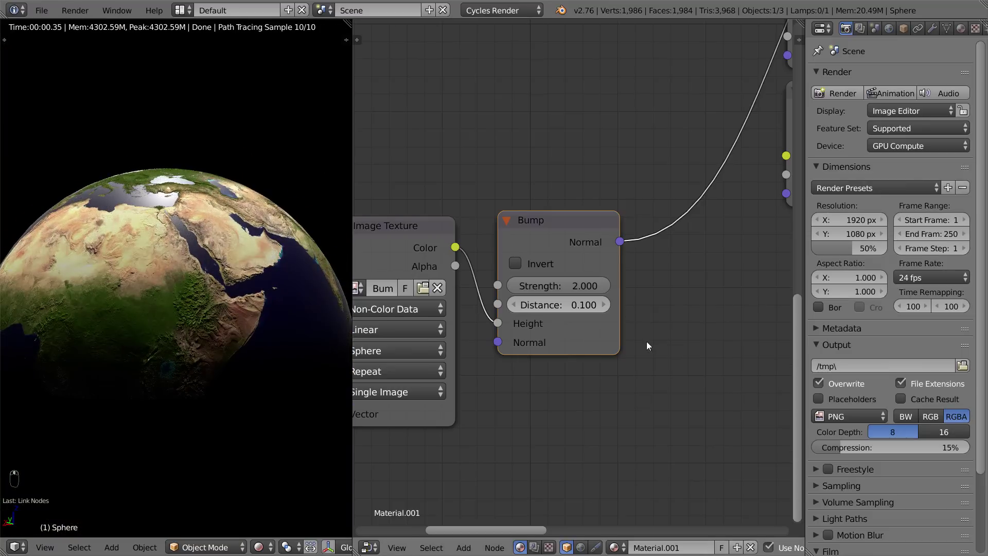
Move the Bump.jpg Image Texture and the Bump node together to the right, placing the Bump node beneath the Glossy BSDF
scroll(634, 365, down, 6)
scroll(635, 366, down, 4)
middle_drag(659, 260, 602, 324)
scroll(514, 316, down, 2)
click(468, 344)
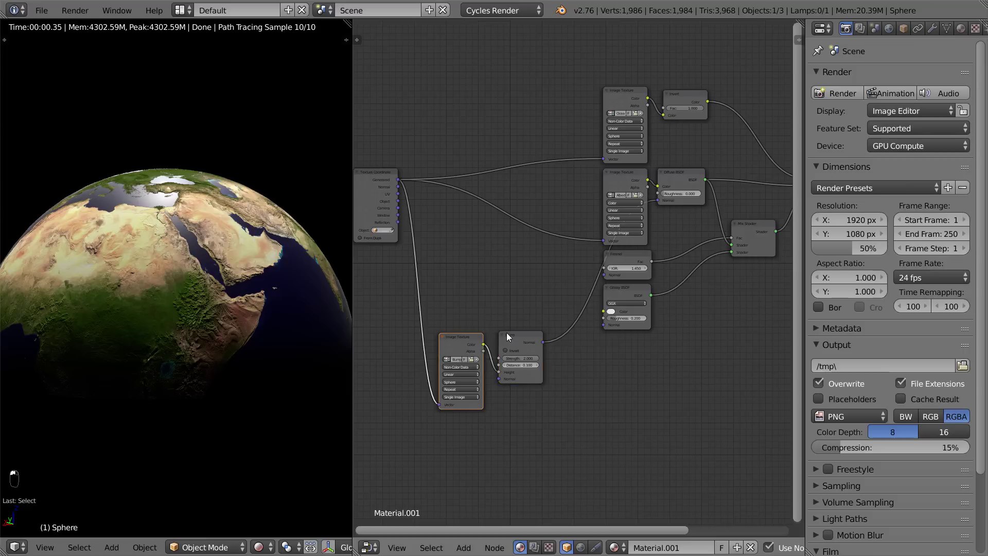
shift+click(509, 334)
key(g)
click(468, 338)
shift+click(510, 332)
key(g)
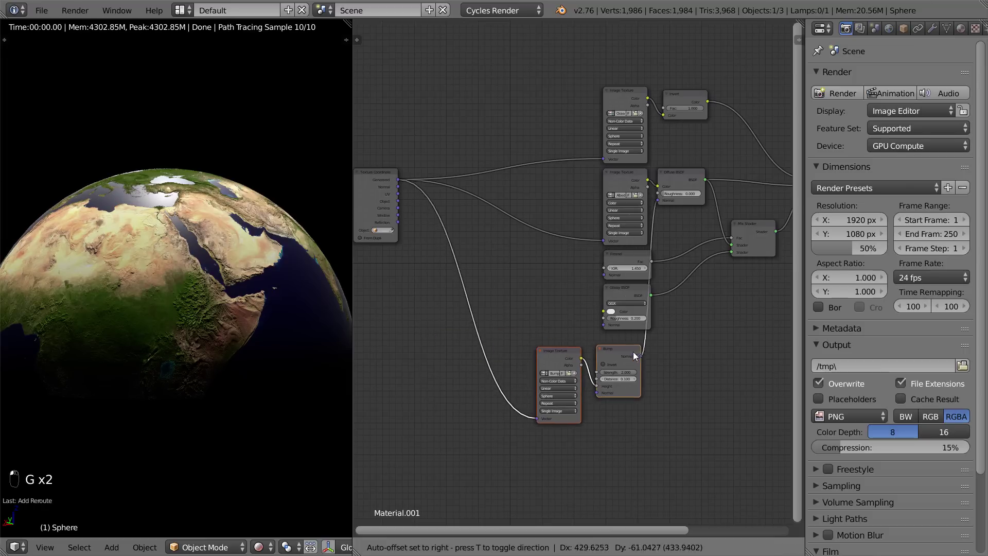
click(641, 349)
Shift the Diffuse BSDF node right along the X axis, away from the albedo texture, and deselect all nodes
middle_drag(660, 342, 570, 359)
scroll(572, 353, up, 1)
click(588, 180)
key(g)
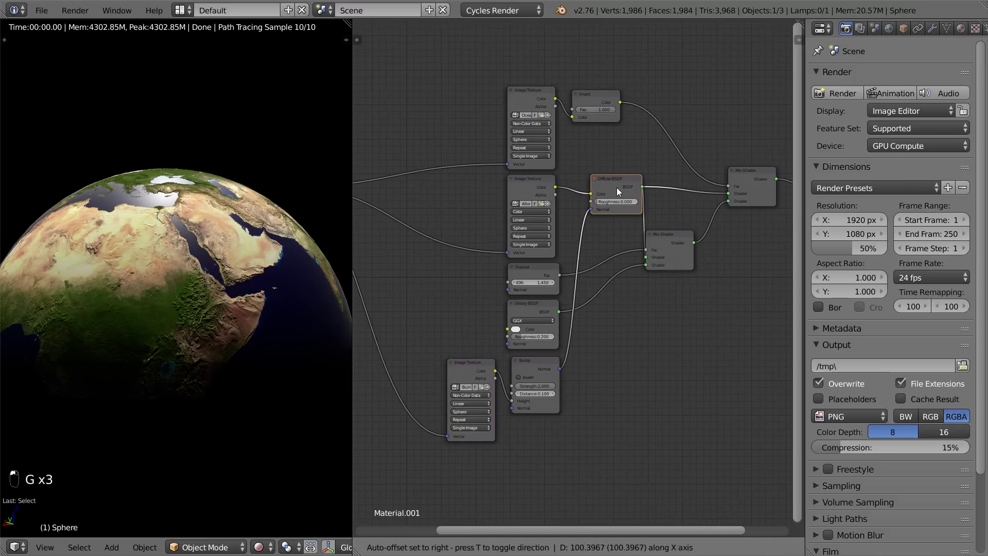
click(617, 187)
middle_drag(592, 285, 516, 311)
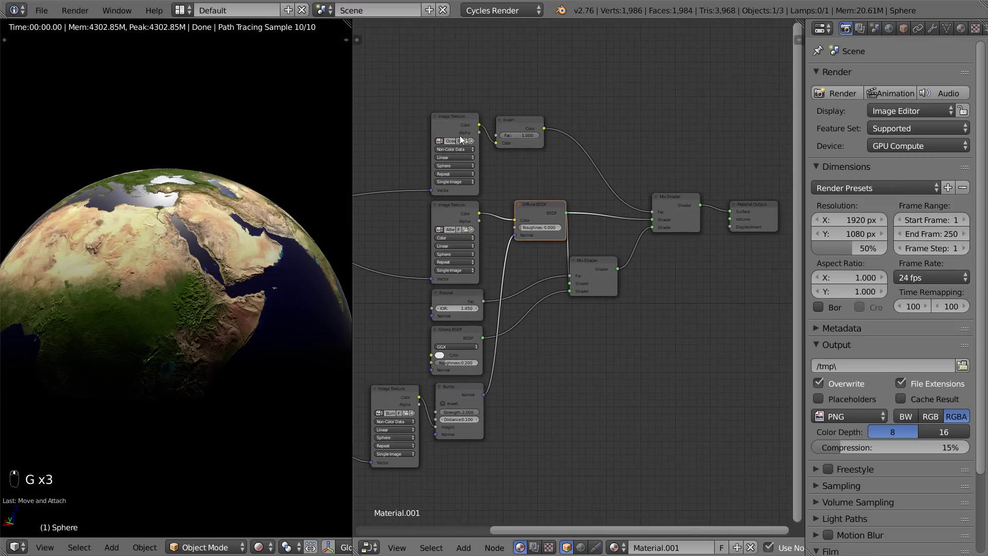
middle_drag(619, 357, 561, 368)
key(a)
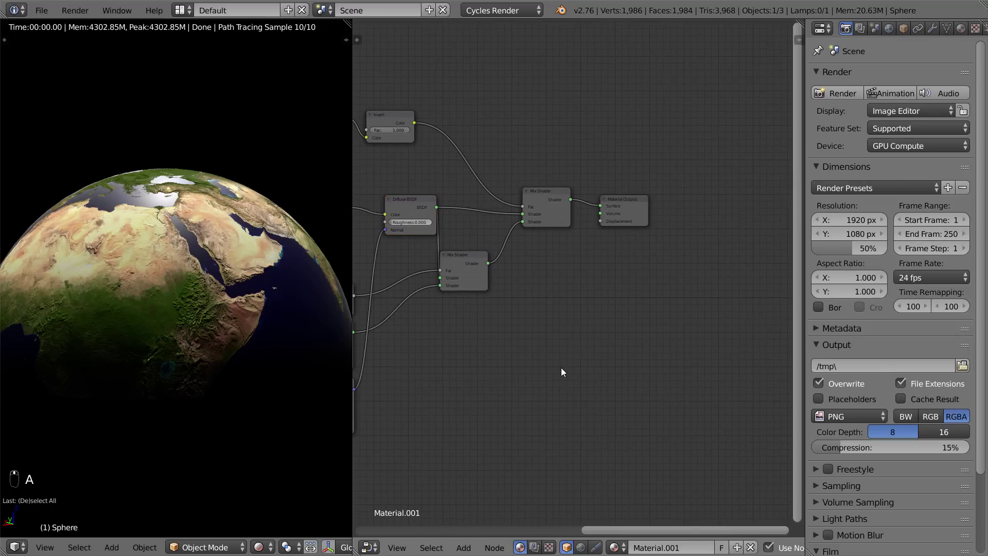
Examine the bumped land and ocean shading over North America on the rendered globe, from afar and close up
scroll(133, 342, down, 6)
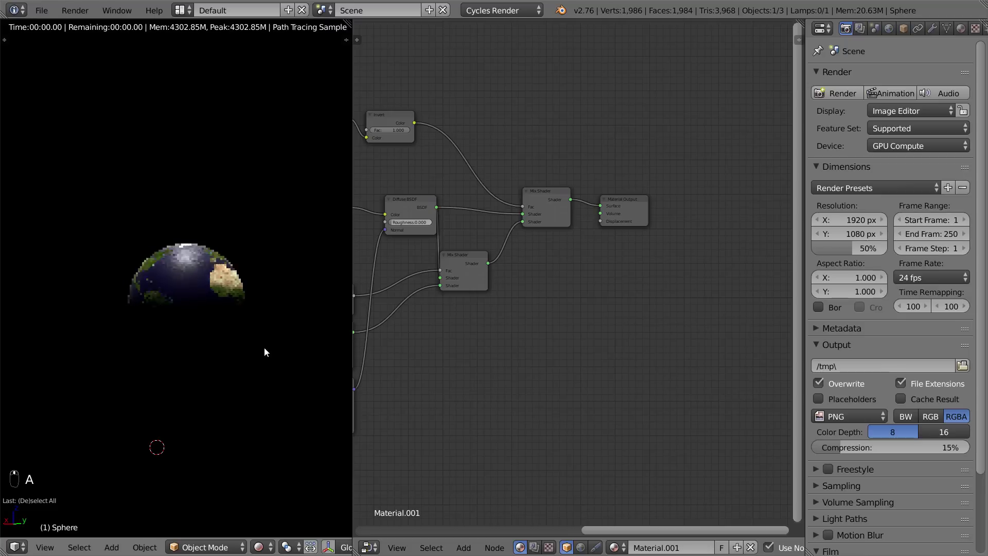
middle_drag(150, 378, 231, 380)
scroll(230, 379, up, 4)
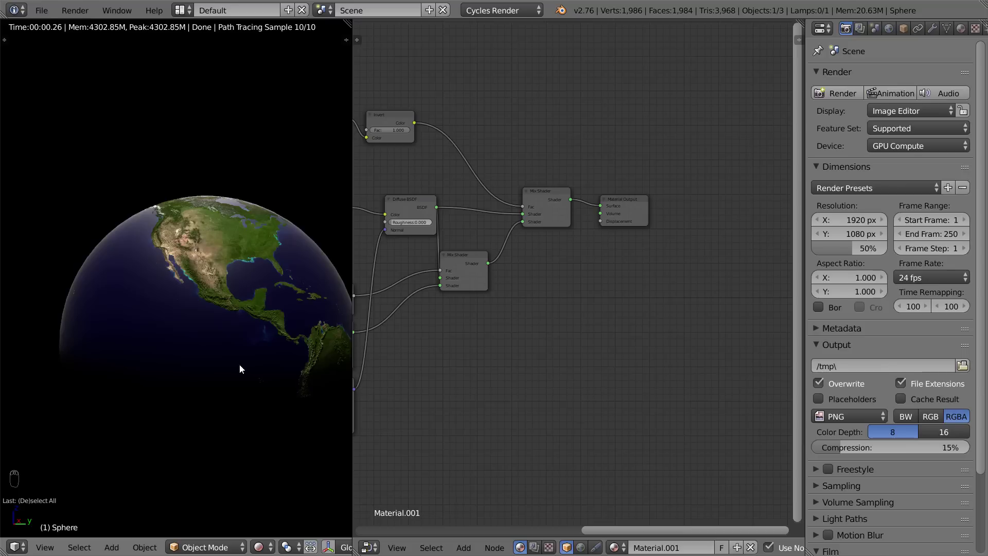
middle_drag(459, 242, 591, 225)
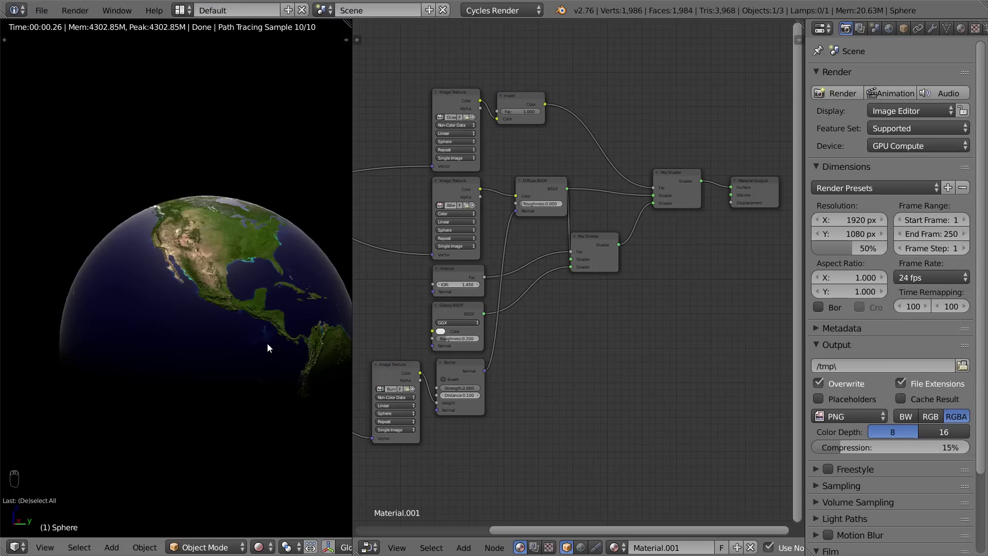
scroll(267, 344, up, 5)
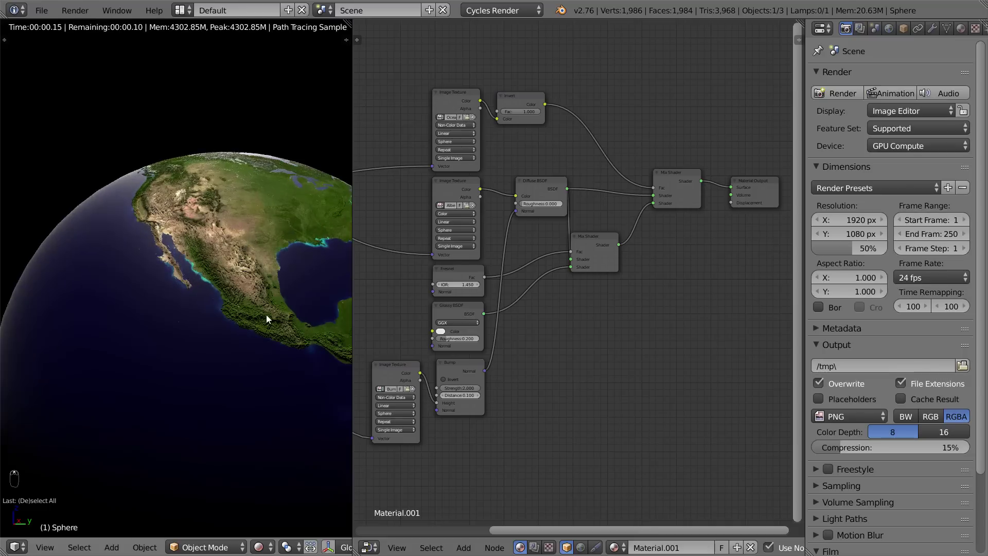
scroll(244, 300, up, 4)
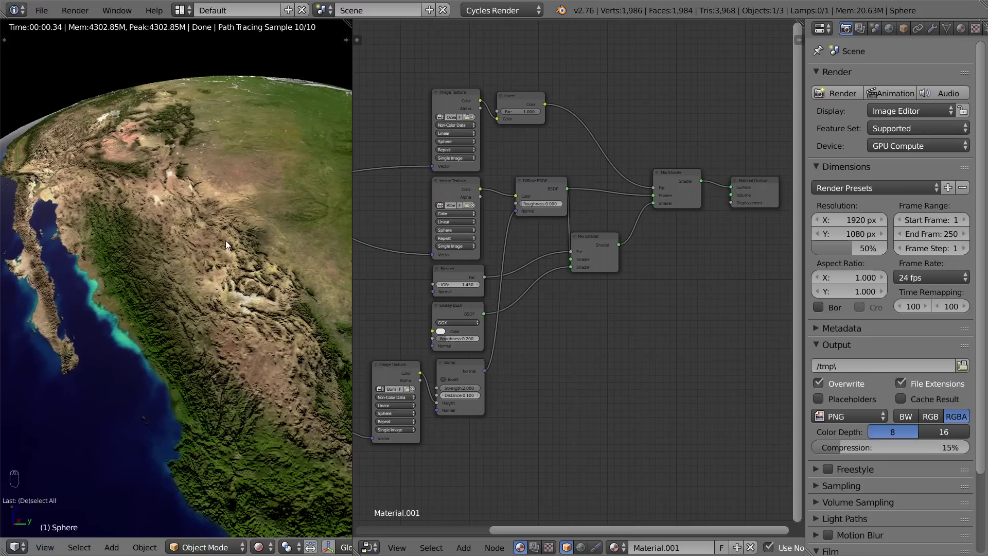
scroll(226, 245, down, 4)
middle_drag(240, 221, 222, 249)
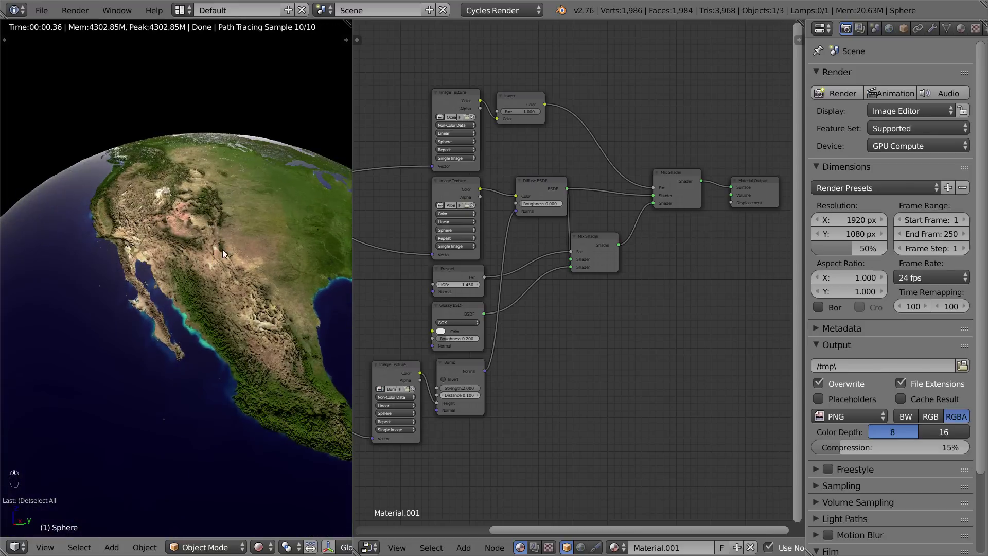
scroll(228, 230, up, 2)
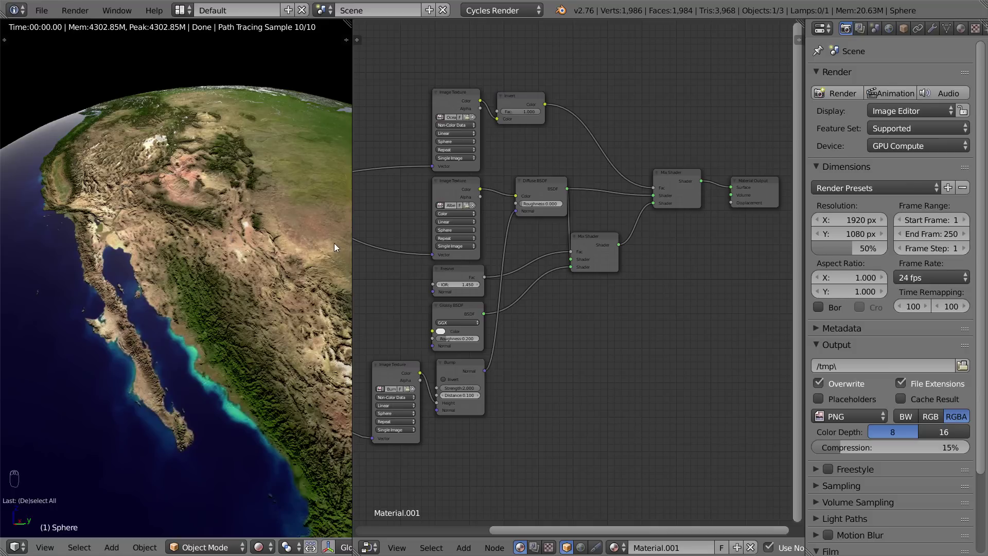
scroll(292, 236, down, 3)
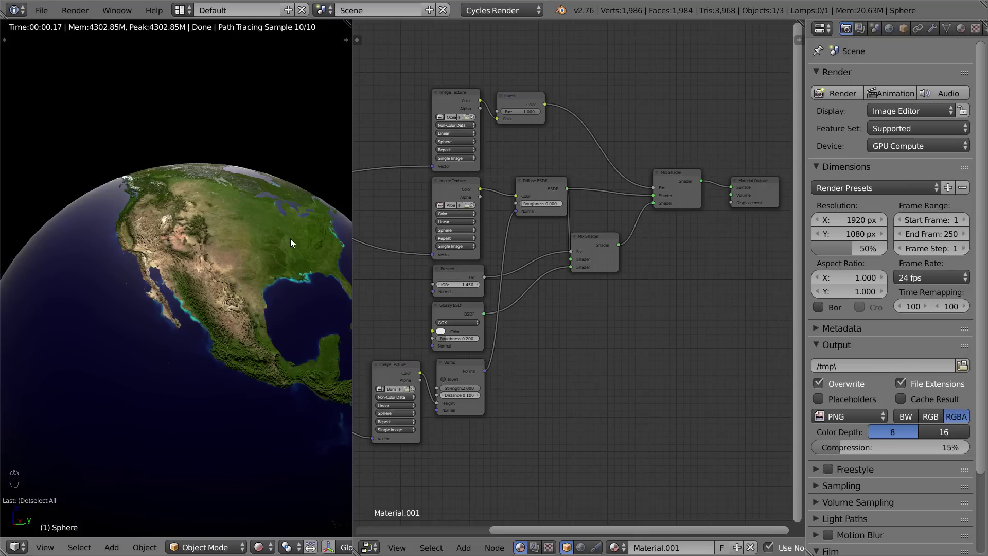
middle_drag(529, 243, 551, 256)
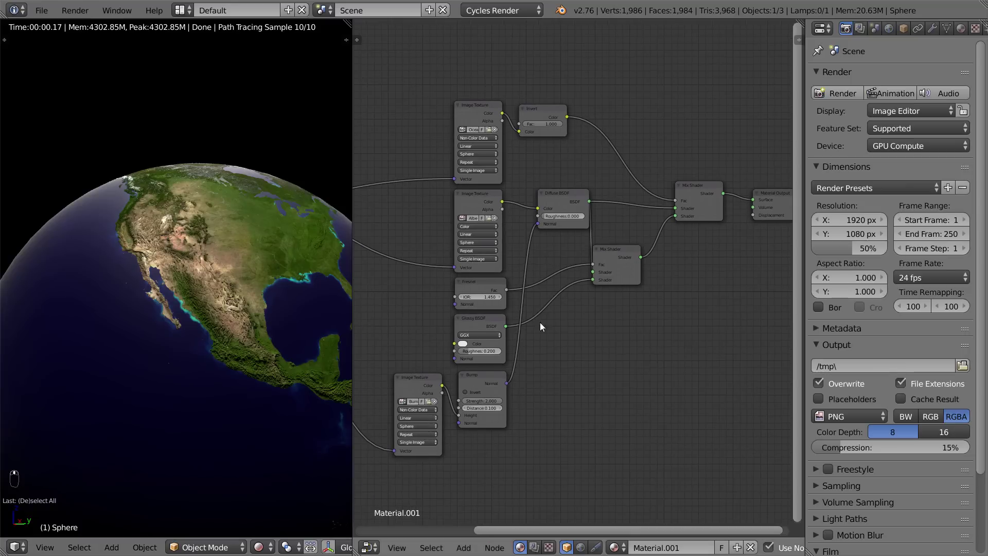
shift+right_click(480, 384)
shift+right_click(430, 383)
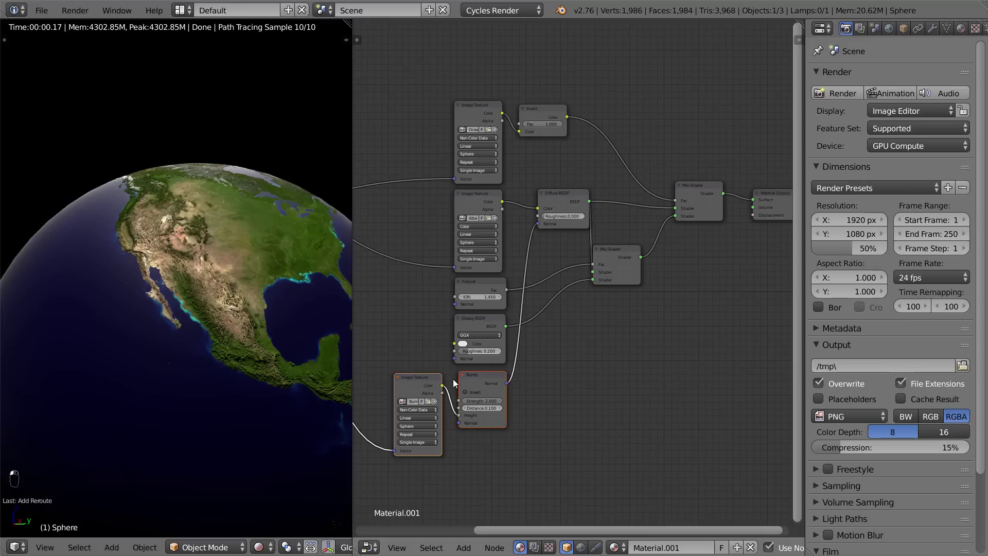
key(g)
right_click(438, 376)
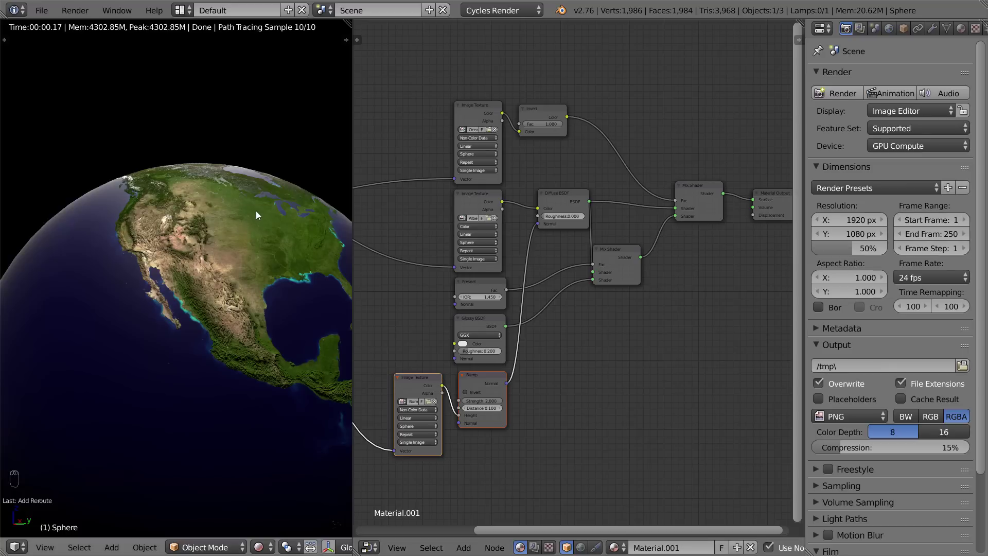
Switch the 3D viewport from rendered to solid shading
key(shift+z)
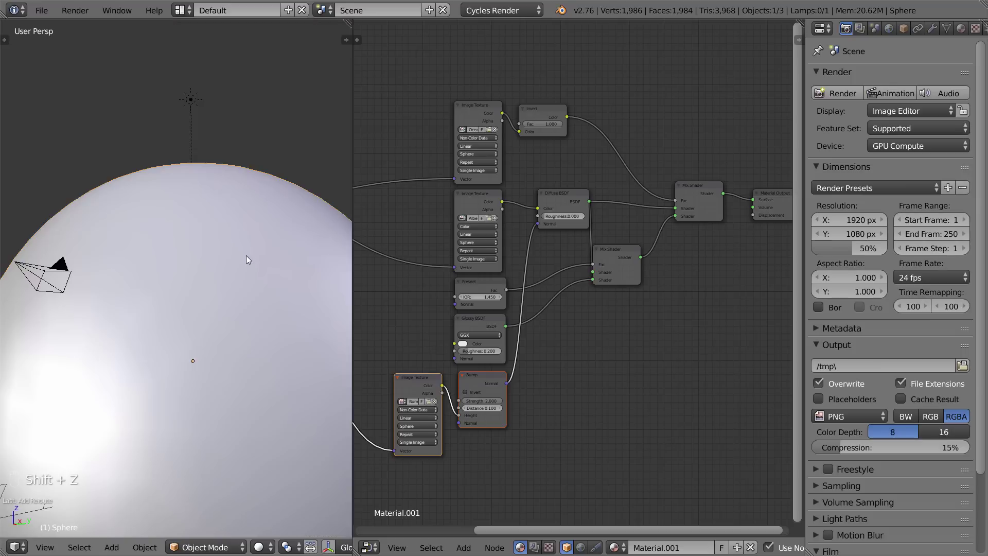
Switch the 3D viewport to wireframe shading and duplicate the sphere in place
key(z)
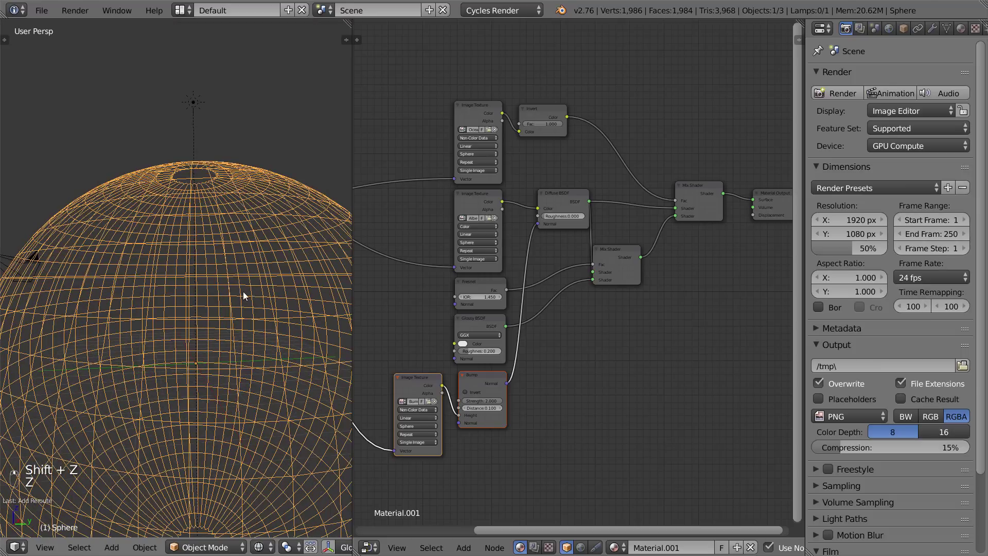
key(shift+d)
right_click(275, 186)
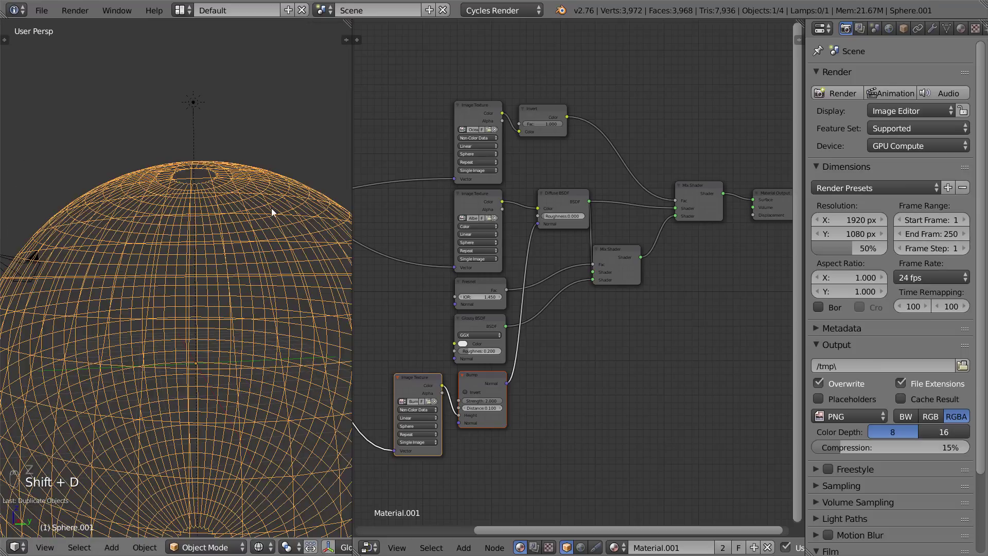
Scale the duplicated sphere up uniformly by a tiny amount so it sits just outside the original
scroll(272, 214, up, 1)
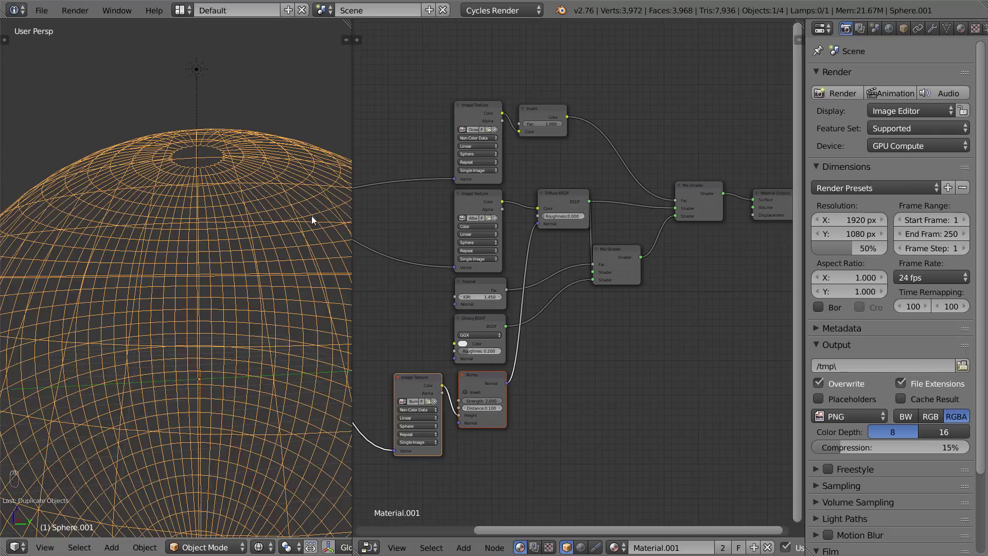
key(s)
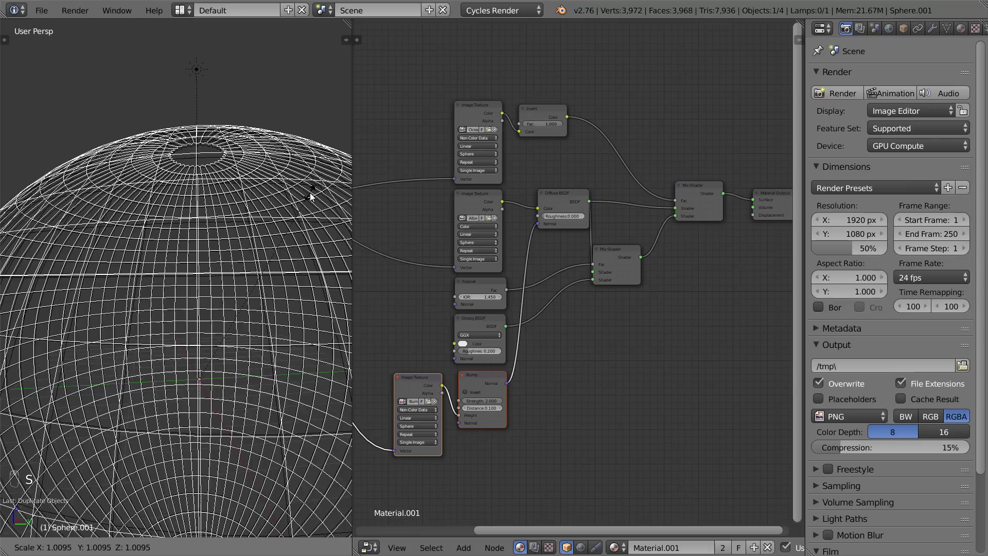
right_click(310, 192)
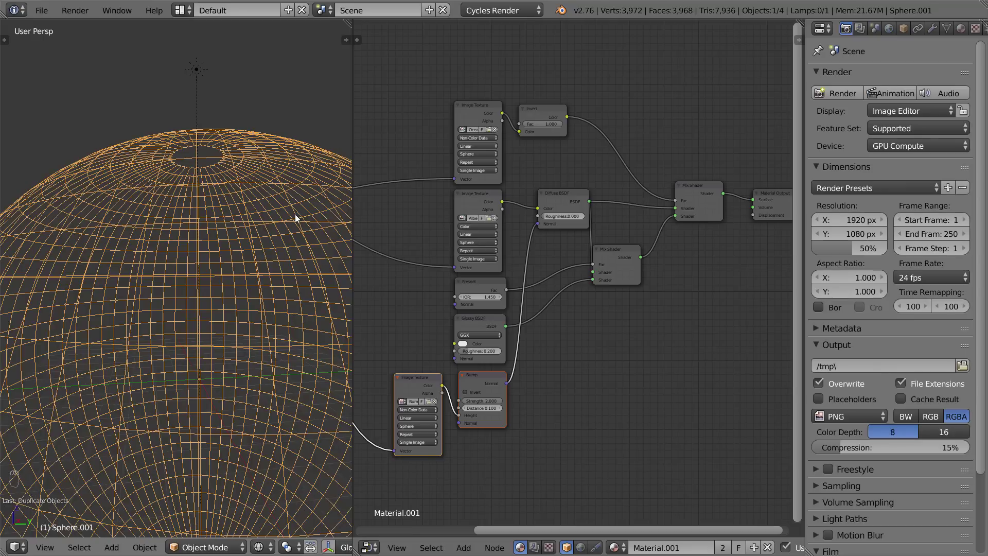
key(s)
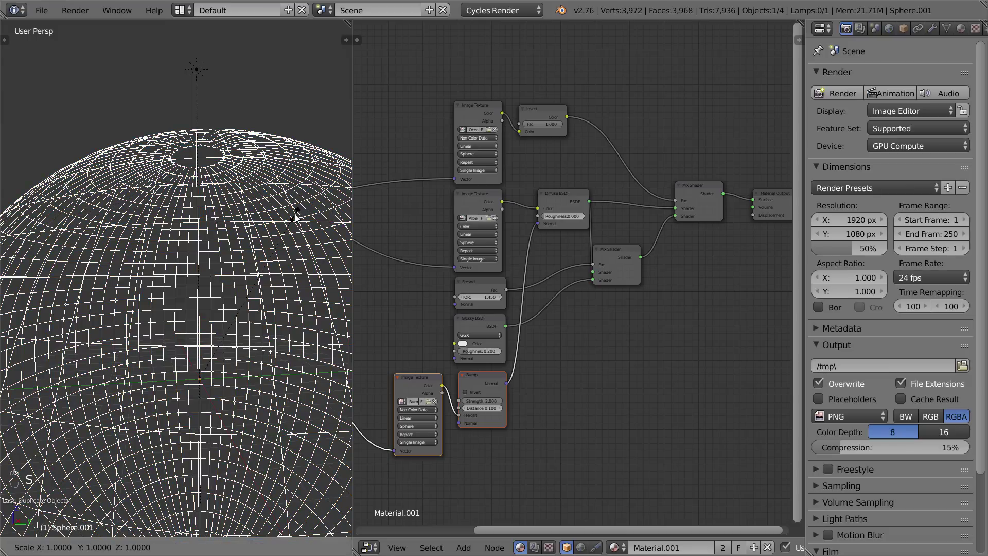
text(1.00)
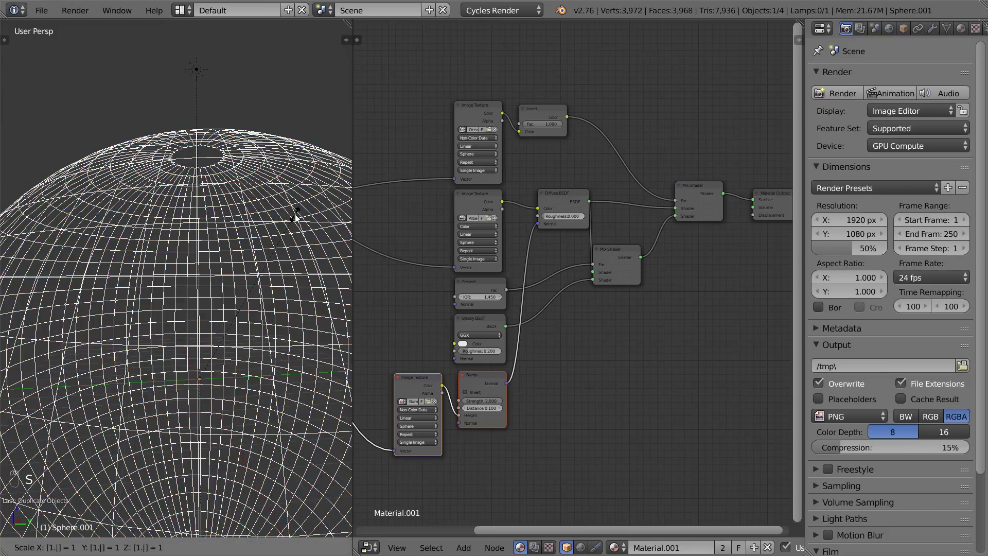
key(Return)
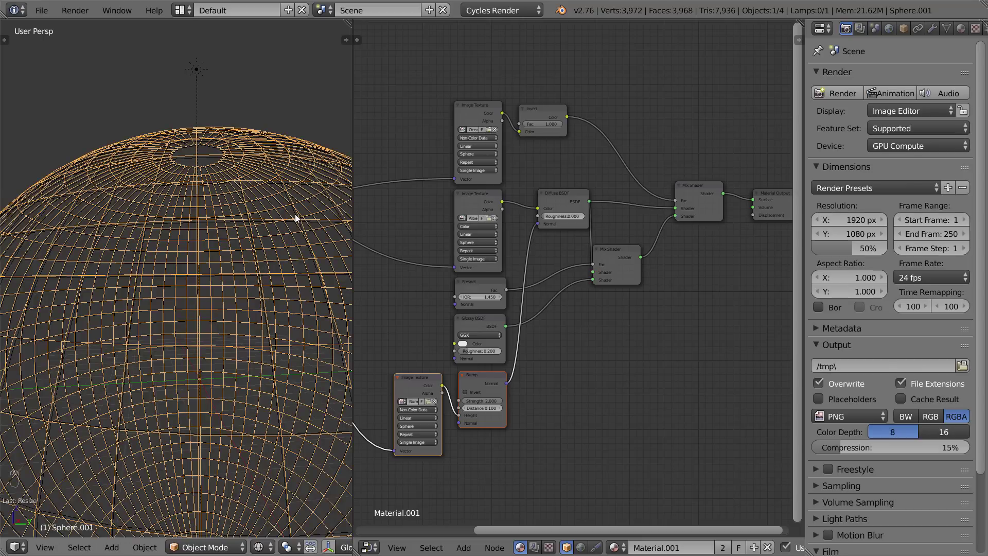
Return the viewport to solid shading and maximize the 3D view around the whole sphere
middle_drag(295, 215, 267, 276)
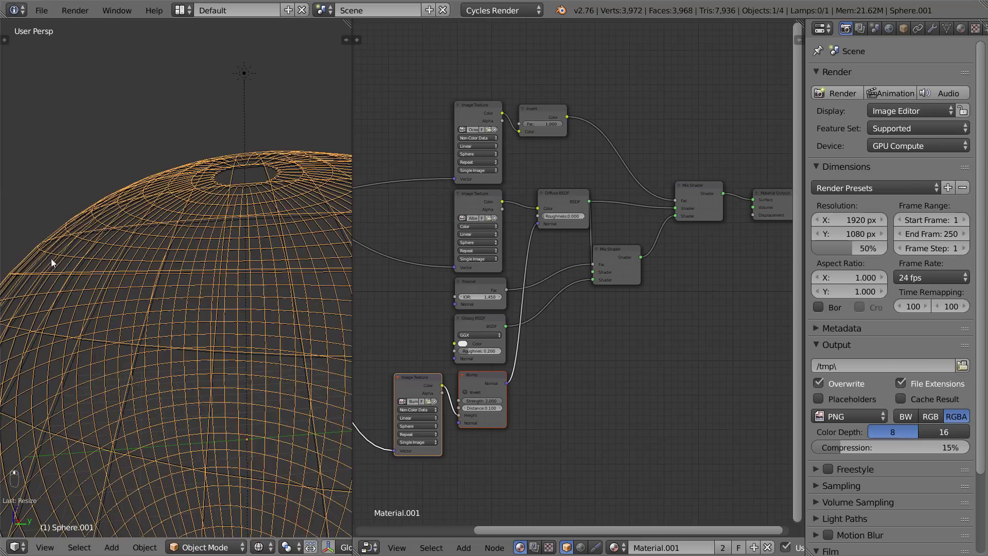
key(z)
mouse_move(51, 253)
middle_down()
mouse_move(266, 308)
mouse_move(240, 339)
mouse_move(176, 276)
middle_up()
scroll(176, 276, down, 3)
key(ctrl+Up)
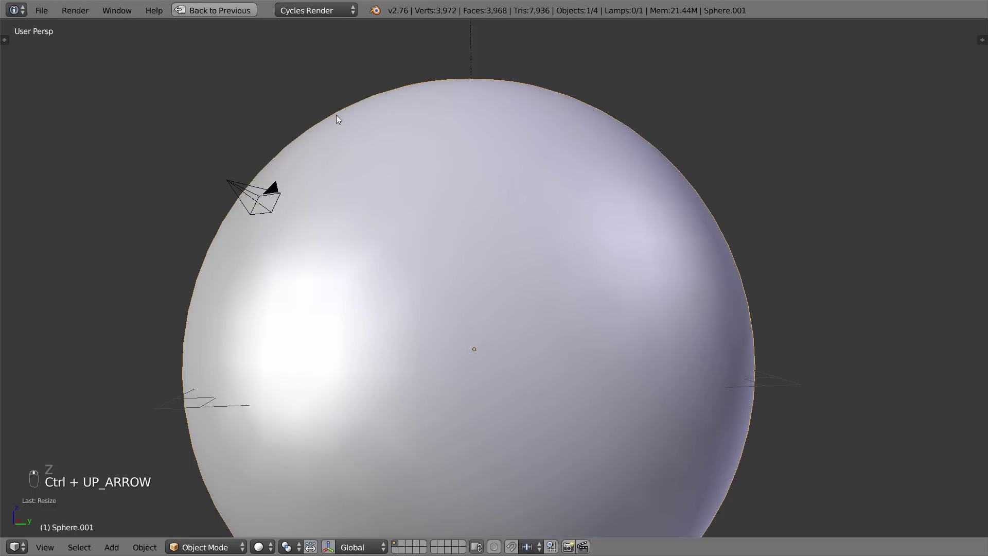
scroll(449, 225, down, 3)
middle_drag(449, 226, 459, 248)
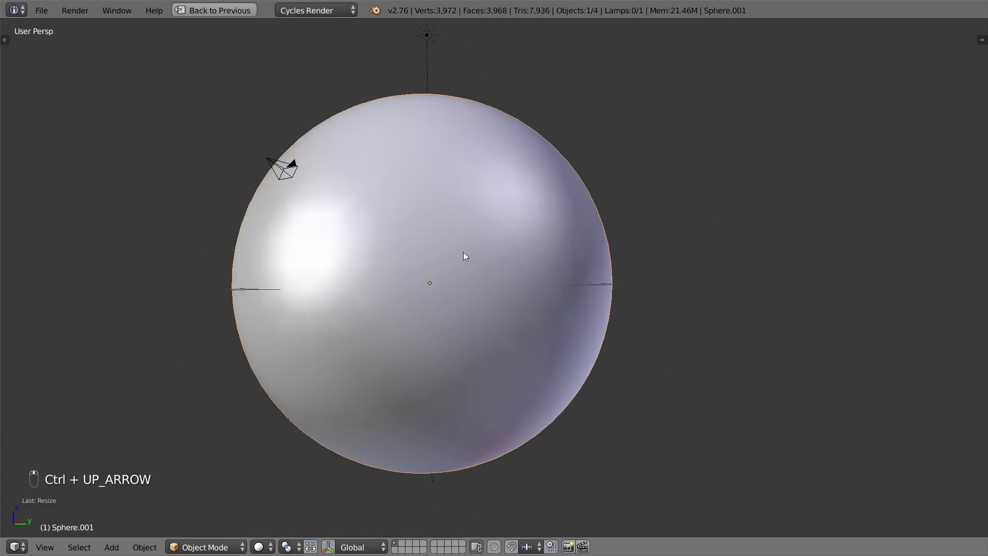
Collapse the Properties and Screencast Keys sections of the viewport sidebar and rename the original inner sphere as Earth
click(513, 208)
click(502, 204)
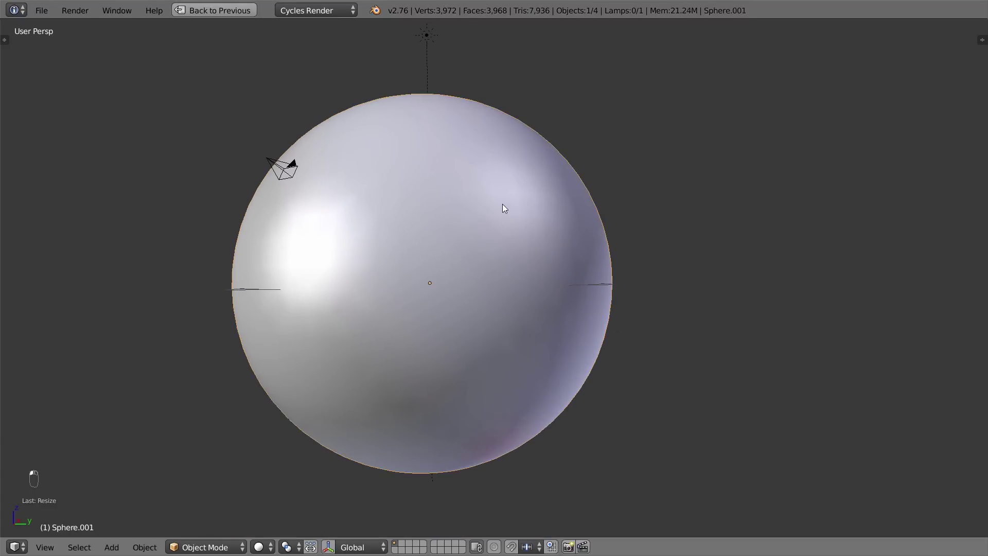
click(502, 204)
click(502, 204)
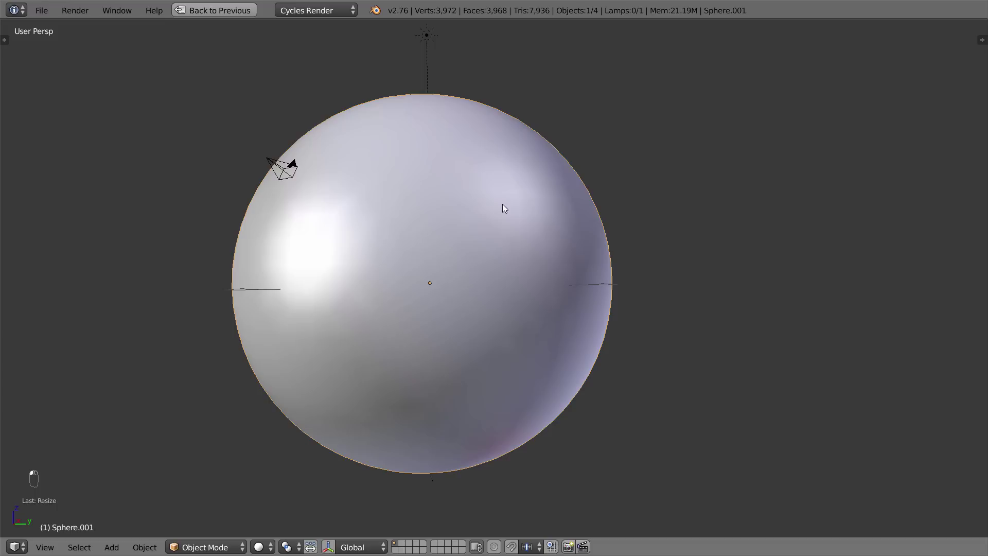
click(529, 204)
key(n)
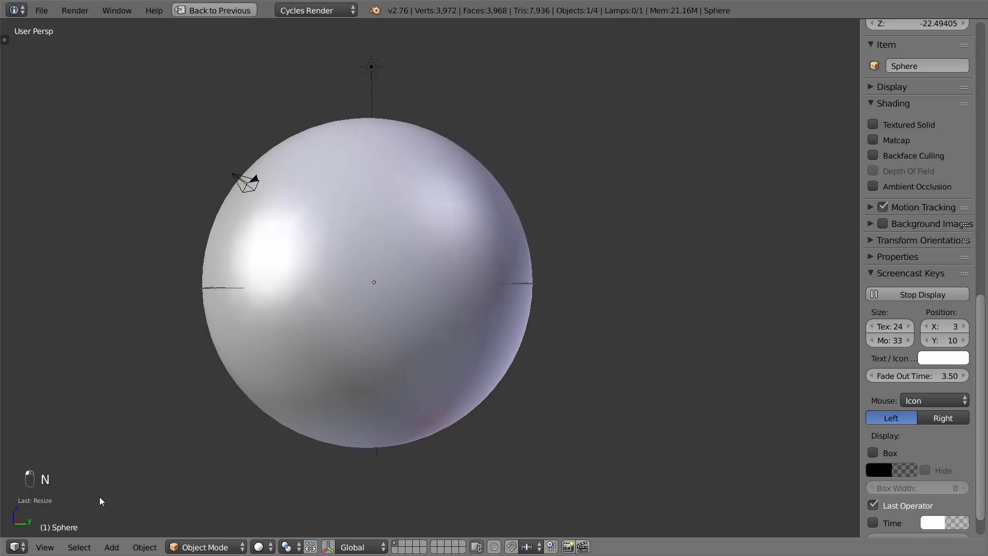
scroll(900, 381, up, 4)
click(890, 337)
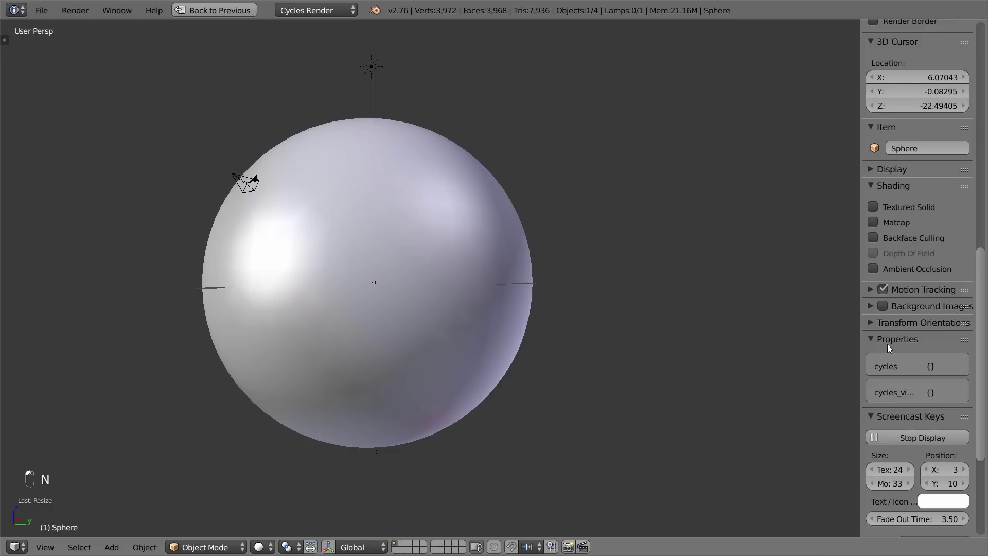
click(898, 338)
click(876, 356)
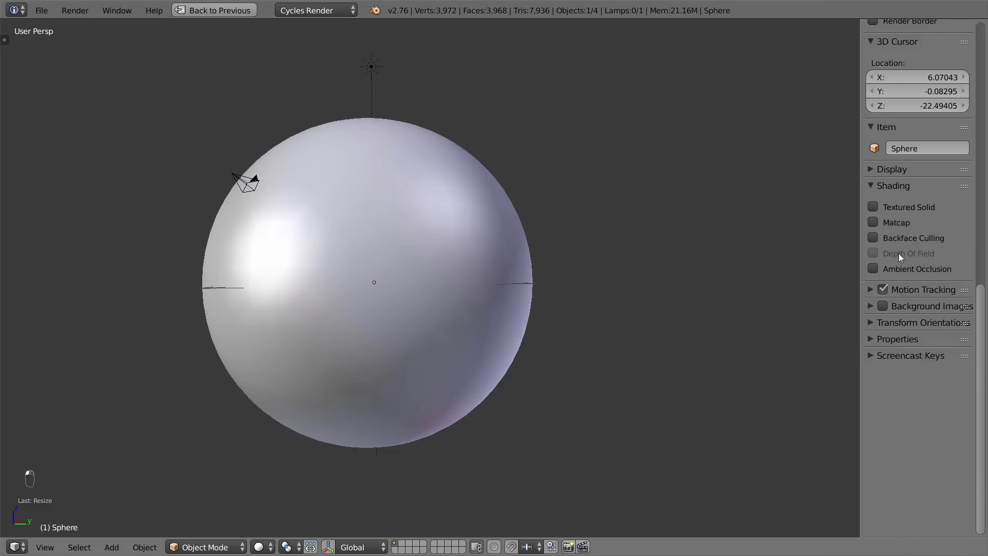
scroll(898, 253, up, 3)
click(919, 210)
text(Eath)
key(Return)
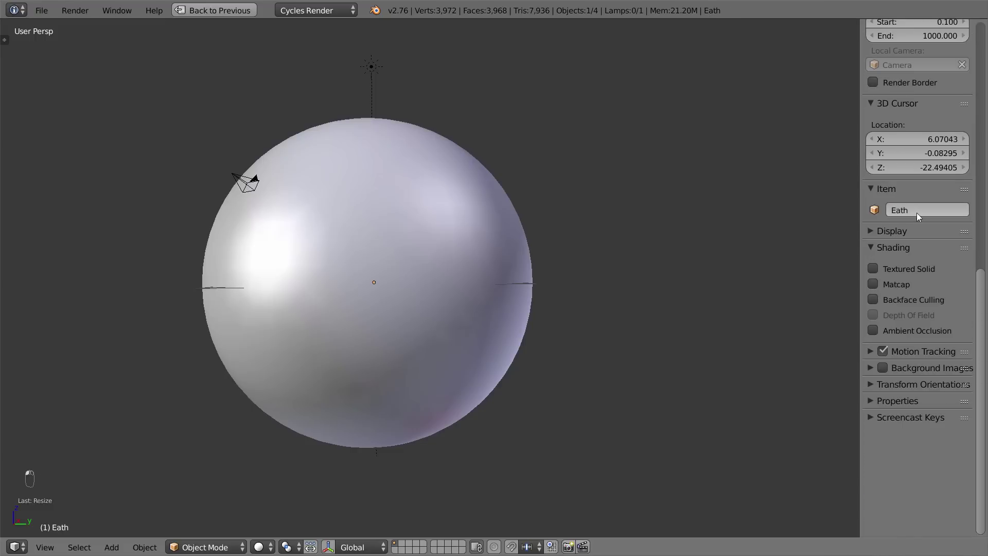
Rename the outer duplicate sphere as Clouds, hide the sidebar, and restore the split editor layout
click(476, 259)
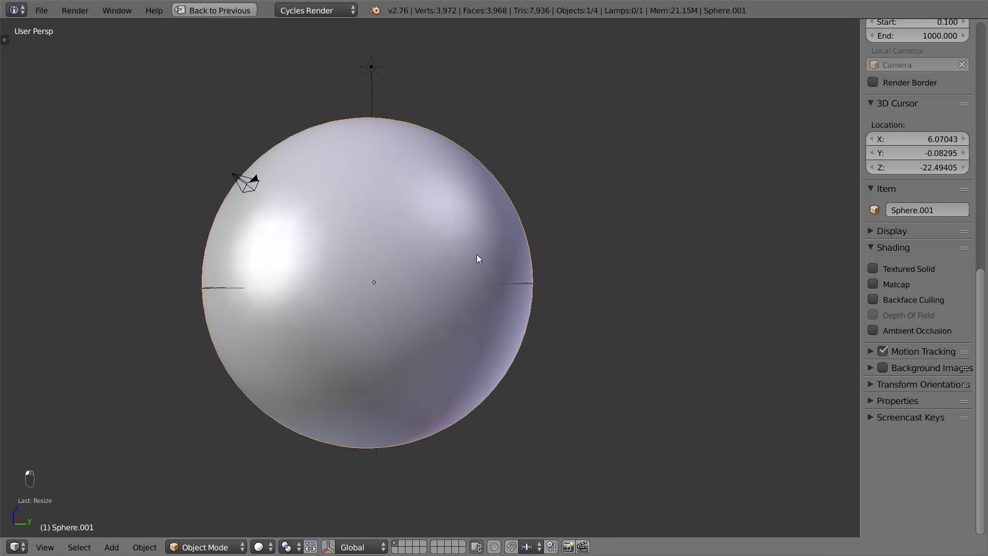
text(Clouds)
key(Return)
key(n)
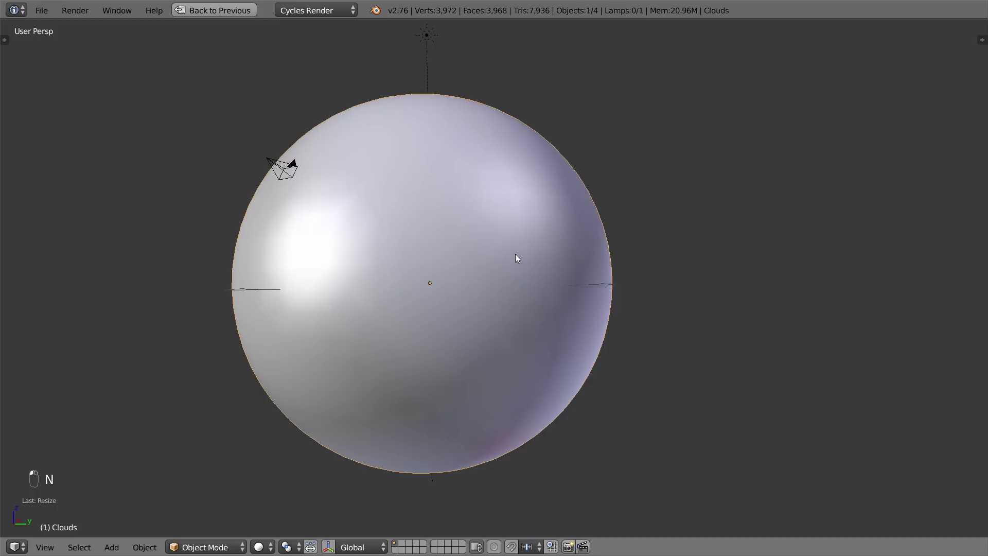
click(463, 378)
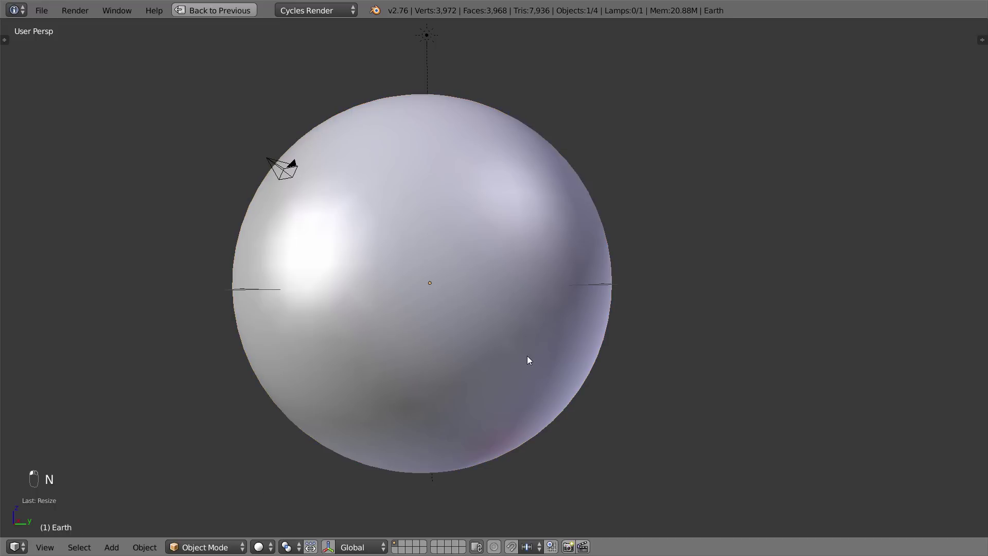
key(ctrl+Up)
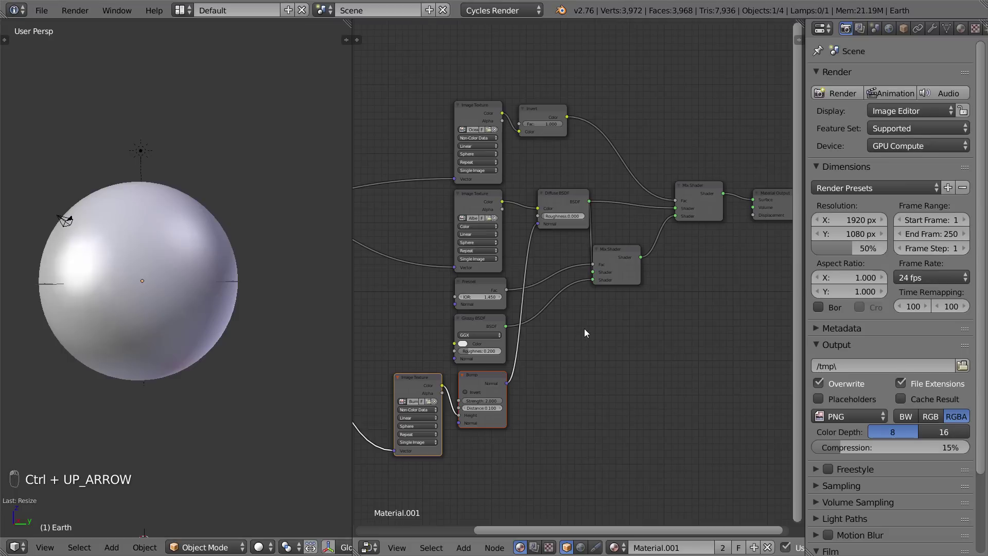
Rename the material shared by the two spheres as Earth
click(176, 289)
click(961, 29)
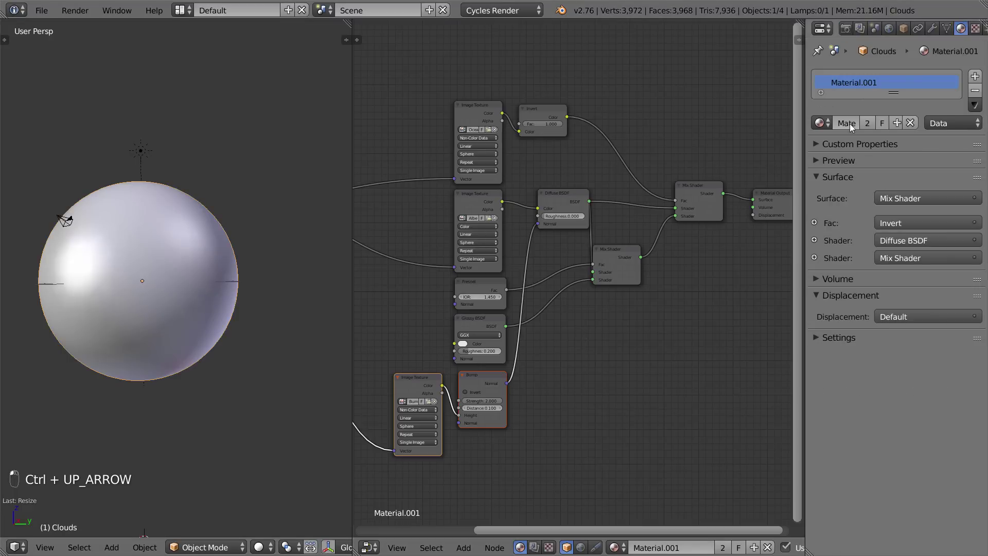
text(Earth)
key(Return)
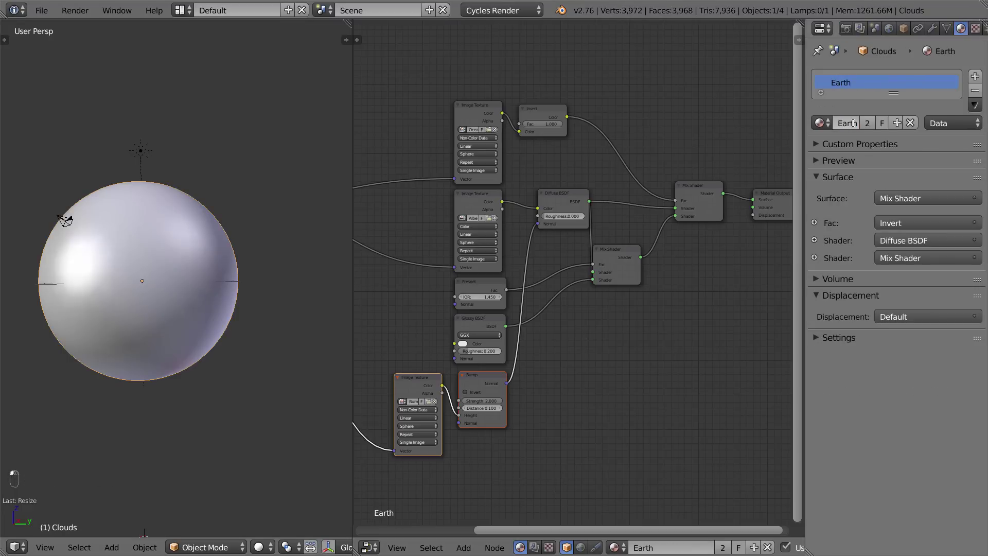
Unlink the Earth material from the Clouds sphere and give that sphere a new material named Clouds
click(155, 293)
click(155, 292)
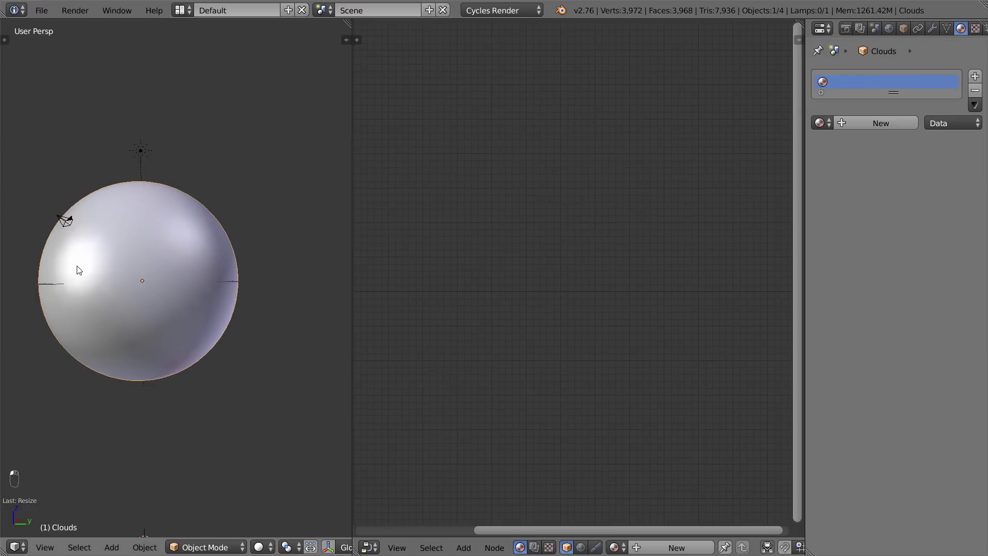
click(887, 124)
double_click(865, 123)
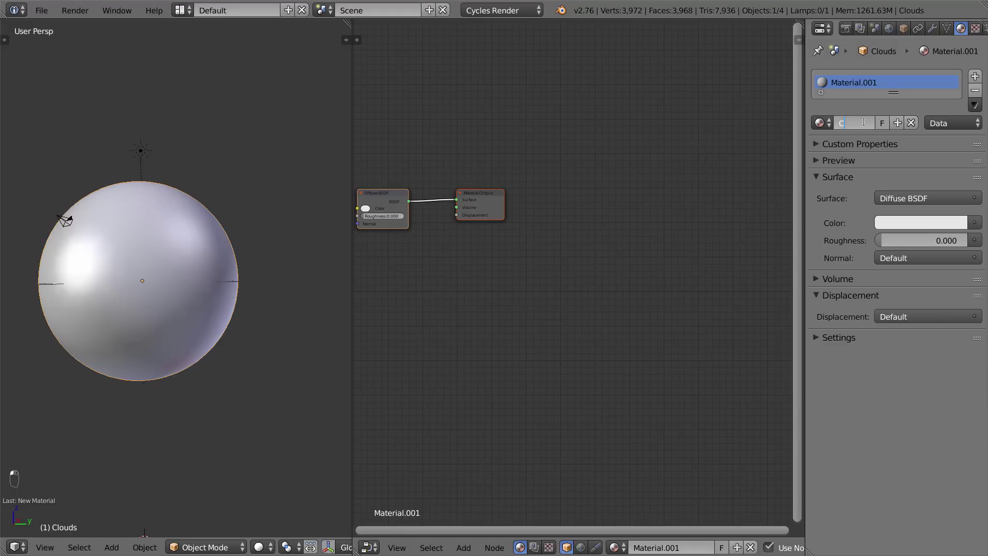
text(Clouds)
key(Return)
Shift the Diffuse BSDF node of the Clouds material slightly right along the X axis, toward the Material Output
middle_drag(593, 231, 787, 284)
scroll(694, 287, up, 10)
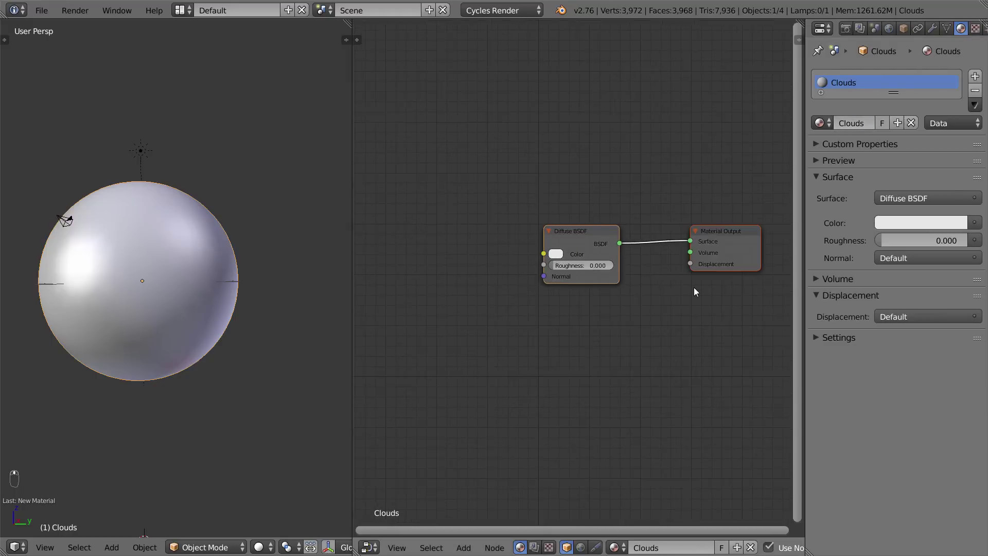
middle_drag(632, 294, 660, 295)
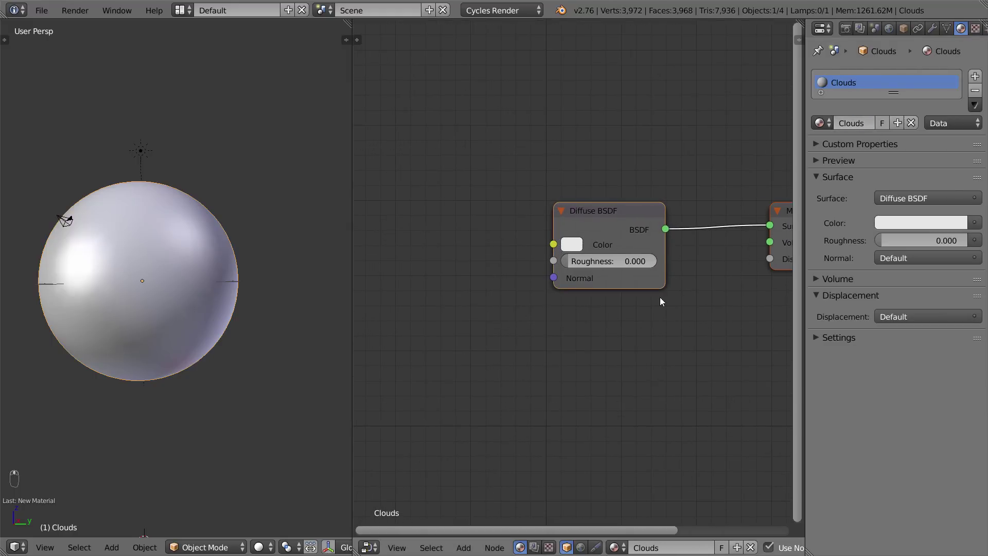
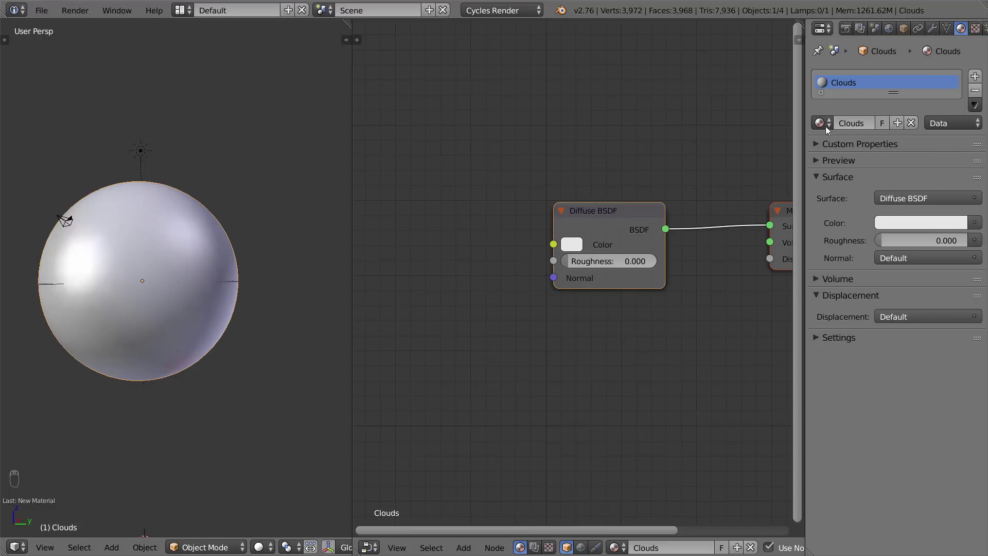
click(630, 226)
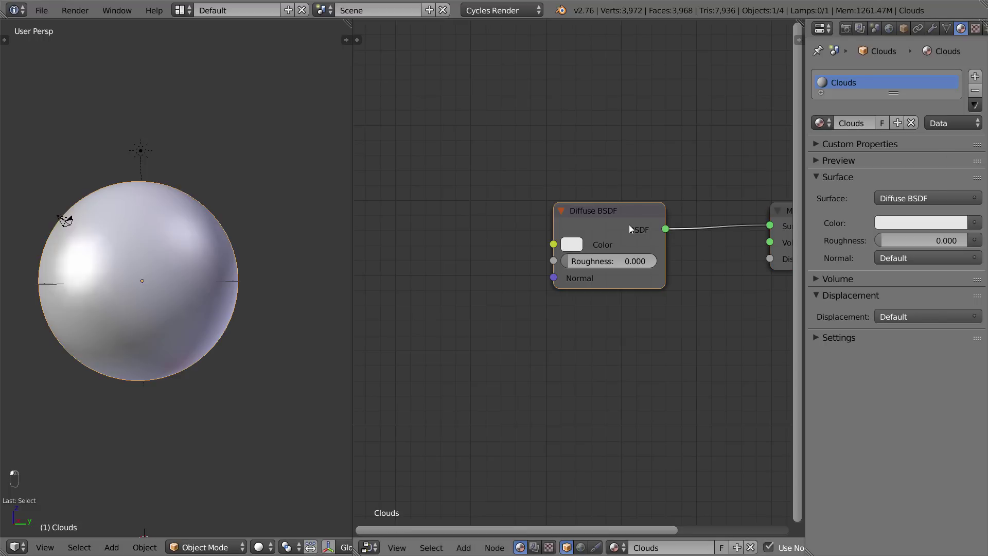
key(g)
middle_click(643, 223)
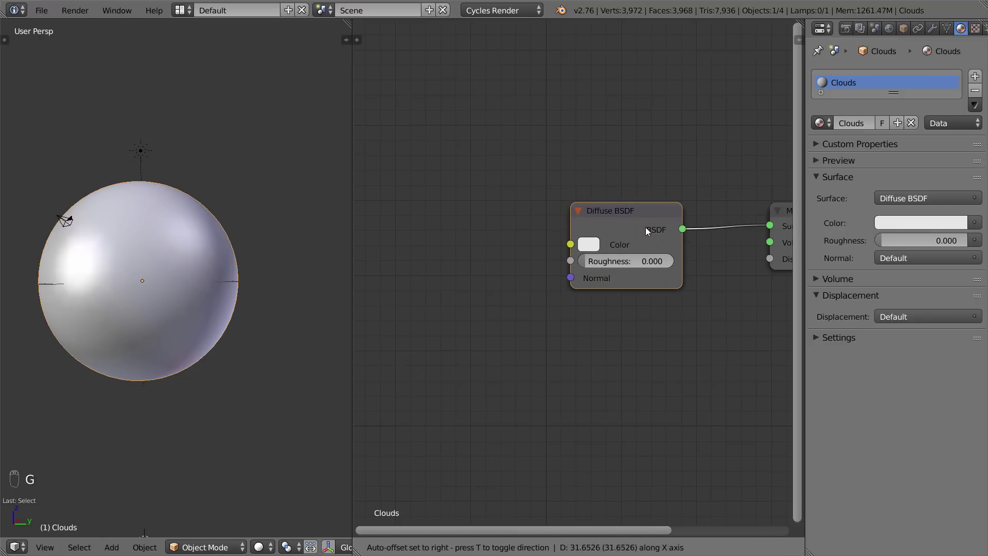
click(645, 226)
middle_drag(623, 220, 719, 205)
scroll(718, 204, up, 1)
key(shift+a)
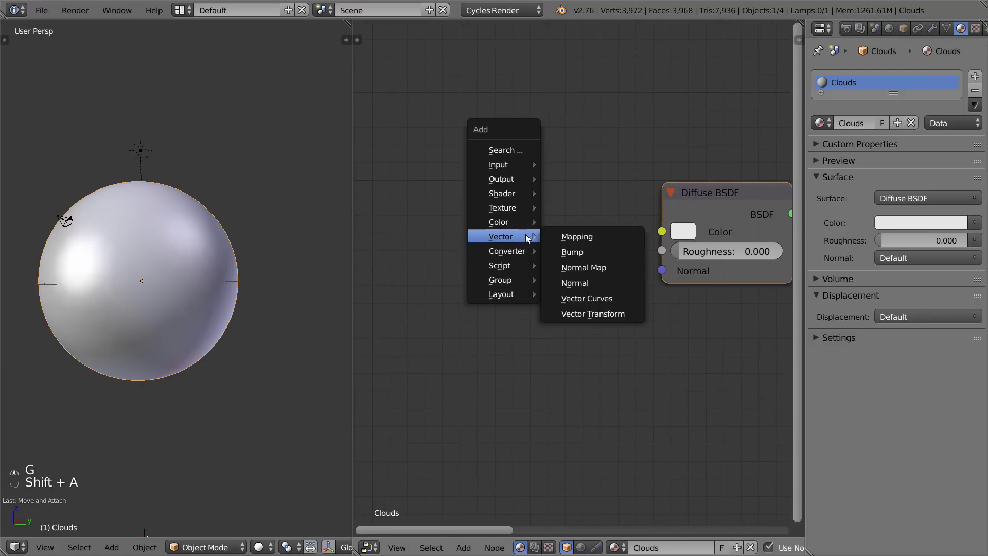
mouse_move(520, 207)
click(581, 212)
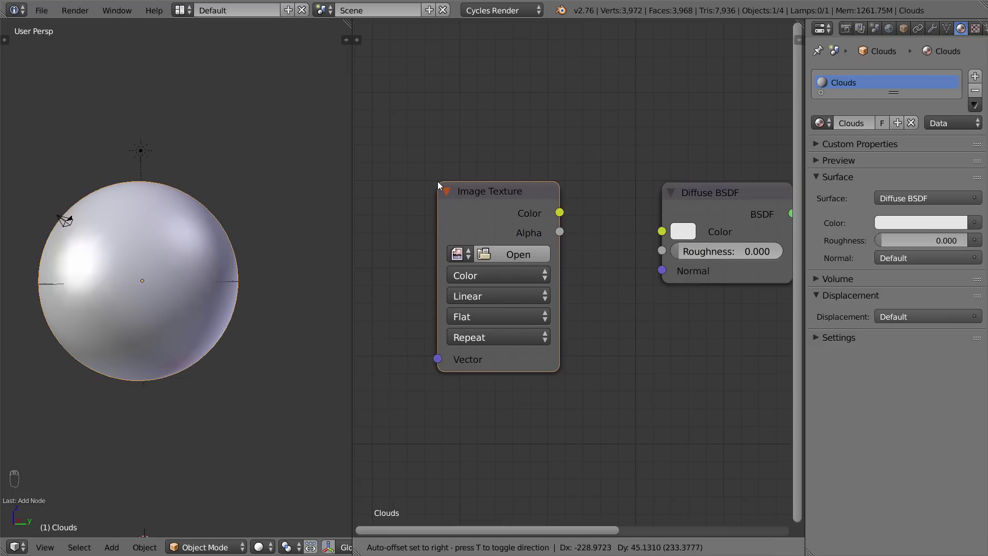
click(437, 181)
key(x)
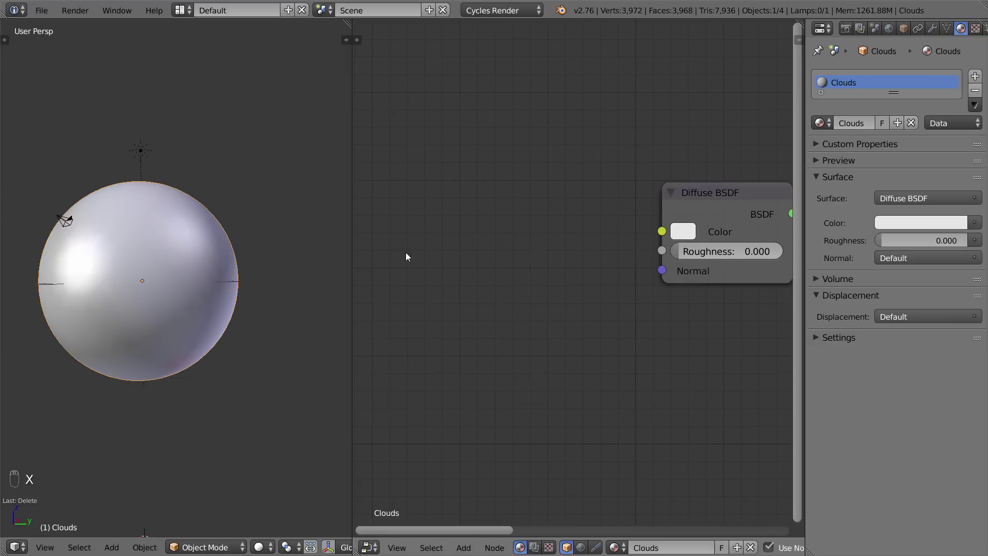
Add an Image Texture node to the Clouds material, placed ahead of the Diffuse BSDF node
middle_drag(543, 269, 383, 271)
scroll(566, 219, down, 2)
click(568, 219)
scroll(569, 219, down, 1)
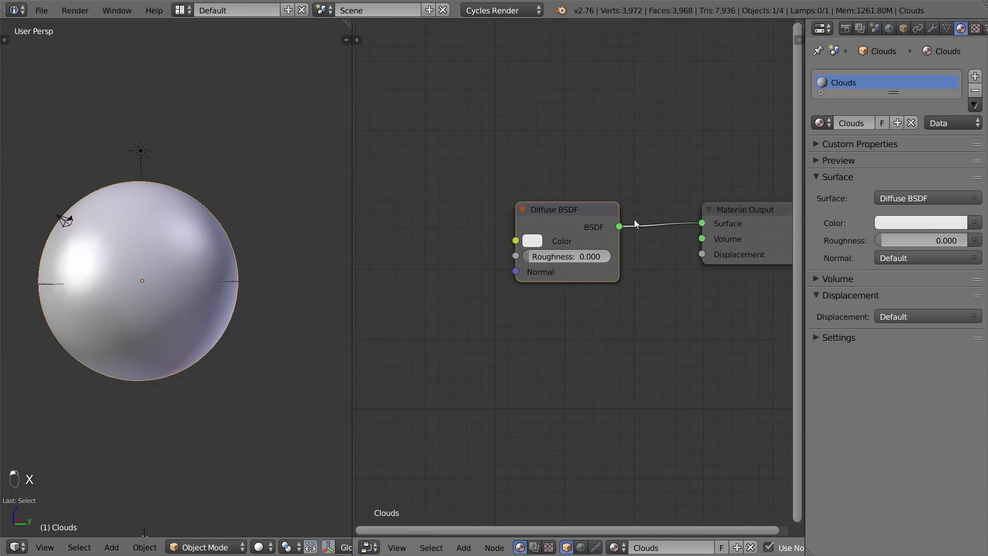
middle_drag(528, 288, 589, 286)
scroll(587, 299, down, 1)
scroll(515, 268, up, 2)
key(shift+a)
mouse_move(453, 227)
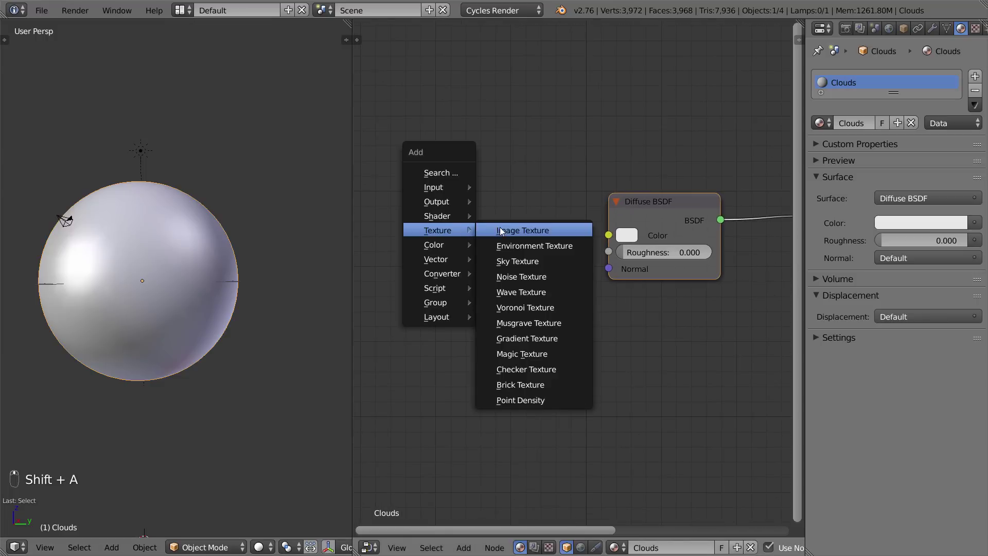
click(507, 227)
click(434, 188)
Load Clouds.png from the Earth Tutorial folder into the Image Texture node, browsing the files as thumbnails
click(524, 249)
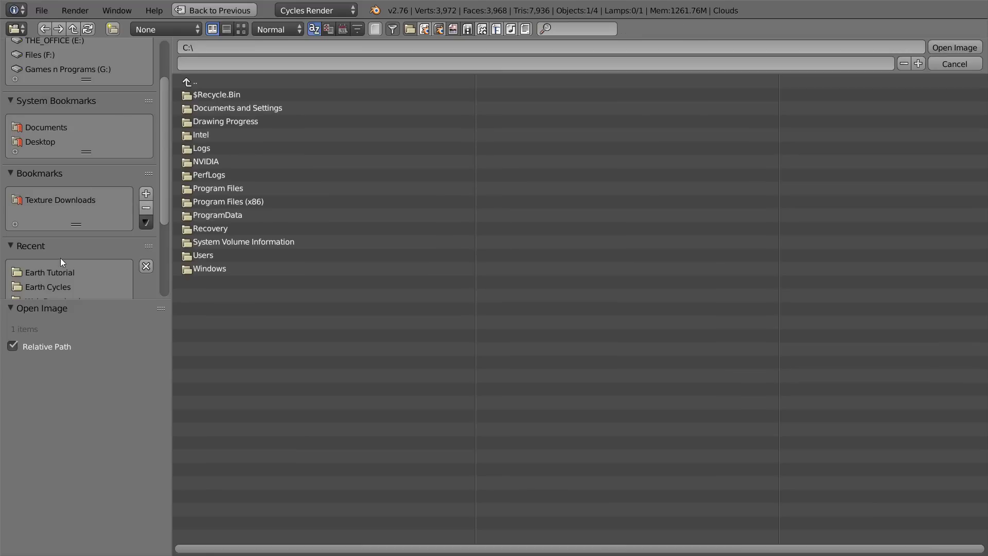
click(60, 272)
click(60, 284)
click(62, 273)
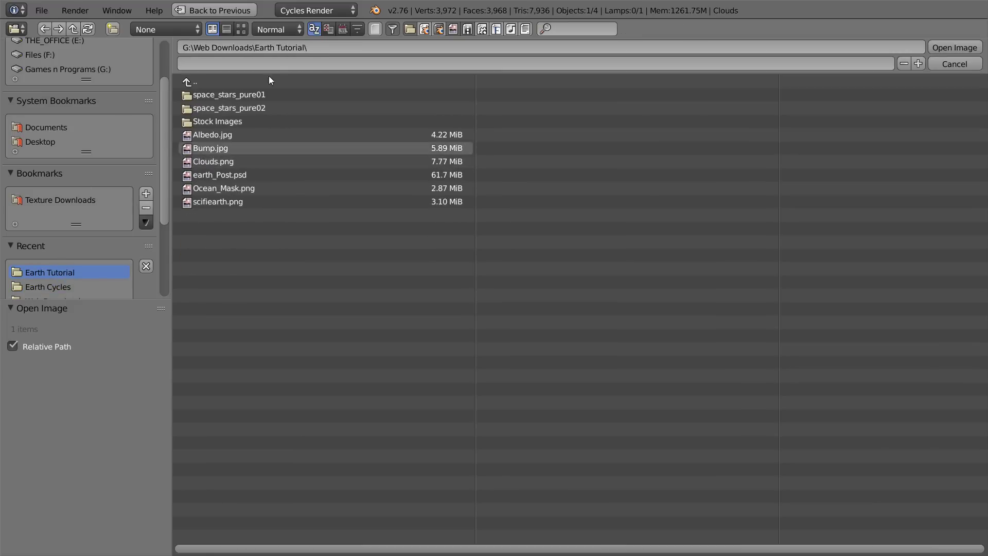
click(241, 28)
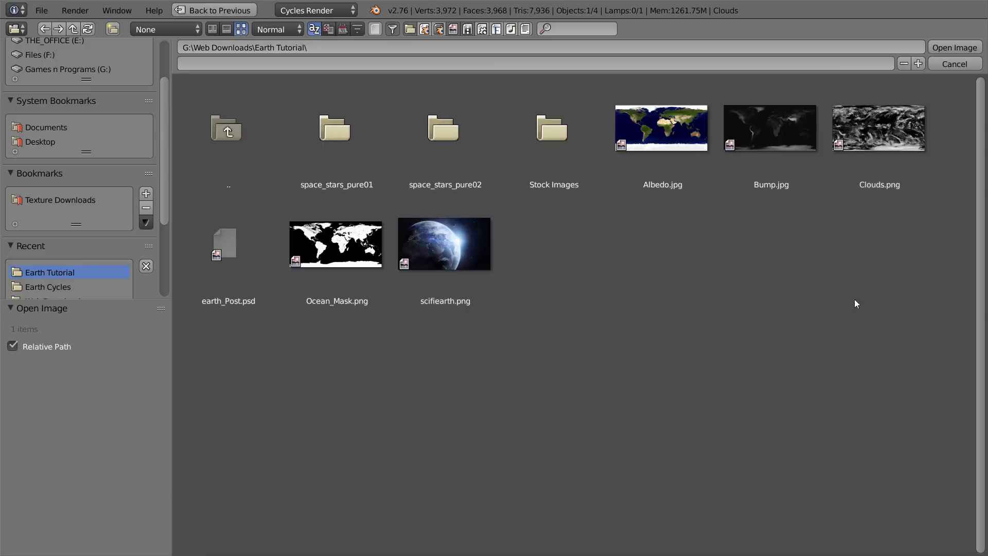
click(870, 140)
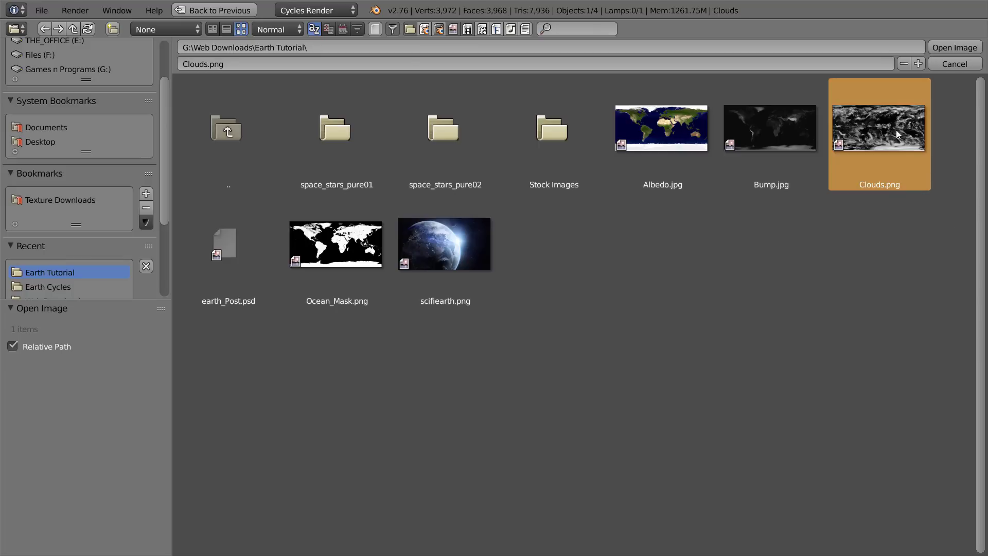
click(956, 48)
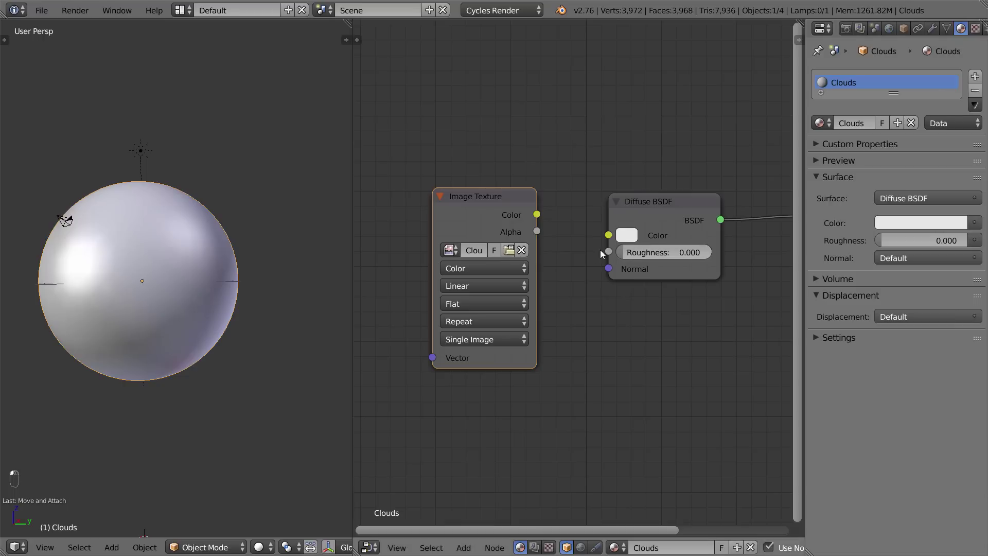
Set the projection of the clouds Image Texture node to Sphere
middle_drag(475, 280, 630, 246)
click(582, 236)
click(580, 184)
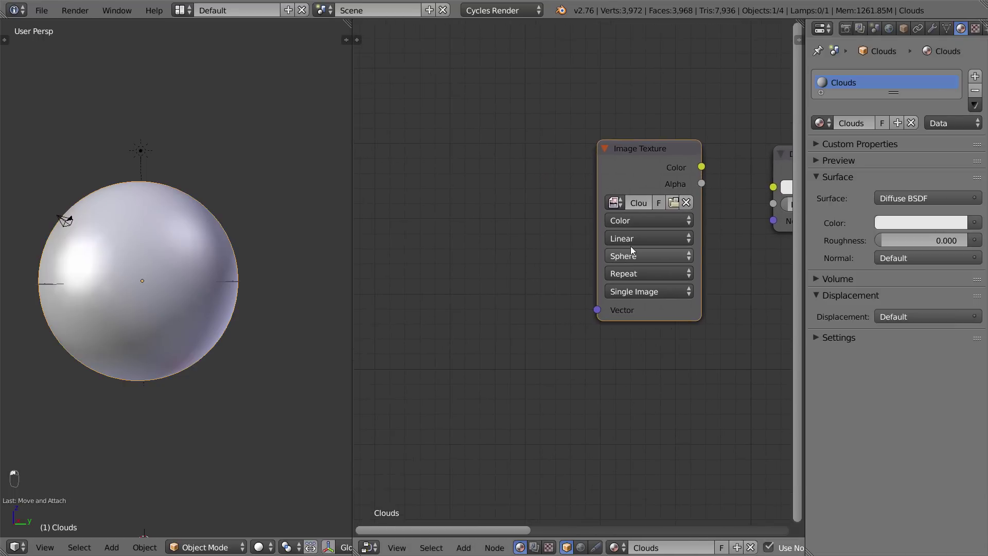
click(634, 220)
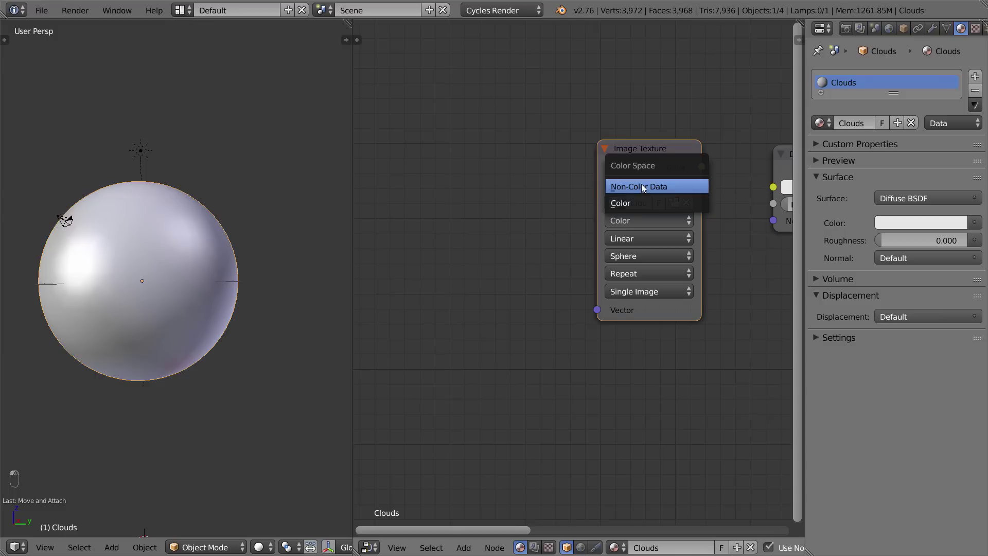
Add a Texture Coordinate node and link its Generated output to the Image Texture's Vector input
scroll(560, 254, down, 2)
key(shift+a)
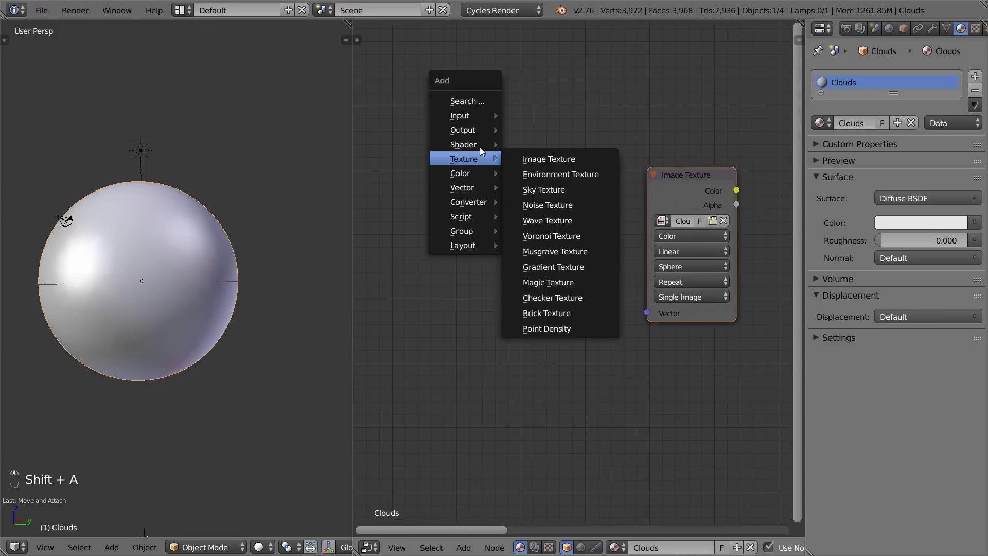
mouse_move(493, 120)
click(527, 119)
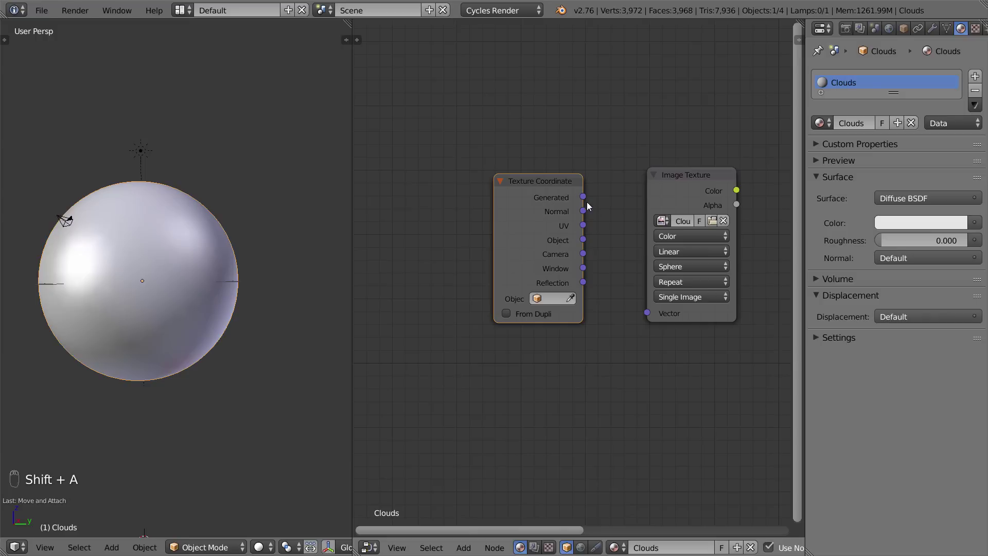
drag(583, 197, 647, 313)
Switch the 3D view to Rendered shading and link the Image Texture's Color output to the Diffuse BSDF's Color input
scroll(191, 287, down, 2)
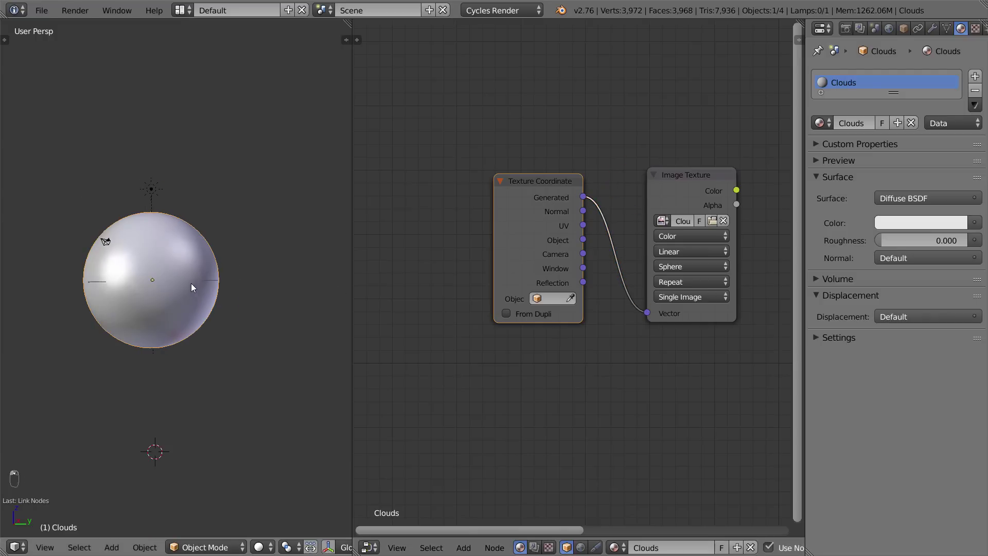
key(shift+z)
middle_drag(695, 236, 527, 221)
drag(569, 176, 630, 192)
middle_drag(135, 255, 198, 256)
scroll(199, 257, up, 1)
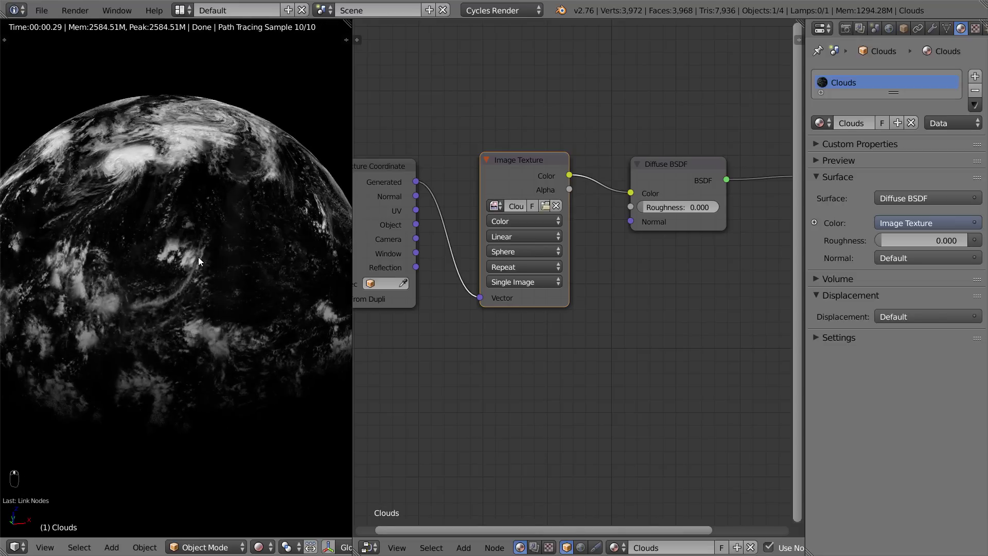
Move the Material Output node farther right along the X axis to make room after the Diffuse BSDF
middle_drag(675, 204, 487, 187)
right_click(594, 175)
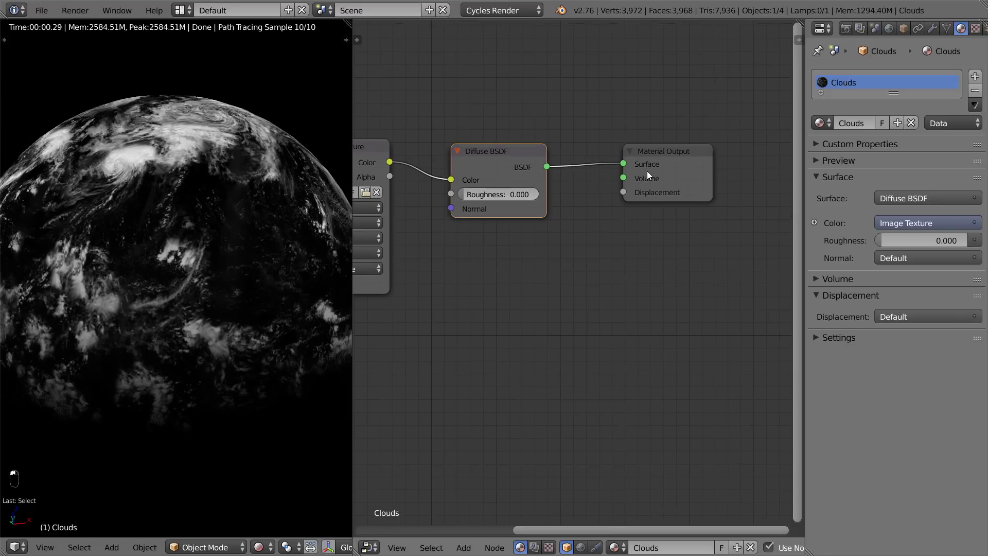
right_click(645, 173)
key(g)
key(x)
click(769, 174)
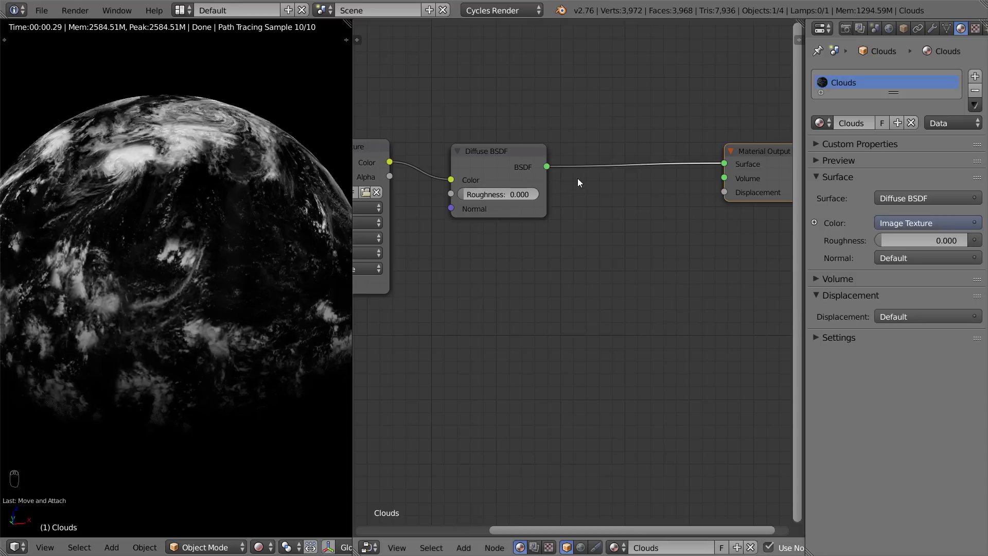
Add a Transparent BSDF node directly below the Diffuse BSDF and align it with that node
key(shift+a)
mouse_move(566, 208)
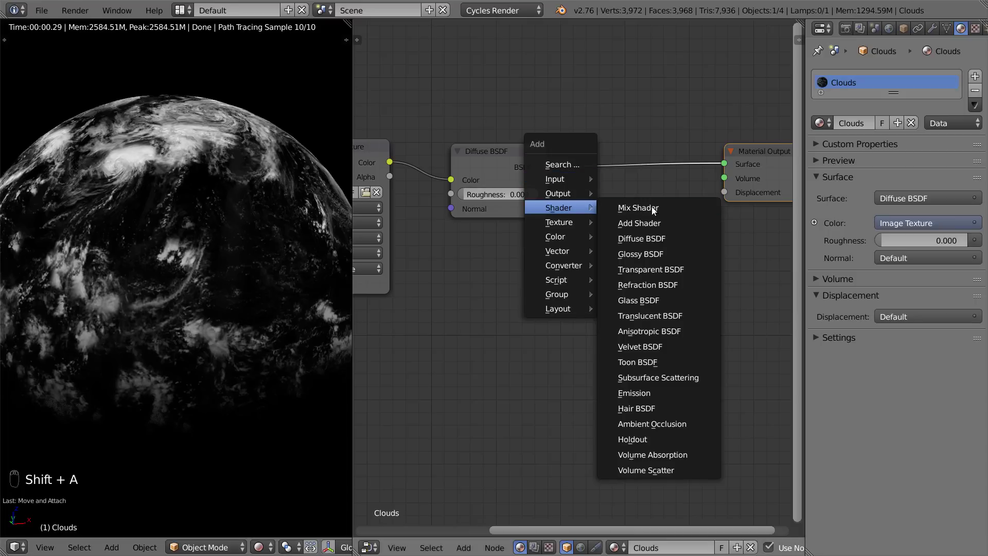
click(666, 269)
click(455, 228)
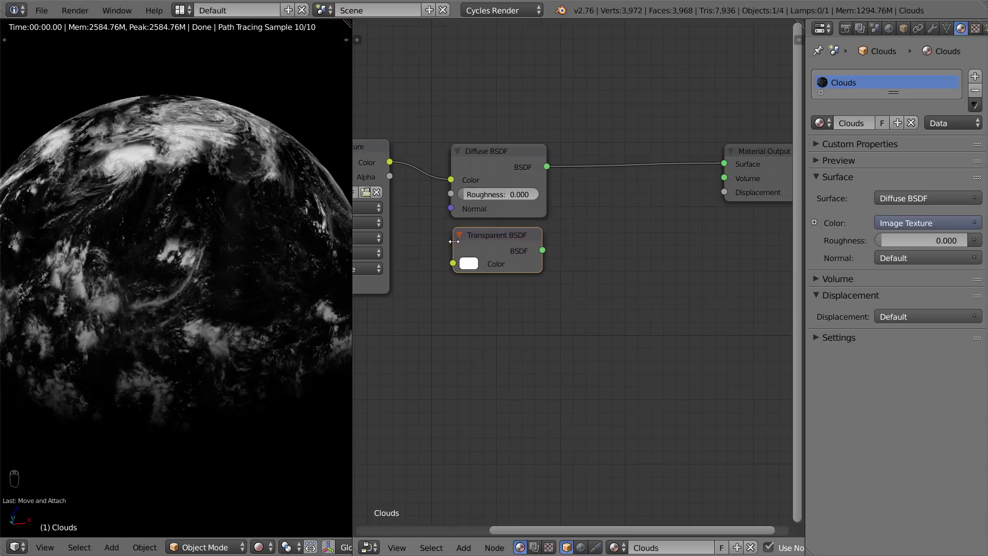
key(g)
click(471, 236)
key(a)
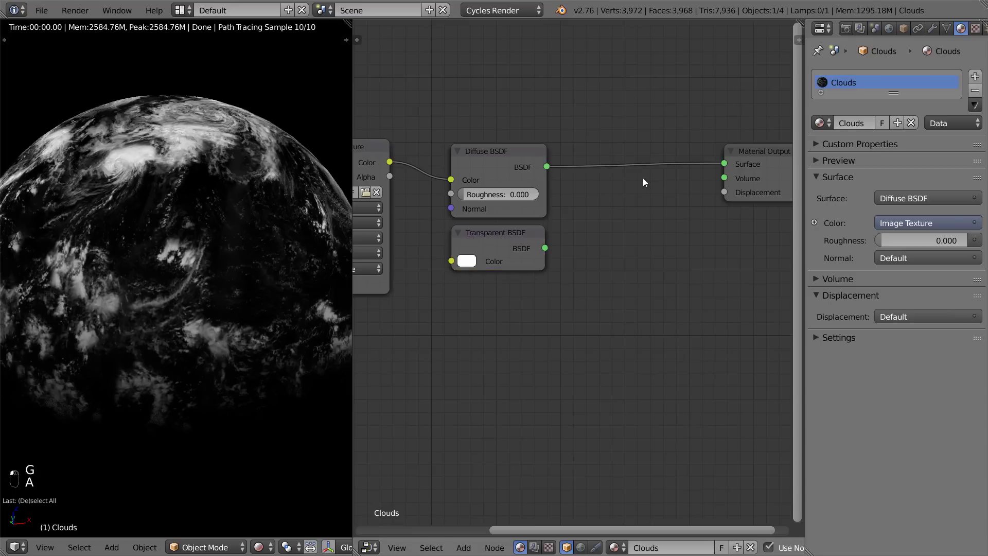
Insert a Mix Shader between the Diffuse BSDF and Material Output, and link the Transparent BSDF to its second Shader input
key(shift+a)
mouse_move(632, 186)
click(680, 187)
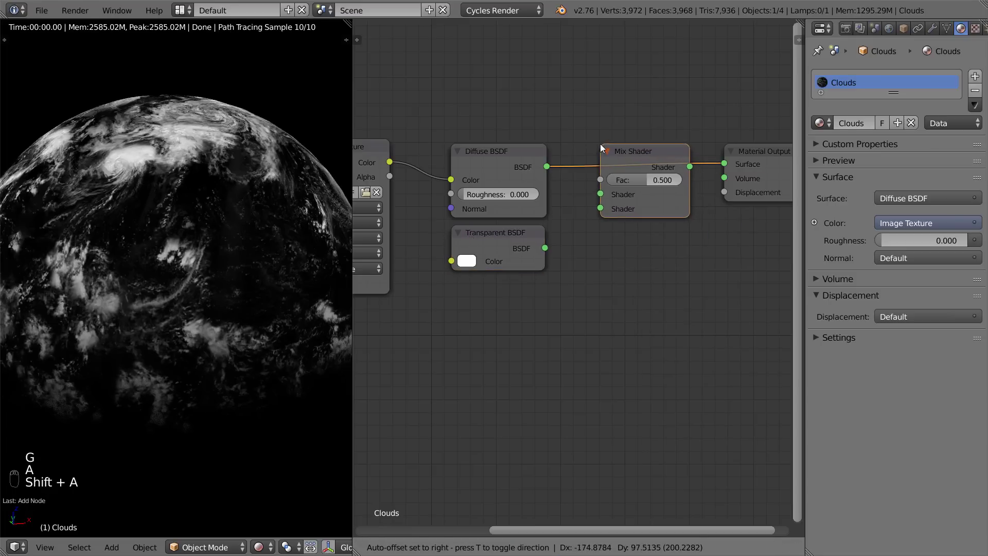
click(574, 204)
drag(545, 248, 600, 208)
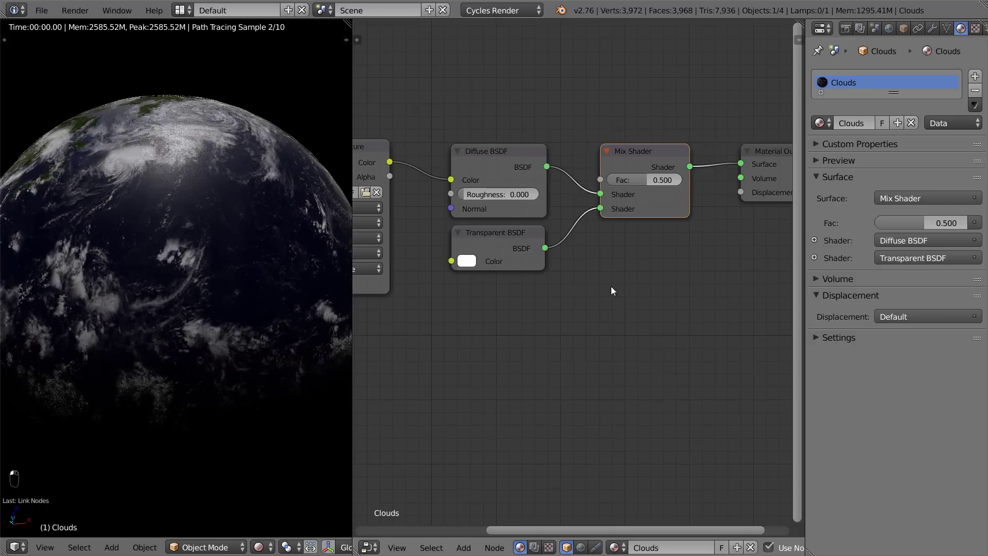
Link the Image Texture's Color output to the Mix Shader's Fac input and set the texture's color space to Non-Color Data
middle_drag(386, 206, 464, 180)
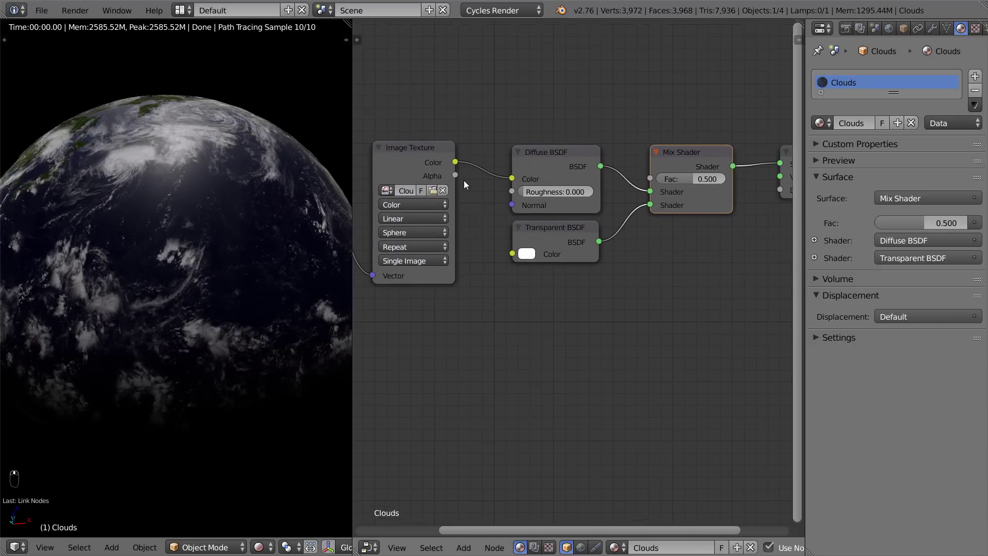
drag(456, 162, 609, 71)
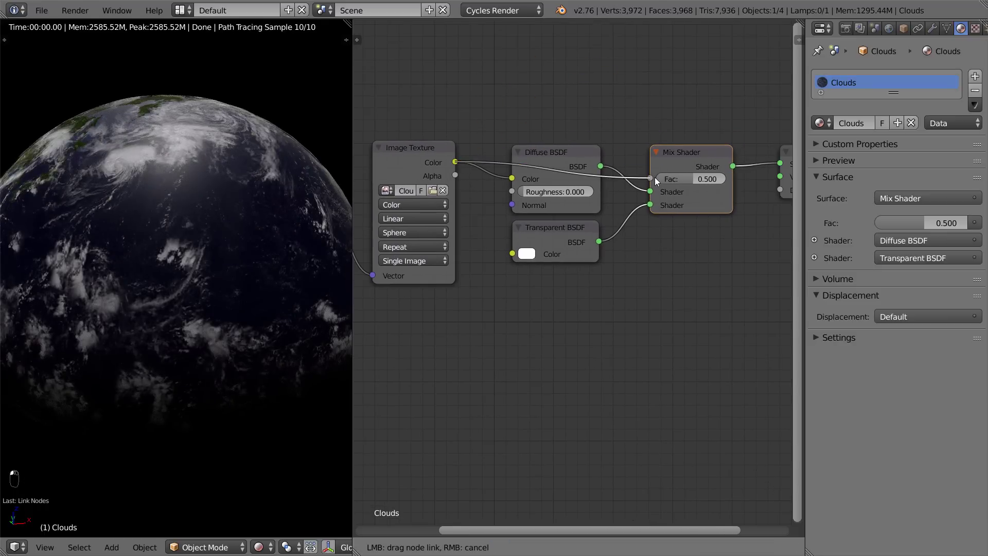
drag(655, 177, 652, 178)
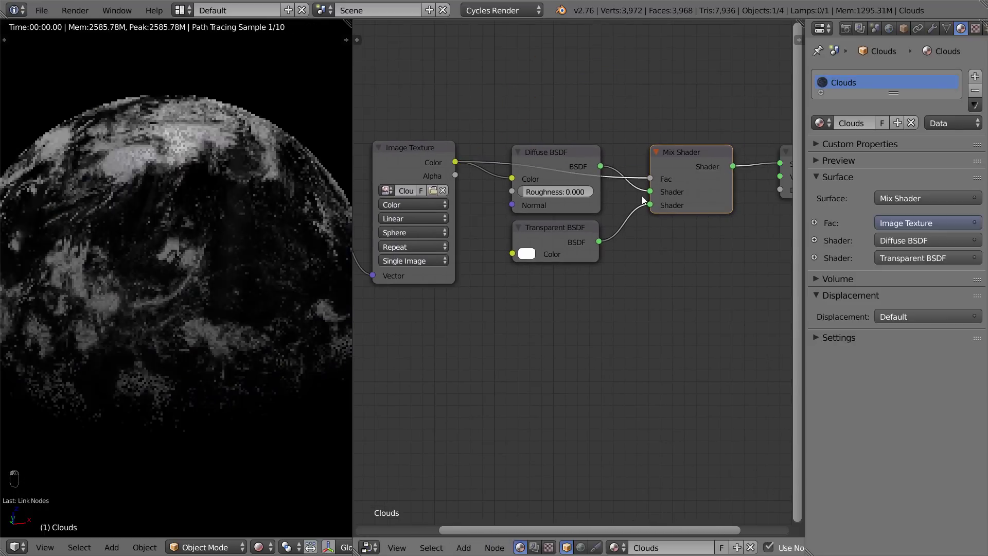
click(415, 205)
click(414, 176)
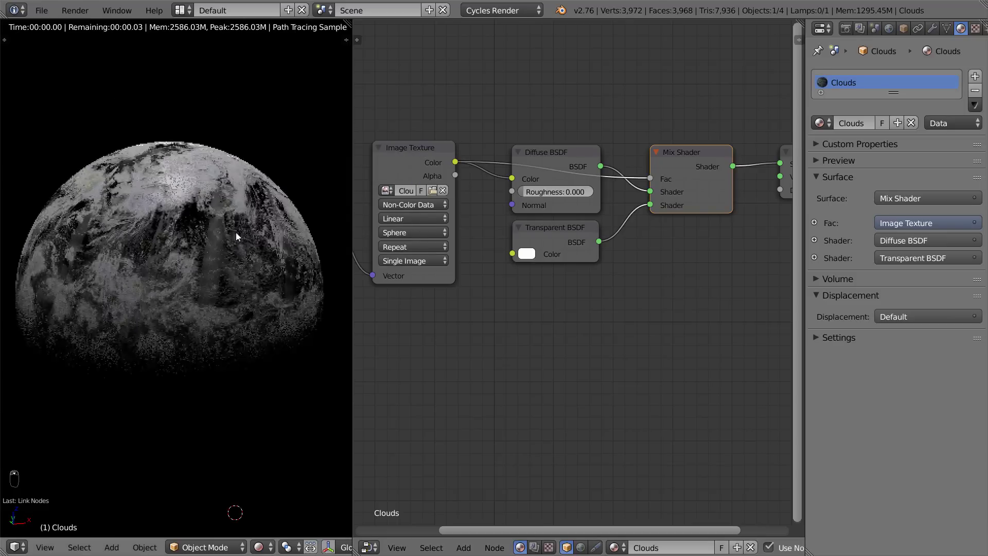
Swap the Mix Shader's inputs so the Transparent BSDF feeds the first Shader socket and the Diffuse BSDF the second
middle_drag(235, 232, 272, 276)
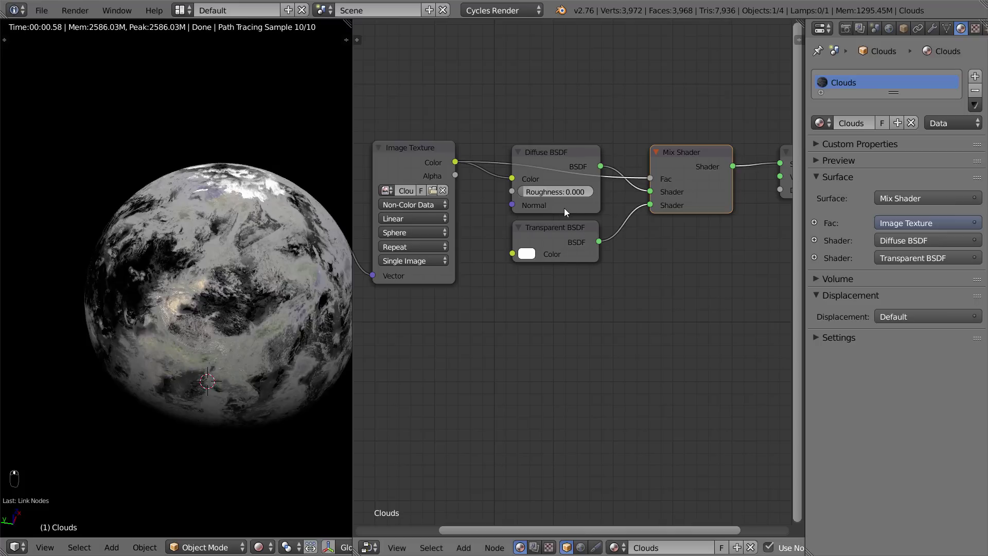
drag(650, 191, 655, 204)
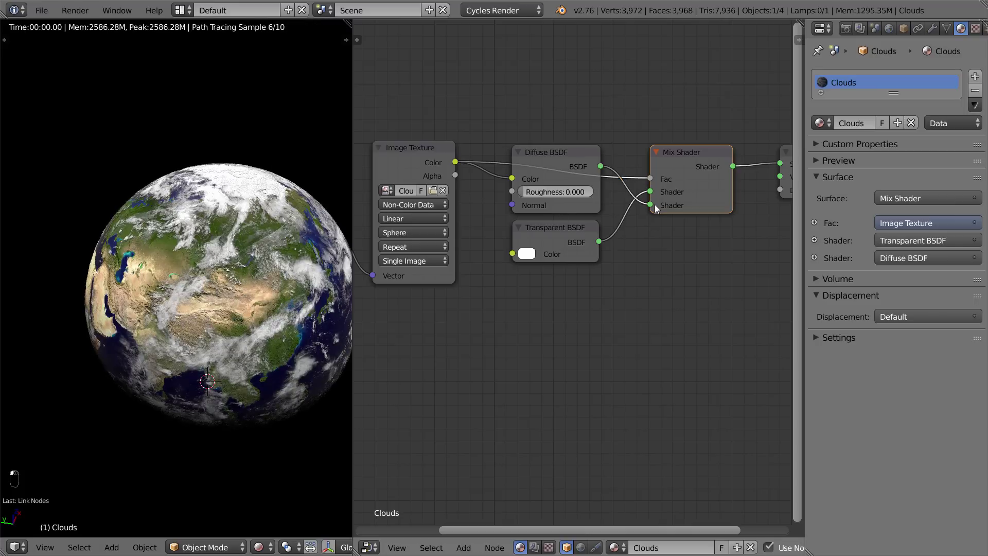
middle_drag(149, 255, 212, 246)
Examine the cloud layer on the rendered globe up close and from several angles
scroll(212, 246, up, 6)
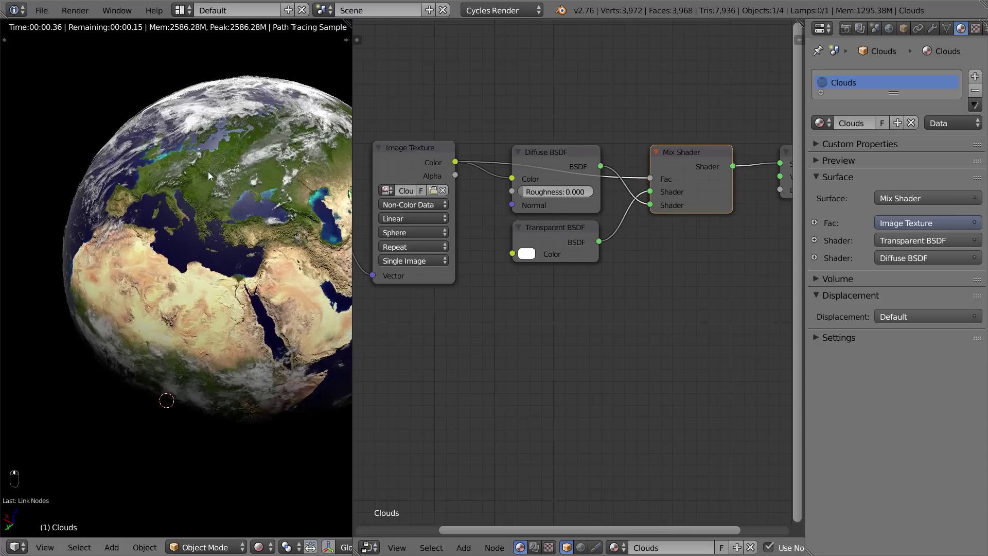
scroll(208, 170, up, 5)
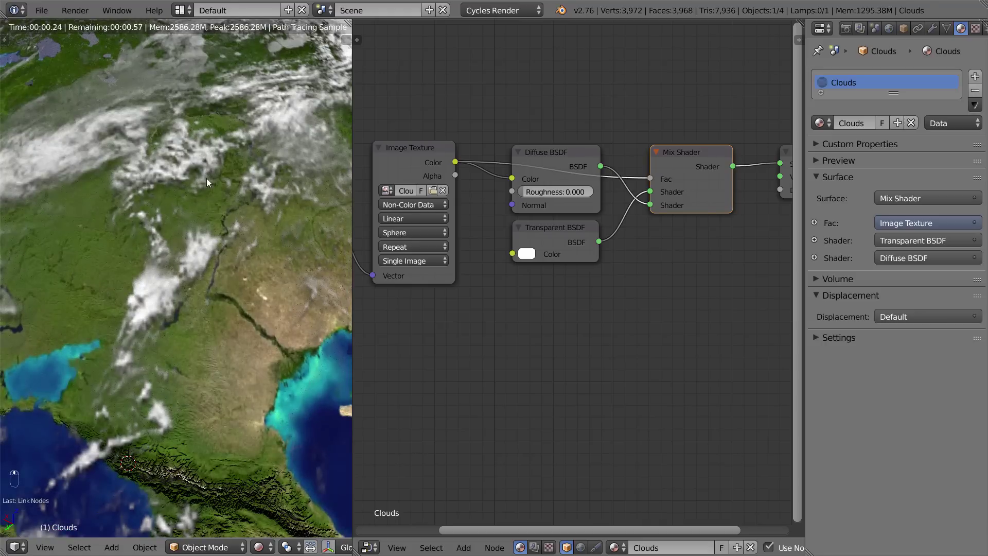
scroll(206, 191, down, 4)
mouse_move(208, 223)
middle_down()
mouse_move(199, 214)
mouse_move(217, 224)
middle_up()
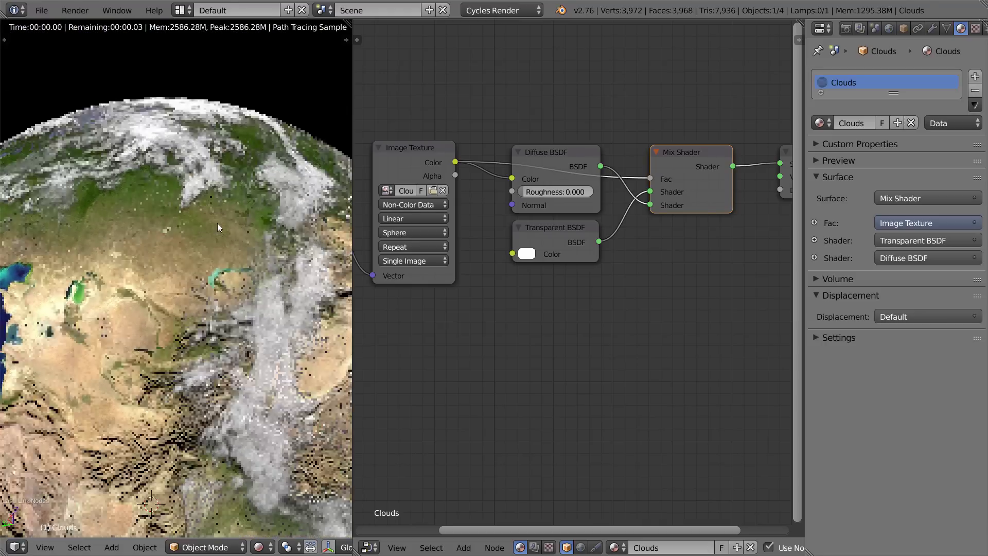
scroll(217, 223, up, 2)
scroll(229, 161, up, 4)
middle_drag(229, 161, 210, 219)
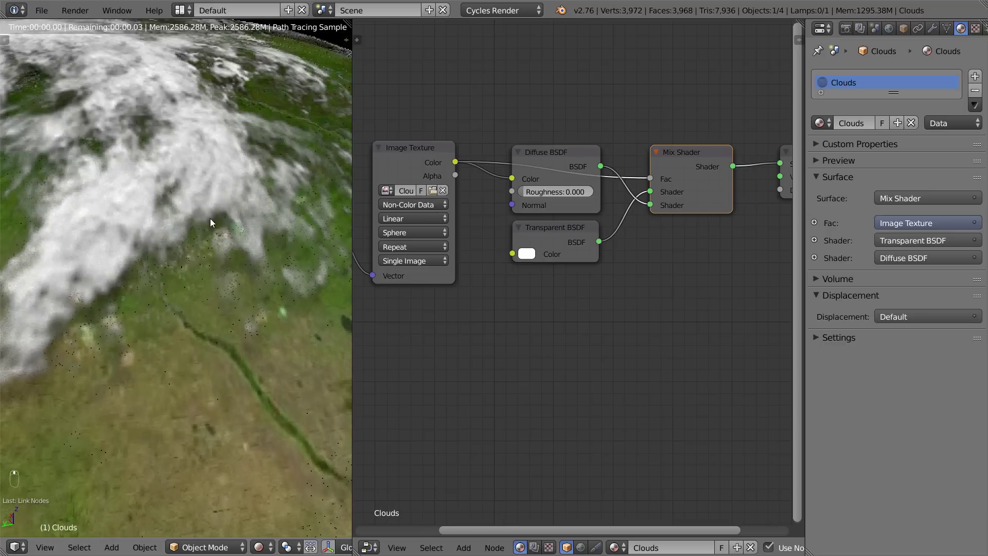
scroll(211, 208, up, 3)
scroll(211, 208, down, 5)
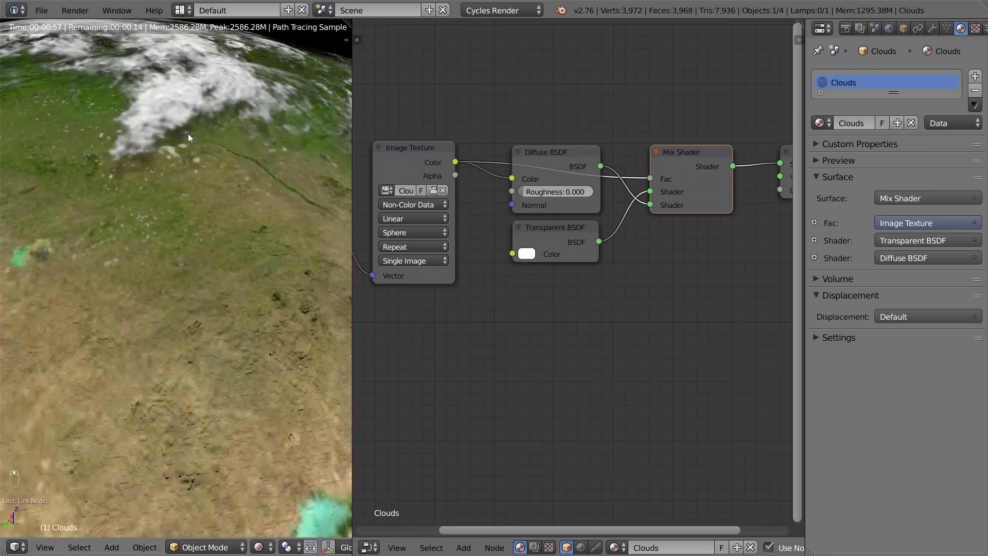
scroll(190, 181, down, 6)
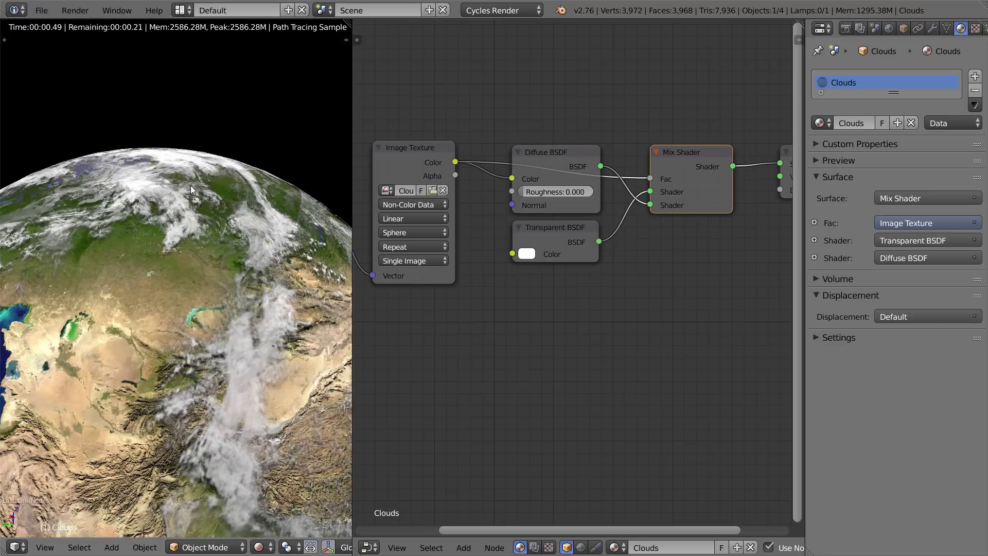
middle_drag(191, 186, 177, 205)
scroll(177, 205, up, 8)
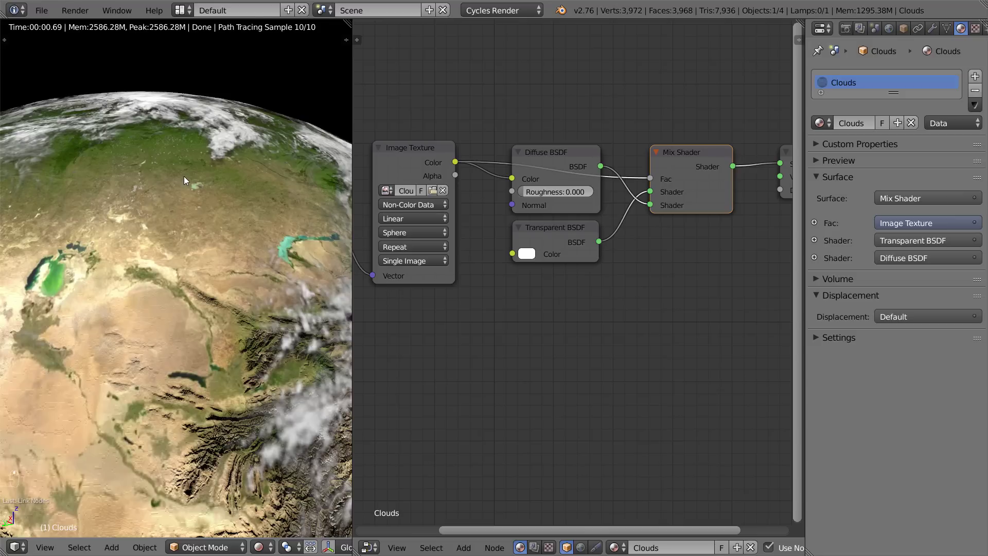
middle_drag(184, 176, 232, 243)
scroll(198, 168, down, 4)
scroll(191, 171, down, 5)
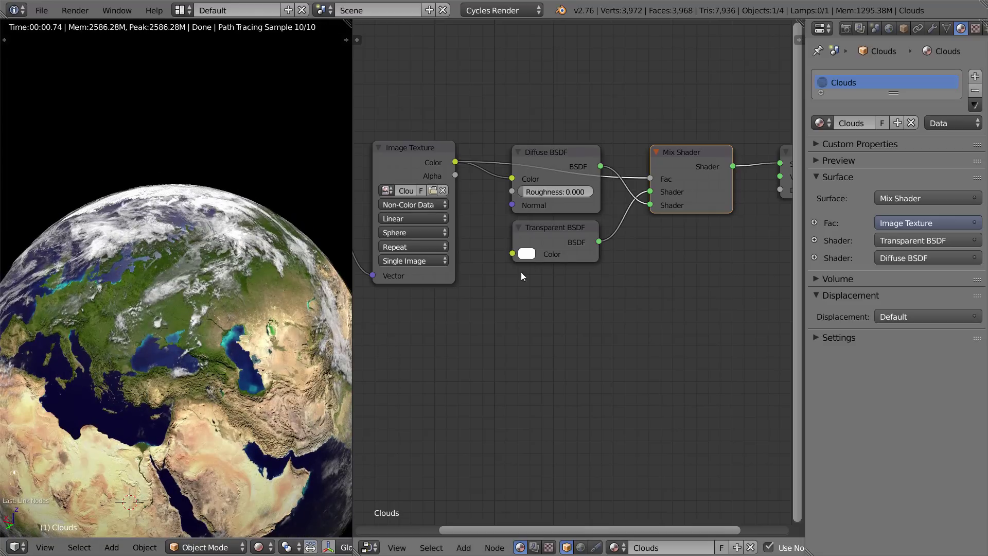
middle_drag(523, 276, 549, 274)
scroll(222, 268, up, 4)
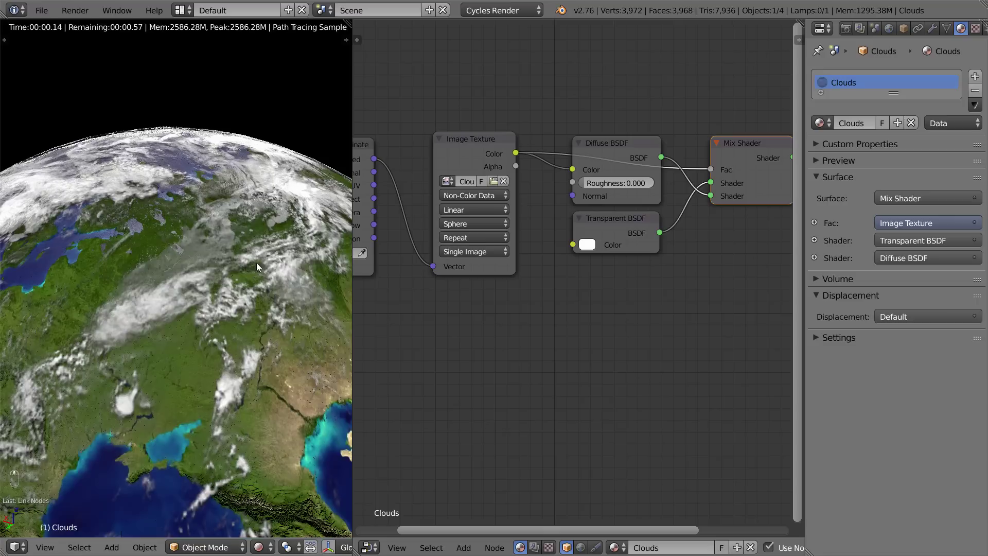
Review the finished cloud node chain and inspect the transparent cloud cover over the globe from near and far
scroll(208, 289, up, 2)
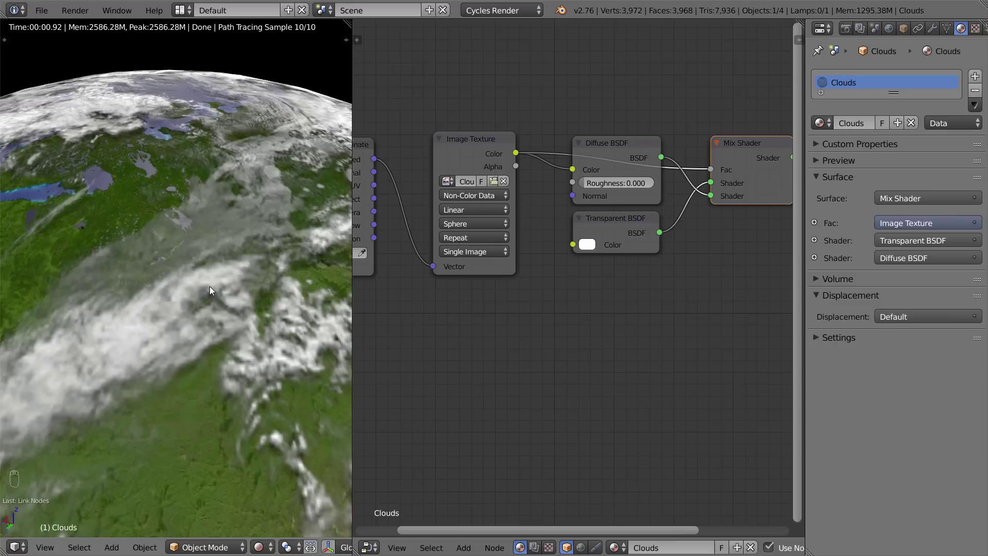
scroll(537, 297, down, 2)
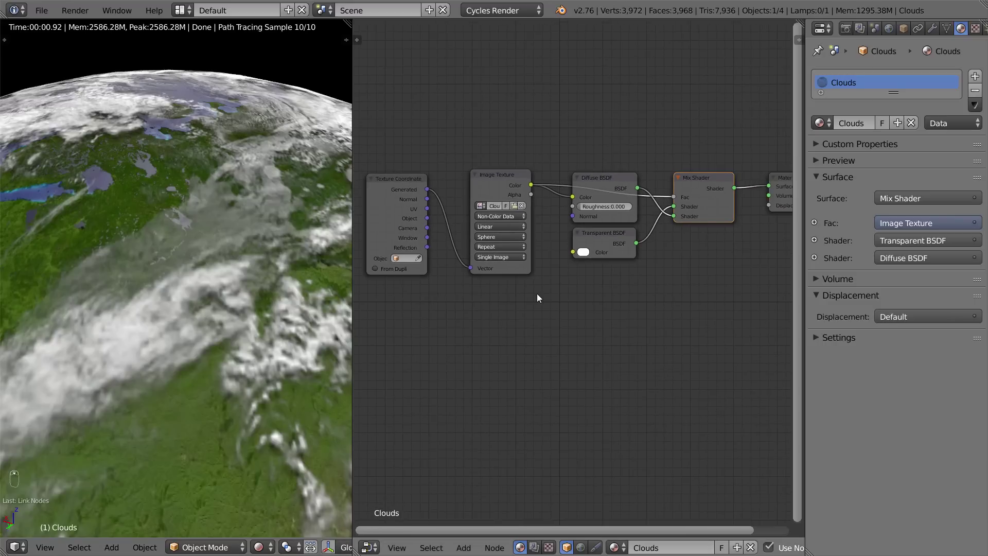
scroll(391, 303, down, 1)
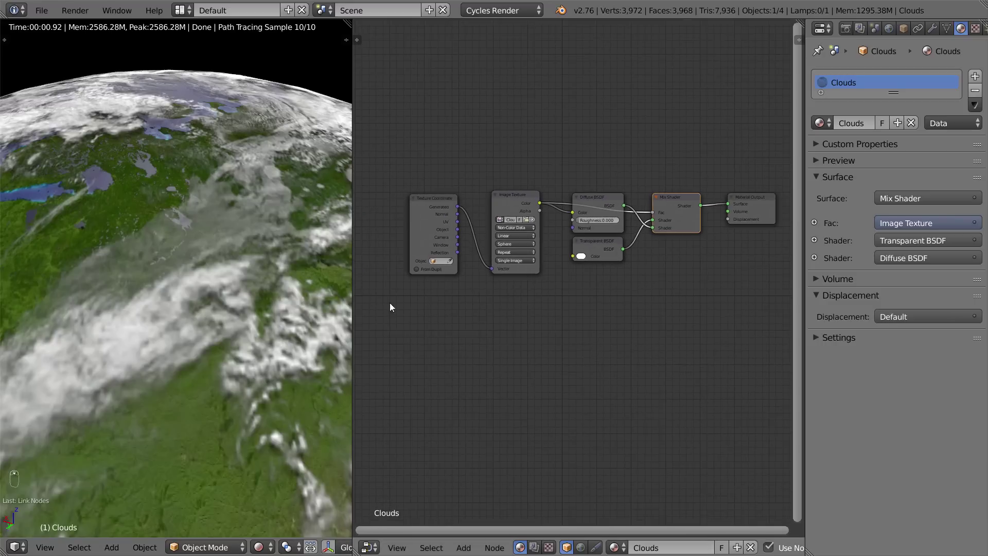
scroll(590, 245, up, 3)
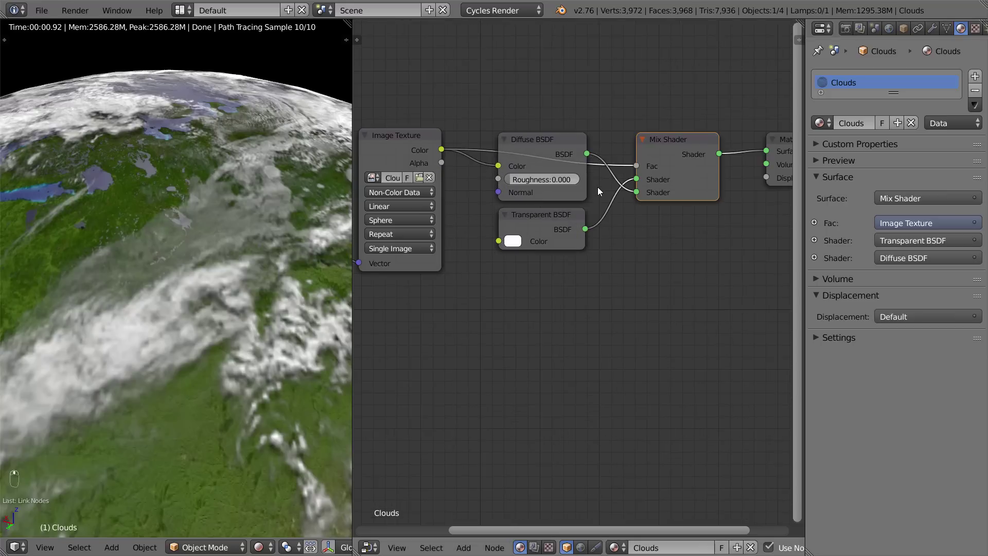
scroll(542, 216, down, 2)
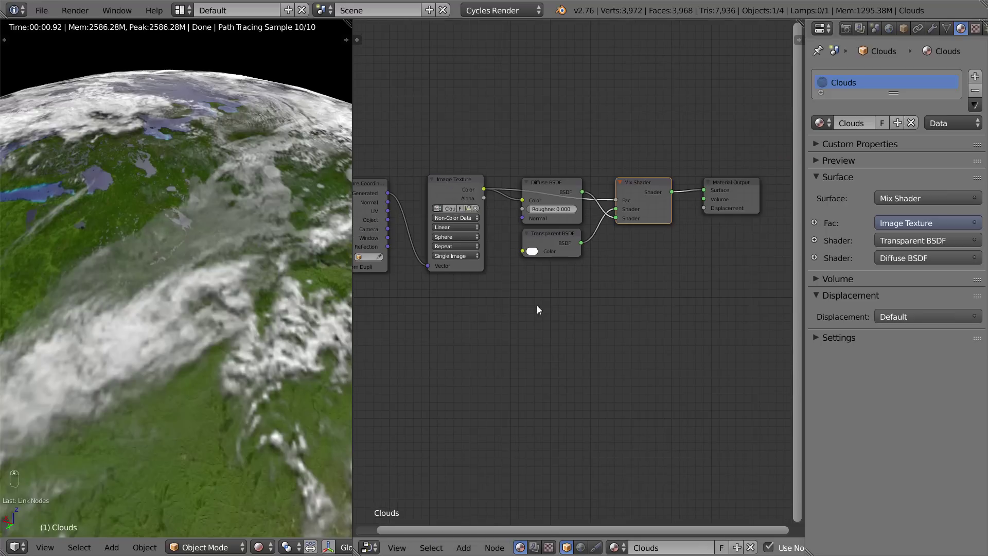
scroll(254, 261, down, 5)
middle_drag(242, 265, 279, 254)
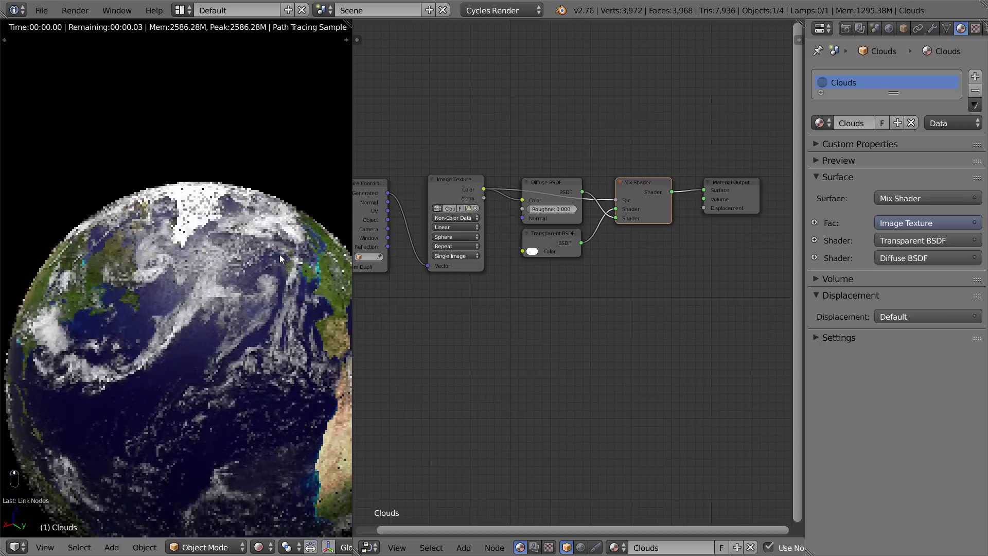
scroll(280, 254, up, 3)
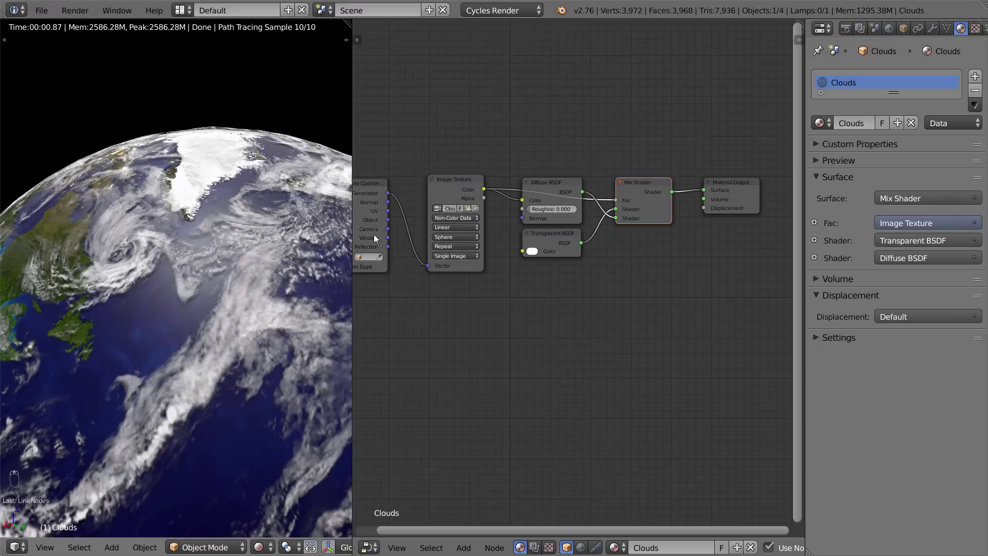
Add a Bump node to the Clouds material, placing it beneath the Image Texture and Transparent BSDF nodes
scroll(502, 207, up, 5)
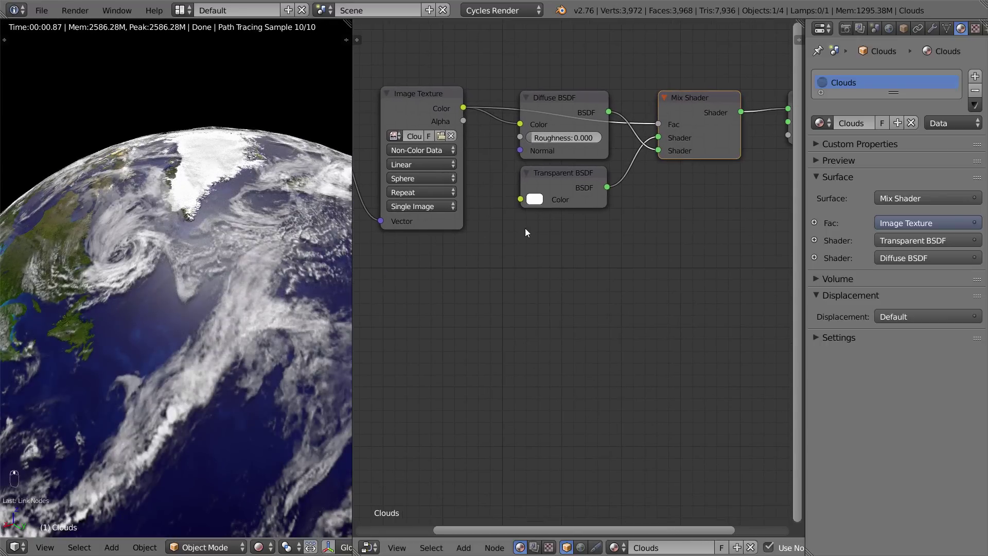
key(shift+a)
mouse_move(512, 263)
click(585, 287)
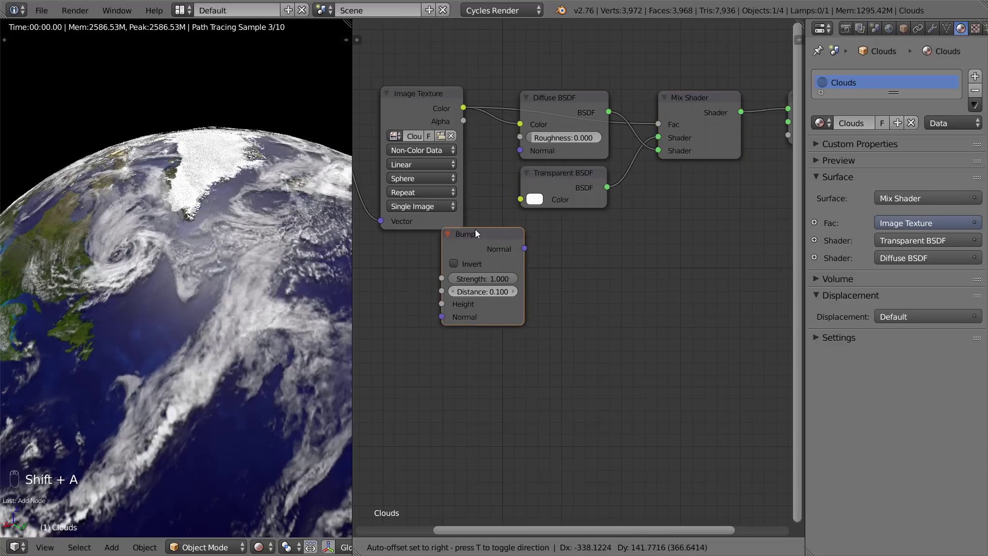
click(474, 233)
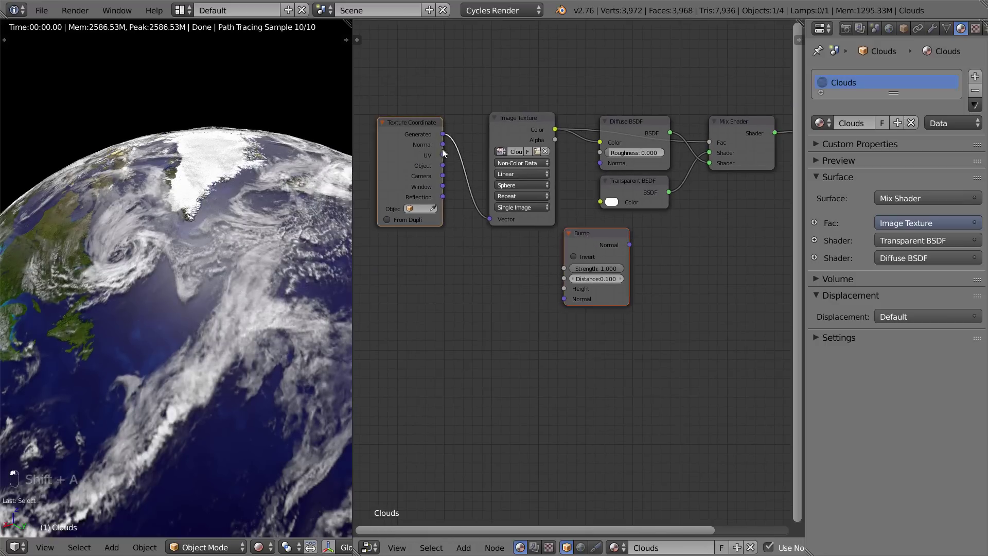
Move the Texture Coordinate and Image Texture nodes away from the shaders and place the Bump node in the gap
click(501, 142)
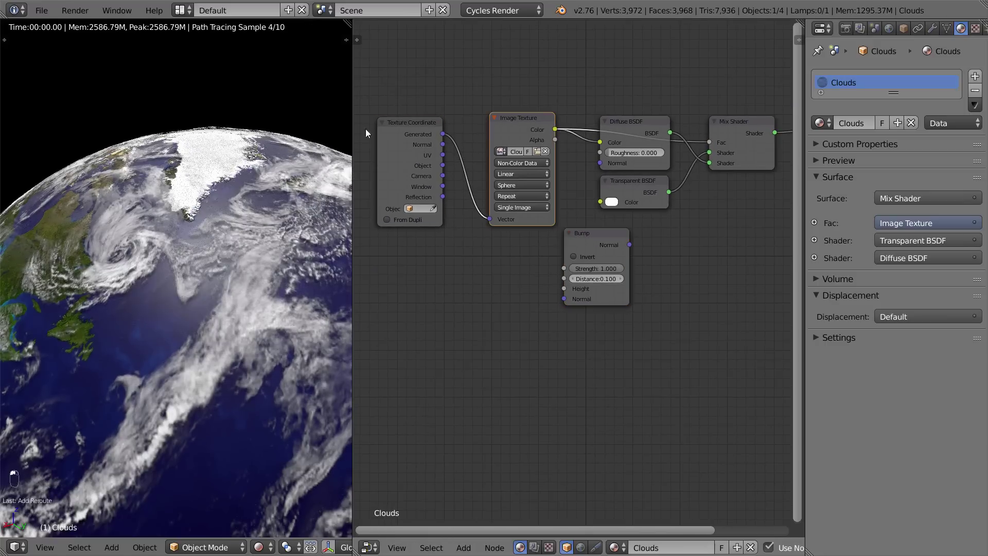
shift+click(392, 135)
click(581, 235)
shift+click(510, 142)
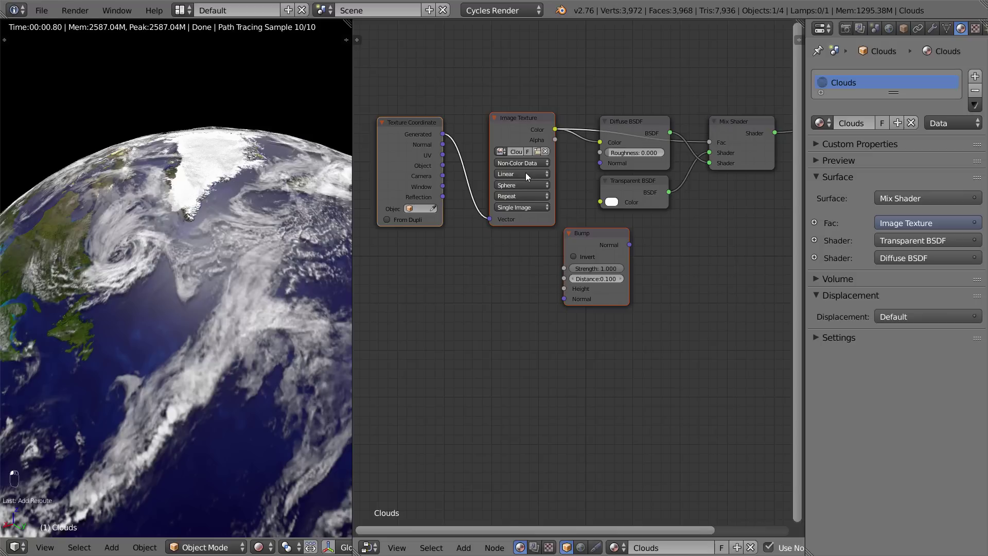
key(g)
click(422, 192)
scroll(421, 192, up, 4)
click(481, 244)
key(g)
click(561, 129)
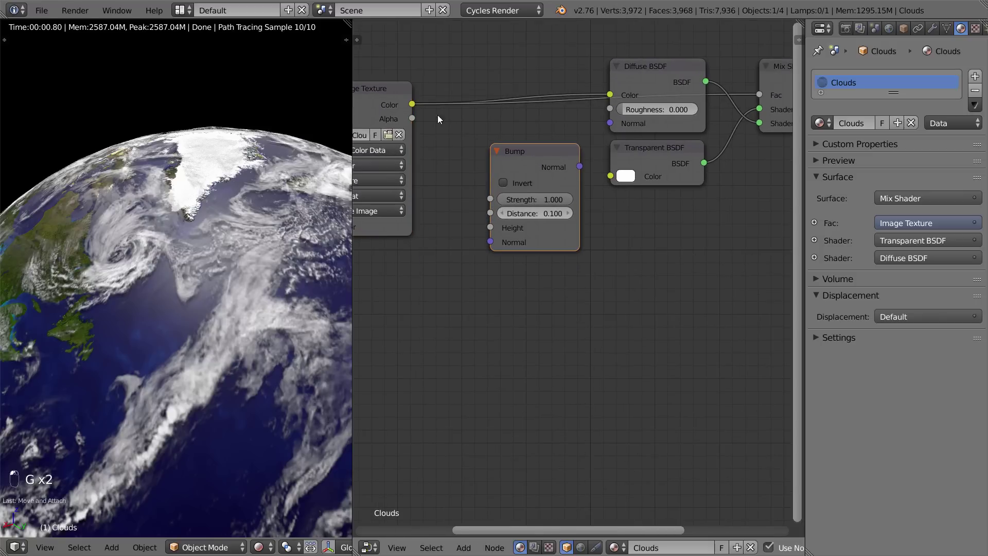
Link the Image Texture's Color to the Bump node's Height, and the Bump's Normal output to the Diffuse BSDF's Normal input
drag(412, 105, 447, 158)
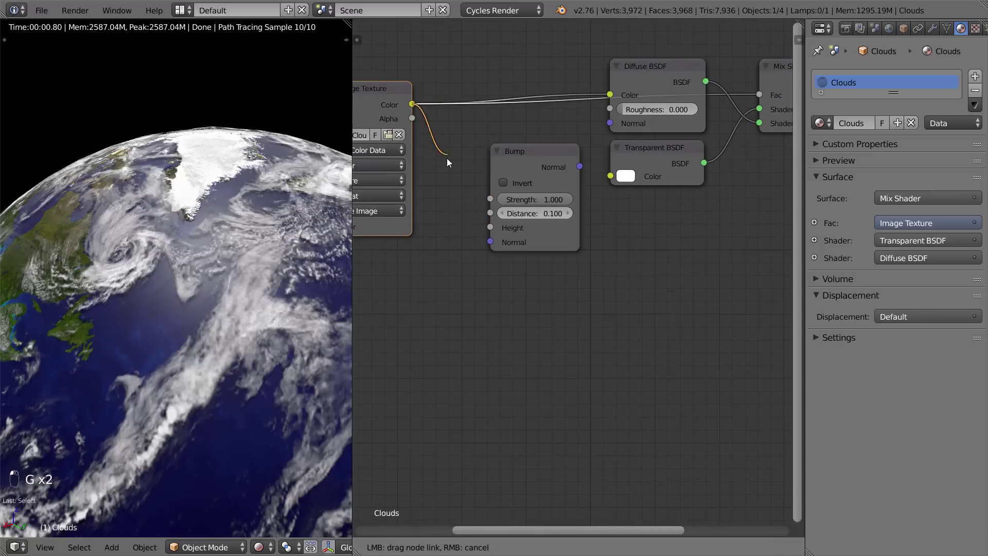
drag(476, 212, 547, 238)
scroll(489, 138, down, 2)
click(578, 181)
key(g)
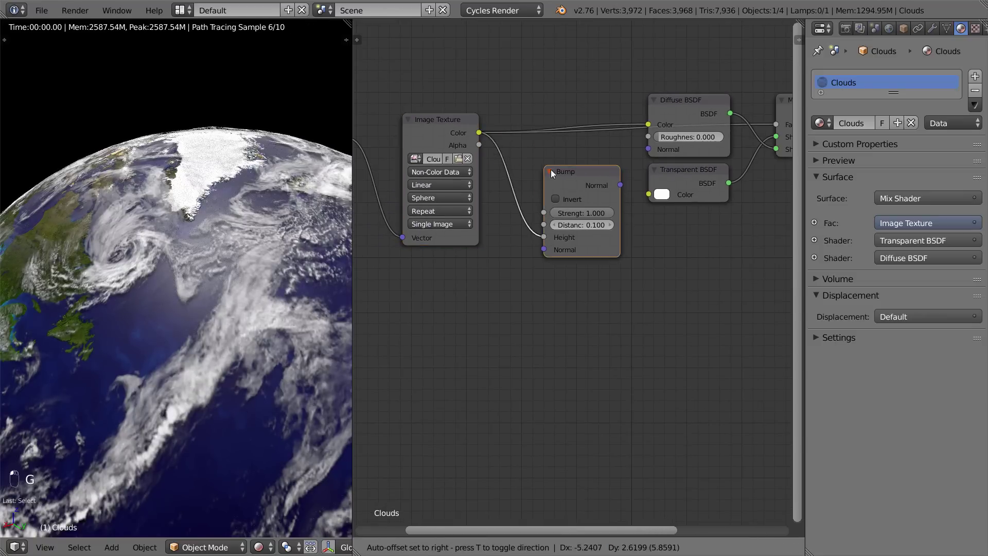
click(545, 169)
drag(589, 177, 649, 148)
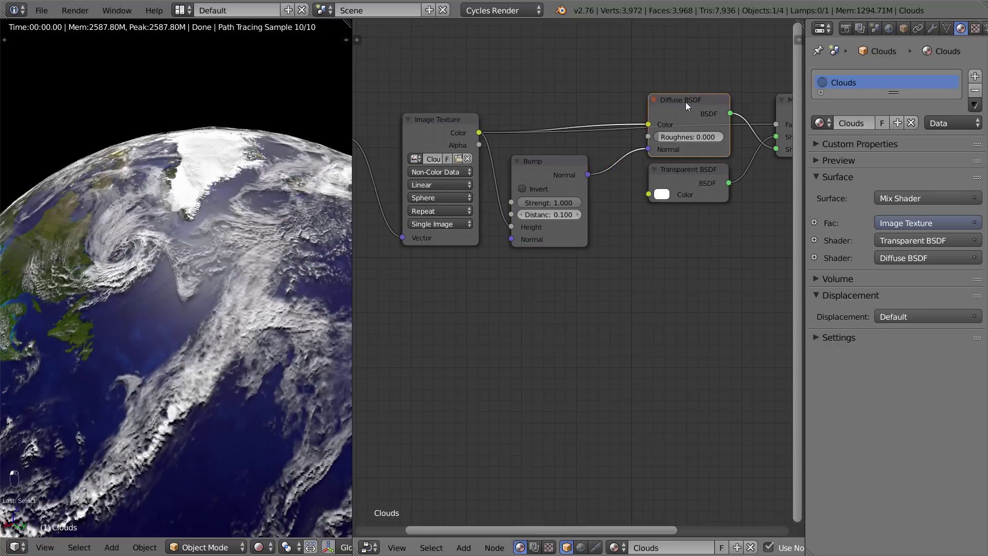
drag(685, 102, 688, 104)
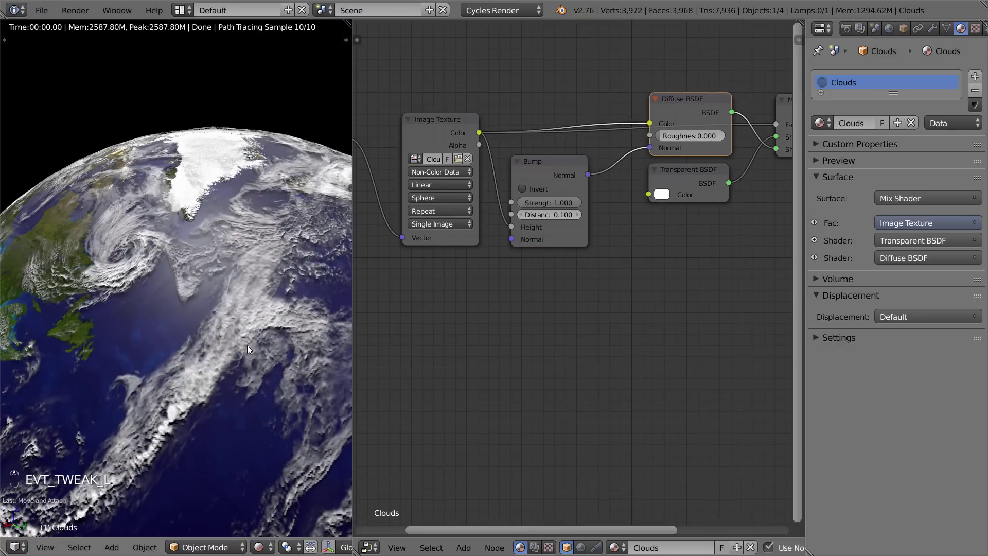
Inspect the bump relief on the clouds over different regions of the globe, both close up and from farther away
middle_drag(247, 344, 147, 302)
scroll(245, 319, up, 5)
scroll(246, 319, down, 5)
scroll(193, 307, up, 5)
scroll(193, 307, down, 5)
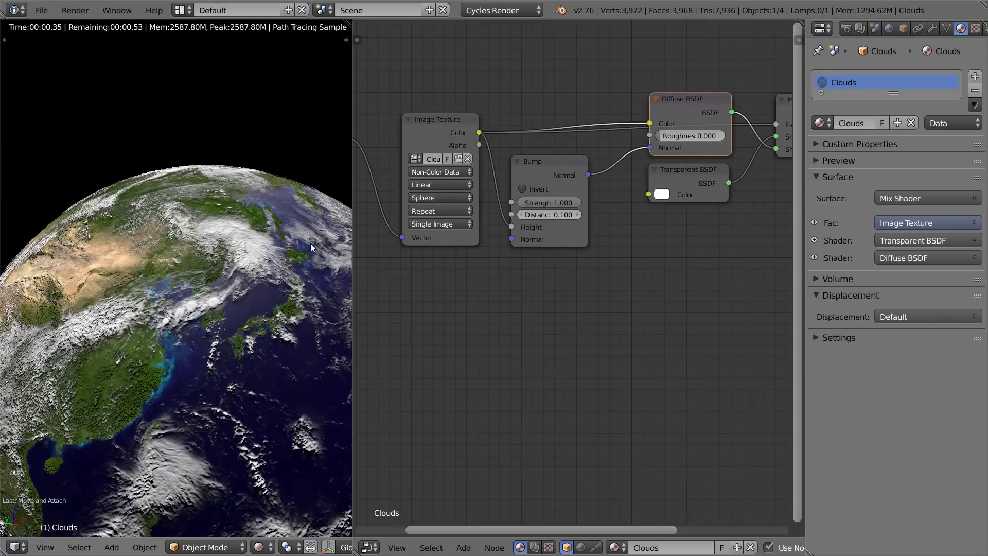
middle_drag(160, 341, 208, 316)
scroll(207, 317, up, 5)
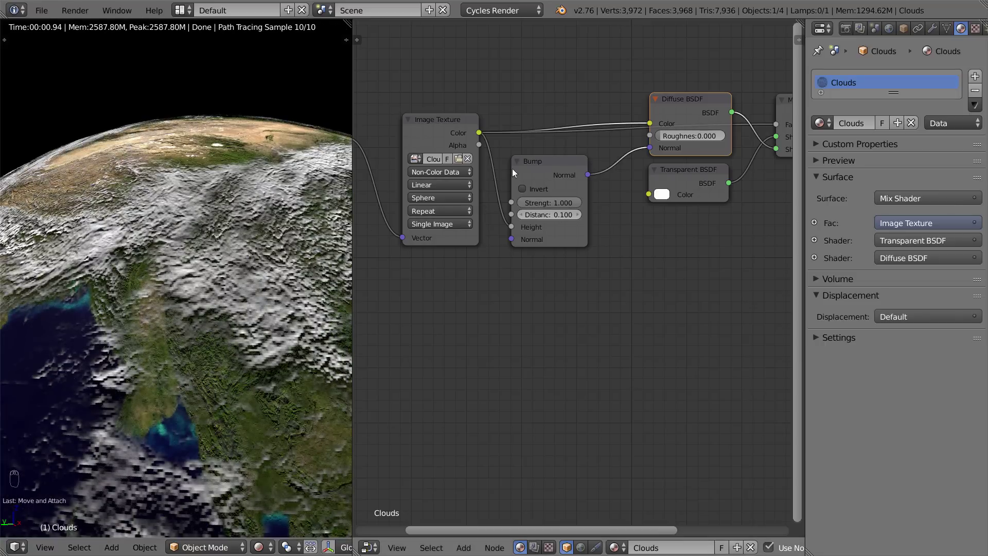
Try the Bump node's Distance at 0.320, and reduce it to 0.070 for softer cloud relief
mouse_move(569, 203)
mouse_down()
mouse_move(522, 203)
mouse_move(570, 203)
mouse_up()
scroll(576, 235, up, 5)
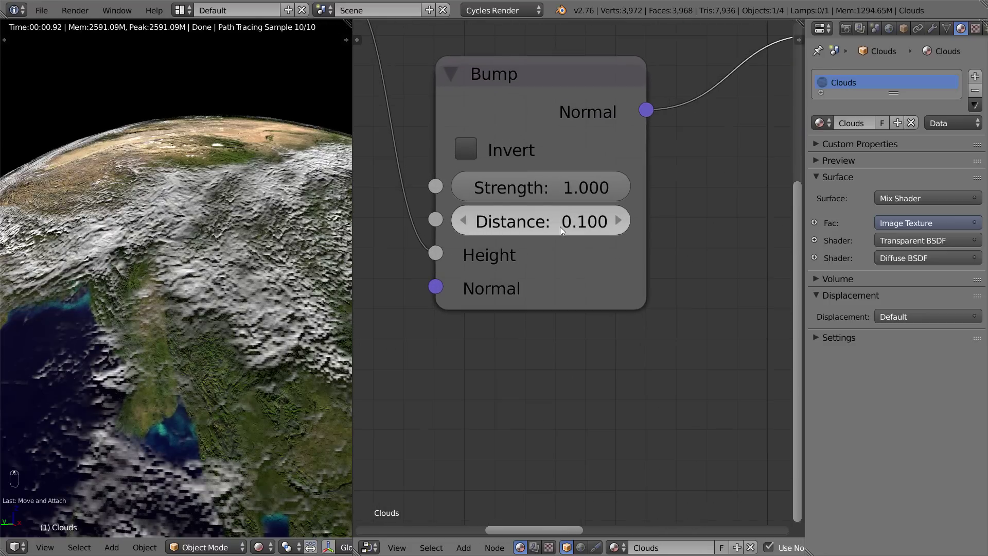
mouse_move(561, 227)
mouse_down()
mouse_move(613, 227)
mouse_move(561, 227)
mouse_up()
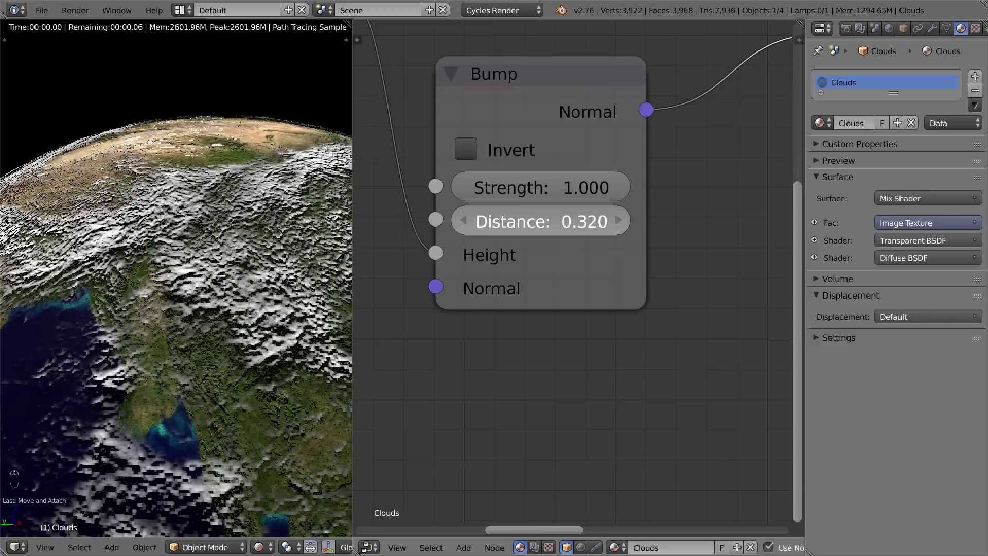
drag(561, 227, 457, 227)
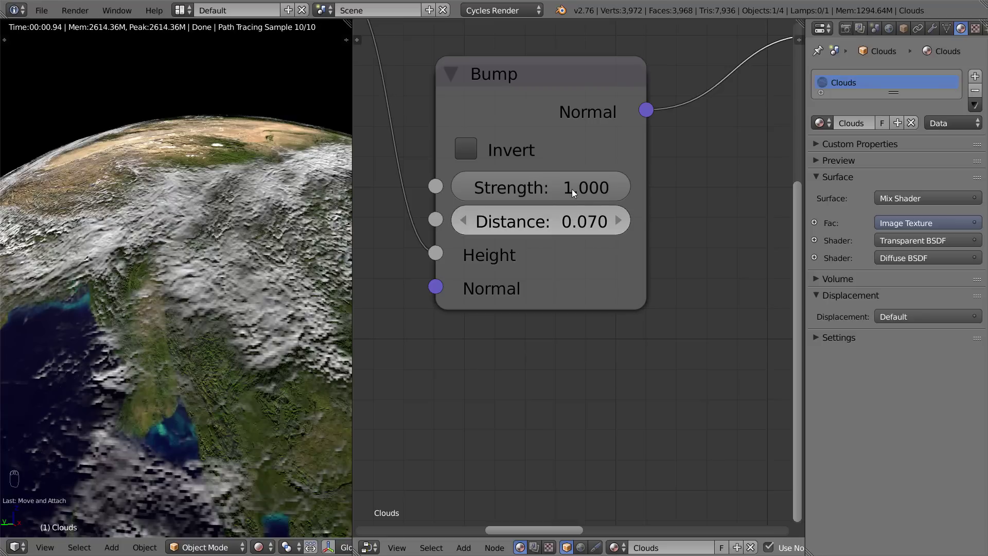
Try a Strength of 2 on the clouds' Bump node
drag(572, 189, 609, 194)
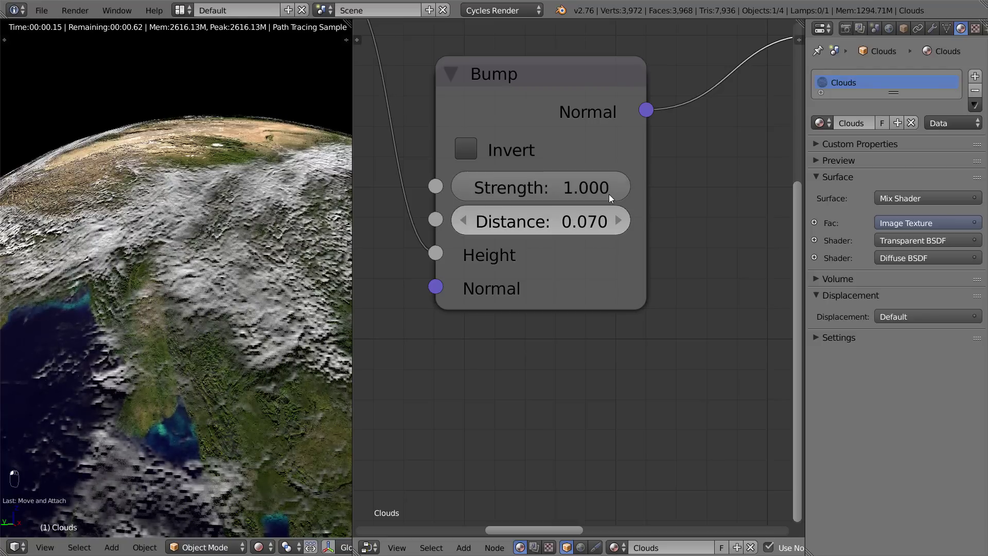
click(610, 194)
text(2)
key(Return)
Set the clouds' Bump node to a Distance of 0.040 and a Strength of 1
mouse_move(528, 226)
mouse_down()
mouse_move(504, 226)
mouse_move(515, 227)
mouse_up()
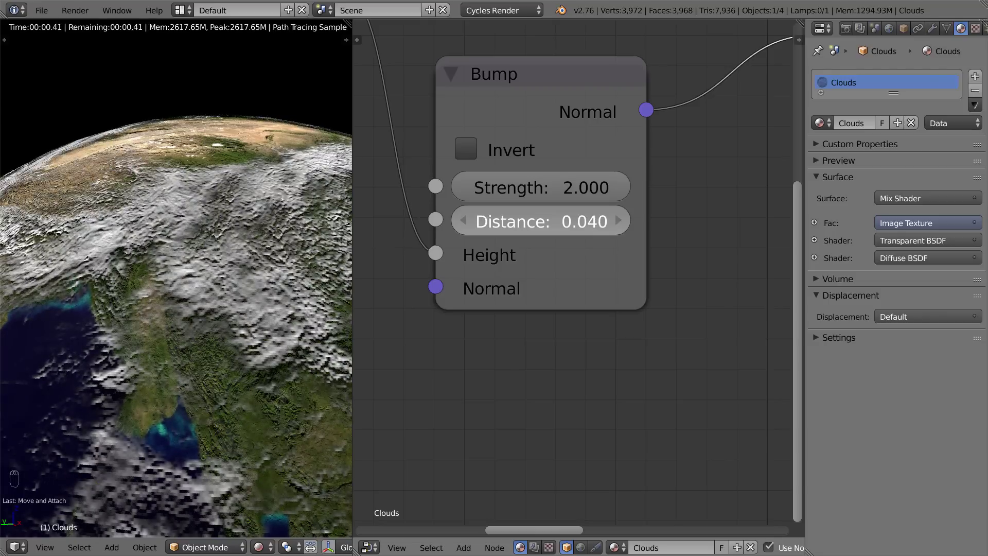
click(554, 192)
text(1)
key(Return)
Orbit around the globe to check the softened cloud relief on its lit side and near the shadow edge
scroll(243, 266, down, 3)
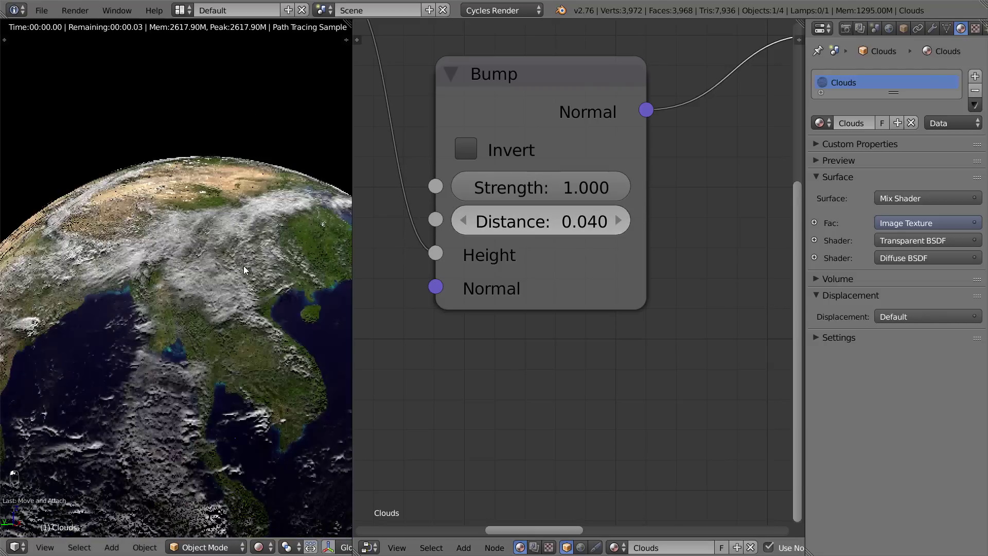
middle_drag(168, 304, 108, 280)
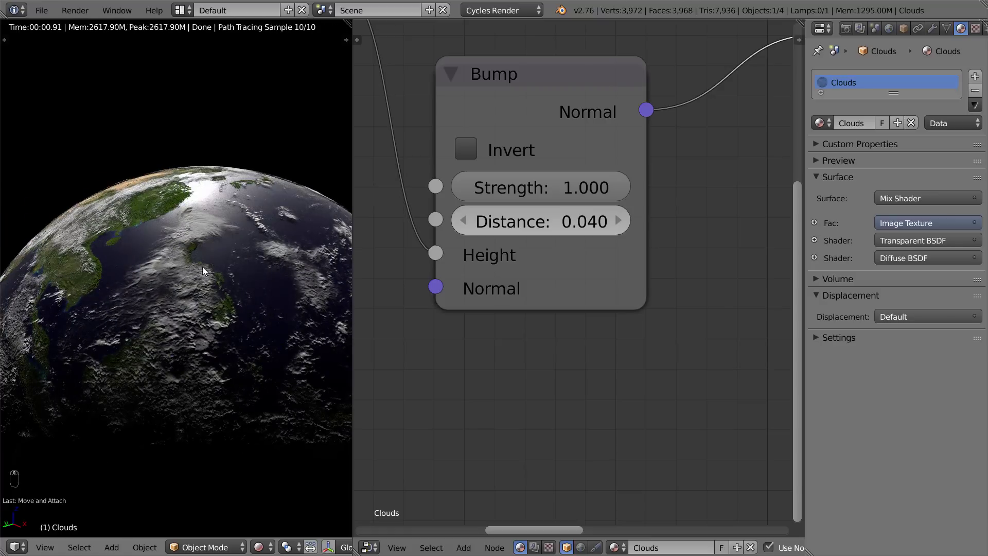
middle_drag(202, 266, 138, 266)
middle_drag(233, 294, 204, 287)
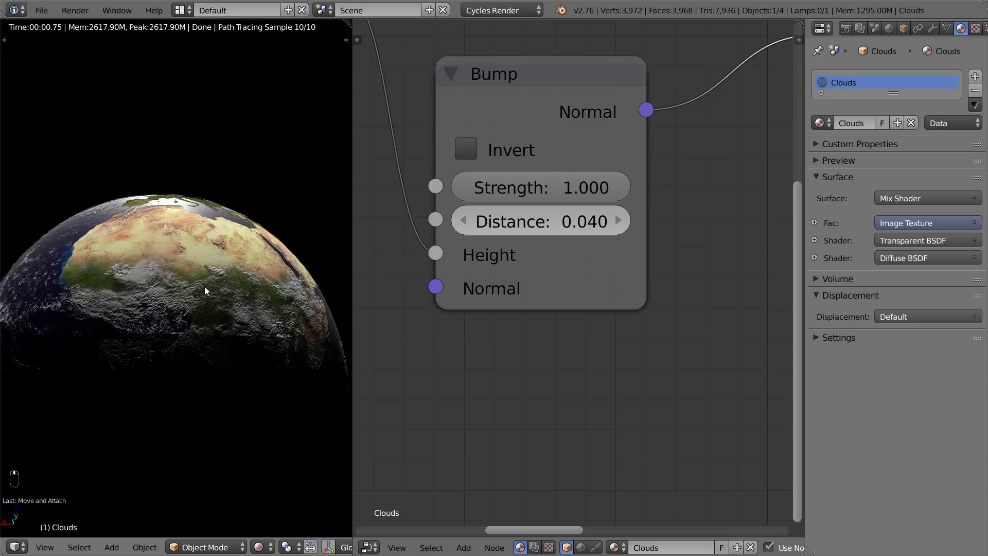
Select the outer Clouds sphere and switch the viewport to wireframe display
scroll(205, 286, up, 3)
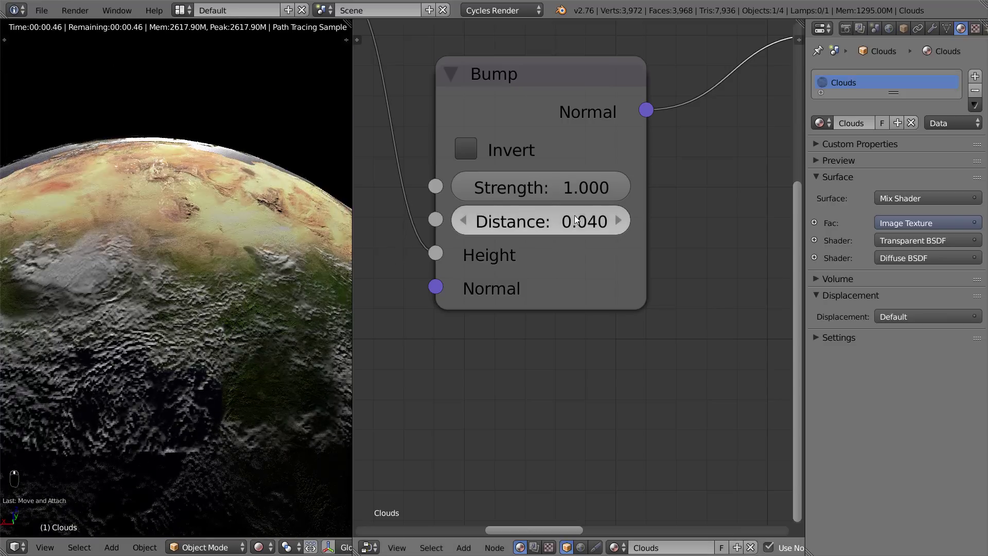
scroll(189, 292, down, 3)
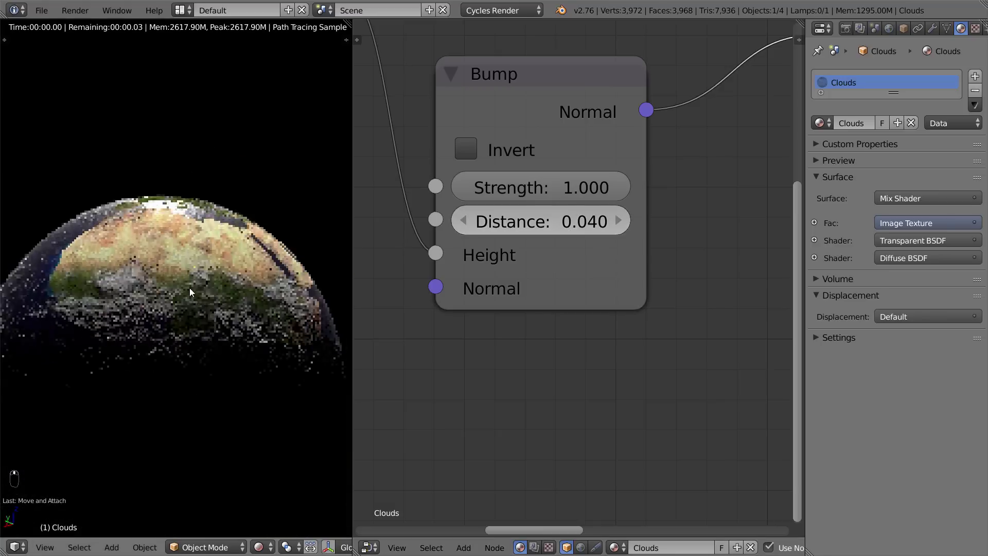
middle_drag(189, 291, 206, 317)
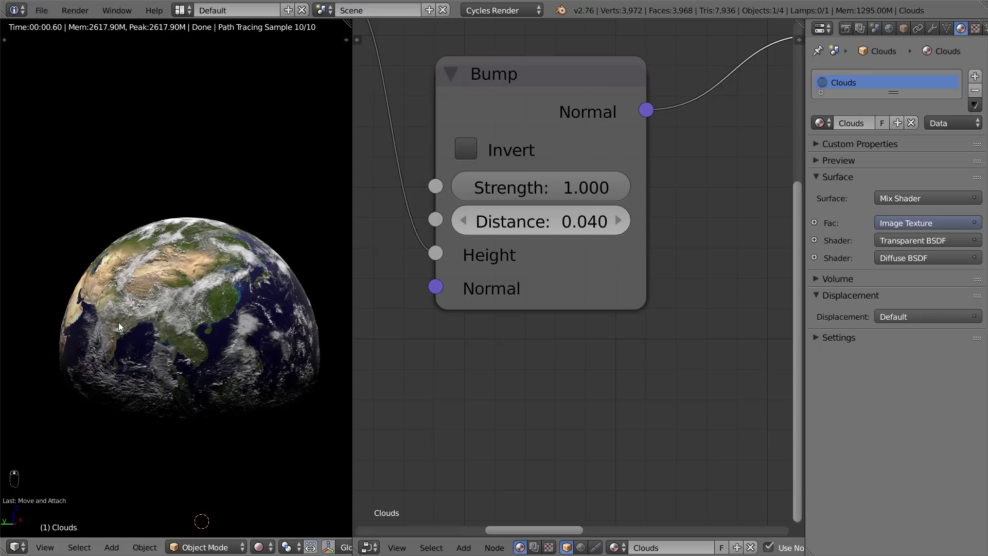
scroll(208, 267, up, 1)
right_click(208, 267)
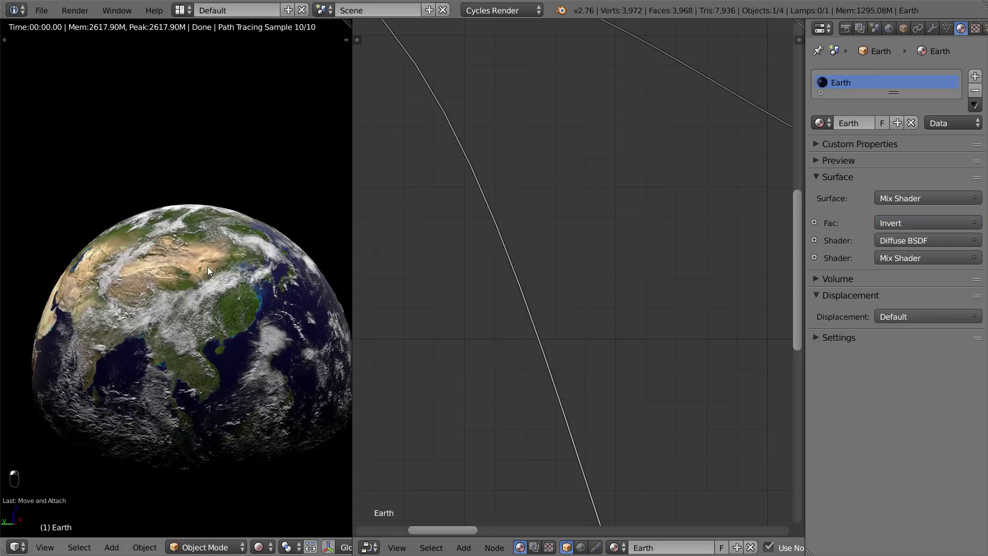
right_click(208, 266)
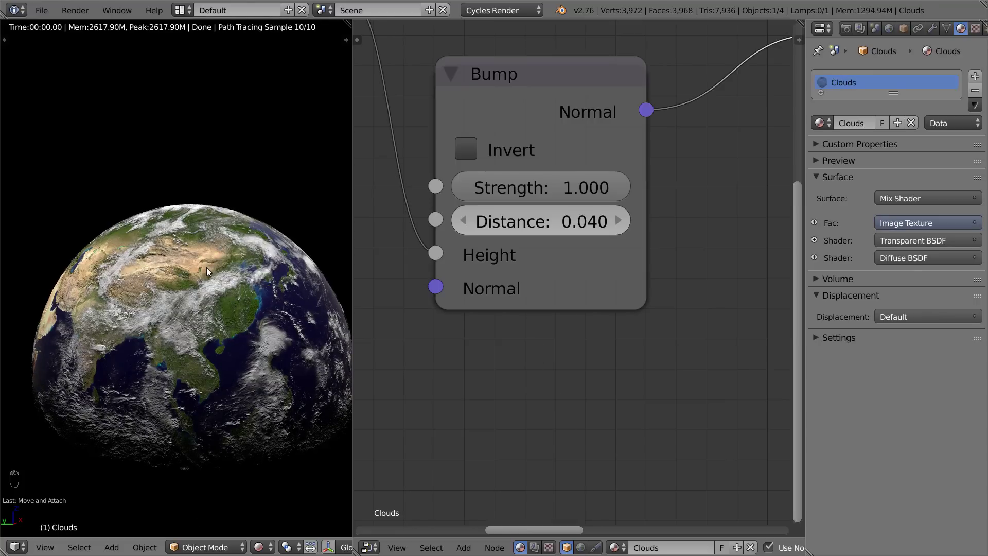
key(z)
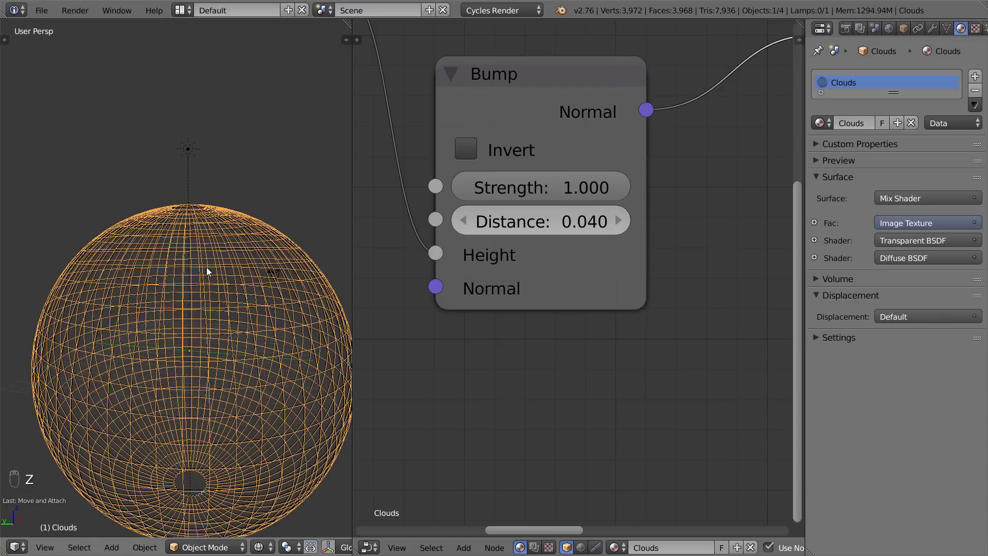
scroll(195, 249, up, 2)
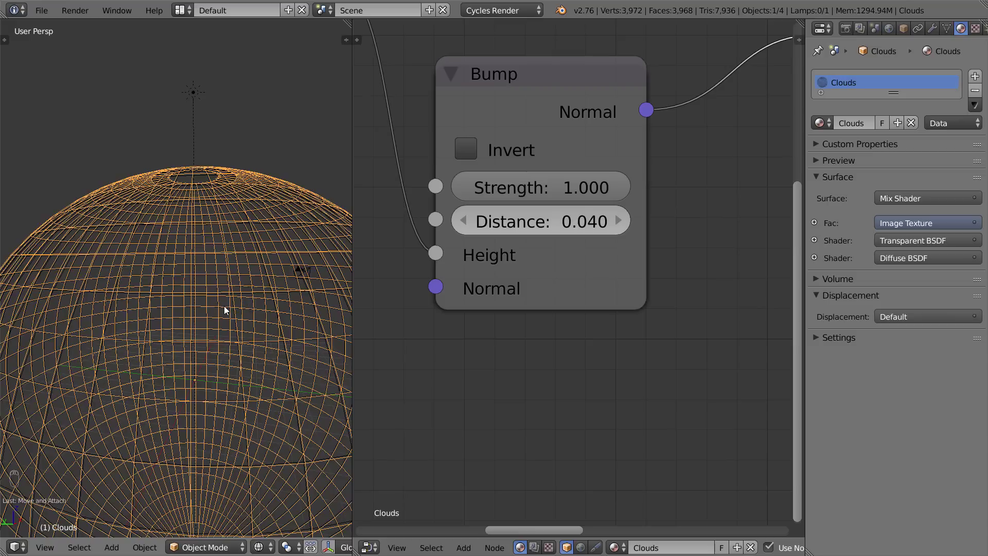
Duplicate the Clouds sphere in place and scale the copy up very slightly
key(shift+d)
right_click(240, 216)
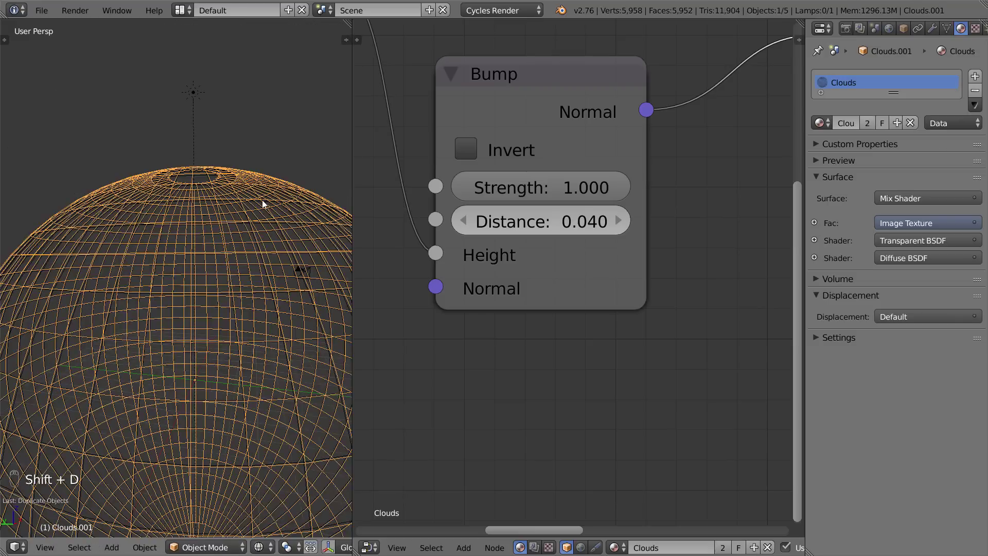
text(s)
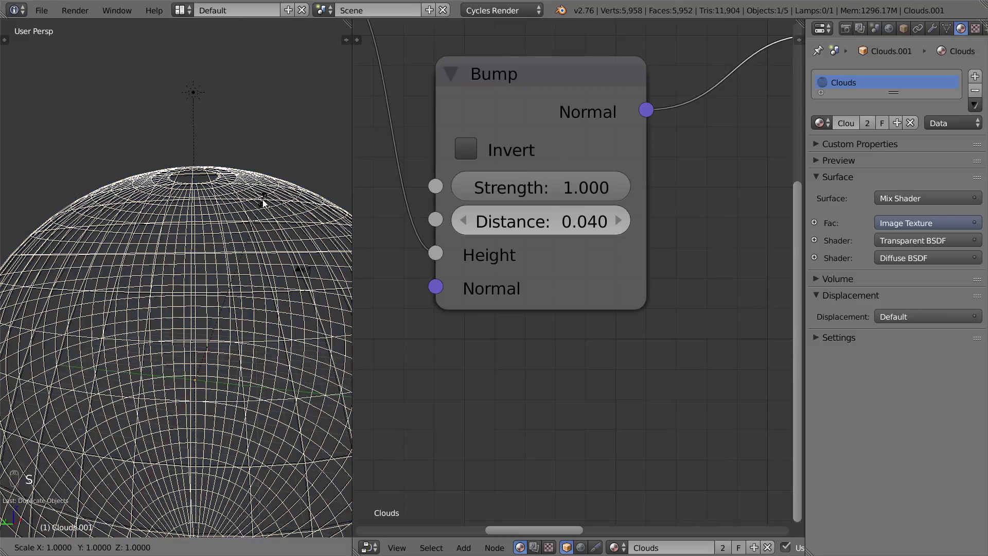
text(1.00)
key(Return)
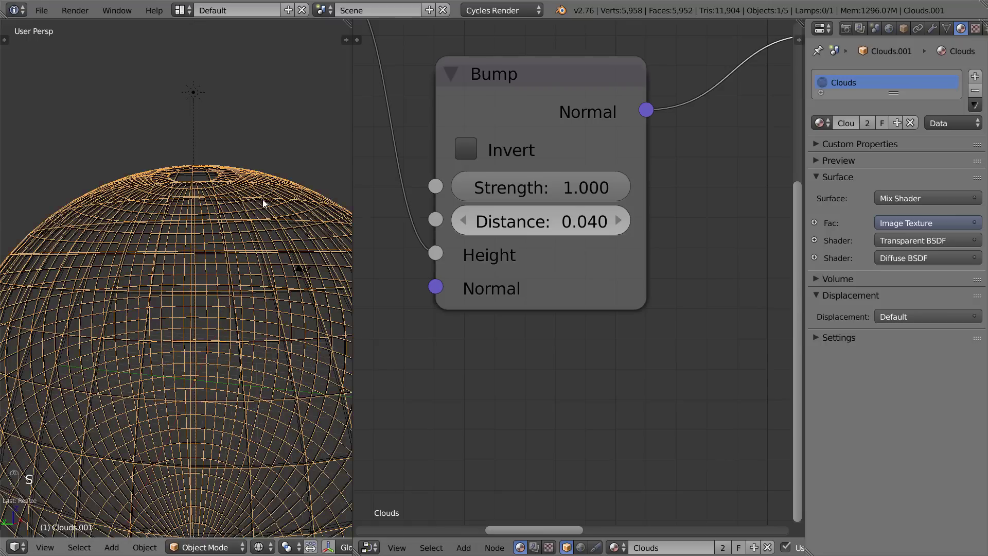
Apply the scale on the duplicated sphere, then on all three concentric spheres together
scroll(271, 199, up, 1)
key(ctrl+a)
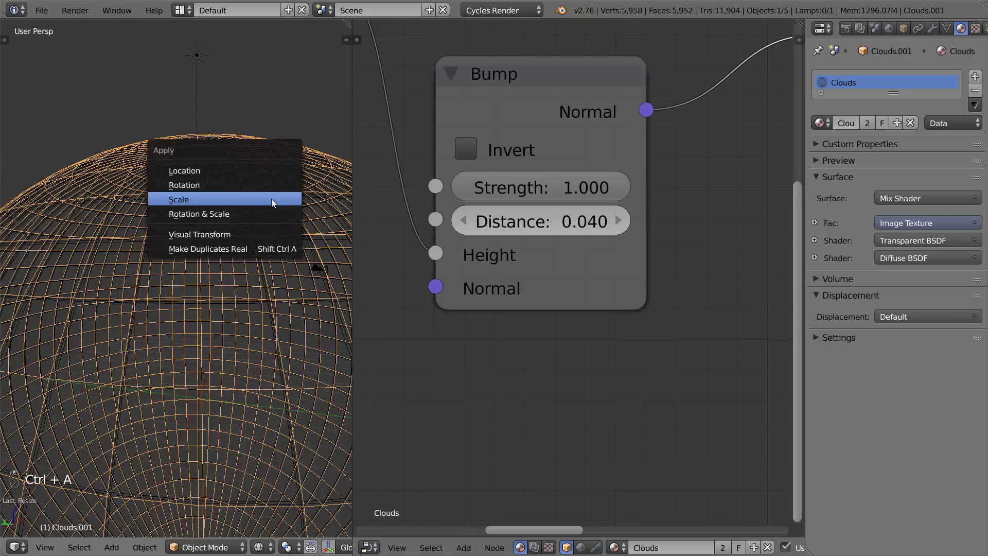
click(271, 199)
key(b)
drag(251, 119, 273, 156)
key(ctrl+a)
click(274, 174)
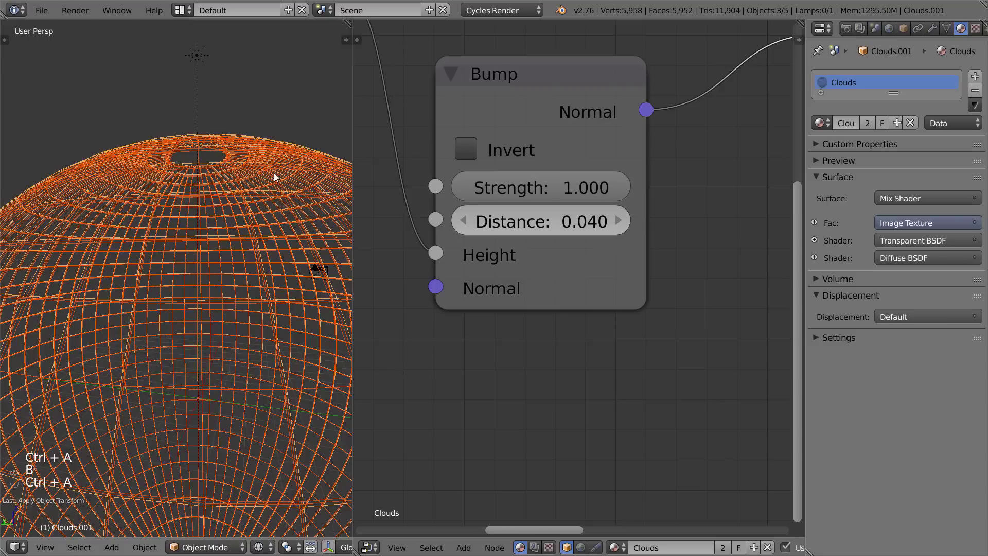
Check the scale and other transform values of the selected spheres
shift+middle_drag(77, 189, 114, 191)
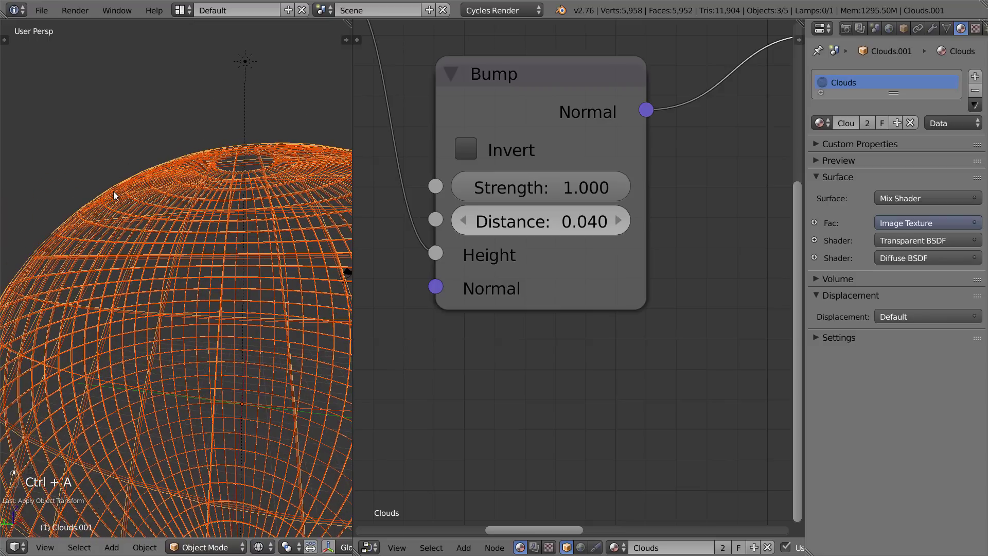
click(553, 122)
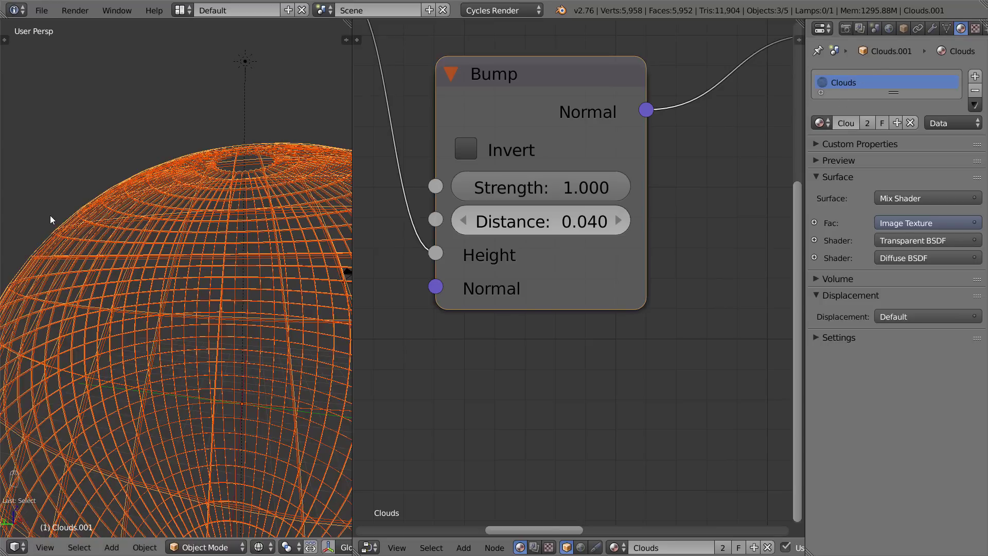
scroll(83, 285, down, 1)
key(n)
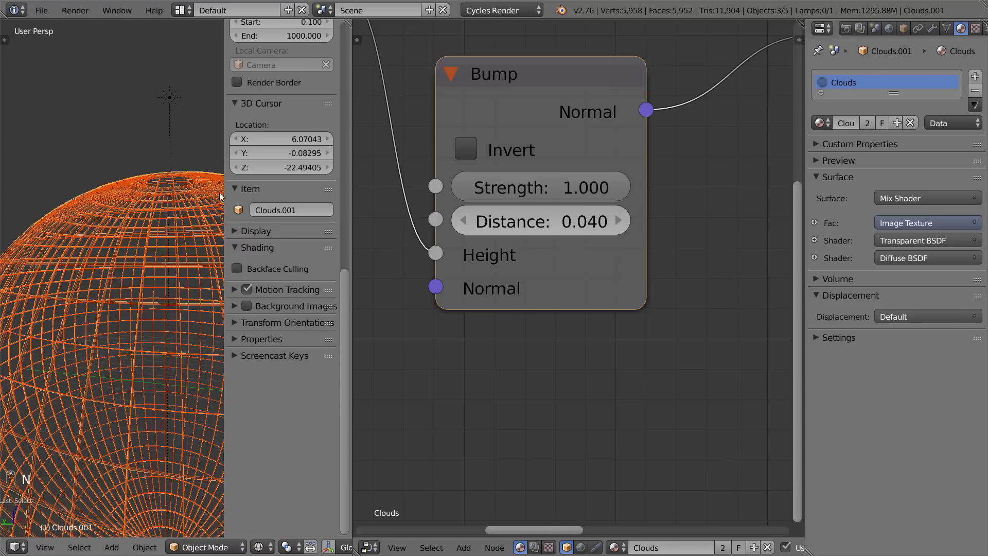
scroll(285, 200, up, 10)
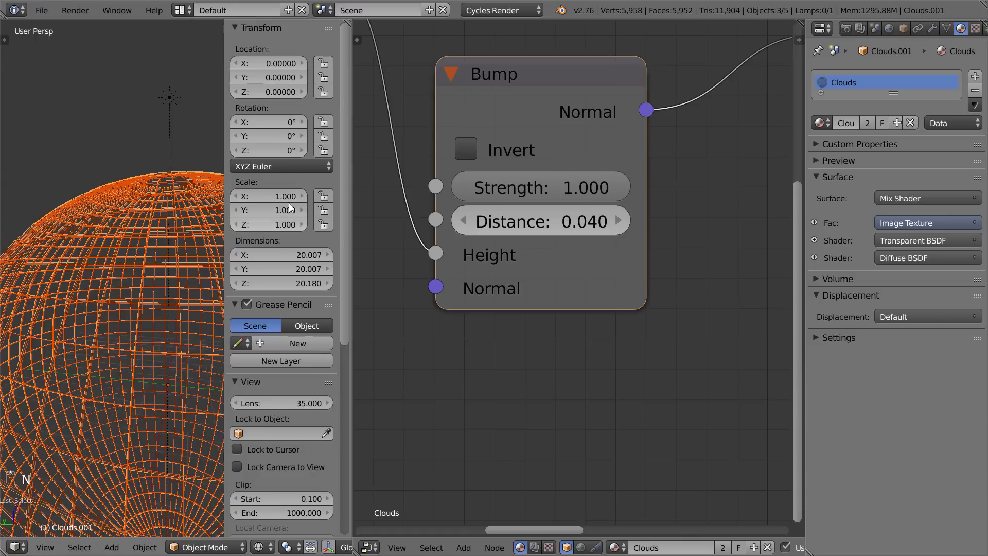
key(n)
Select the duplicated outermost sphere and rename the object to Atmo
right_click(170, 188)
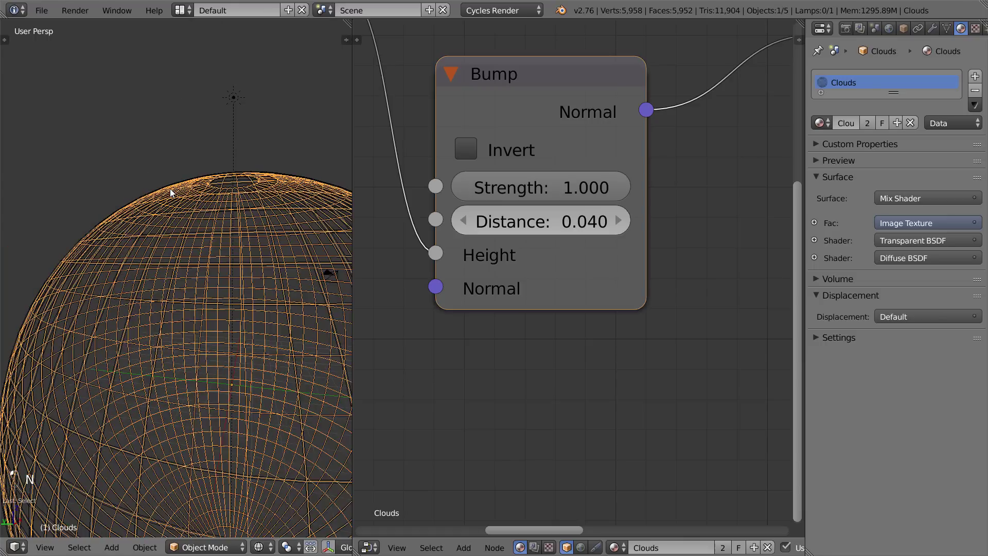
right_click(166, 188)
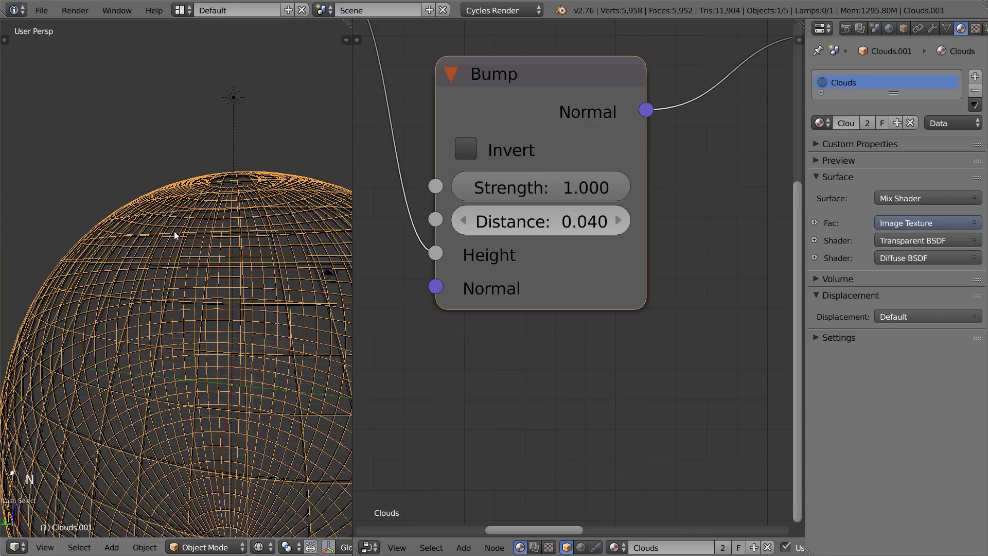
scroll(206, 229, down, 6)
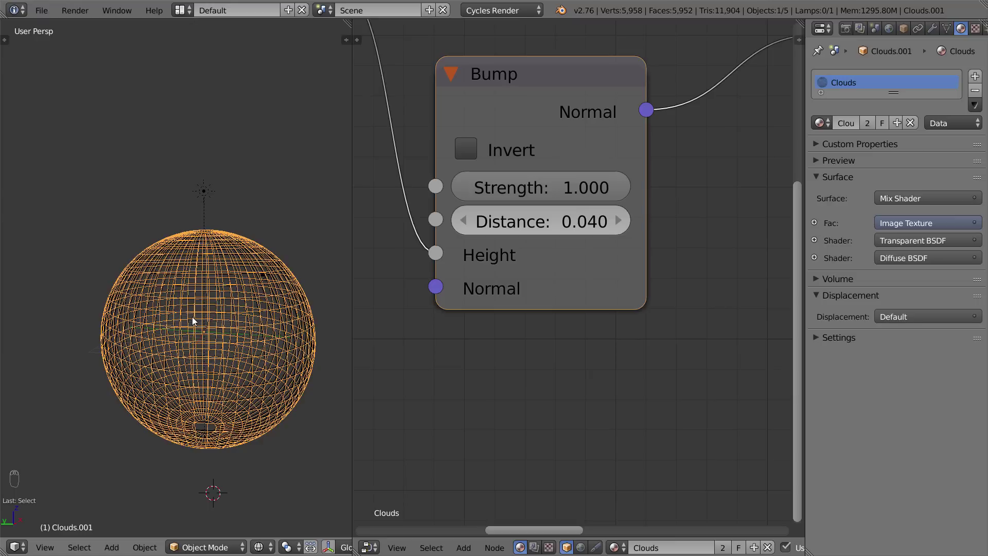
scroll(204, 319, up, 3)
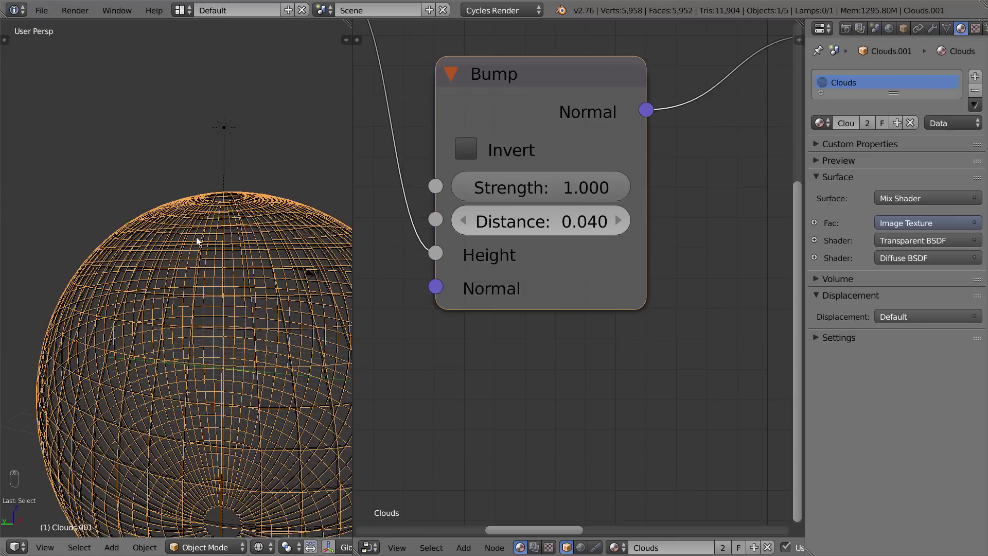
scroll(196, 238, down, 3)
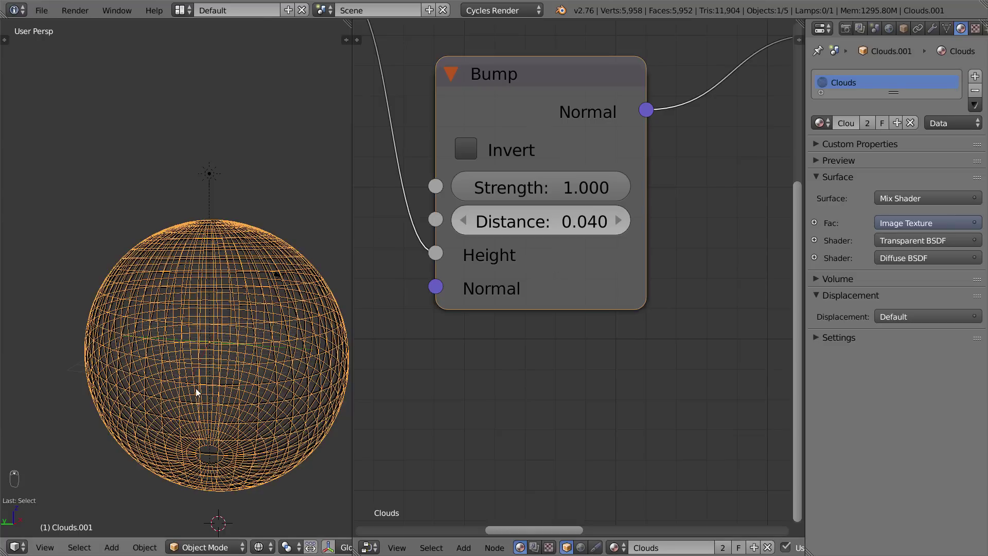
key(n)
scroll(277, 326, down, 12)
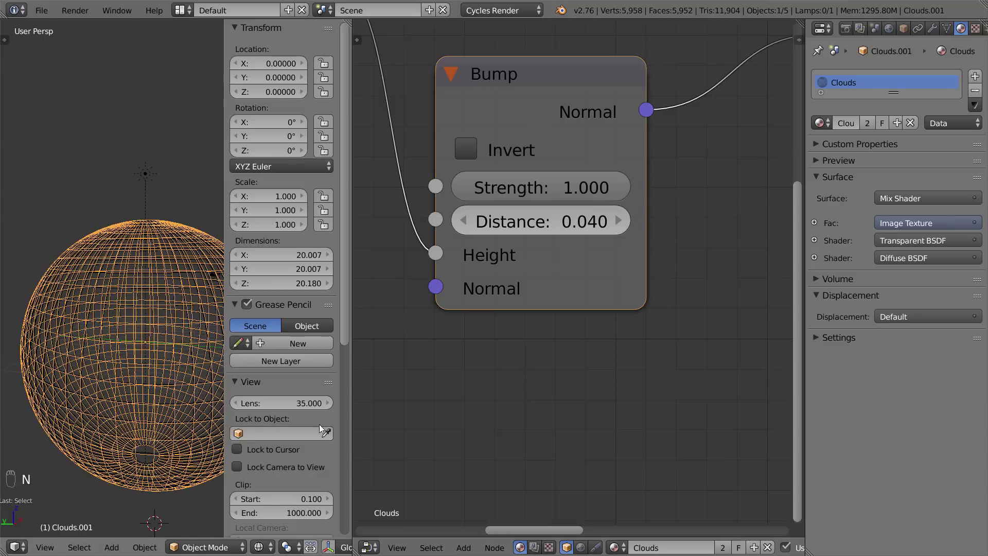
click(299, 384)
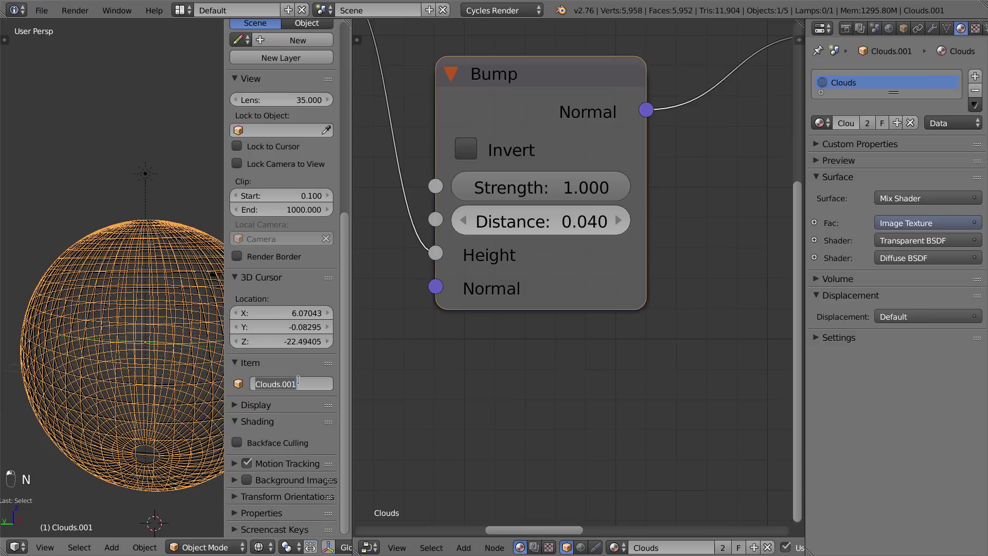
text(Atmo)
key(Return)
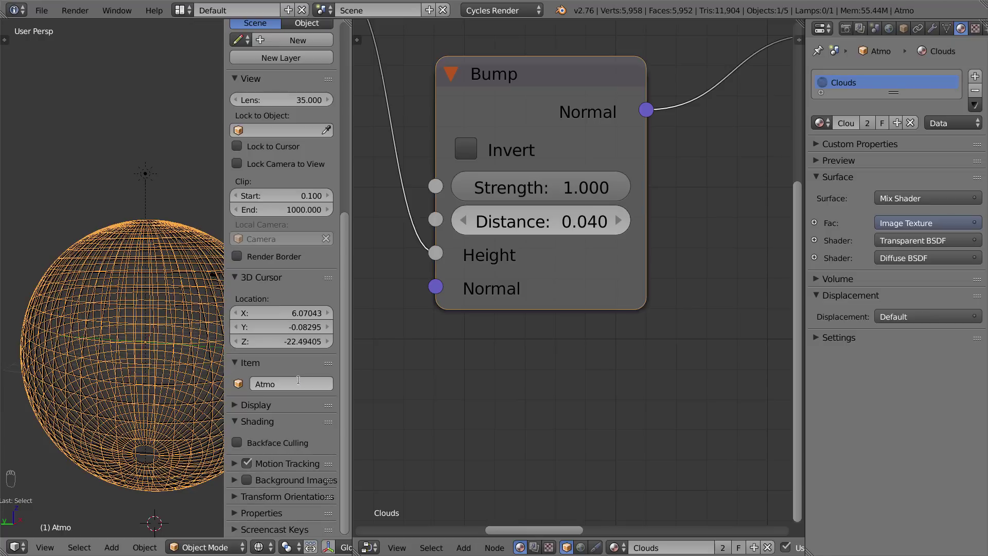
key(n)
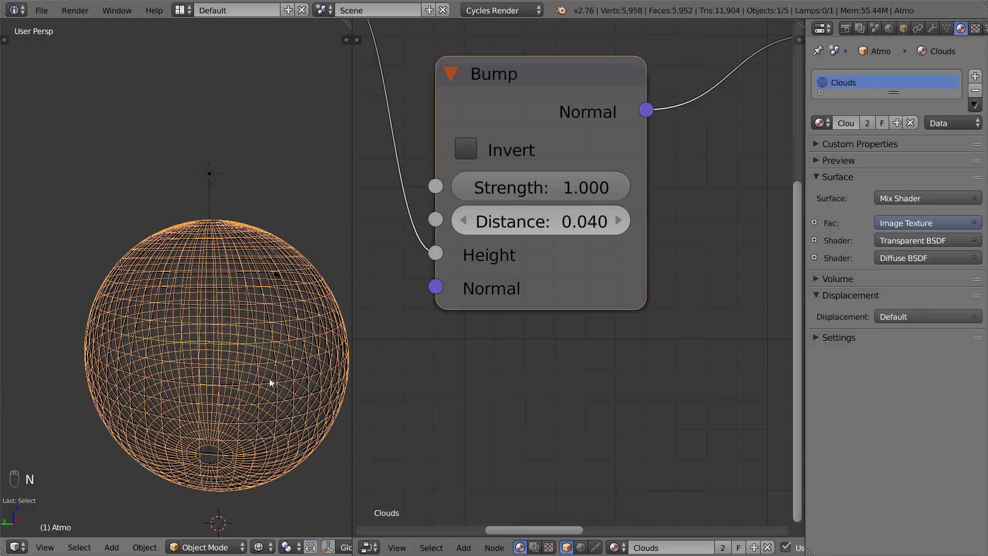
Unlink the Clouds material from the Atmo sphere and create a new material named Atmo
click(910, 123)
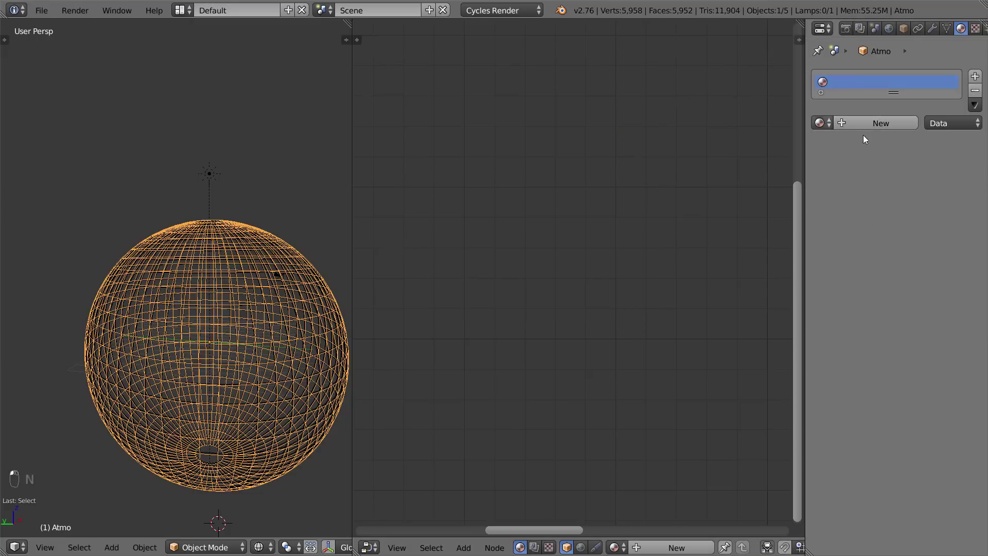
click(867, 124)
double_click(853, 124)
text(Atmo)
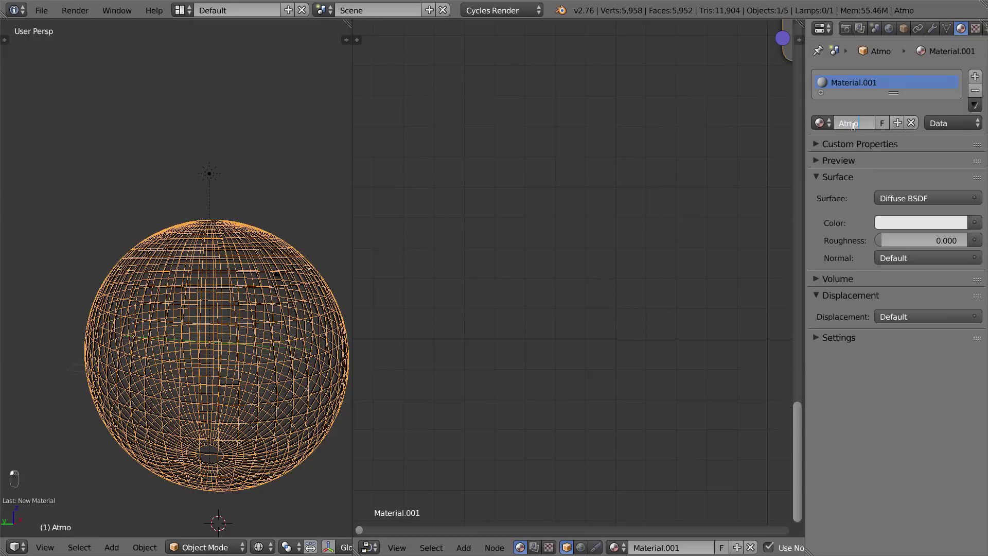
key(Return)
Bring the Atmo material's nodes into view and switch the viewport to rendered display
key(Home)
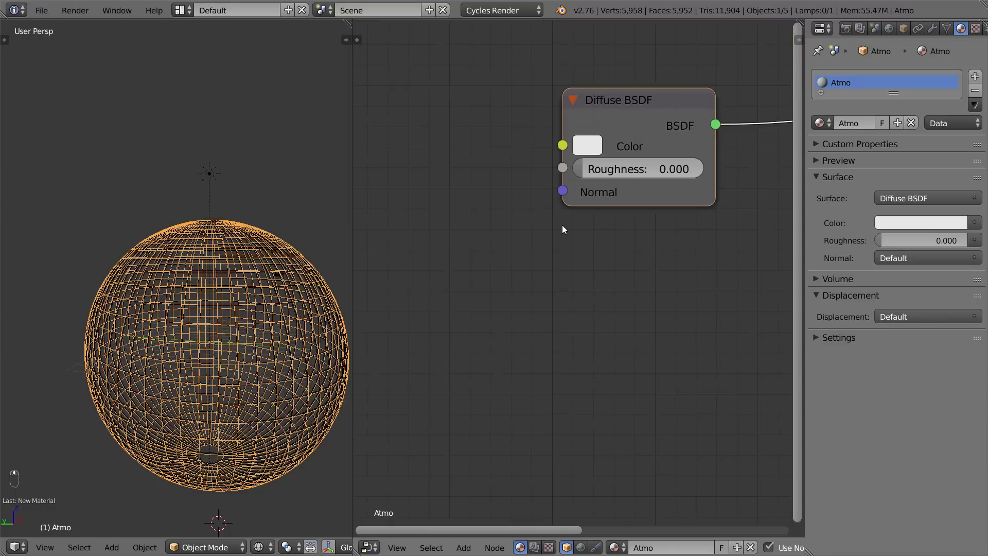
scroll(562, 229, down, 4)
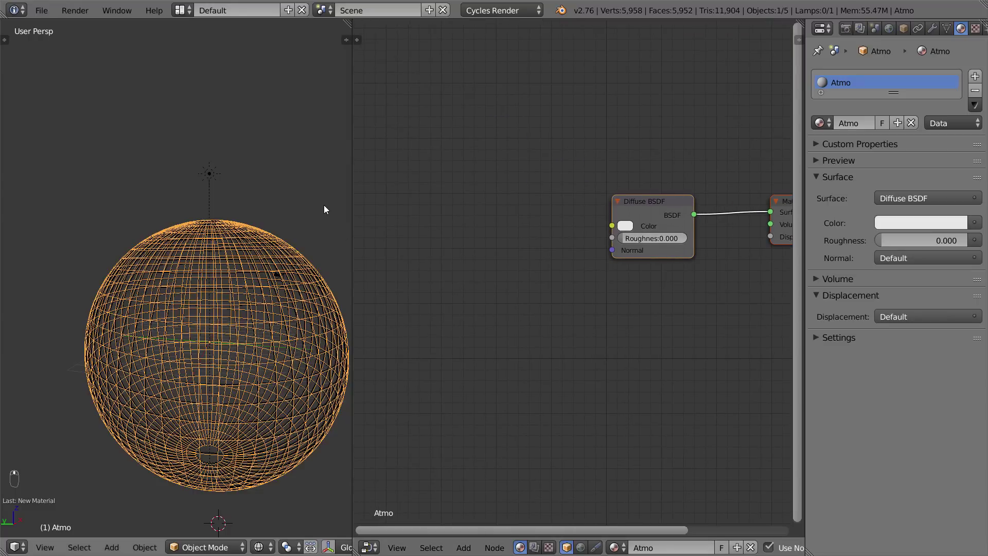
shift+middle_drag(312, 233, 246, 198)
scroll(274, 217, up, 1)
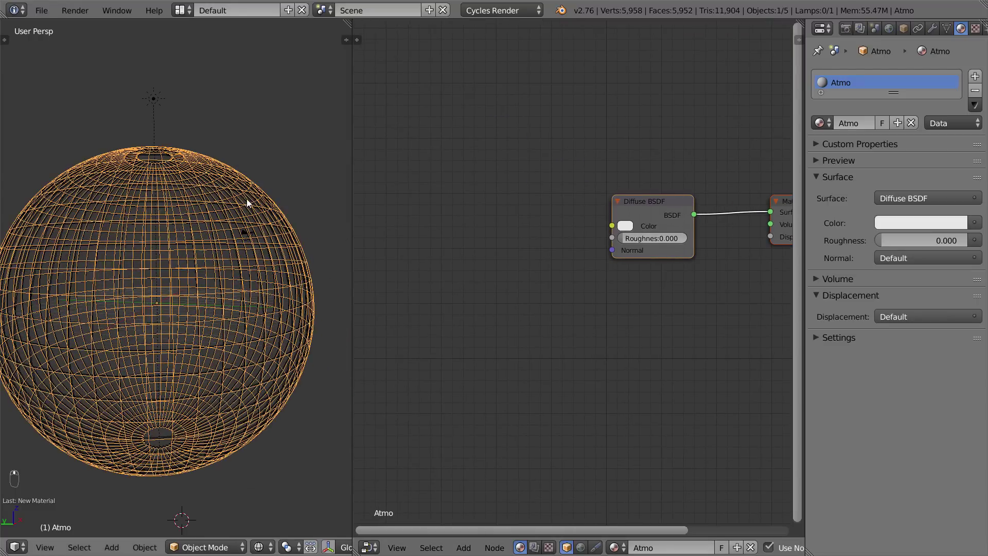
key(shift+z)
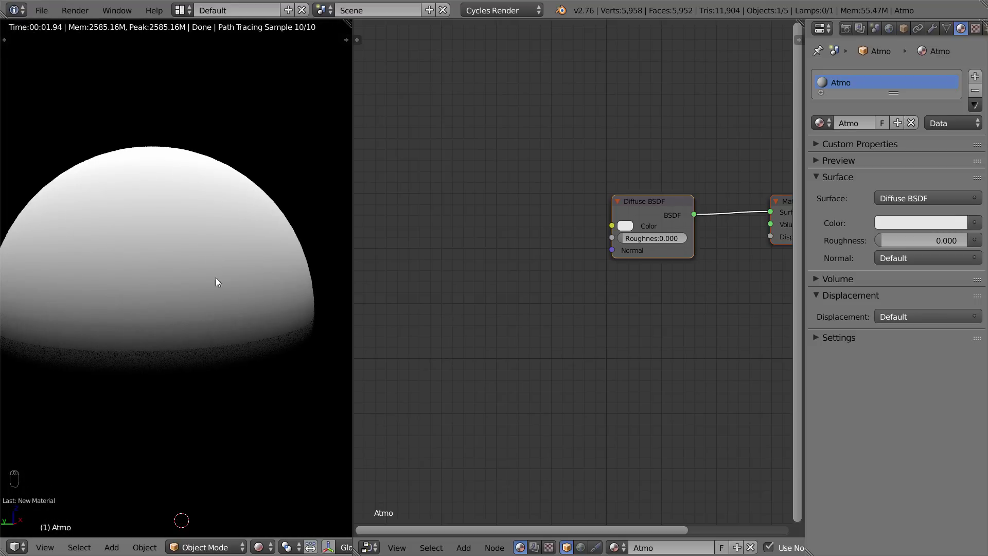
Move the Diffuse BSDF node farther from the Material Output node to make room between them
middle_drag(704, 286, 685, 290)
scroll(654, 297, up, 3)
middle_drag(606, 278, 583, 281)
scroll(541, 296, down, 1)
key(g)
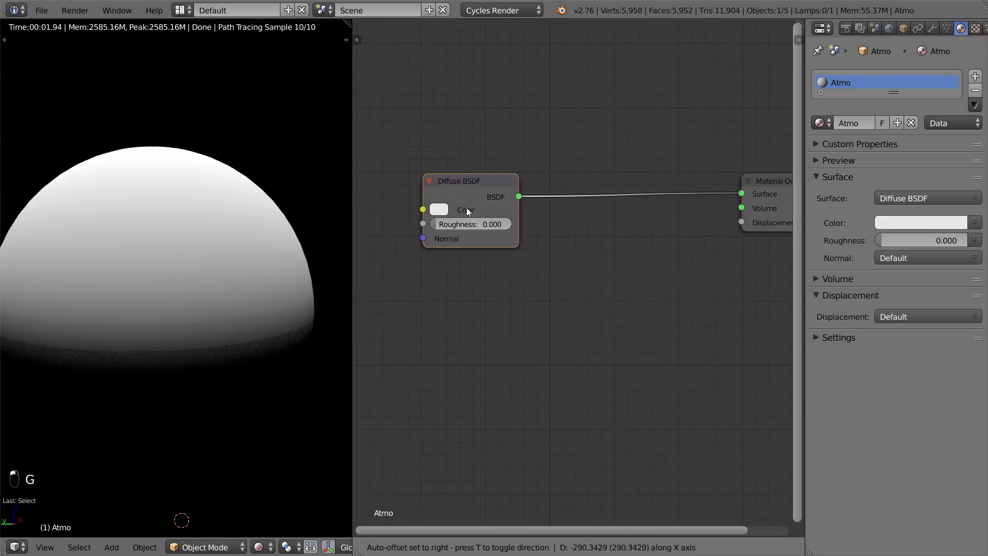
click(525, 239)
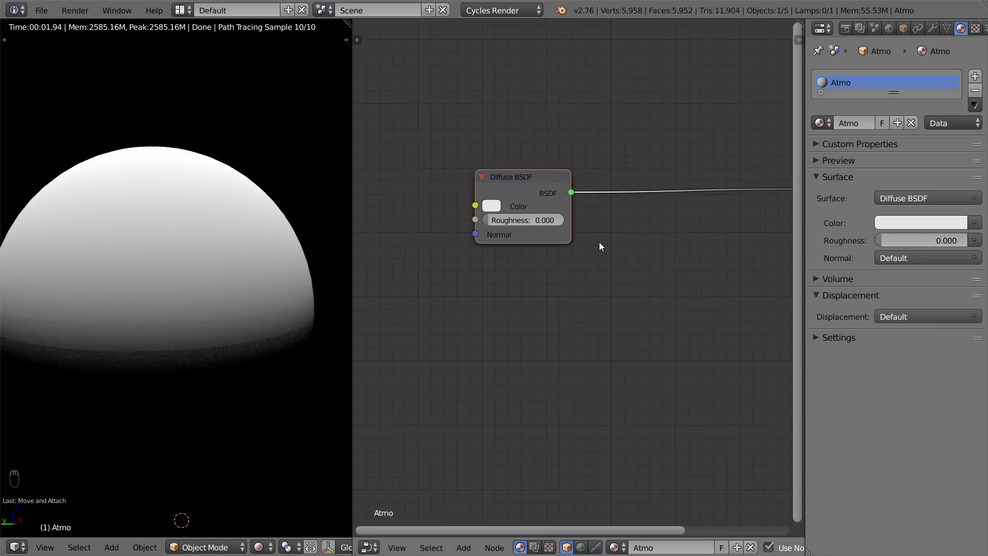
Add a Mix Shader node on the link between the Diffuse BSDF and the Material Output
key(shift+a)
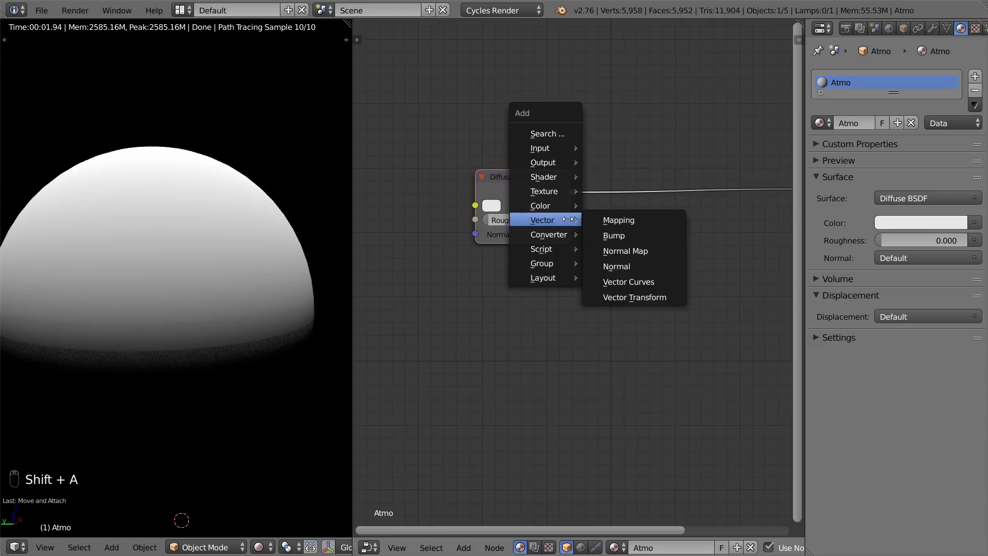
mouse_move(558, 176)
click(626, 175)
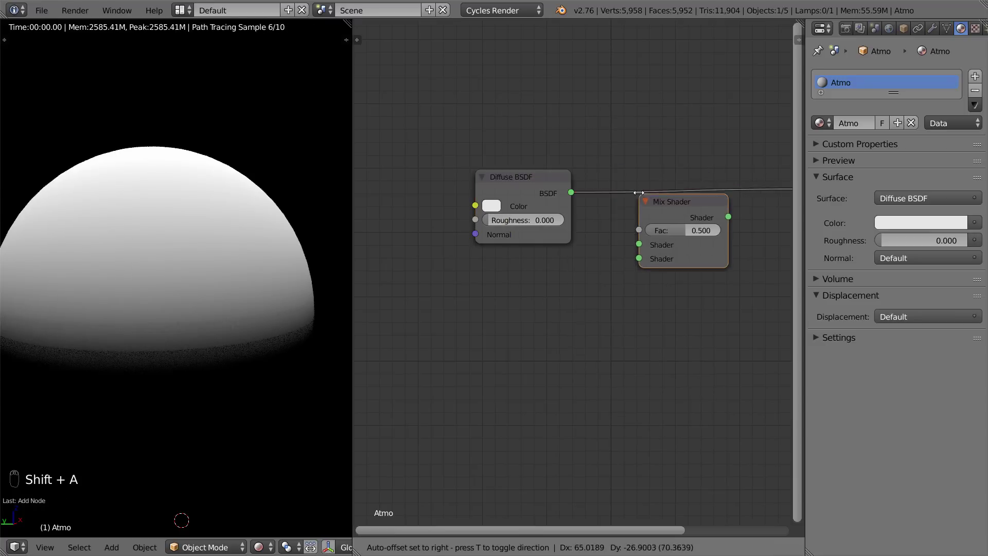
click(674, 216)
Add a Transparent BSDF node below the Diffuse BSDF and link it to the Mix Shader's second shader input
key(shift+a)
mouse_move(535, 244)
click(625, 301)
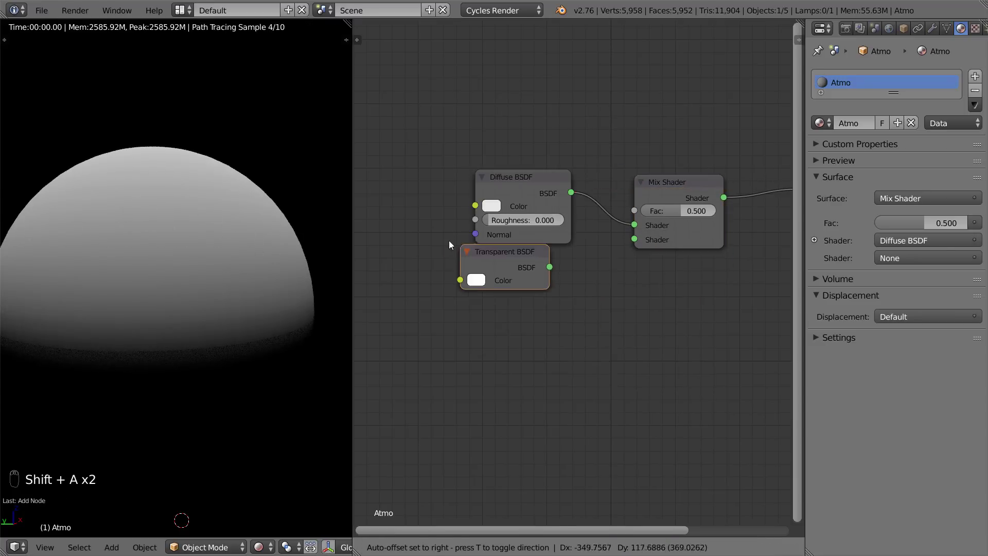
click(477, 256)
drag(565, 274, 634, 239)
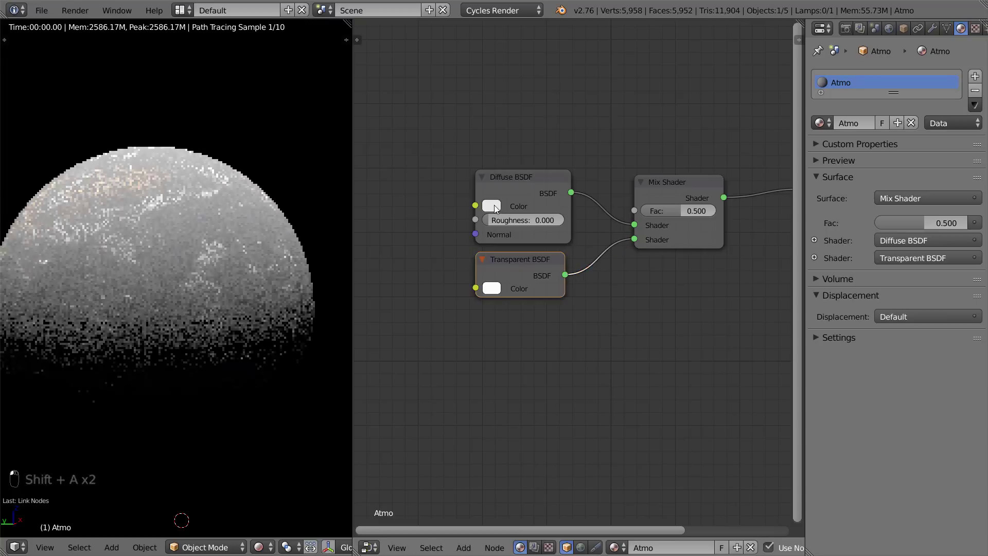
Set the Diffuse BSDF color to a bright magenta
click(491, 205)
click(491, 206)
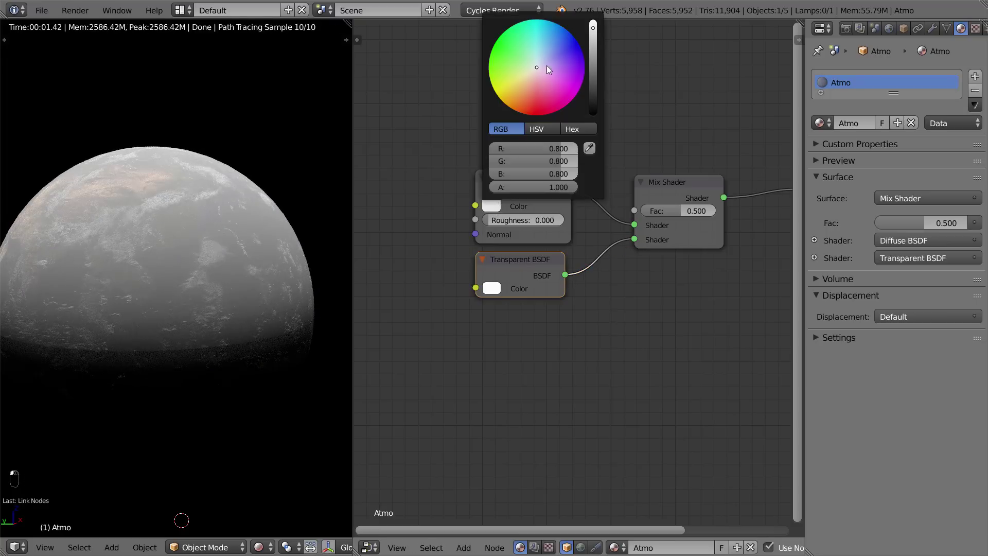
drag(547, 66, 577, 94)
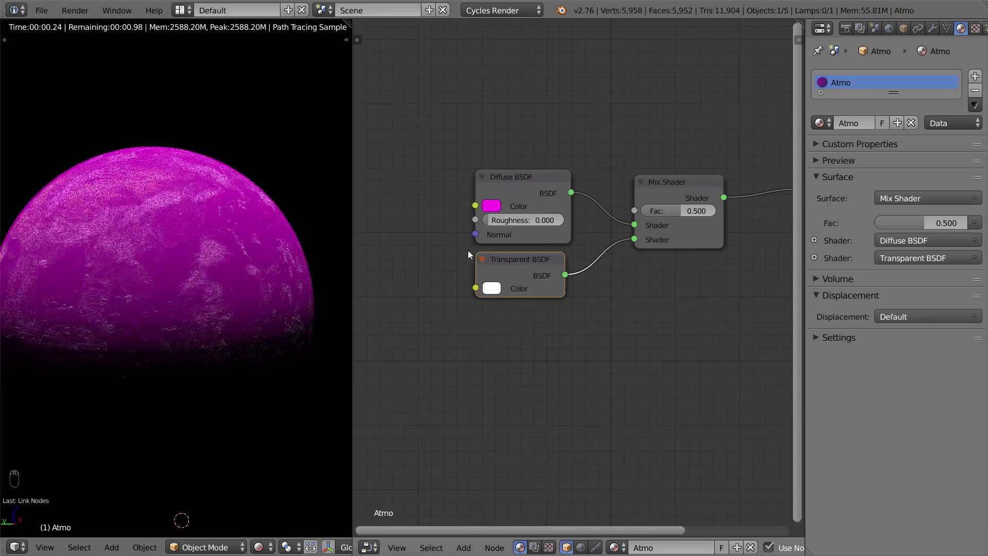
Add a Layer Weight node and place it above the Diffuse BSDF
middle_drag(468, 262, 471, 295)
scroll(471, 295, up, 1)
key(shift+a)
mouse_move(496, 146)
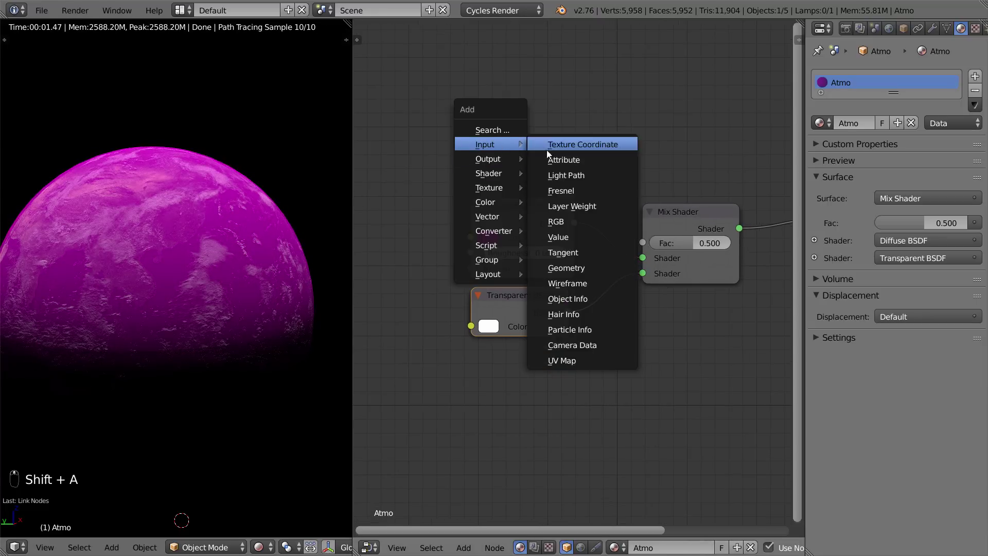
click(603, 205)
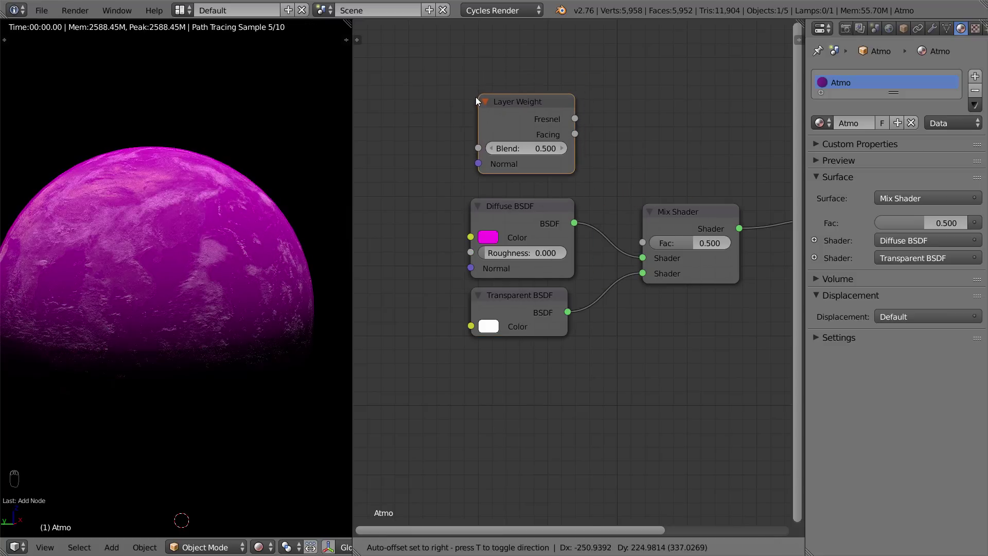
click(473, 100)
Link the Layer Weight's Facing output to the Mix Shader's Fac and swap the Mix Shader's two shader inputs
drag(572, 137, 625, 82)
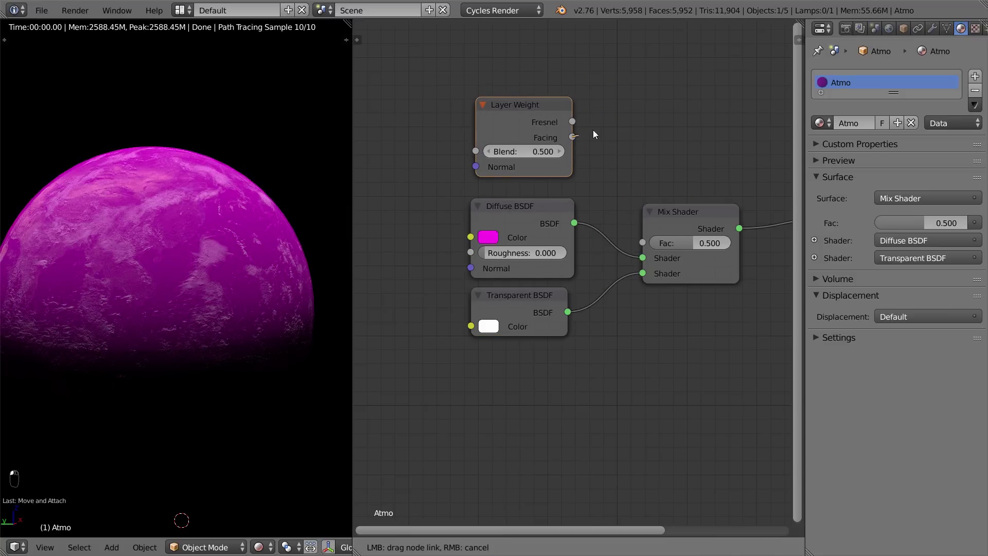
drag(628, 175, 643, 274)
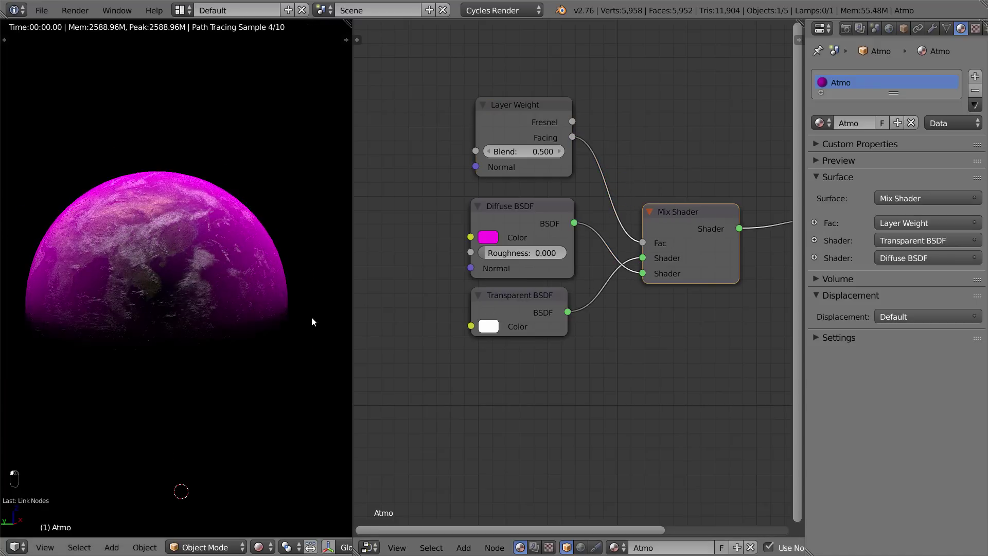
middle_drag(214, 292, 165, 264)
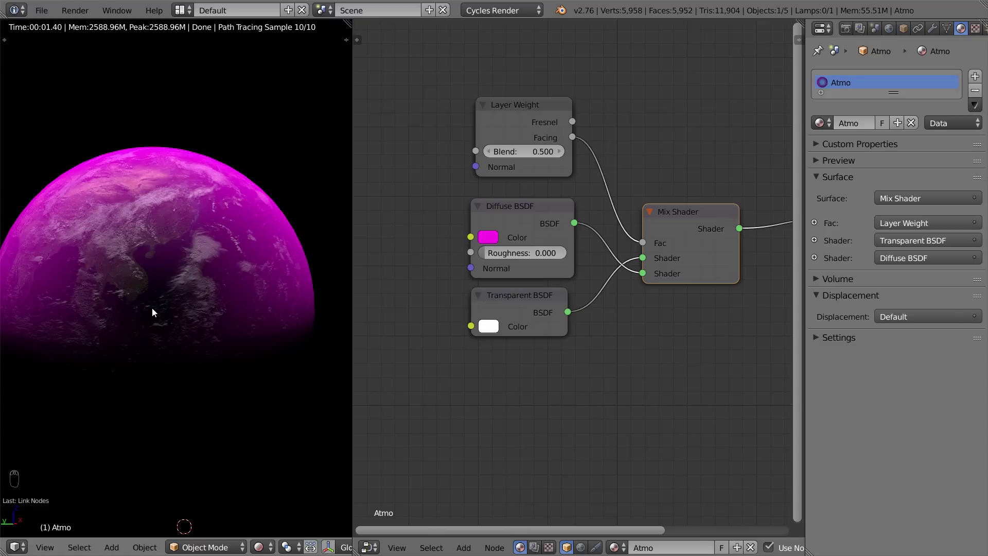
middle_drag(152, 307, 158, 272)
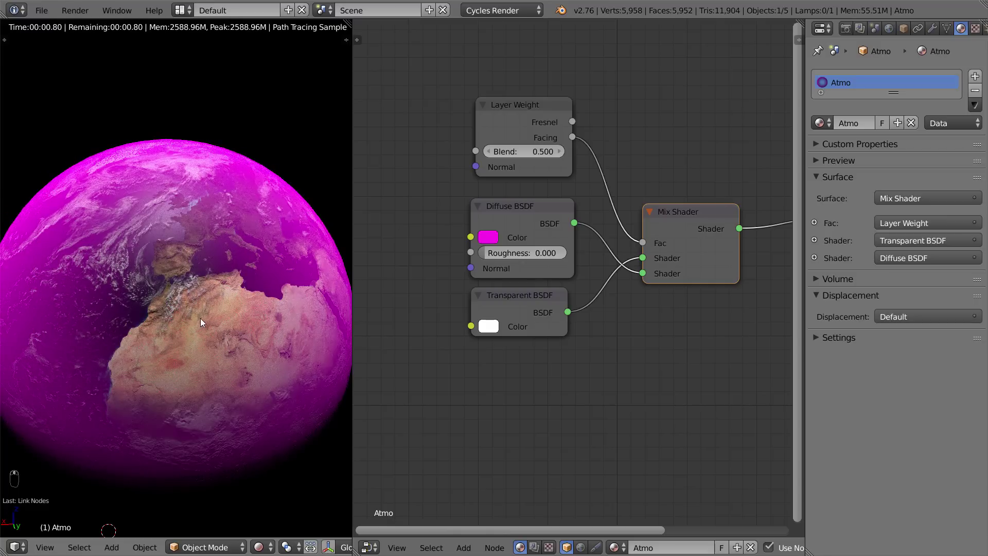
middle_drag(200, 322, 288, 290)
Swap the Mix Shader's two shader inputs to compare the rendered result, and swap them back
drag(642, 258, 643, 273)
scroll(144, 320, down, 5)
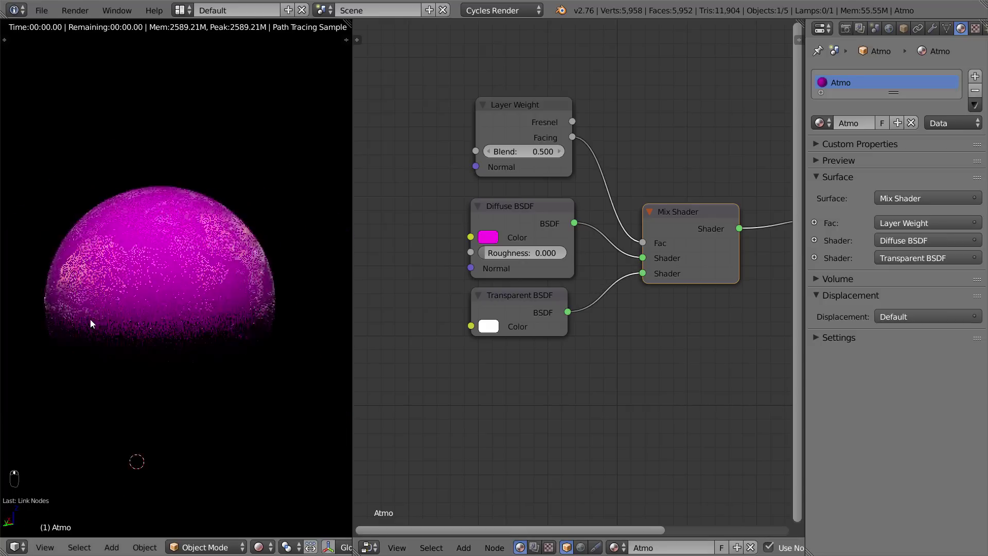
scroll(180, 323, up, 4)
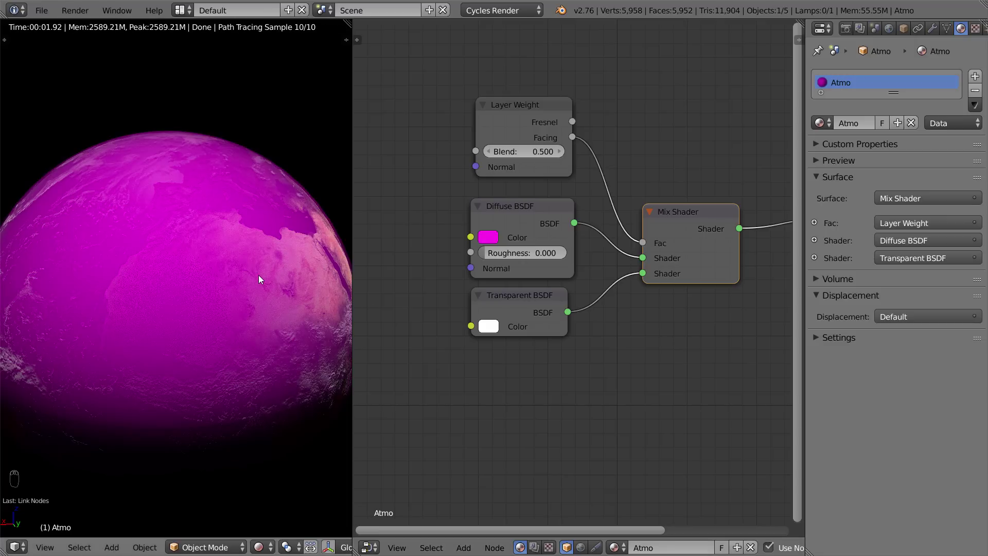
drag(643, 258, 643, 273)
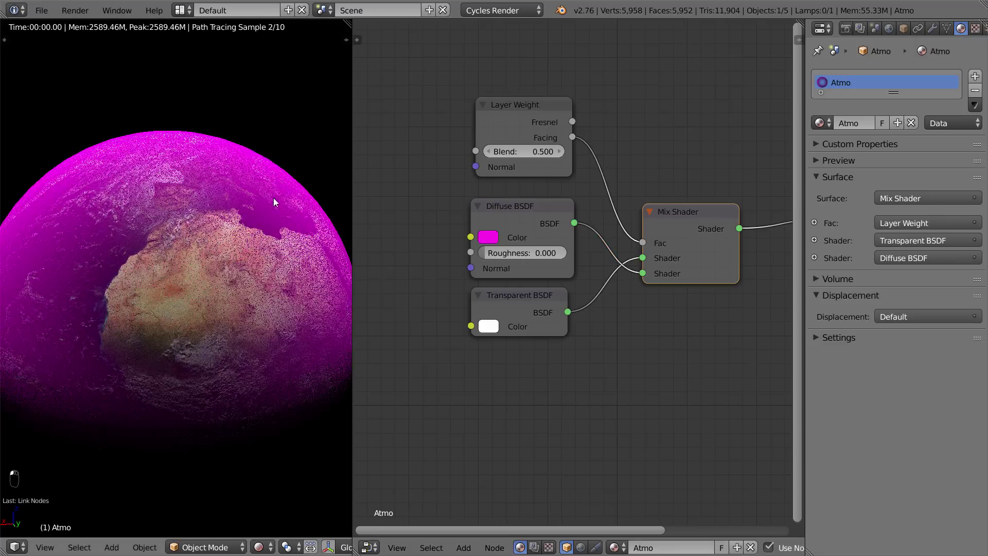
Set the Diffuse BSDF color to a light sky blue
scroll(542, 297, up, 2)
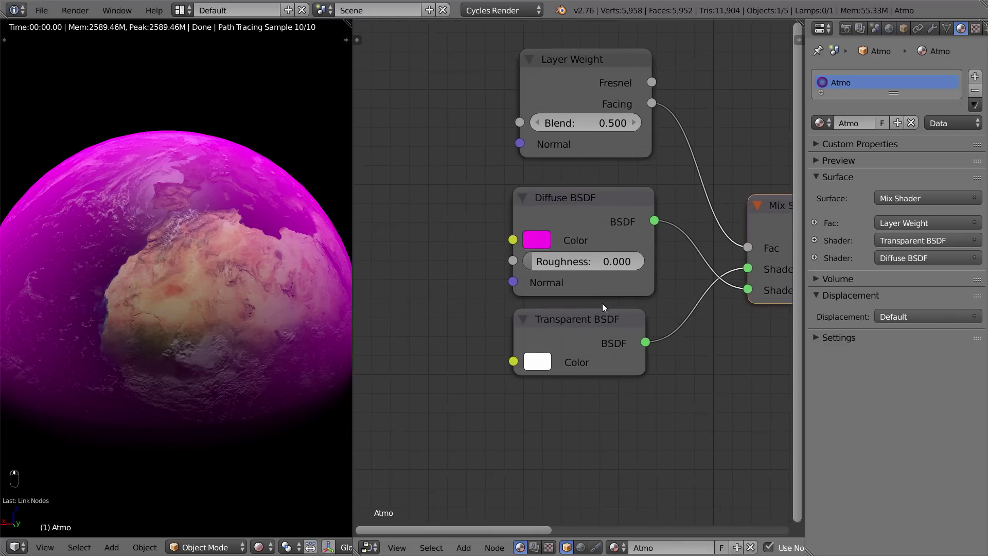
click(540, 242)
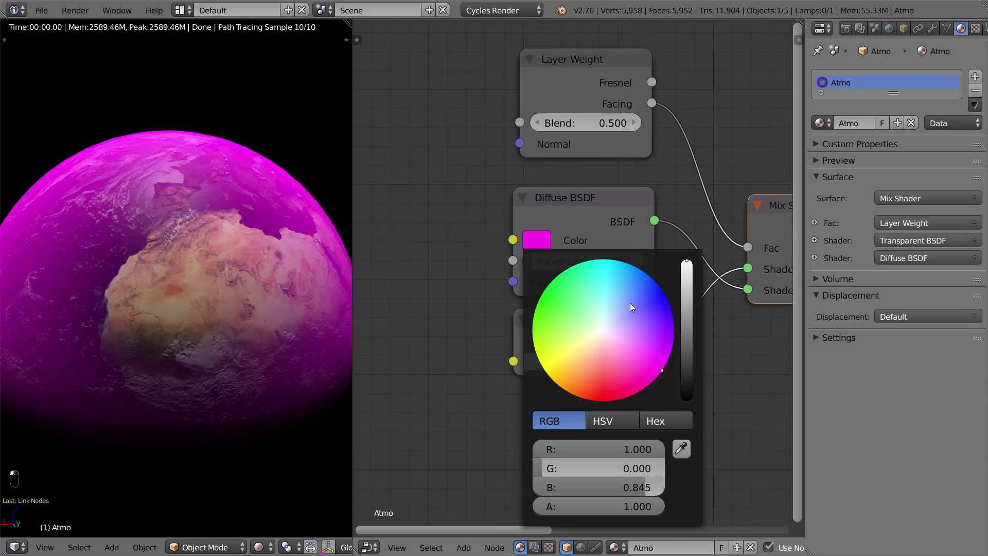
mouse_move(636, 283)
mouse_down()
mouse_move(630, 298)
mouse_move(650, 289)
mouse_move(630, 298)
mouse_up()
click(601, 289)
scroll(199, 260, down, 1)
click(540, 240)
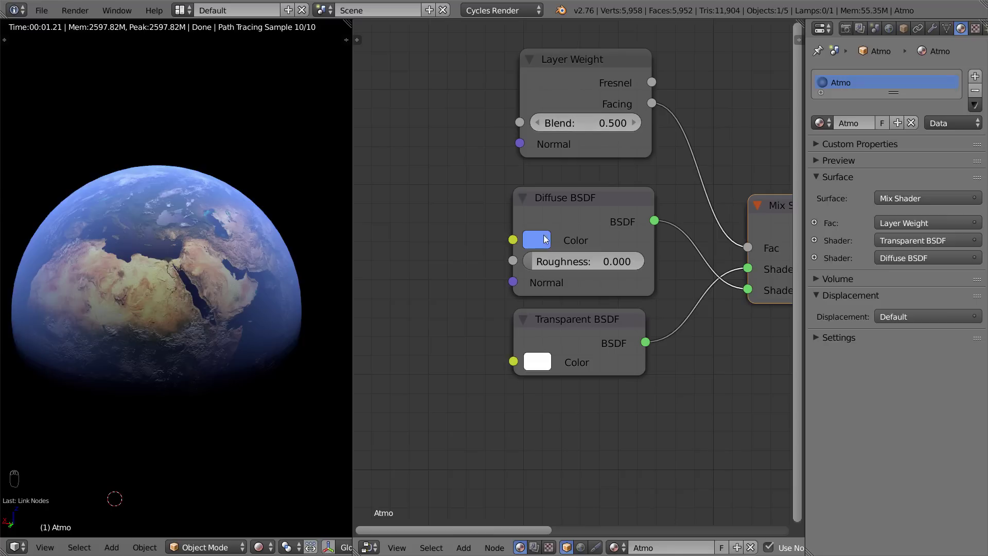
Try lower Blend values on the Layer Weight node and set it to 0.200
middle_drag(168, 263, 158, 286)
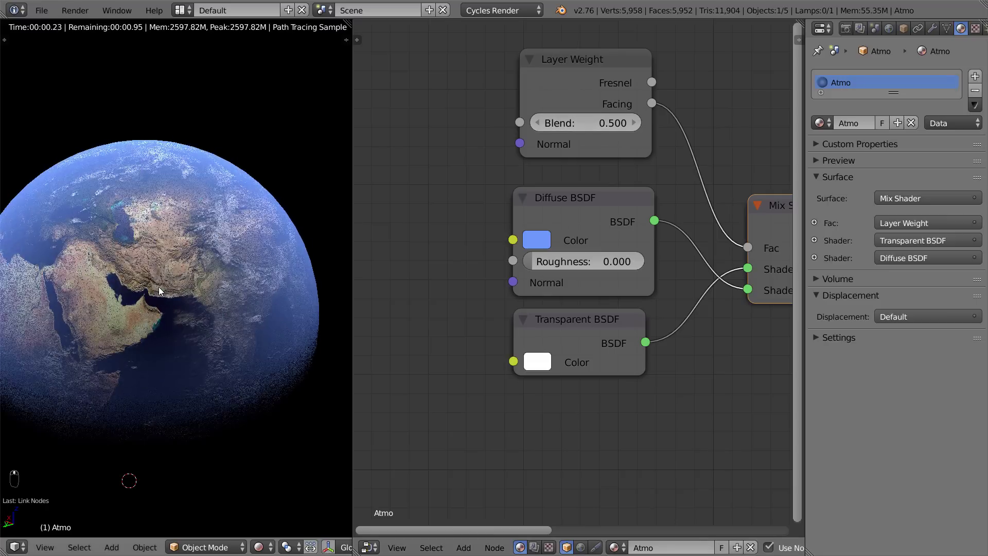
click(537, 123)
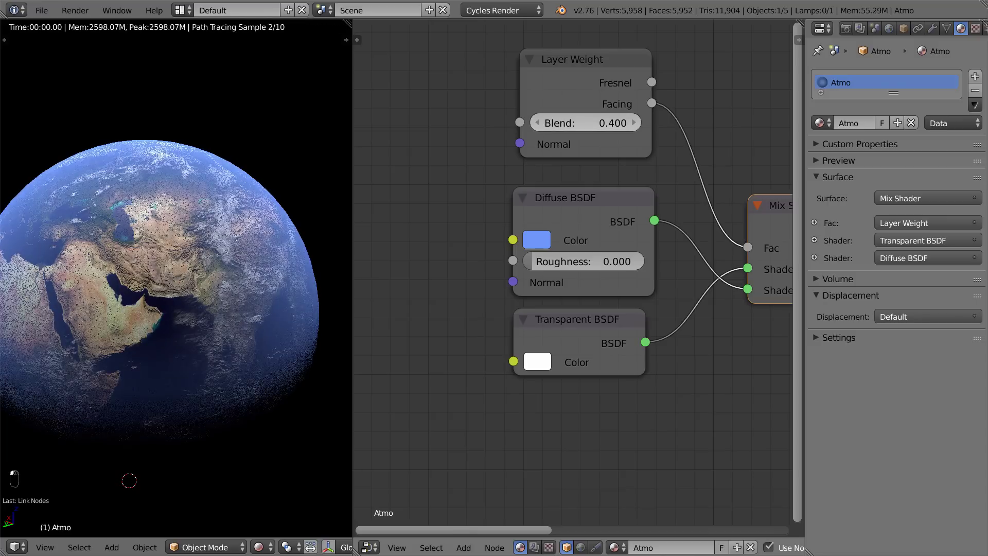
click(537, 123)
click(537, 123)
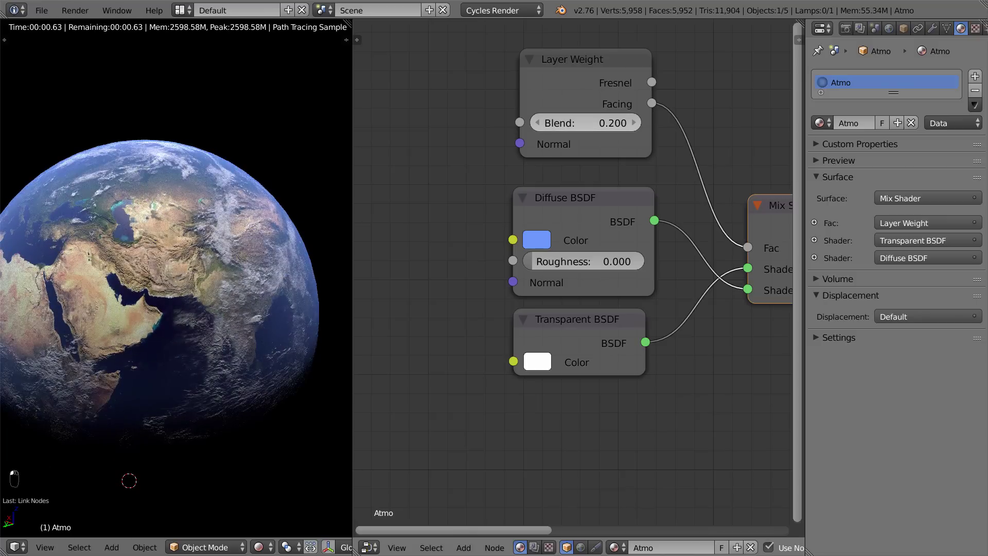
click(538, 124)
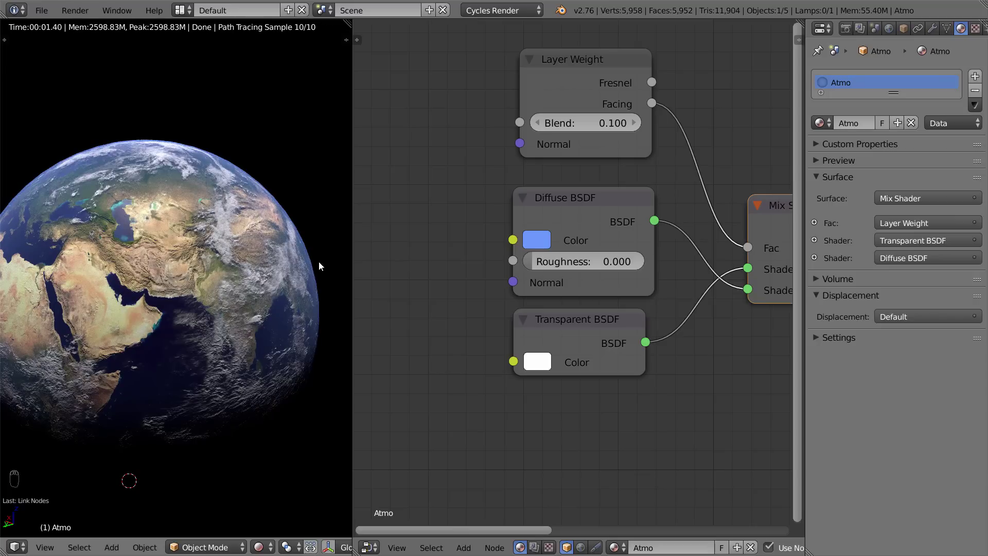
click(633, 122)
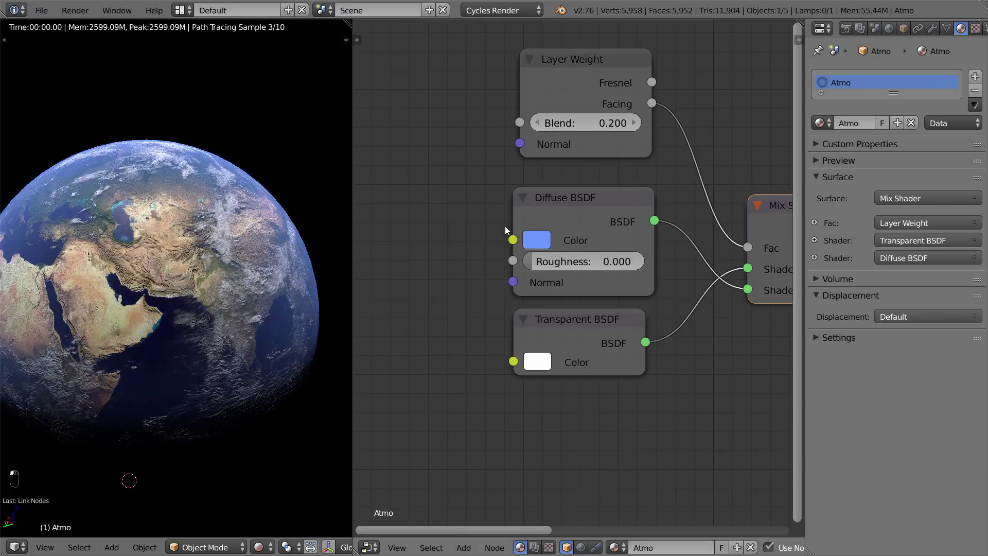
click(539, 124)
click(539, 125)
click(635, 122)
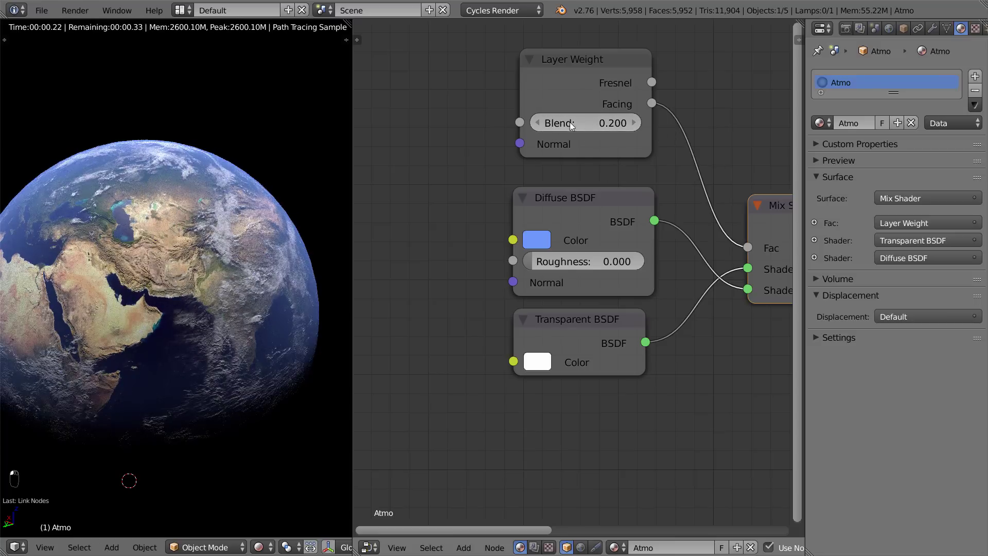
click(591, 84)
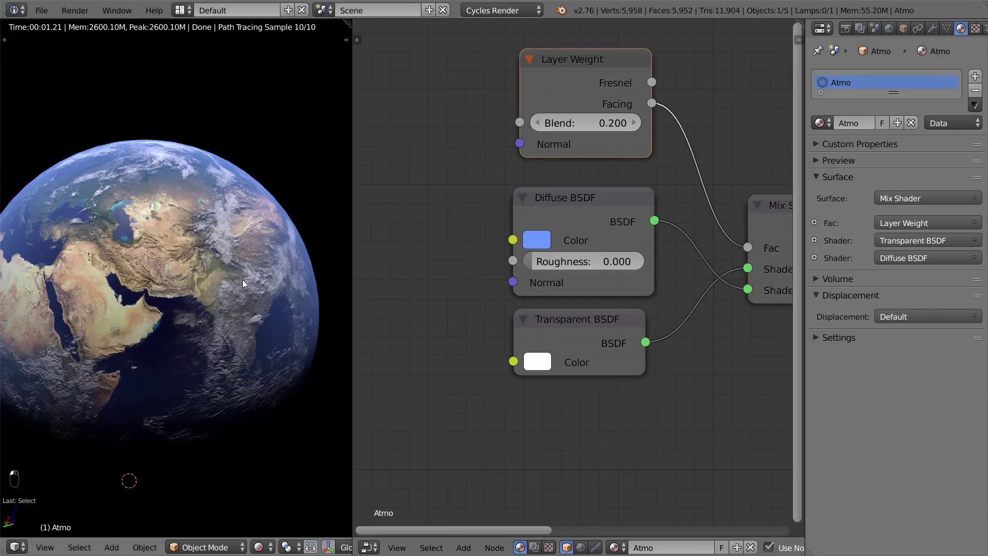
Examine the rendered planet and review the Atmo, Clouds and Earth node setups by selecting each sphere, ending on Atmo
middle_drag(243, 279, 212, 300)
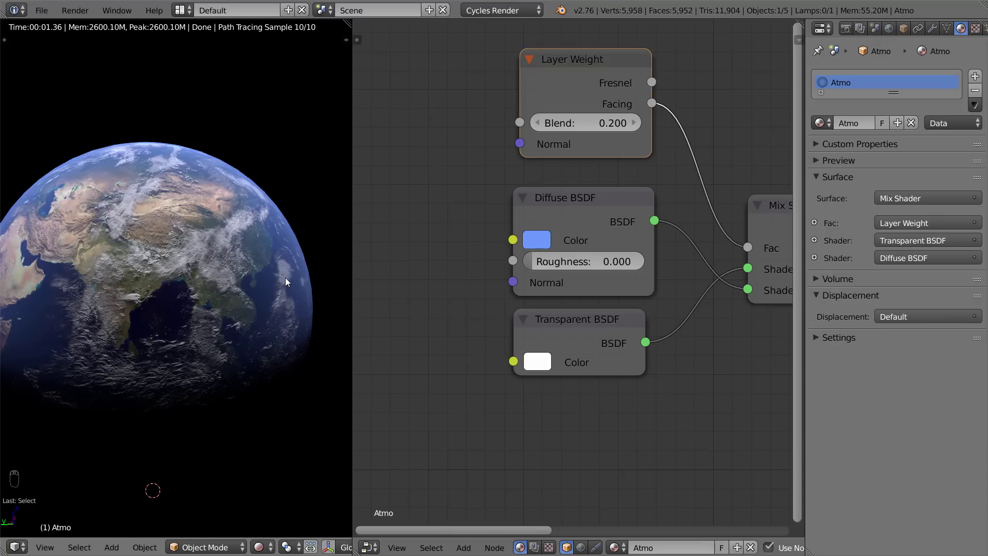
middle_drag(234, 248, 252, 255)
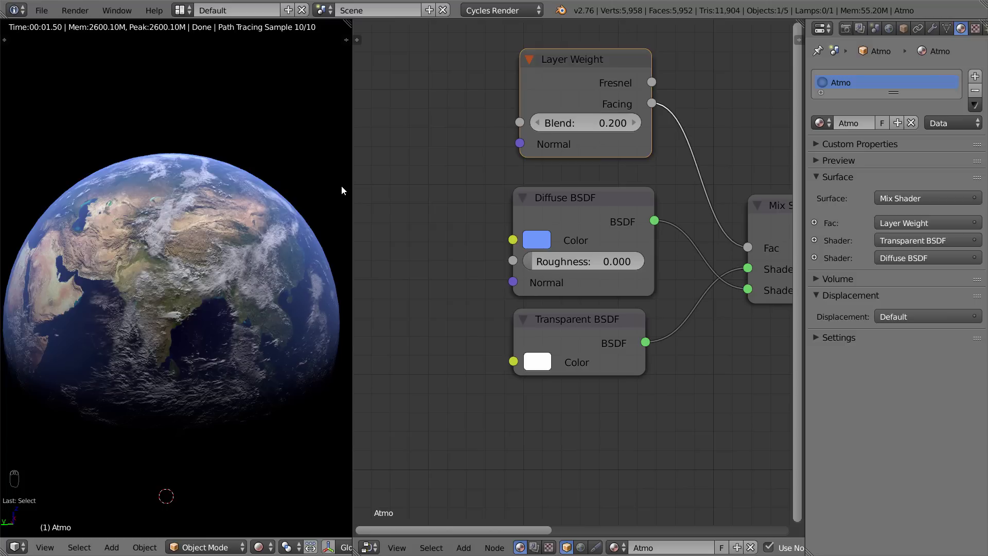
scroll(472, 267, down, 3)
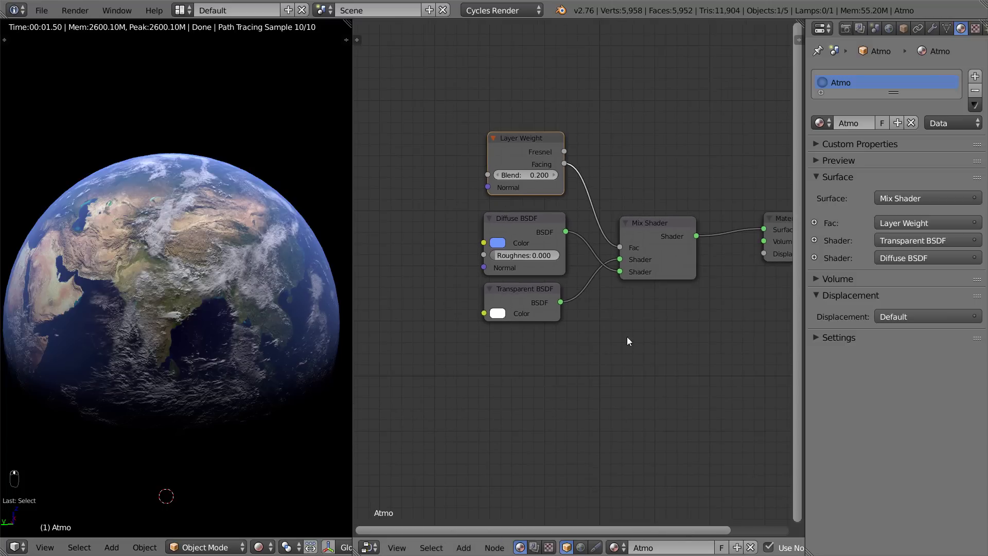
middle_drag(627, 337, 562, 333)
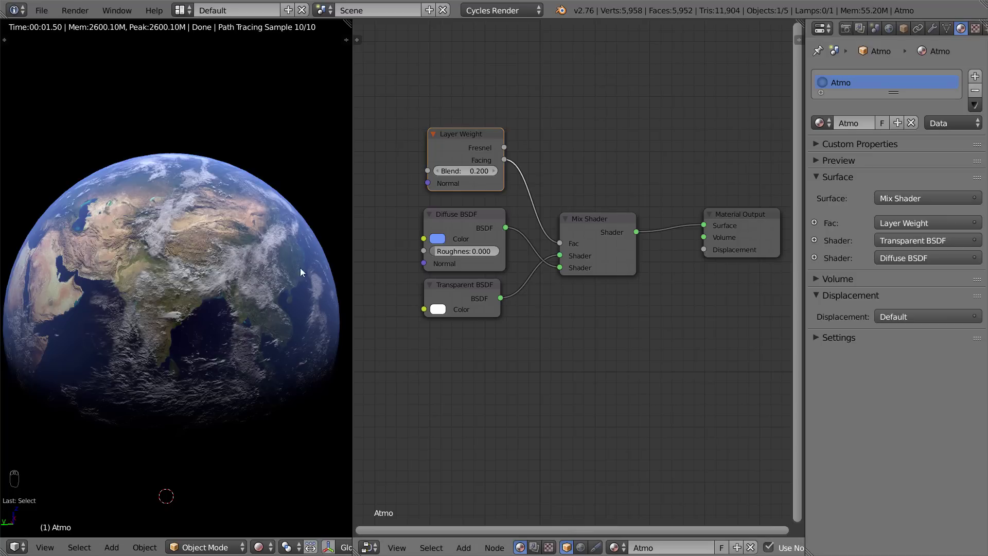
right_click(243, 242)
right_click(242, 242)
right_click(241, 242)
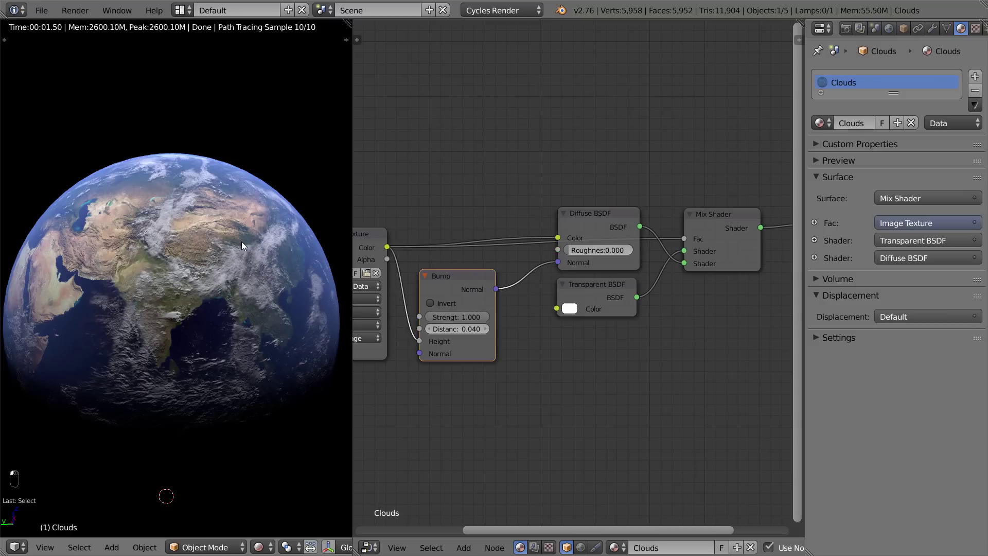
right_click(242, 242)
scroll(566, 283, down, 4)
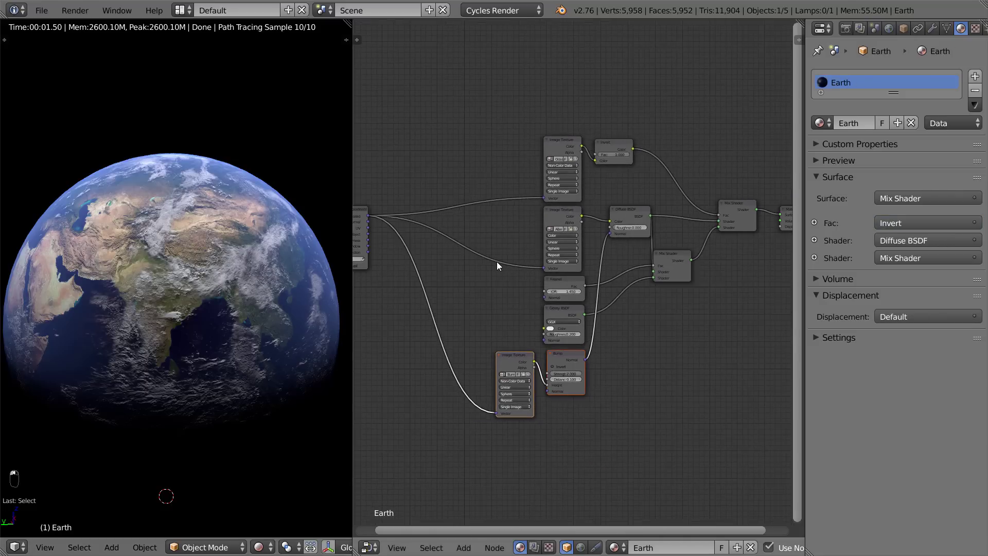
right_click(220, 236)
right_click(220, 235)
right_click(239, 249)
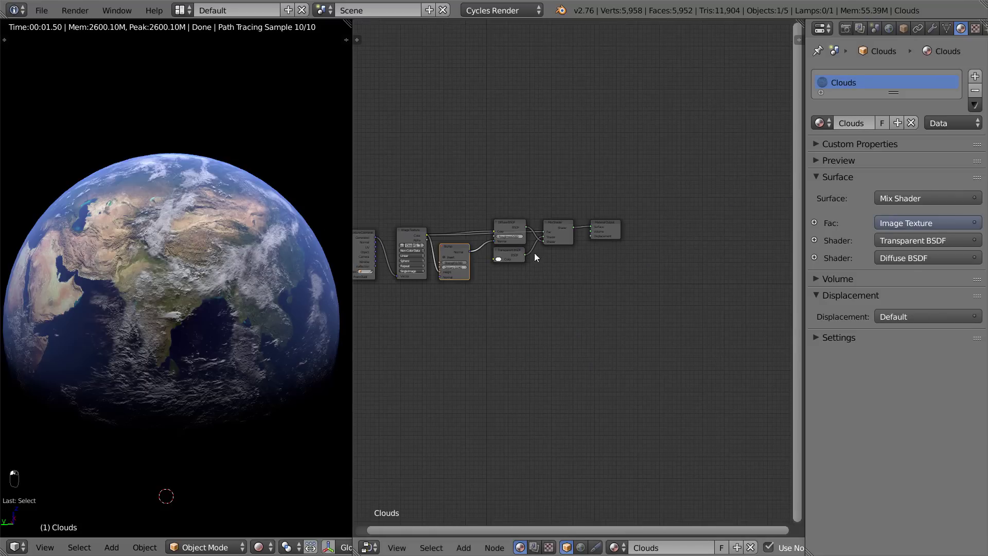
right_click(242, 252)
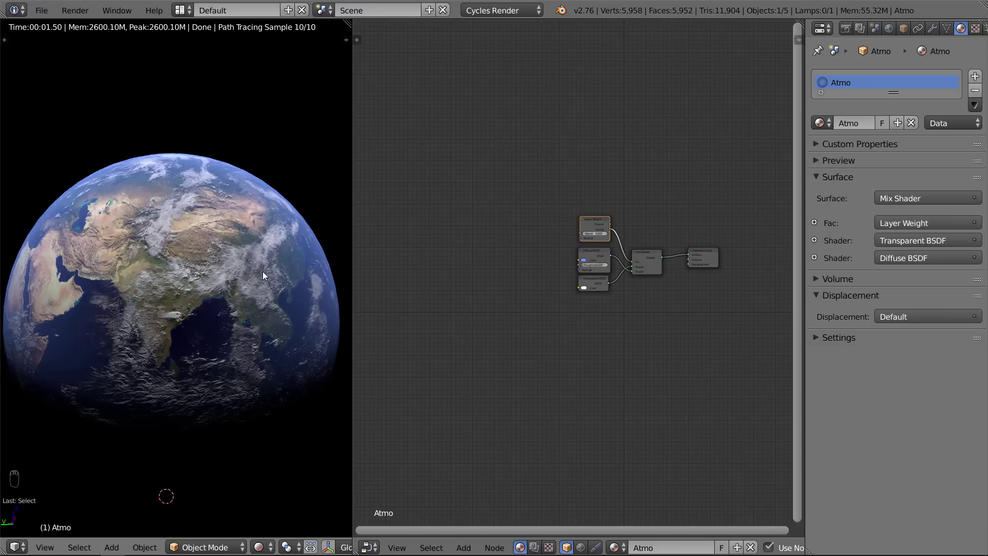
Examine the atmosphere along the planet's rim from other angles and distances
middle_drag(262, 271, 225, 261)
scroll(252, 246, down, 2)
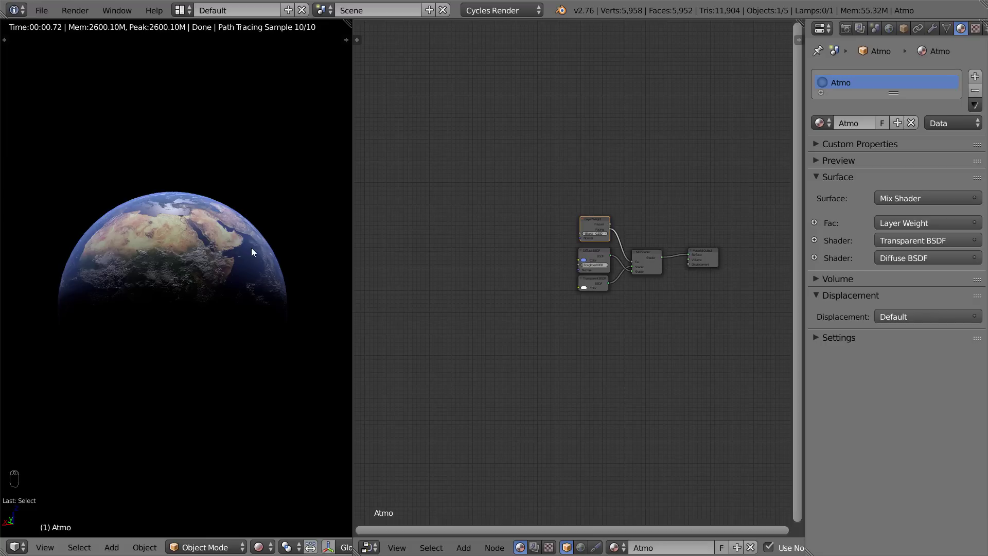
scroll(251, 248, up, 5)
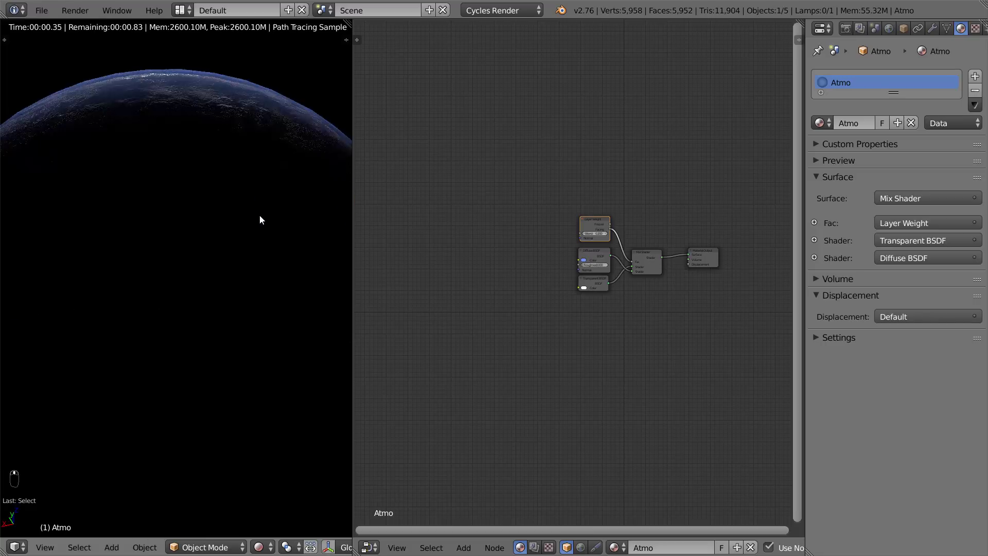
Select the Earth sphere and move its Material Output node farther away from the final Mix Shader to make room between them
scroll(258, 217, down, 1)
middle_drag(257, 219, 257, 197)
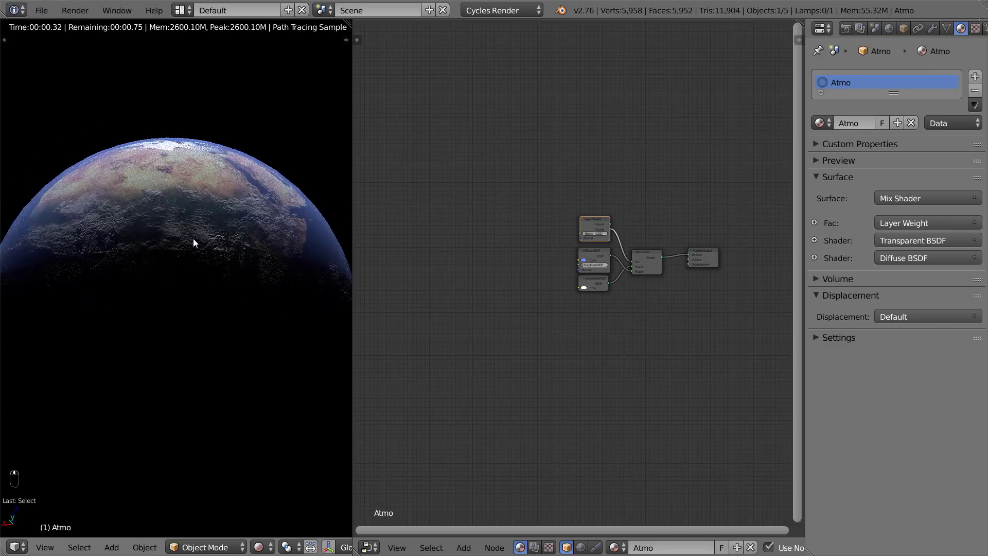
right_click(193, 239)
scroll(507, 286, down, 3)
middle_drag(487, 296, 373, 279)
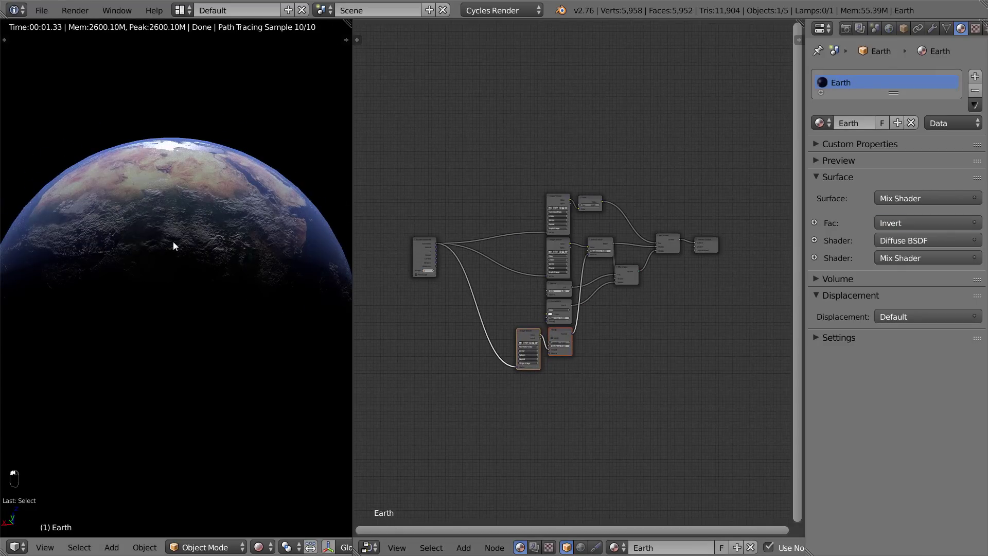
middle_drag(533, 260, 394, 242)
scroll(524, 253, up, 8)
middle_drag(589, 216, 551, 236)
right_click(554, 234)
key(g)
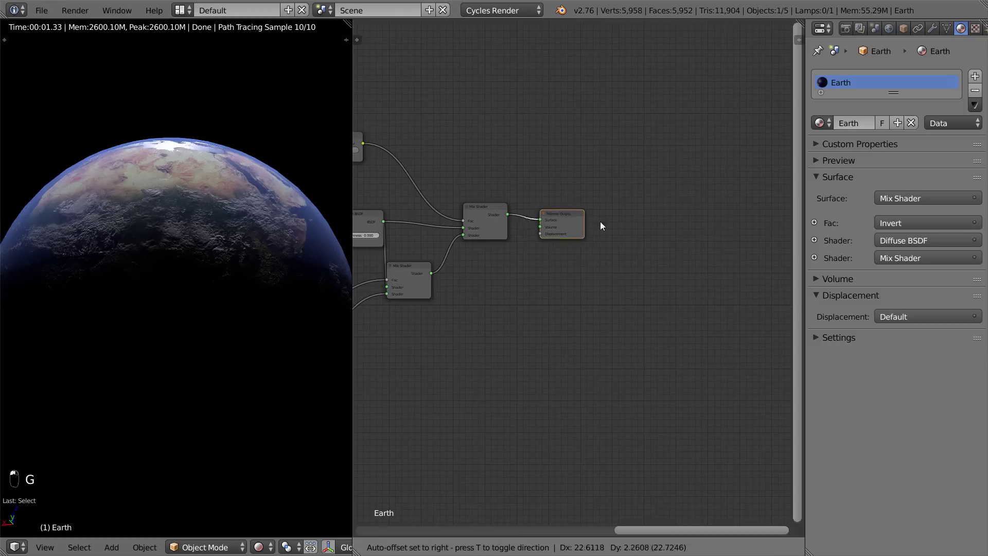
click(697, 222)
scroll(554, 291, up, 3)
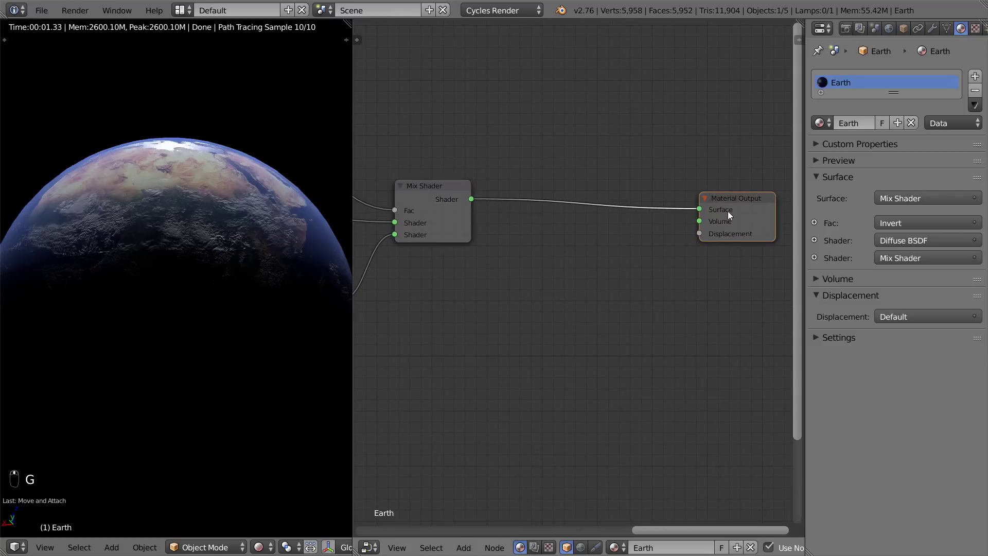
key(g)
click(743, 199)
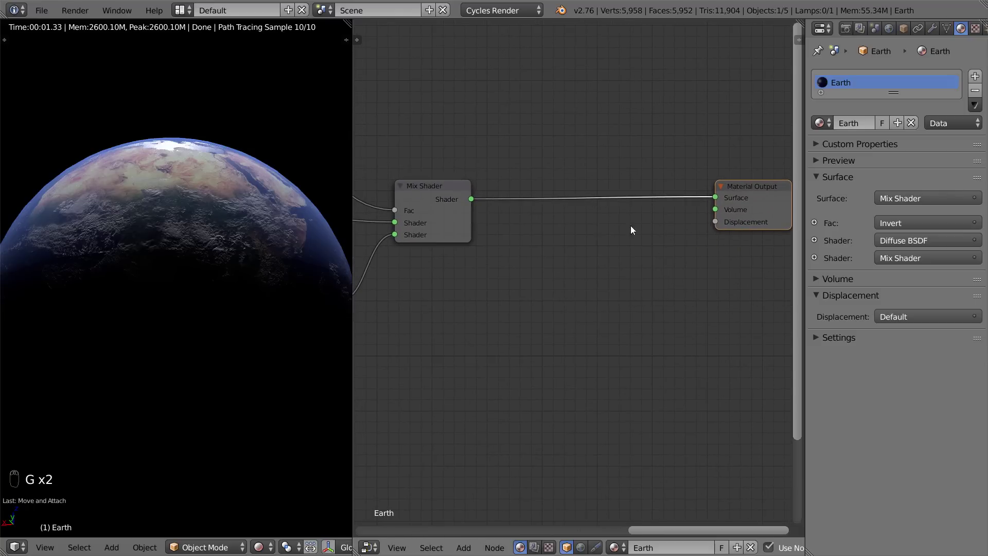
key(a)
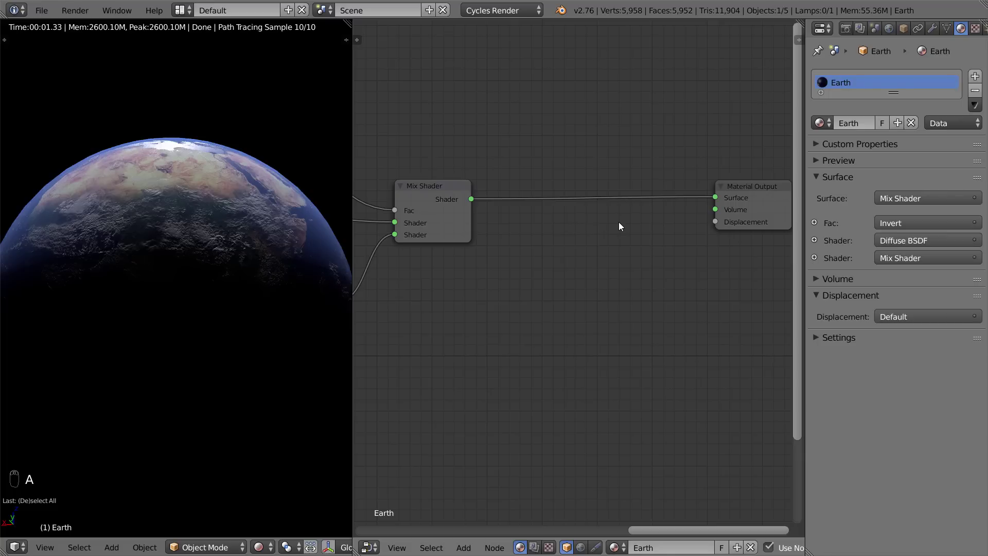
key(shift+a)
scroll(496, 198, up, 1)
key(shift+a)
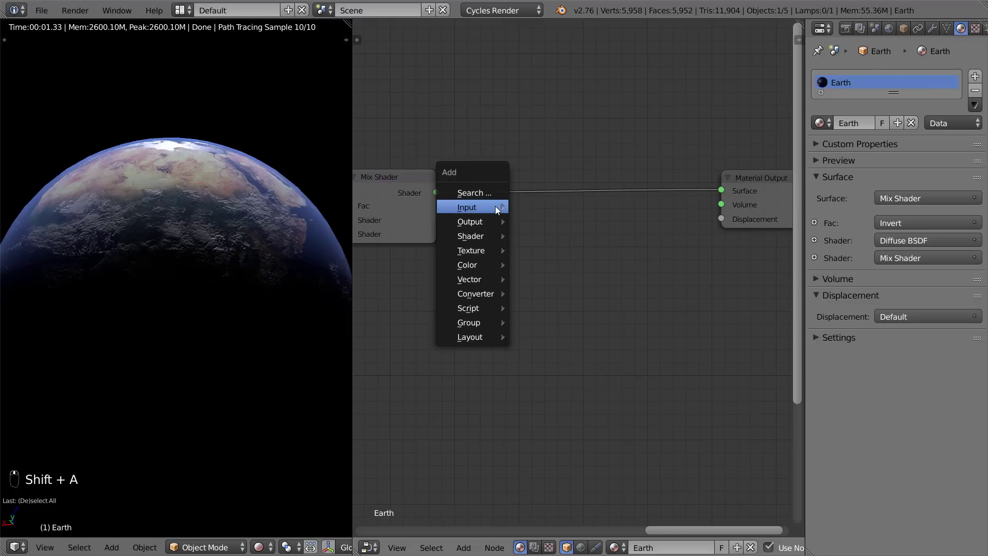
mouse_move(495, 207)
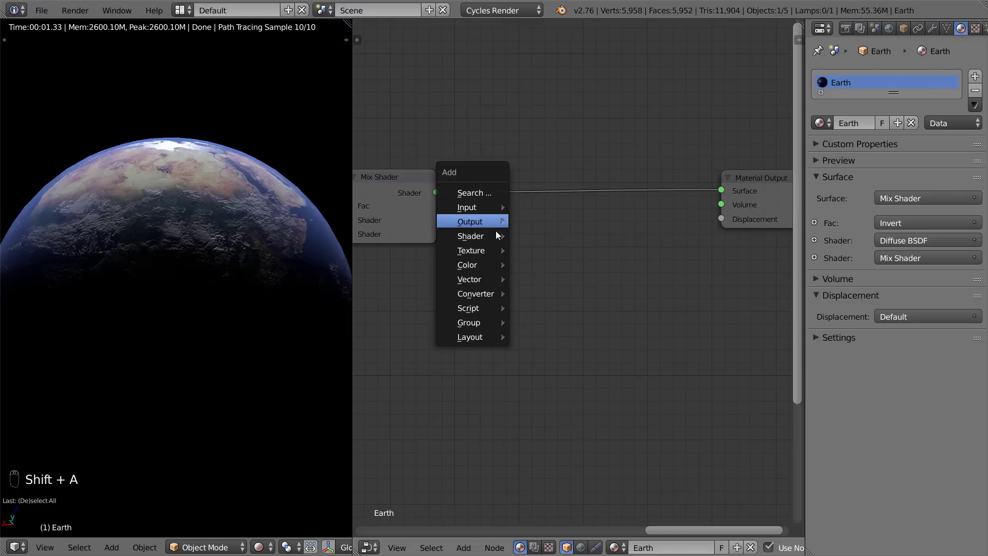
key(Escape)
key(shift+a)
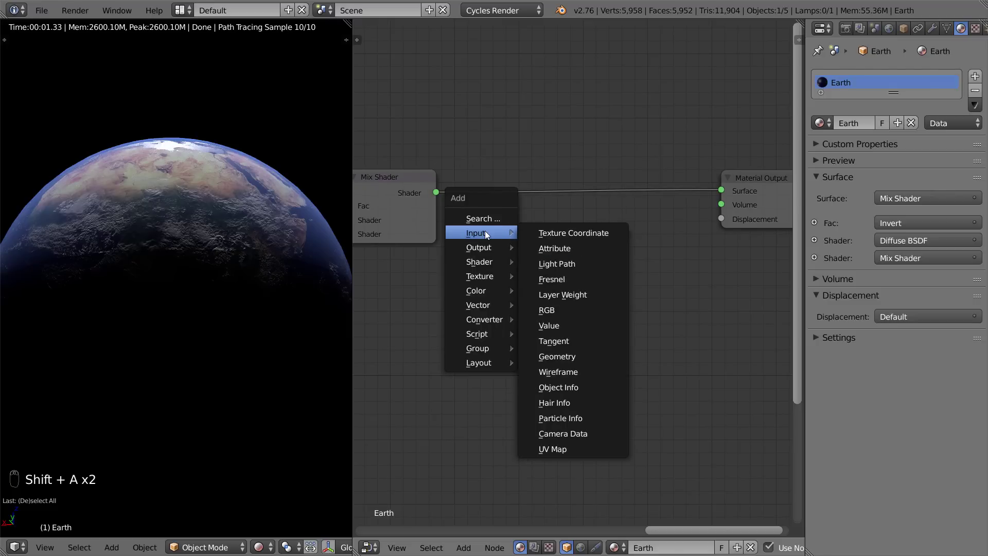
mouse_move(491, 272)
click(577, 274)
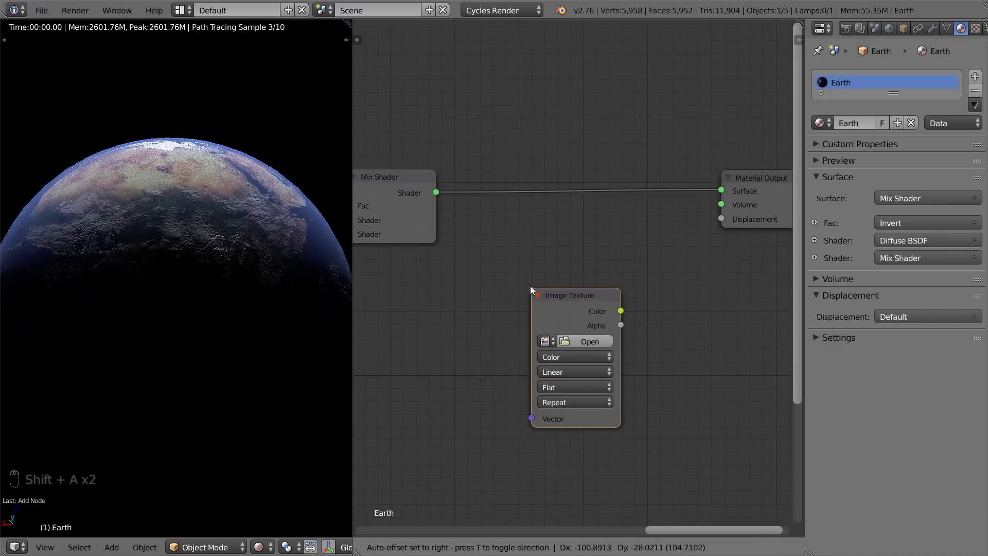
click(530, 286)
key(x)
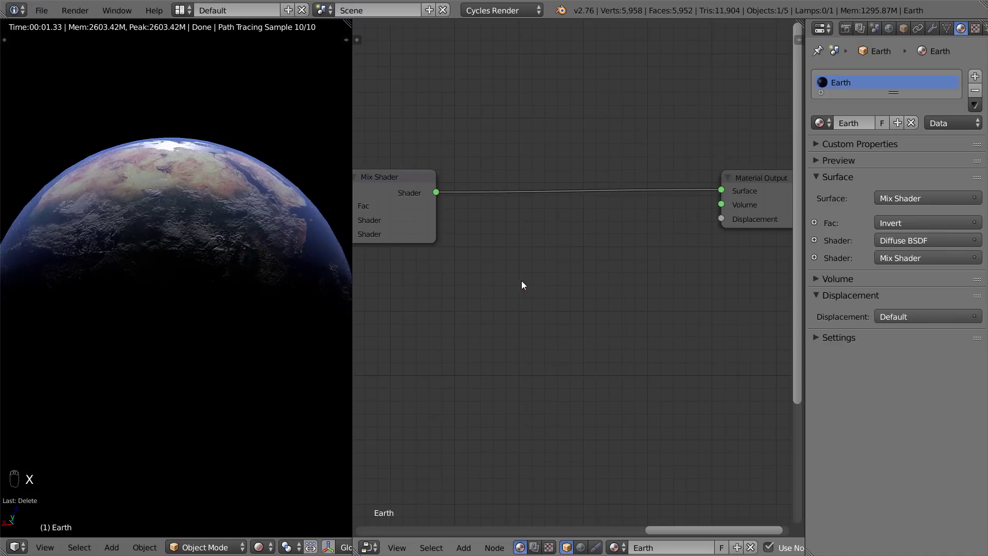
Insert a new Mix Shader into the link between the Earth material's final Mix Shader and the Material Output
key(shift+a)
mouse_move(521, 279)
mouse_move(515, 263)
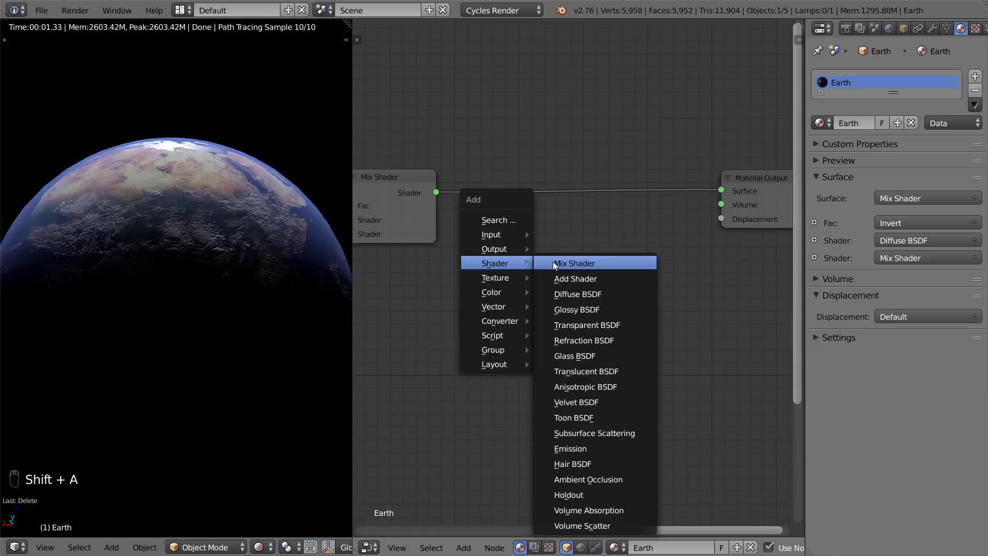
click(553, 261)
click(547, 171)
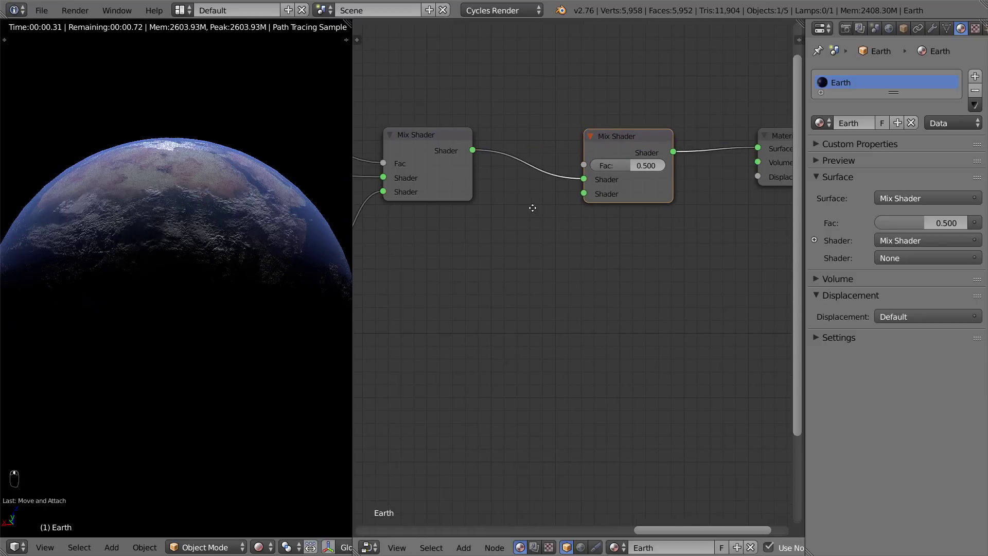
Add an Emission shader below the existing Mix Shader and connect it to the new Mix Shader's second Shader input
key(shift+a)
mouse_move(490, 235)
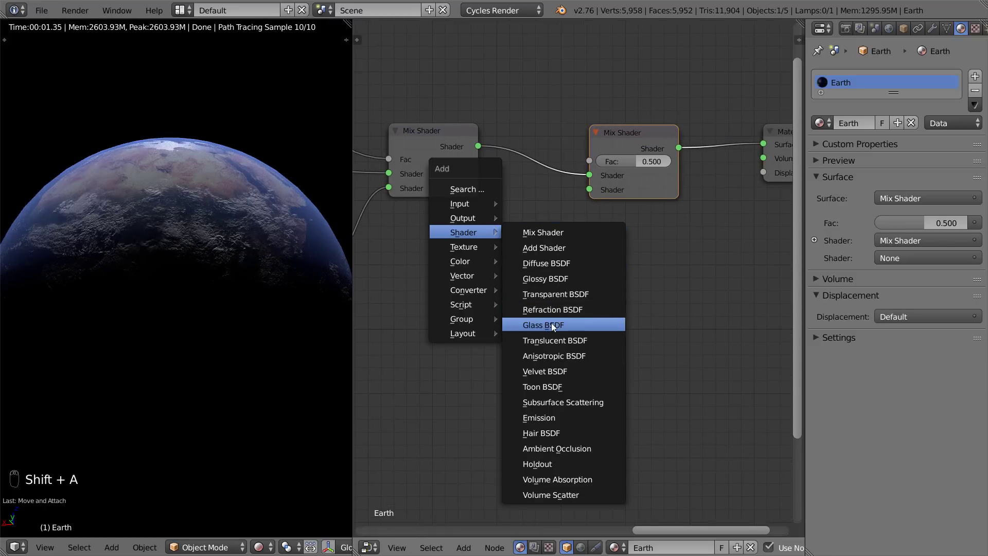
click(561, 418)
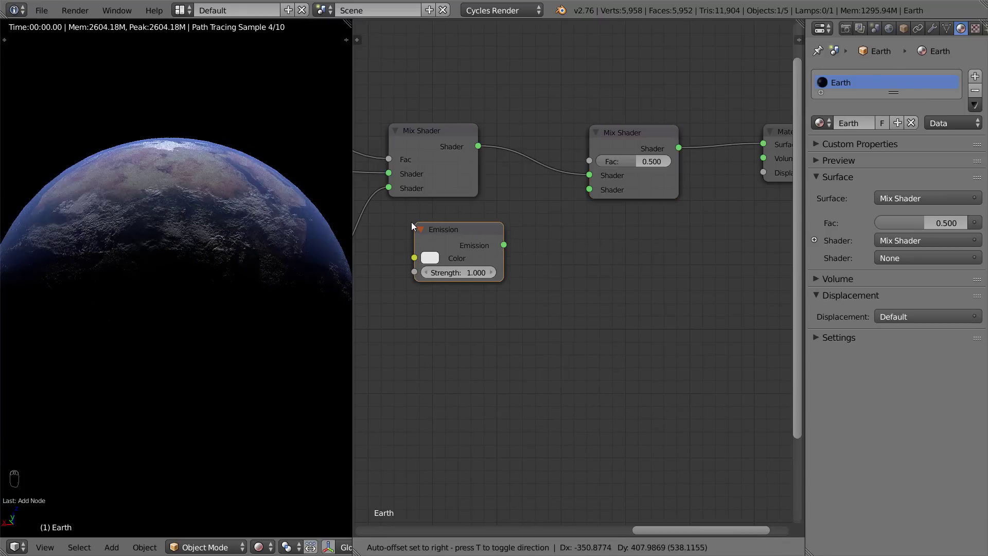
click(497, 252)
drag(488, 243, 588, 189)
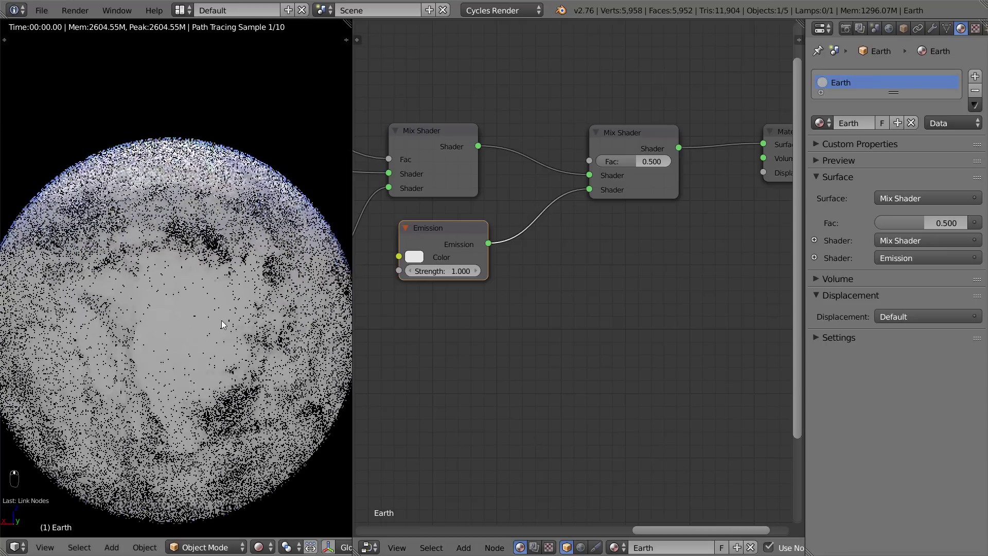
Set the Emission shader's color to magenta and check its effect on the rendered planet
click(414, 256)
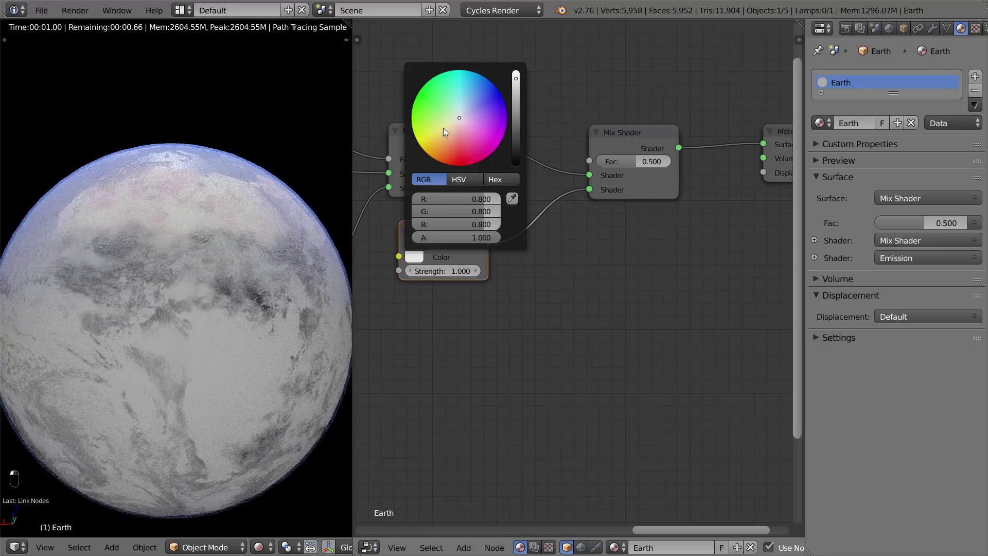
drag(443, 127, 485, 158)
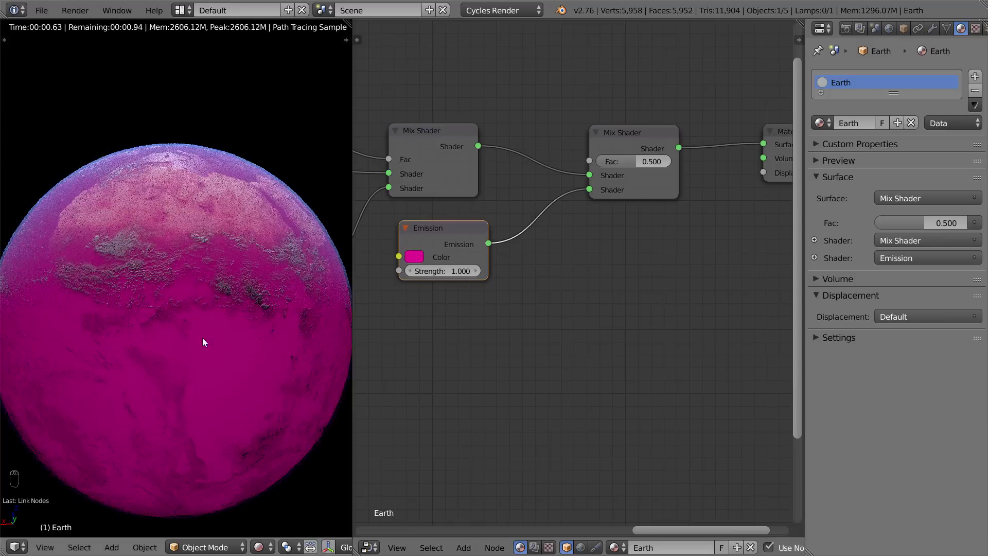
middle_drag(515, 322, 553, 384)
scroll(552, 383, down, 2)
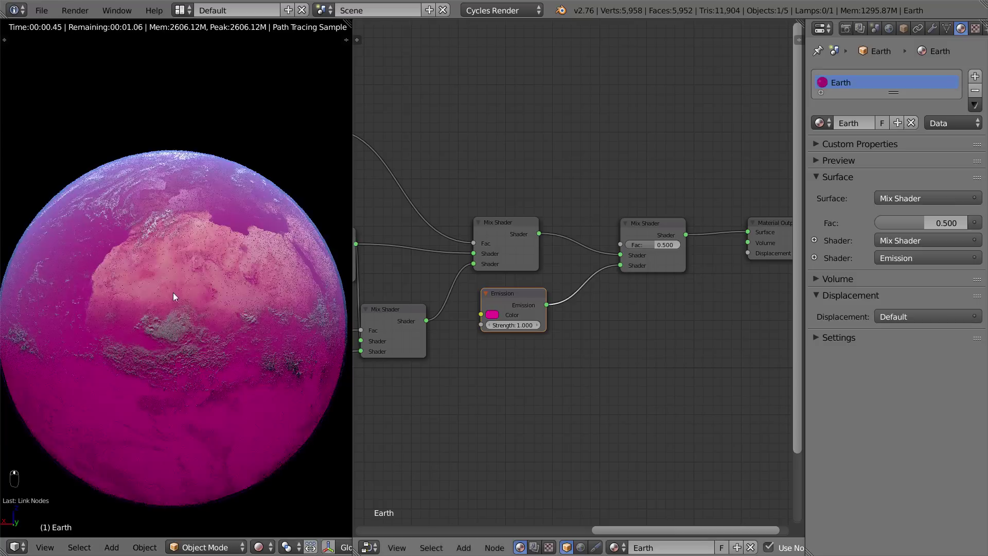
middle_drag(277, 304, 277, 339)
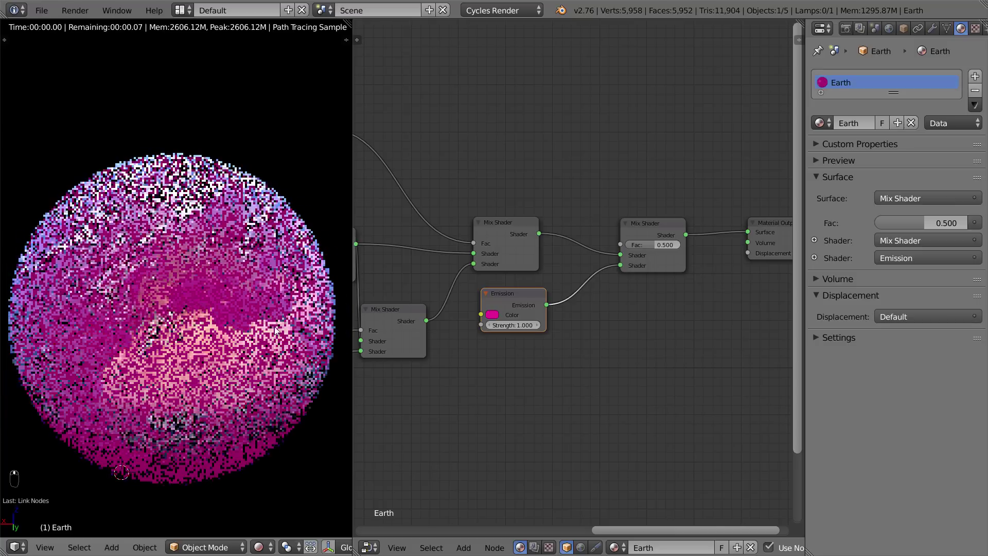
scroll(510, 283, up, 2)
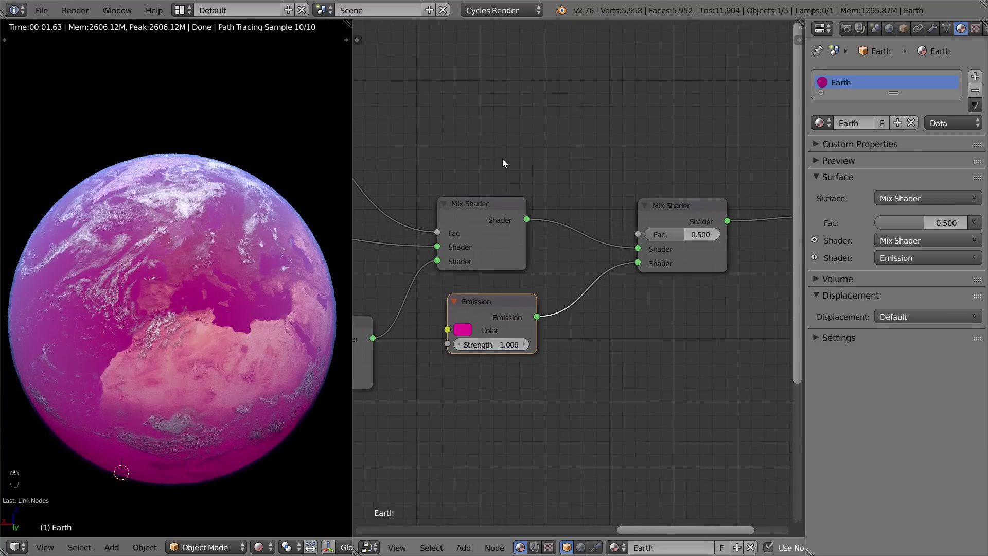
Add a vector Normal node and place it above the Mix Shader that precedes the new one
key(shift+a)
middle_drag(208, 330, 208, 261)
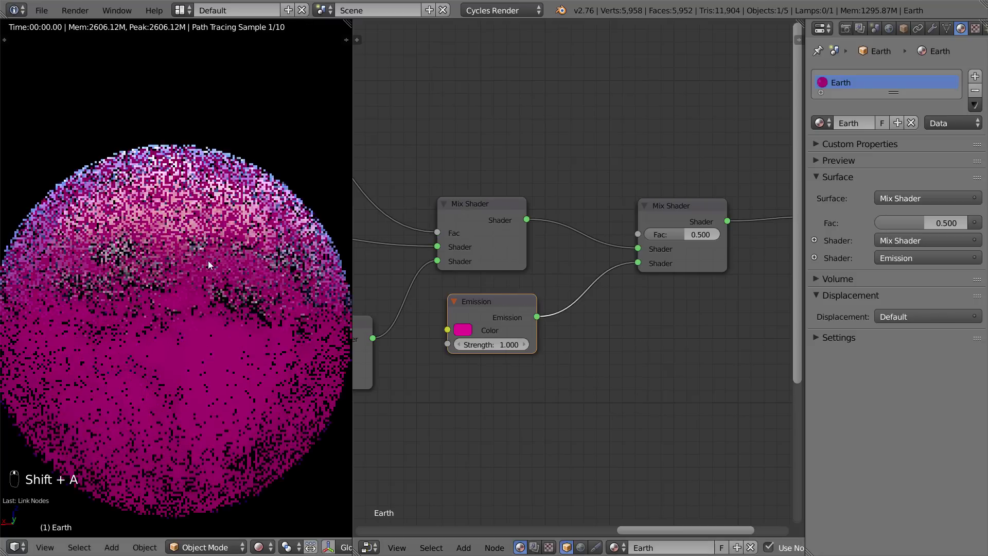
scroll(208, 261, down, 3)
scroll(196, 279, up, 2)
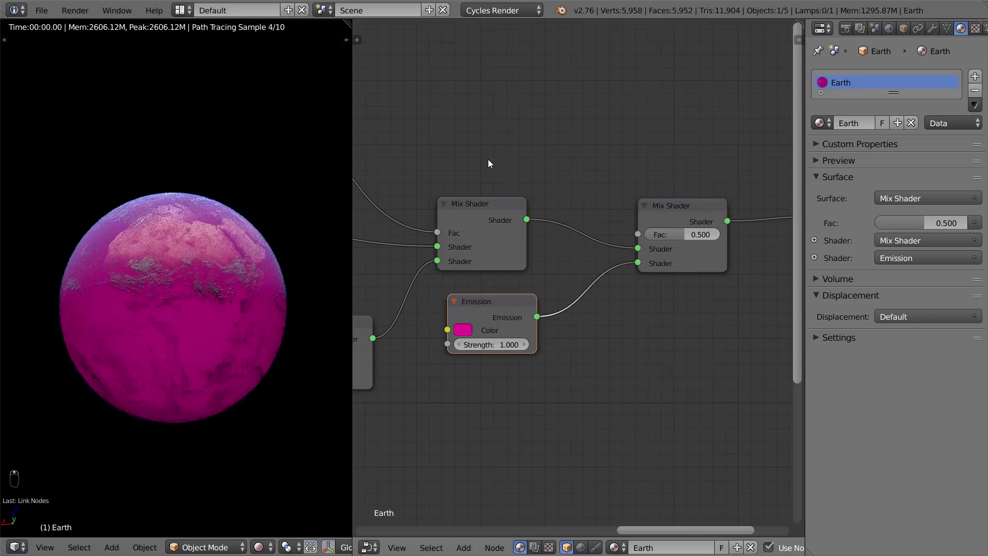
scroll(488, 159, up, 1)
key(shift+a)
mouse_move(484, 102)
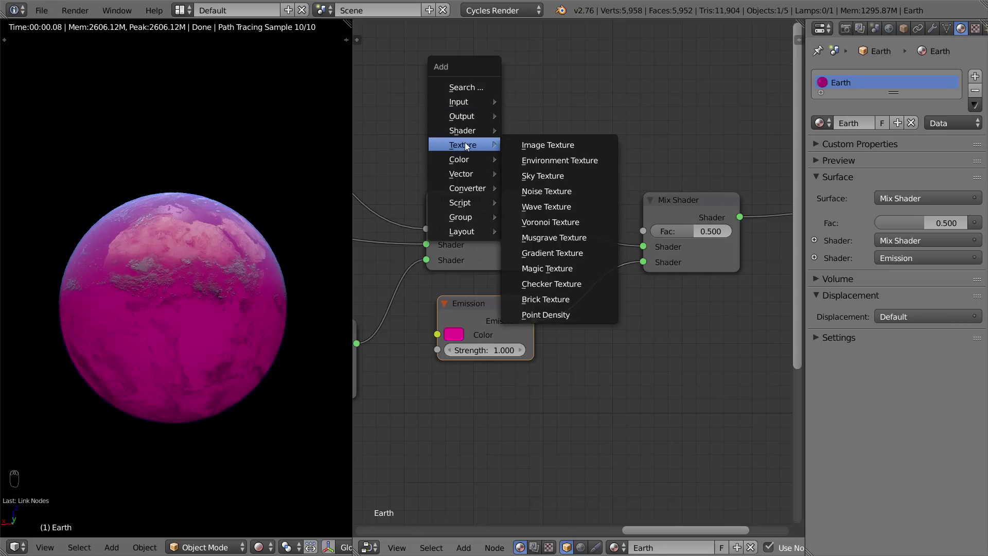
mouse_move(468, 175)
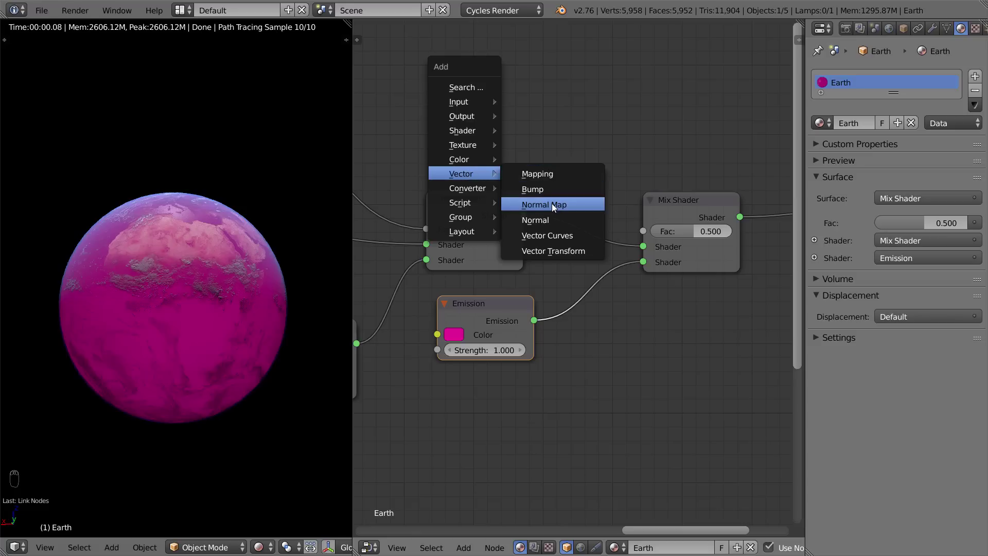
click(553, 221)
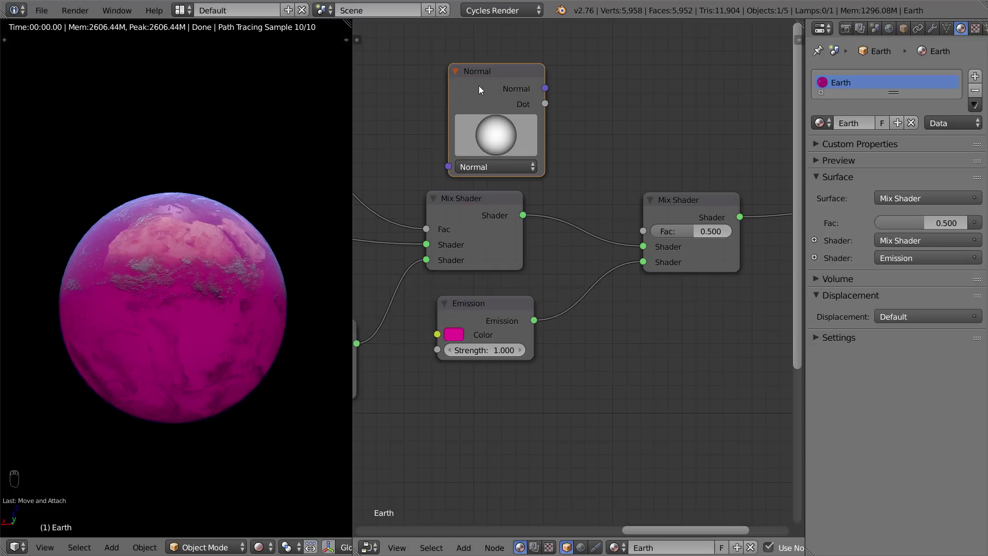
click(435, 63)
Rearrange the Normal and Emission nodes so they are stacked beneath the Mix Shader, with Normal above Emission
scroll(482, 212, down, 1)
middle_drag(482, 212, 483, 192)
click(488, 255)
key(g)
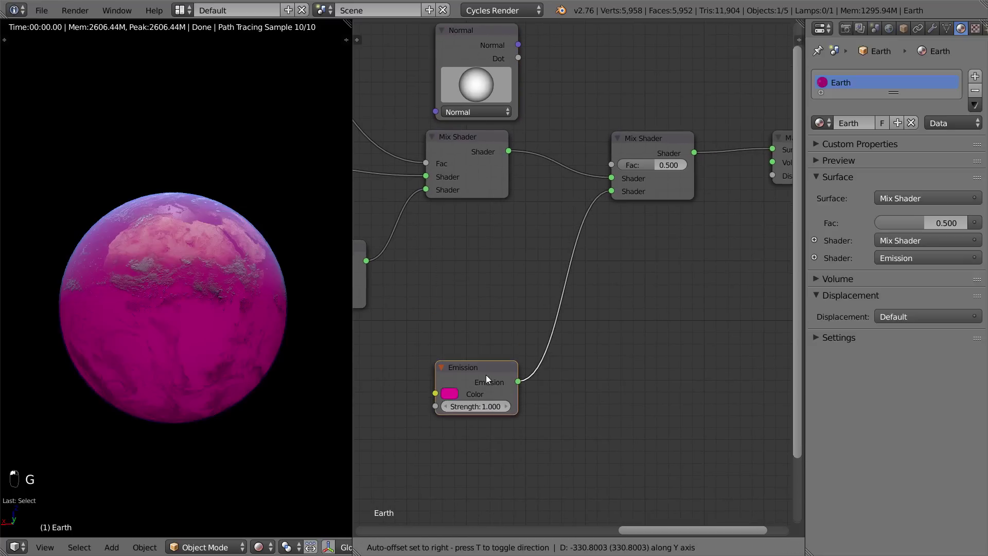
click(486, 374)
click(499, 62)
key(g)
key(y)
click(480, 236)
middle_drag(481, 235, 563, 215)
click(554, 342)
key(g)
click(553, 307)
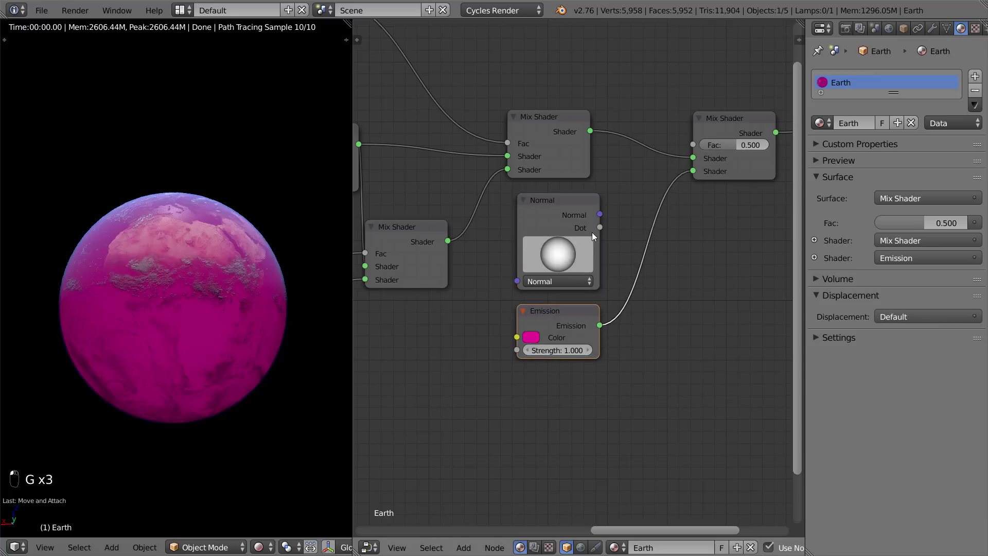
Adjust the Normal node's direction slightly by rotating its preview sphere
click(554, 215)
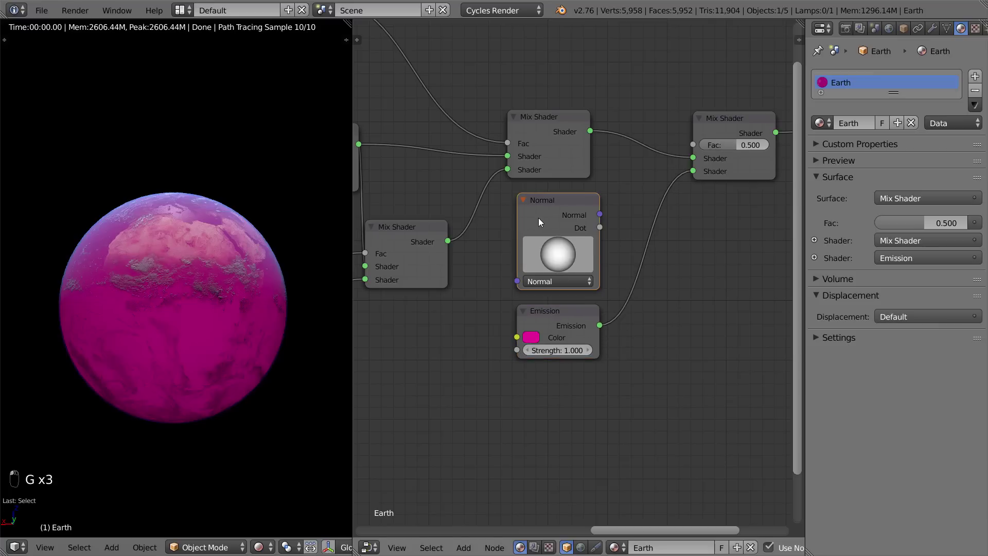
scroll(538, 222, up, 1)
mouse_move(555, 247)
mouse_down()
mouse_move(567, 265)
mouse_move(557, 257)
mouse_up()
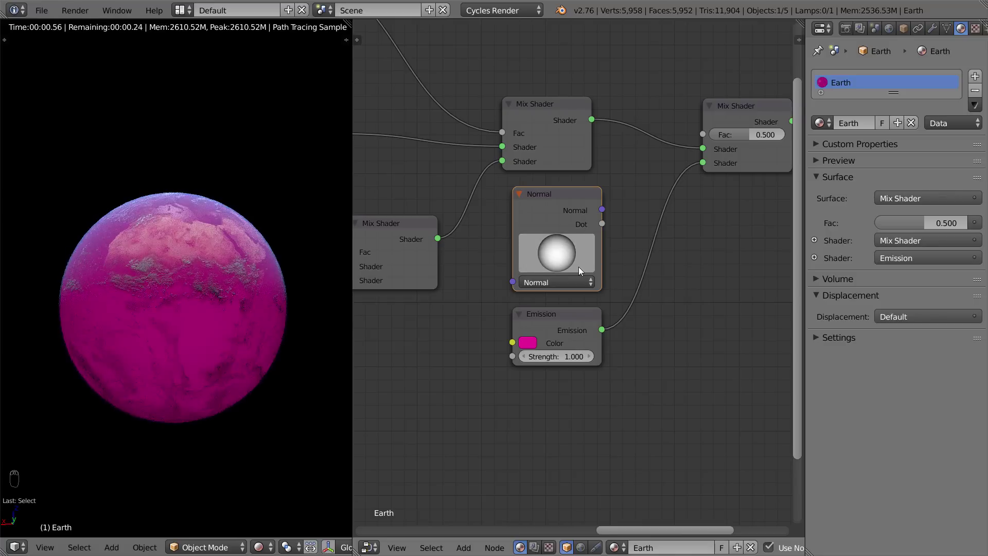
scroll(576, 267, up, 2)
scroll(544, 216, down, 2)
middle_drag(540, 204, 583, 178)
scroll(584, 178, up, 1)
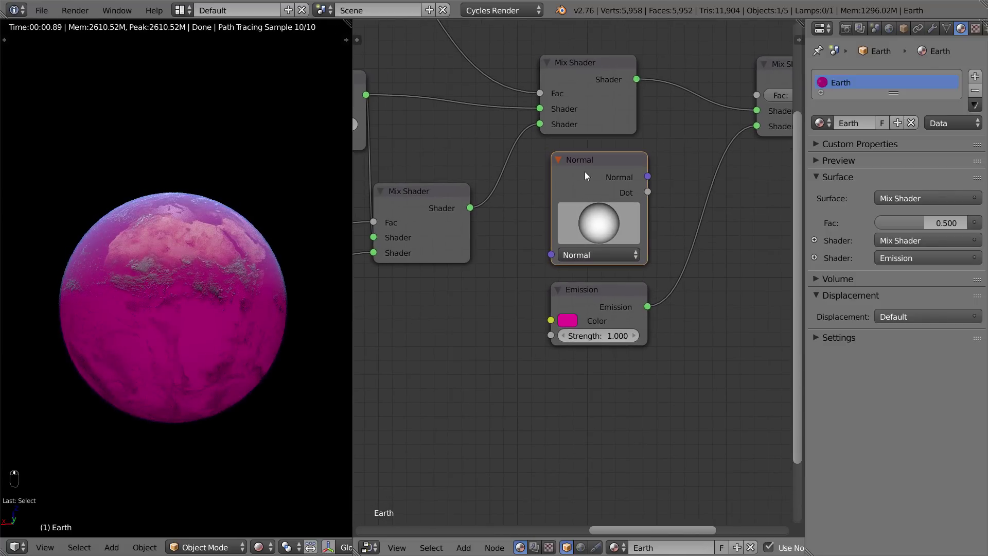
key(shift+a)
mouse_move(530, 177)
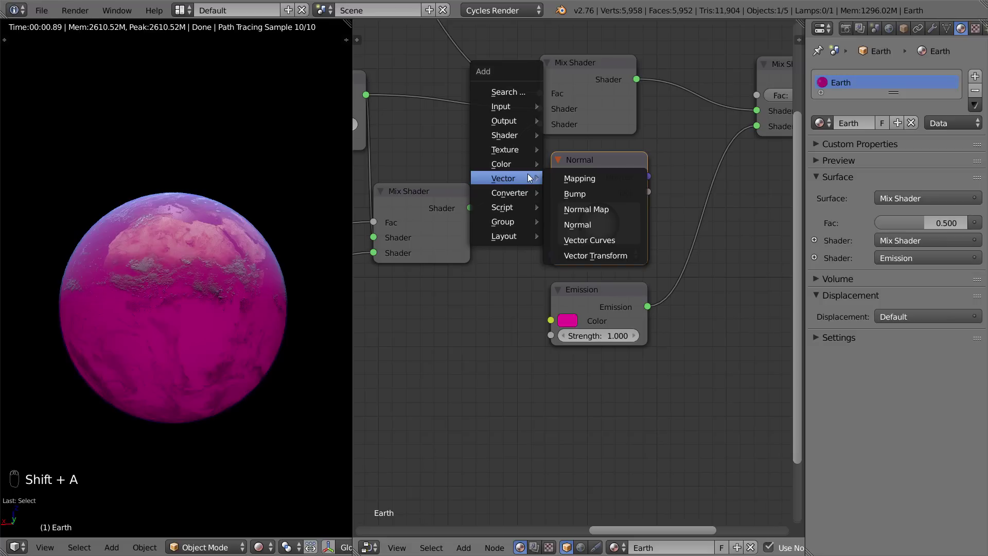
click(586, 209)
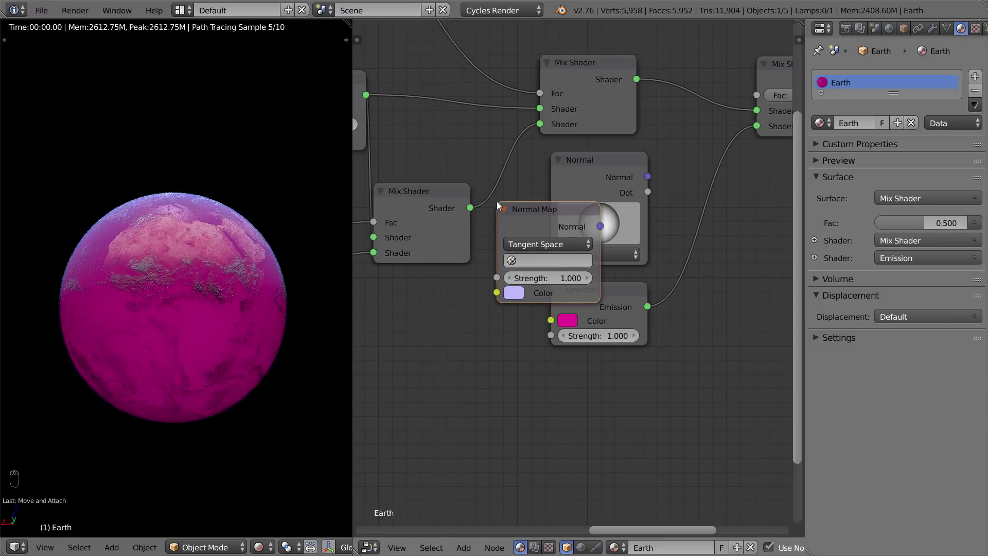
key(x)
key(shift+a)
mouse_move(508, 125)
click(585, 126)
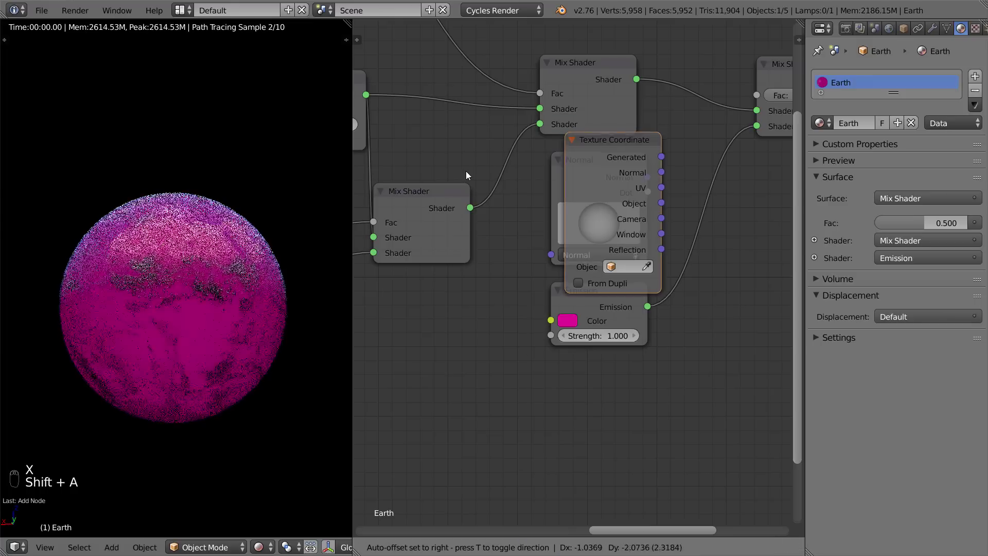
click(464, 172)
key(x)
key(shift+a)
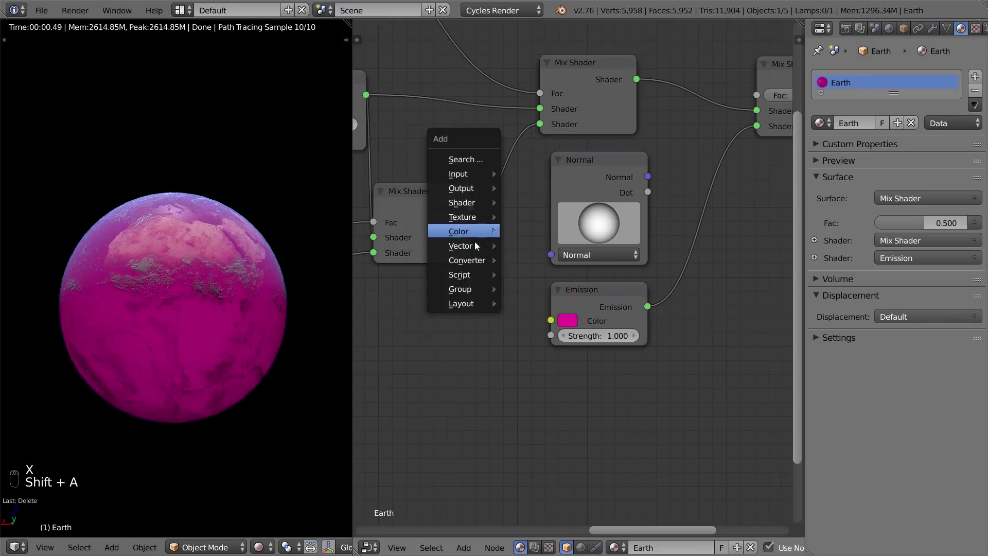
click(575, 288)
click(576, 288)
key(x)
key(shift+a)
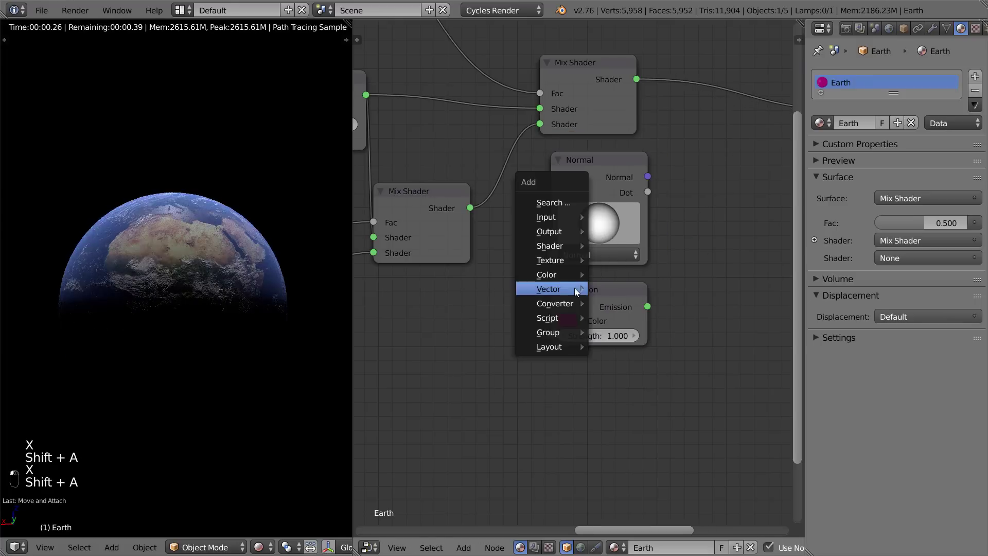
Reconnect the Emission shader's output to the second Shader input of the last Mix Shader
middle_drag(701, 187, 498, 219)
scroll(502, 222, down, 4)
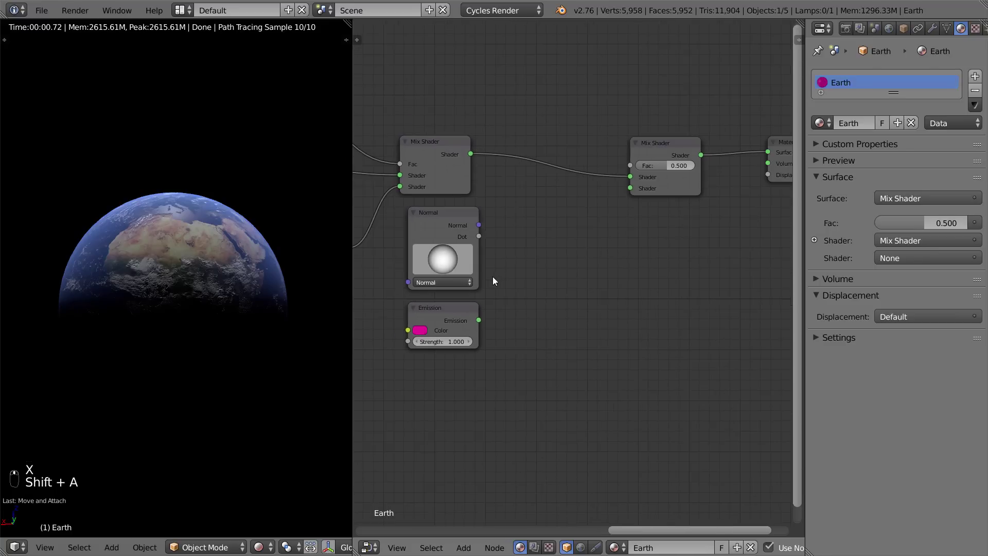
drag(479, 321, 635, 191)
middle_drag(470, 258, 539, 246)
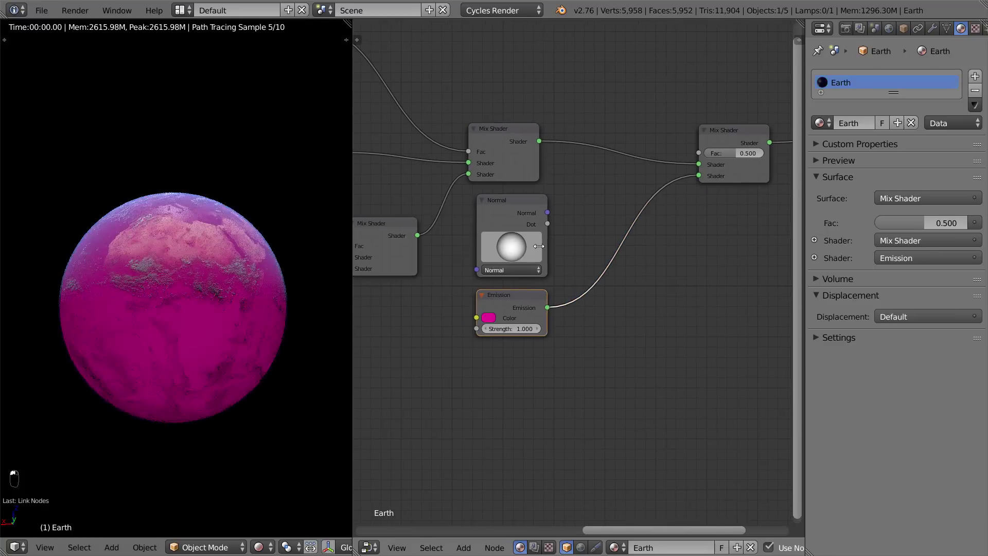
Add an input Texture Coordinate node and place it beneath the Mix Shader that lies left of the Normal and Emission nodes
key(shift+a)
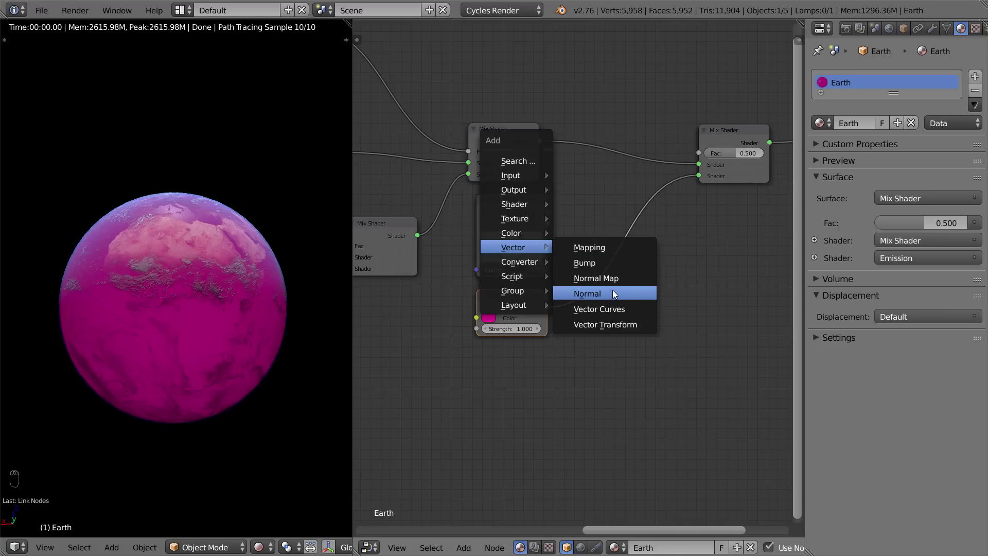
mouse_move(528, 268)
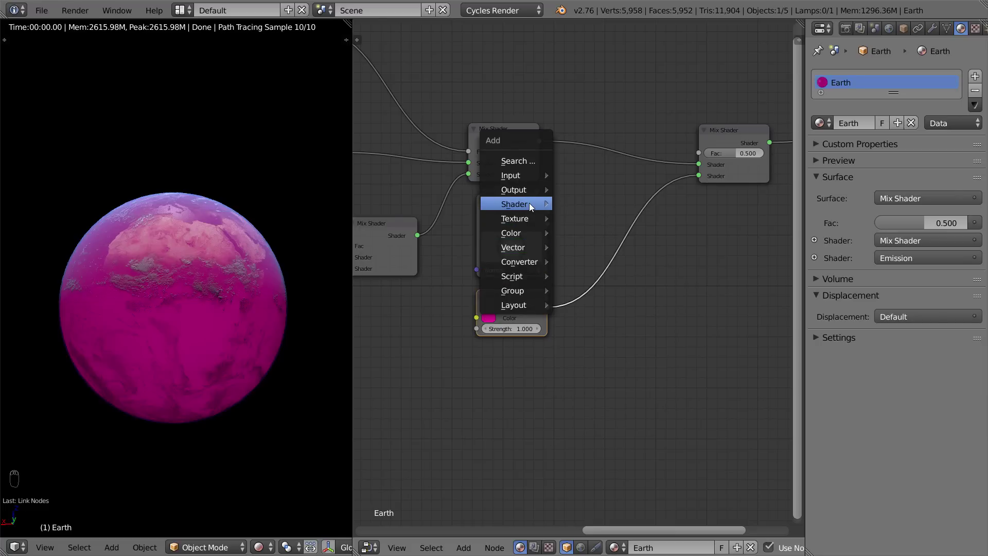
mouse_move(530, 176)
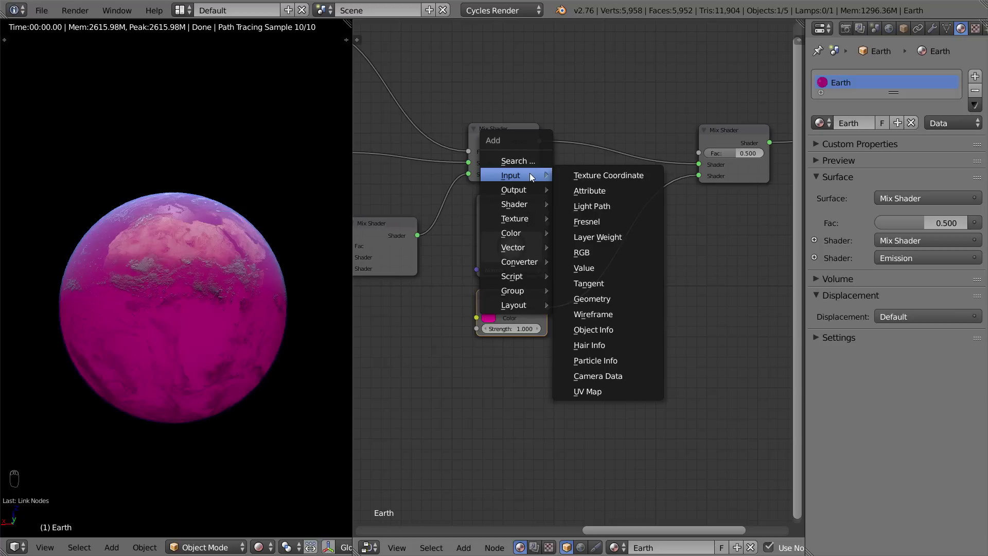
click(567, 175)
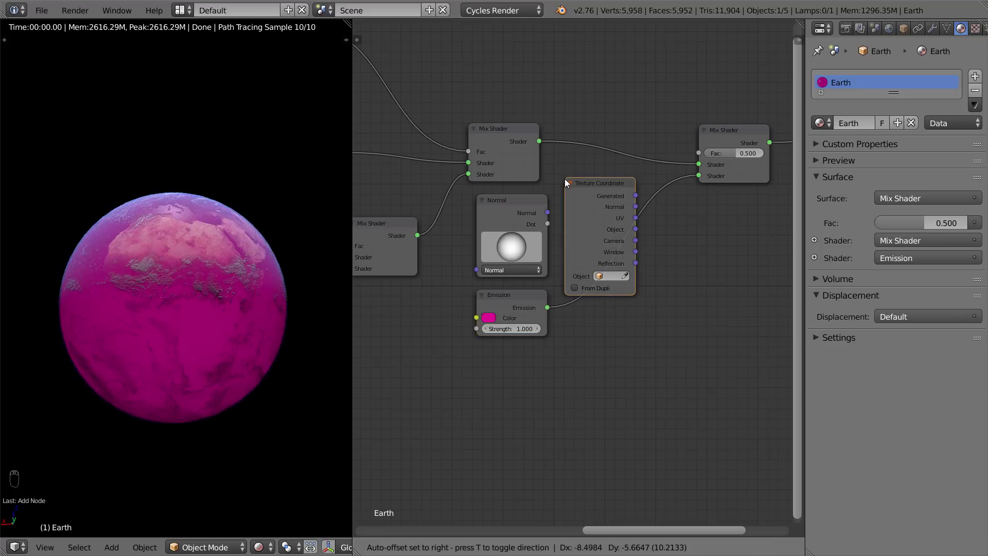
click(421, 276)
key(x)
key(shift+a)
mouse_move(406, 349)
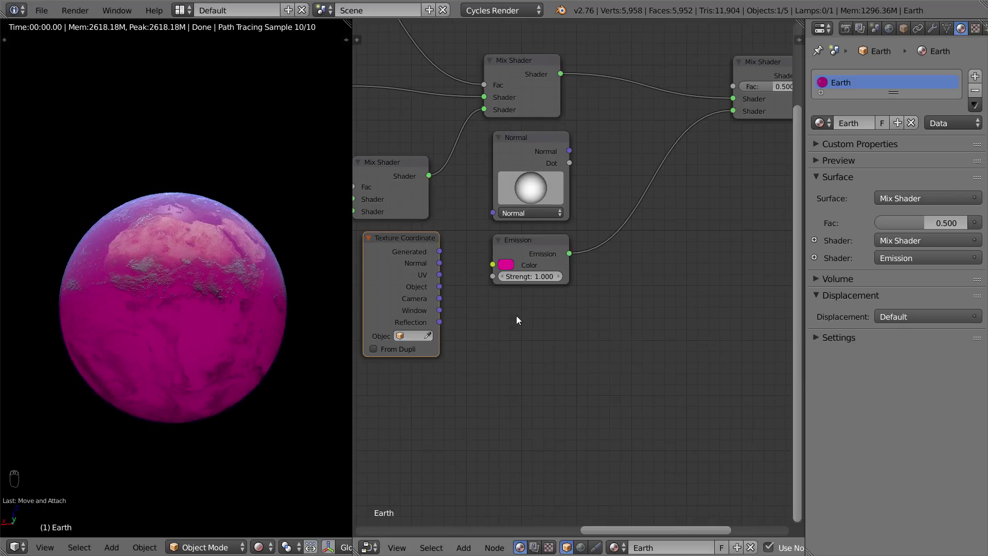
Connect the Texture Coordinate node's Normal output to the Normal input of the Normal node
middle_drag(484, 301, 550, 321)
scroll(550, 317, up, 2)
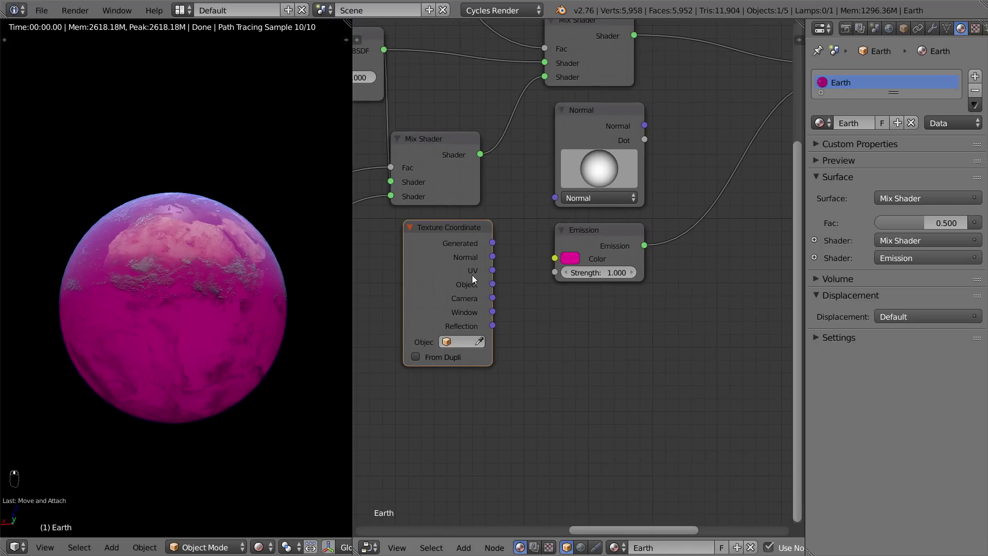
mouse_move(436, 273)
mouse_down()
mouse_move(486, 245)
mouse_move(466, 282)
mouse_move(455, 276)
mouse_up()
middle_drag(556, 283, 488, 309)
scroll(468, 278, down, 1)
drag(467, 282, 521, 223)
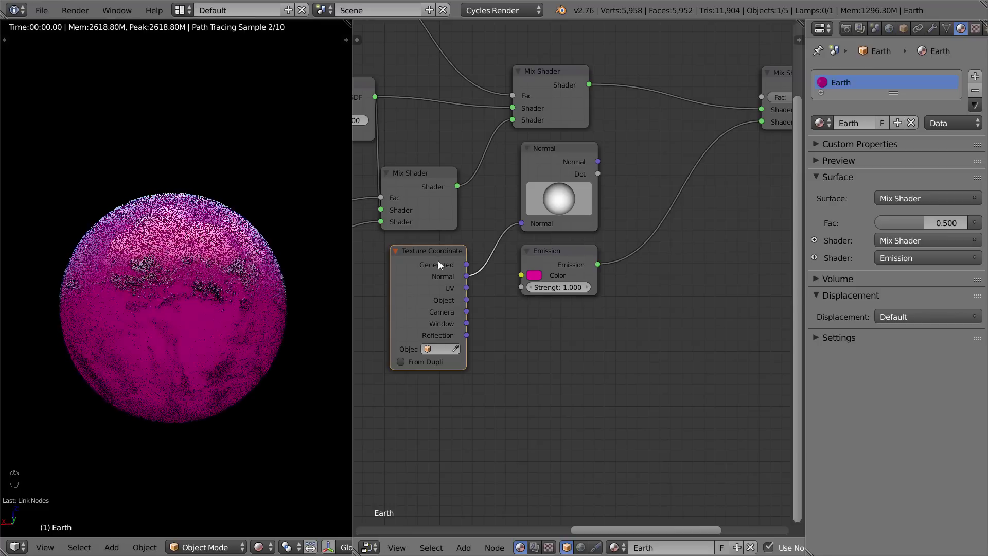
Move the Texture Coordinate and Normal nodes together so the Normal node sits directly left of the Emission shader
key(g)
click(479, 163)
shift+right_click(555, 161)
key(g)
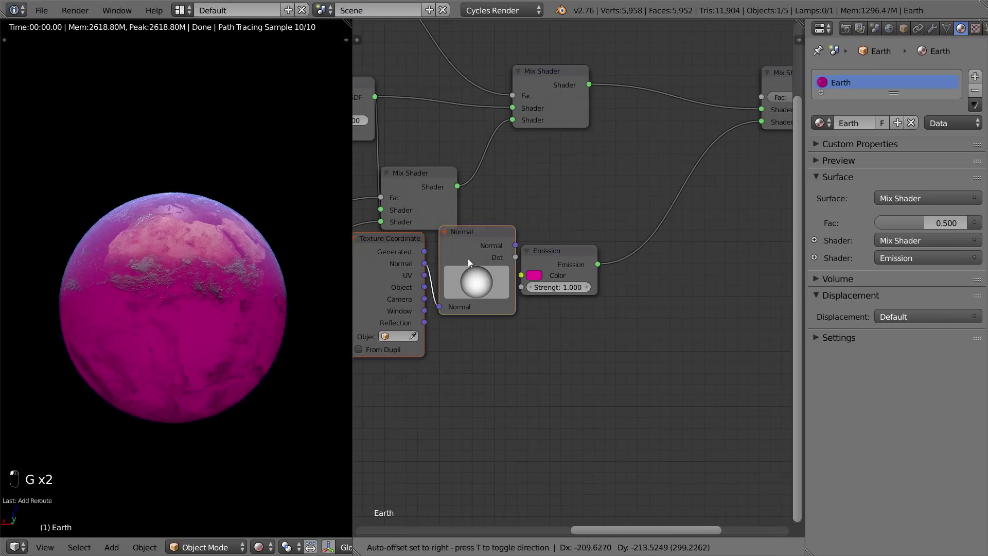
click(451, 292)
middle_drag(466, 275, 504, 235)
scroll(519, 221, down, 1)
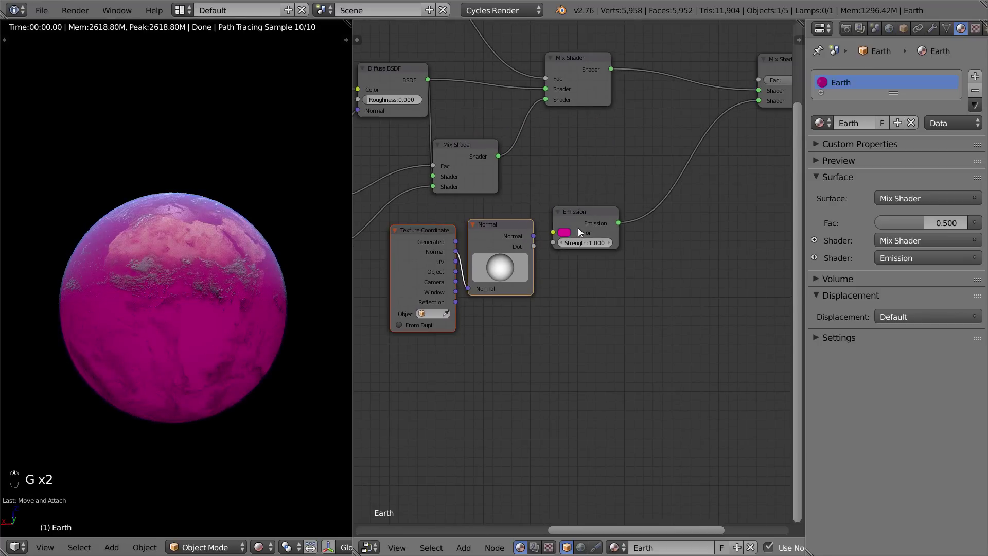
Link the Normal node's Dot output to the last Mix Shader's Fac and rotate its sphere until the preview is fully black
middle_drag(578, 227, 541, 266)
drag(492, 274, 724, 109)
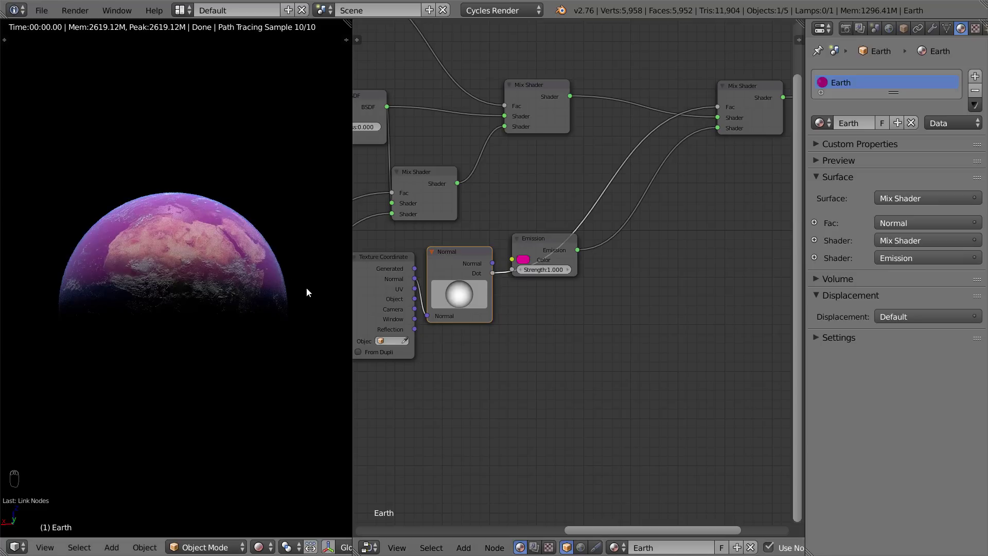
drag(466, 295, 184, 227)
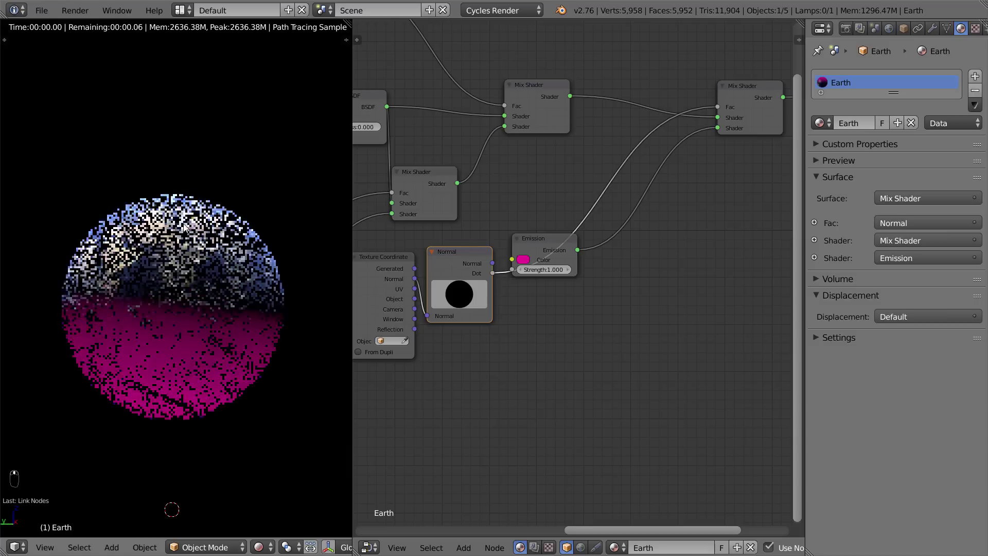
Check the emission boundary around the planet and rotate the Normal node's sphere so the magenta begins further into the night side
middle_drag(184, 227, 31, 260)
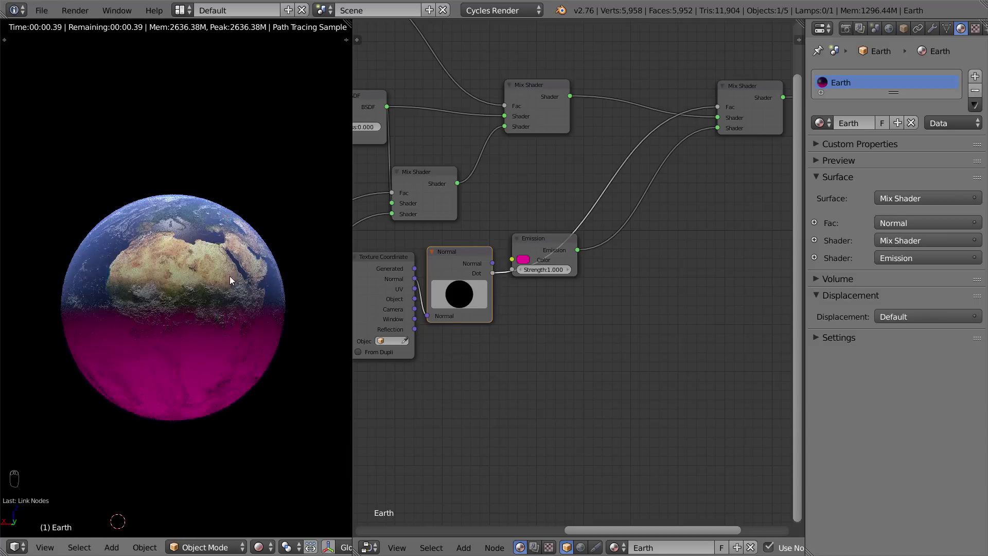
middle_drag(229, 276, 248, 319)
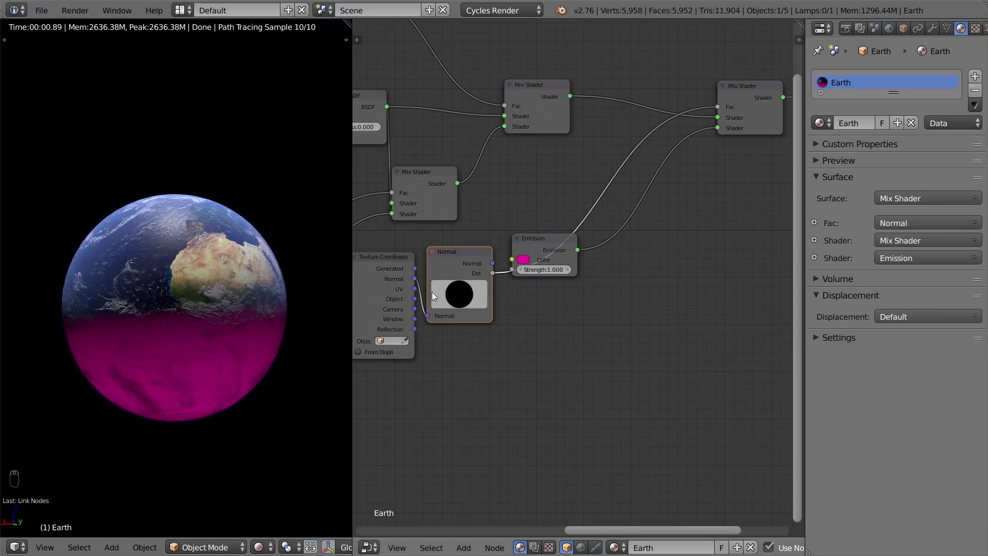
middle_drag(220, 317, 200, 284)
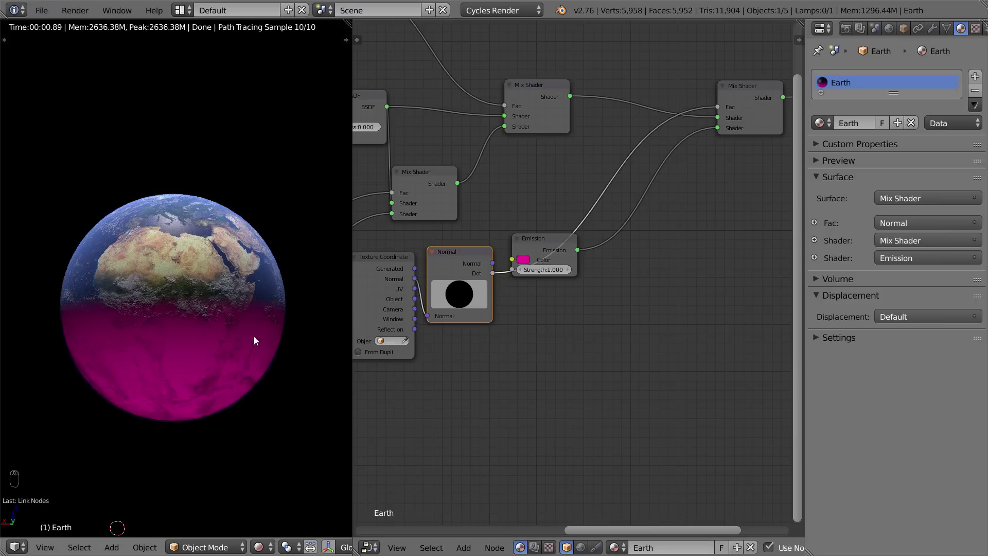
mouse_move(222, 351)
middle_down()
mouse_move(175, 313)
mouse_move(214, 333)
middle_up()
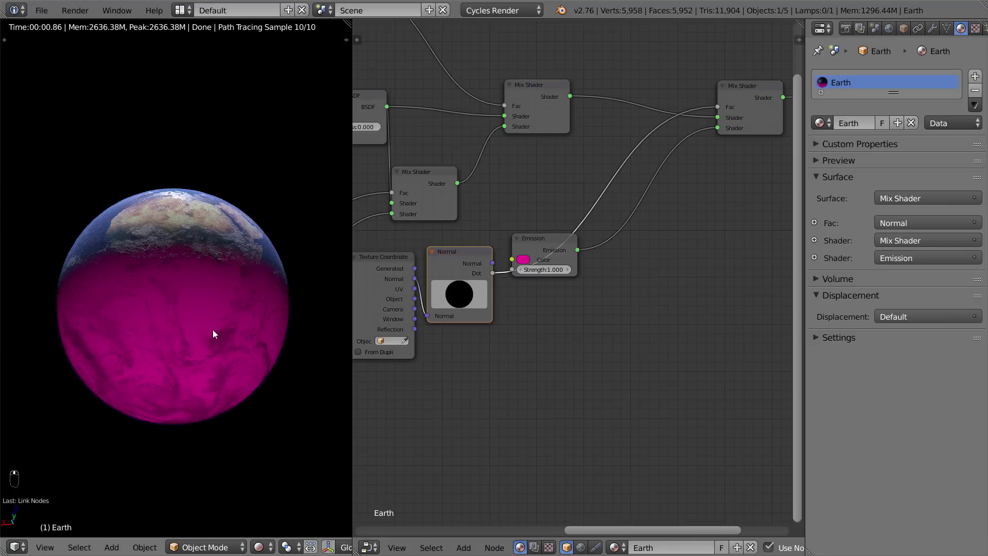
middle_drag(182, 274, 223, 277)
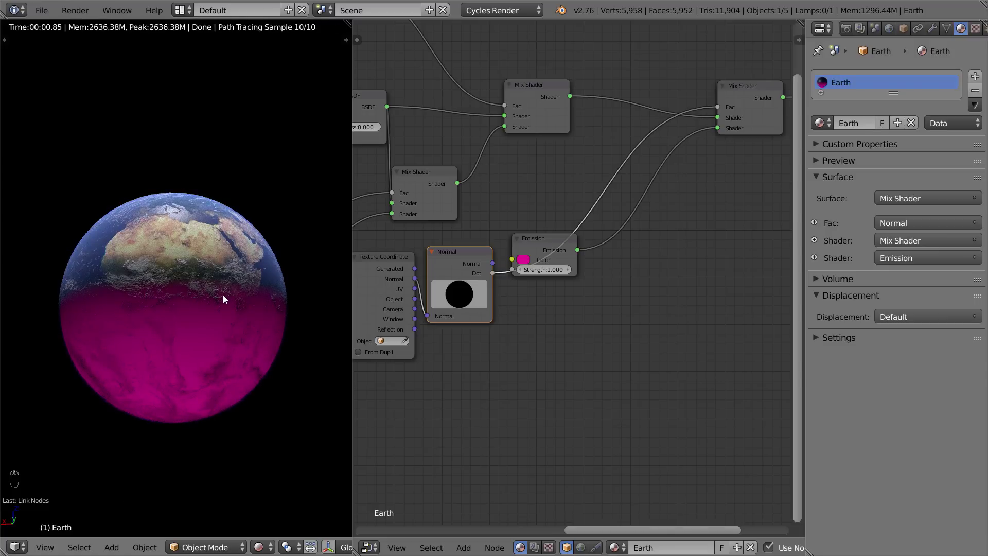
drag(461, 301, 489, 271)
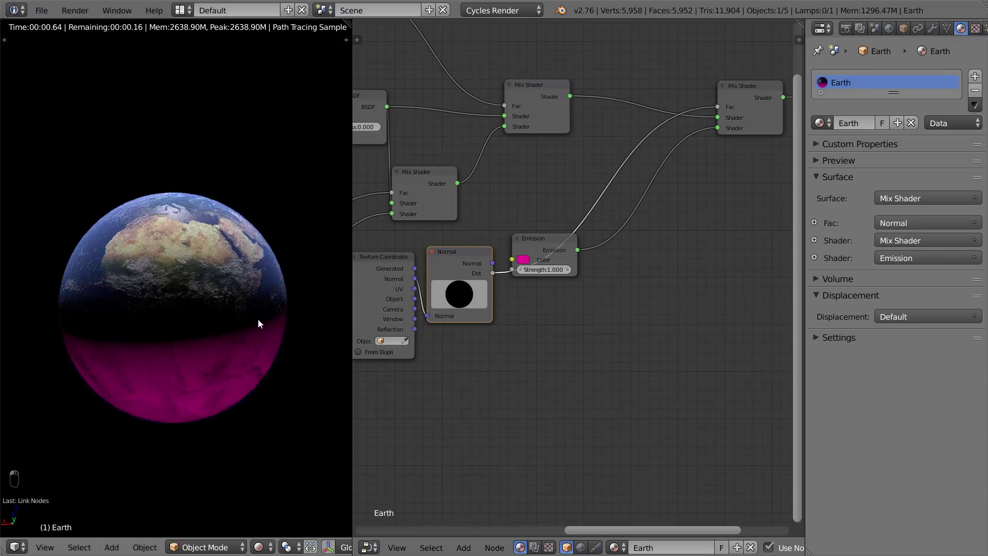
scroll(255, 319, down, 3)
scroll(186, 311, up, 2)
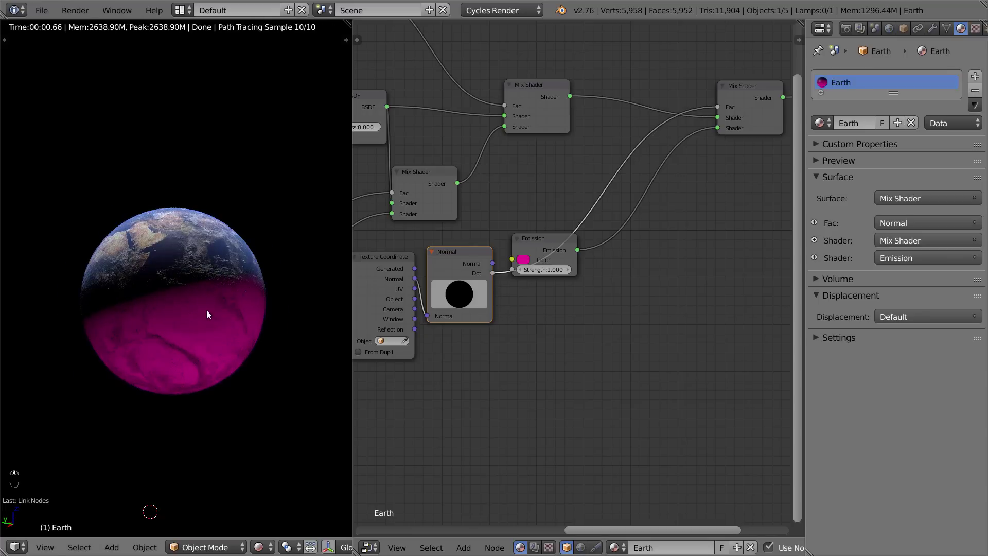
middle_drag(206, 310, 100, 309)
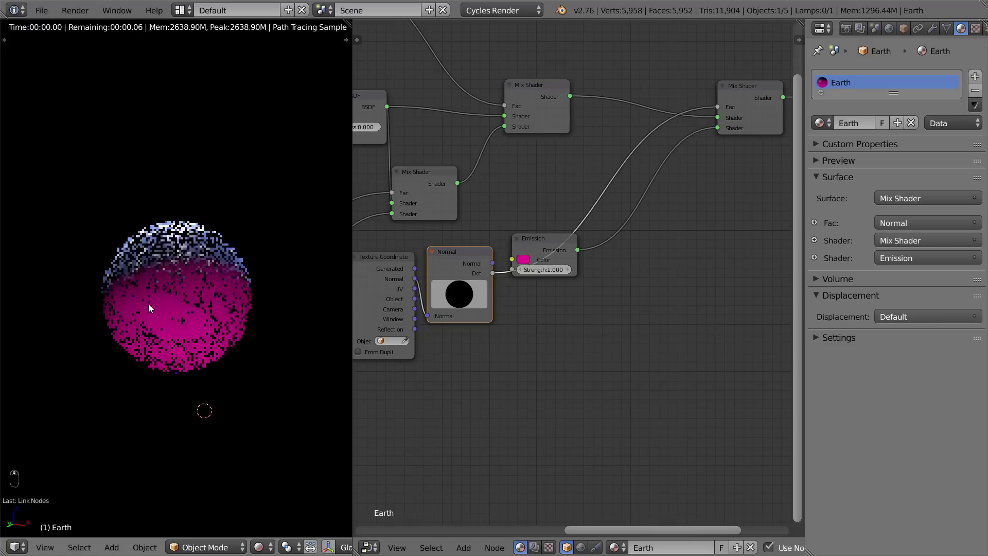
scroll(149, 304, down, 3)
Replace the node editor with a 3D View and move the Sun lamp to the left of the planet in top orthographic view
click(373, 546)
click(401, 530)
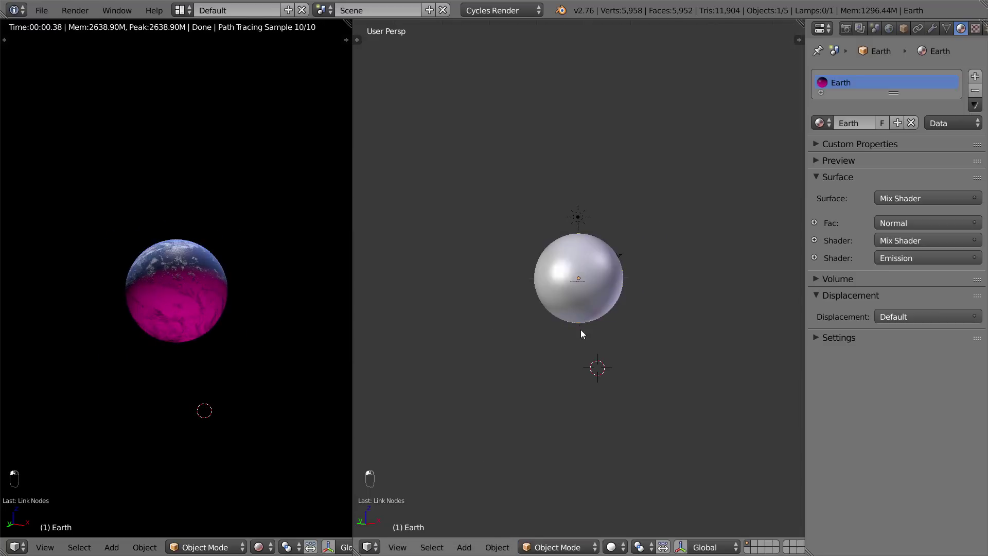
right_click(577, 239)
key(KP_7)
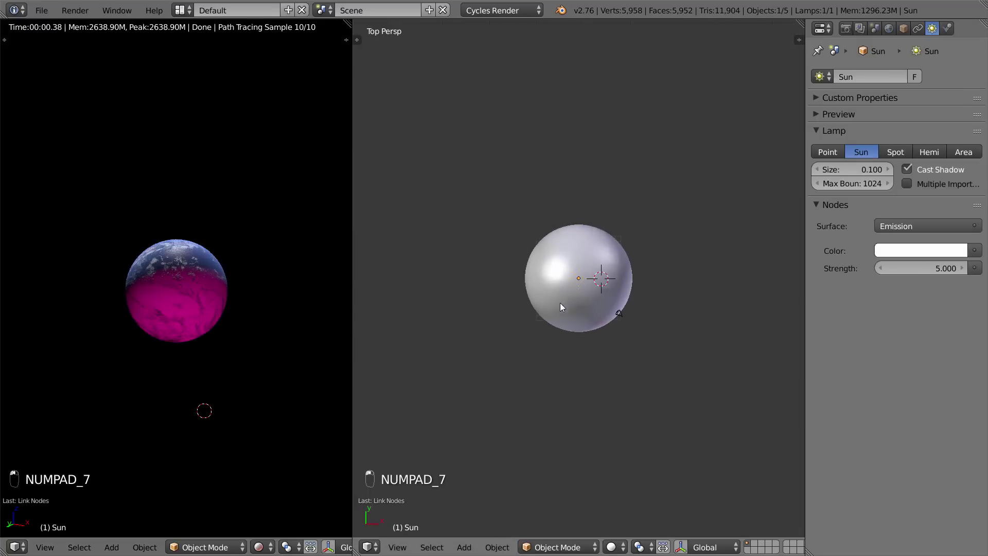
key(KP_5)
scroll(288, 328, up, 5)
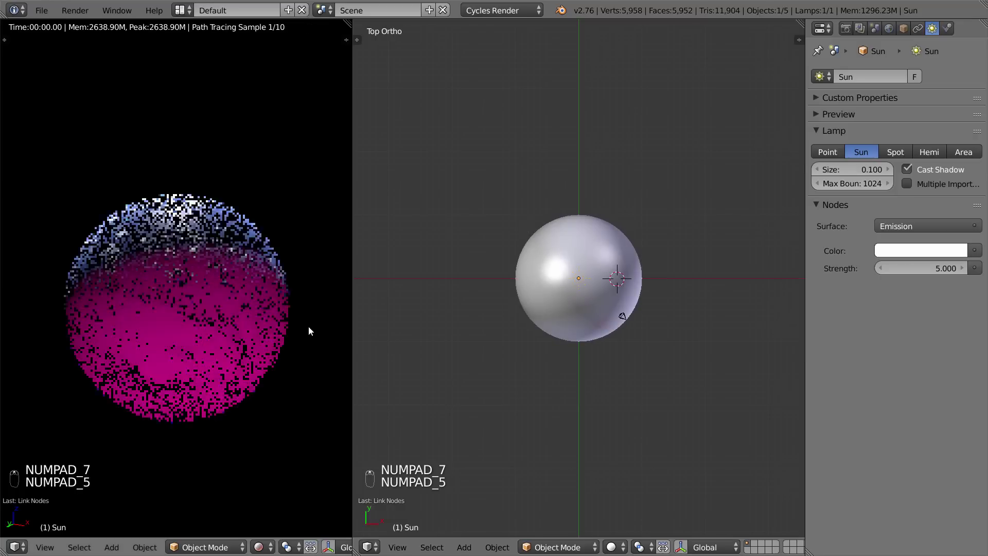
key(g)
click(450, 301)
Rotate the Sun lamp so its light direction points at the planet
middle_drag(505, 315, 523, 298)
key(r)
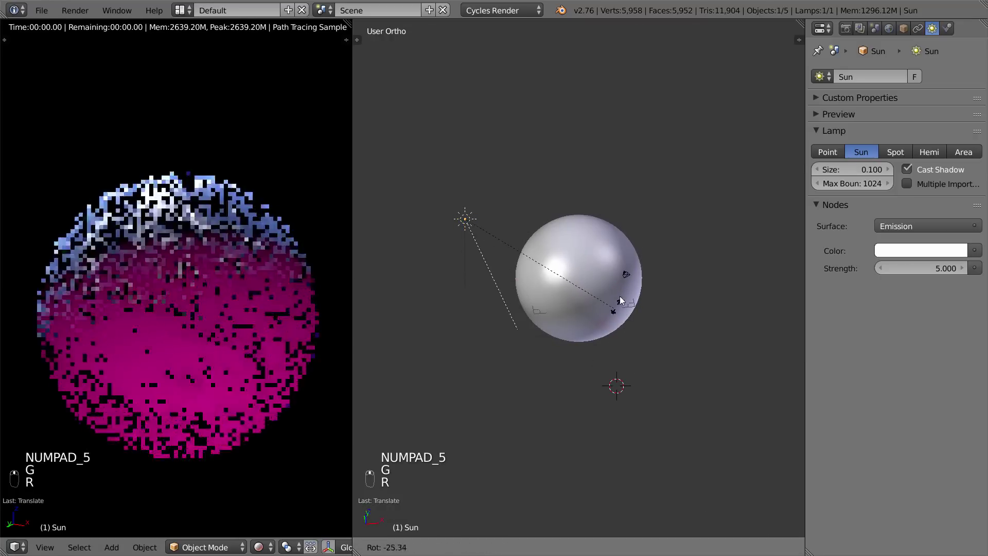
click(636, 242)
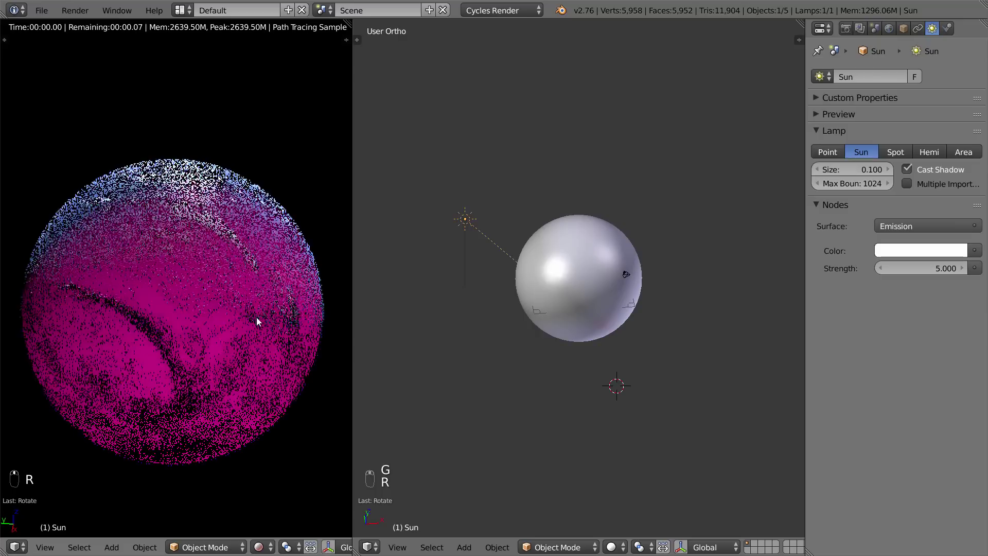
Select the Earth sphere, return to its node editor and cut the link between the Emission shader and the last Mix Shader
right_click(248, 307)
right_click(572, 287)
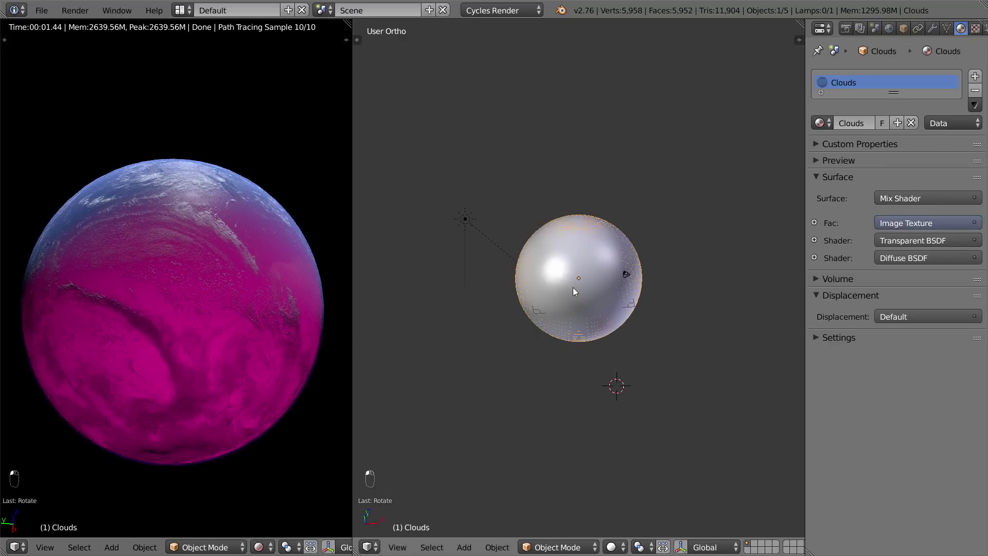
right_click(573, 288)
key(shift+F3)
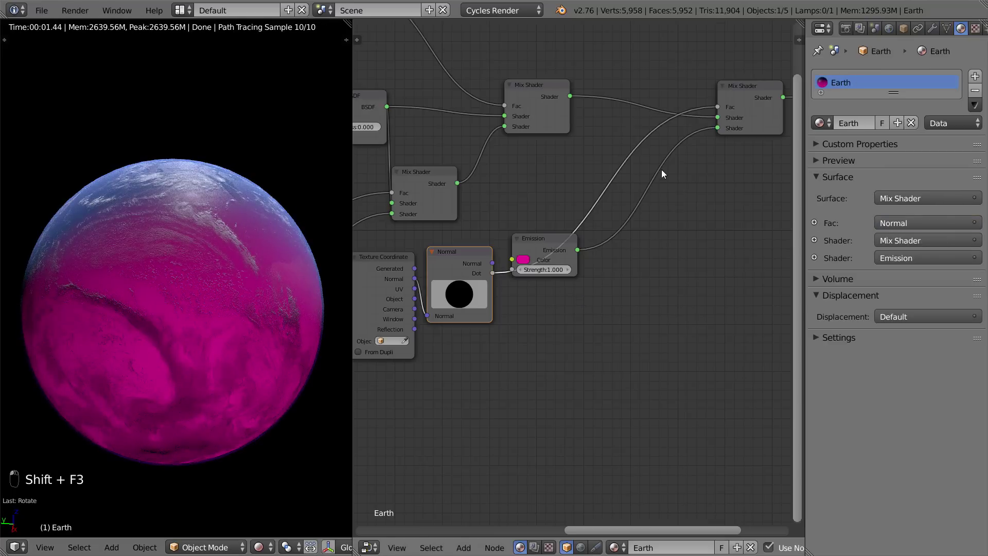
ctrl+right_drag(662, 174, 692, 242)
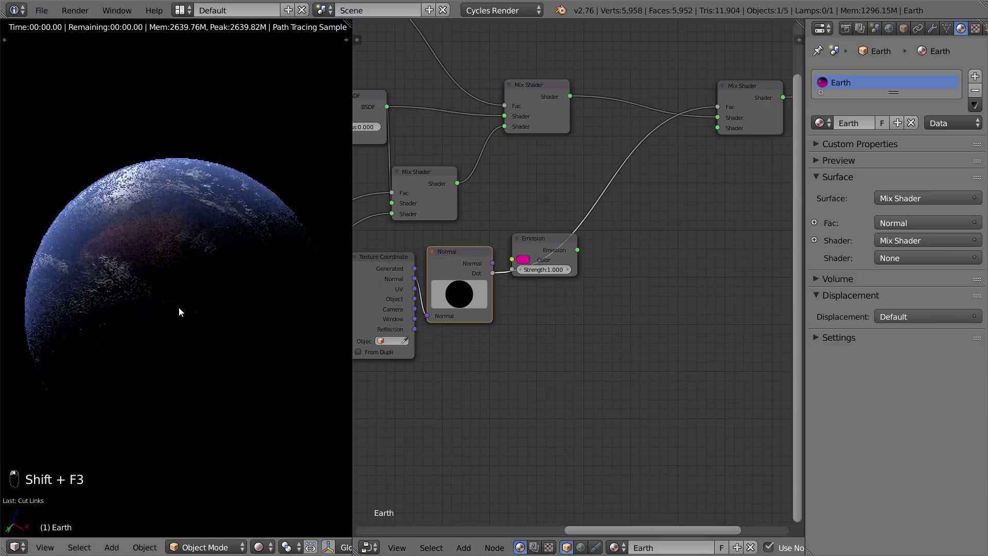
scroll(178, 306, up, 4)
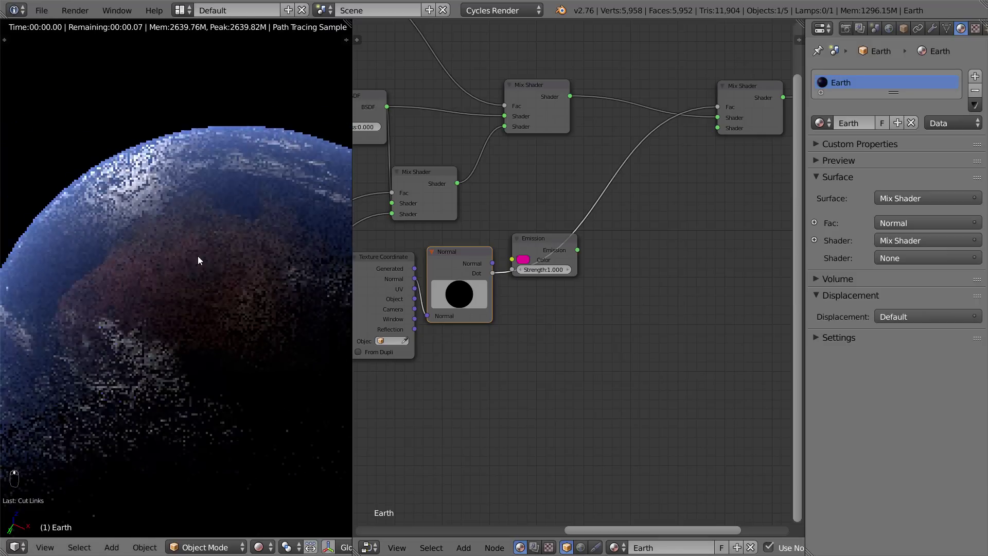
scroll(205, 269, down, 2)
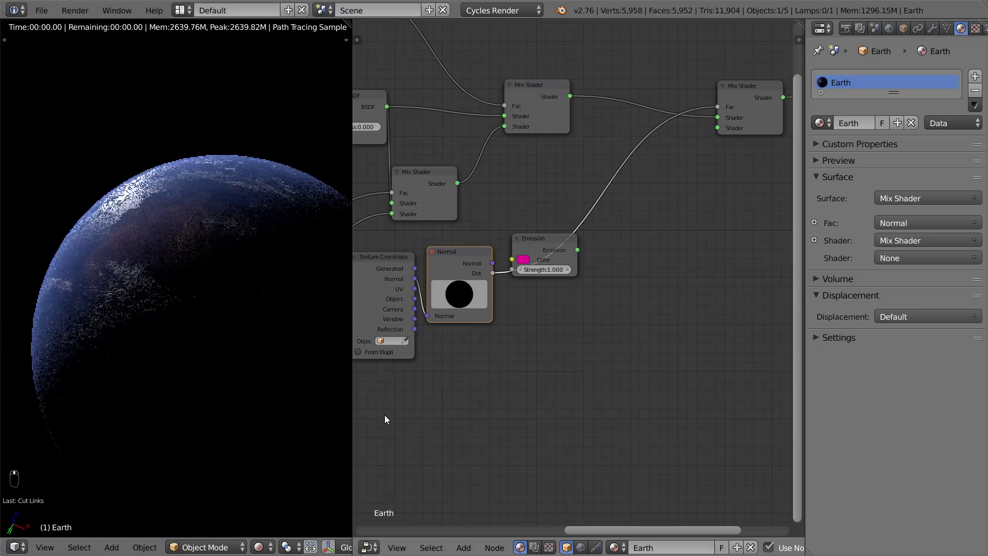
Replace the node editor with a 3D View and move the Sun lamp toward the front of the planet in top orthographic view
click(369, 547)
click(380, 529)
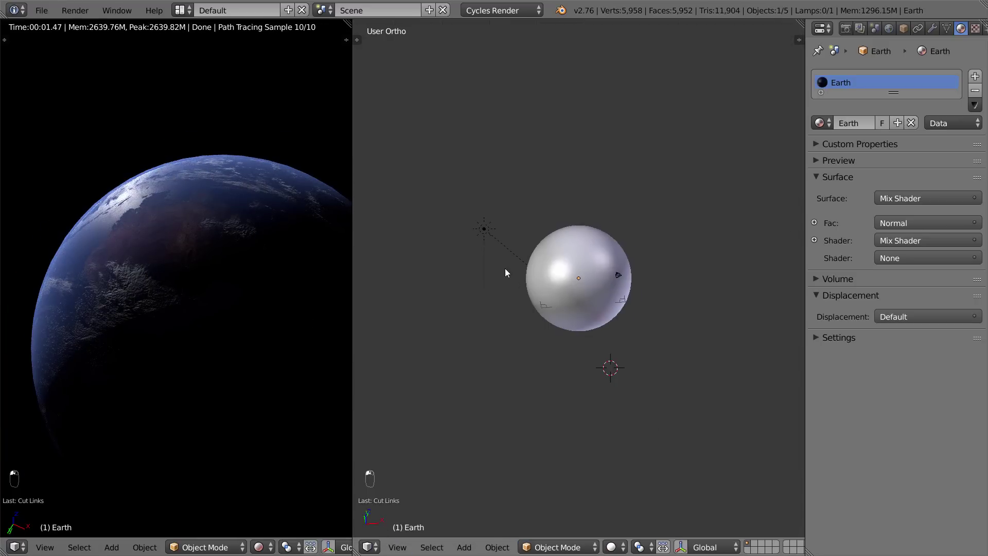
right_click(495, 247)
middle_drag(517, 284, 575, 350)
key(KP_7)
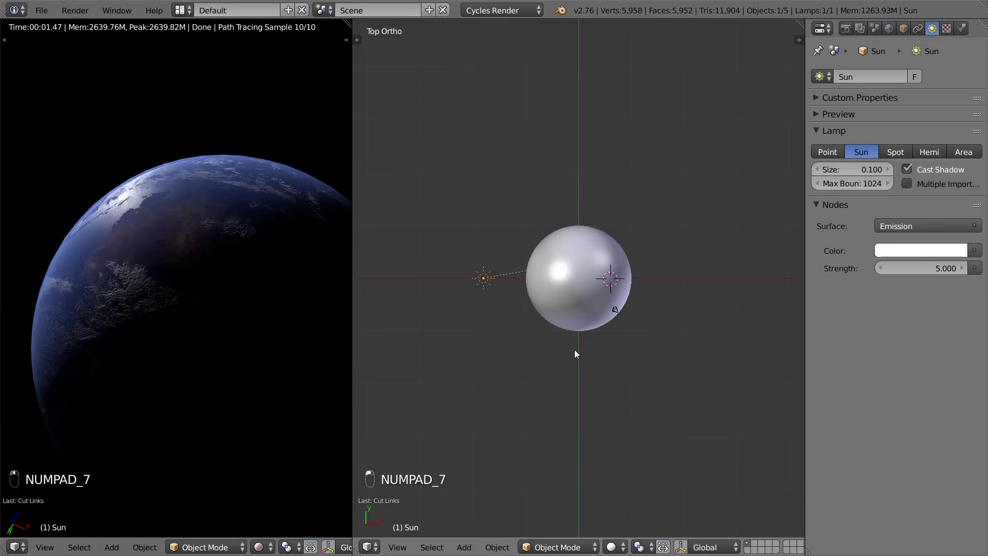
key(g)
click(584, 372)
Rotate the Sun lamp in several passes from top and angled views so its light reaches further across the planet's visible side
key(r)
click(586, 365)
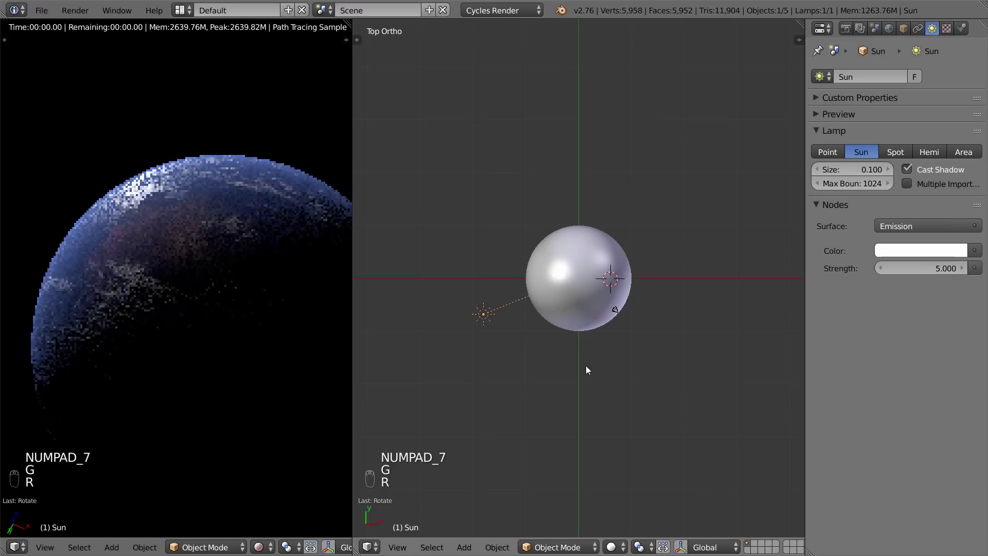
middle_drag(586, 370, 566, 270)
key(r)
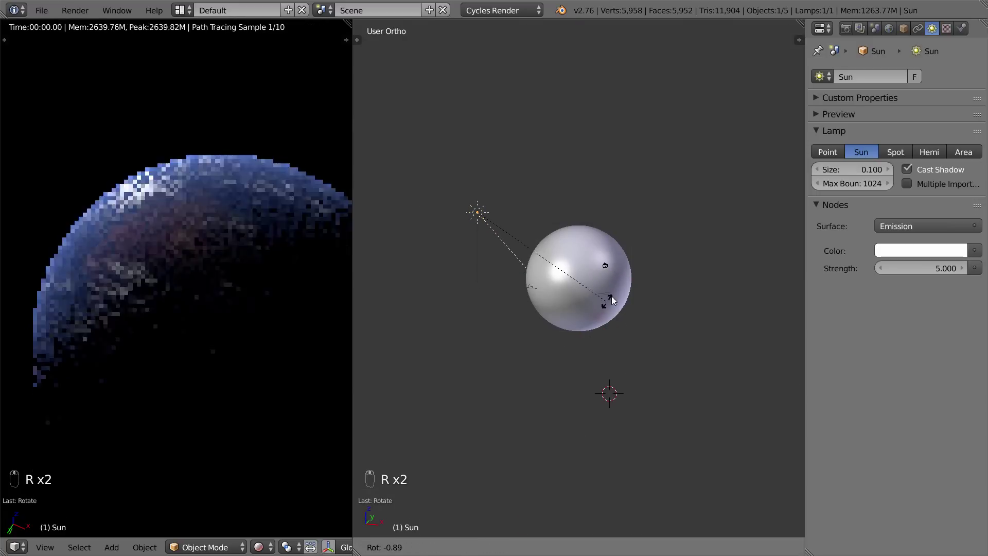
click(632, 301)
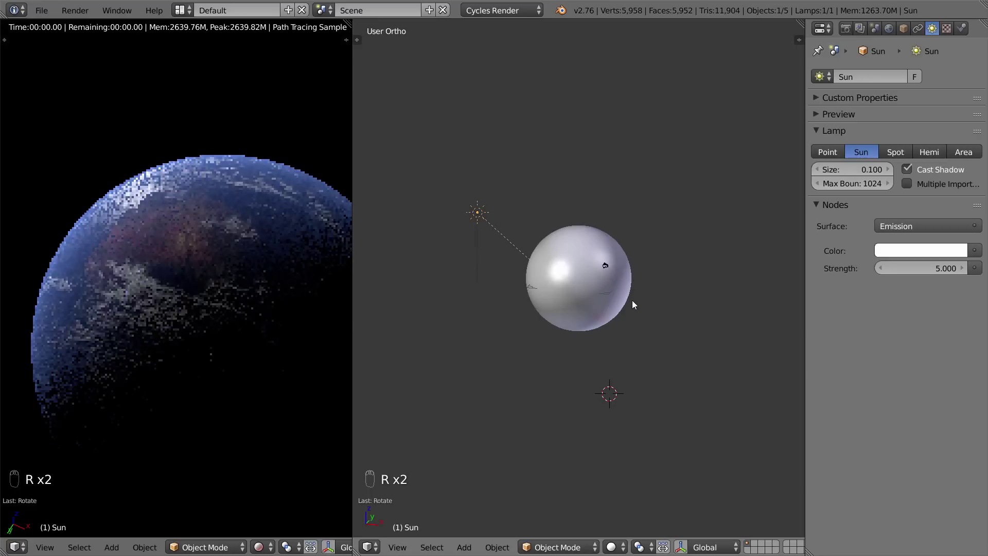
middle_drag(518, 338, 601, 366)
key(KP_7)
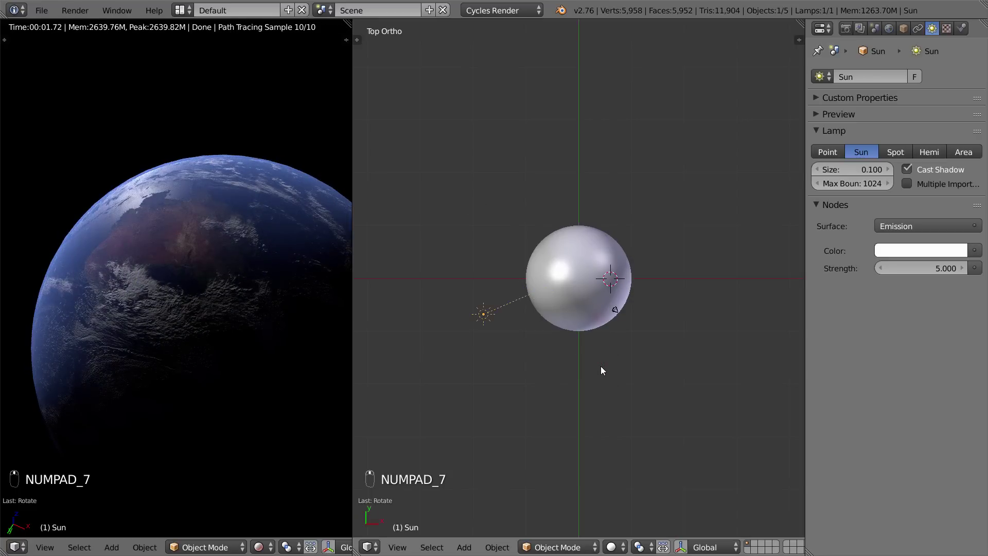
key(r)
click(575, 330)
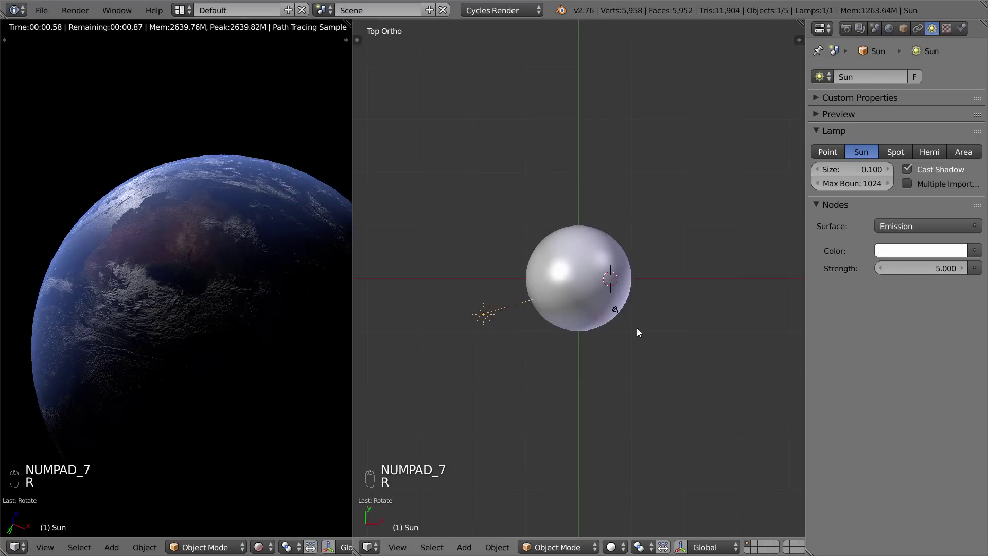
middle_drag(700, 271, 587, 257)
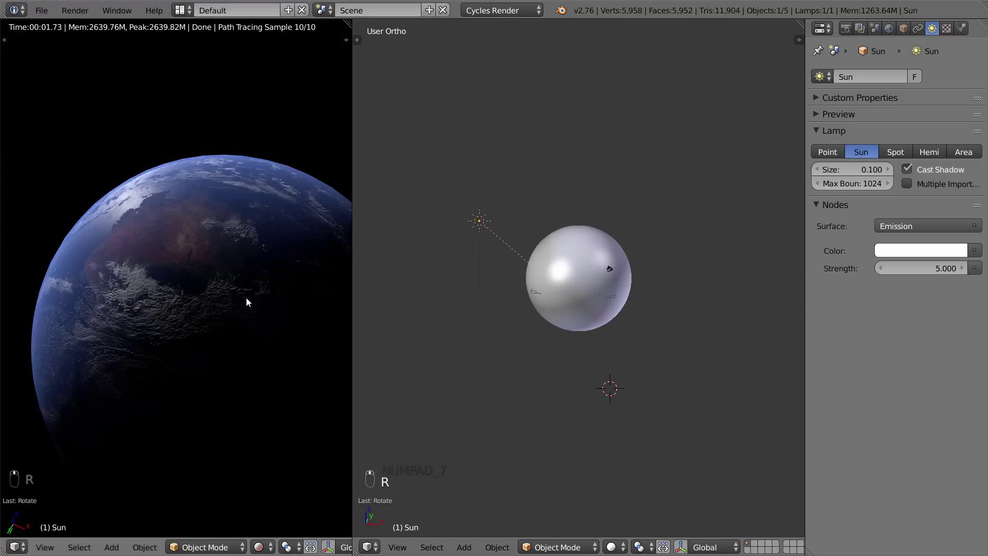
mouse_move(246, 297)
middle_down()
mouse_move(240, 268)
mouse_move(266, 311)
mouse_move(255, 289)
mouse_move(238, 285)
middle_up()
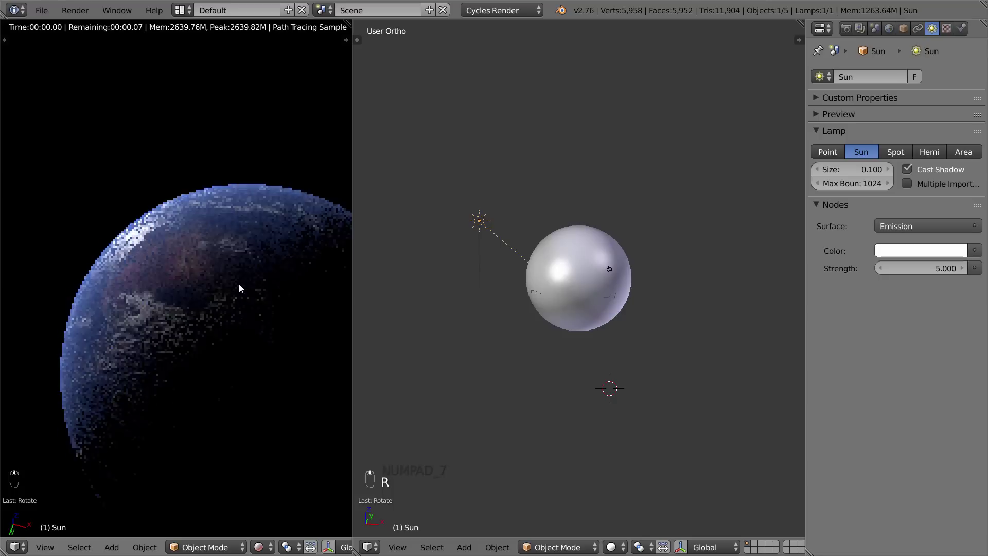
key(r)
click(605, 318)
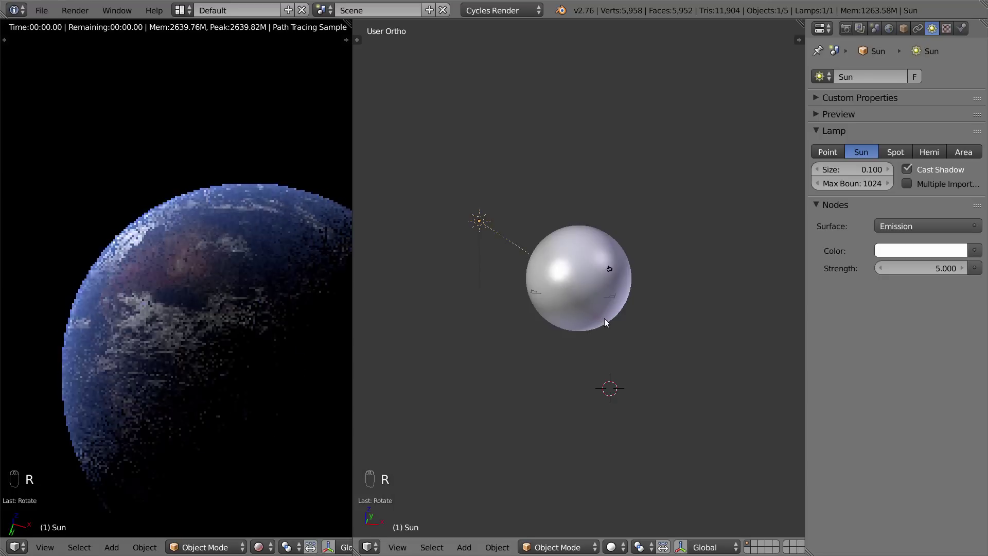
Select the camera and align it to a slightly zoomed-out rendered view of the planet
right_click(615, 269)
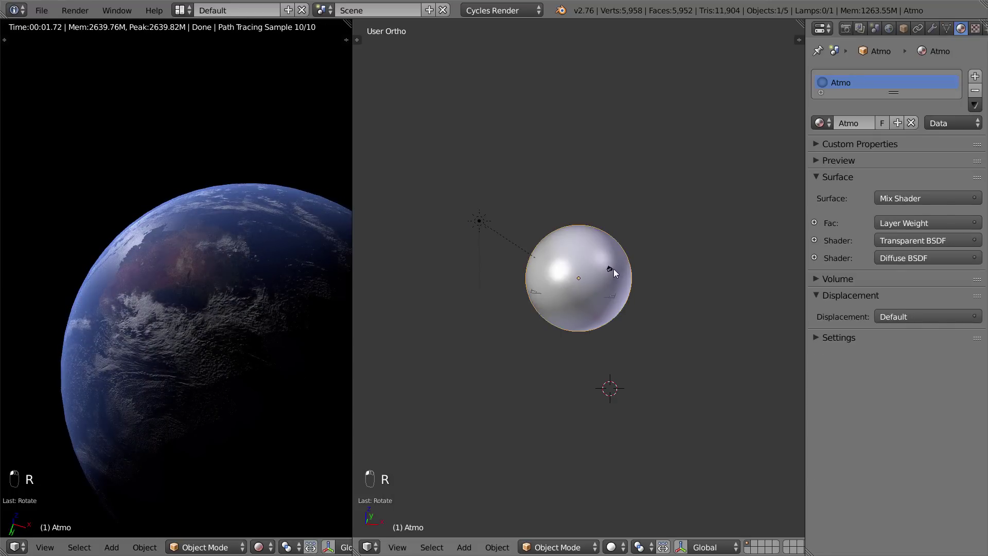
right_click(613, 269)
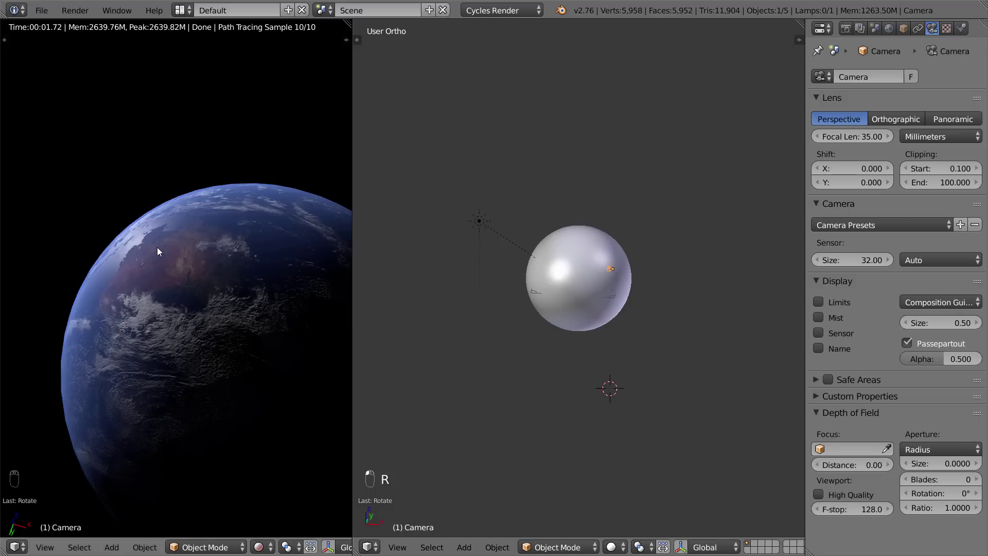
scroll(205, 232, down, 1)
scroll(205, 232, up, 1)
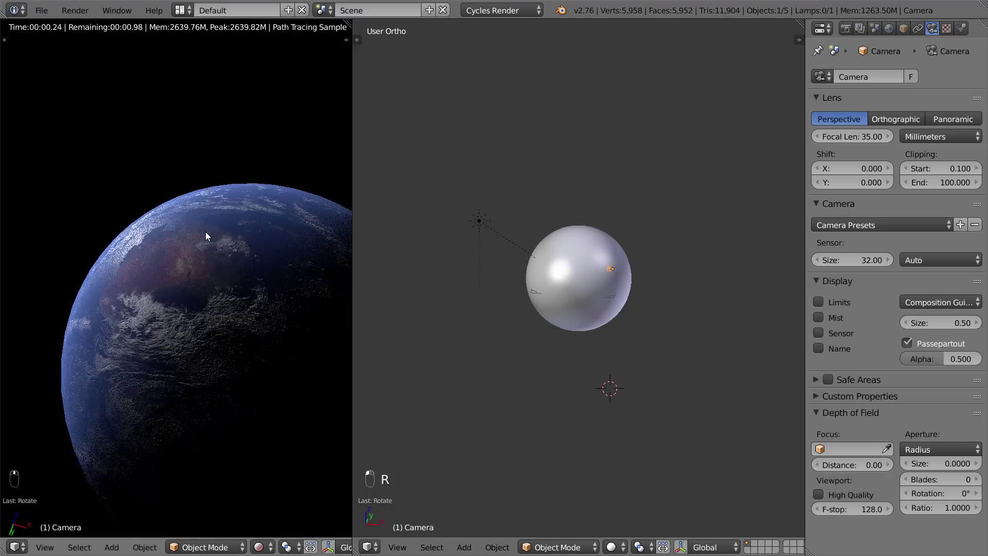
scroll(214, 242, down, 1)
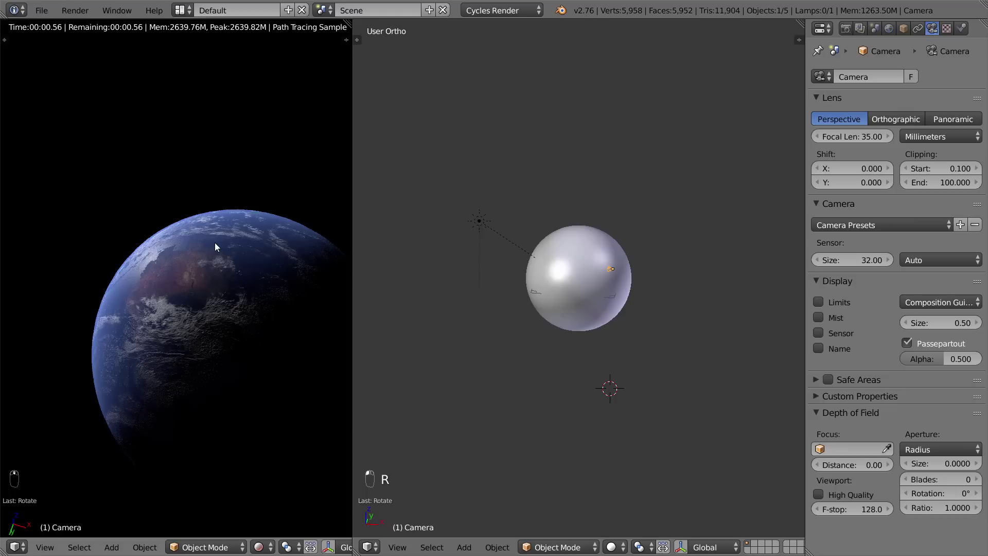
key(ctrl+alt+KP_0)
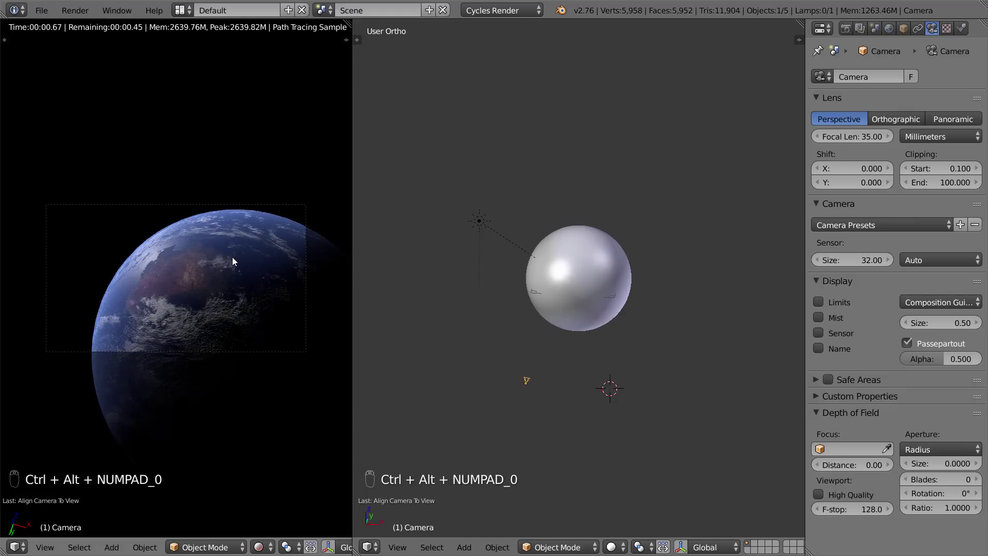
scroll(233, 257, up, 1)
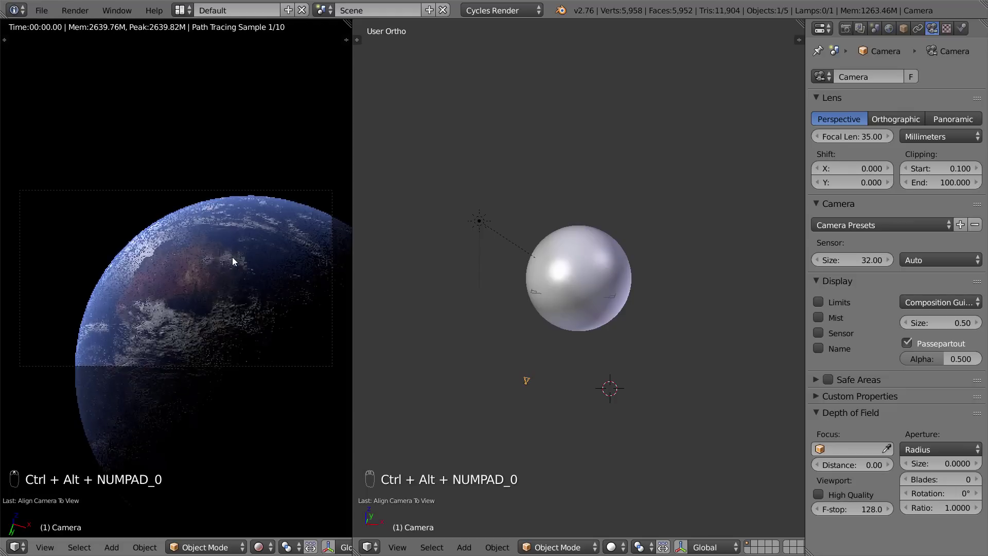
scroll(233, 257, down, 1)
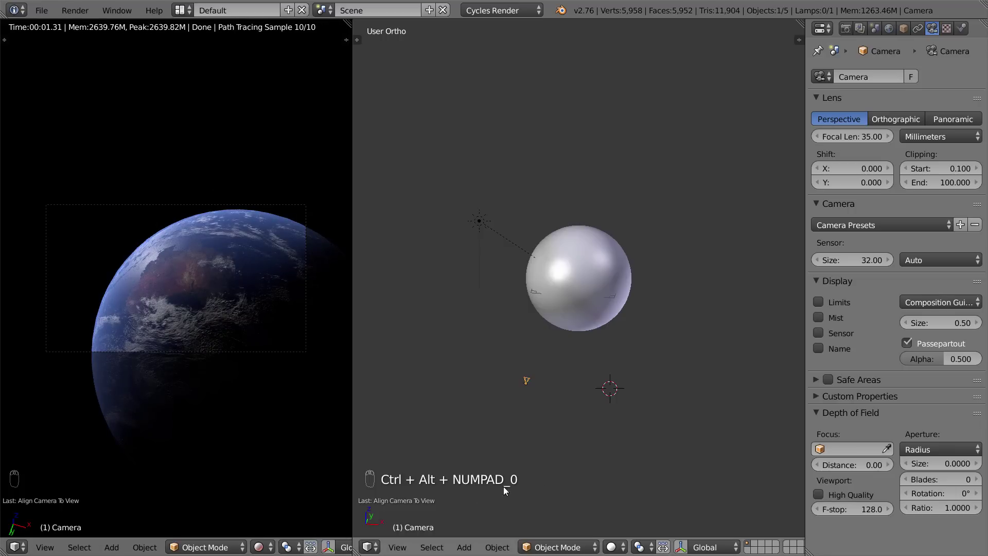
Select the Sun lamp and set its Emission strength to 10
scroll(210, 428, up, 2)
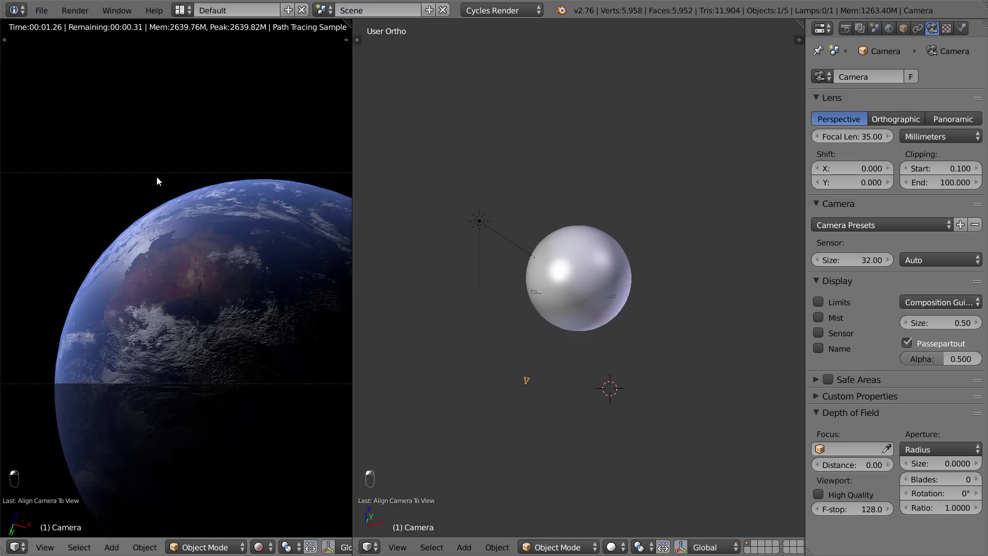
scroll(170, 259, down, 2)
scroll(170, 259, up, 1)
right_click(511, 258)
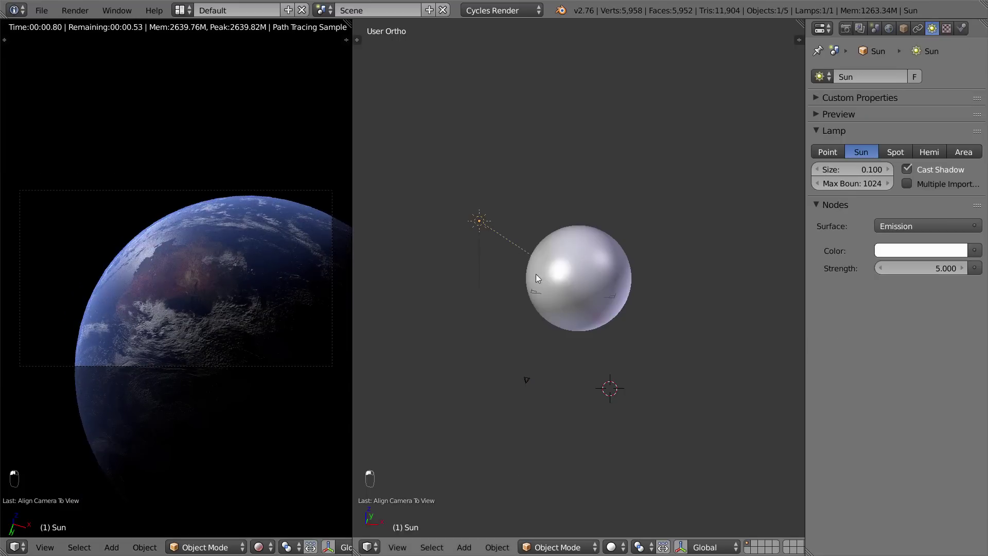
click(940, 268)
text(10)
key(Return)
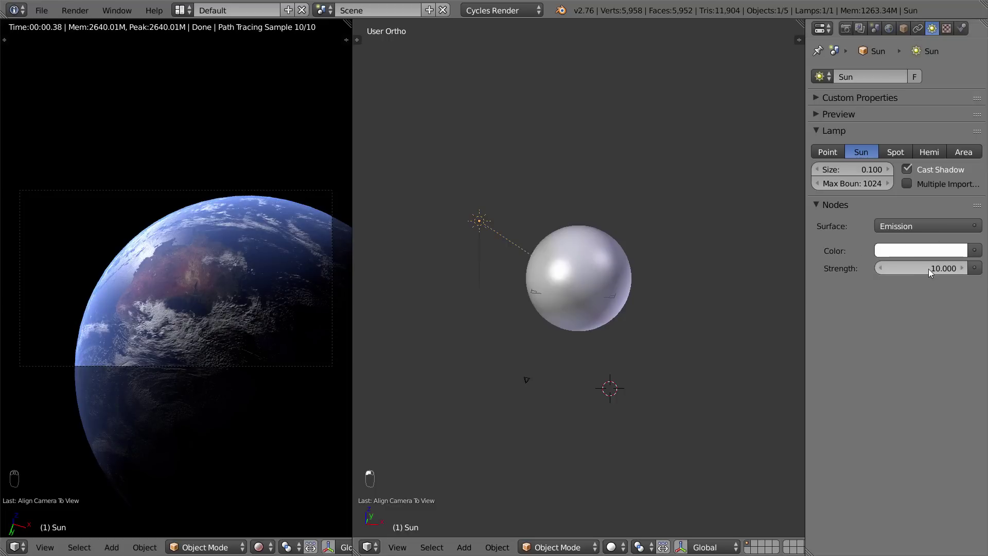
Select the camera and move it back from the planet along its local Z axis
right_click(284, 190)
key(g)
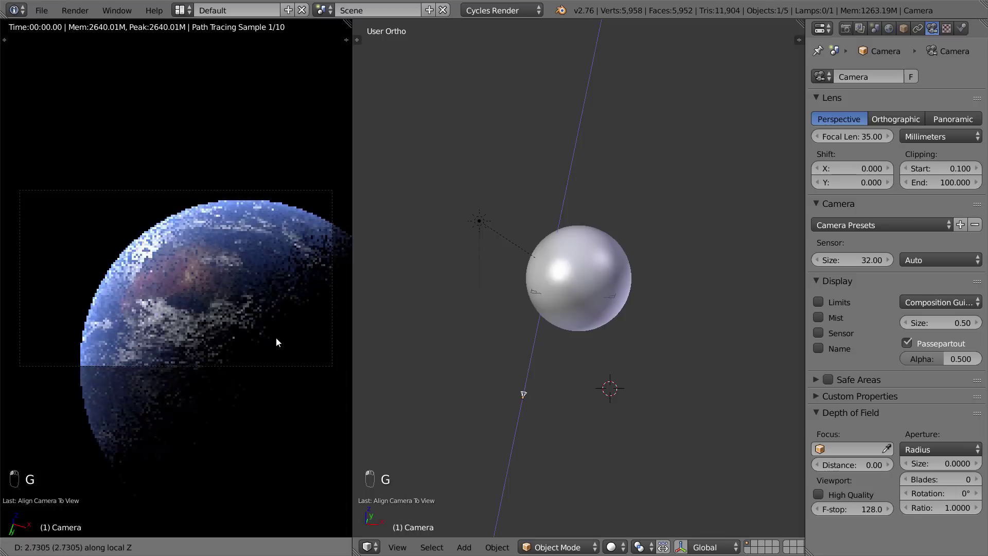
click(289, 368)
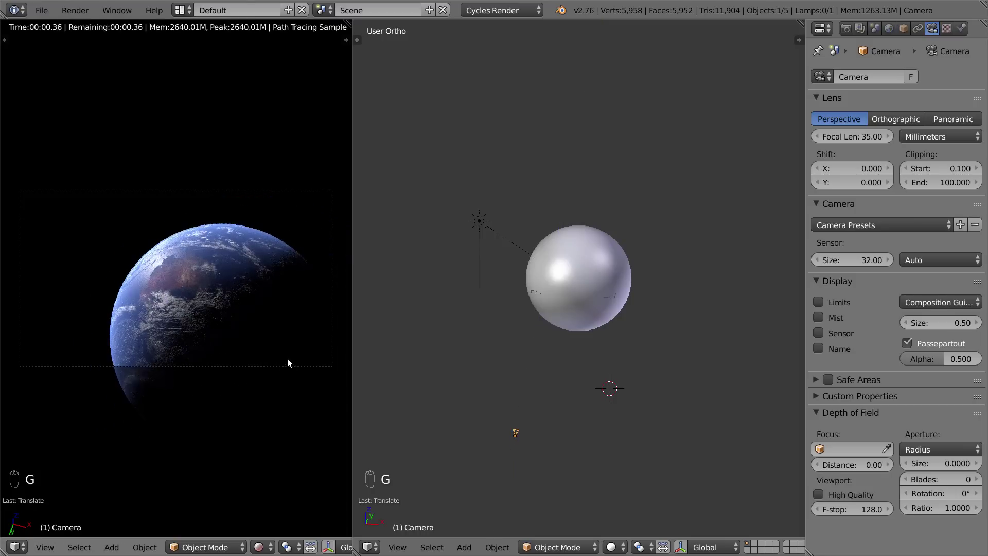
Select the Atmo sphere, show its material nodes in place of the second 3D View, and set the Layer Weight Blend to 0.15
scroll(287, 360, up, 3)
right_click(212, 230)
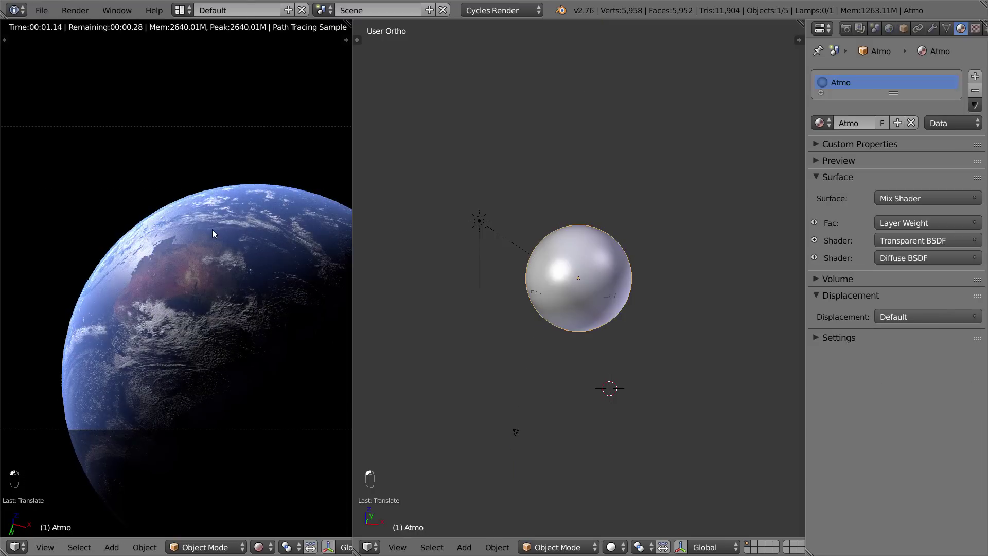
key(shift+F3)
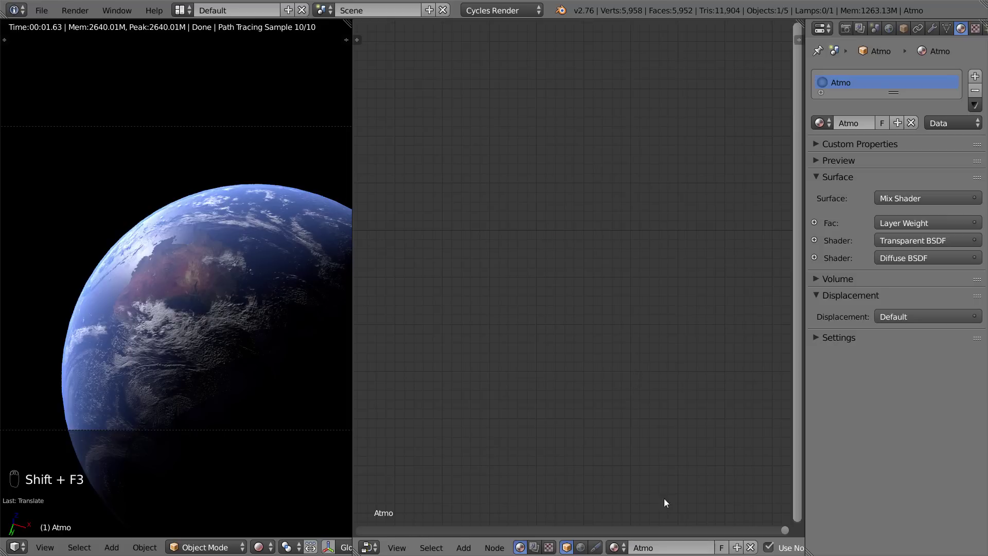
scroll(689, 299, down, 8)
middle_drag(444, 234, 618, 276)
scroll(612, 278, up, 10)
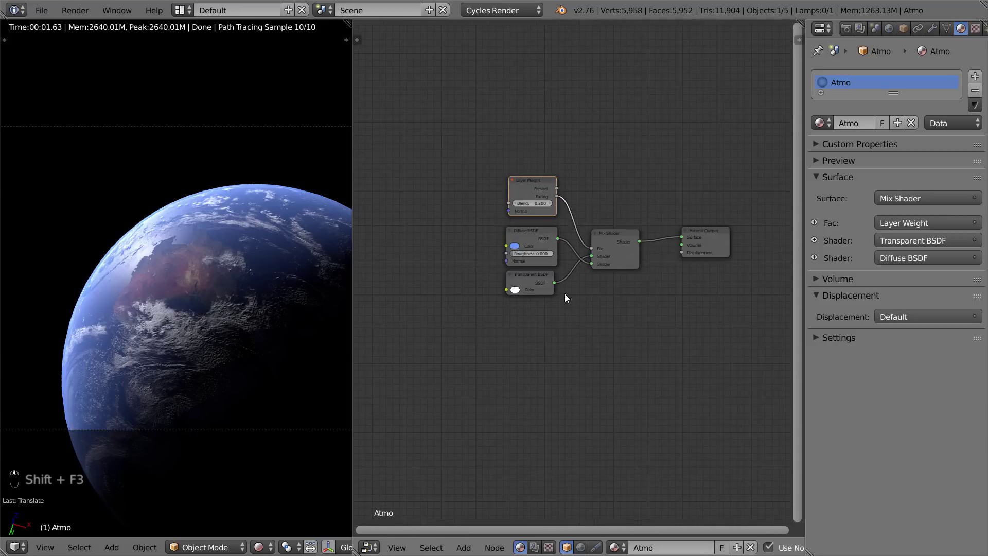
middle_drag(525, 187, 591, 271)
scroll(582, 273, up, 4)
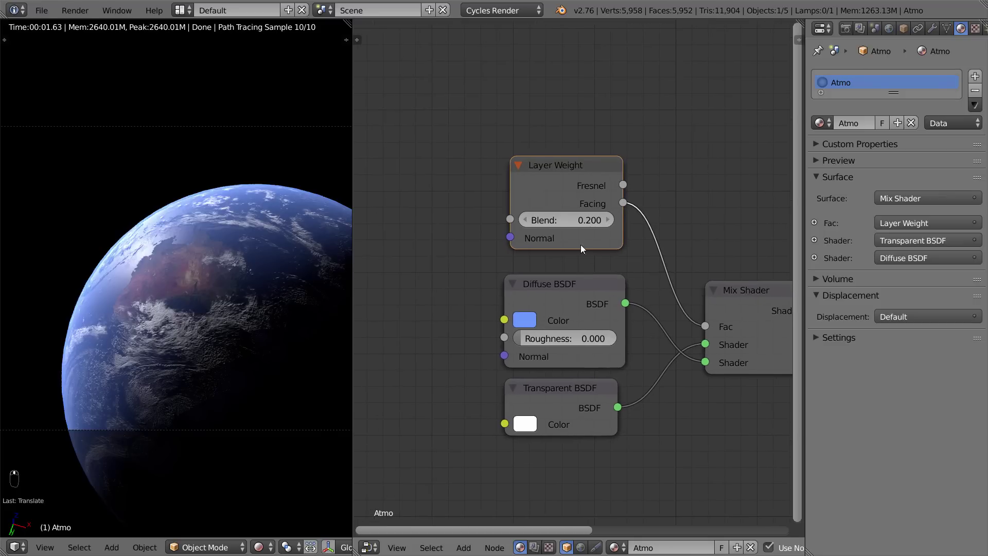
click(566, 219)
text(0.15)
key(Return)
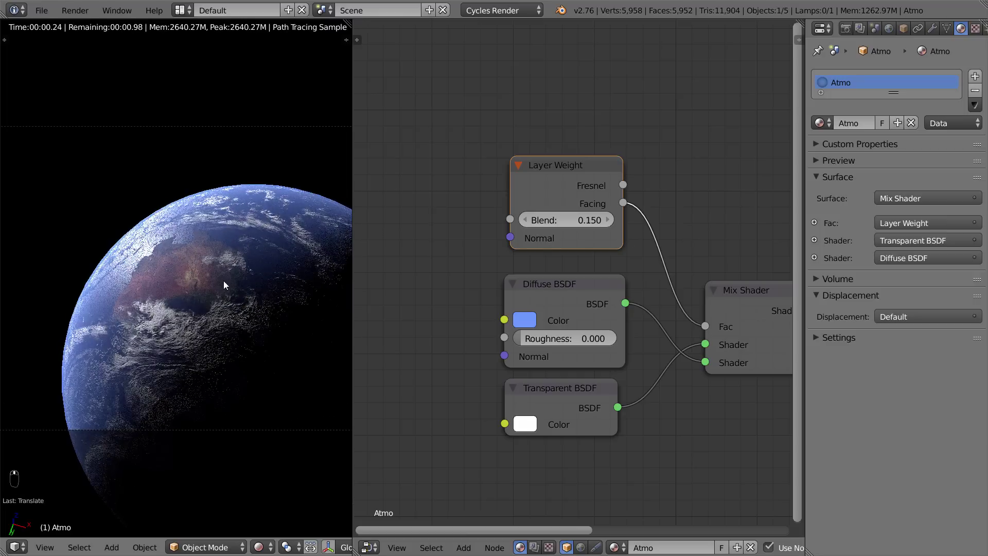
Hide the Atmo sphere to compare the planet without its atmosphere, and unhide it
key(h)
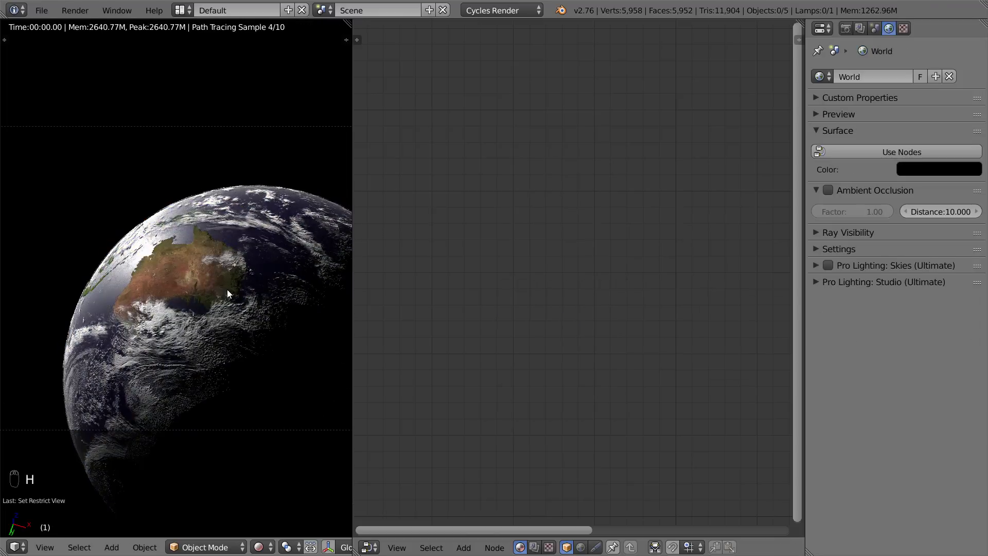
key(alt+h)
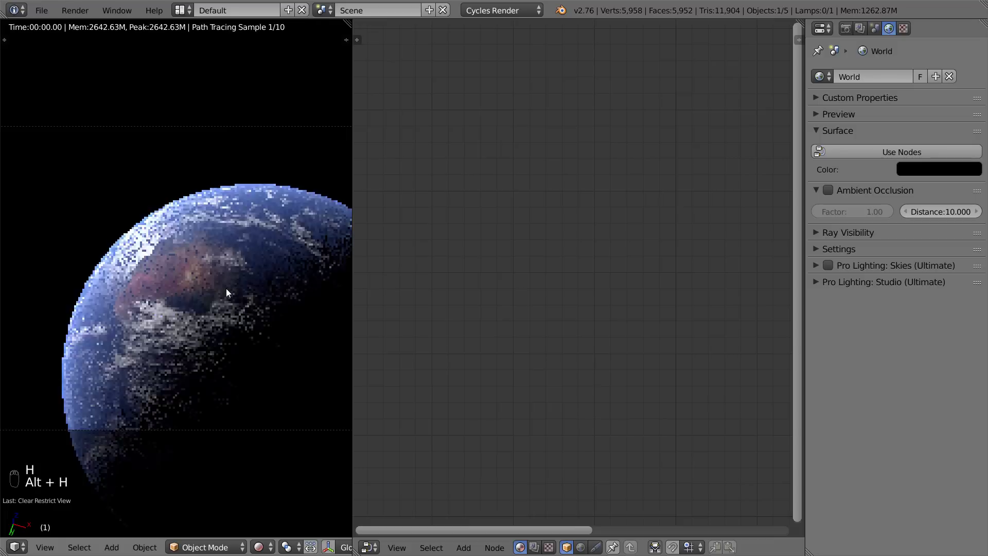
Swap the positions of the Diffuse BSDF and Transparent BSDF nodes by rotating them together by about 180 degrees
middle_drag(597, 371, 512, 298)
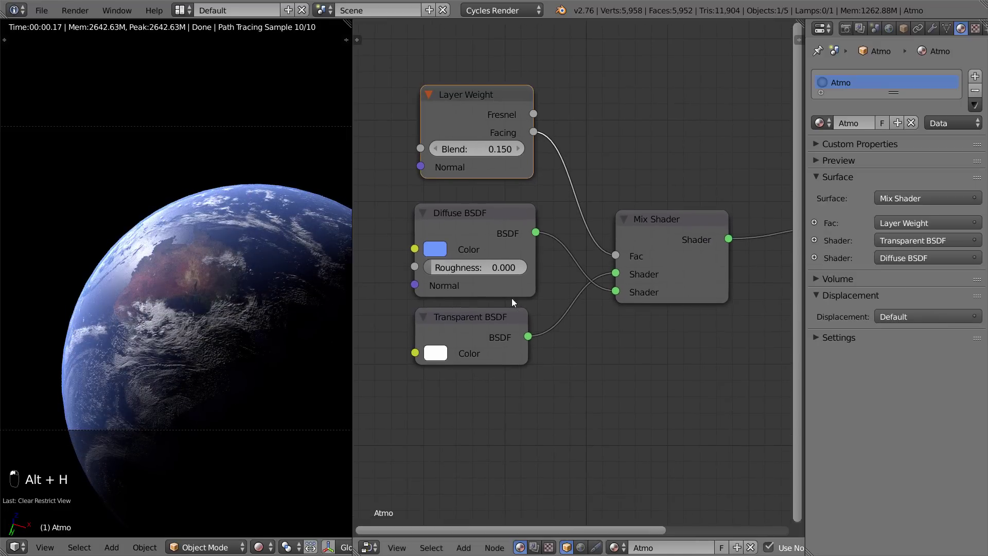
right_click(511, 298)
shift+right_click(503, 356)
key(r)
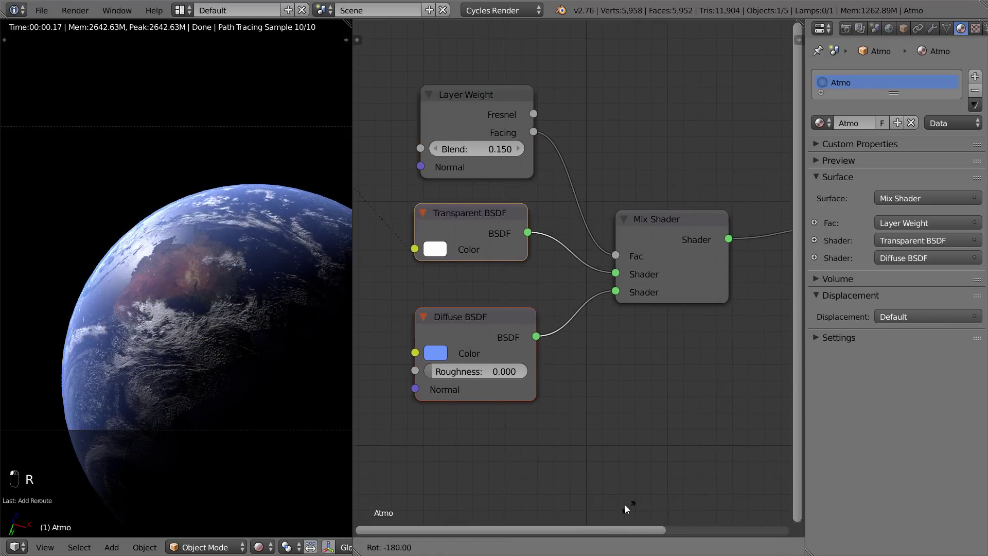
click(624, 504)
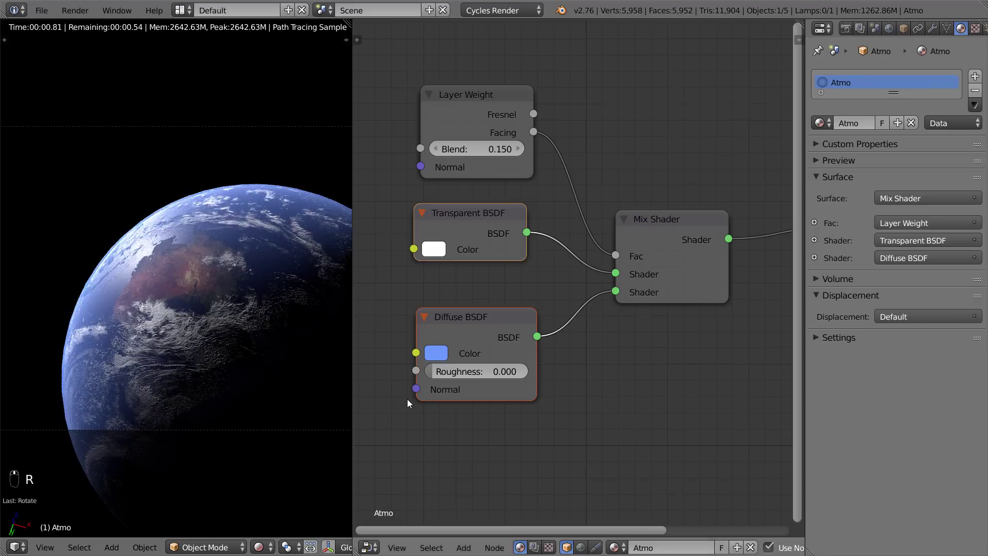
Set the Layer Weight node's Blend to 0.1 in the Atmo material
right_click(476, 132)
click(494, 148)
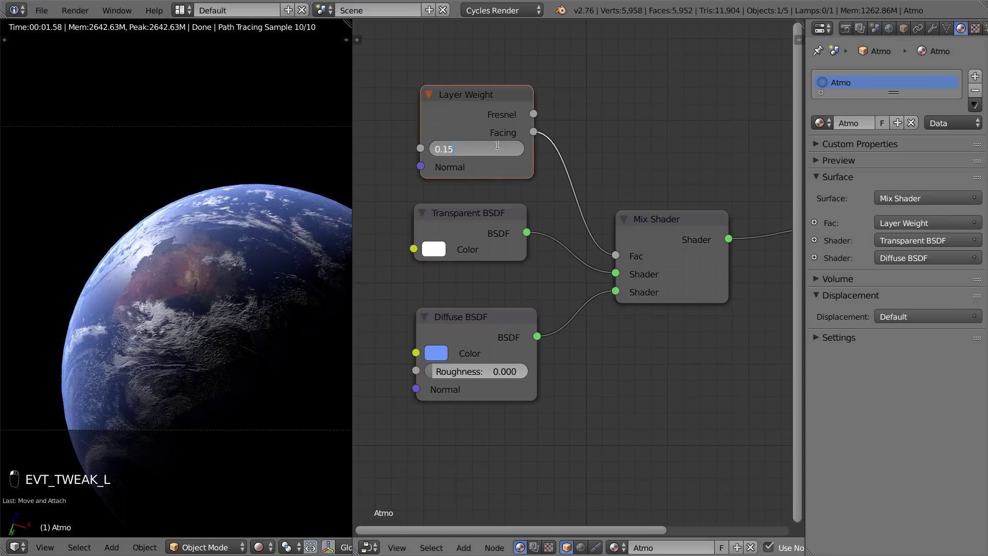
text(0.1)
key(Return)
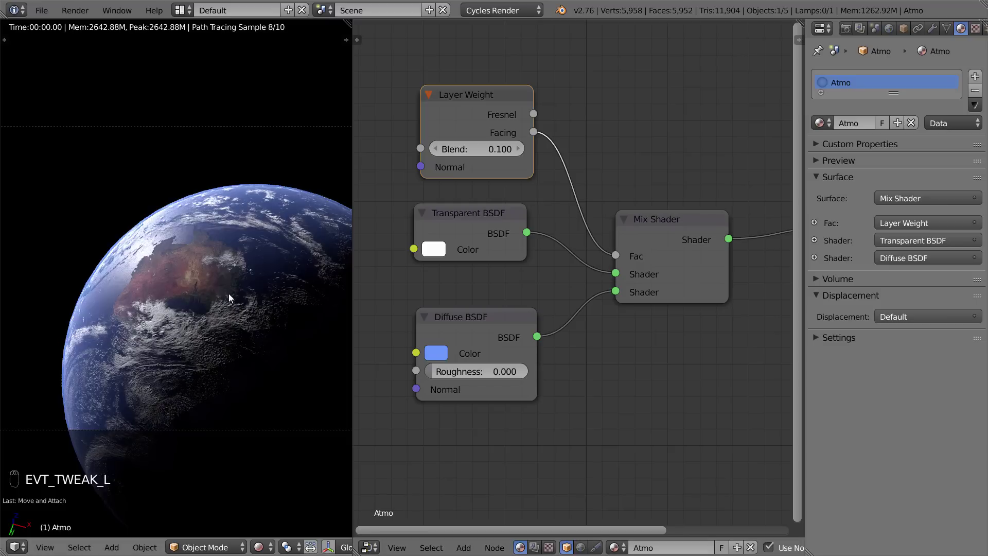
Move the Transparent BSDF node down slightly so it sits just above the Diffuse BSDF
right_click(486, 221)
key(g)
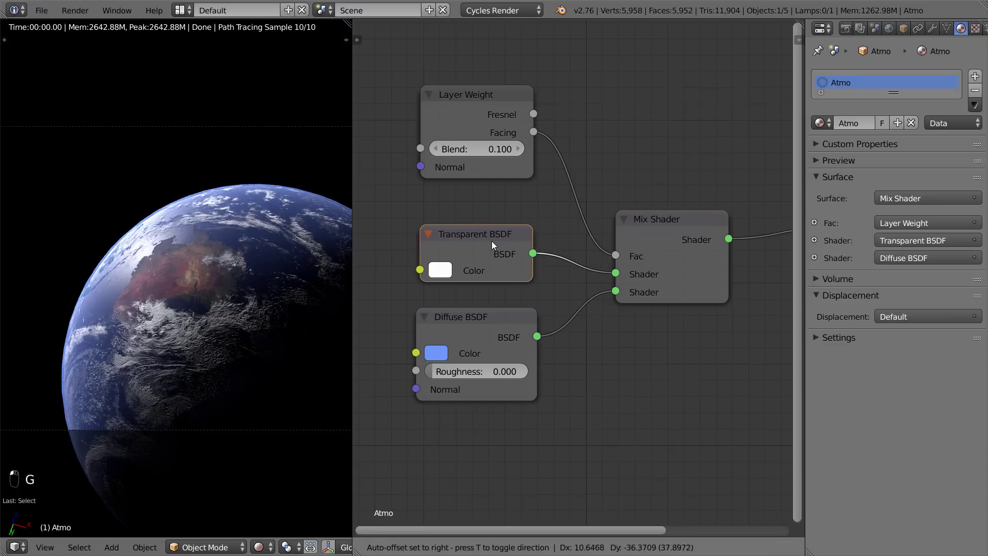
click(492, 241)
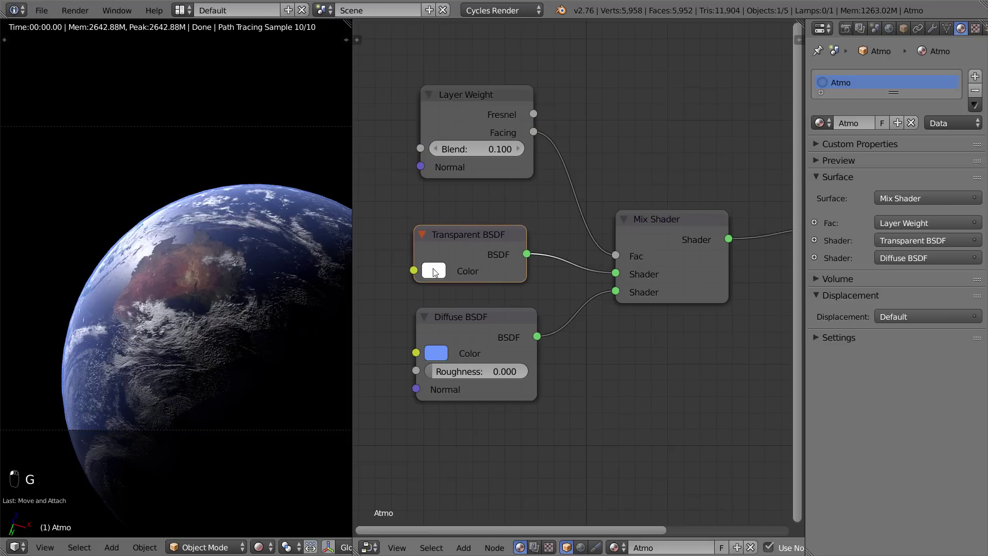
right_click(254, 189)
scroll(267, 221, down, 2)
key(g)
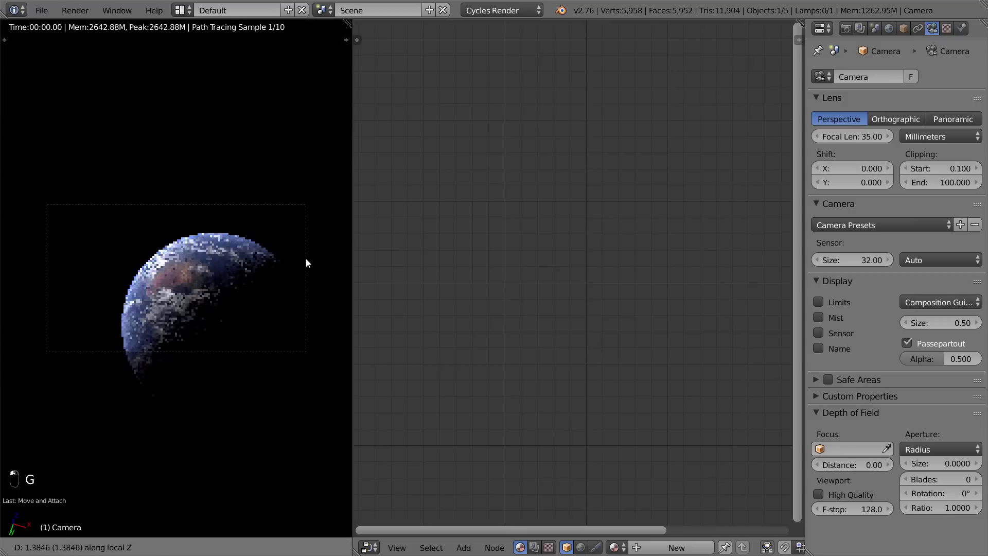
right_click(320, 293)
scroll(320, 293, up, 1)
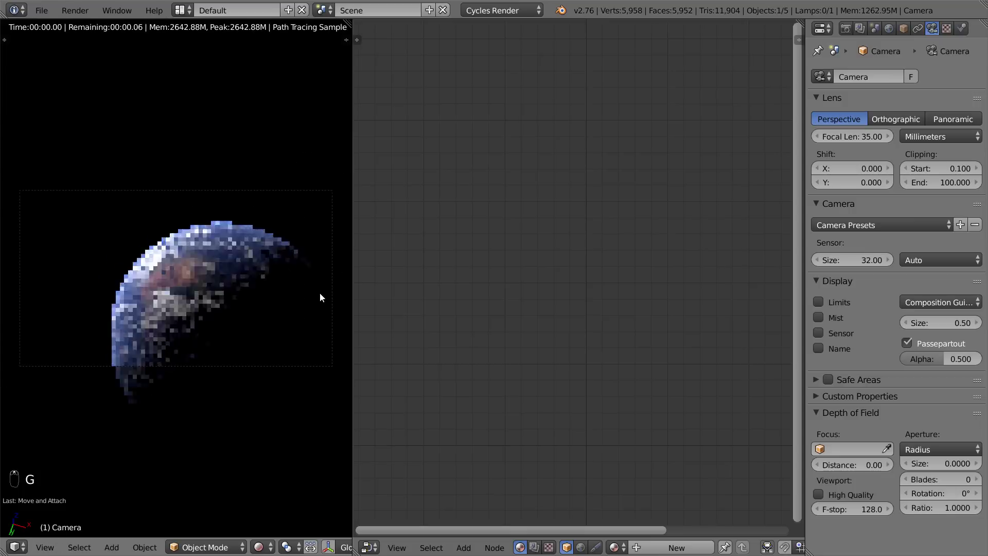
scroll(320, 293, up, 1)
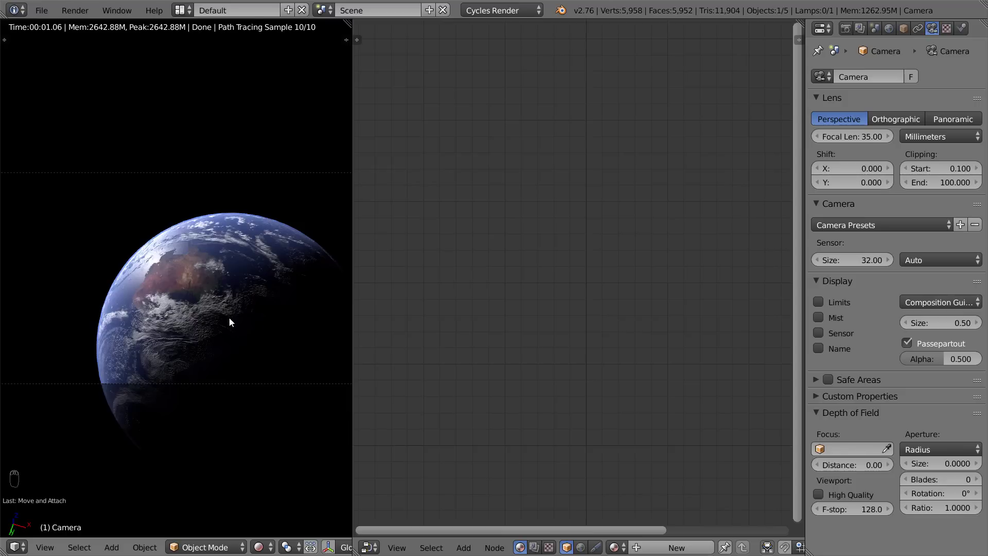
scroll(229, 319, up, 1)
right_click(230, 319)
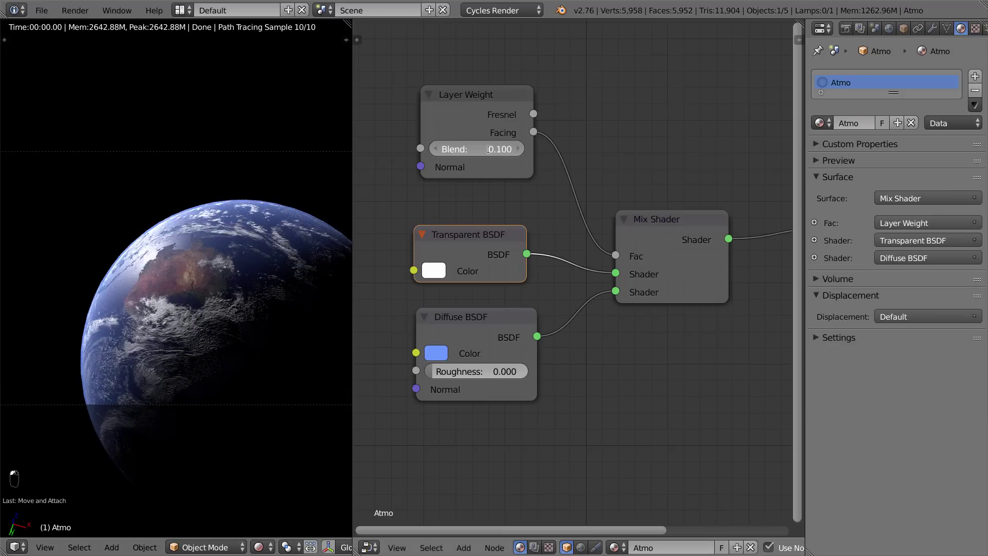
click(487, 150)
key(Escape)
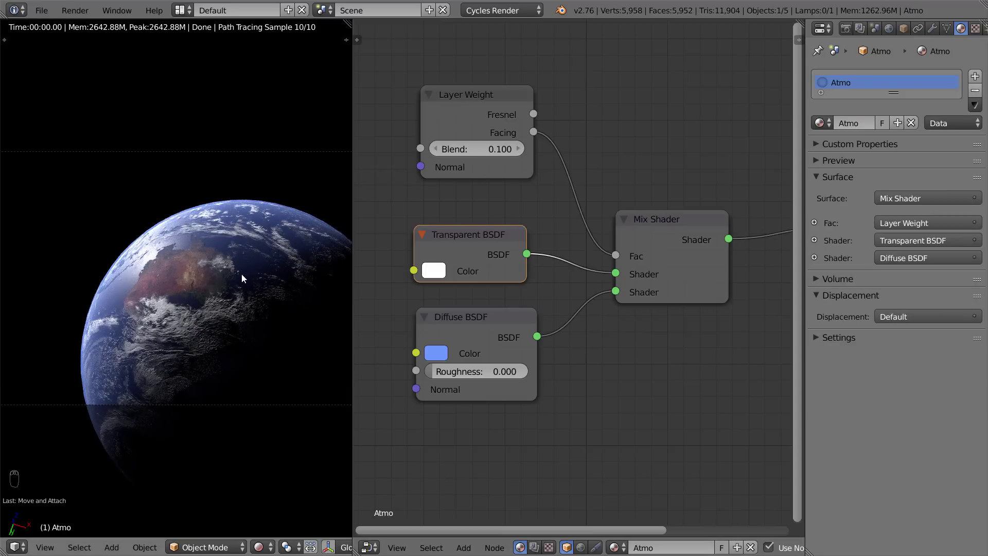
Try a Layer Weight Blend of 0.3 in the Atmo material, and set it back to 0.1
scroll(175, 281, up, 1)
scroll(201, 259, up, 1)
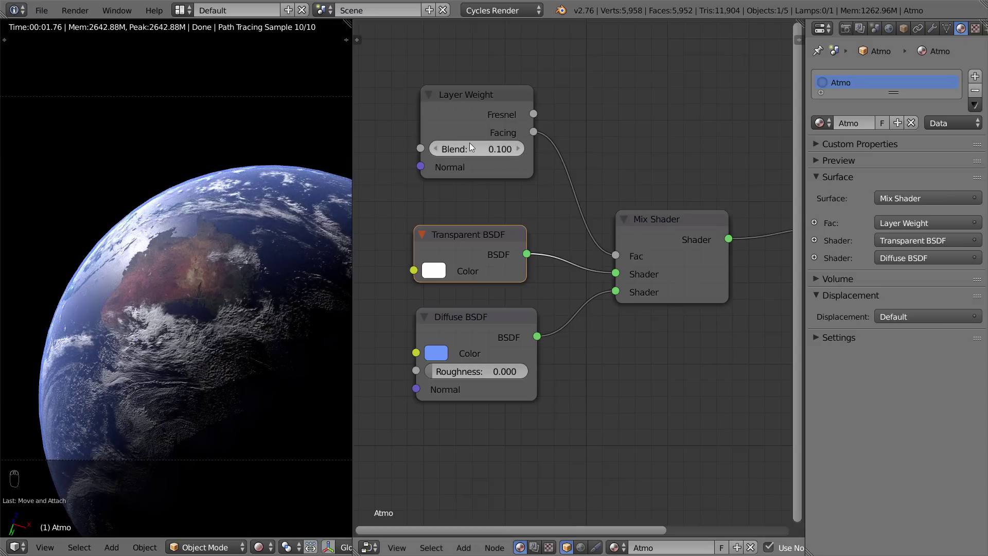
click(518, 149)
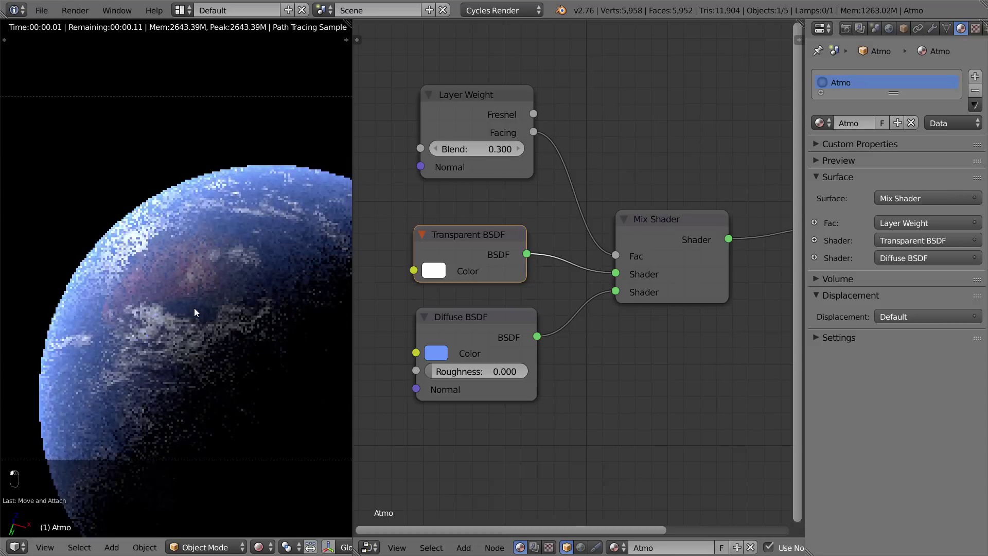
click(439, 148)
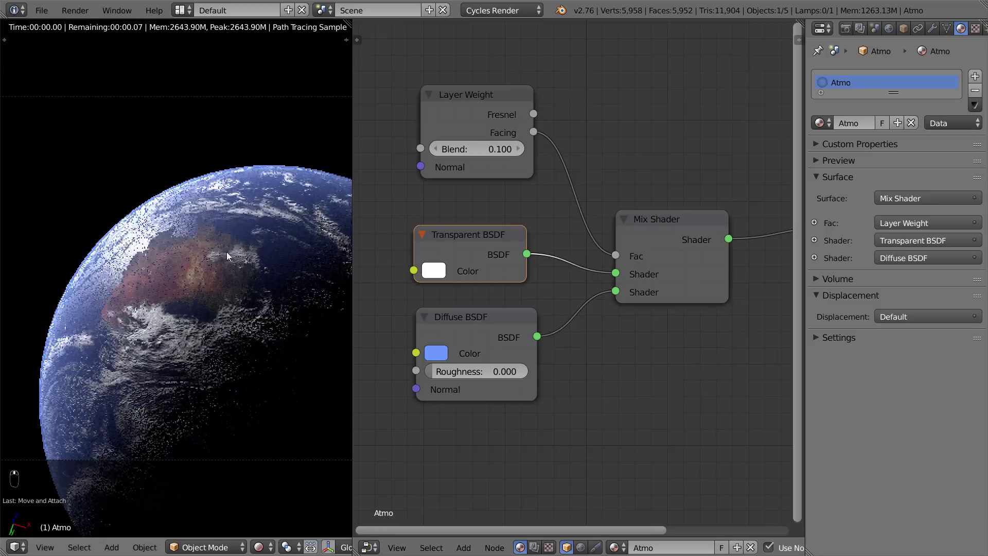
Select the Earth sphere and move its Emission node onto the link between the Normal node and the last Mix Shader
scroll(170, 272, down, 2)
right_click(185, 234)
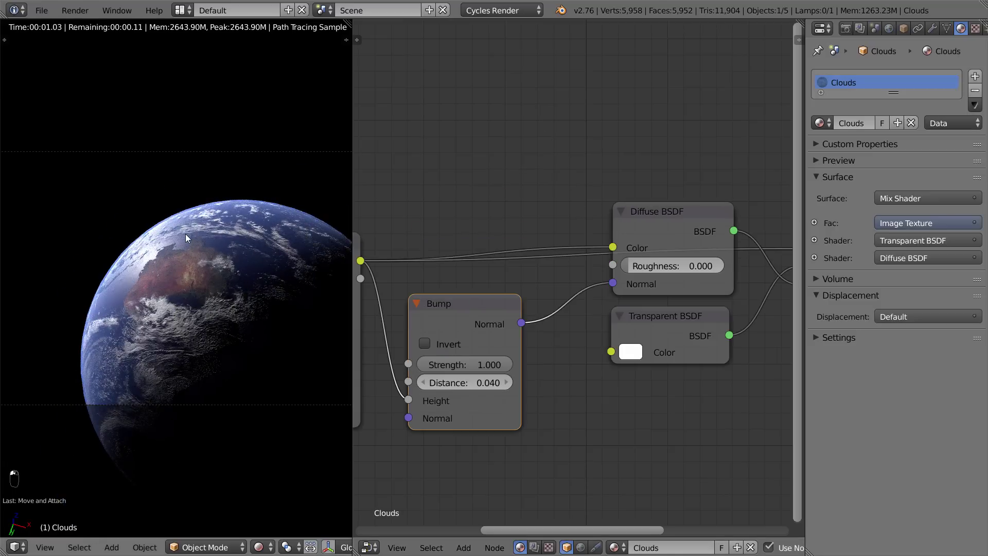
key(Home)
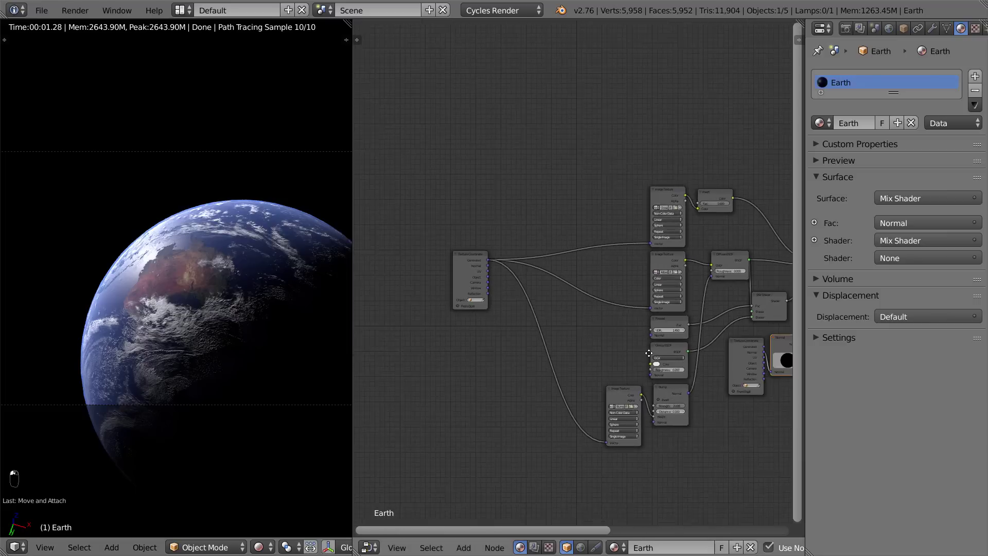
scroll(439, 276, up, 5)
scroll(495, 277, up, 2)
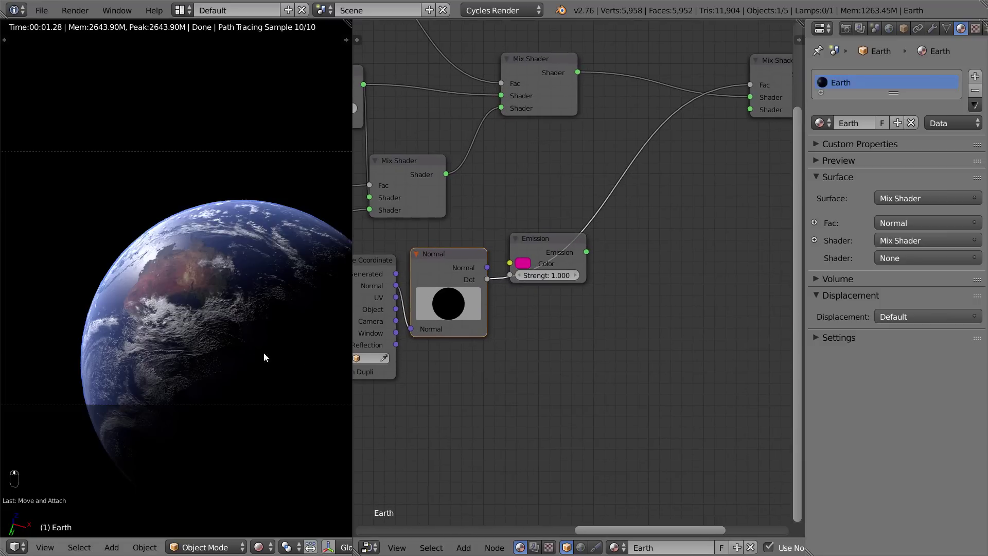
middle_drag(549, 273, 509, 281)
right_click(506, 255)
key(g)
click(530, 231)
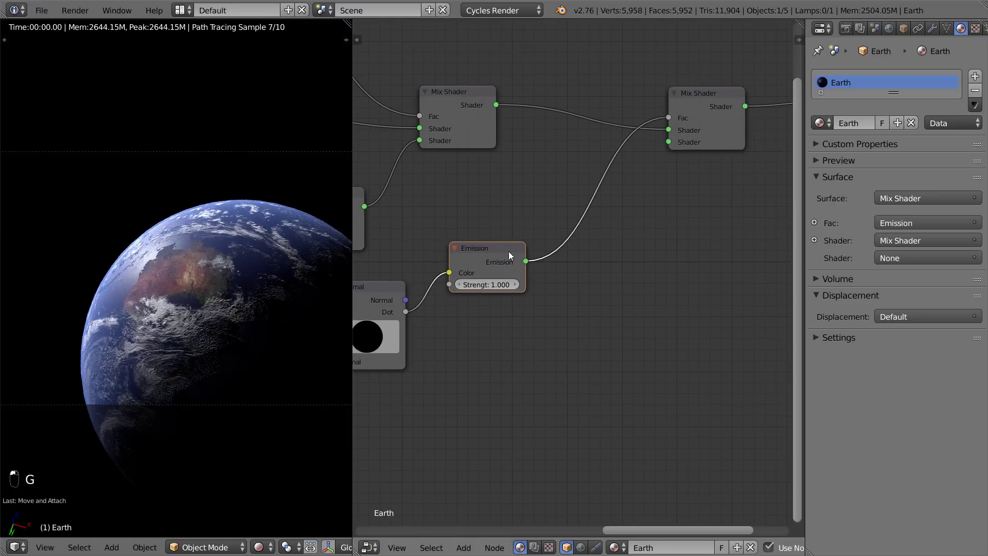
Connect the Emission output to the last Mix Shader's second Shader input and cut the links leaving the Normal node's Dot output
scroll(498, 302, down, 1)
drag(606, 200, 649, 149)
drag(536, 264, 657, 168)
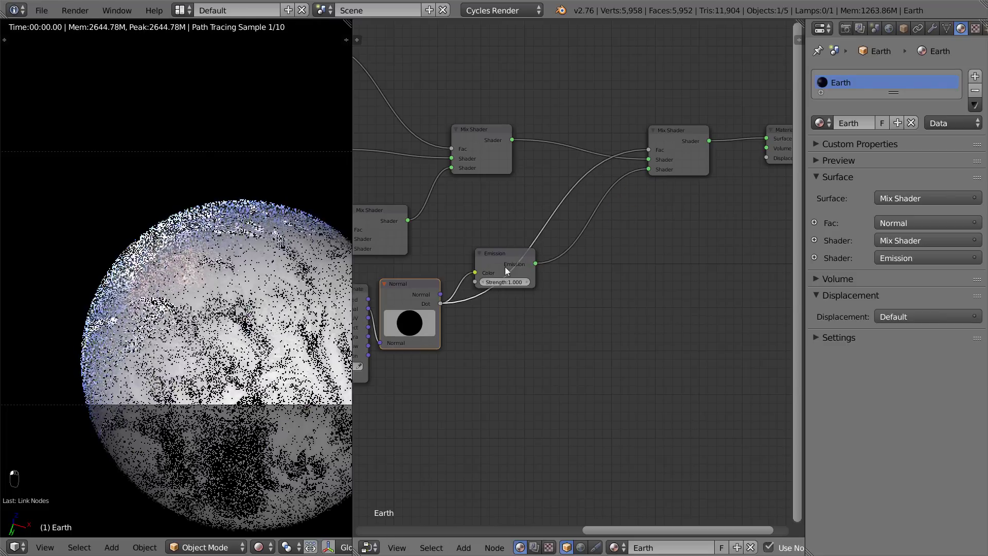
ctrl+right_drag(461, 267, 443, 309)
Move the Normal node and its Texture Coordinate node together to above the upper Mix Shader
scroll(438, 309, up, 1)
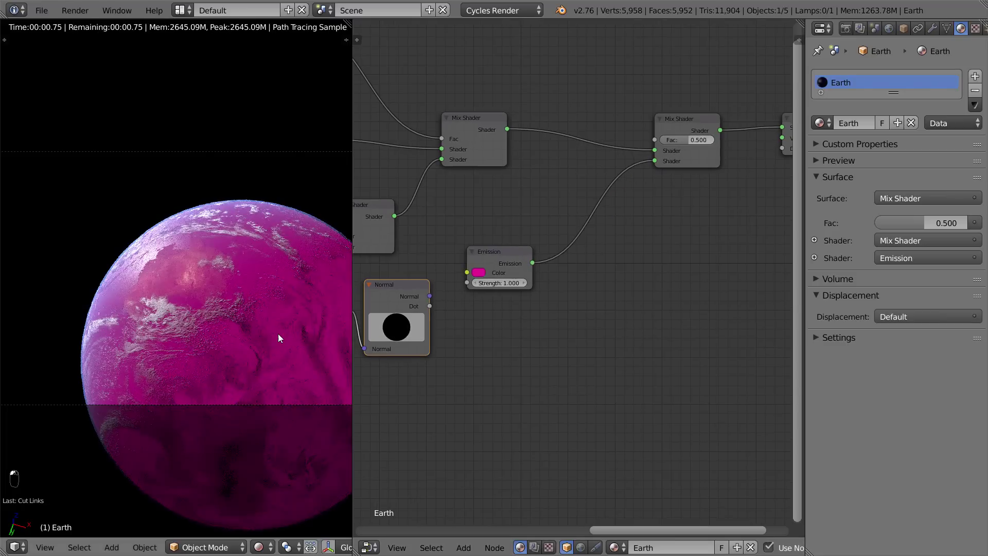
middle_drag(445, 324, 497, 311)
right_click(397, 312)
shift+right_click(434, 282)
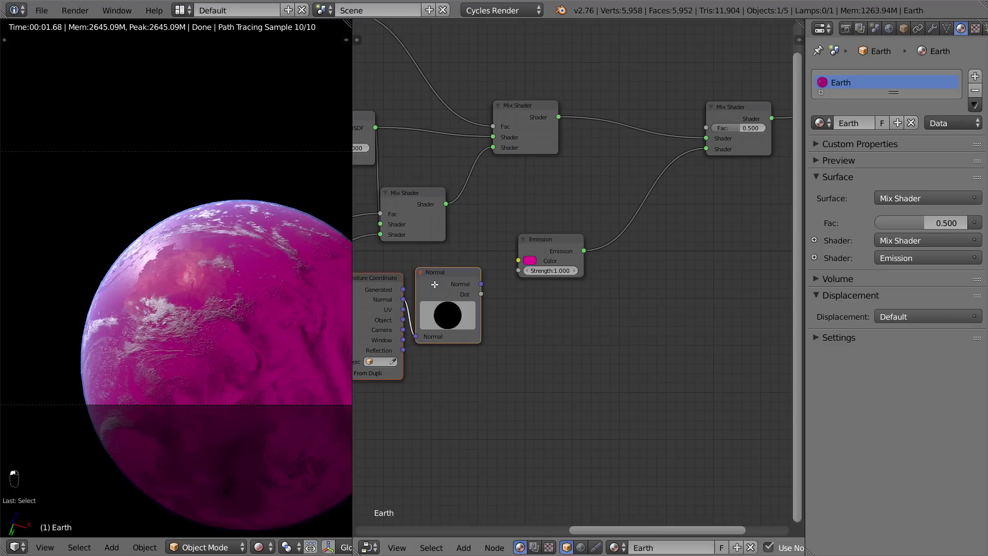
key(g)
click(646, 49)
middle_drag(654, 90, 649, 239)
key(g)
right_click(628, 208)
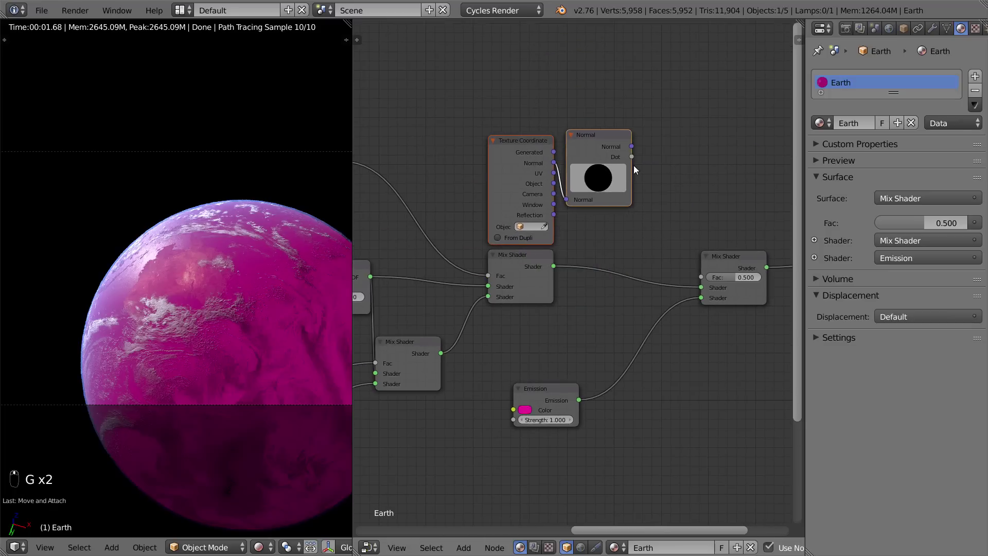
Link the Normal node's Dot output to the last Mix Shader's Fac and check the planet from the camera view
drag(634, 156, 702, 278)
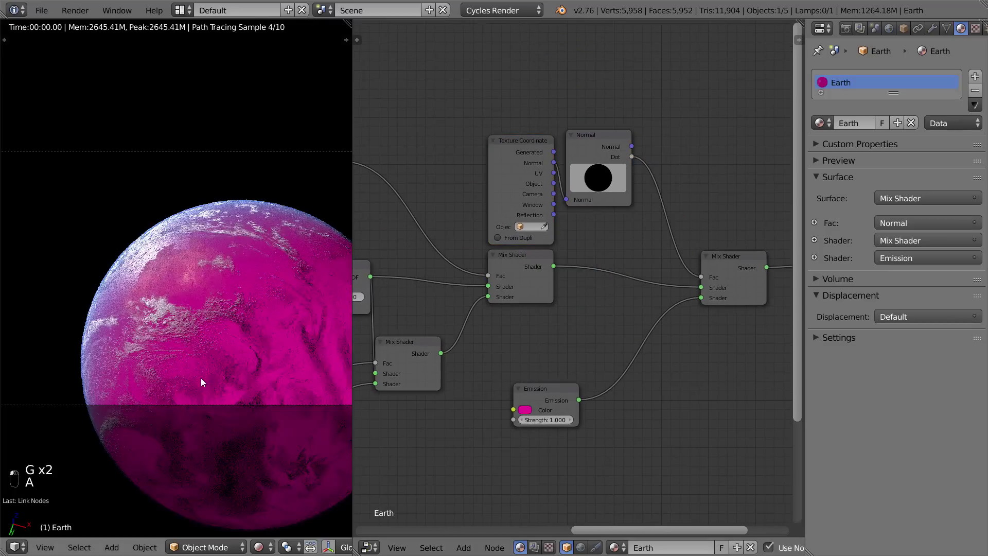
scroll(505, 382, up, 4)
middle_drag(544, 376, 523, 284)
scroll(279, 332, down, 7)
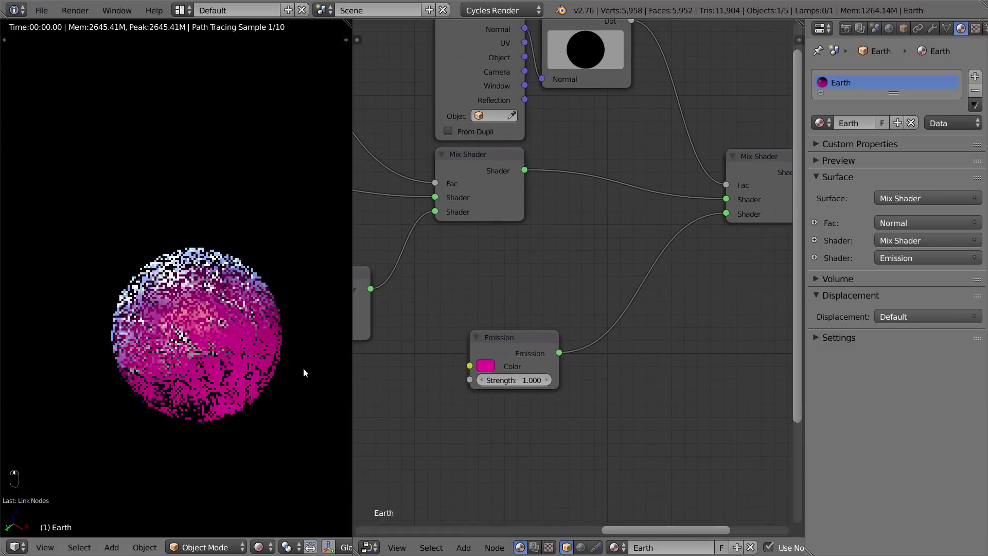
key(KP_0)
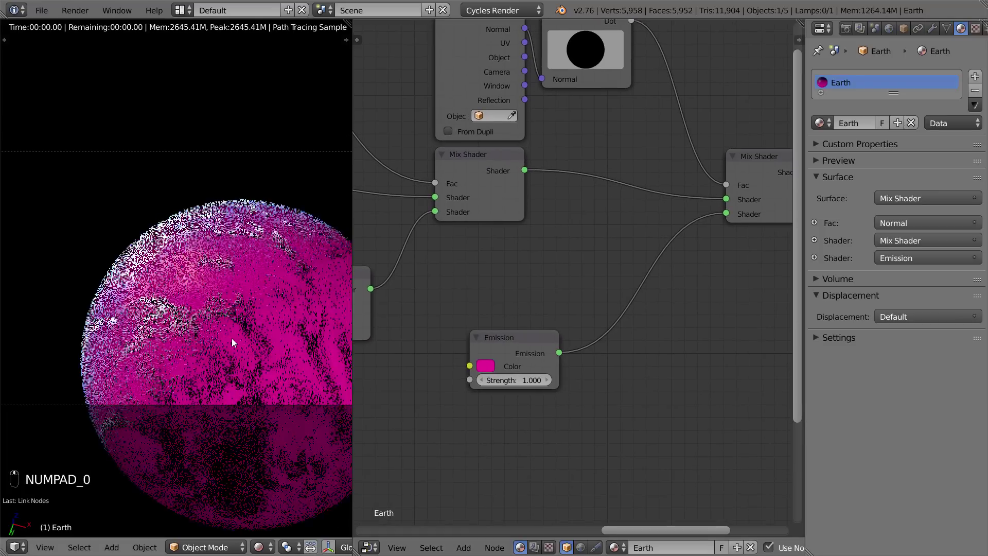
Place the Emission node beneath the Mix Shader and rotate the Normal node's sphere so the emission covers only the planet's night side
click(525, 338)
key(g)
click(478, 249)
middle_drag(515, 240, 505, 296)
drag(578, 110, 670, 152)
mouse_move(576, 105)
mouse_down()
mouse_move(616, 79)
mouse_move(639, 103)
mouse_move(655, 159)
mouse_move(590, 172)
mouse_move(564, 163)
mouse_move(584, 104)
mouse_move(605, 110)
mouse_up()
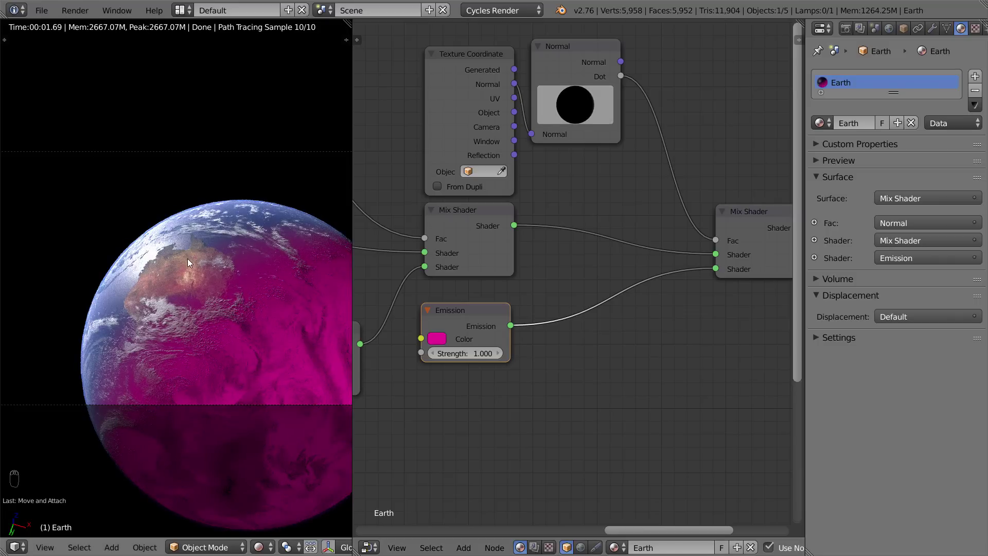
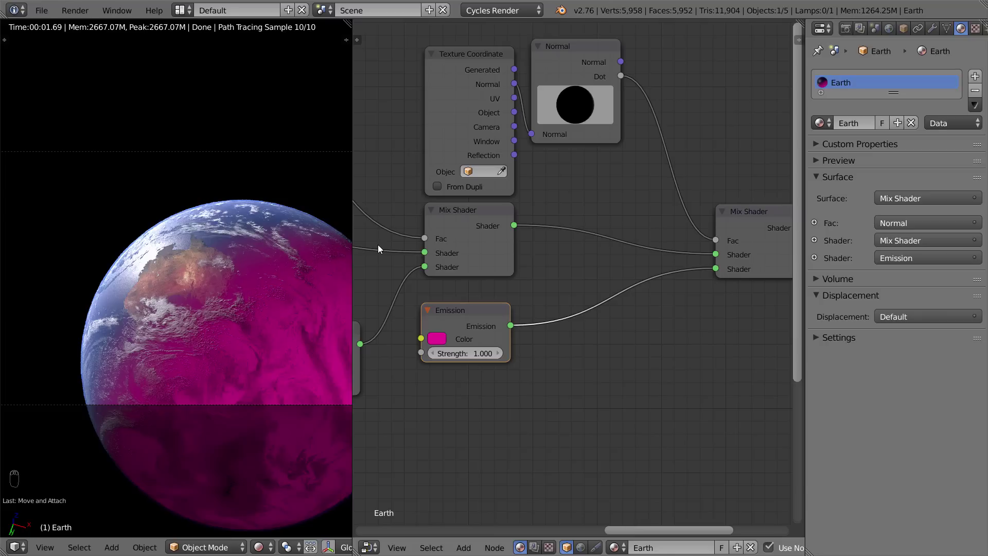
Align the Texture Coordinate node with the top of the Normal node and widen the rendered 3D View
right_click(456, 115)
key(g)
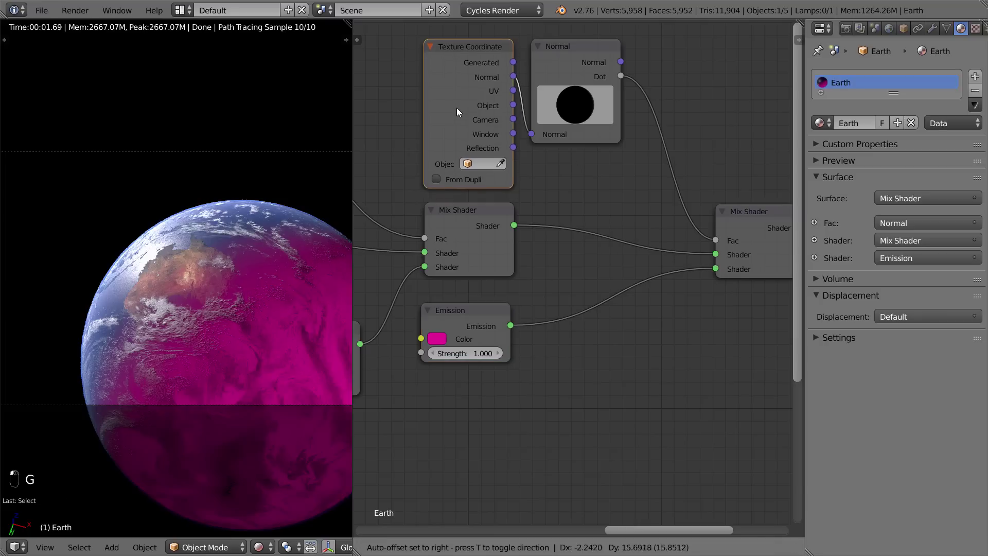
click(456, 107)
key(a)
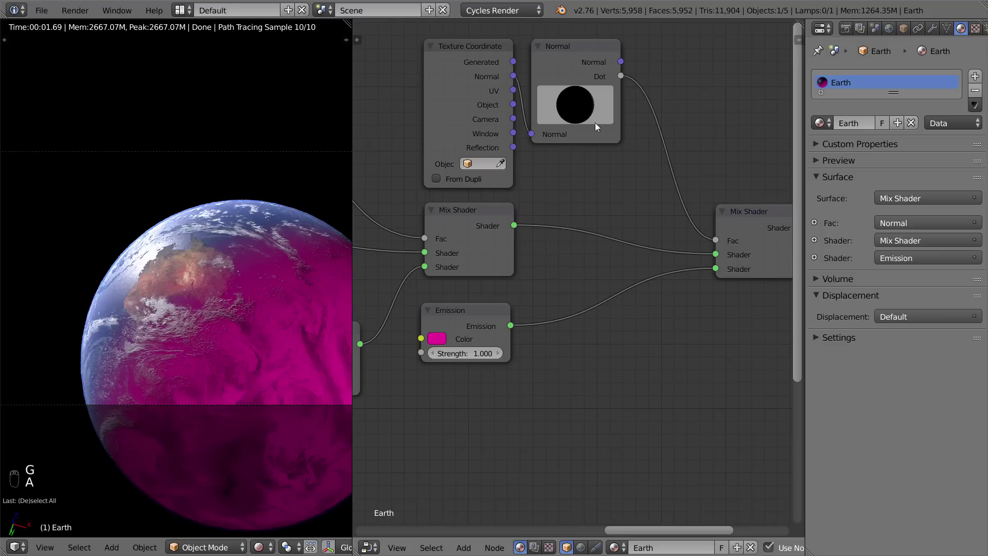
right_click(554, 73)
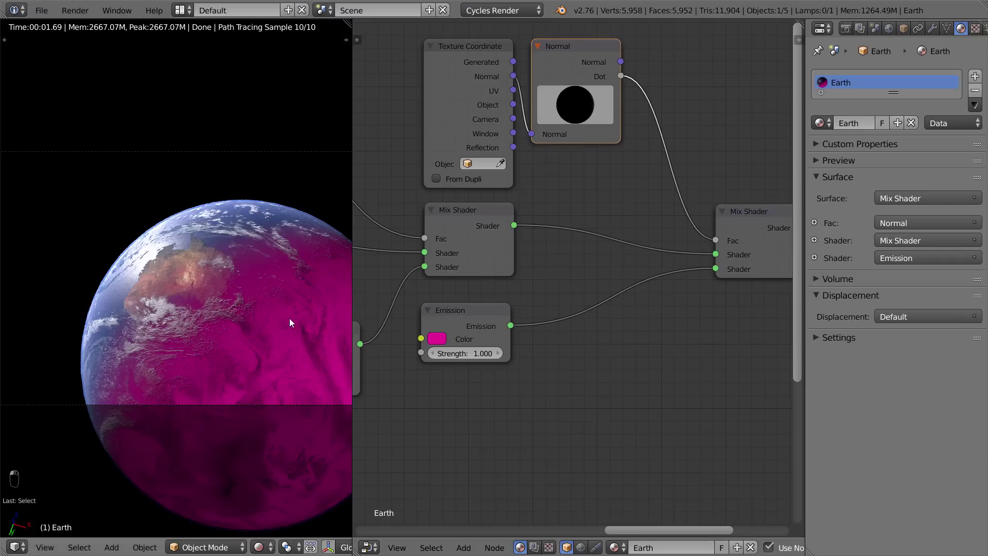
drag(352, 286, 383, 298)
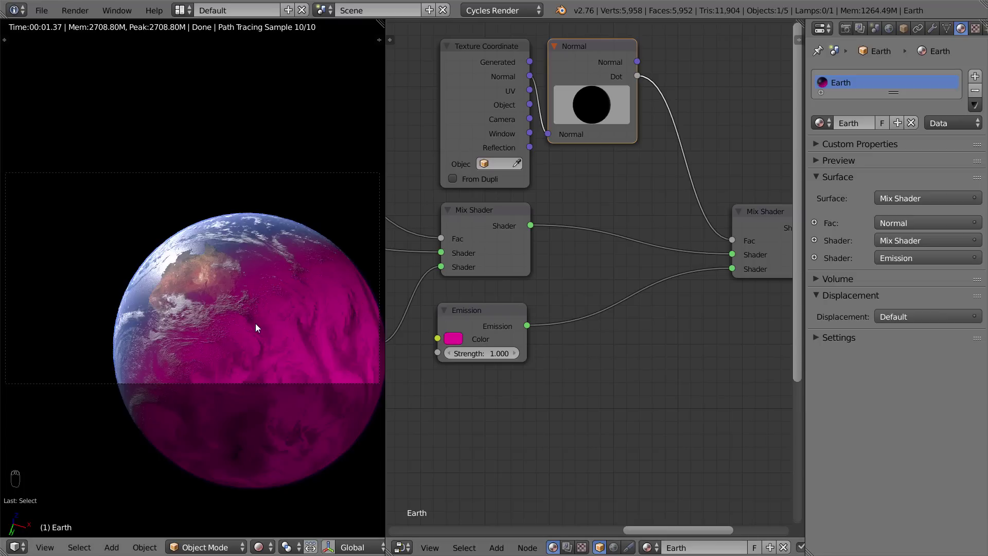
scroll(255, 323, up, 1)
scroll(638, 242, down, 1)
Shift the Emission node toward the last Mix Shader to free space in front of its Color input
middle_drag(636, 237, 651, 161)
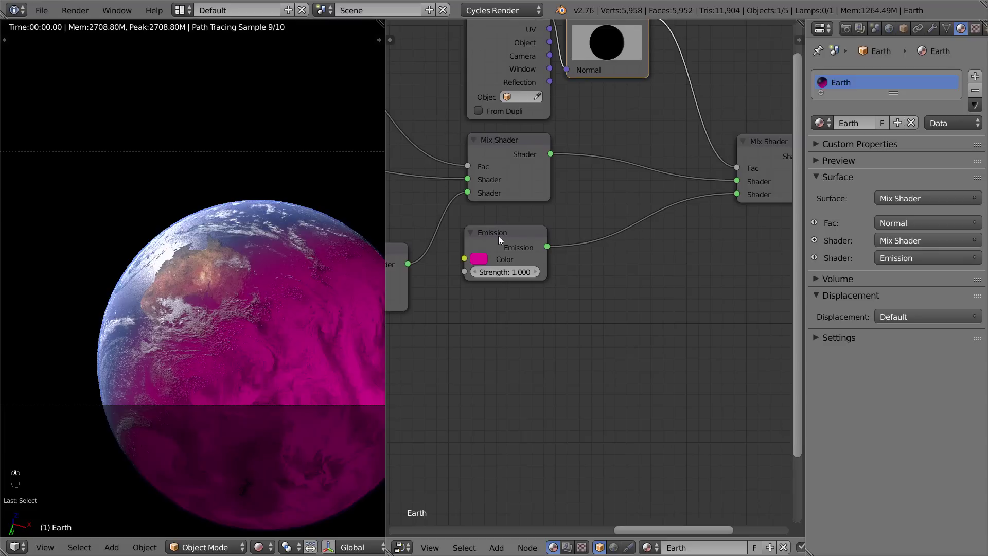
scroll(533, 298, up, 3)
middle_drag(533, 299, 619, 241)
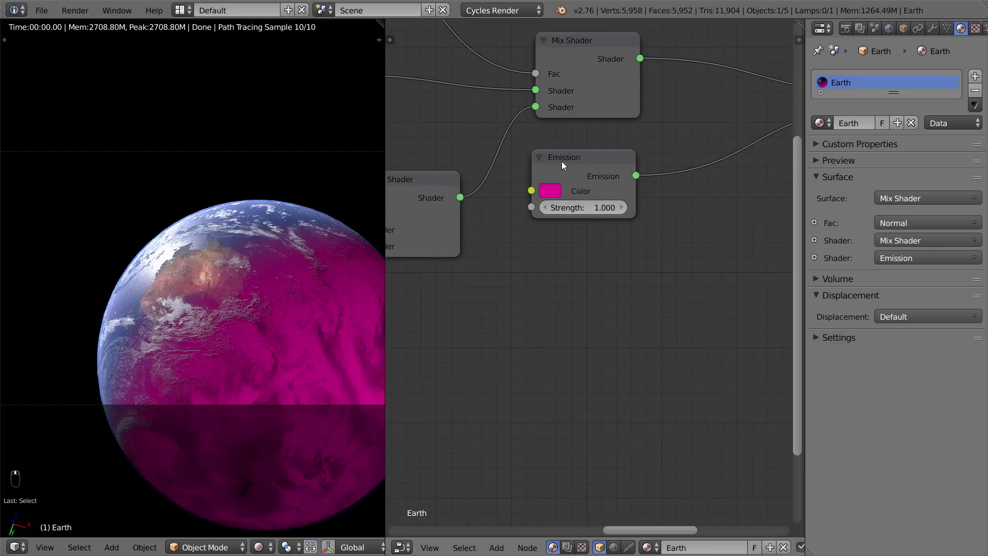
right_click(570, 162)
key(g)
click(629, 168)
Add an Image Texture node to the Earth material and place it below the lower Mix Shader, before the Emission node
scroll(558, 286, down, 3)
middle_drag(566, 283, 591, 249)
scroll(576, 255, up, 2)
key(shift+a)
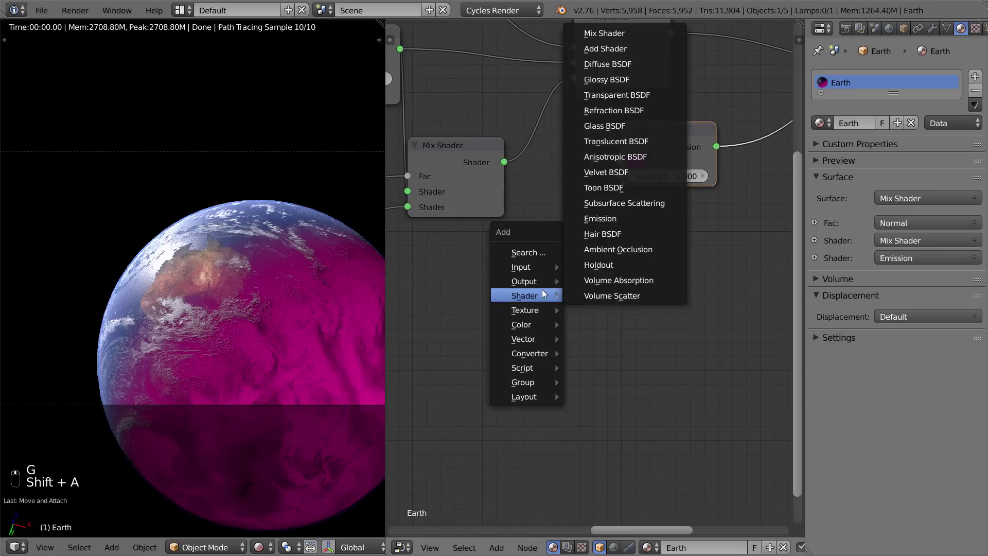
key(shift+a)
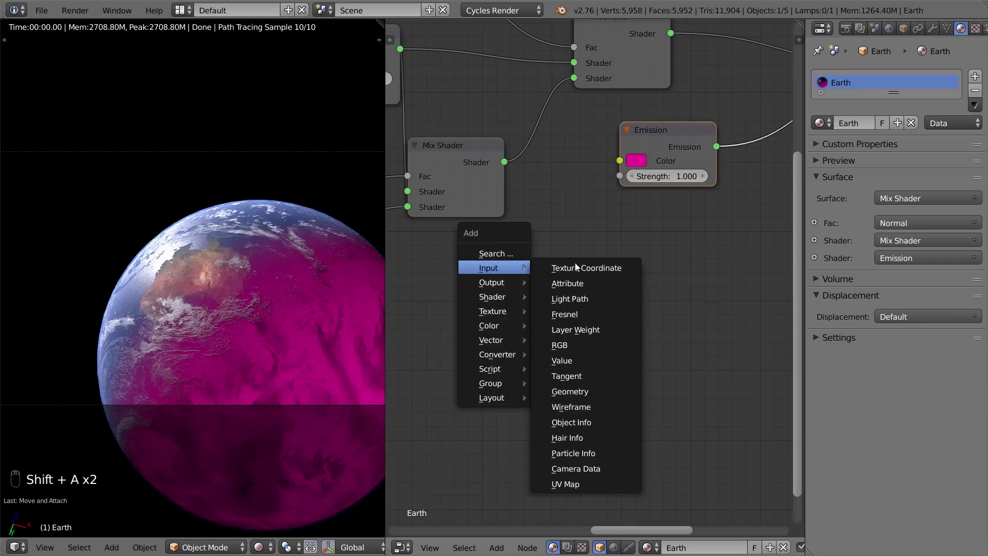
mouse_move(511, 309)
click(560, 307)
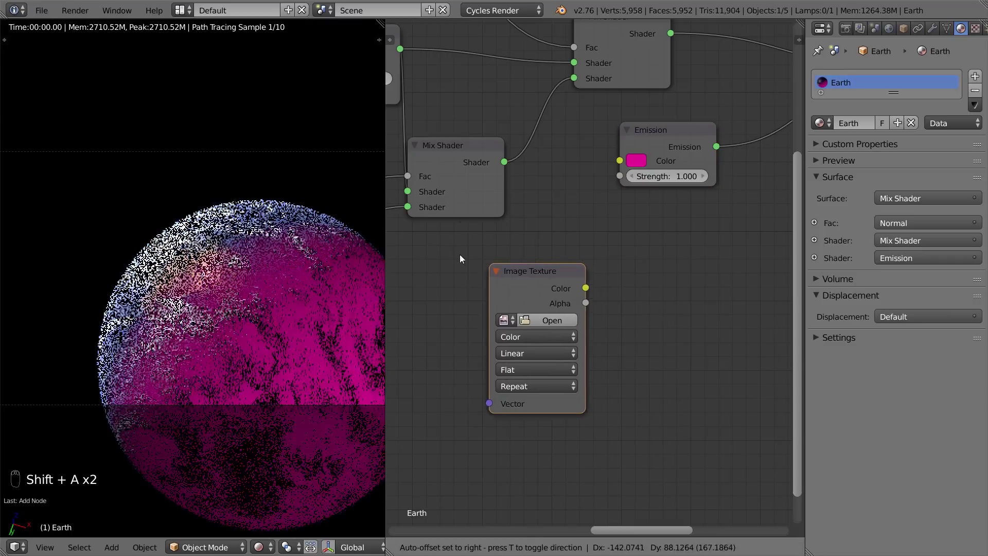
click(459, 254)
Load night_lights_modified.png from the Earth Cycles folder into the new Image Texture node
click(514, 305)
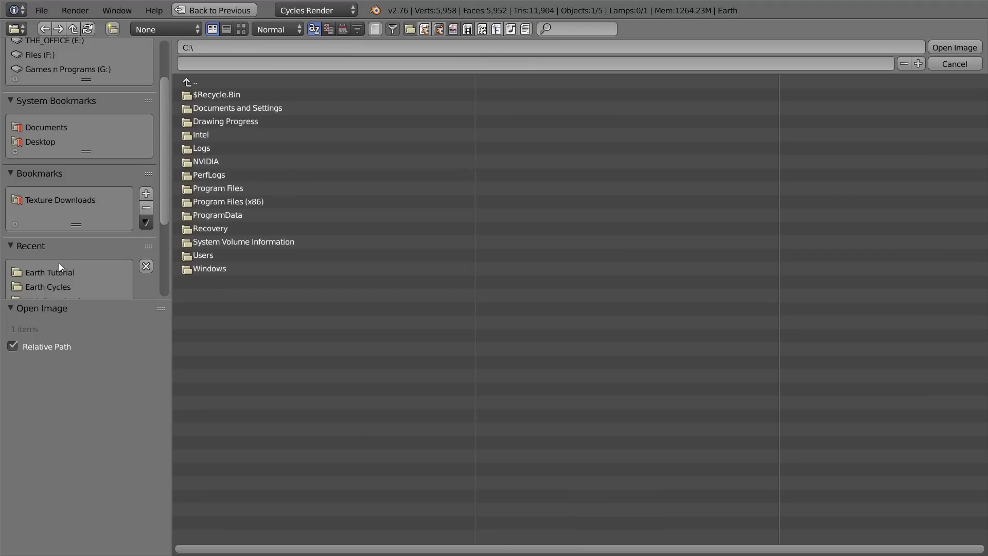
click(59, 269)
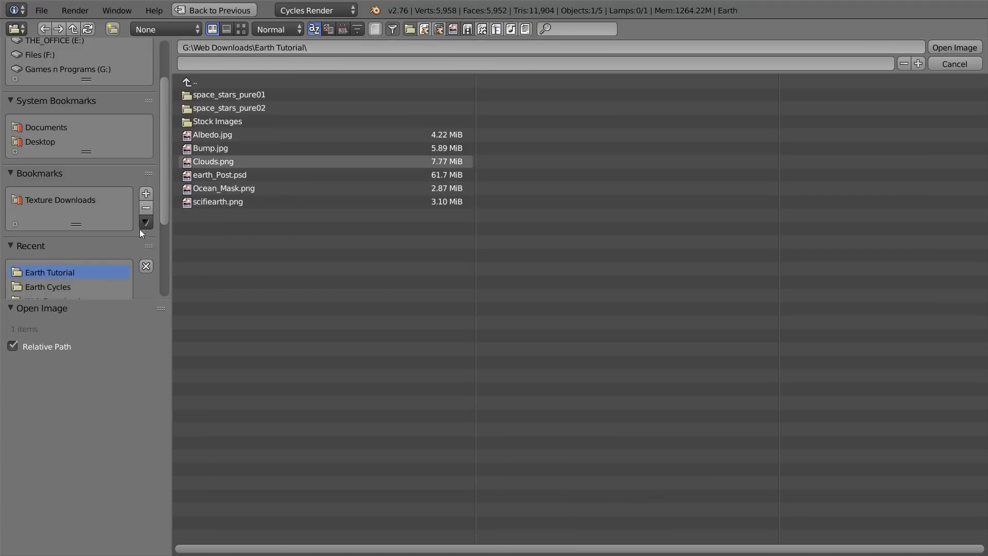
click(76, 286)
click(245, 29)
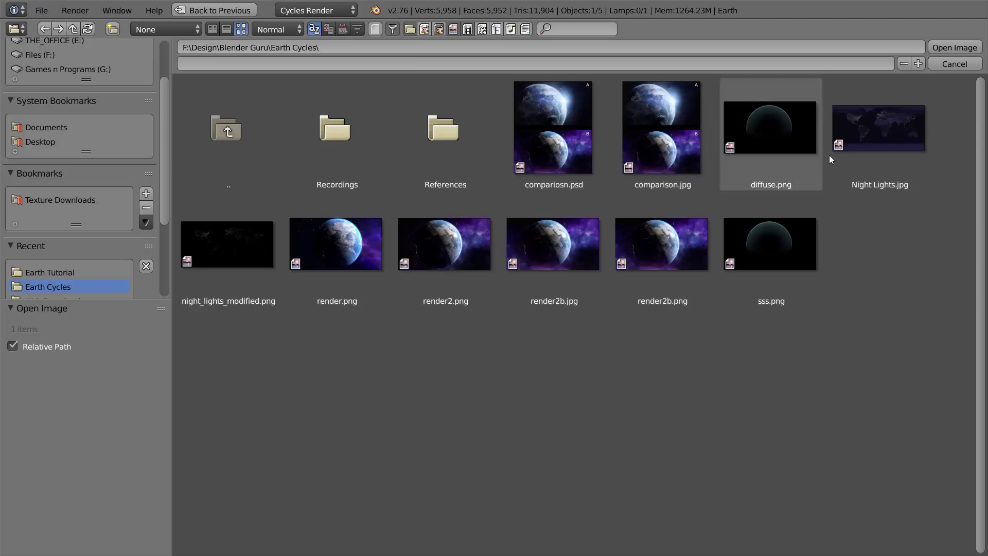
click(241, 248)
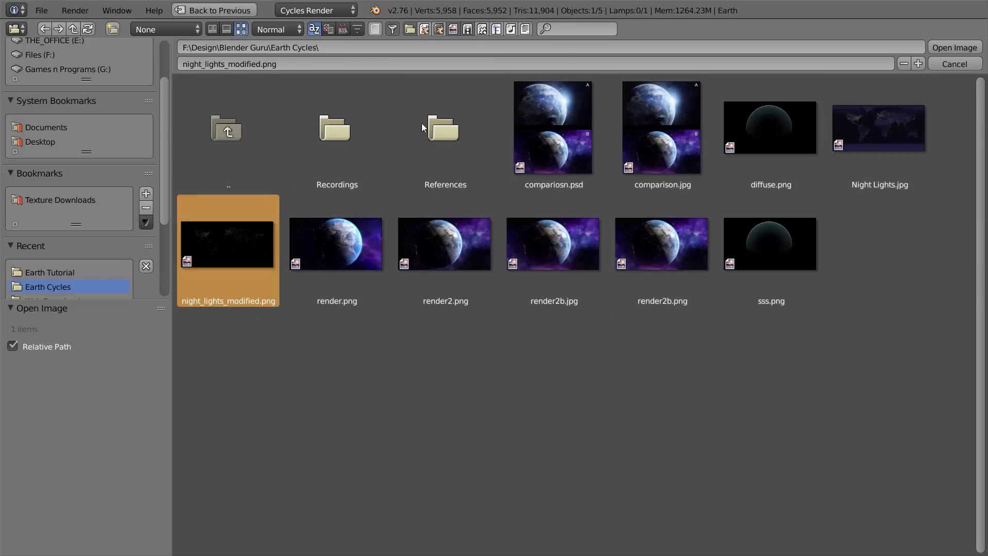
click(950, 47)
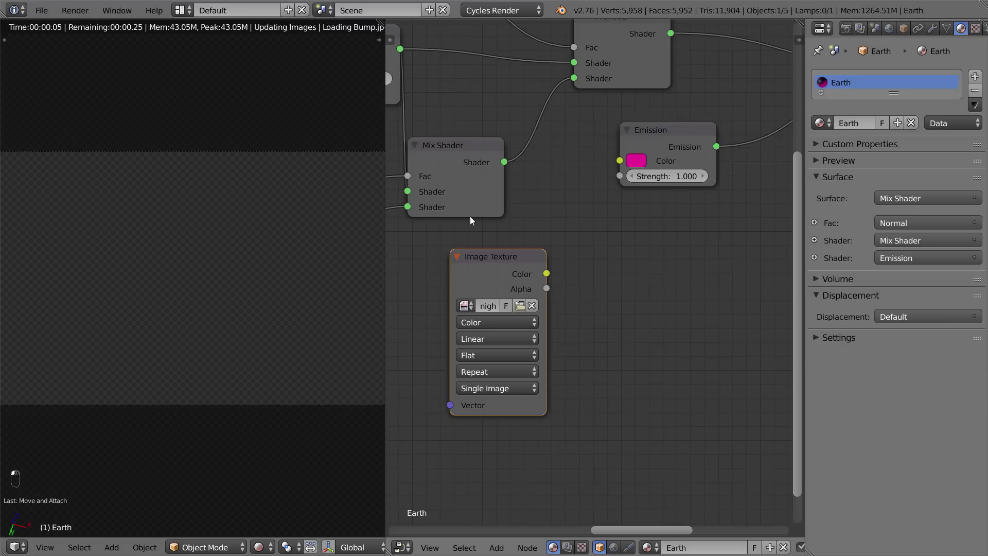
Place the night lights Image Texture directly beneath the lower Mix Shader and set it to Sphere projection and Non-Color Data
drag(480, 256, 440, 235)
middle_drag(504, 286, 523, 254)
scroll(505, 238, down, 2)
scroll(523, 254, down, 1)
click(513, 273)
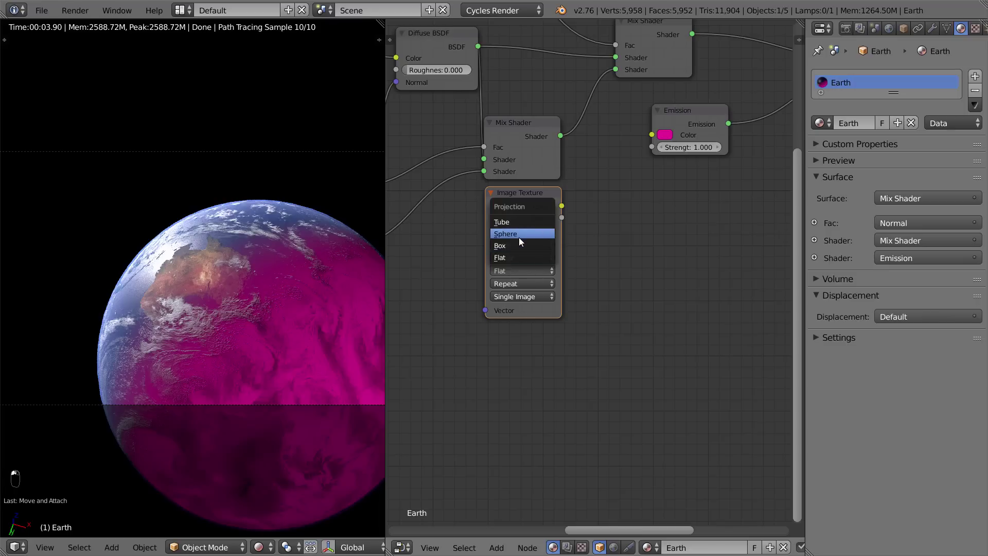
click(519, 234)
scroll(524, 247, down, 2)
click(536, 252)
click(542, 233)
Connect the Texture Coordinate output that feeds the other image textures to the night lights texture's Vector input
scroll(454, 291, down, 2)
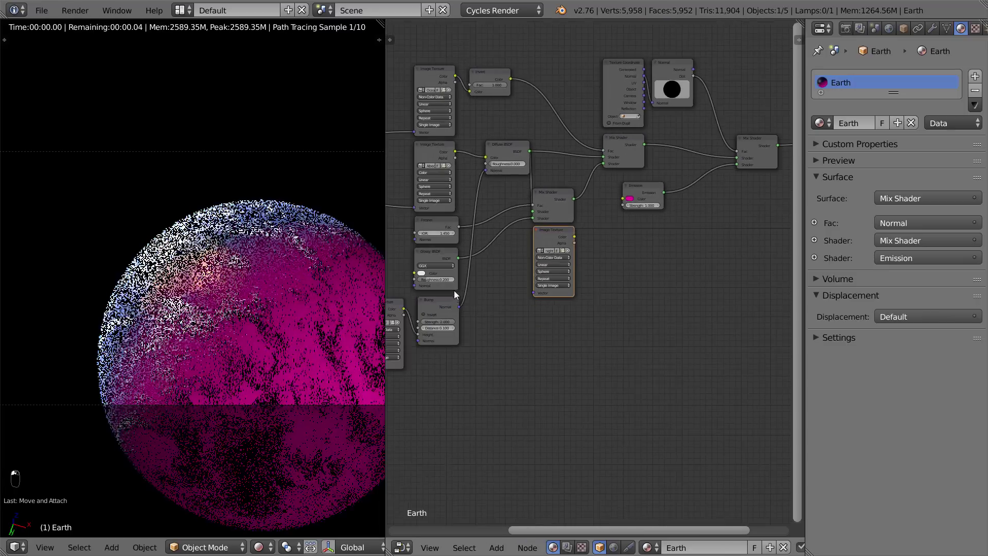
middle_drag(454, 290, 511, 274)
scroll(412, 184, down, 1)
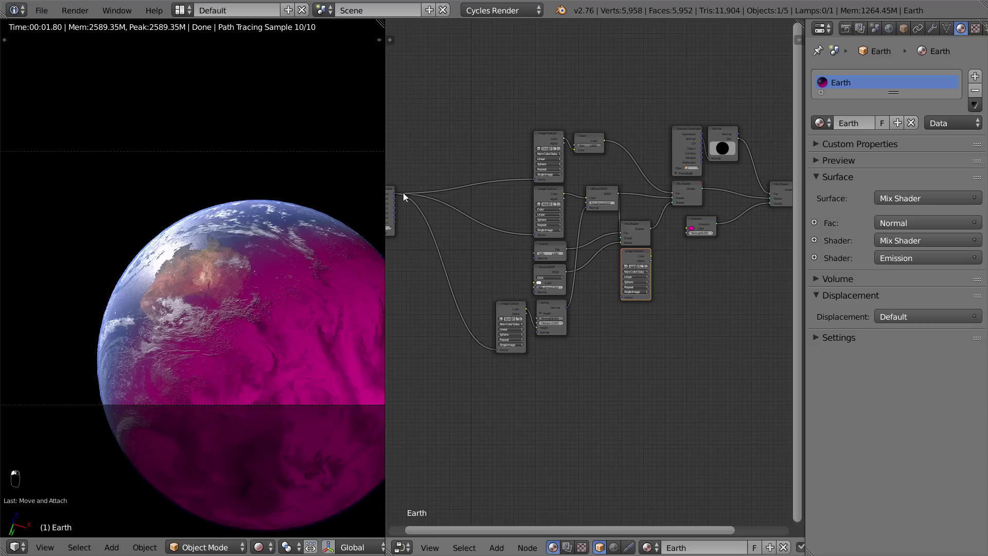
drag(401, 194, 621, 296)
scroll(689, 292, up, 8)
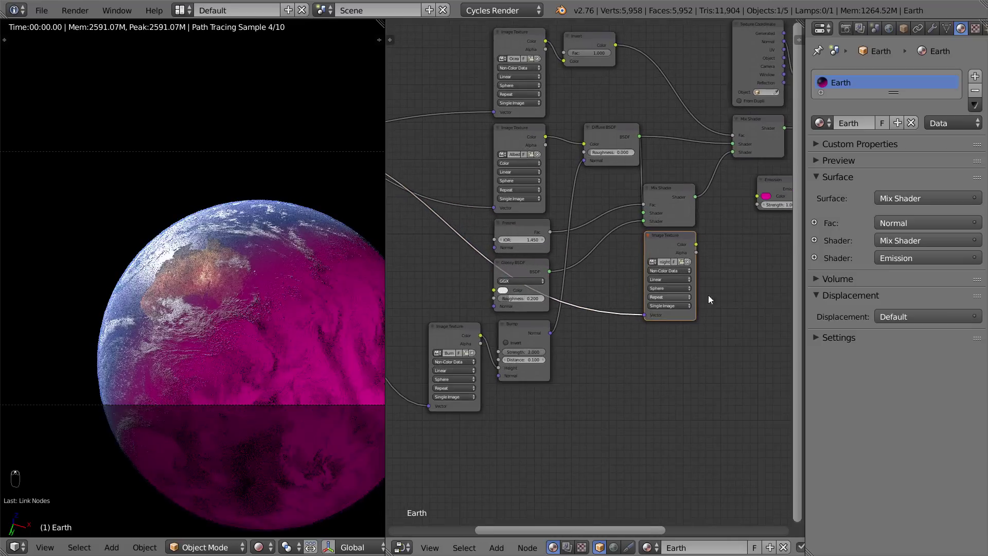
Connect the night lights texture's Color output to the Emission node's Strength input
middle_drag(735, 295, 635, 274)
scroll(563, 283, up, 3)
drag(524, 226, 627, 145)
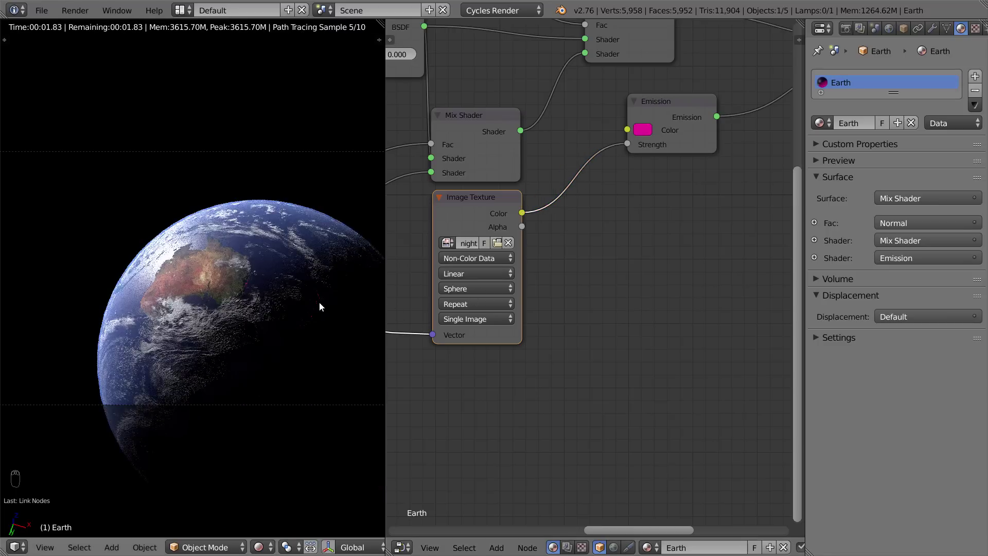
scroll(315, 302, up, 3)
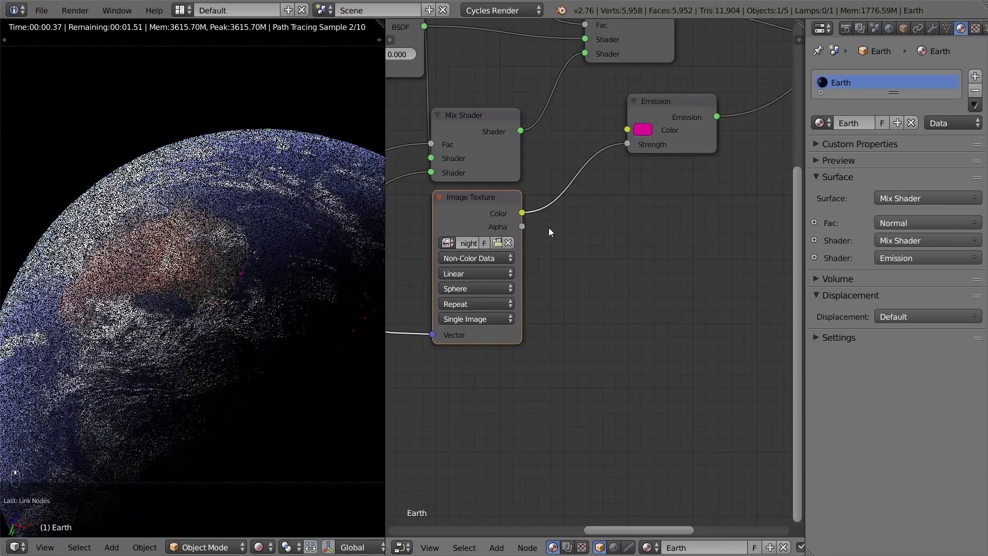
scroll(549, 227, down, 2)
key(shift+a)
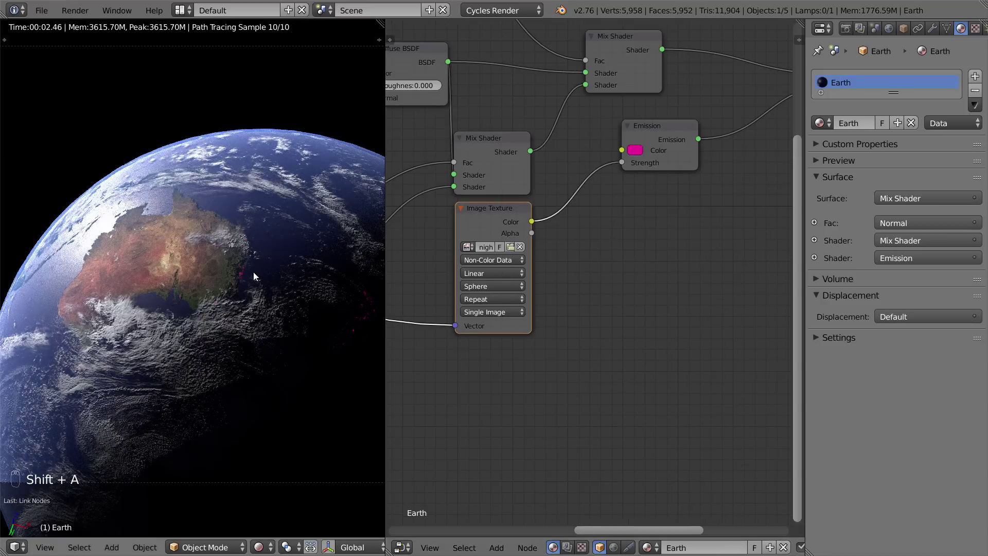
Change the Emission node's color to a pale warm orange for the city lights
scroll(285, 270, up, 3)
scroll(280, 258, up, 2)
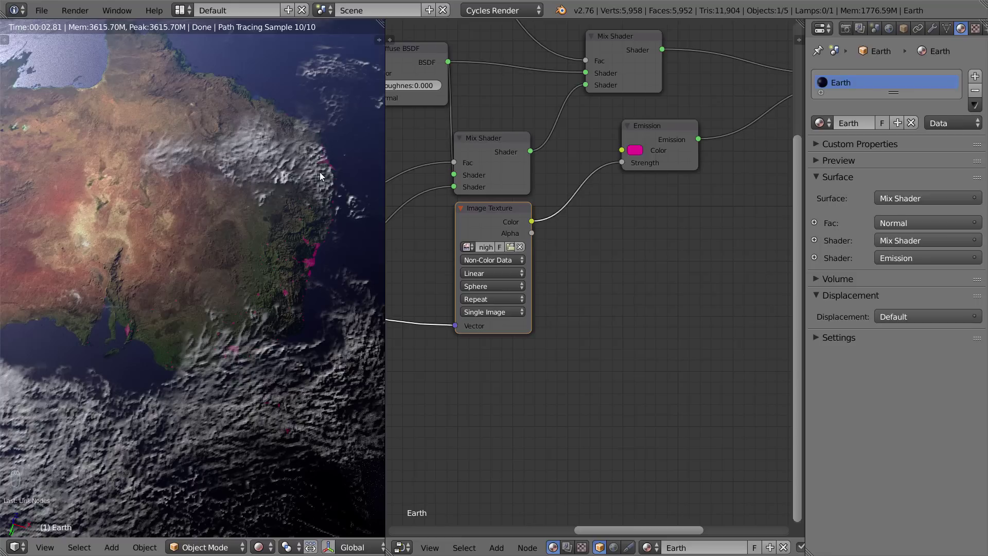
middle_drag(306, 171, 294, 189)
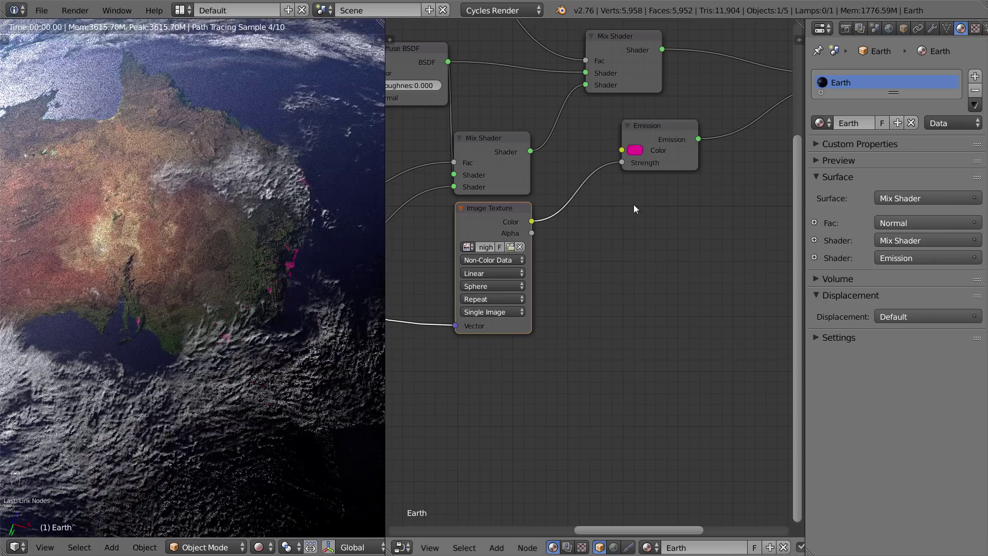
click(643, 149)
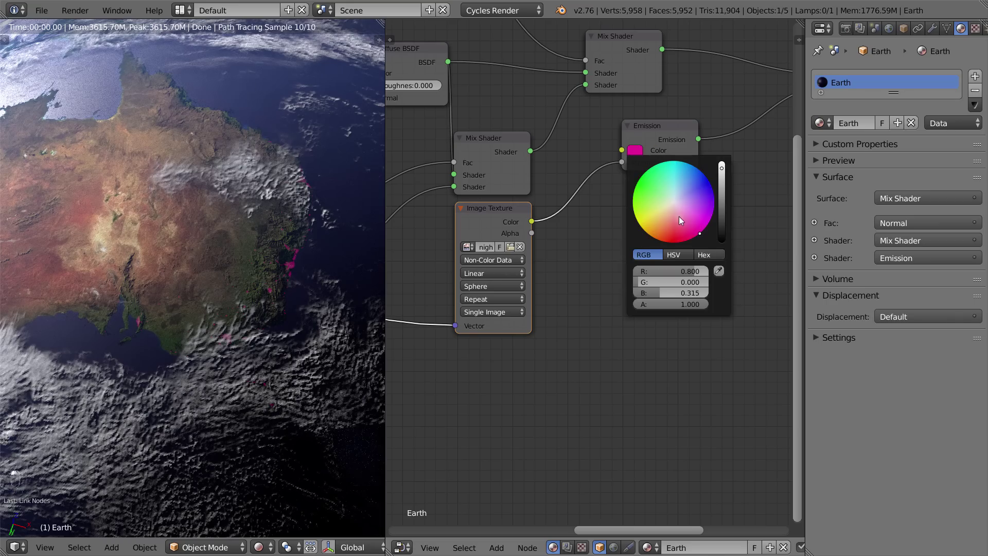
click(665, 216)
drag(665, 216, 666, 213)
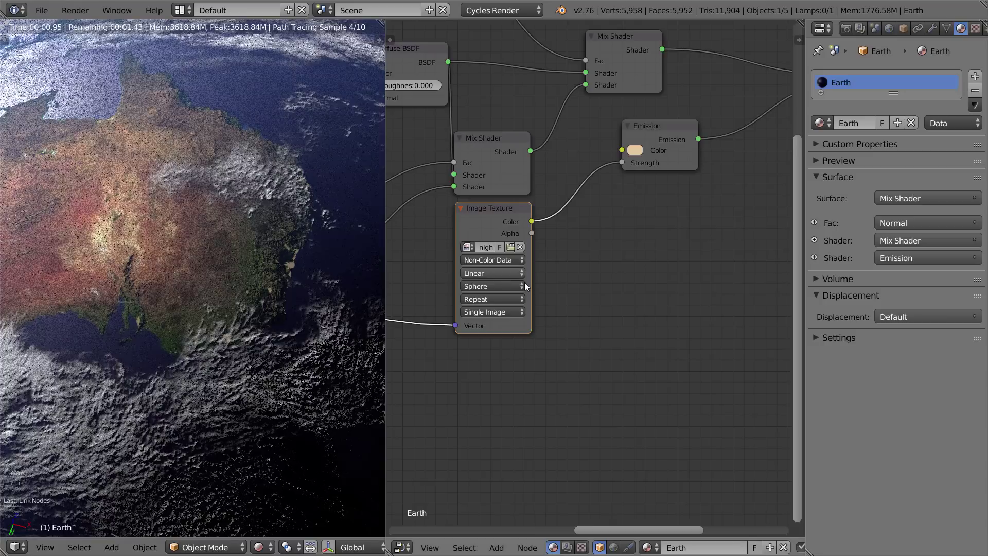
Move the Emission node farther from the night lights texture to make room for another node between them
scroll(521, 307, down, 1)
scroll(521, 307, up, 1)
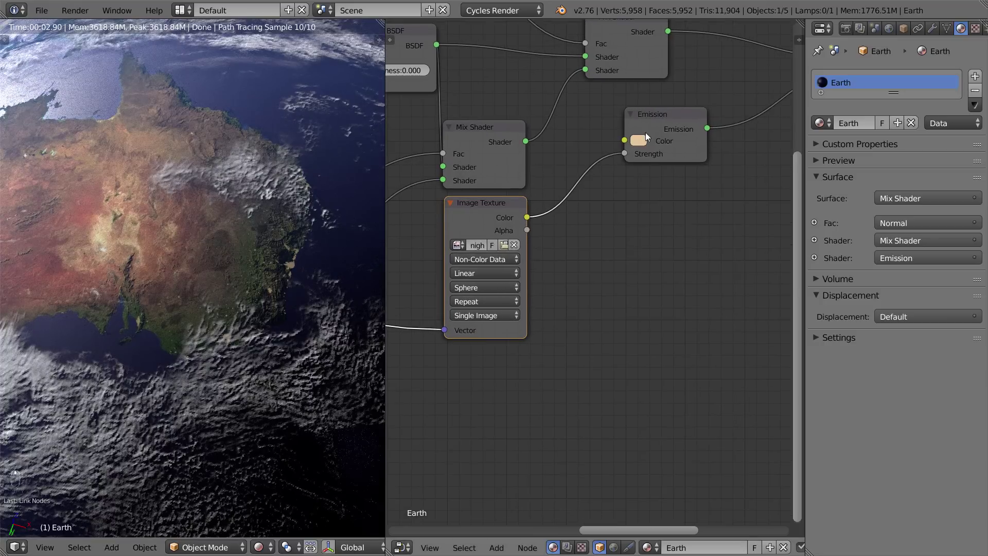
click(645, 132)
key(g)
click(624, 218)
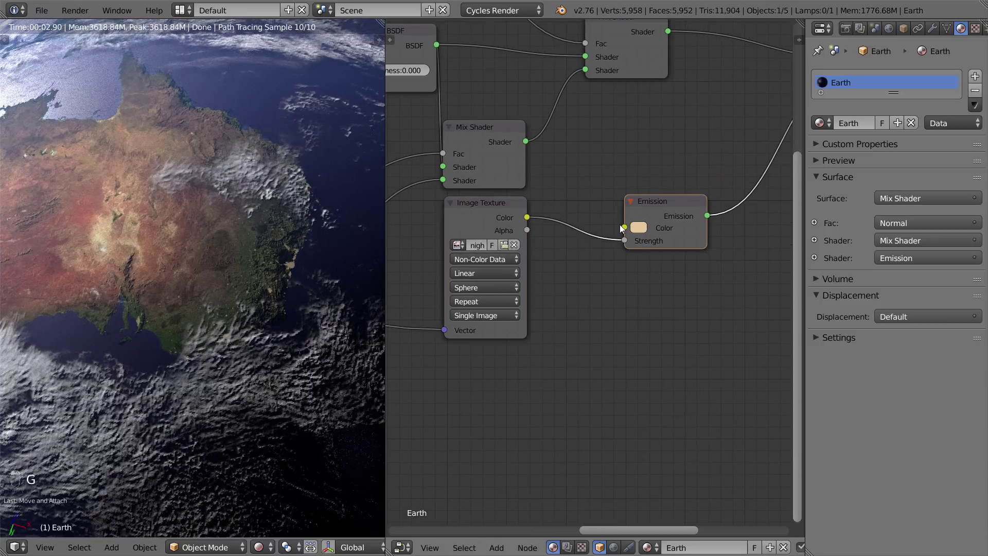
key(a)
scroll(592, 247, up, 1)
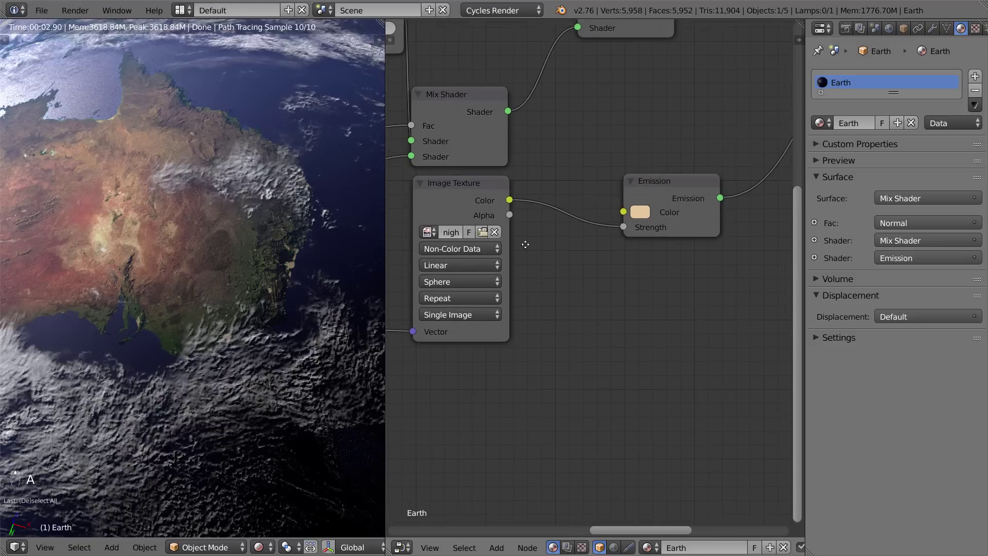
middle_drag(650, 199, 626, 171)
click(627, 172)
key(g)
click(691, 109)
Insert a Math node into the link between the night lights texture and Emission Strength, and set its operation to Multiply
key(shift+a)
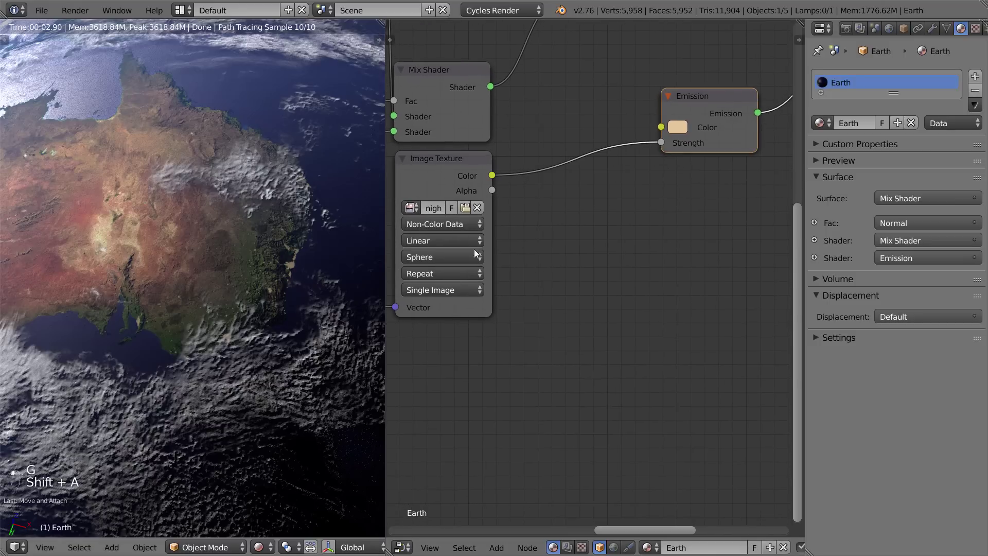
key(shift+a)
mouse_move(551, 252)
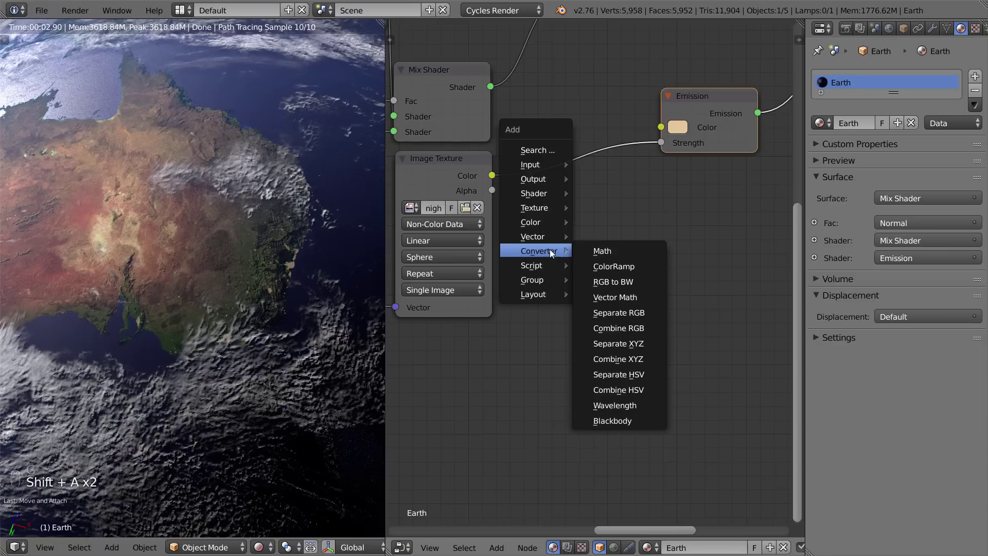
click(628, 252)
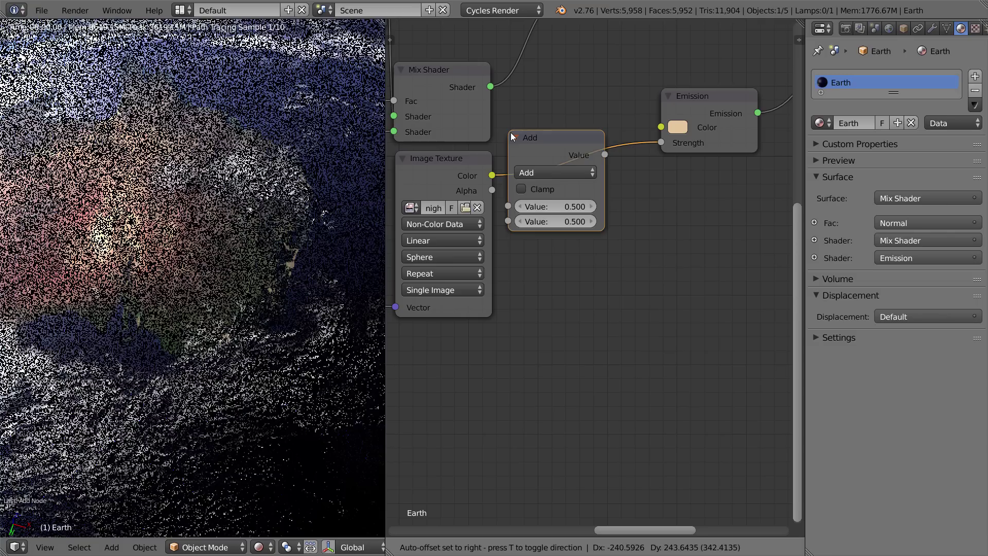
click(537, 246)
click(593, 187)
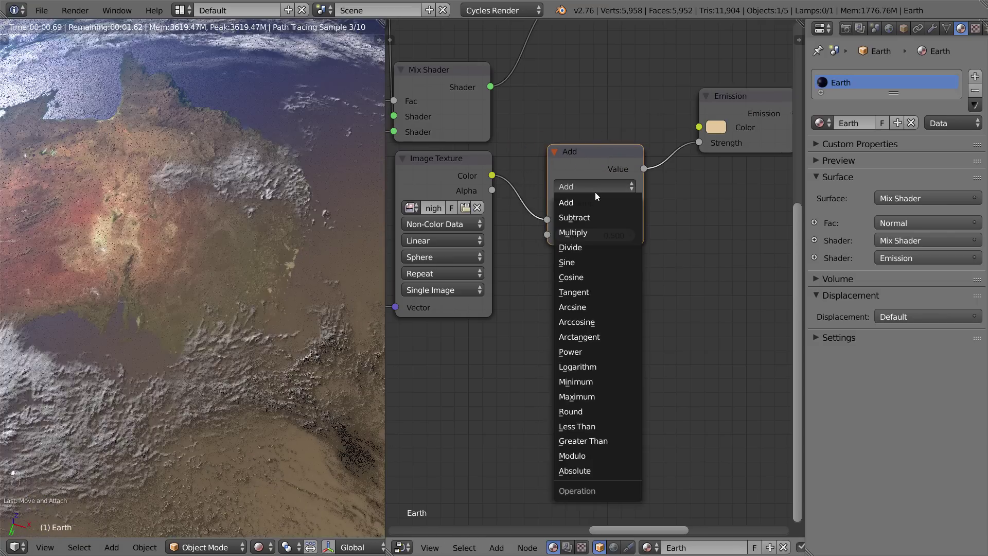
click(595, 235)
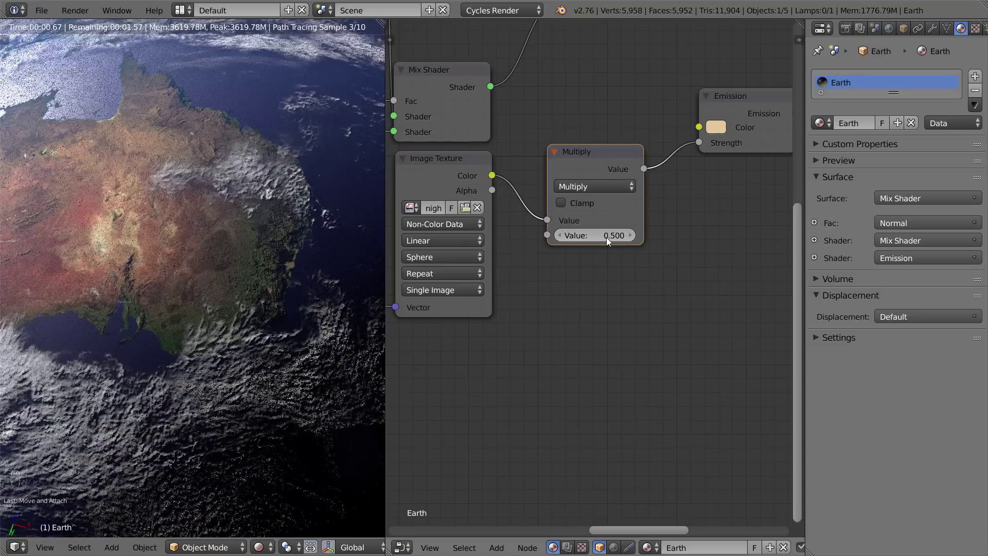
Set the Multiply node's second value to 20
click(596, 235)
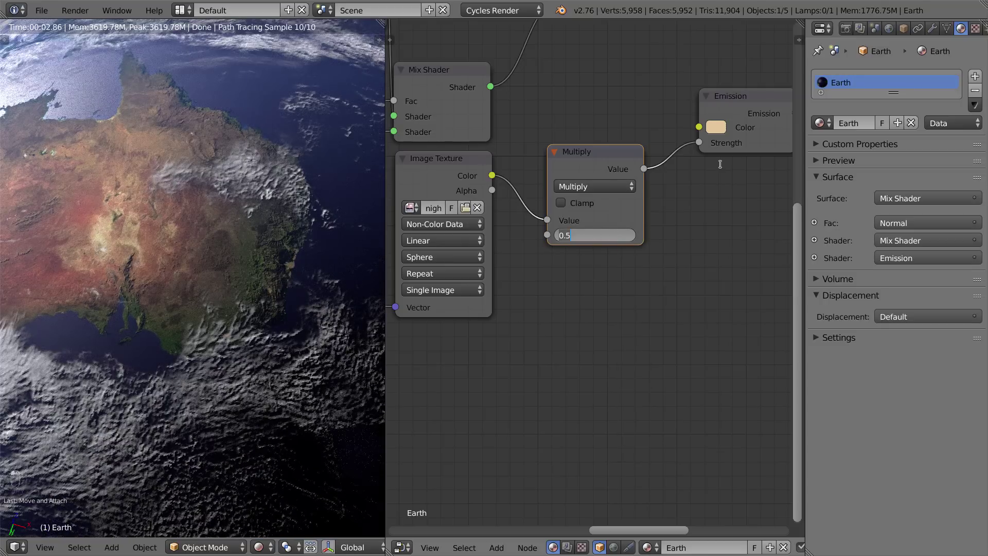
key(Return)
click(607, 235)
text(20)
key(Return)
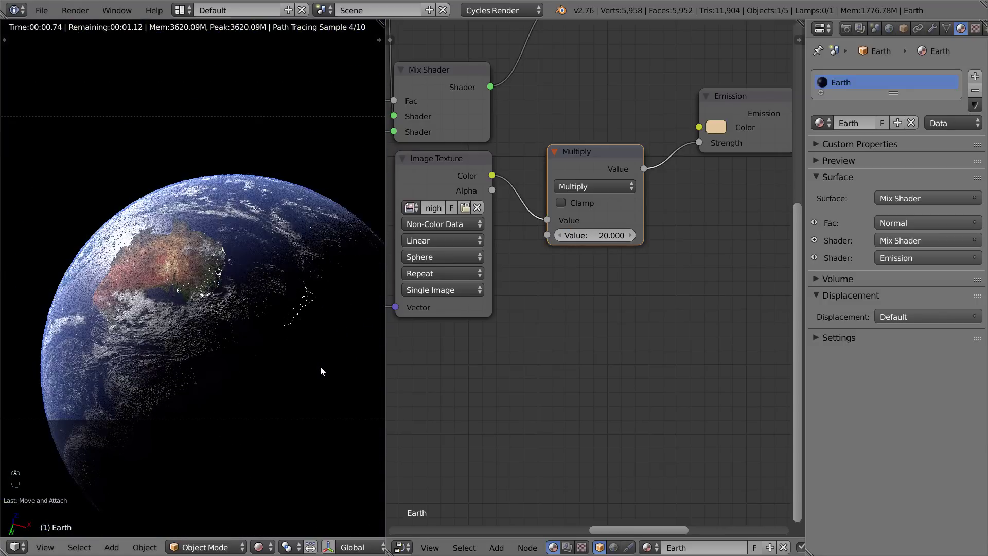
Check the city lights up close in the render, then set the Multiply node's second value to 10
scroll(320, 366, up, 5)
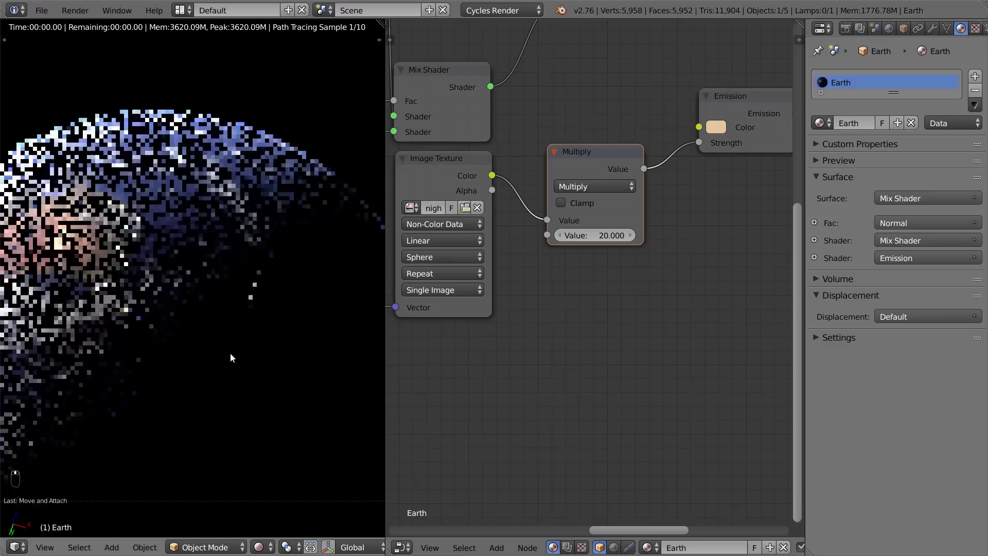
scroll(316, 332, up, 4)
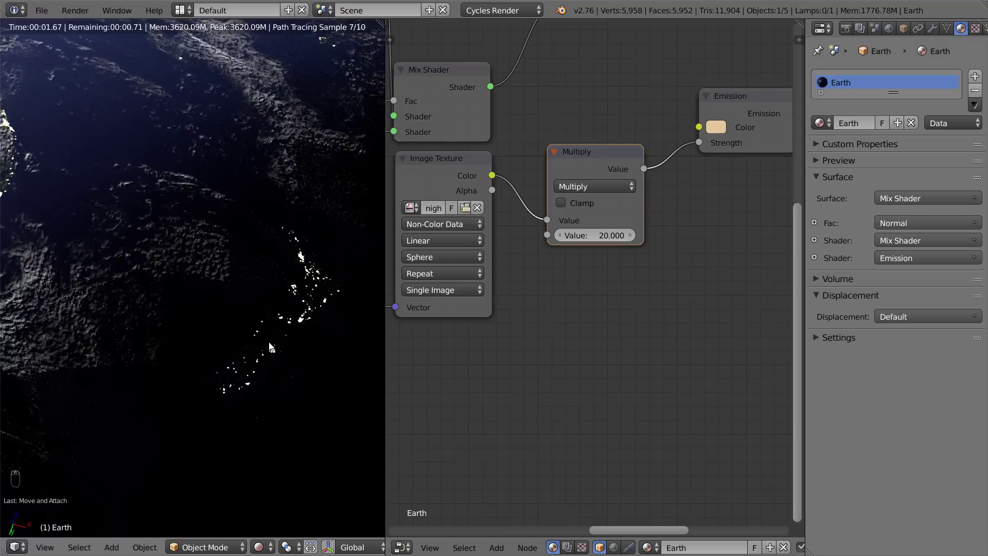
scroll(205, 337, down, 4)
middle_drag(189, 310, 270, 331)
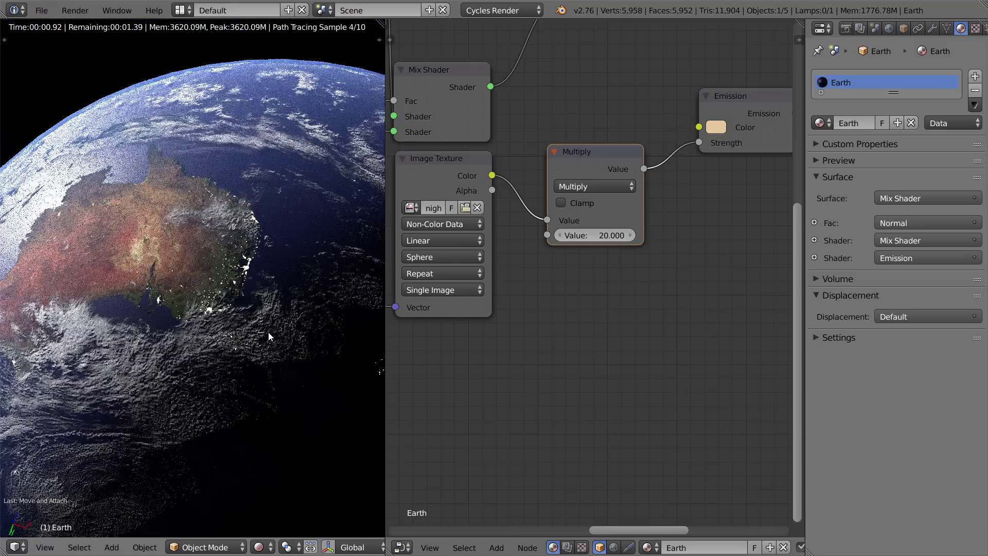
click(598, 237)
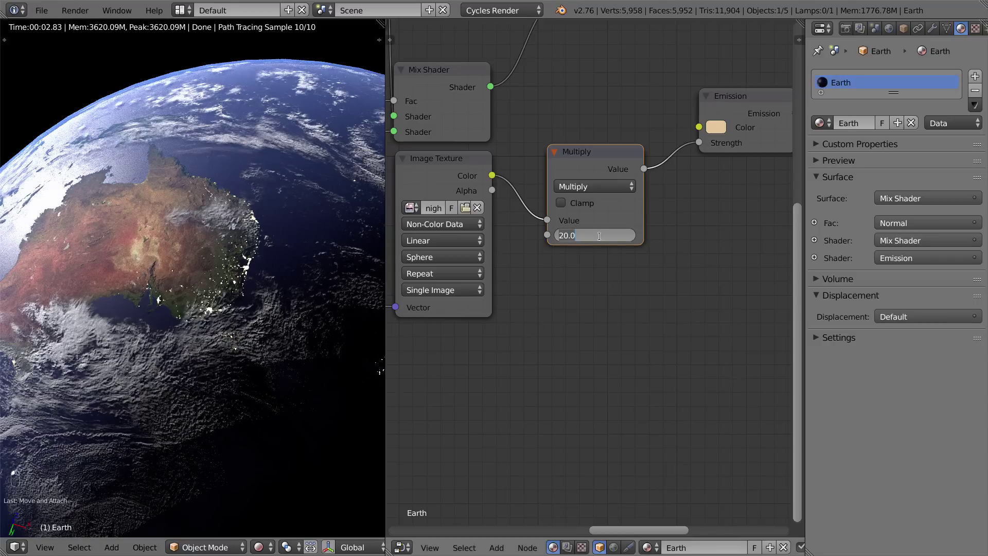
text(10)
key(Return)
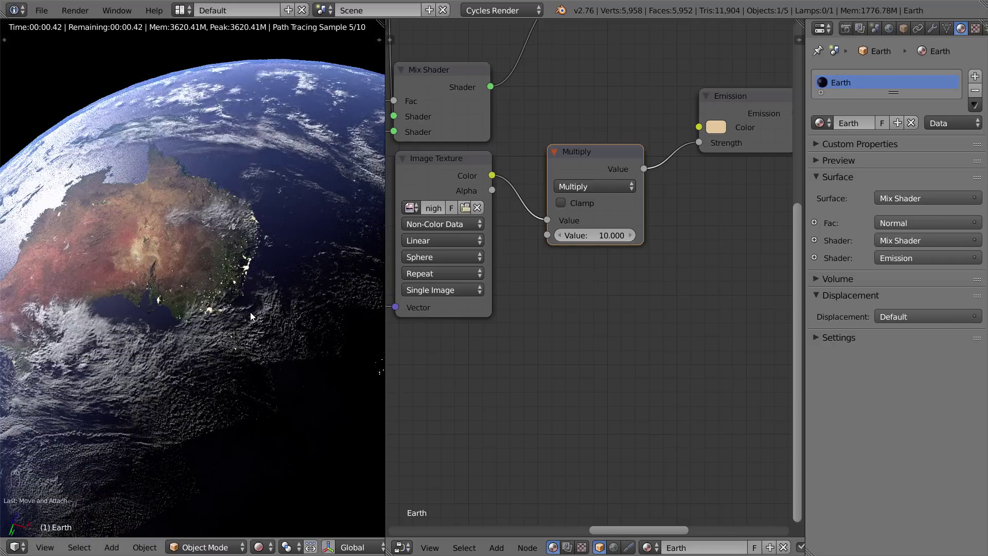
Freely rotate the Clouds sphere with the trackball by about 56° and 211° to change the cloud pattern over Australia
scroll(250, 315, down, 2)
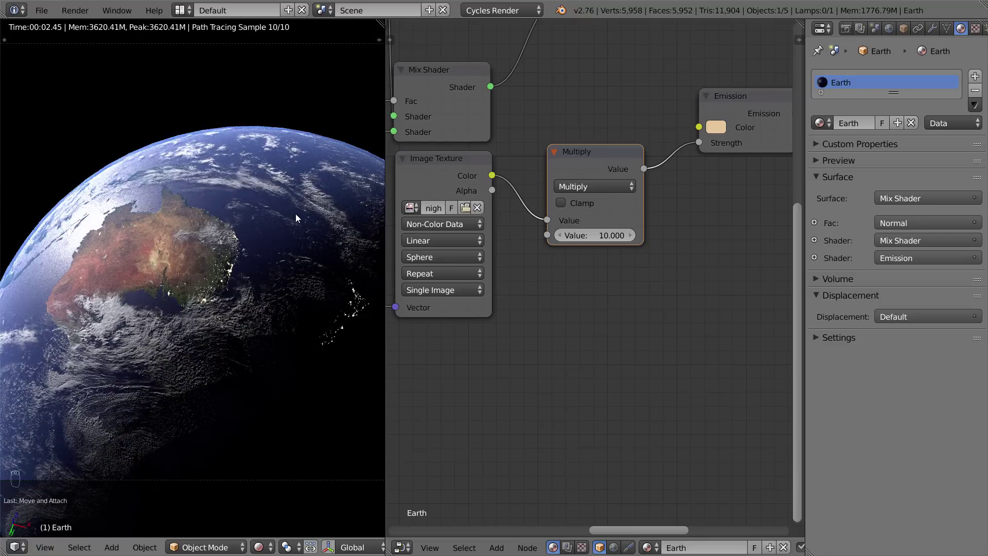
right_click(297, 218)
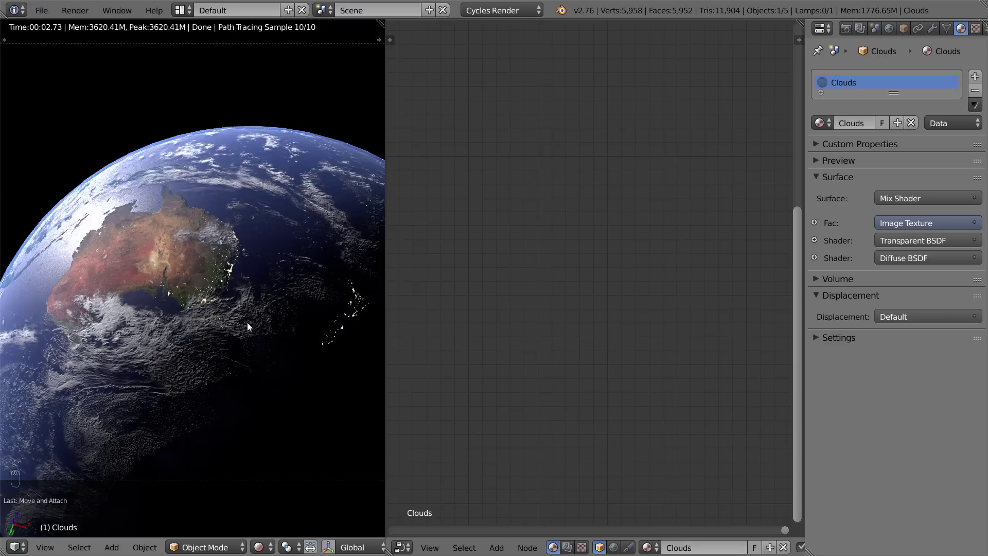
scroll(227, 332, down, 1)
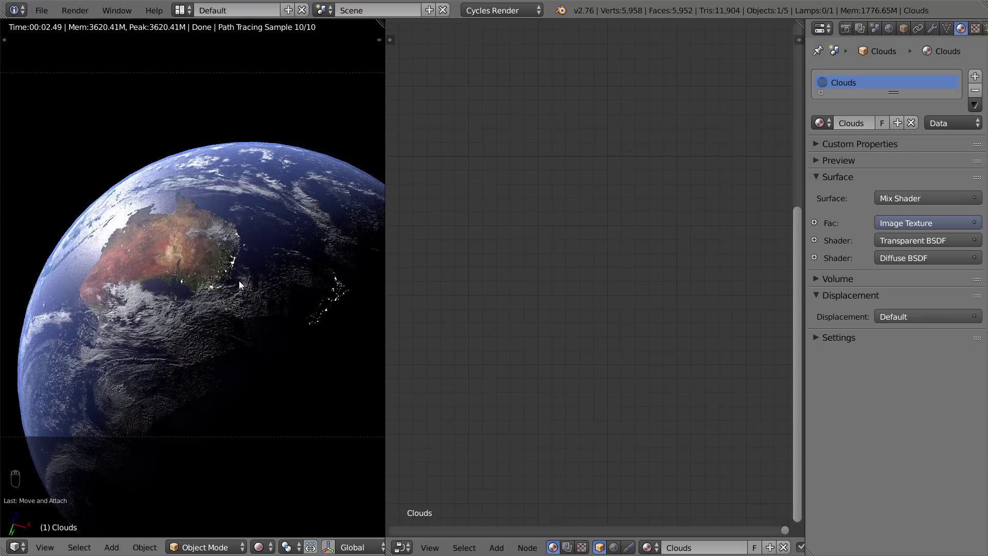
key(r)
key(r)
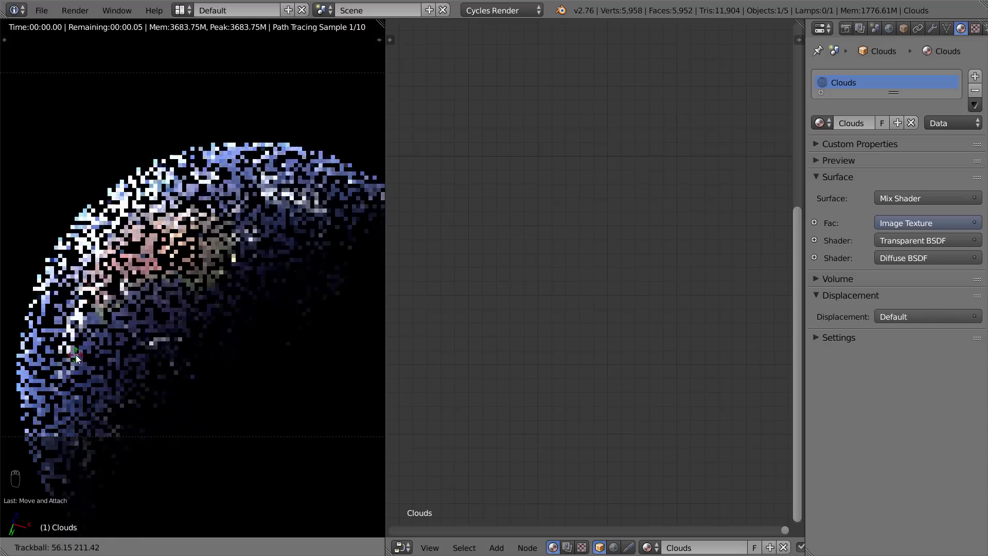
click(76, 355)
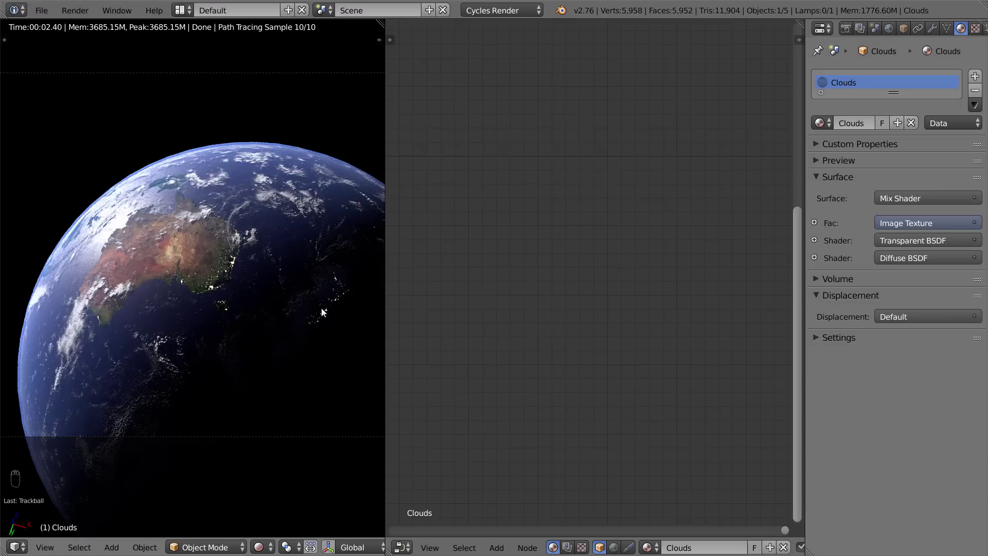
scroll(296, 314, down, 1)
scroll(296, 315, up, 1)
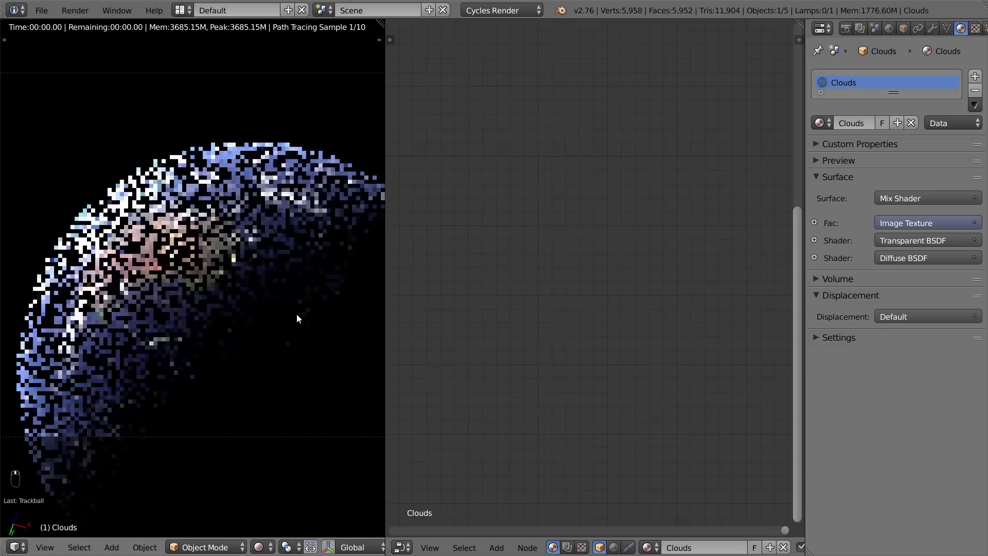
scroll(246, 295, up, 1)
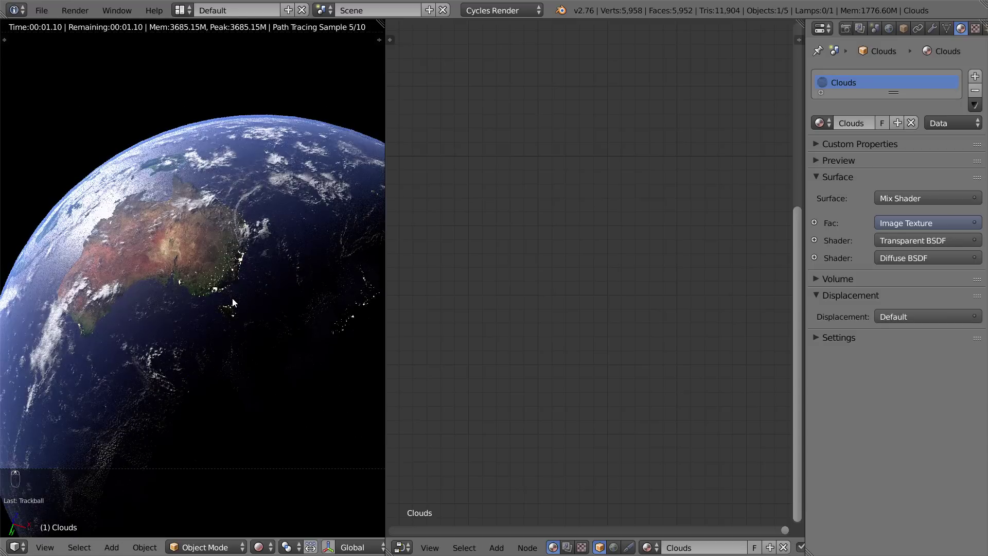
scroll(190, 281, down, 4)
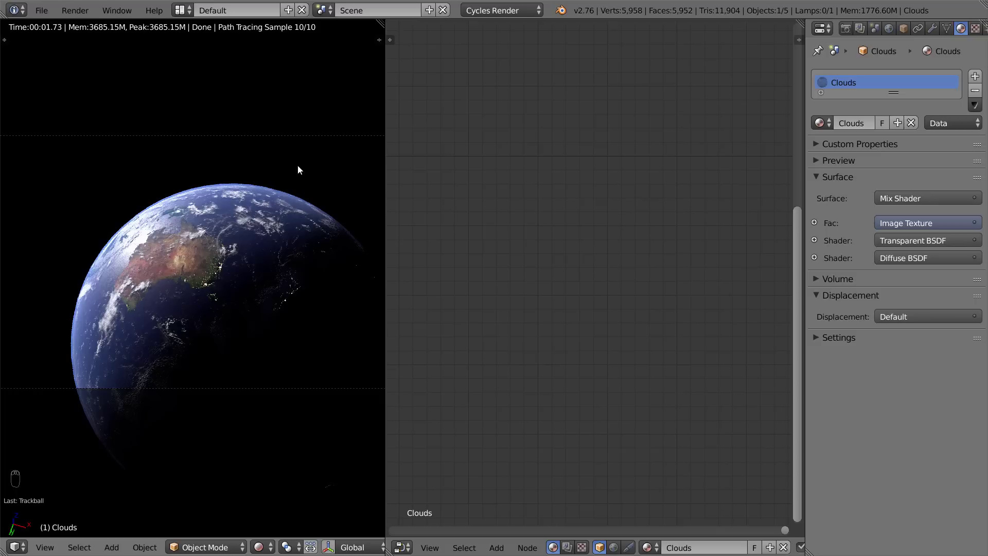
Try other free trackball rotations of the Clouds sphere to compare different cloud patterns around Australia
key(r)
key(r)
click(289, 154)
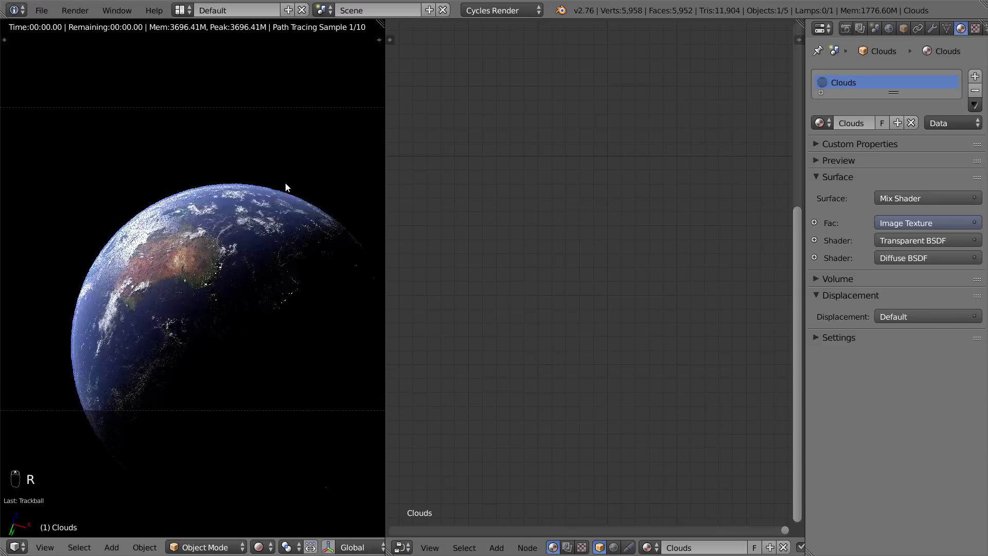
scroll(286, 187, up, 3)
scroll(283, 201, down, 1)
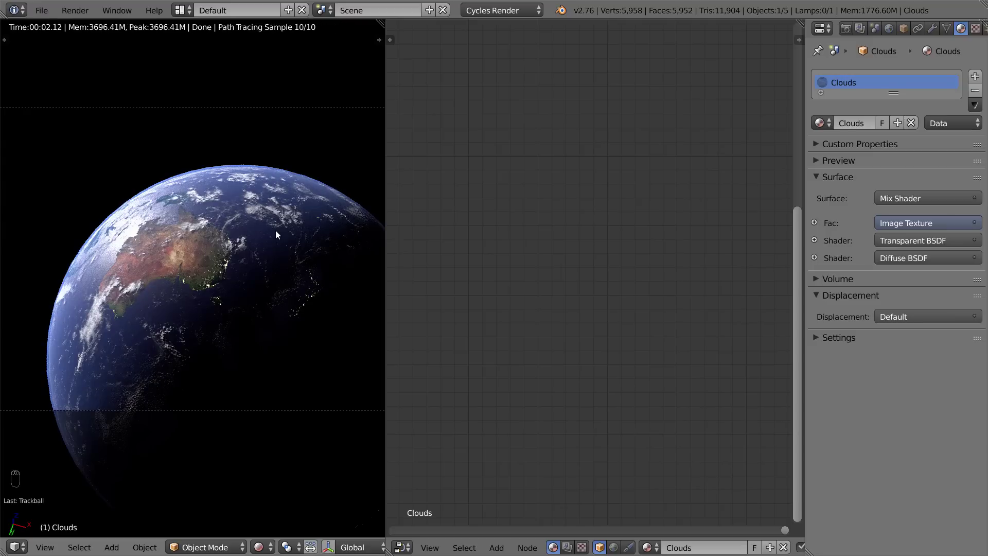
scroll(278, 237, down, 1)
scroll(279, 241, up, 1)
key(r)
key(r)
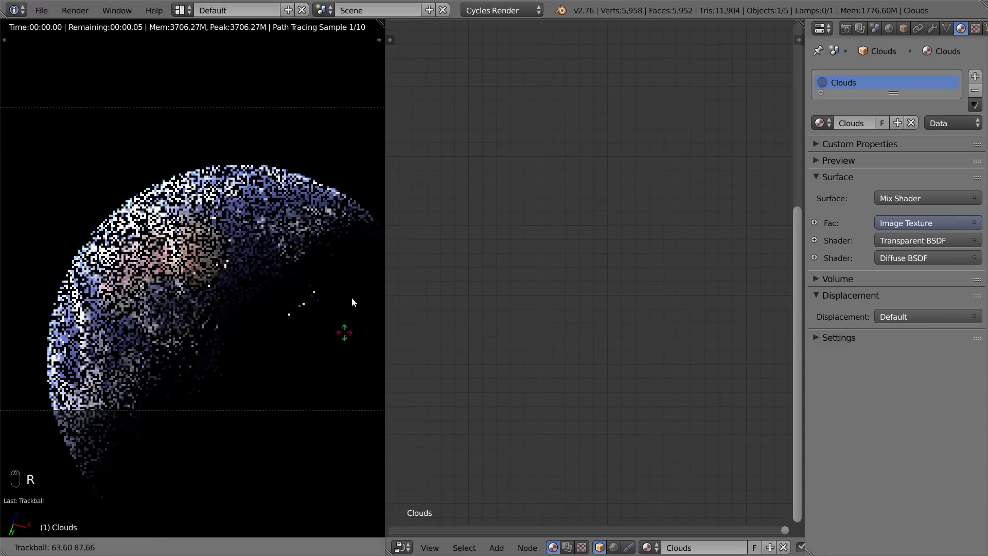
right_click(103, 337)
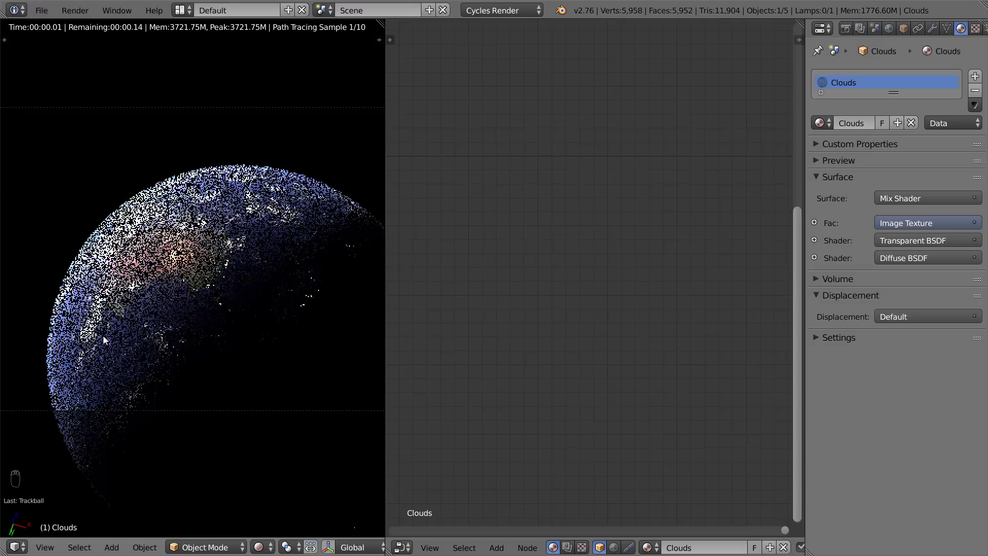
key(r)
key(r)
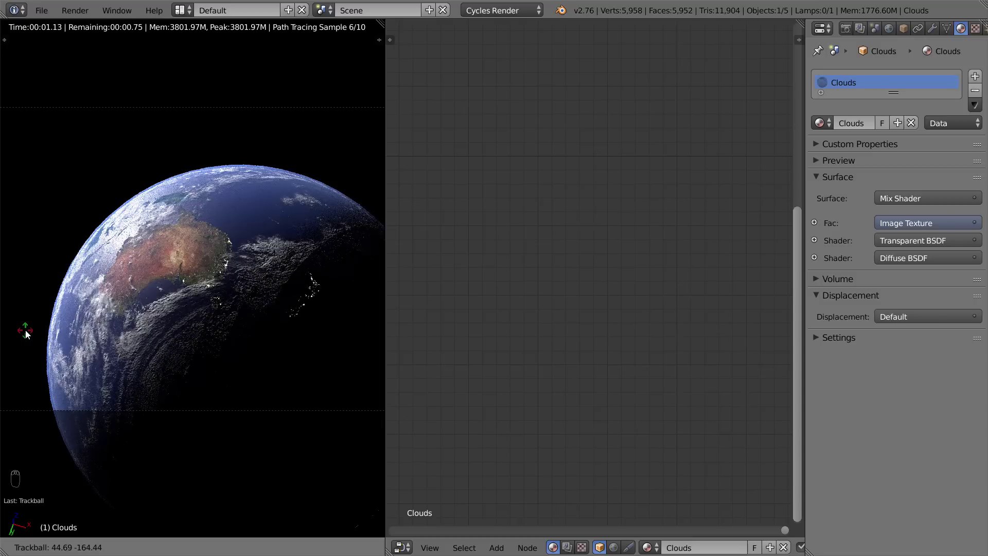
click(25, 330)
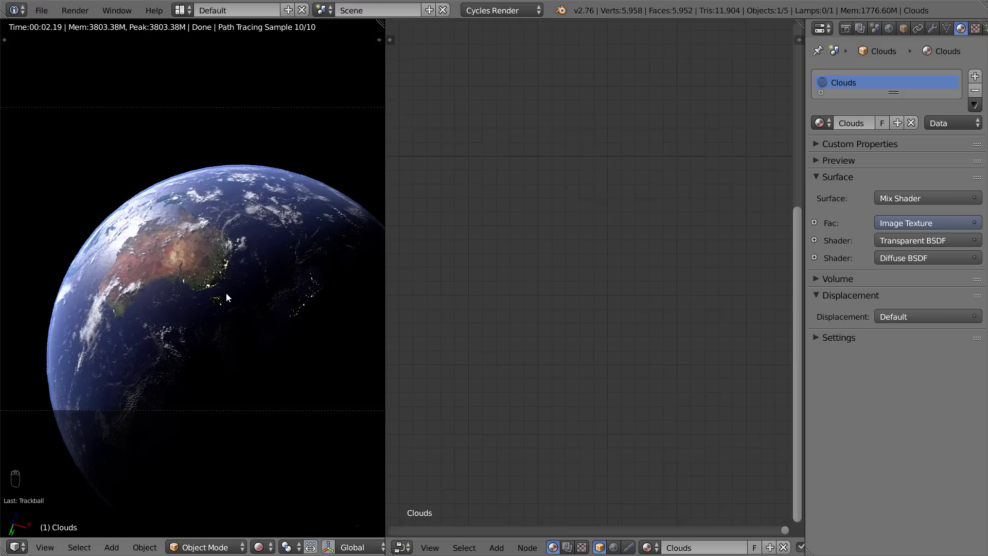
scroll(226, 292, down, 1)
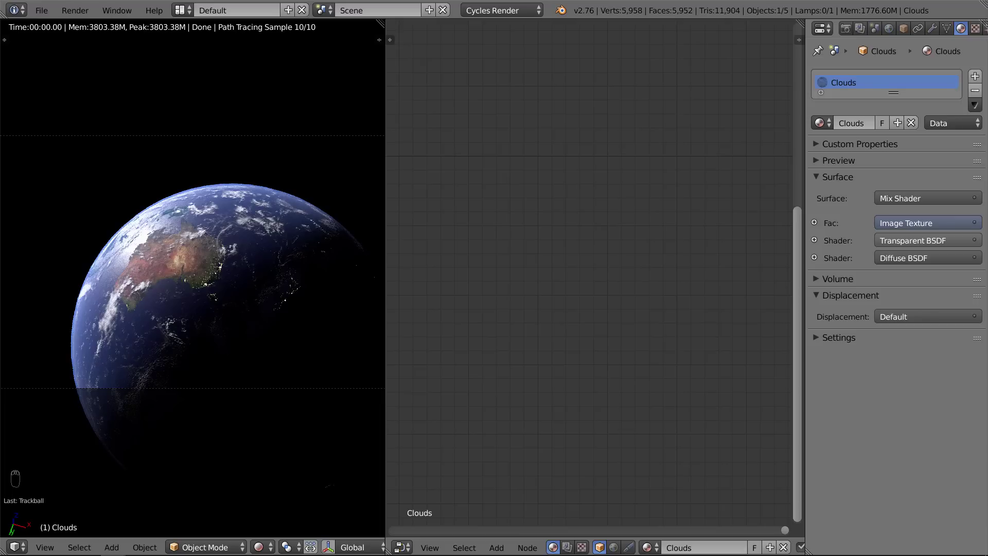
scroll(221, 257, down, 1)
scroll(214, 264, up, 1)
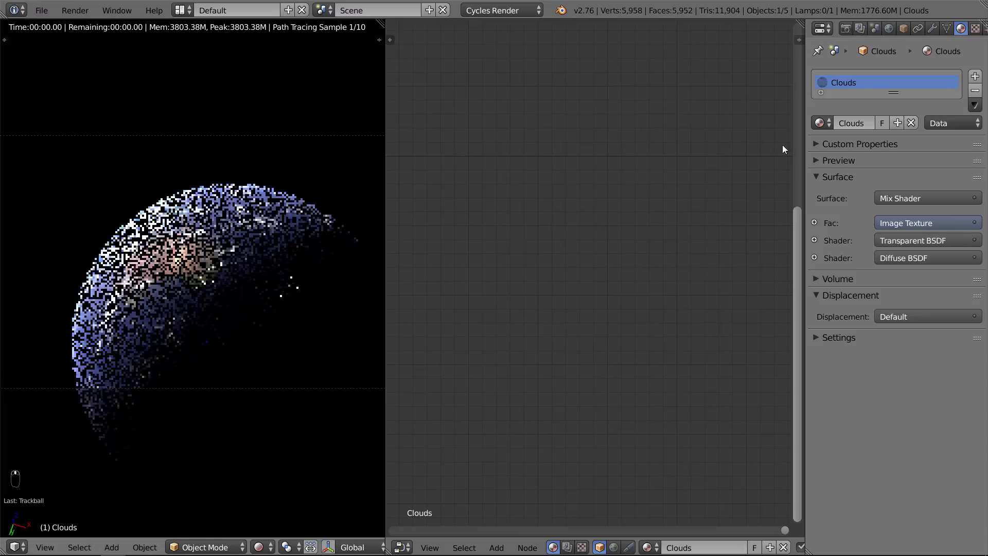
Expand the 3D view over the node editor and enable Pro Lighting: Skies in the world settings
click(890, 29)
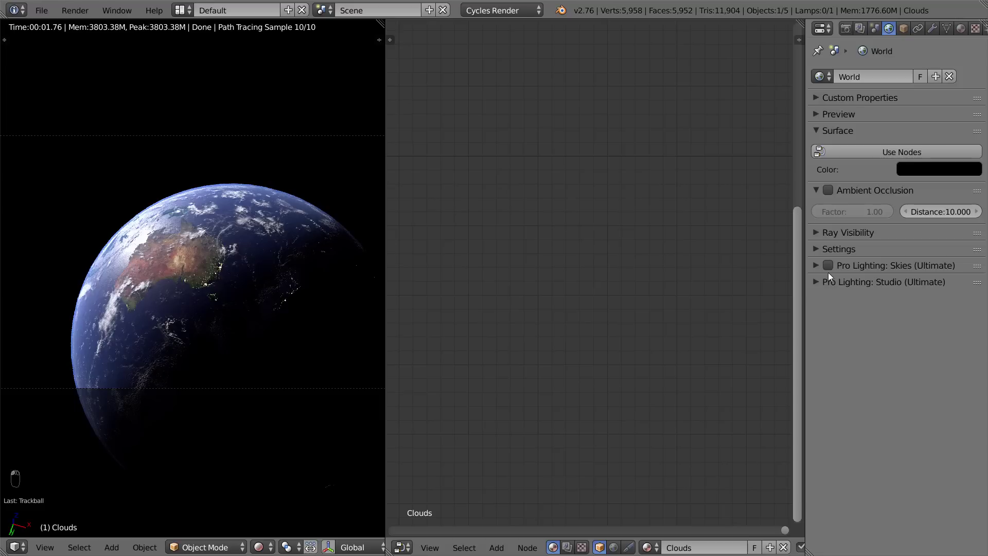
click(817, 265)
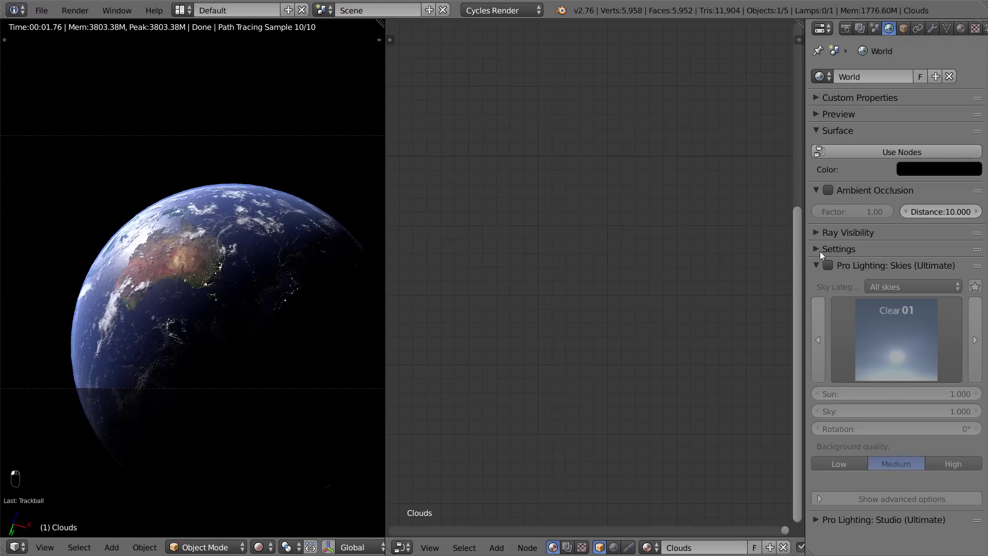
drag(390, 29, 644, 154)
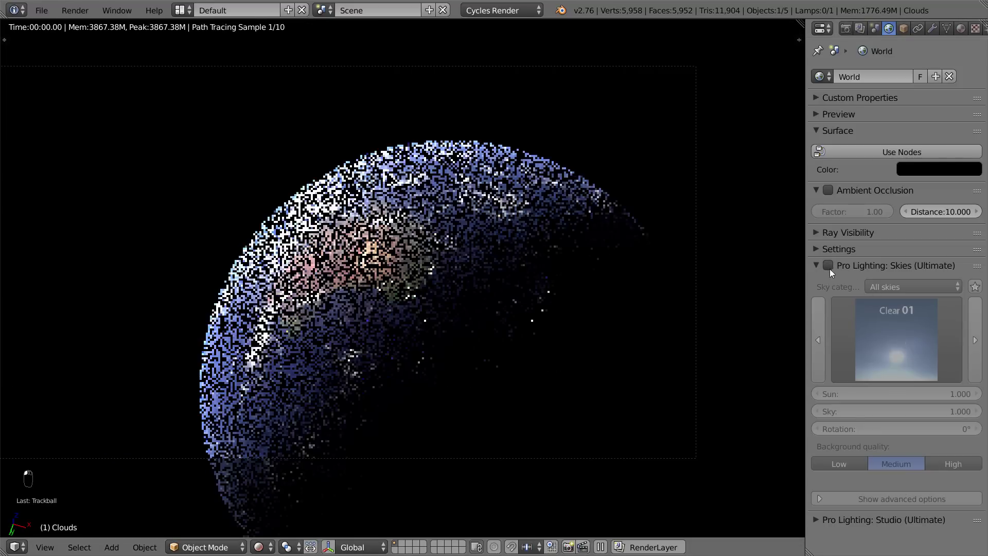
click(827, 265)
scroll(879, 377, down, 2)
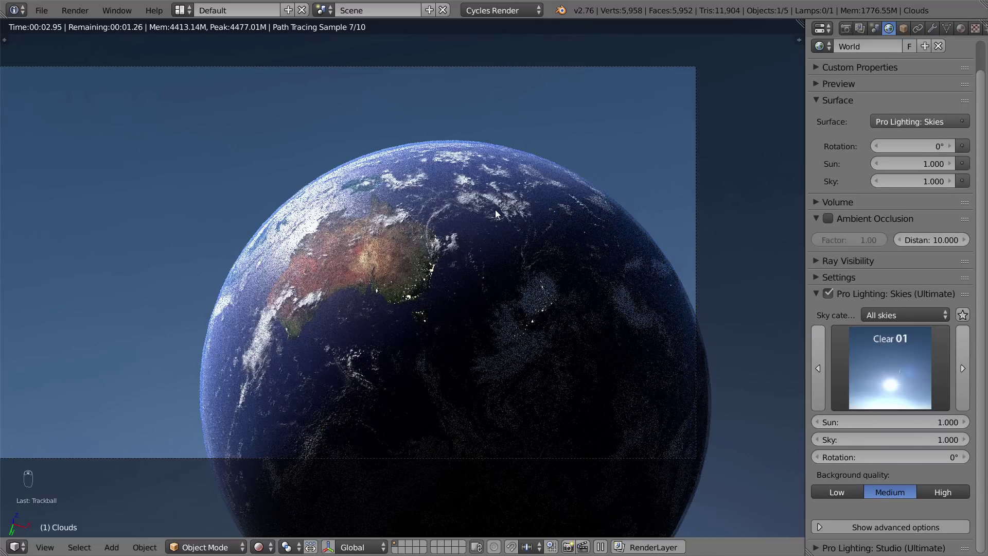
Set the sky category to sunset and choose the Sunset 12 sky, viewing the whole Earth against it
key(KP_1)
middle_drag(497, 215, 364, 286)
scroll(325, 312, down, 3)
scroll(489, 305, down, 3)
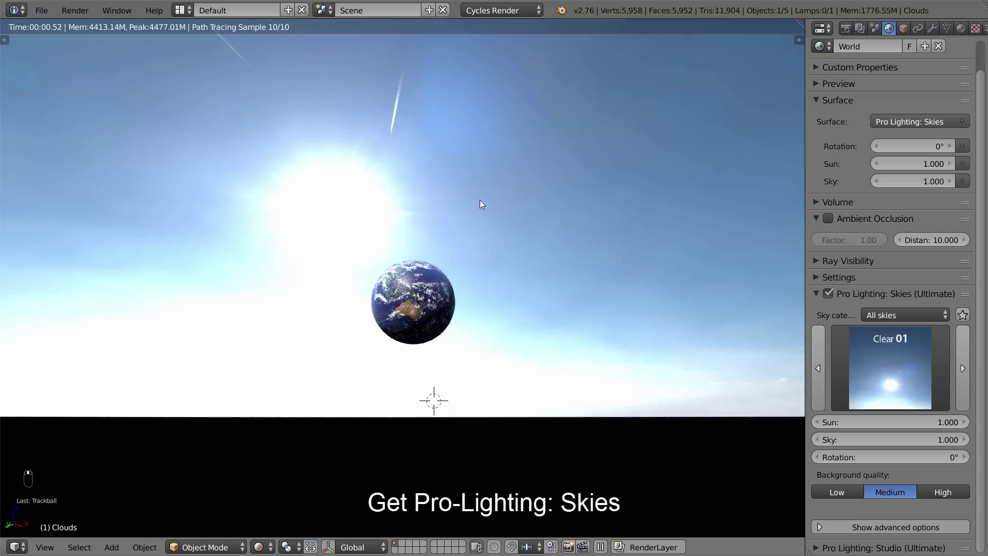
click(906, 350)
click(897, 315)
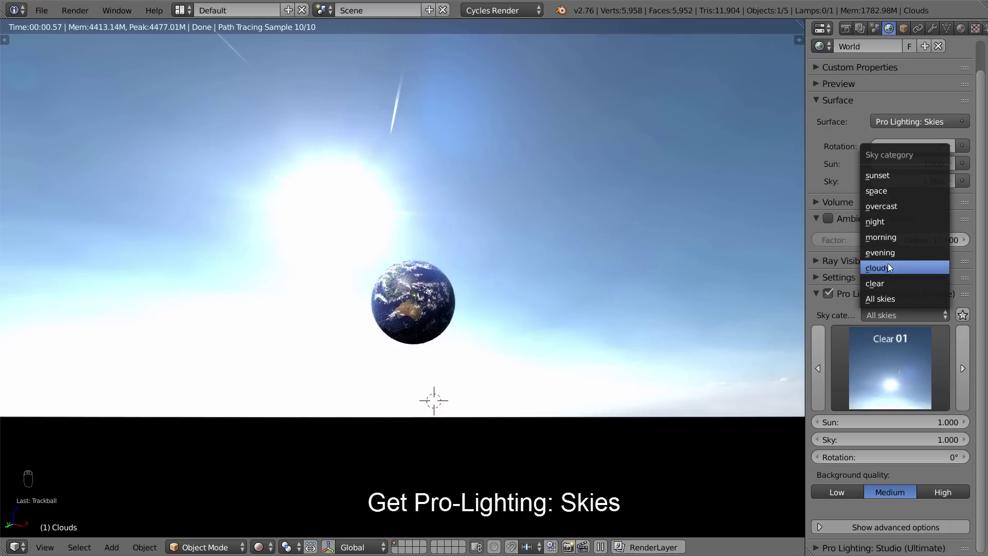
click(894, 176)
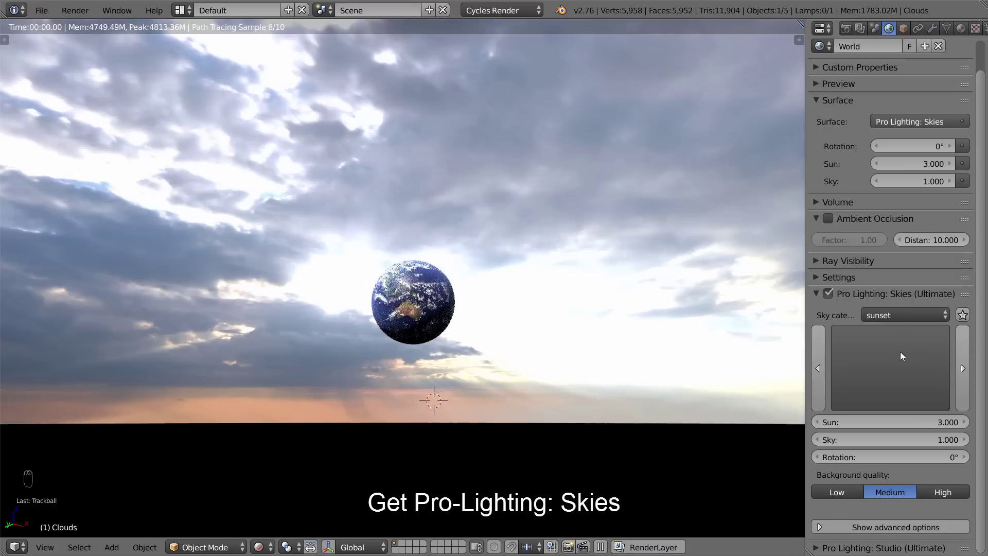
click(899, 351)
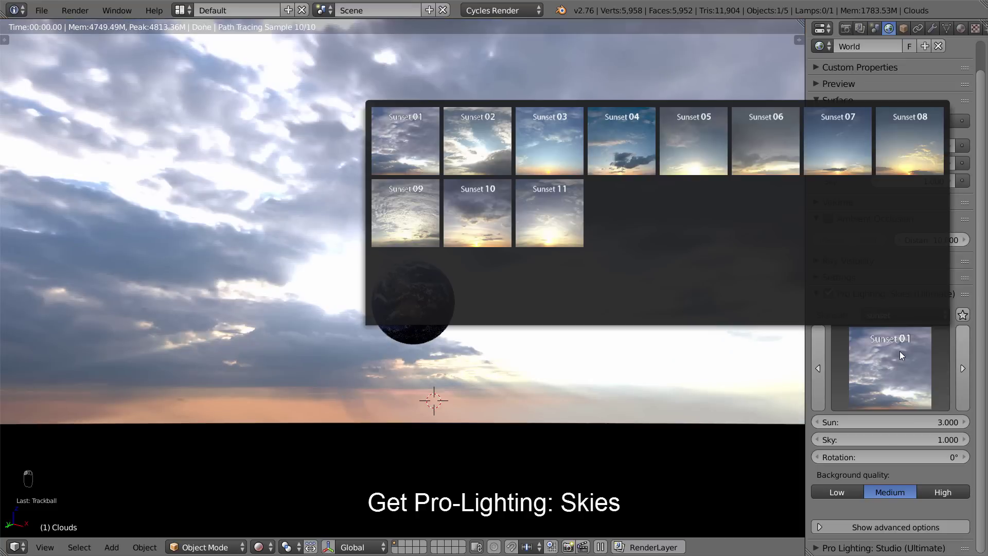
click(625, 201)
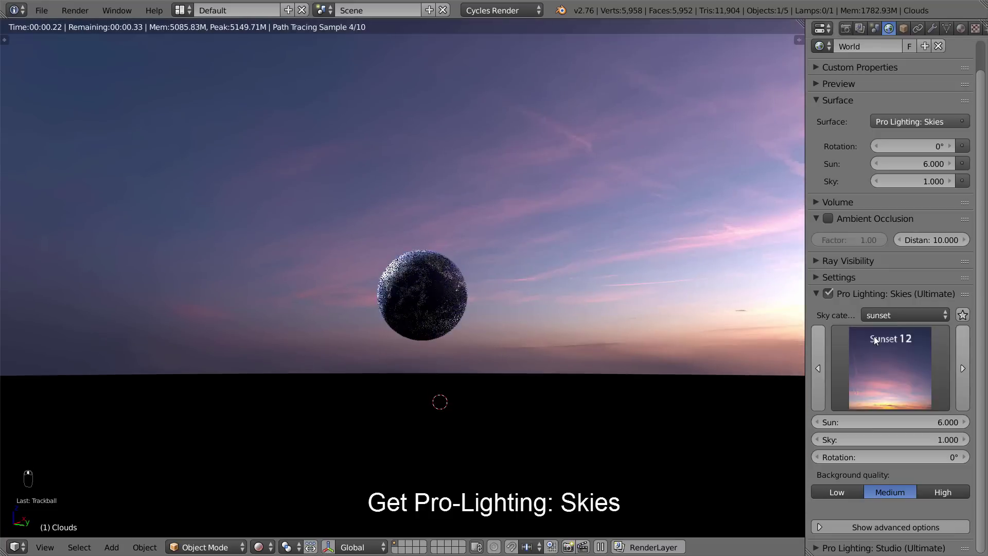
Switch the sky to Sunset 20 and view the Earth against it from several directions
click(875, 339)
click(635, 262)
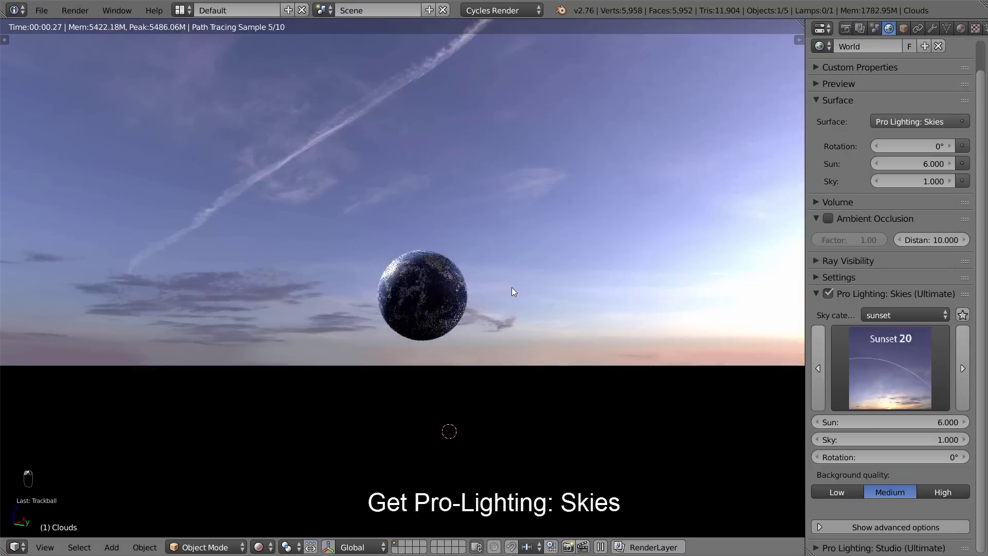
middle_drag(513, 292, 582, 343)
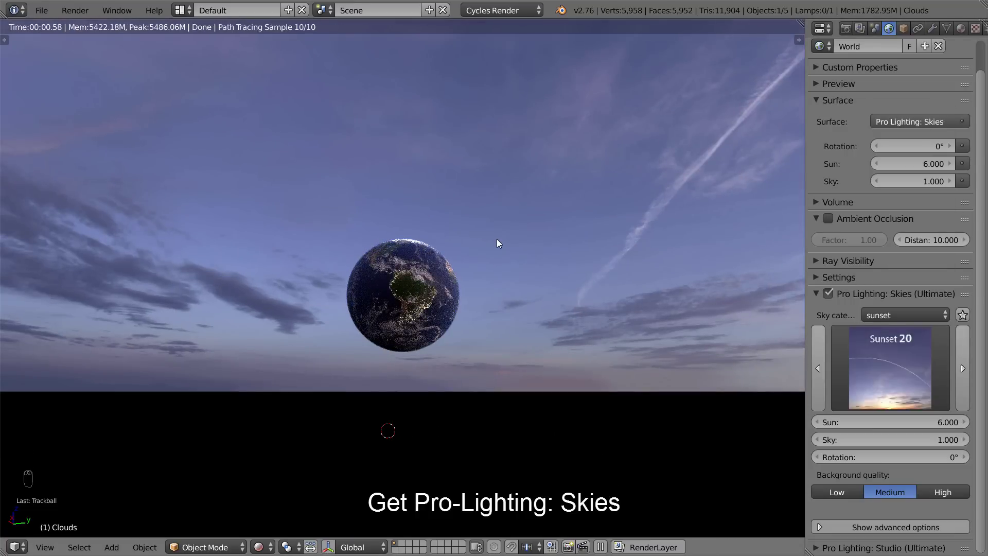
middle_drag(461, 256, 446, 262)
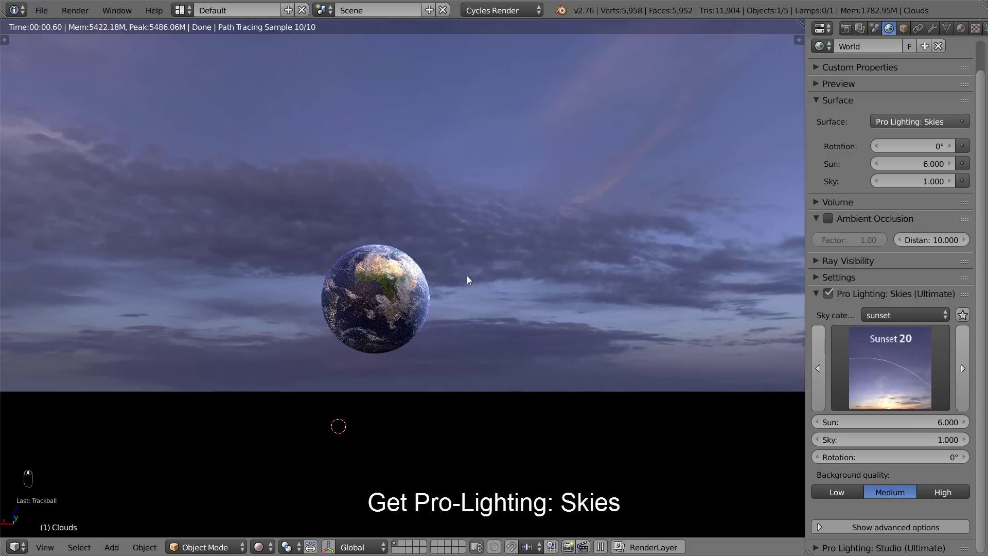
Set the sky category to space and view the Earth against the starfield from different directions
click(891, 316)
click(879, 193)
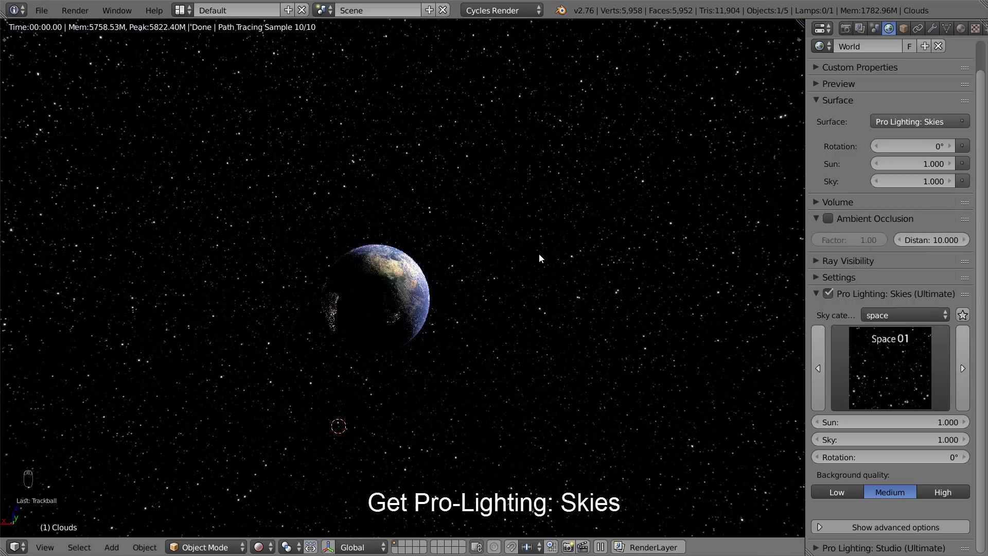
middle_drag(539, 253, 358, 233)
middle_drag(452, 325, 600, 331)
Try the Space 06, Space 07 and Space 08 skies as the background behind the Earth
click(902, 365)
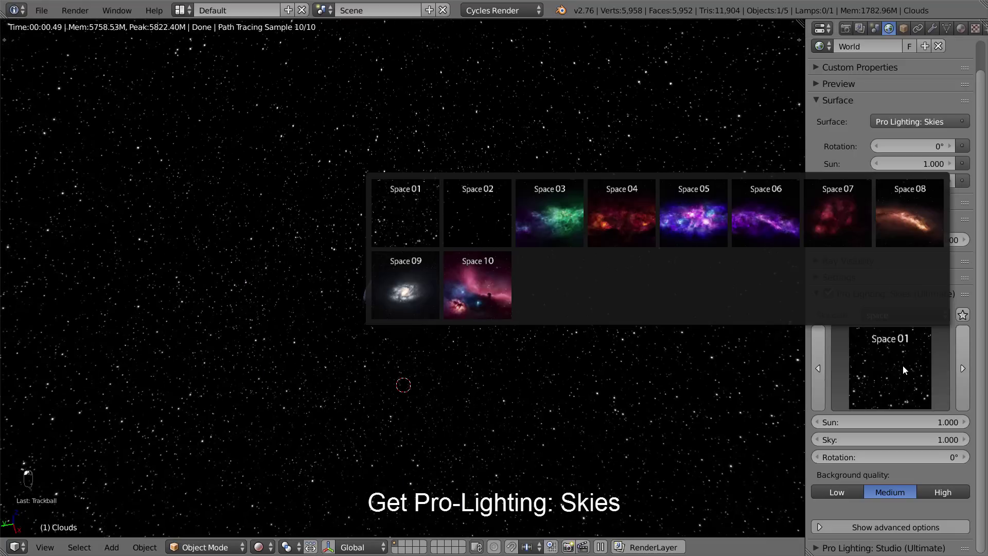
click(875, 360)
click(765, 230)
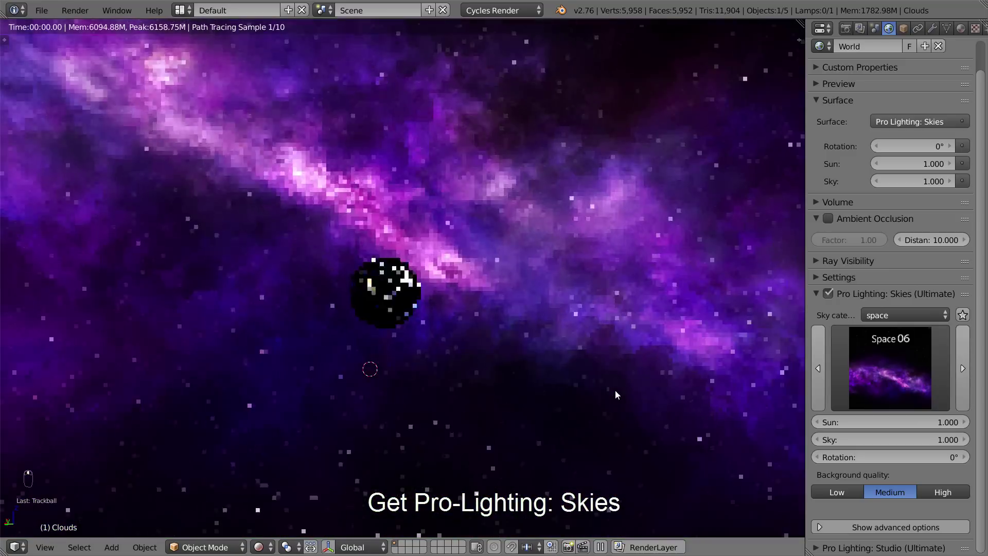
click(903, 395)
click(838, 211)
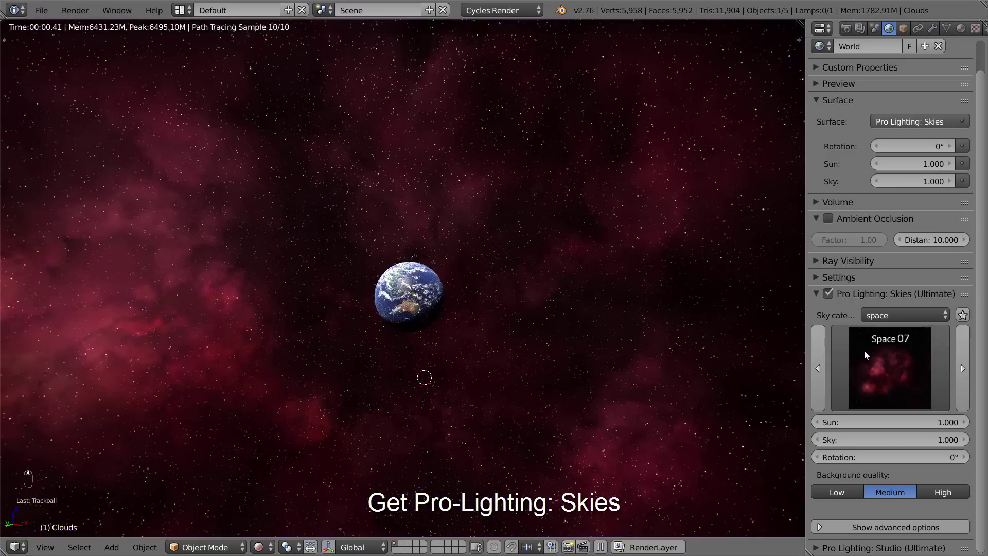
click(875, 344)
click(891, 243)
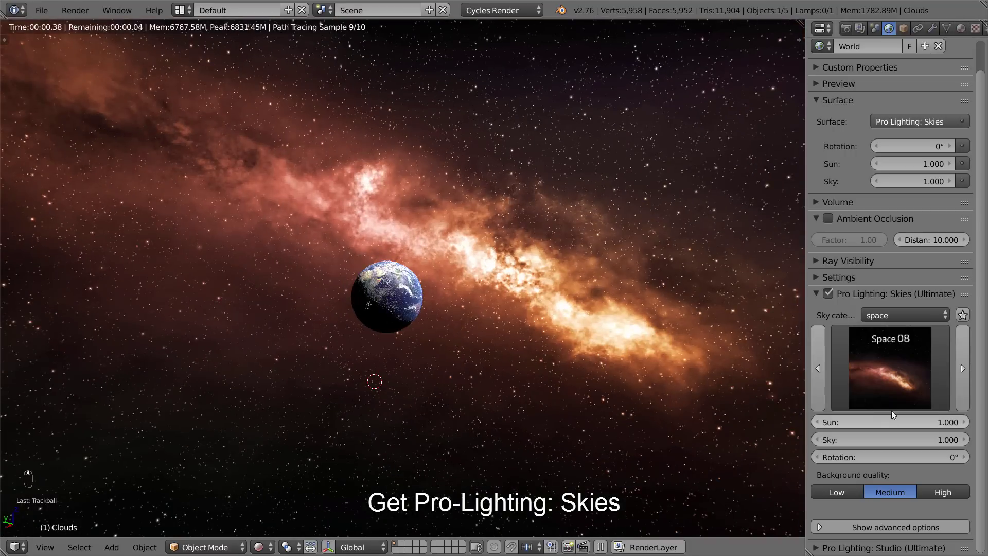
Try the Space 03 sky and choose Space 05 as the background
click(892, 399)
click(876, 336)
click(580, 227)
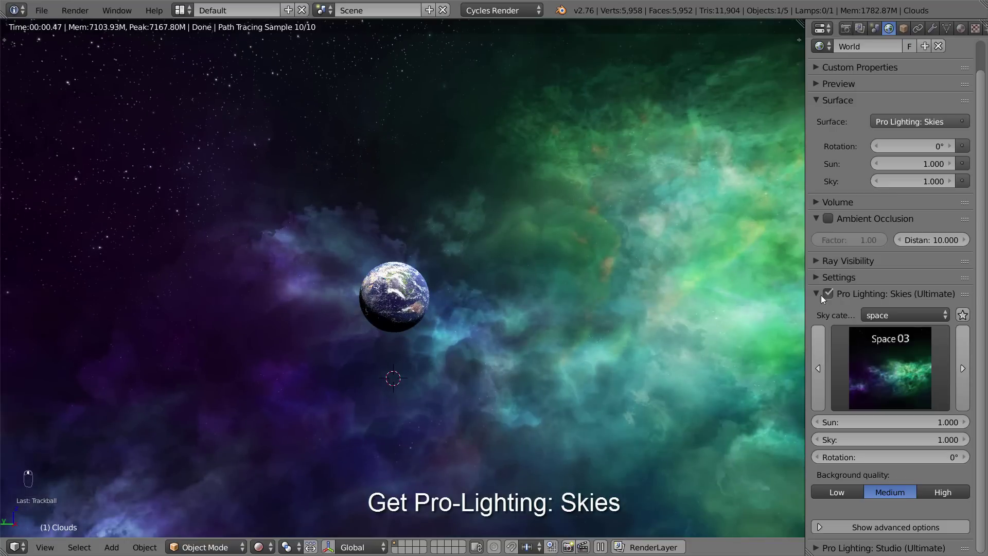
click(860, 337)
click(664, 230)
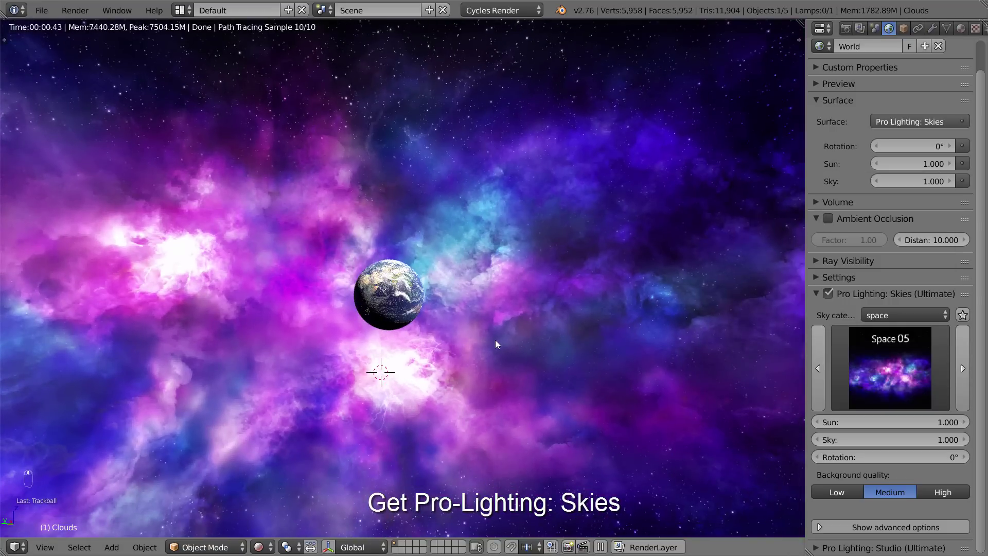
Set the Space 05 sky's rotation to -68.07° and check the nebula behind the Earth through the camera
middle_drag(495, 339, 451, 350)
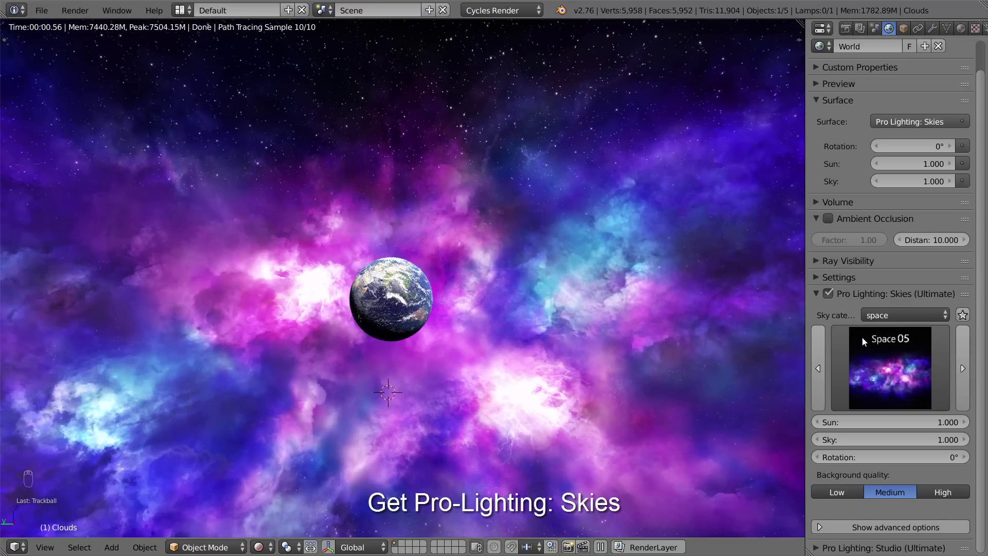
scroll(545, 342, up, 3)
key(KP_0)
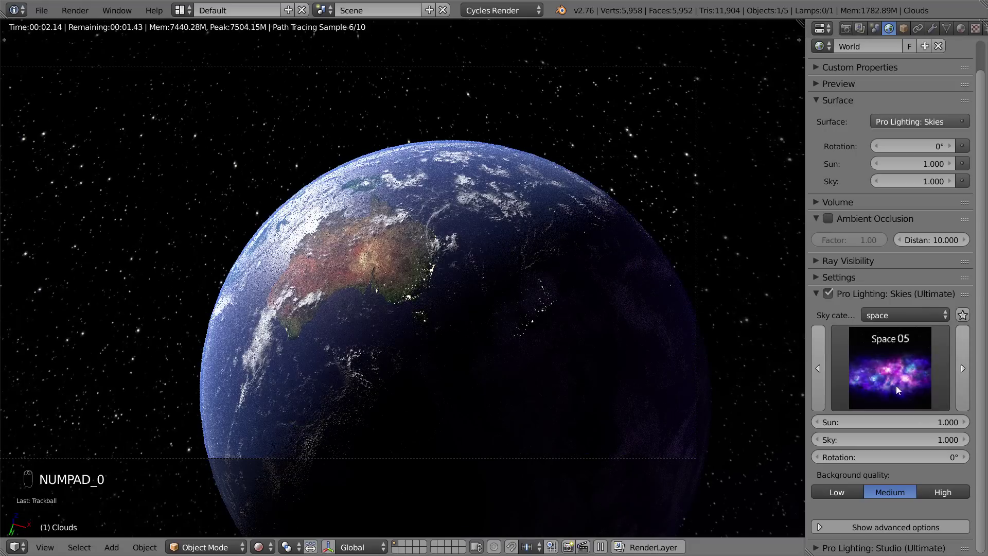
scroll(735, 394, down, 2)
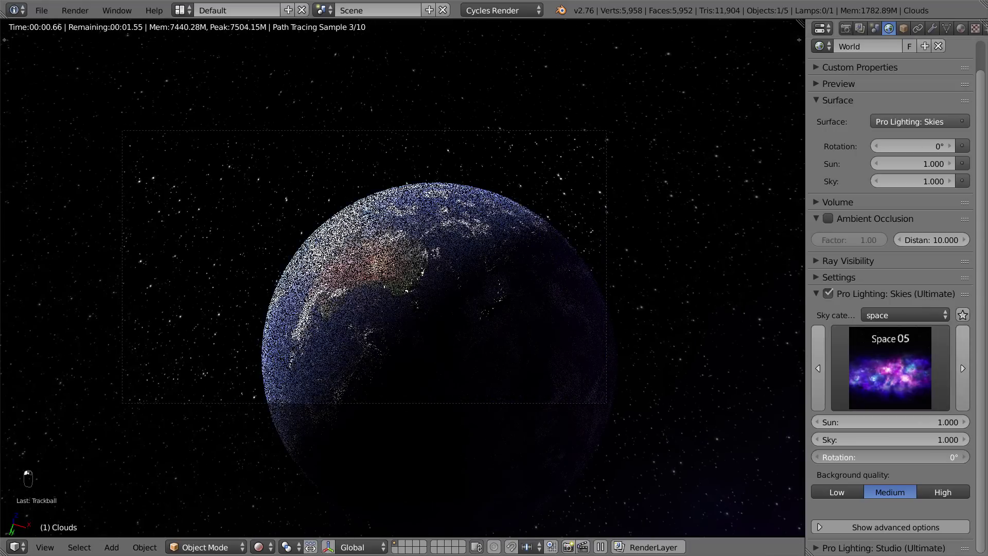
drag(890, 457, 854, 457)
middle_drag(534, 338, 450, 334)
scroll(504, 371, down, 3)
key(KP_0)
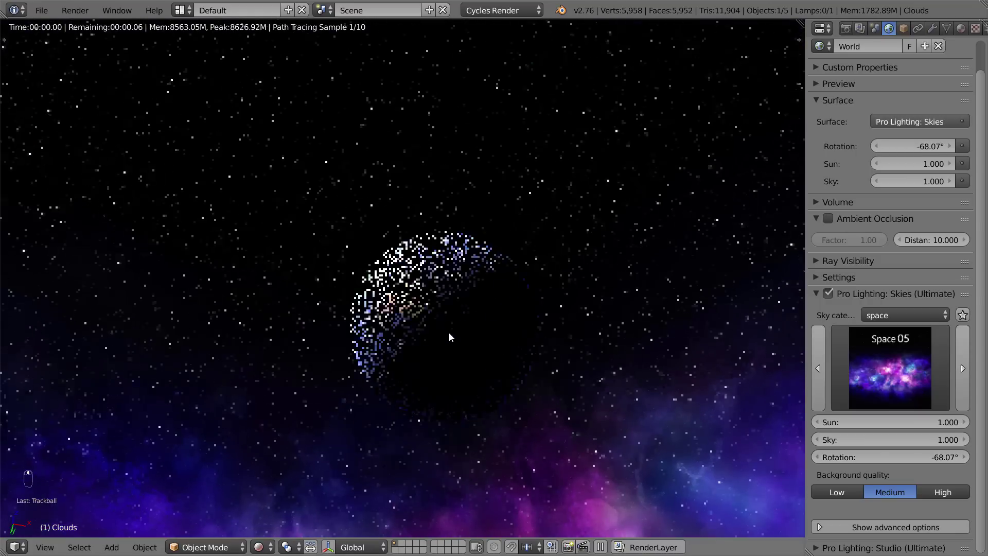
scroll(426, 451, down, 2)
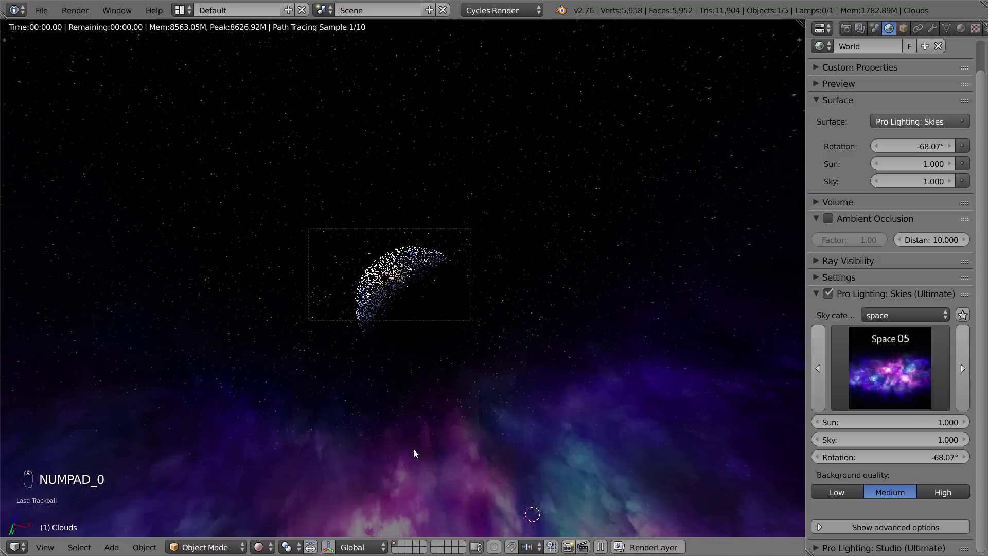
scroll(675, 270, up, 4)
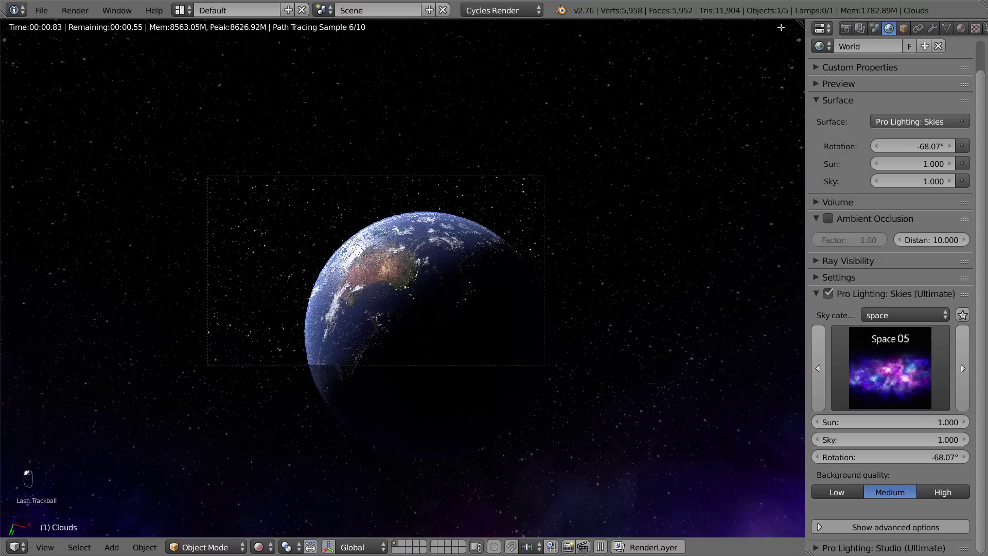
Split the 3D view and show the world's shader nodes in a node editor beside it
drag(798, 37, 396, 39)
key(shift+F3)
key(n)
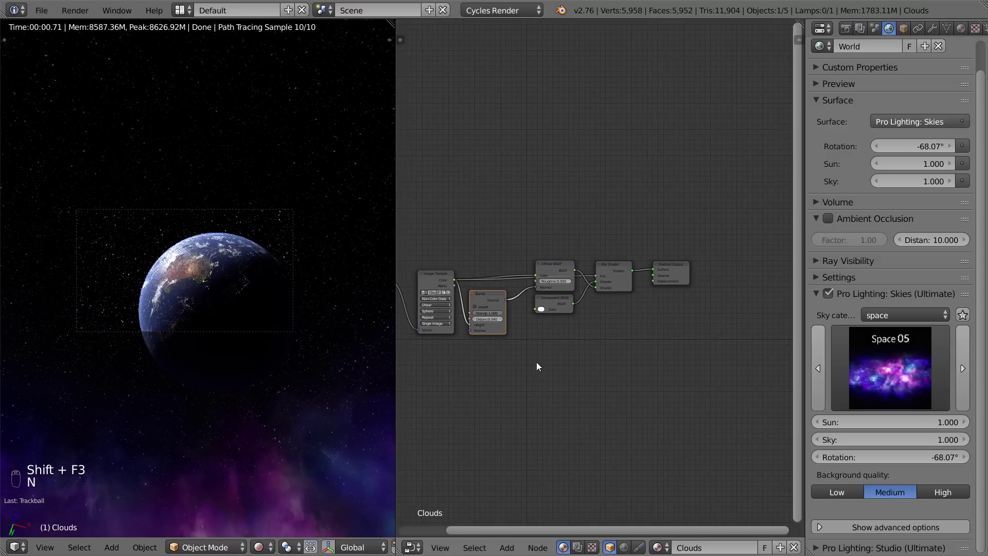
click(624, 547)
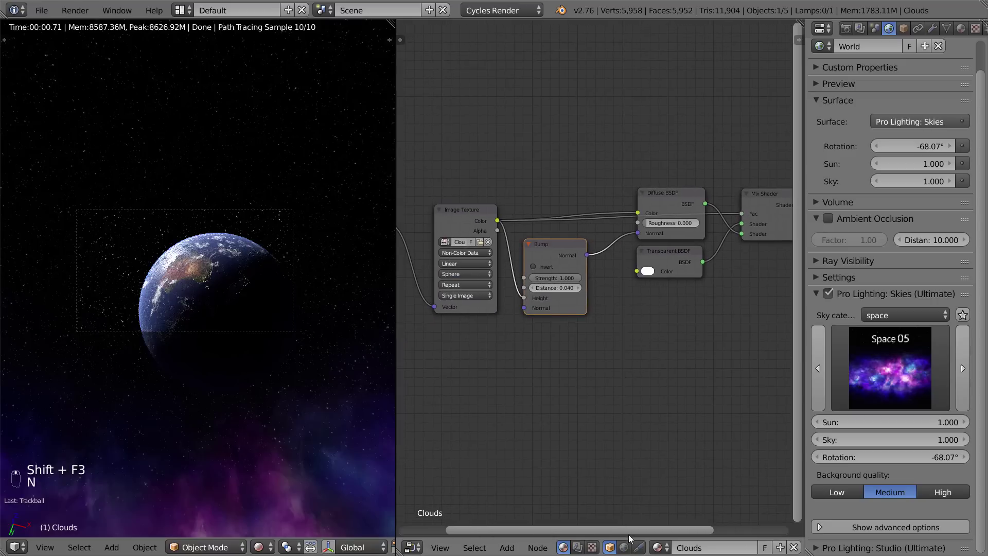
key(Home)
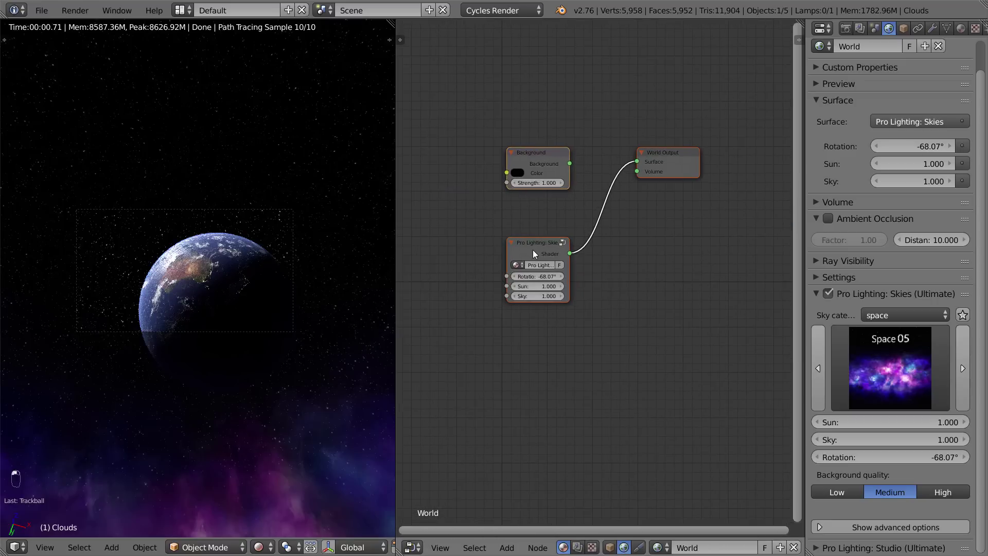
Open the Pro Lighting: Skies node group and move the Rotate Z node away from the Environment Texture nodes to make room
click(533, 249)
key(Tab)
scroll(529, 277, up, 5)
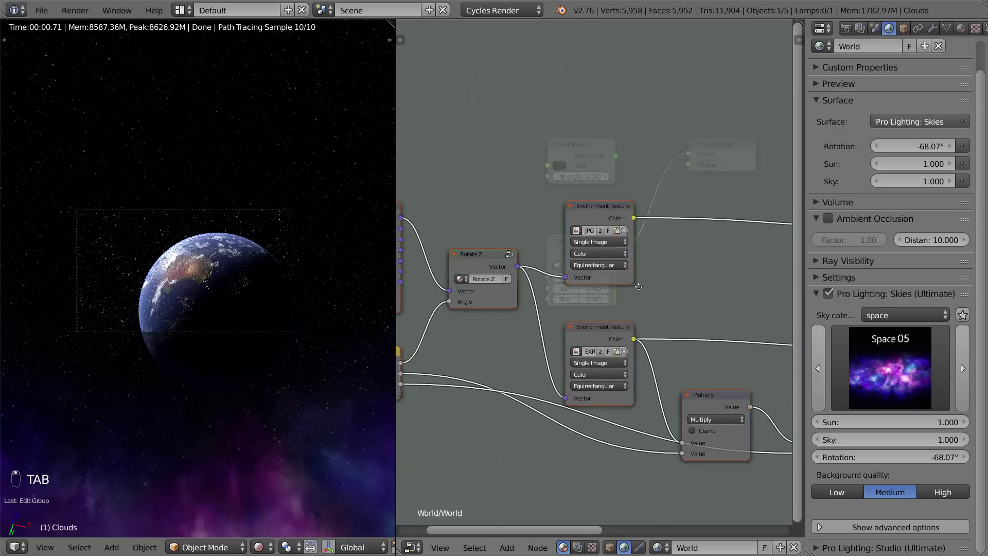
middle_drag(520, 298, 617, 283)
scroll(602, 264, down, 1)
key(a)
key(a)
key(b)
drag(476, 135, 612, 401)
key(g)
click(458, 387)
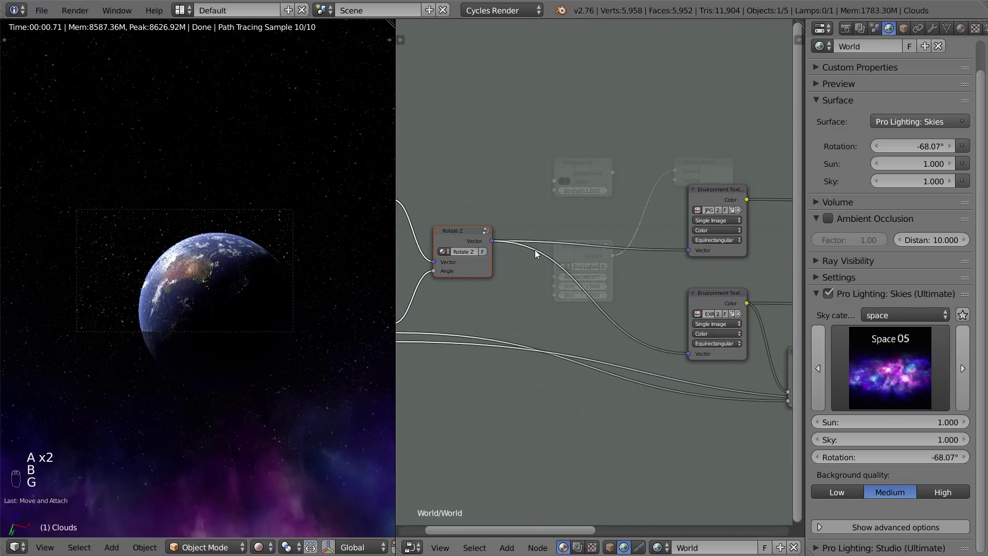
Insert a Mapping node after Rotate Z and link its Vector output to both Environment Texture nodes
scroll(581, 255, up, 1)
scroll(582, 255, up, 1)
key(a)
key(shift+a)
mouse_move(556, 238)
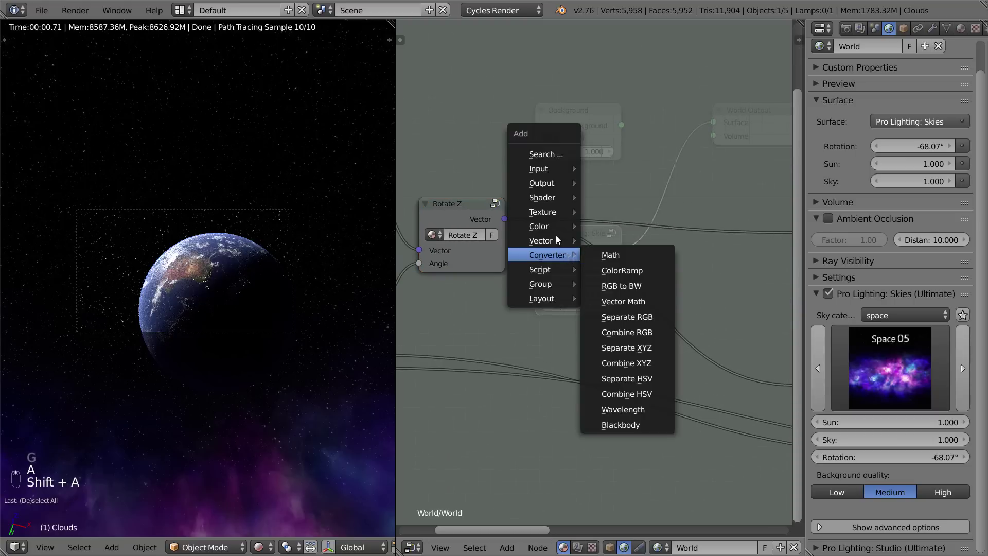
click(623, 242)
click(540, 132)
middle_drag(755, 170, 553, 132)
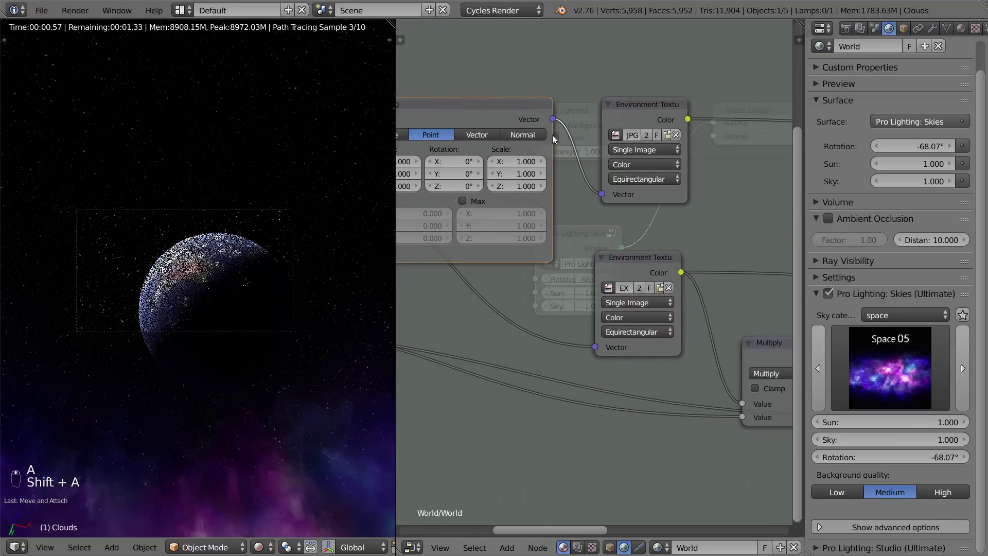
drag(553, 120, 596, 347)
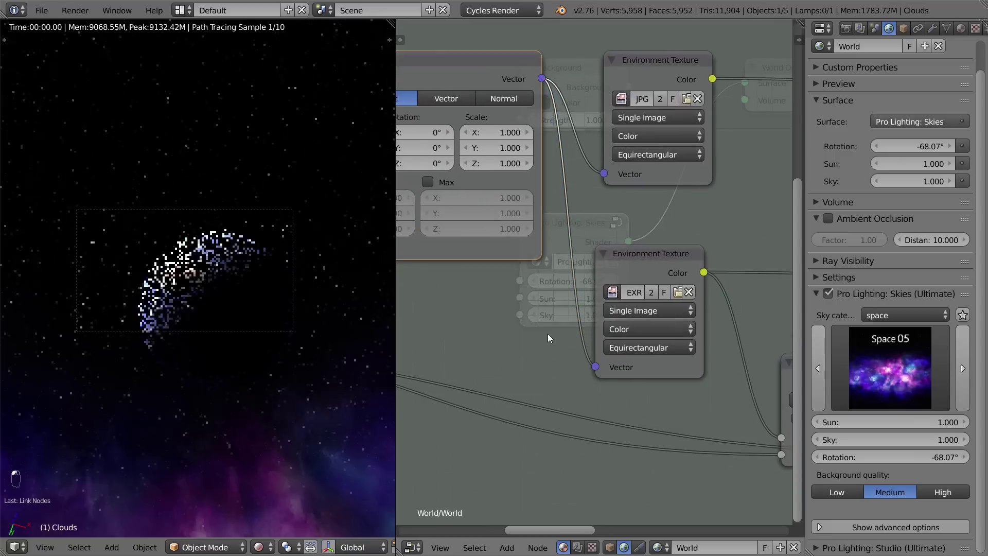
Set the Mapping node's rotation to Y 38.2° and Z -91.1° to place the nebula beside the Earth in the camera view
scroll(622, 361, up, 5)
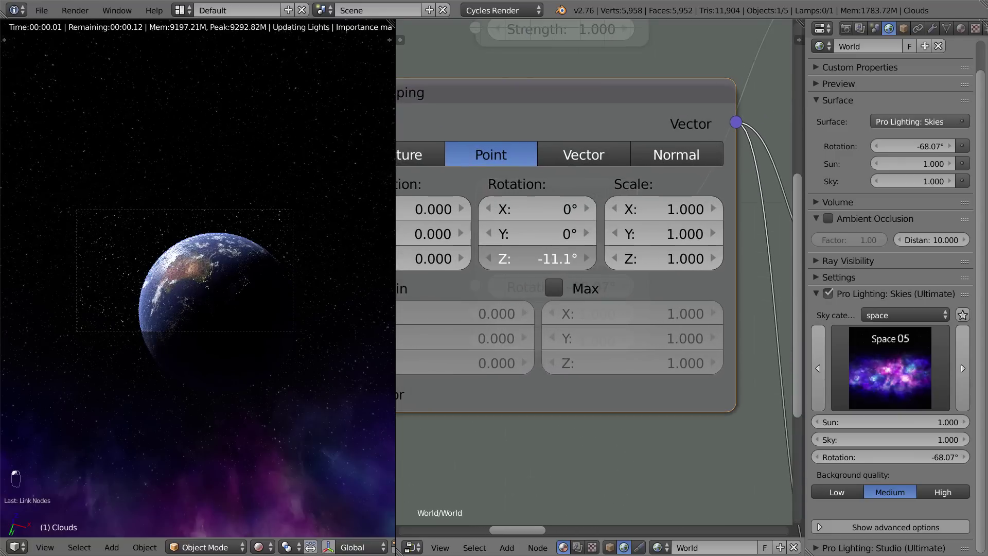
drag(537, 258, 517, 258)
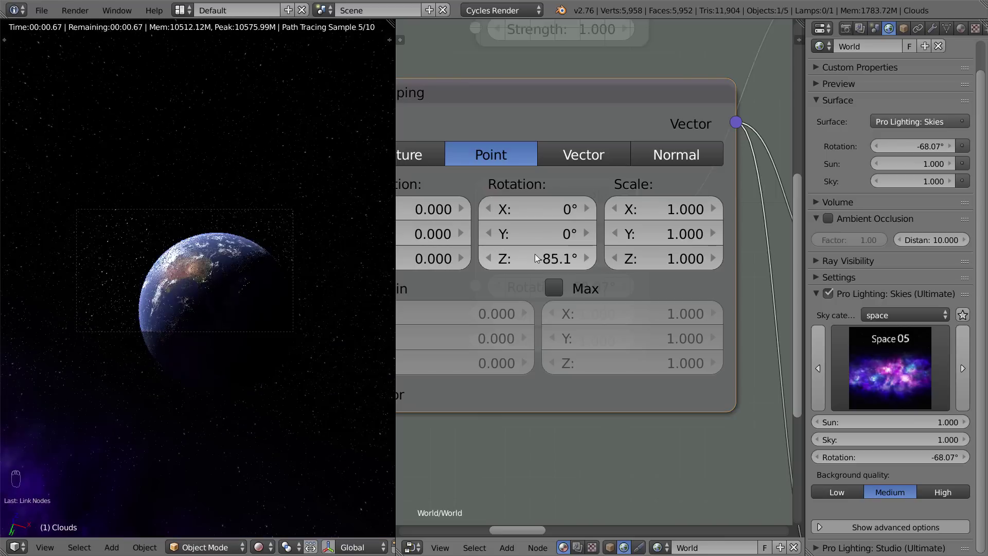
drag(533, 259, 535, 234)
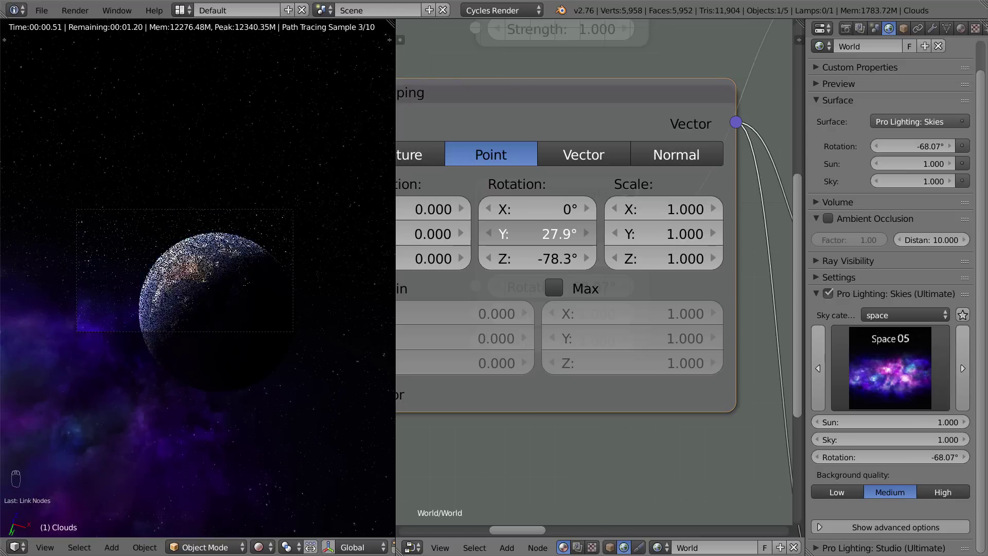
drag(536, 234, 543, 234)
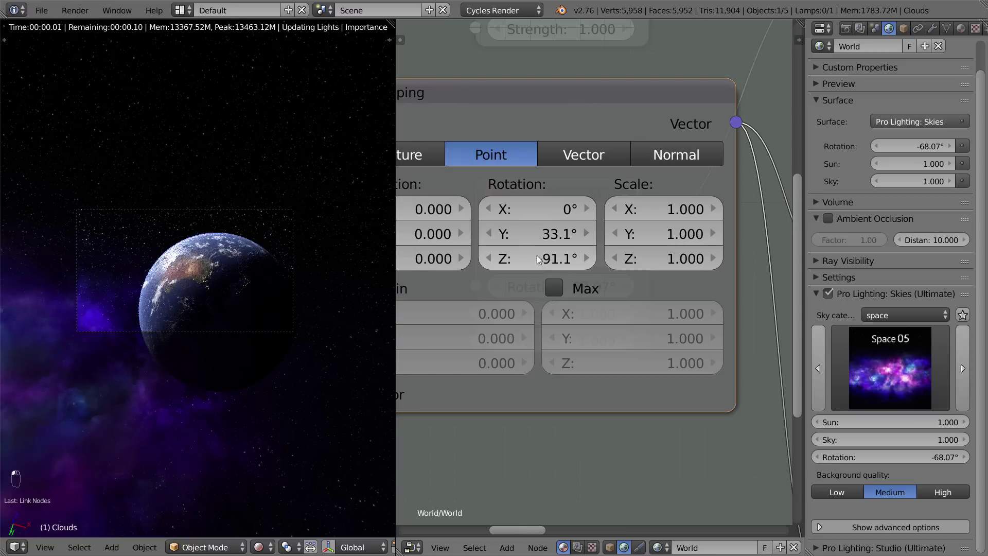
drag(544, 236, 546, 239)
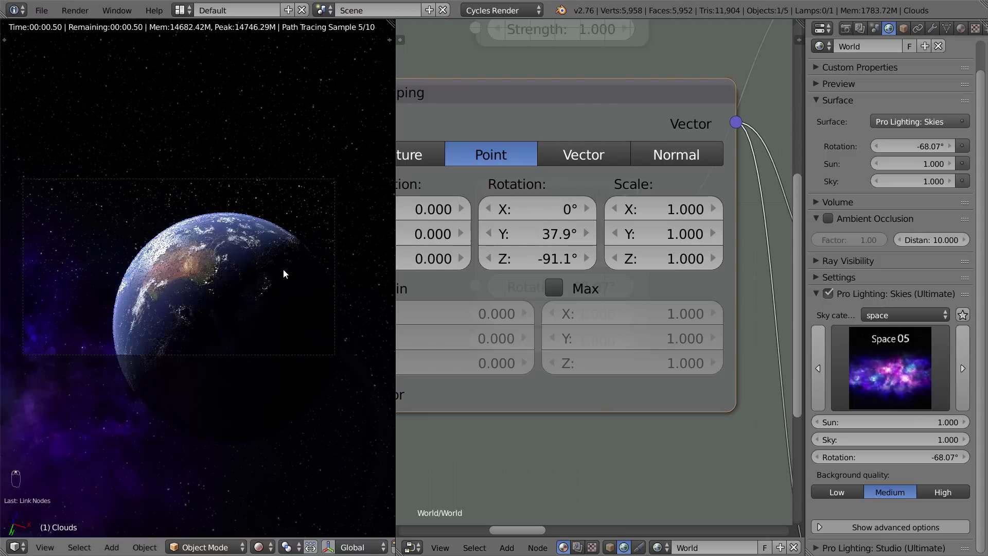
shift+middle_drag(283, 268, 298, 261)
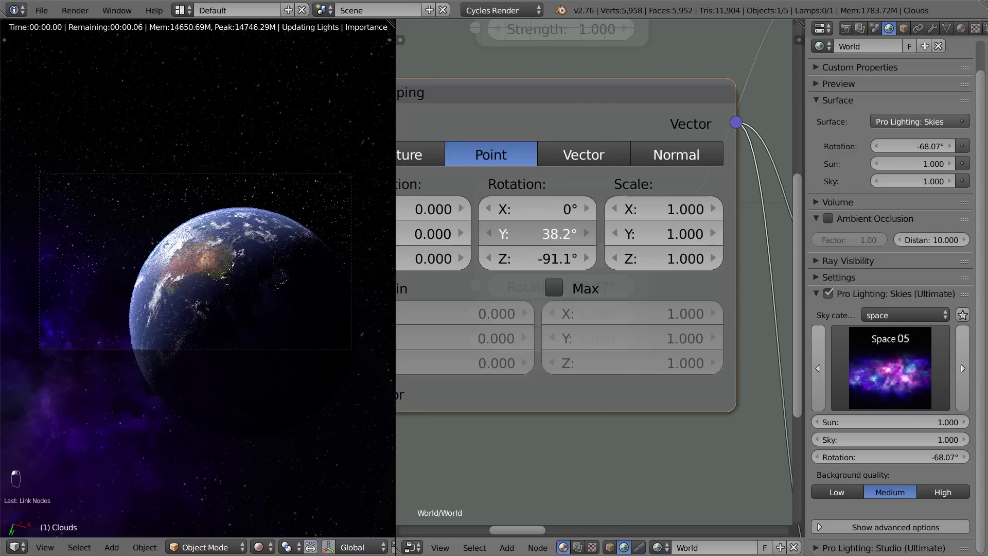
scroll(267, 301, down, 2)
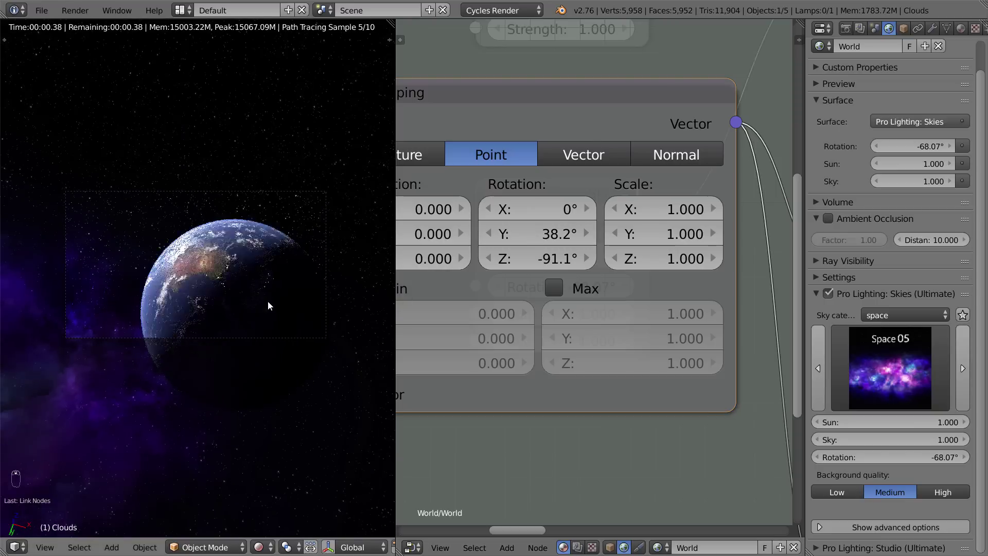
scroll(266, 300, up, 3)
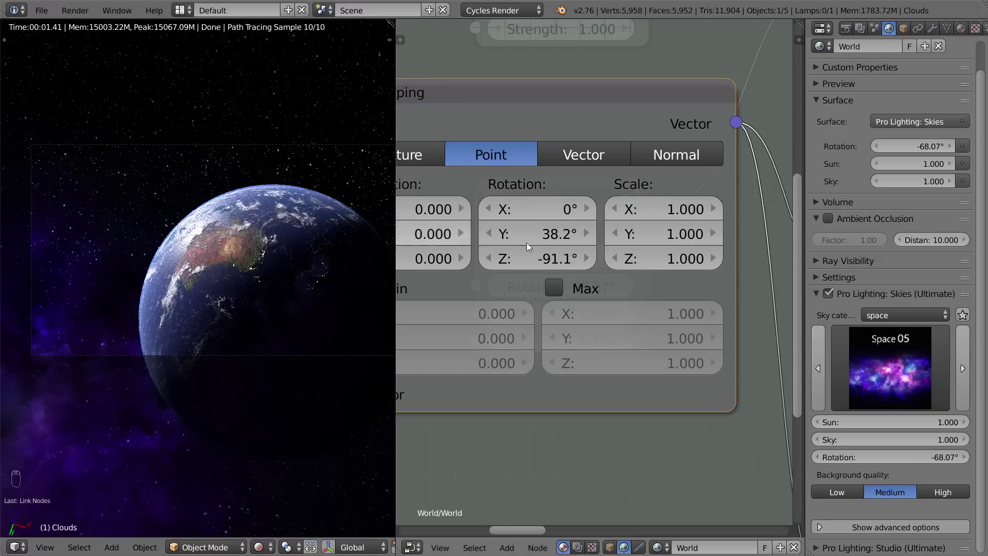
Leave the sky node group and merge the node editor area back into the 3D view
scroll(585, 298, down, 2)
key(Tab)
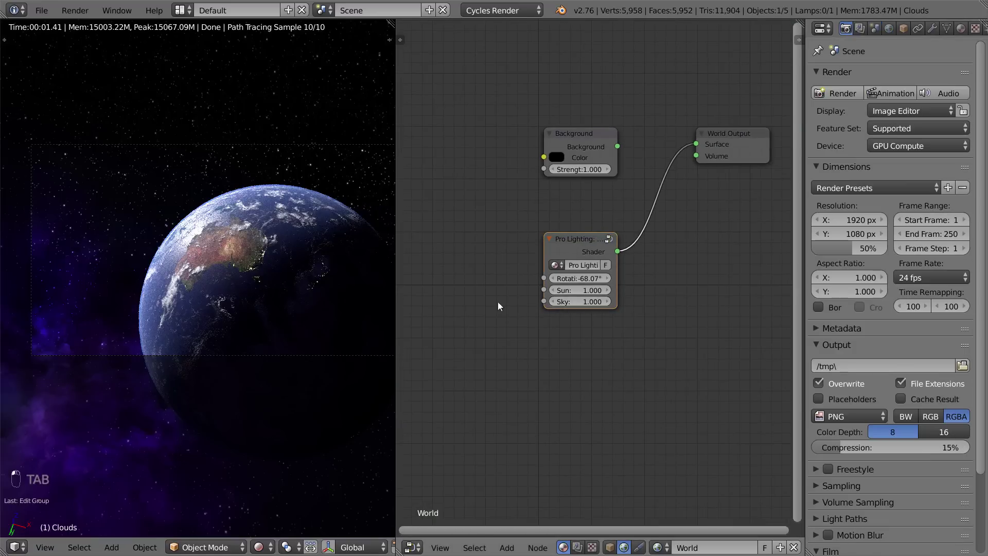
scroll(284, 324, up, 1)
scroll(284, 324, down, 1)
scroll(259, 321, up, 1)
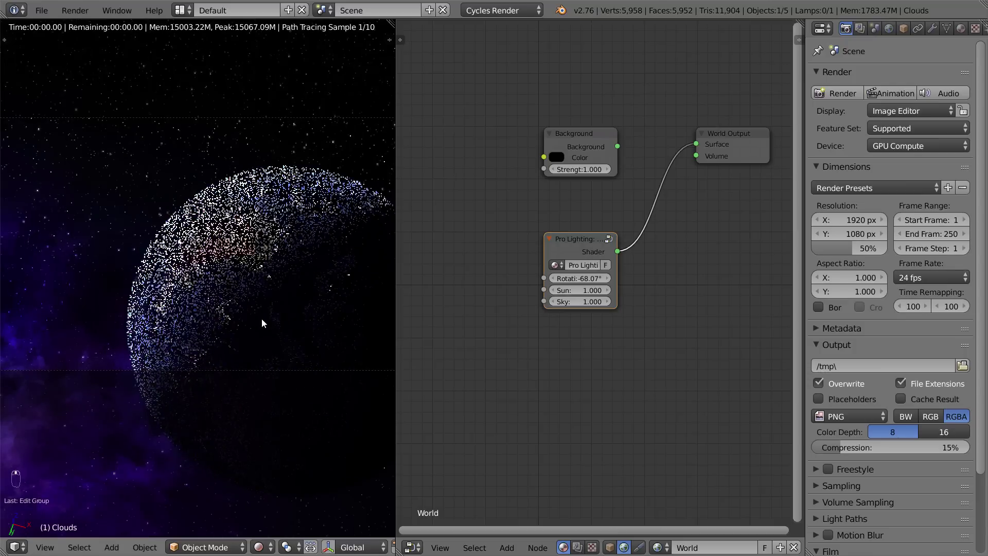
scroll(267, 329, up, 1)
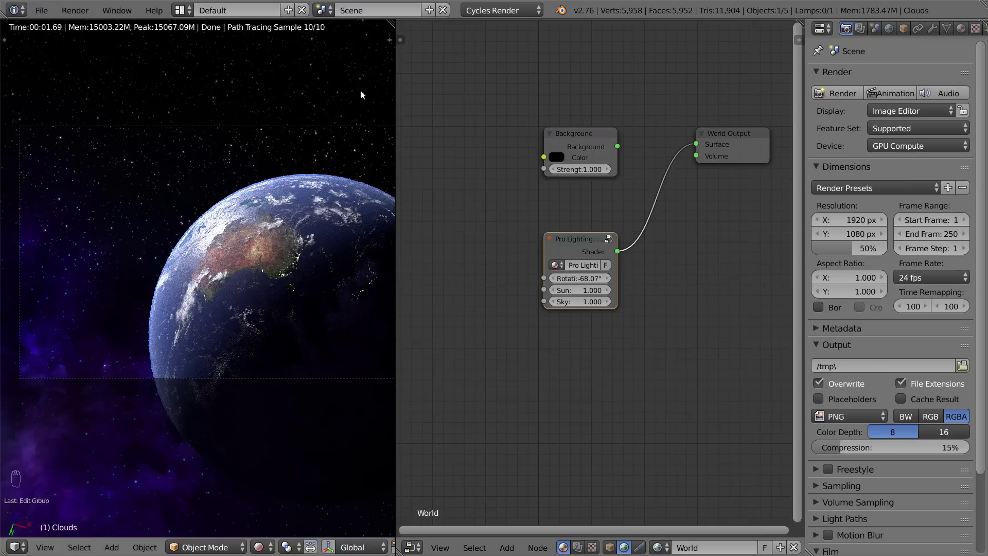
drag(383, 22, 427, 41)
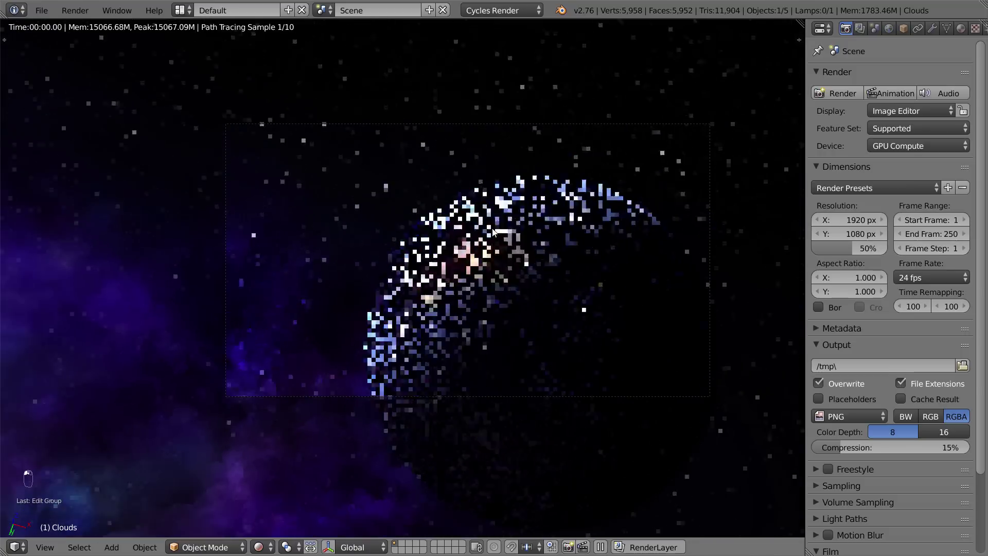
Check the camera framing of the Earth against the rotated sky and collapse the Pro Lighting: Skies world settings
click(888, 28)
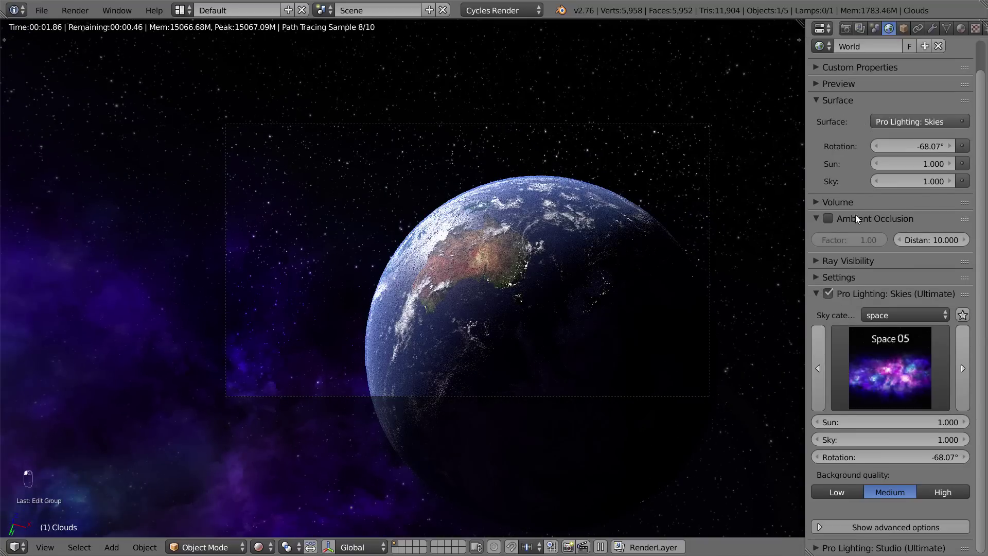
scroll(855, 219, up, 2)
scroll(592, 205, up, 1)
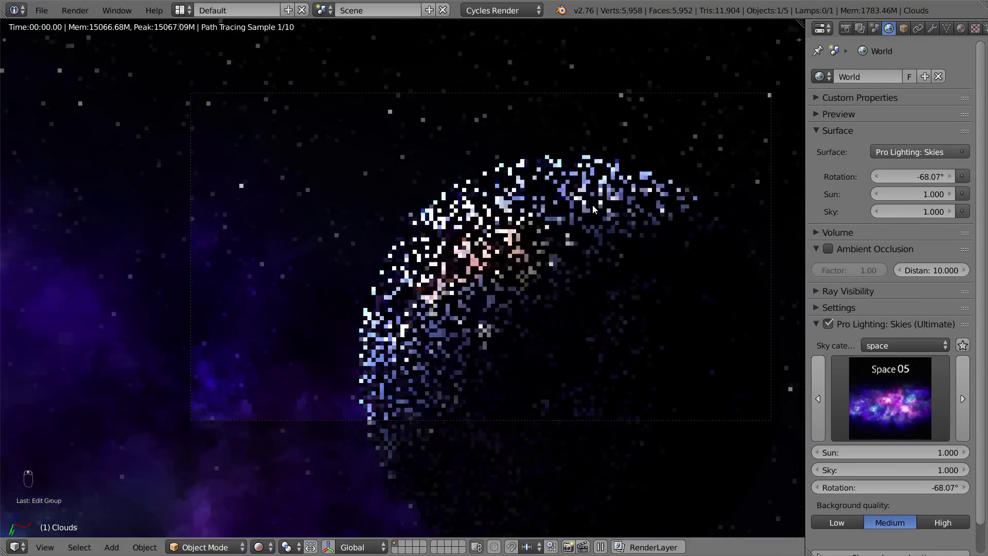
shift+middle_drag(638, 202, 611, 195)
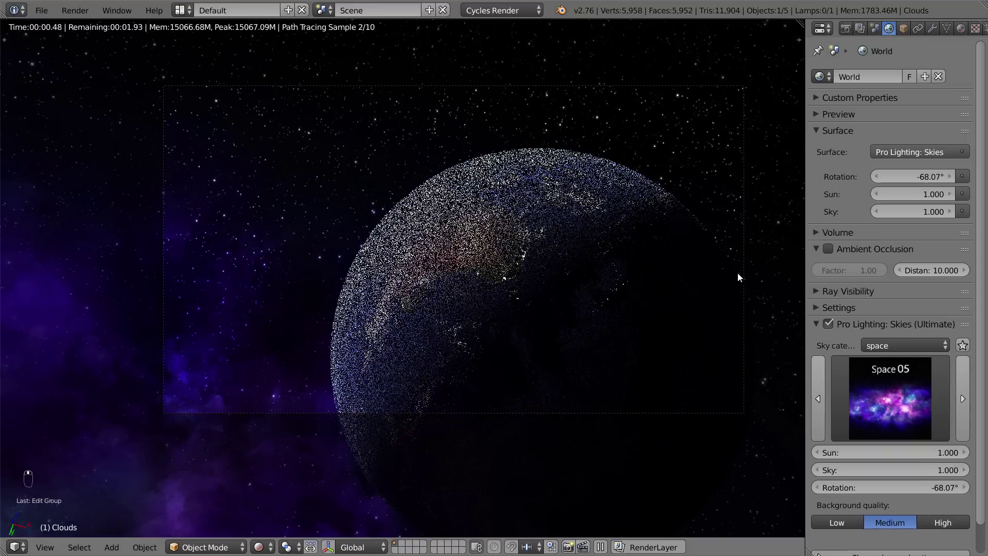
shift+middle_drag(737, 277, 691, 264)
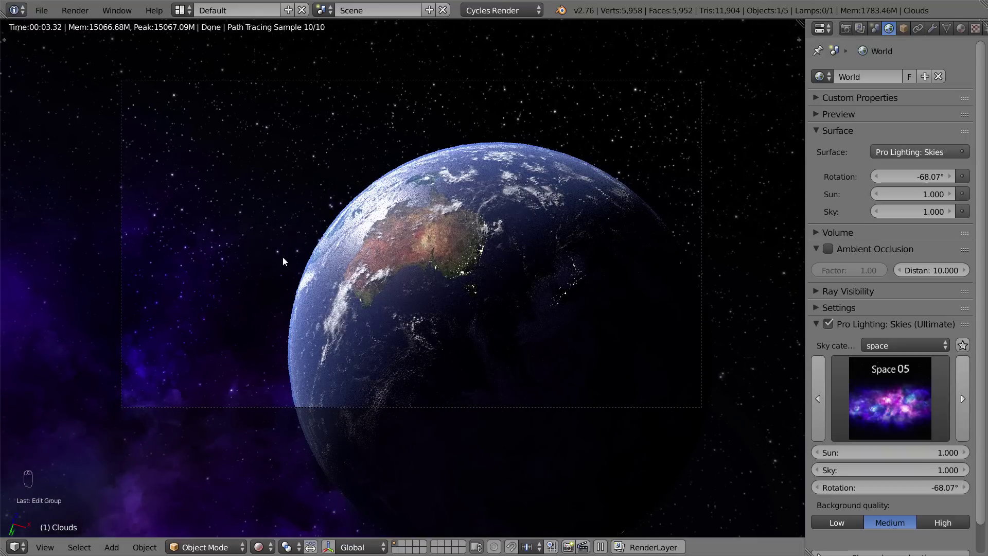
middle_drag(282, 257, 384, 271)
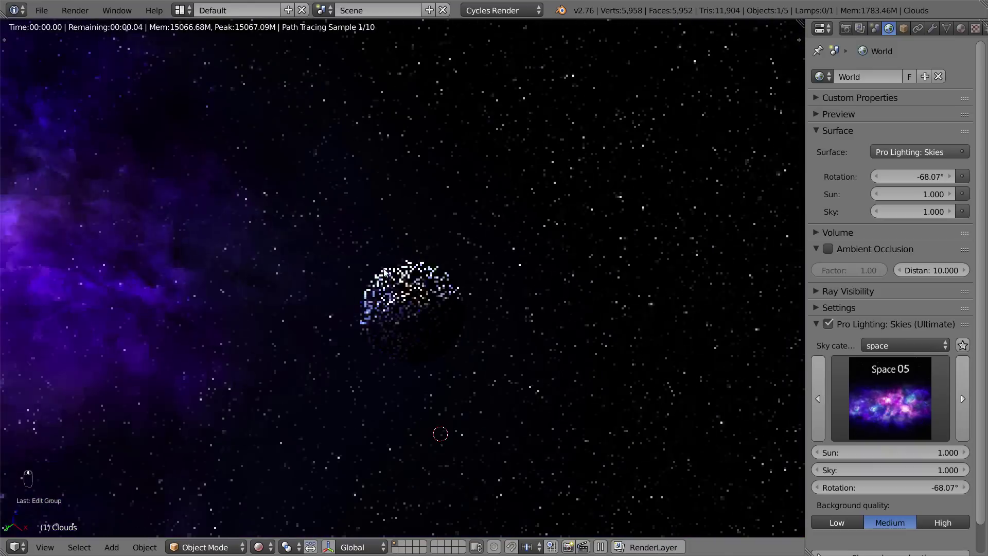
key(KP_0)
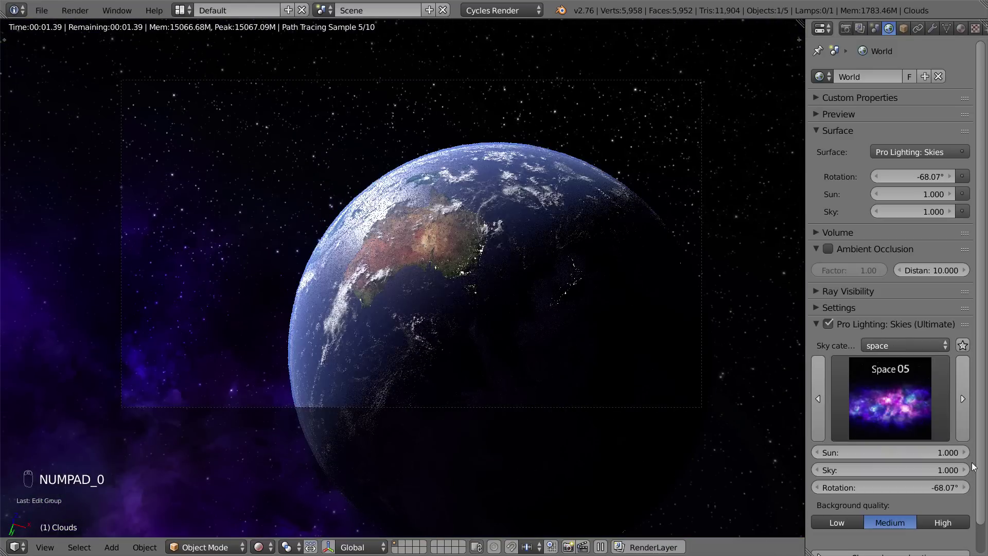
click(821, 322)
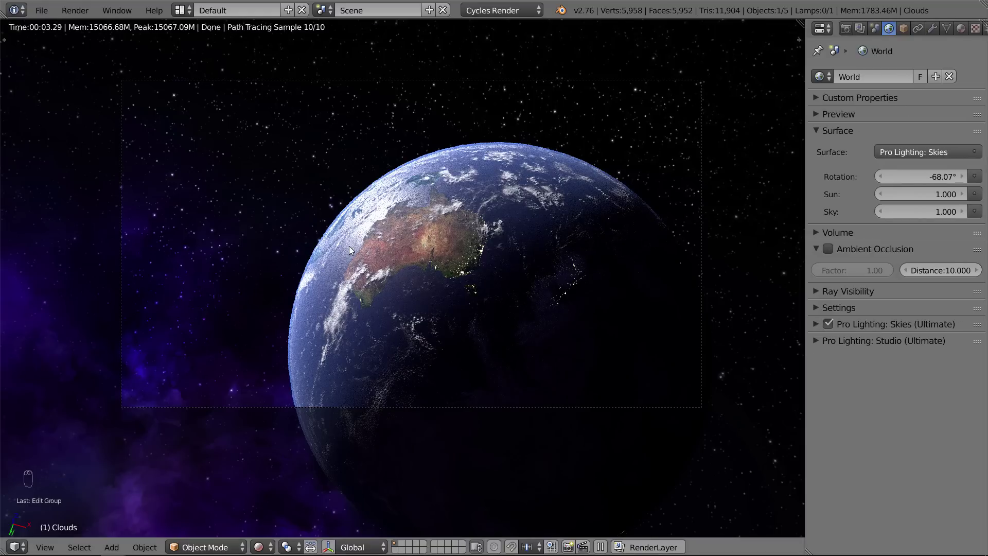
Select the Atmo sphere and switch the viewport from rendered to solid shading
scroll(340, 238, up, 1)
scroll(391, 309, down, 1)
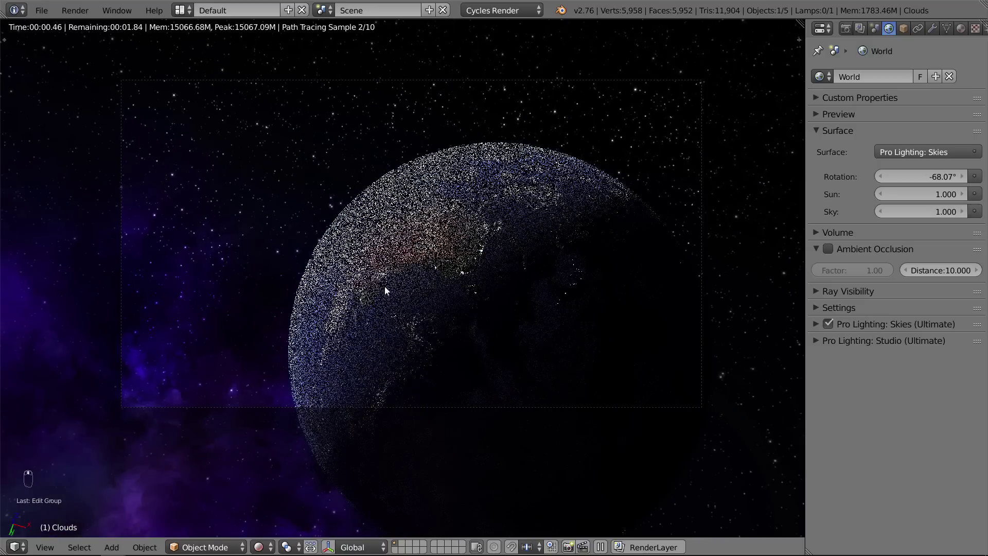
scroll(396, 380, down, 1)
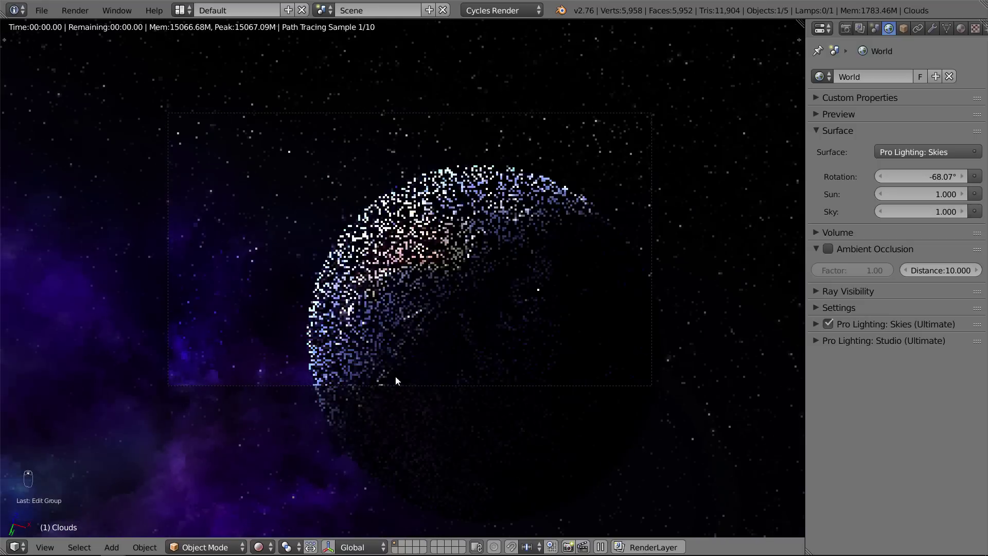
scroll(442, 304, up, 1)
right_click(452, 295)
key(shift+z)
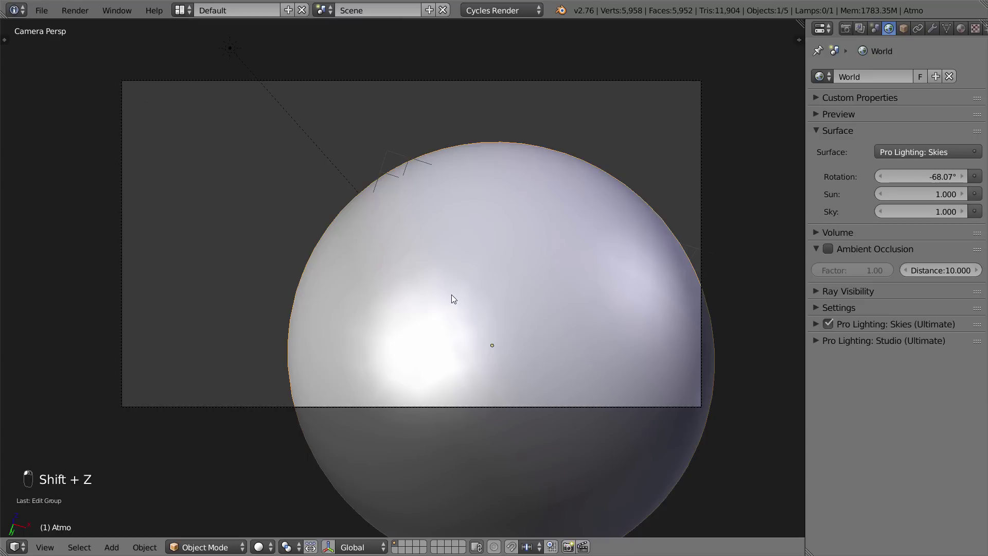
Reset the 3D cursor to the scene centre and add a UV sphere there
scroll(451, 296, down, 1)
middle_drag(465, 292, 496, 344)
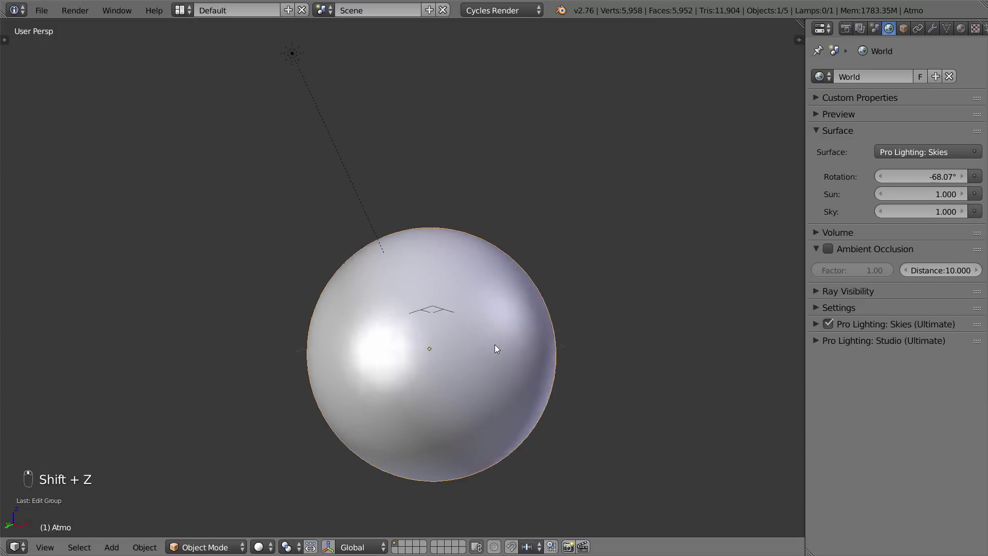
key(shift+c)
key(shift+a)
mouse_move(451, 247)
click(519, 290)
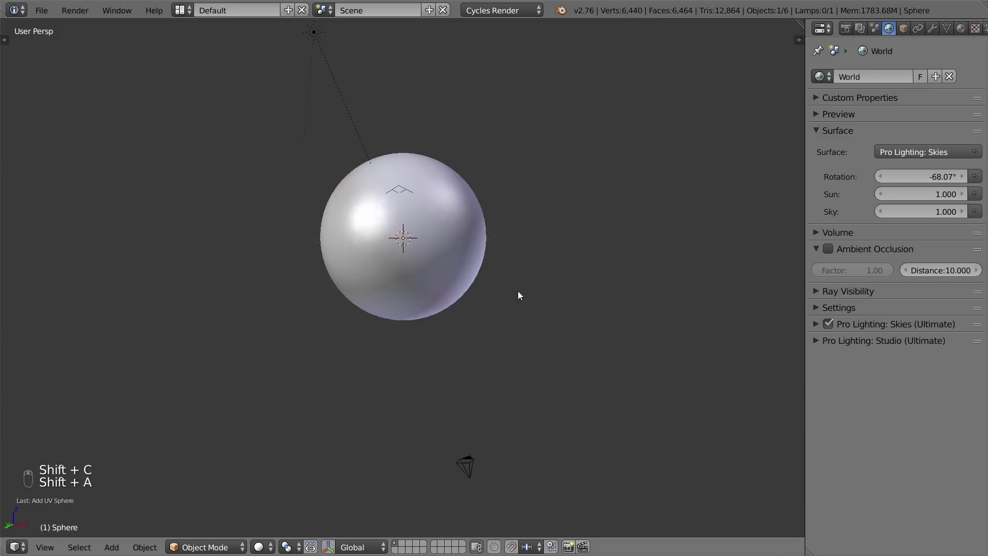
Move the new sphere out of the planet past its upper-left edge in camera view, and push it farther back behind the planet
key(KP_0)
key(g)
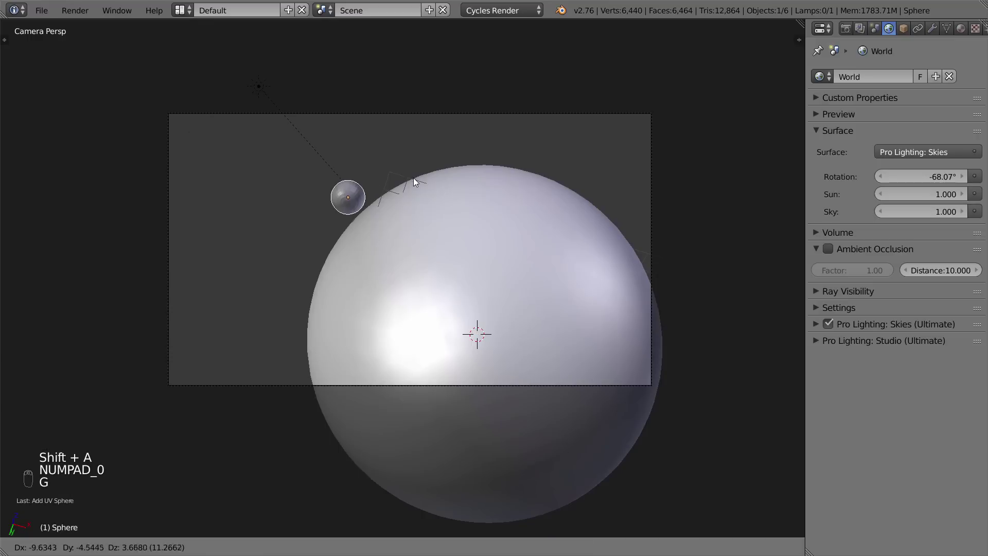
click(411, 179)
middle_drag(570, 387, 548, 431)
scroll(498, 359, down, 5)
key(g)
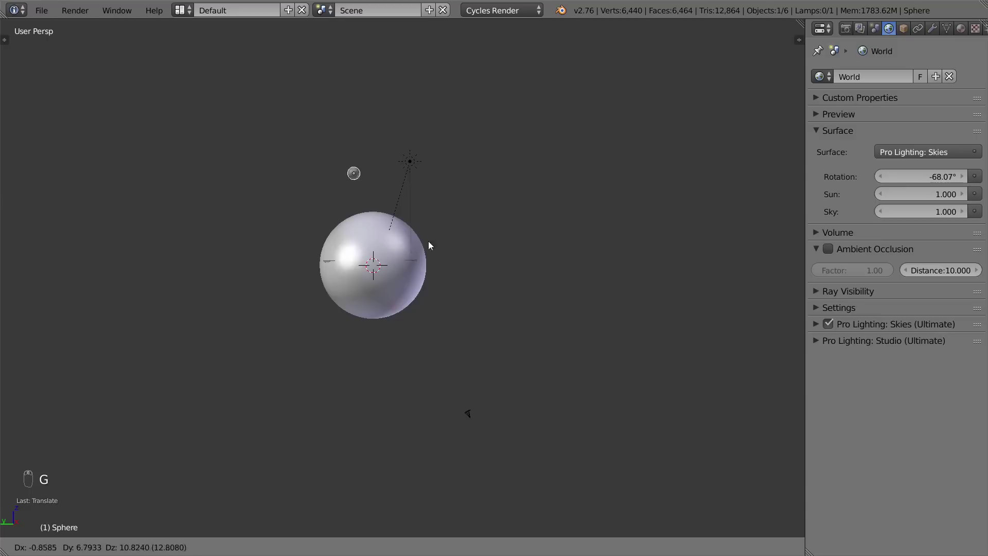
click(408, 205)
Move the small sphere even farther from the planet, and realign it beside the planet's upper-left edge in camera view
scroll(409, 206, down, 4)
key(g)
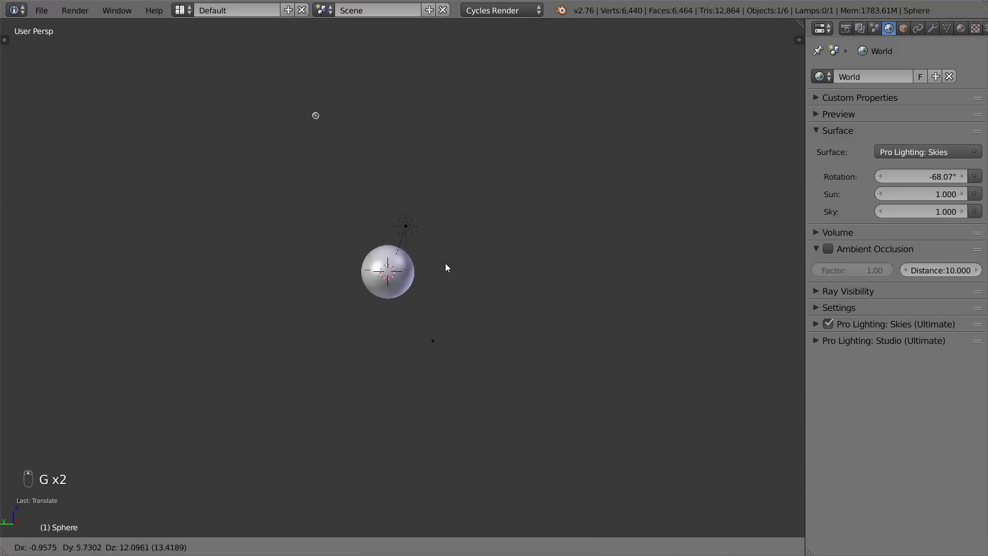
click(427, 221)
key(KP_0)
key(g)
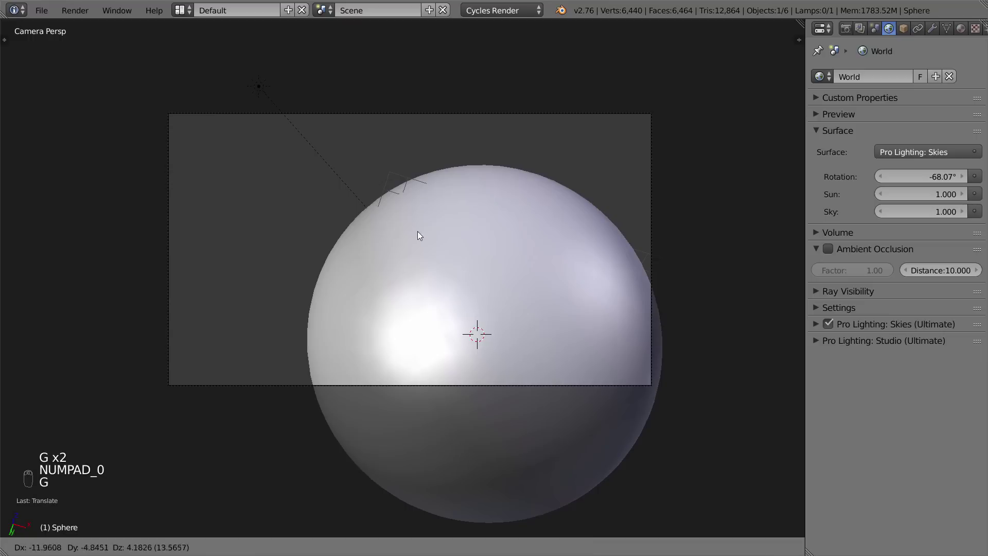
click(370, 185)
Show the scene in wireframe to locate the small sphere, and set the camera's clipping end distance to 200
scroll(451, 268, down, 2)
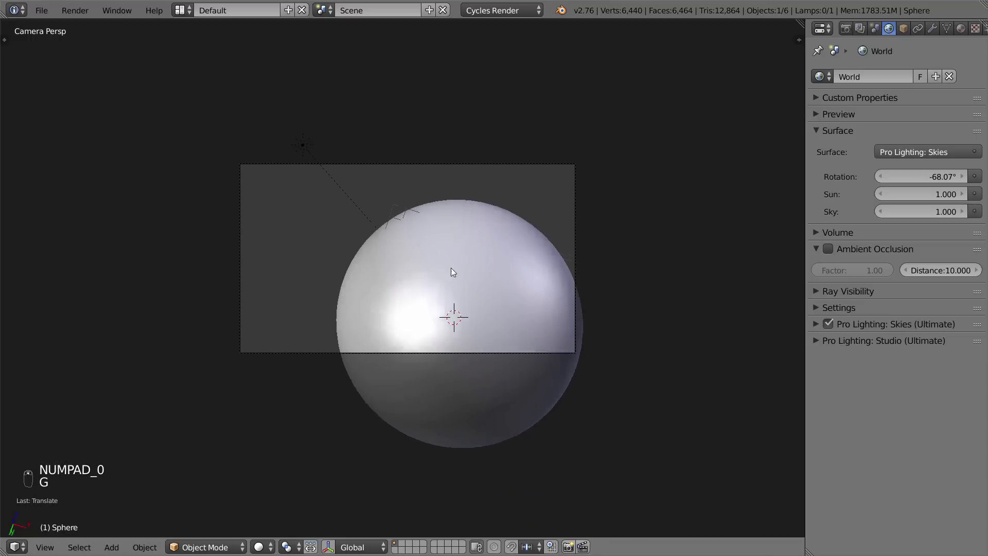
key(z)
scroll(483, 320, down, 3)
middle_drag(483, 320, 467, 335)
scroll(446, 331, down, 5)
key(KP_0)
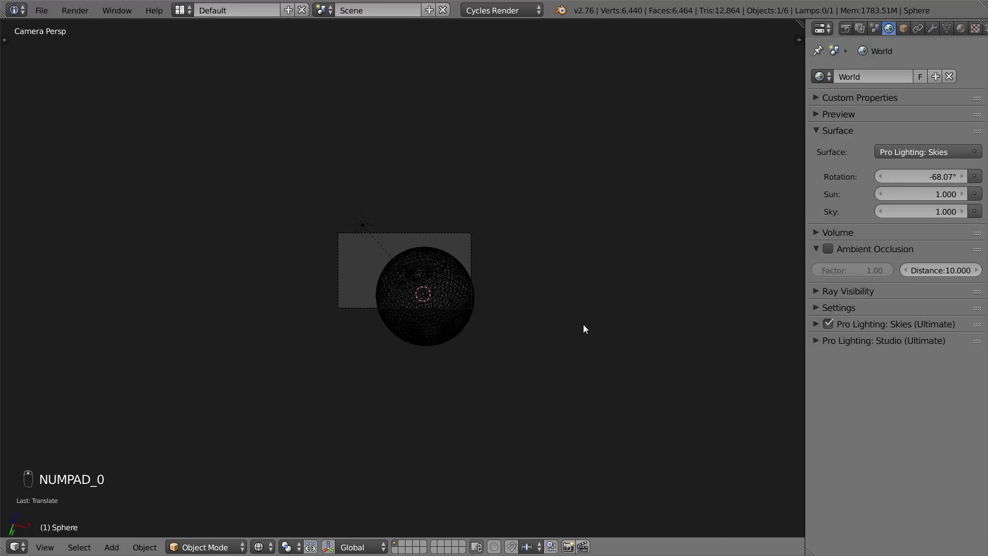
scroll(436, 271, up, 2)
right_click(496, 225)
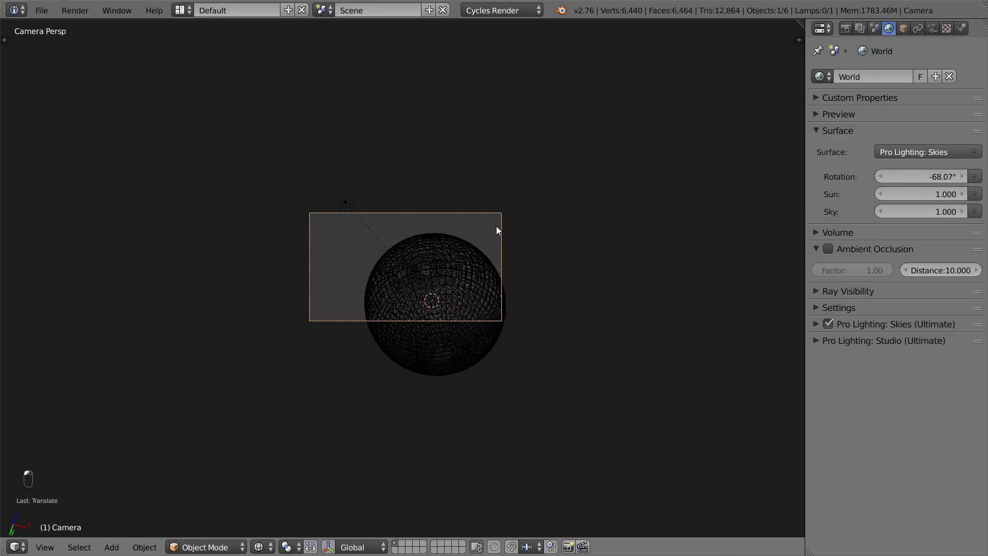
key(n)
key(n)
click(932, 27)
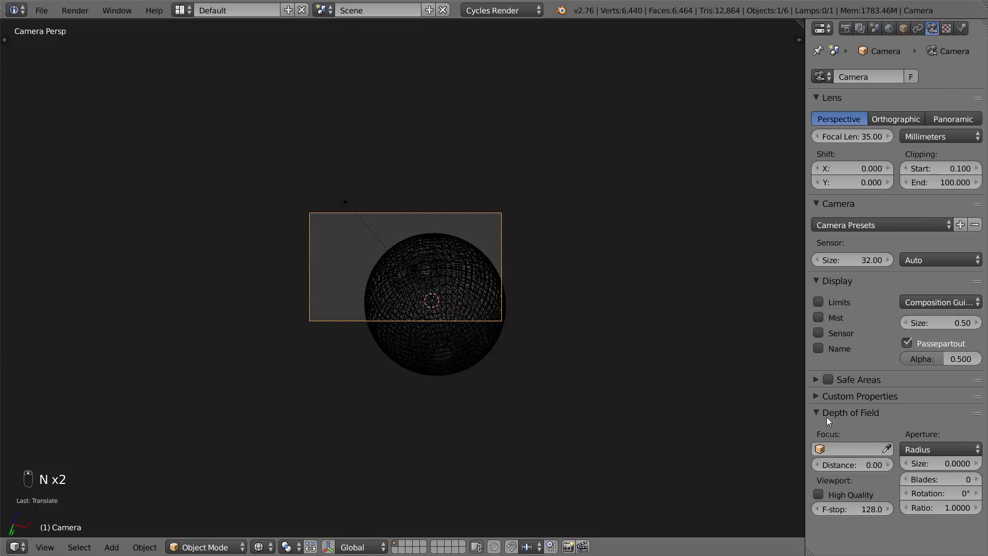
click(958, 183)
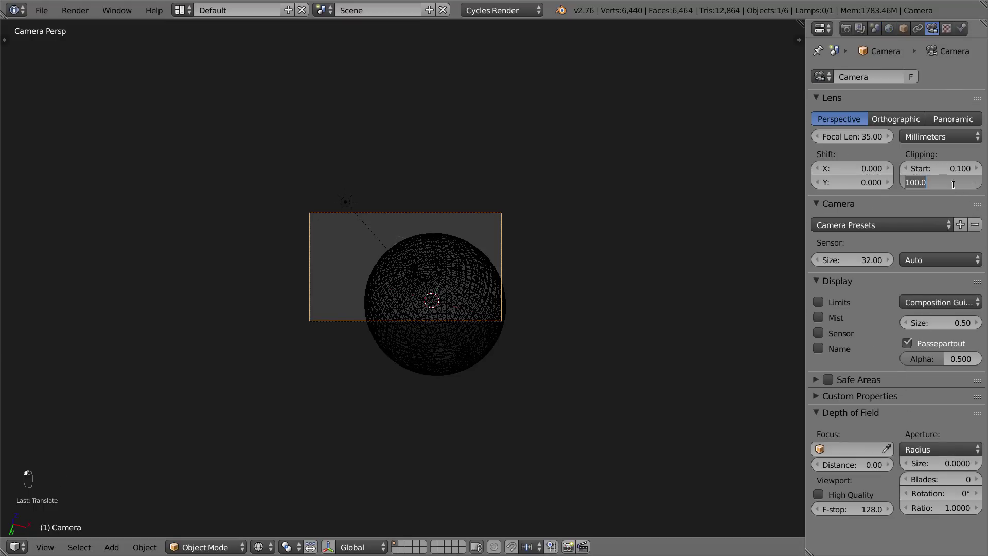
text(200)
key(Return)
scroll(595, 223, up, 3)
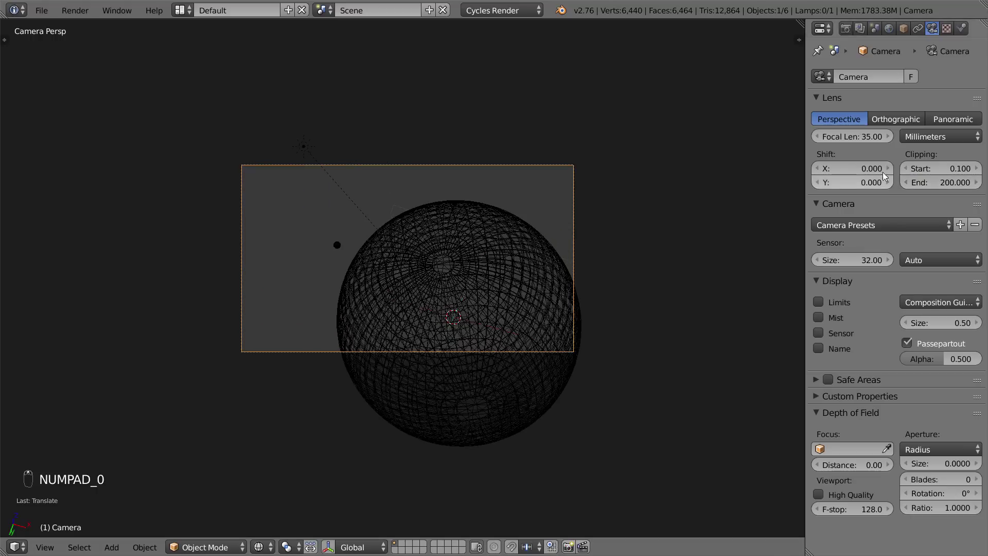
Select the small sphere, return to solid shading and move it closer to the planet's left edge
scroll(362, 247, up, 4)
right_click(316, 231)
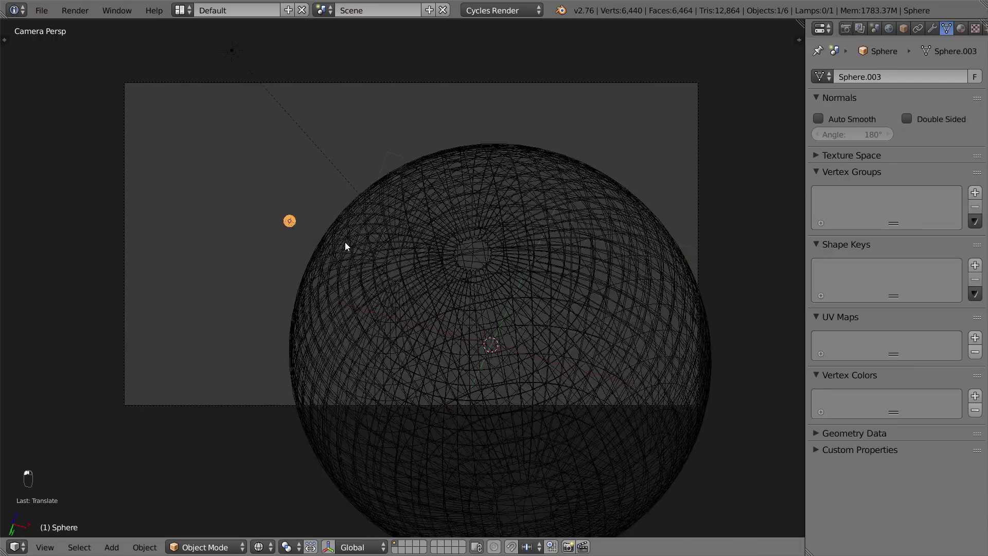
scroll(346, 243, down, 1)
key(z)
key(g)
click(371, 255)
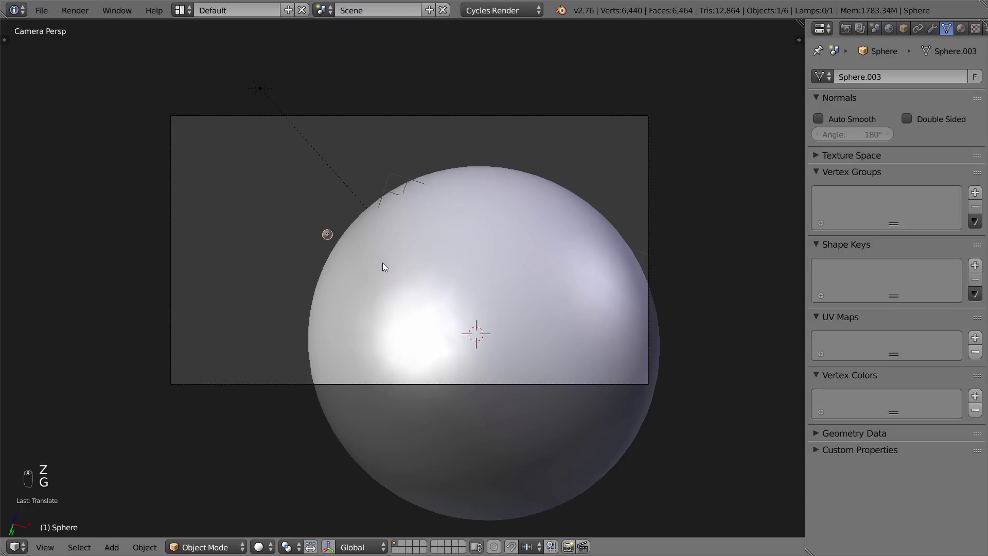
Adjust the small sphere's scale so it reads as a tiny distant moon beside the planet
scroll(383, 267, up, 2)
key(s)
right_click(365, 258)
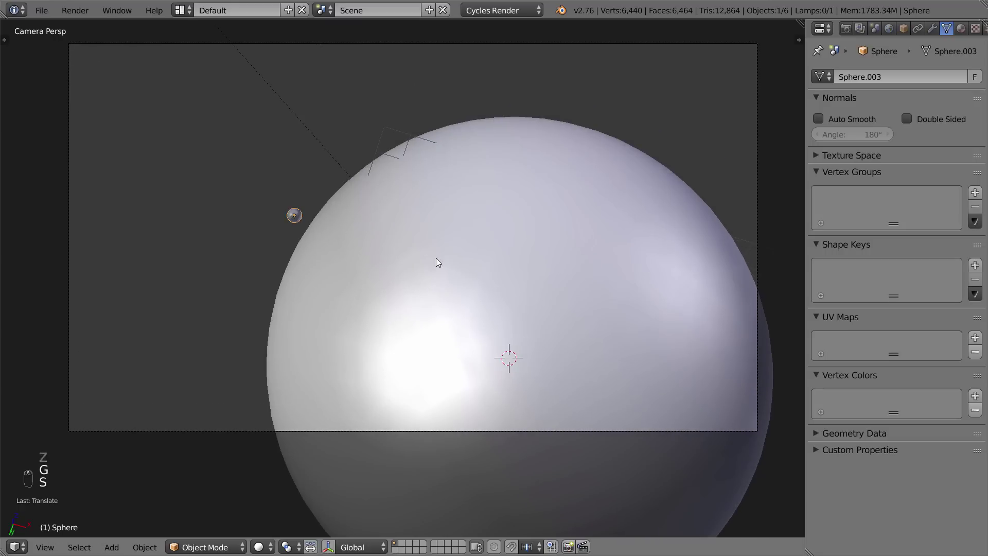
key(s)
click(416, 257)
scroll(503, 308, down, 1)
key(s)
click(494, 304)
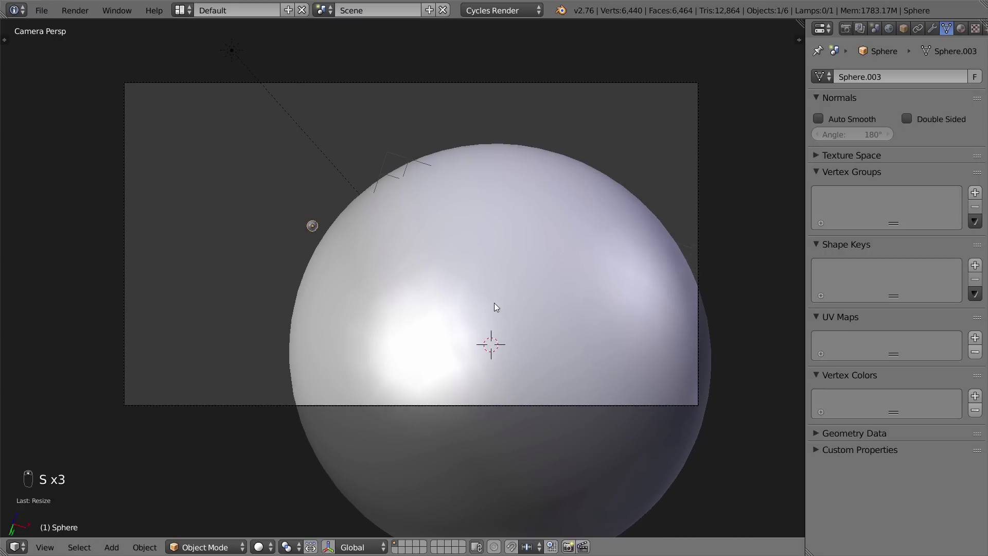
Fine-tune the small sphere's position and scale so it sits just off the planet's upper-left edge
key(g)
click(501, 296)
key(s)
click(486, 303)
key(g)
click(345, 215)
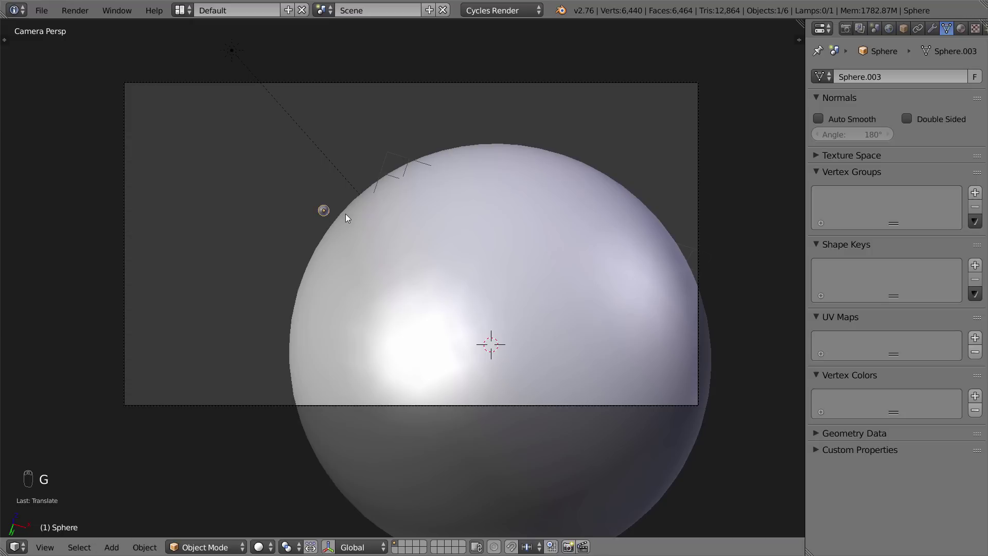
key(s)
click(355, 220)
key(g)
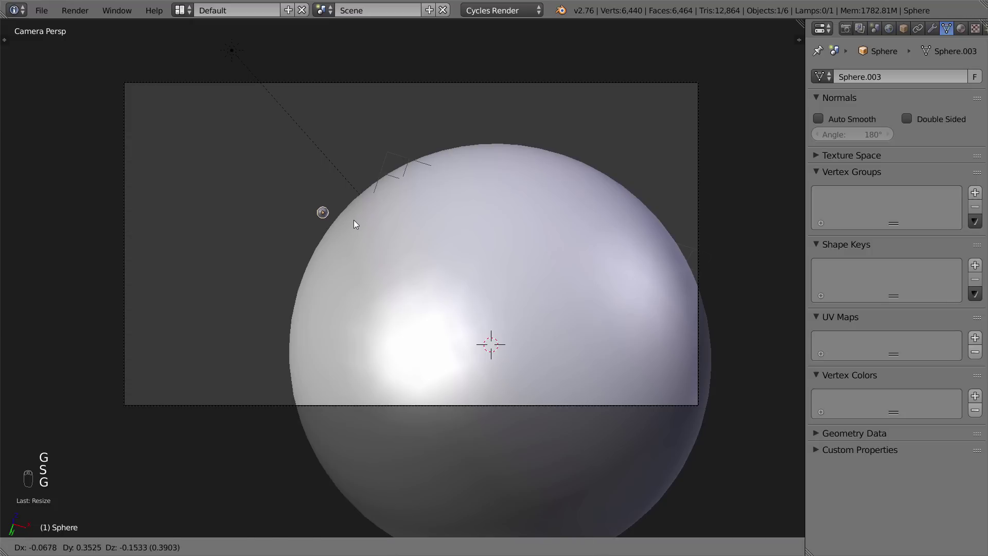
click(355, 219)
Start a rendered preview of the camera view, select the sun lamp and return to solid shading
scroll(412, 242, down, 2)
key(z)
key(z)
key(shift+z)
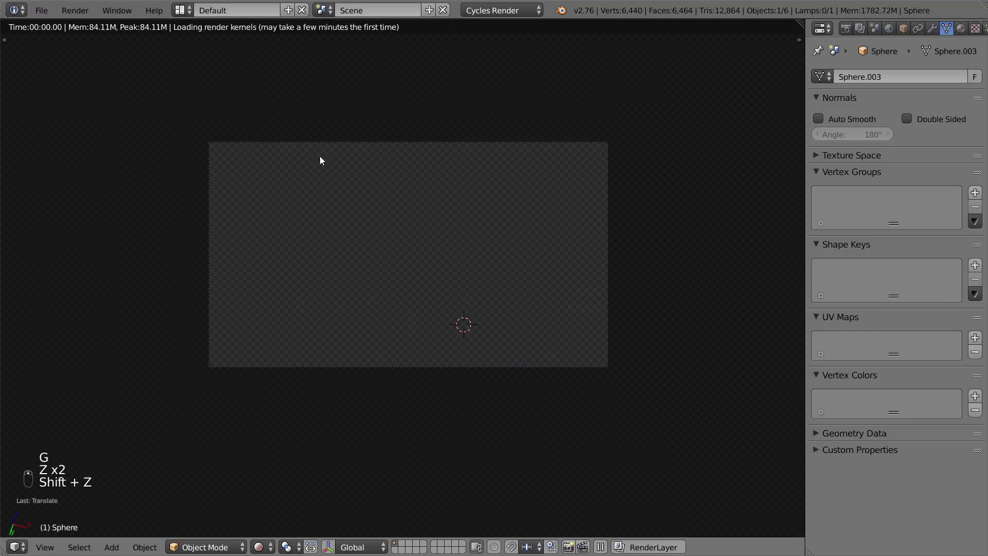
right_click(294, 127)
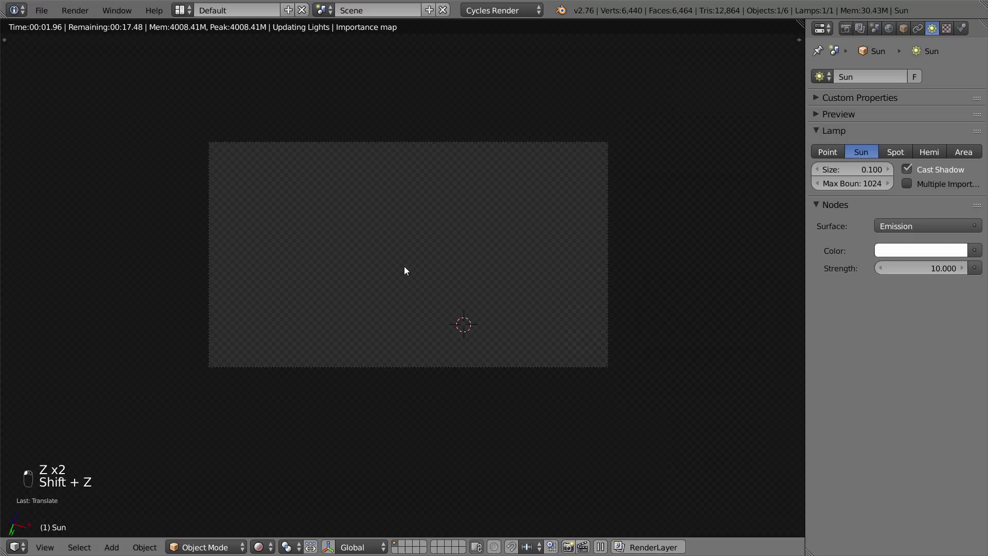
key(shift+z)
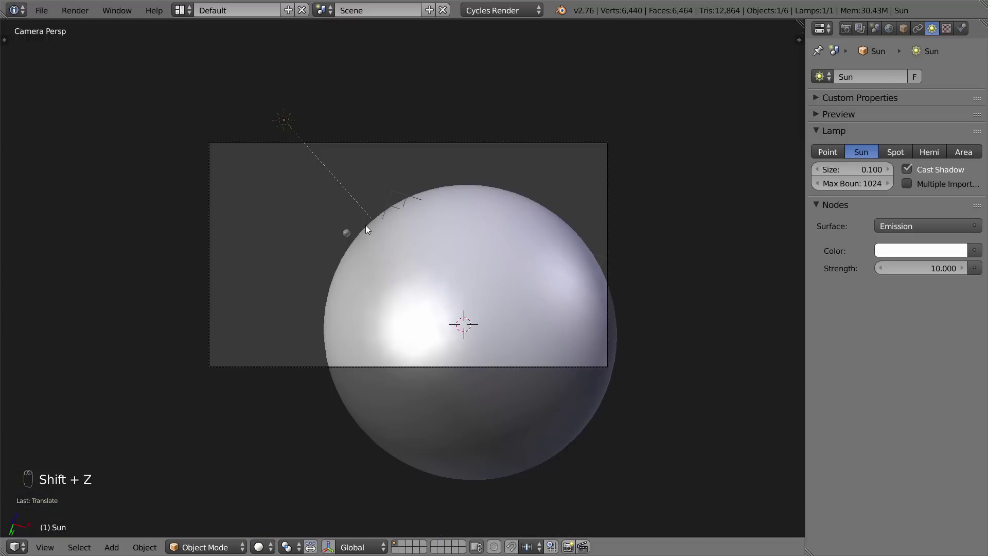
Examine in wireframe how the small sphere is placed relative to the sun lamp and planet, and return to the solid camera view
middle_drag(293, 126, 474, 289)
scroll(464, 298, down, 7)
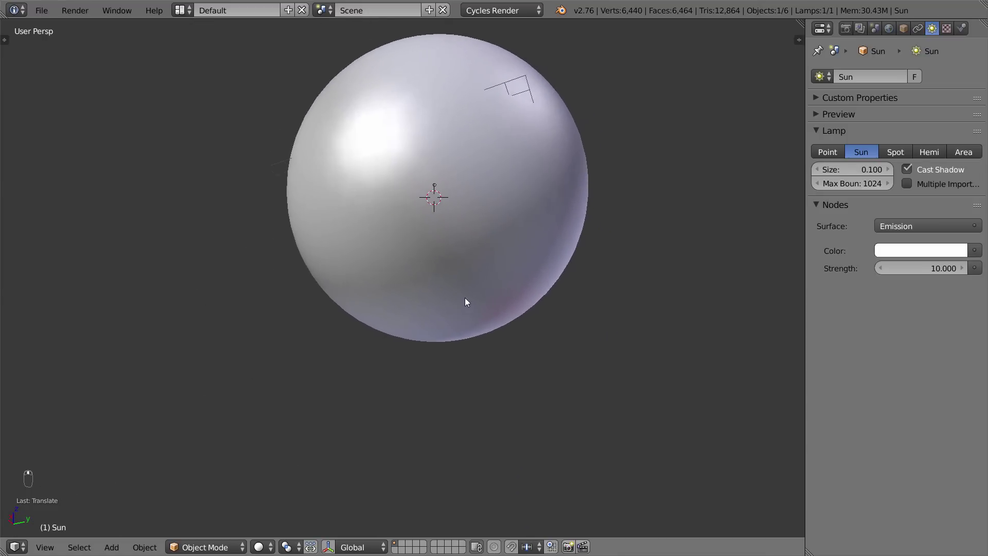
key(z)
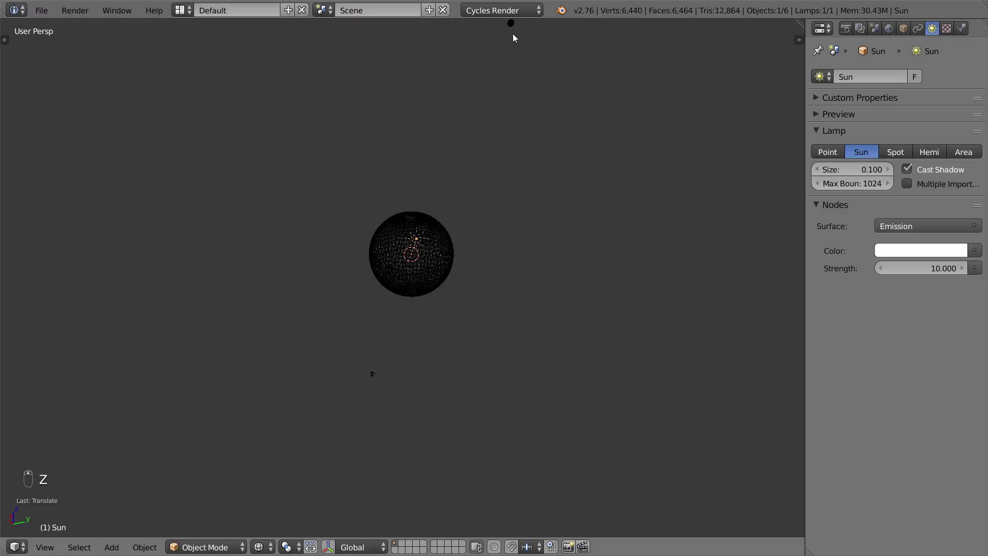
right_click(513, 25)
middle_drag(476, 306, 609, 331)
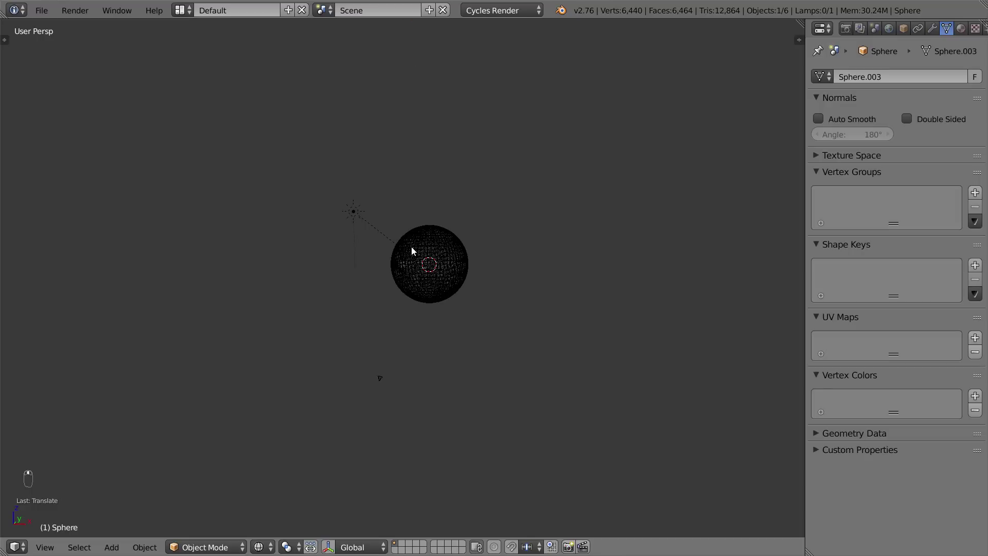
scroll(407, 232, down, 3)
middle_drag(406, 253, 447, 287)
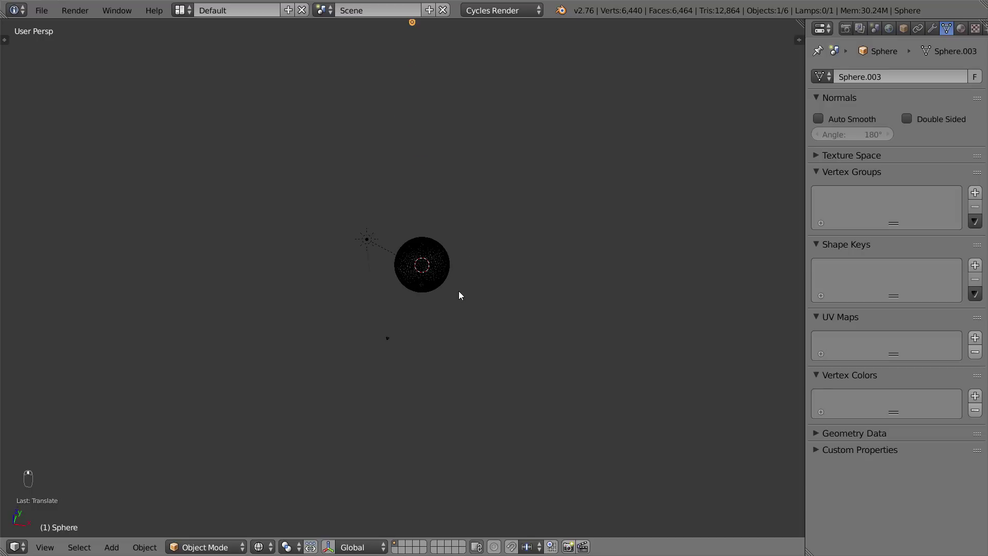
key(KP_0)
key(z)
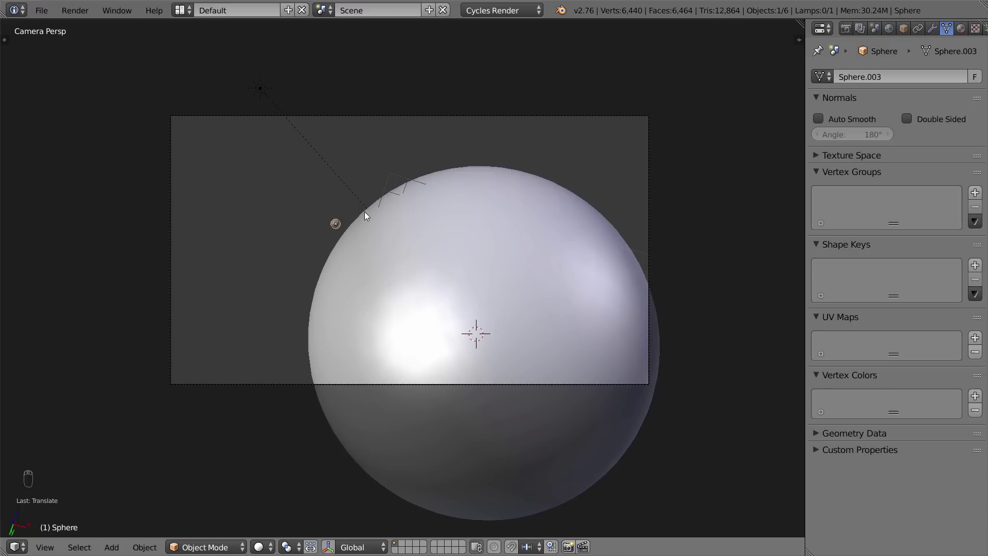
Switch to the rendered preview and give the small sphere a new material with an Emission surface
key(shift+z)
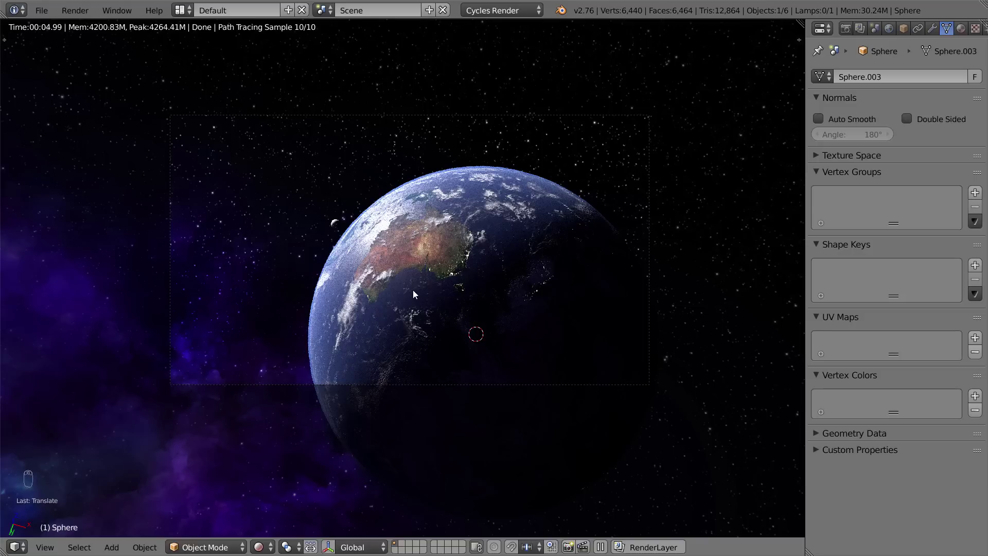
scroll(566, 263, up, 1)
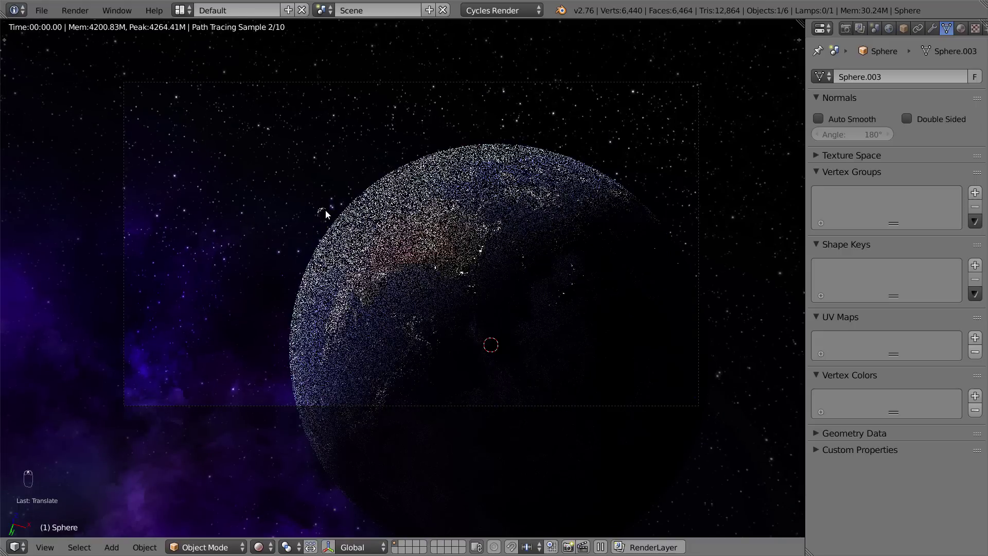
click(961, 28)
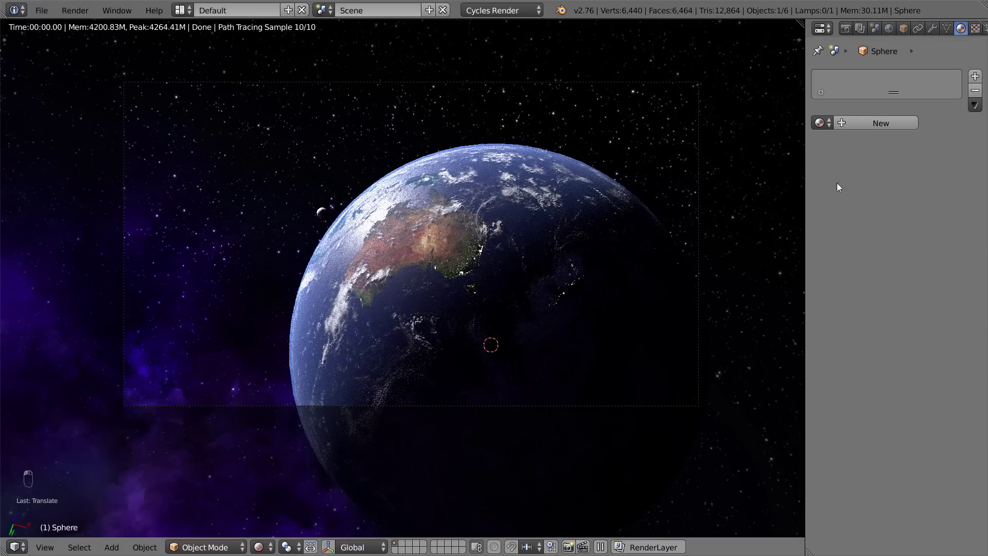
click(891, 122)
click(908, 200)
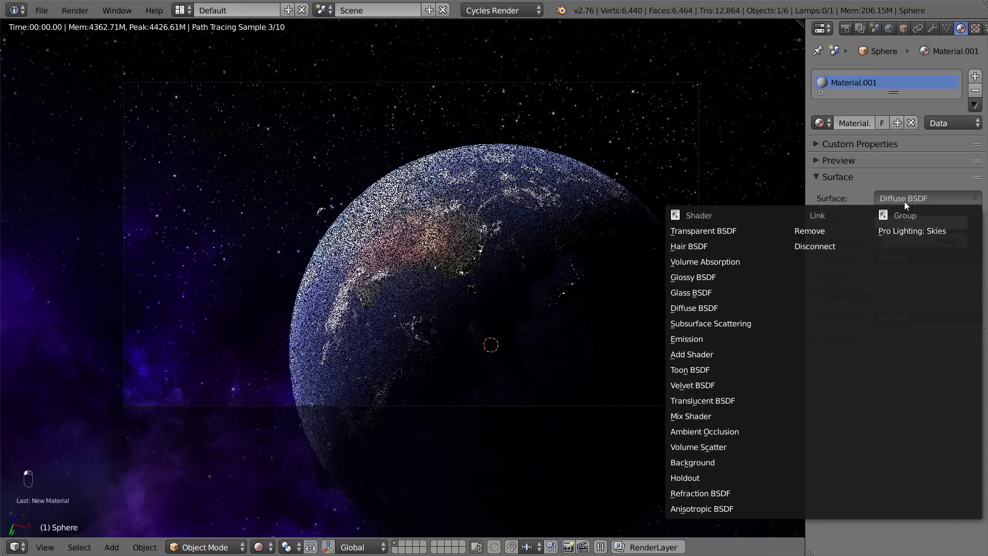
click(708, 339)
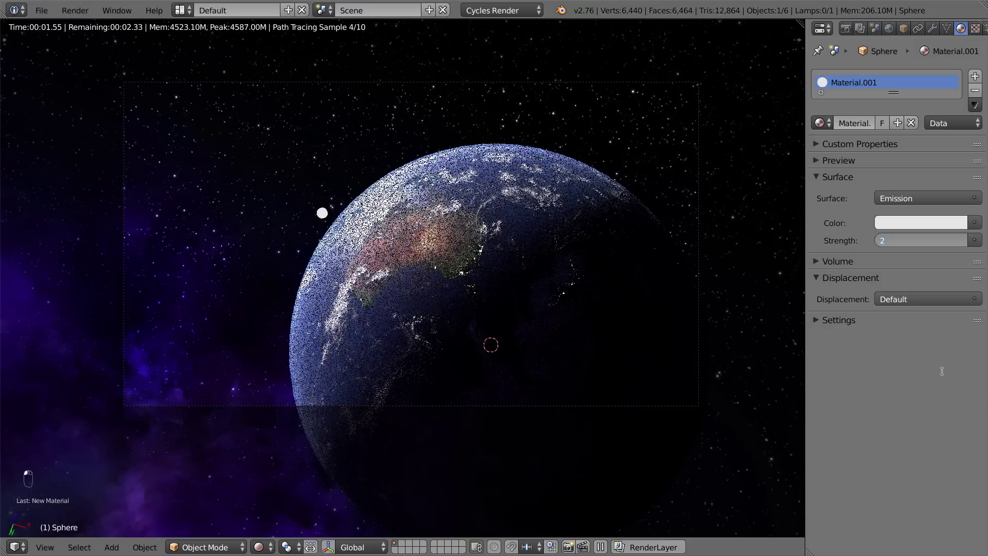
Set the small sphere's emission strength to 2 and check it in the rendered camera view
key(Return)
click(906, 241)
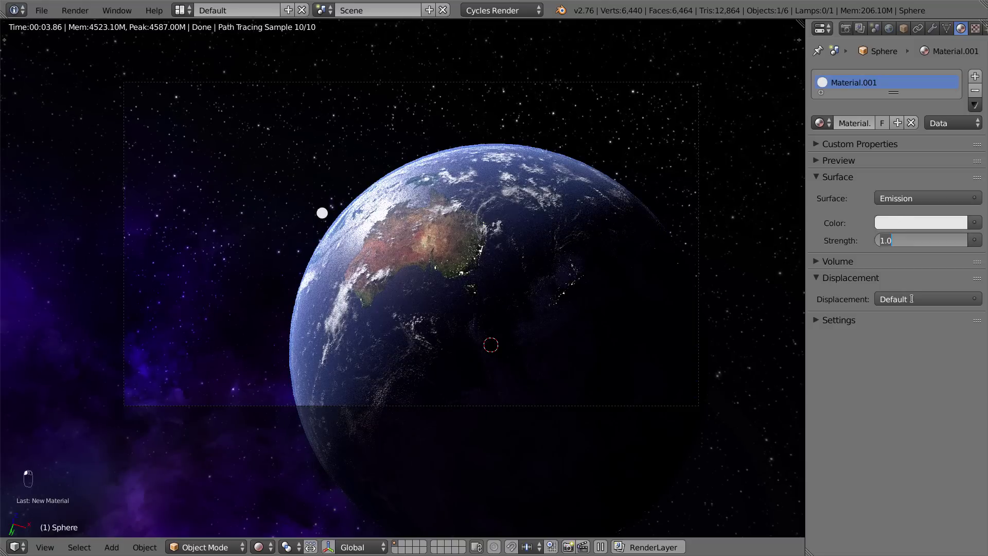
text(2)
key(Return)
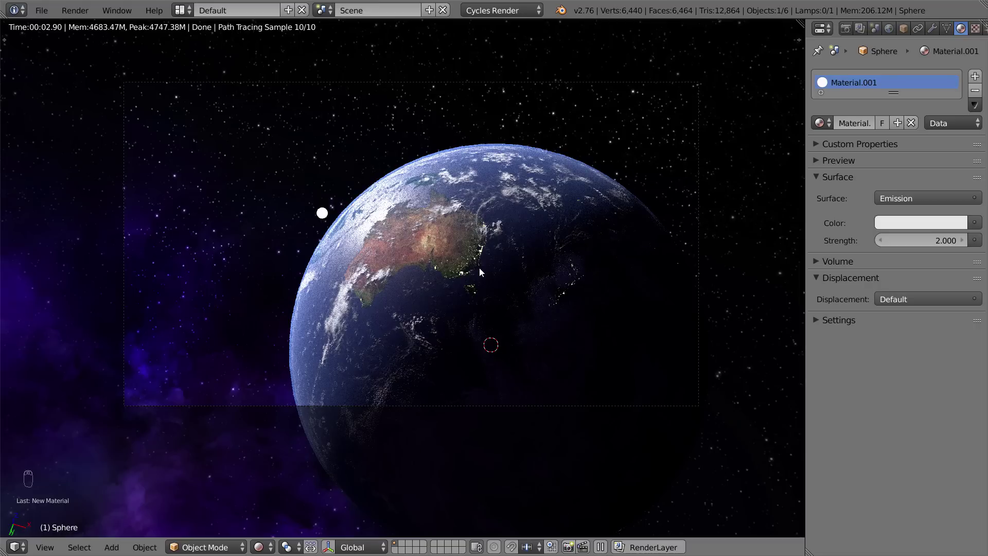
scroll(479, 267, up, 1)
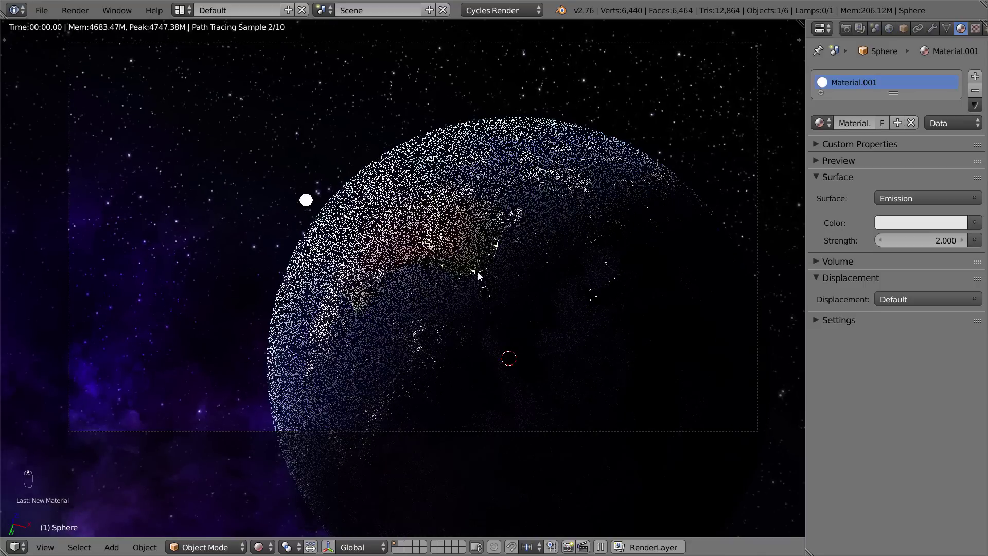
shift+middle_drag(478, 273, 479, 280)
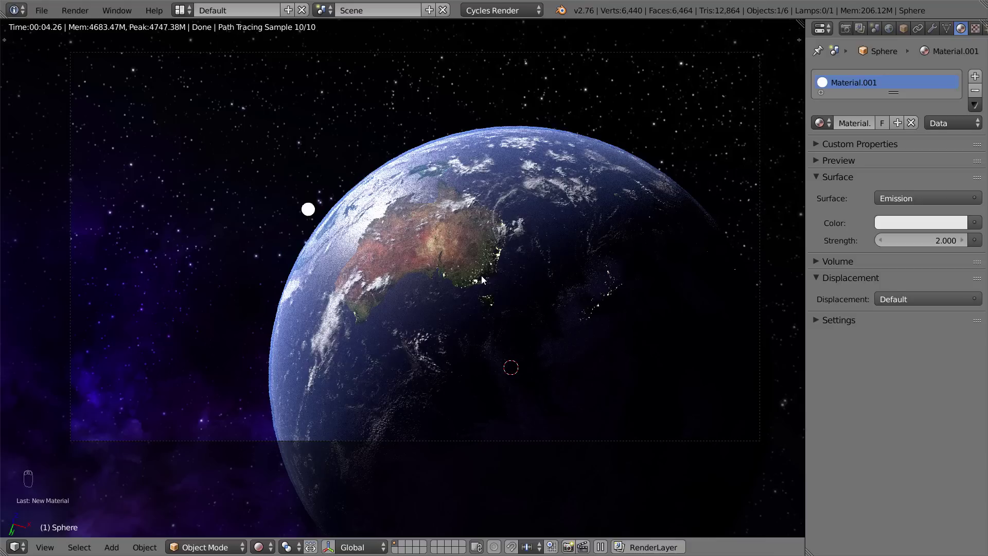
Enable the Object Index and Environment passes for the render layer
click(878, 30)
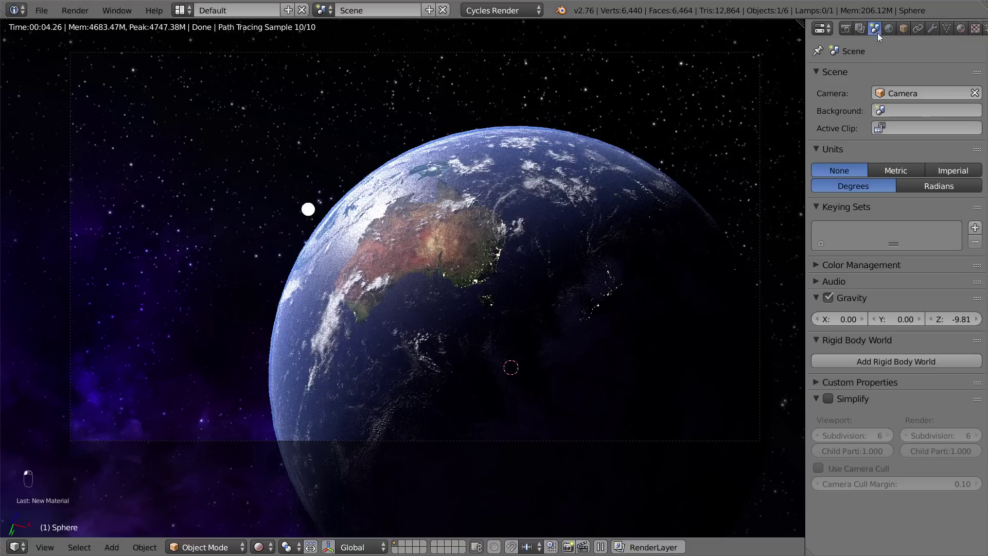
click(862, 31)
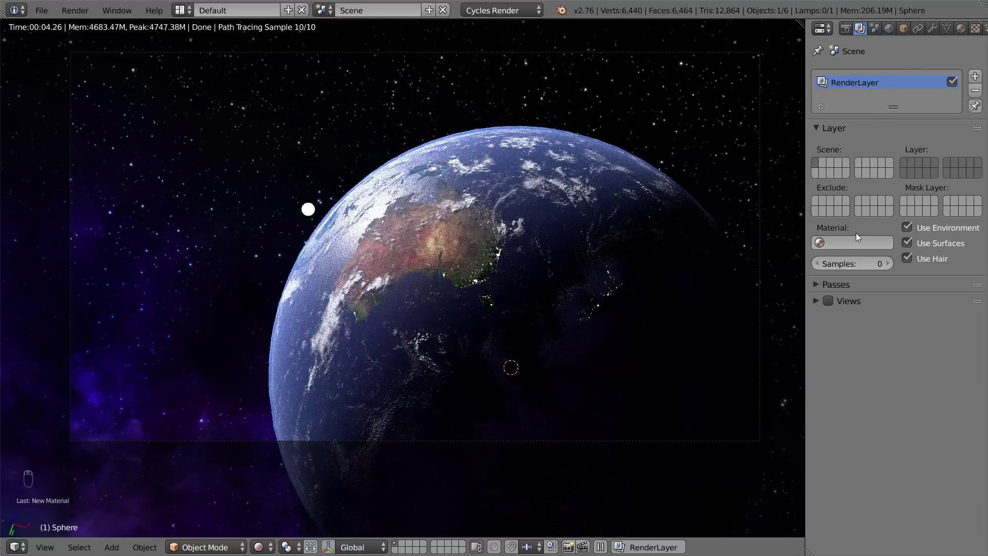
click(839, 288)
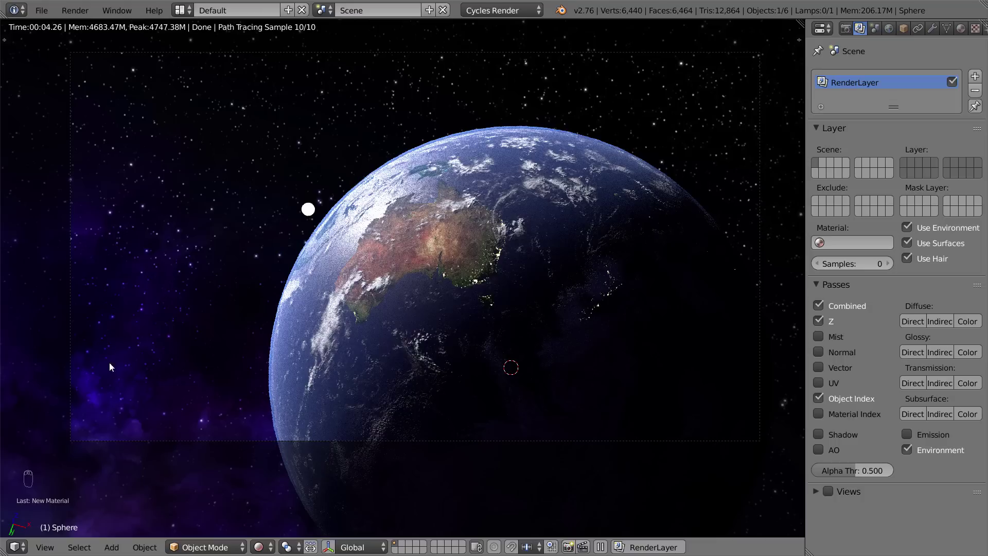
Examine the world's Pro Lighting: Skies settings alongside the render layer's passes
click(894, 27)
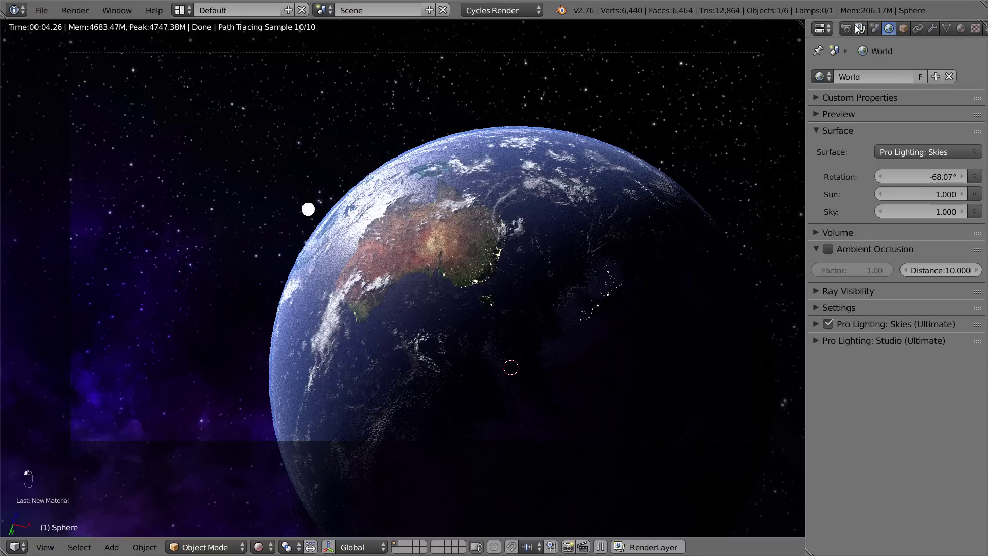
click(858, 27)
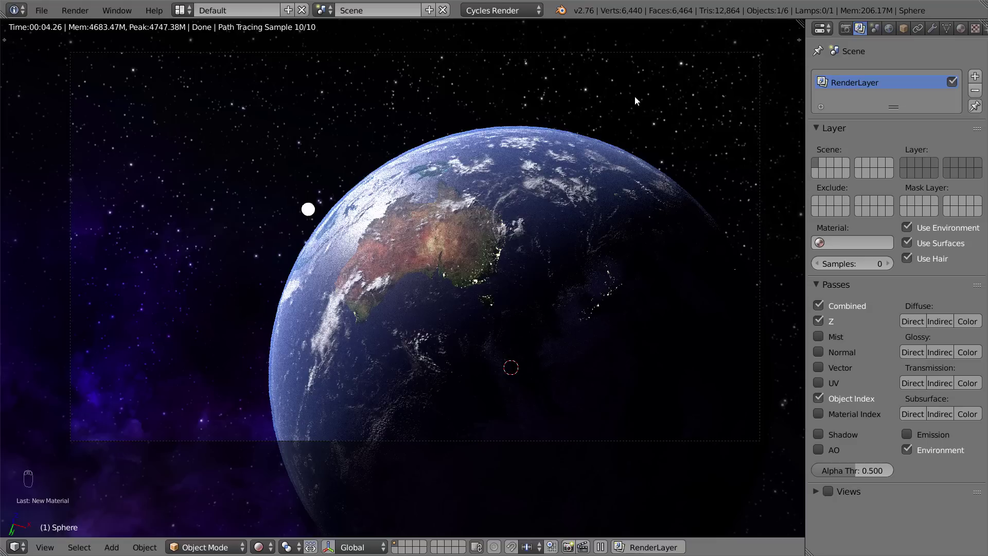
click(889, 28)
click(862, 29)
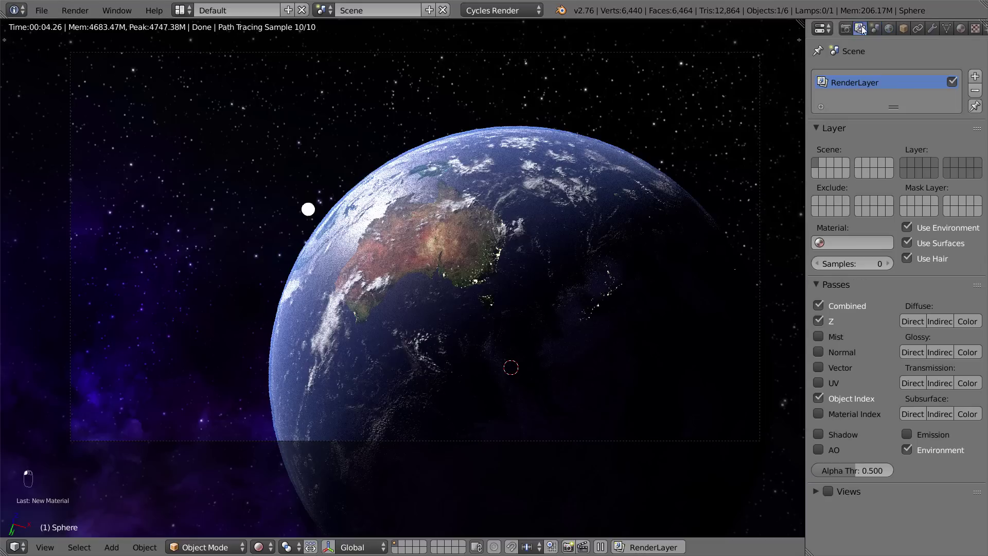
click(888, 27)
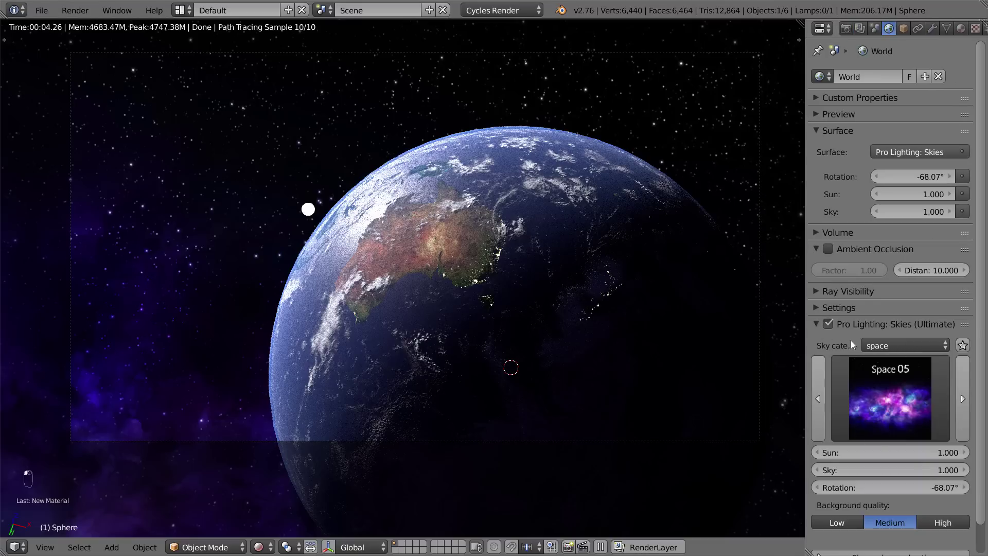
click(819, 323)
click(860, 28)
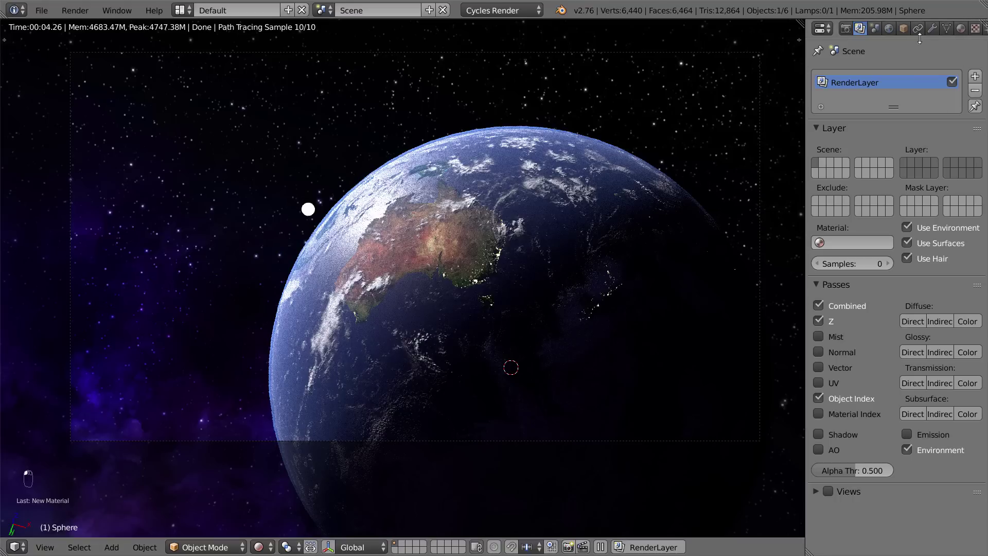
Give the small sphere an object pass index of 1 and return to solid shading
click(903, 29)
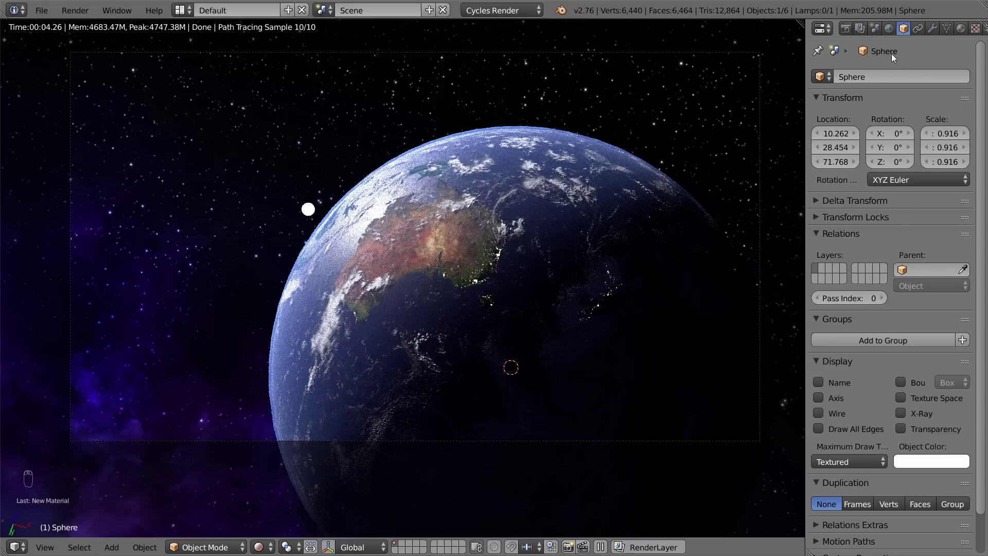
click(882, 298)
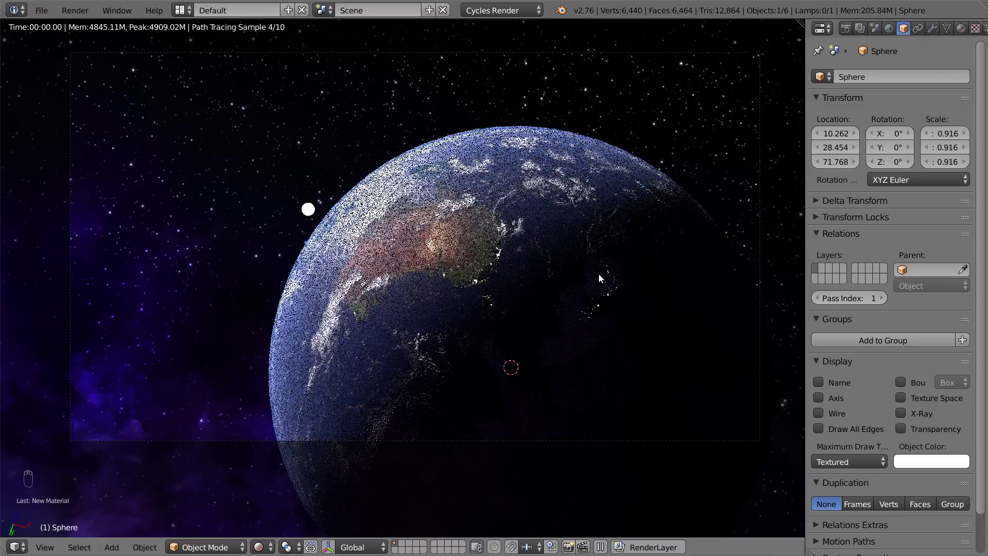
key(shift+z)
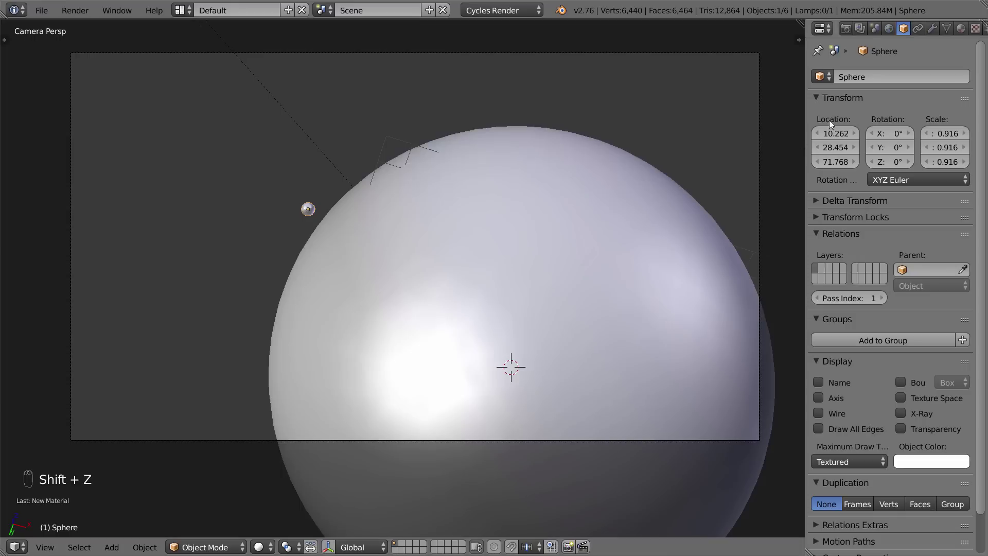
Enable the transparent film background and check it in the rendered preview, reviewing the render passes before returning to solid shading
click(846, 29)
scroll(898, 355, down, 5)
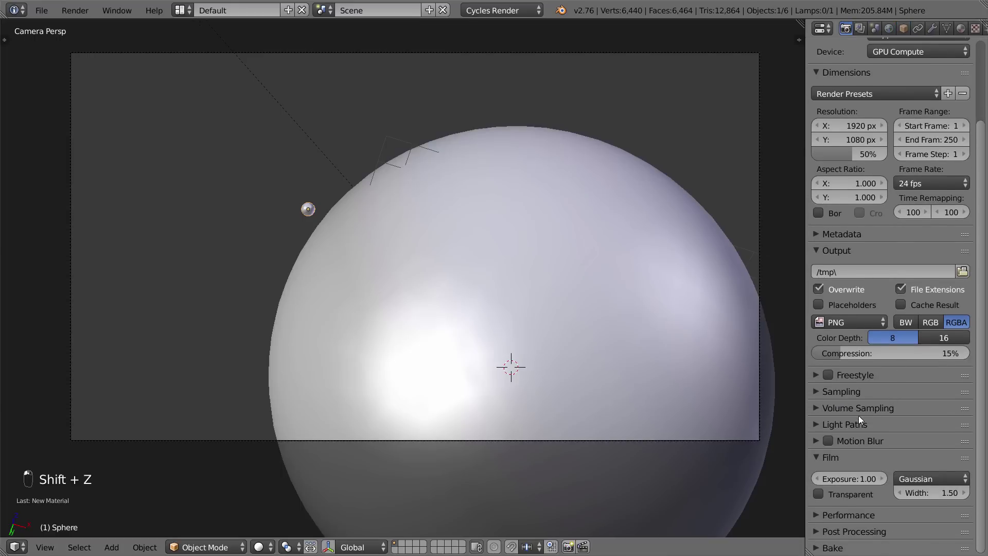
click(812, 250)
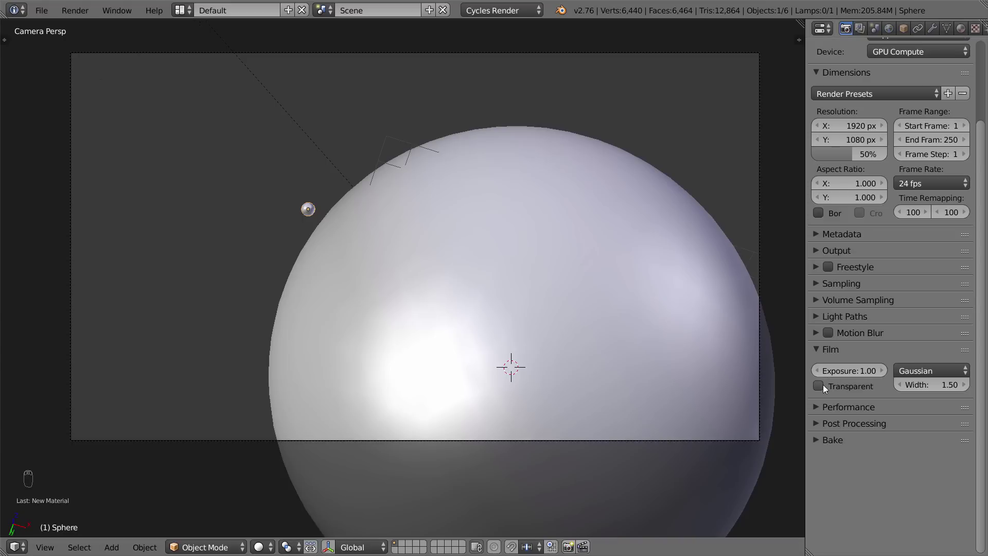
click(823, 384)
key(shift+z)
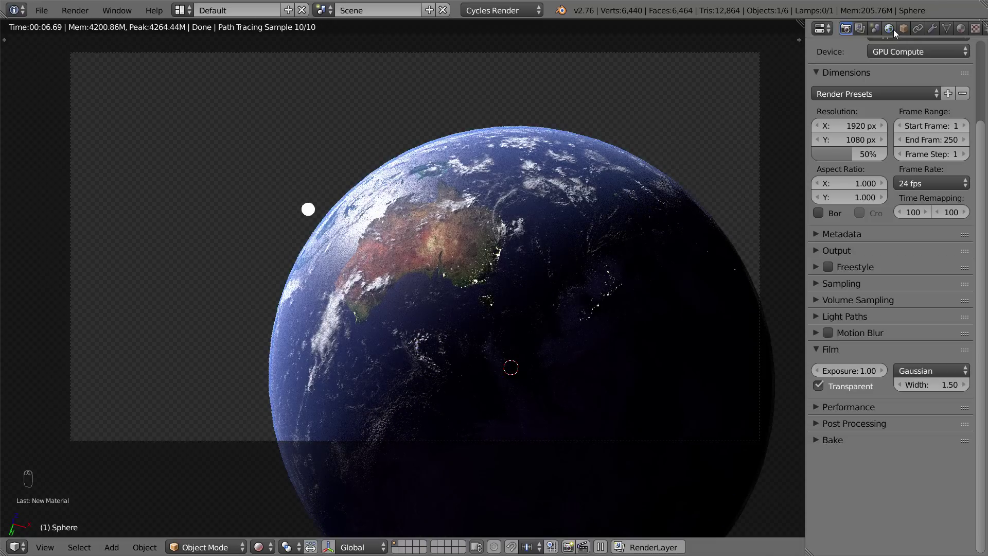
click(874, 28)
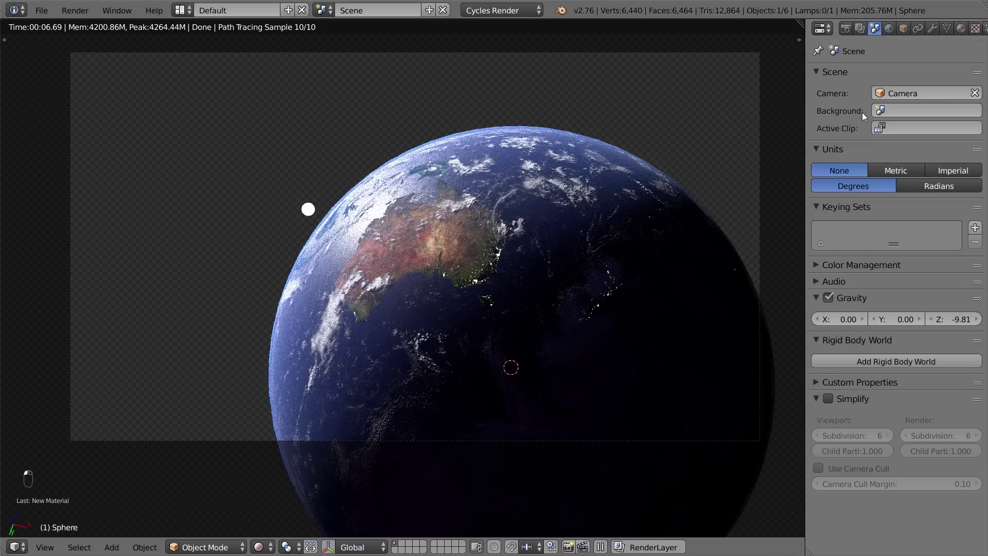
click(845, 28)
click(860, 28)
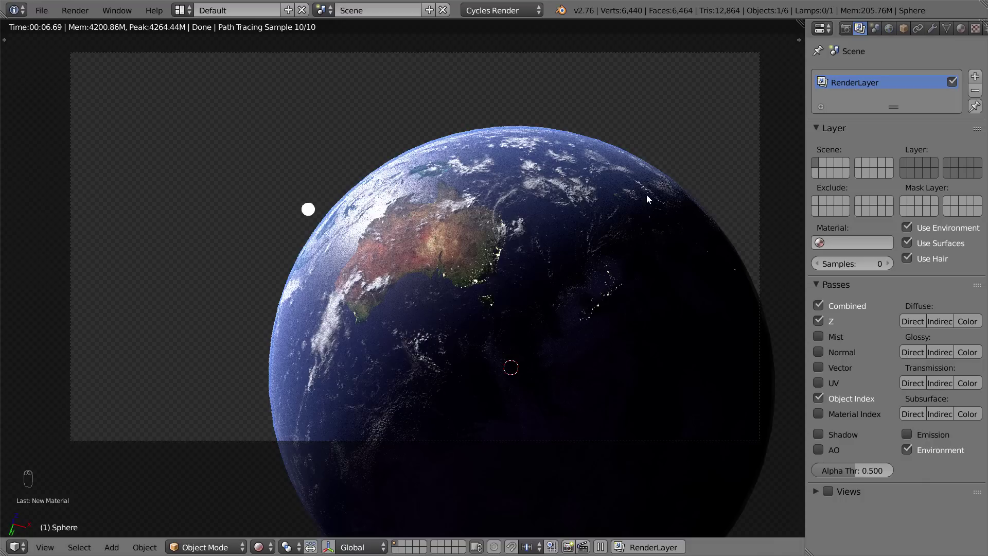
key(shift+z)
Set the final render samples to 200
click(847, 26)
click(844, 283)
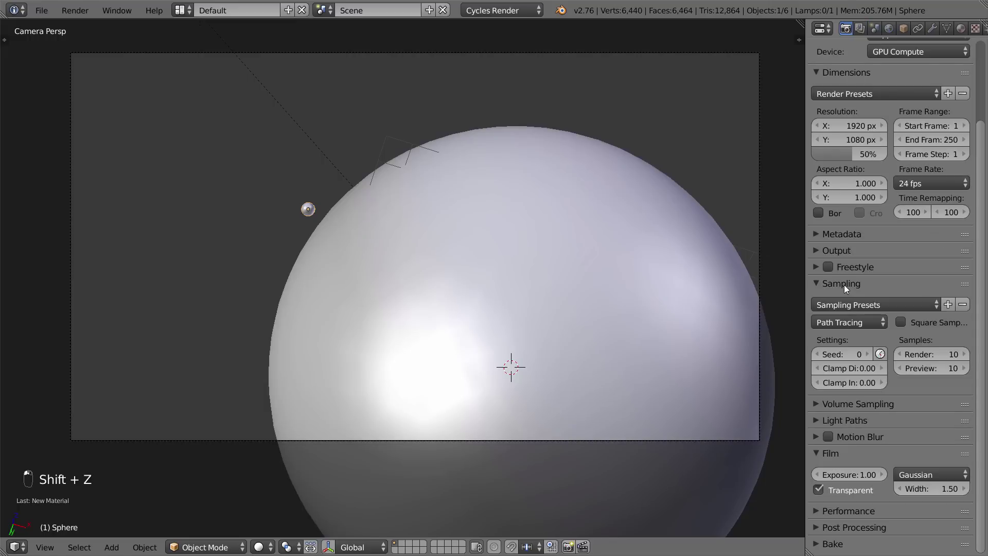
click(950, 354)
text(200)
key(Return)
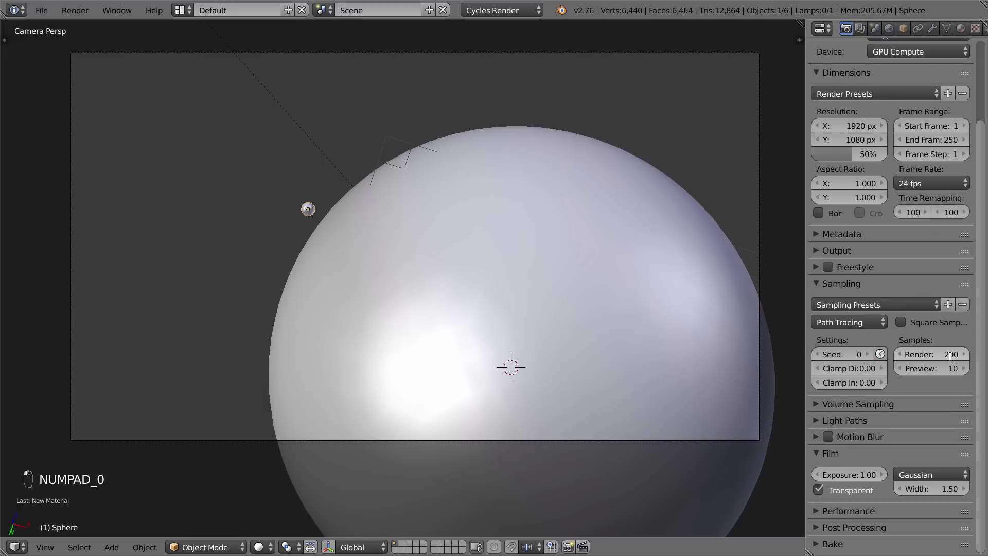
click(849, 284)
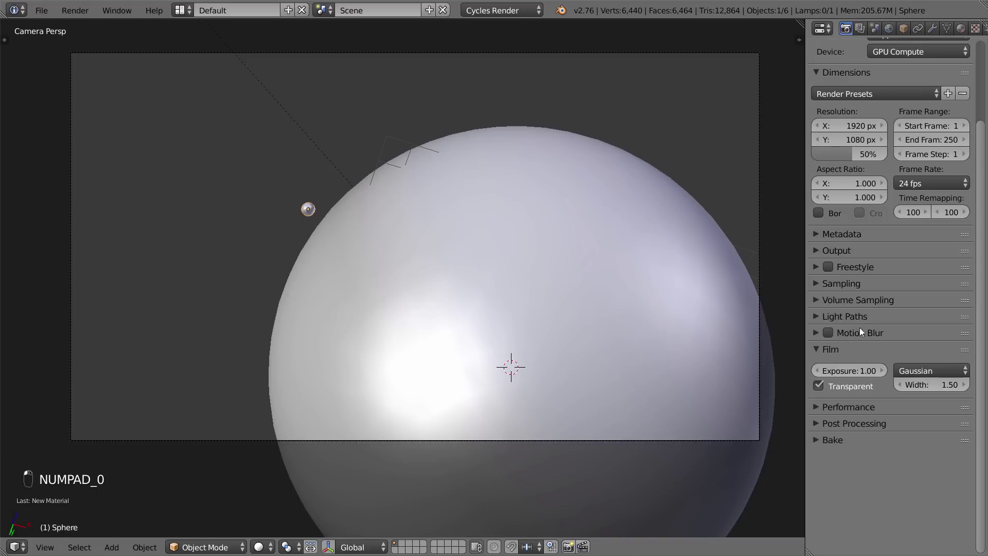
Set both the maximum and minimum light path bounces to 1
click(857, 315)
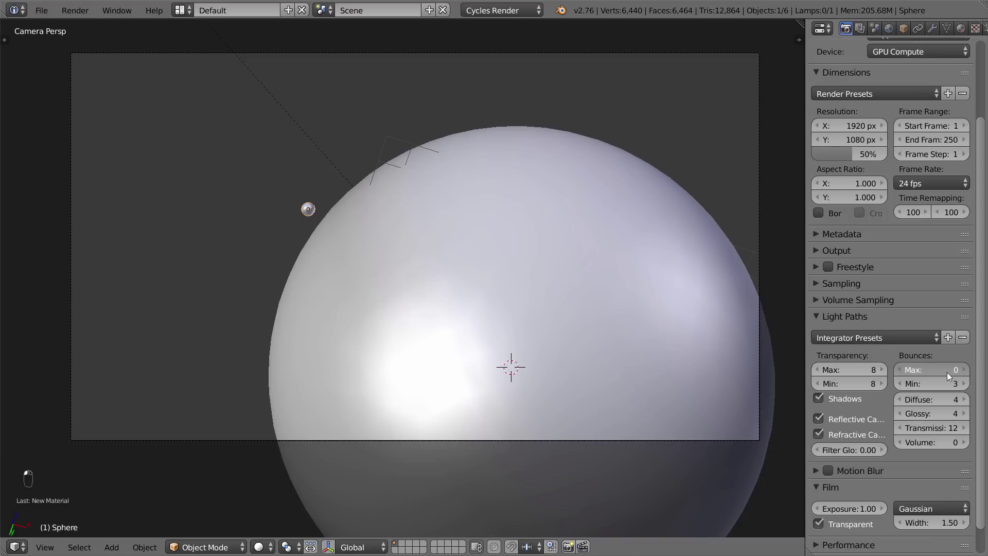
drag(947, 372, 900, 372)
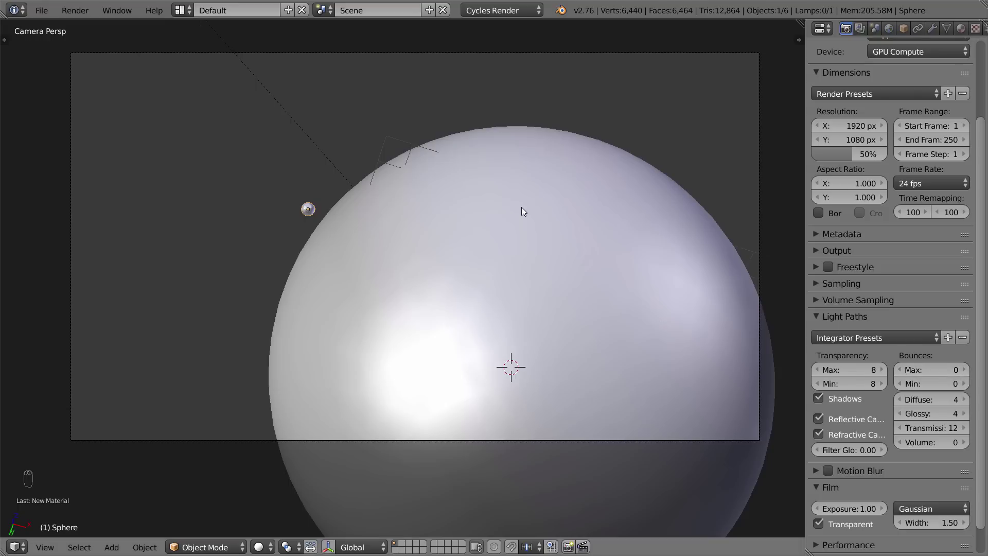
middle_drag(381, 139, 391, 198)
key(KP_0)
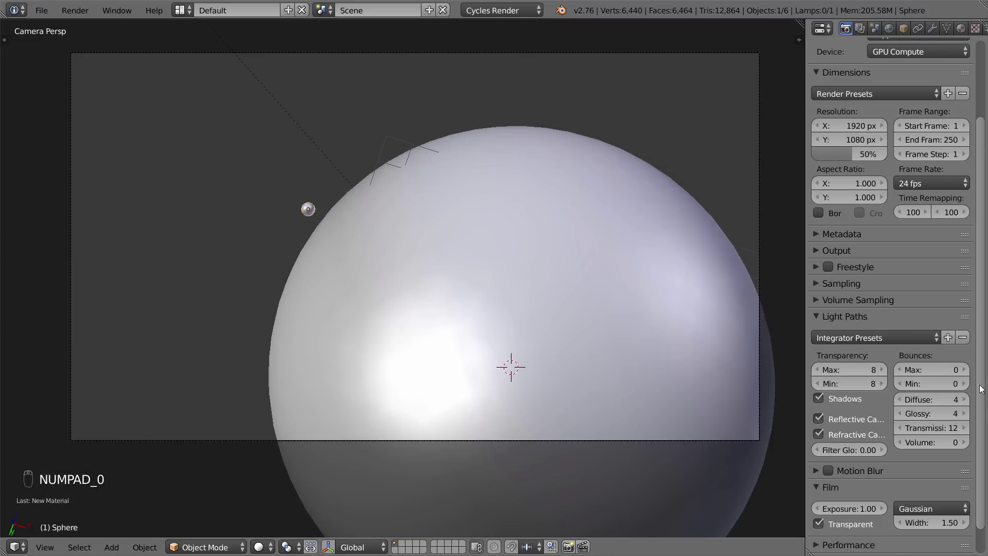
click(964, 369)
click(964, 383)
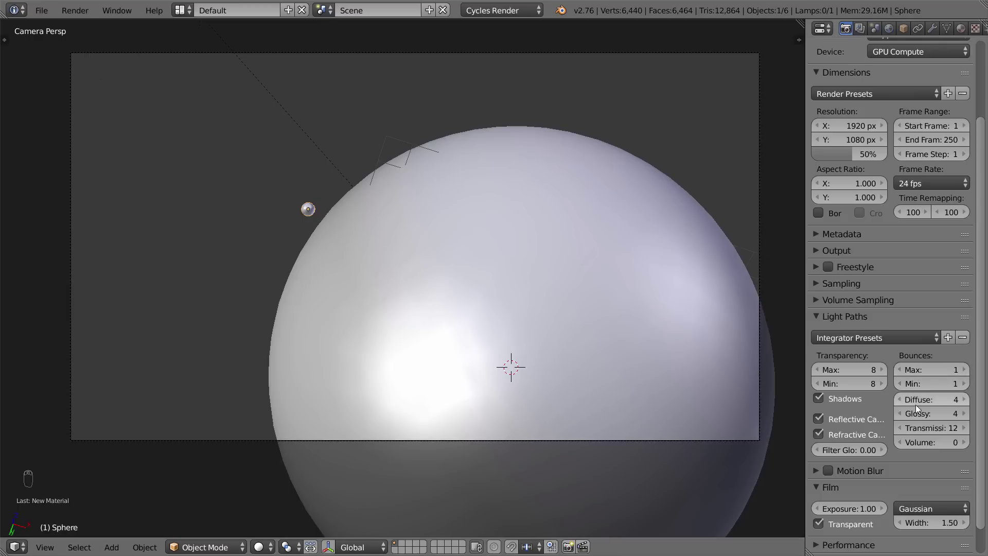
click(840, 318)
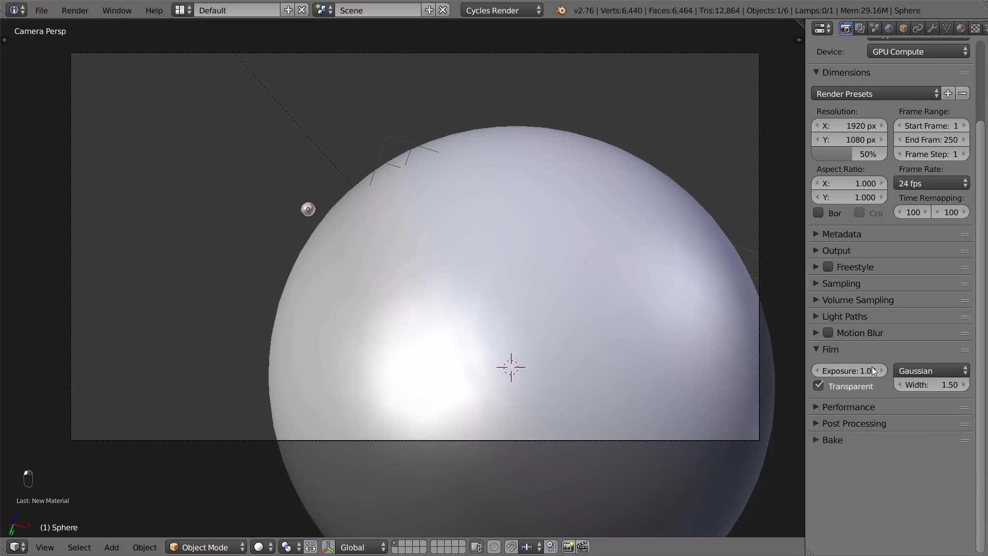
click(833, 349)
click(819, 334)
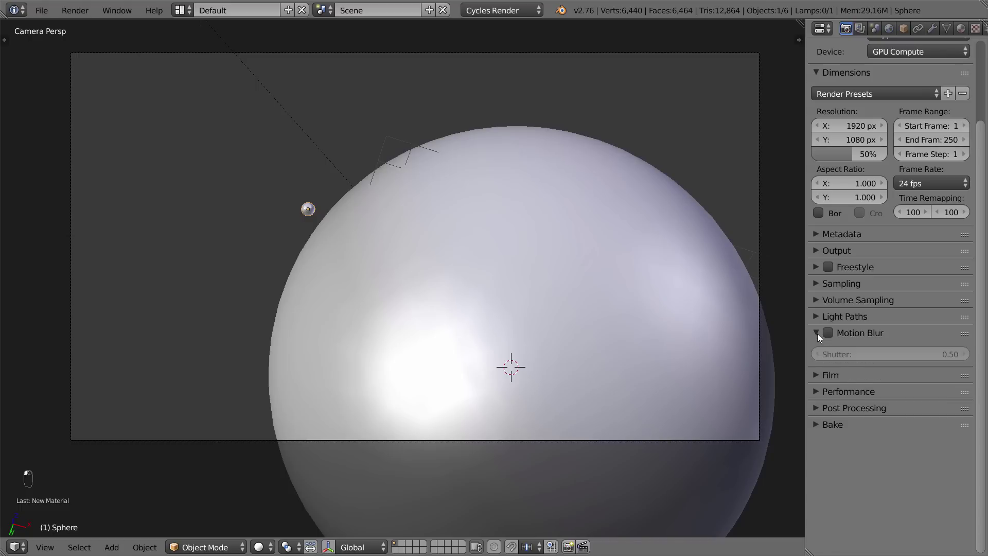
click(817, 333)
click(844, 318)
click(847, 315)
click(851, 305)
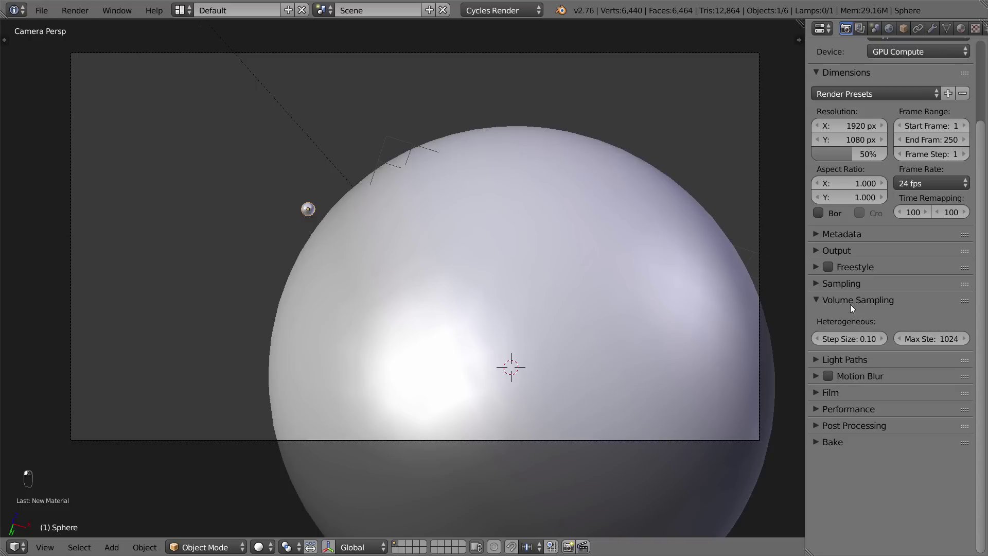
click(851, 304)
Set the render tile size to 256 by 256 in the performance settings
click(847, 365)
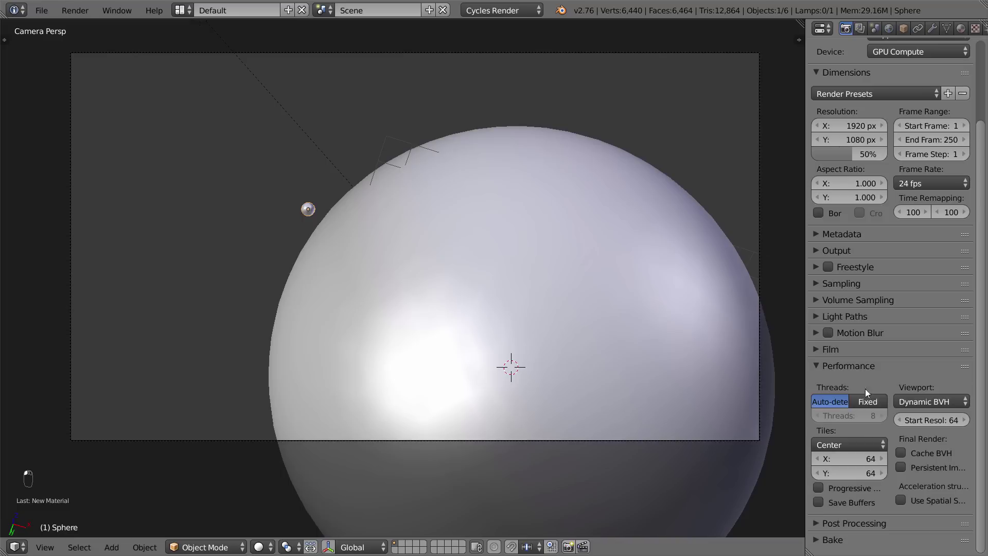
click(857, 453)
text(256)
key(Tab)
text(256)
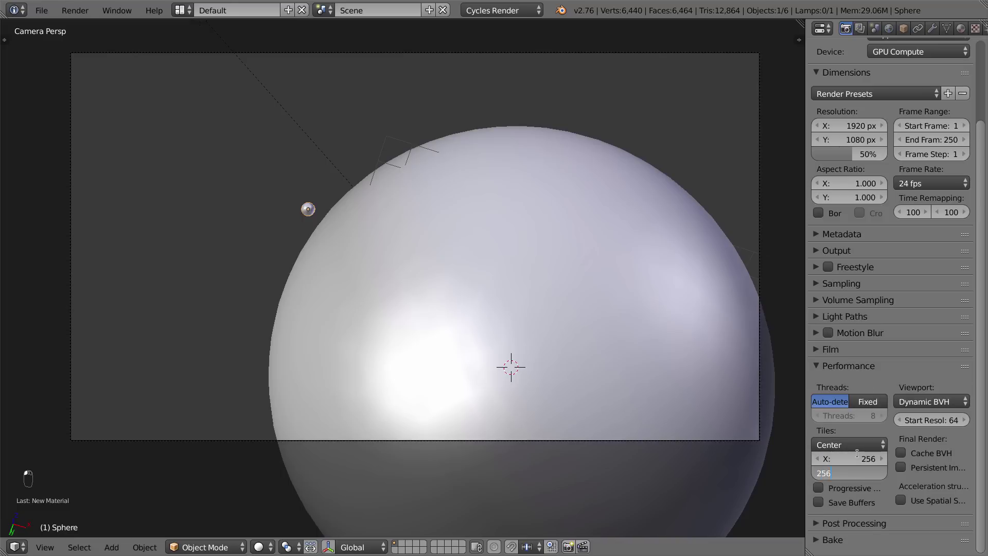
key(Return)
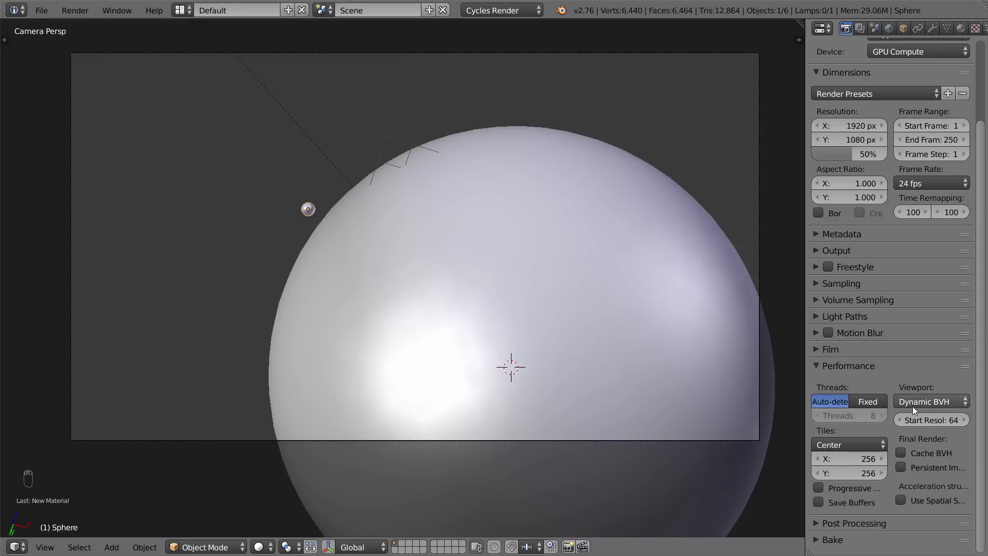
click(856, 365)
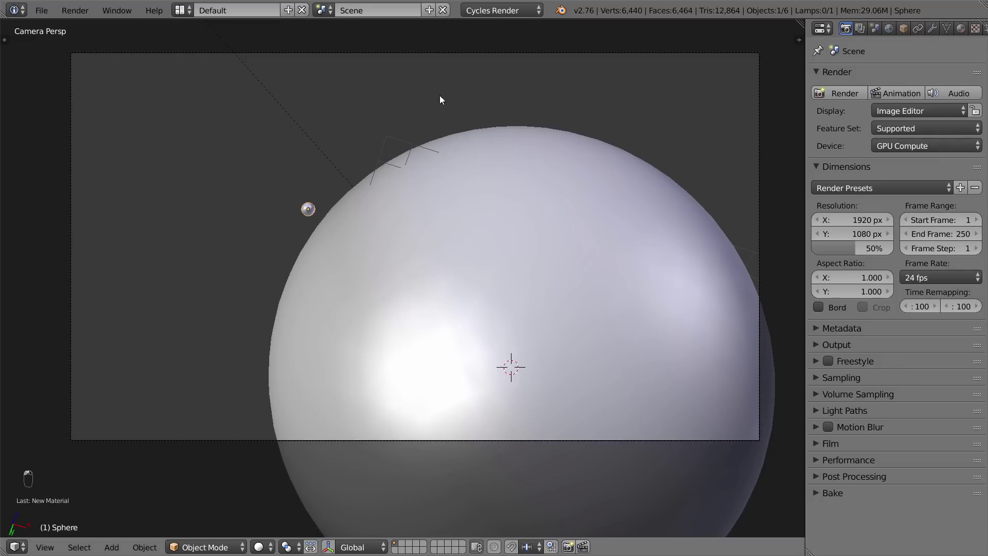
Save the scene in the Earth Cycles folder under the file name tutorial
key(ctrl+s)
click(375, 64)
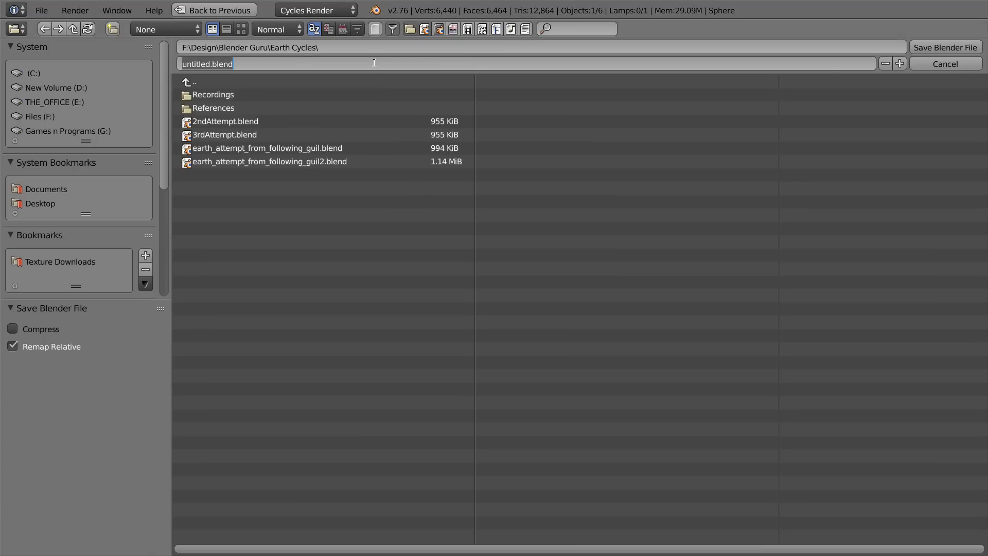
text(tutorial)
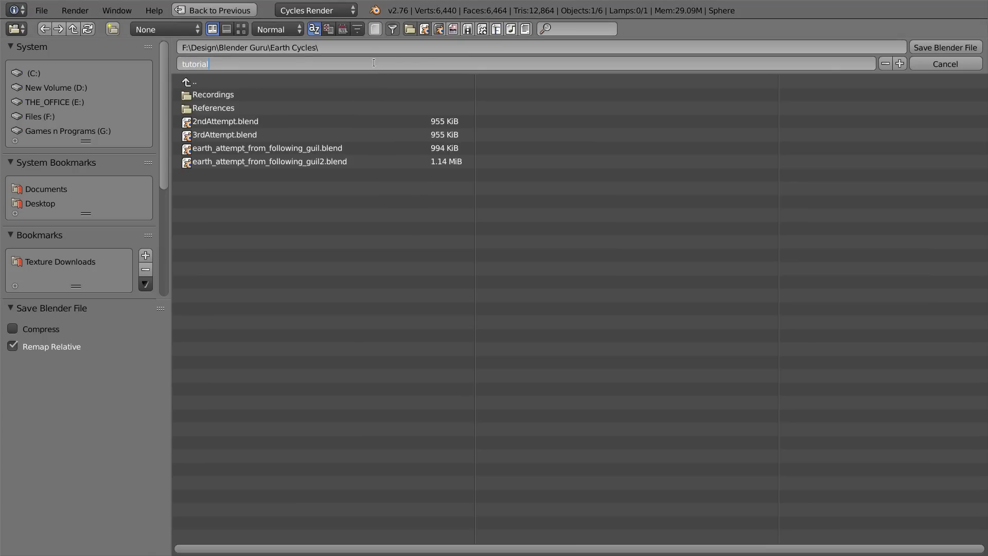
key(Return)
key(Return)
click(842, 95)
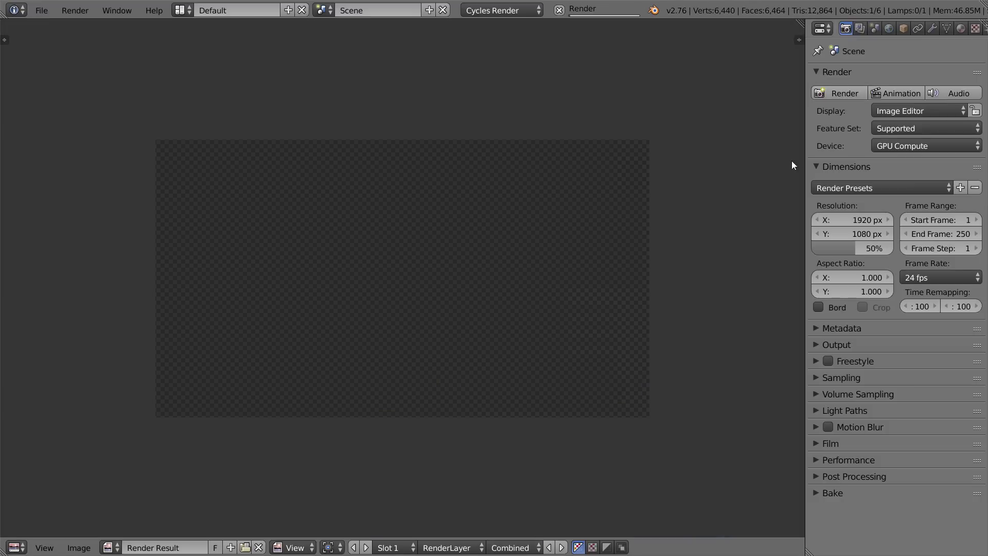
scroll(718, 247, up, 1)
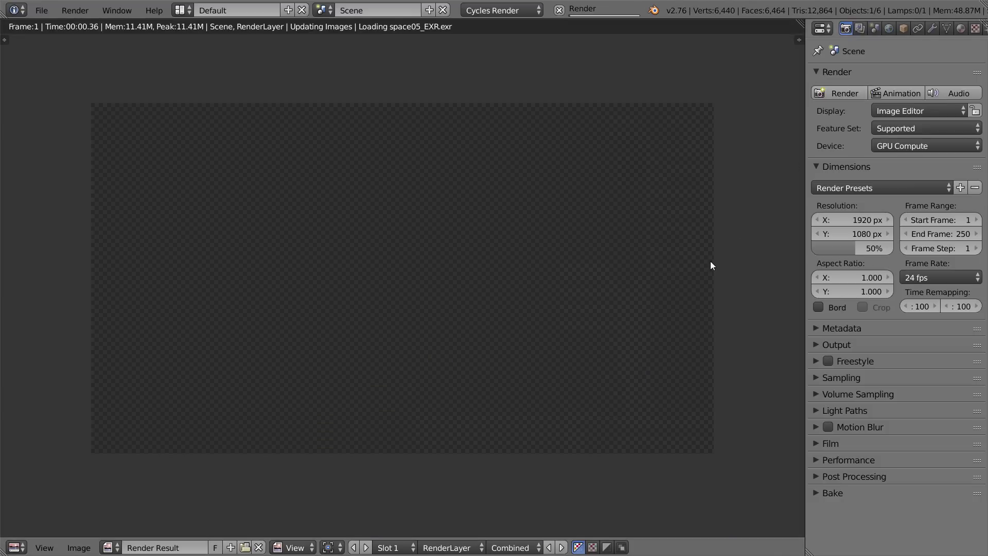
key(Escape)
Set the render resolution scale to 80%
click(844, 240)
text(80)
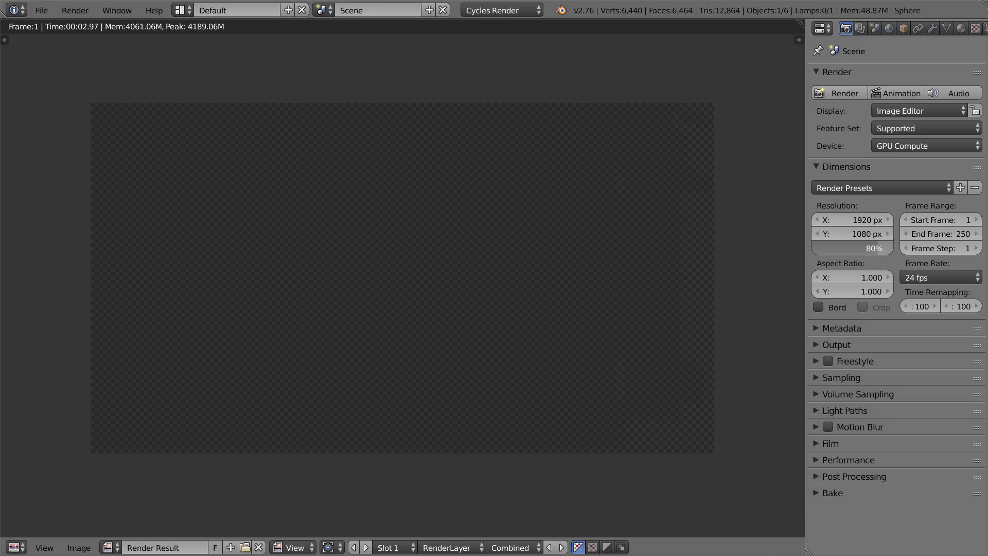
Render the Earth scene, inspect the finished image, and return to the camera view
key(Return)
click(847, 95)
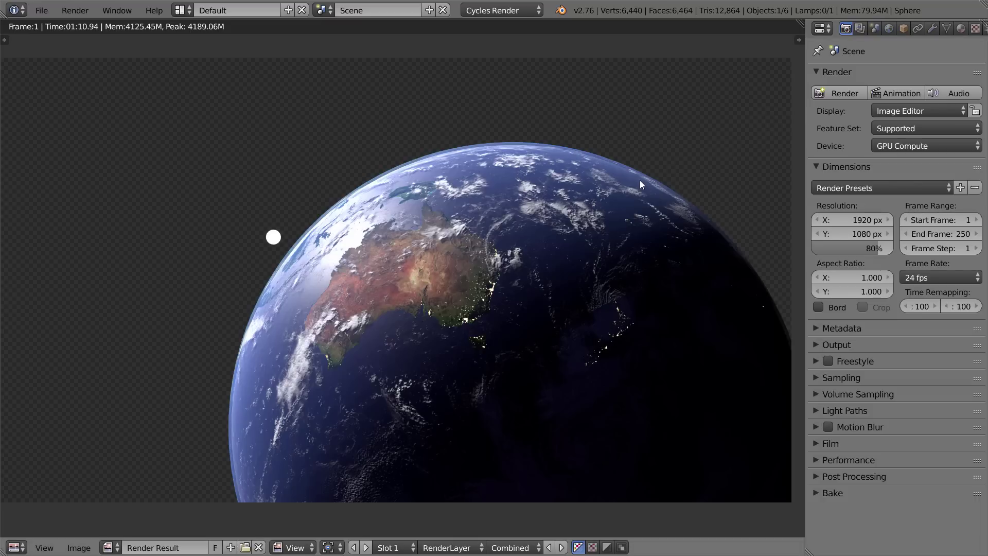
scroll(510, 240, down, 1)
scroll(501, 233, up, 1)
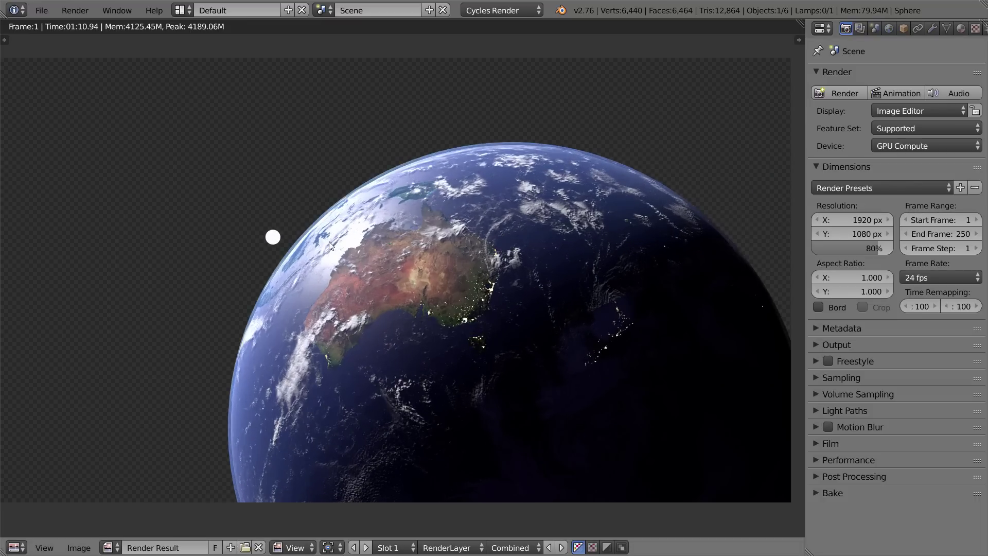
key(Escape)
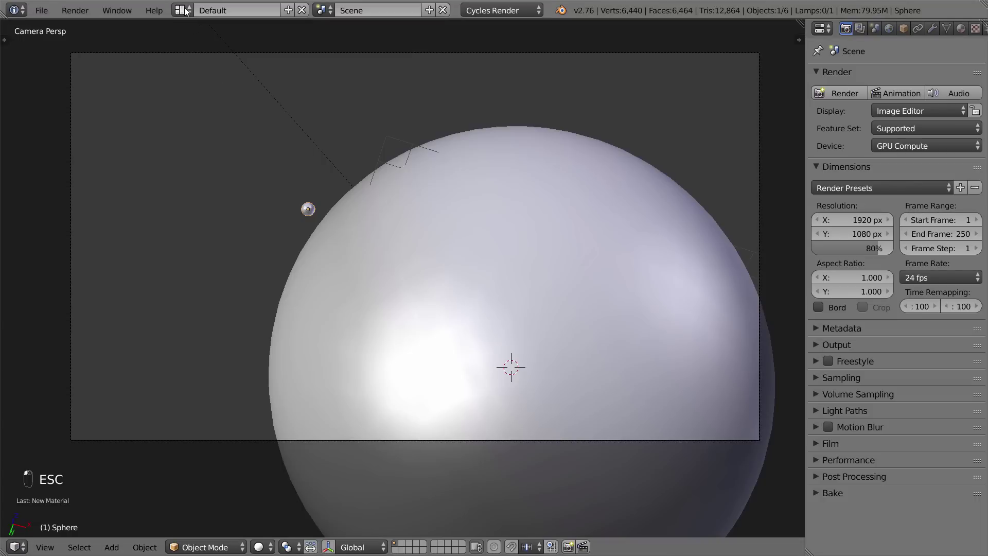
Switch to the Compositing screen layout and merge the 3D view area into the image editor
click(183, 10)
click(197, 58)
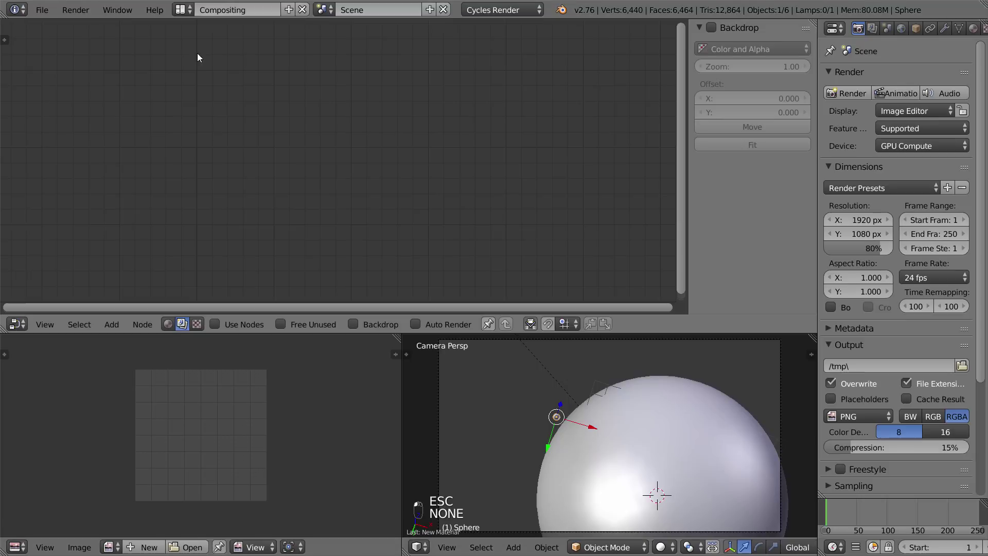
drag(399, 338, 439, 343)
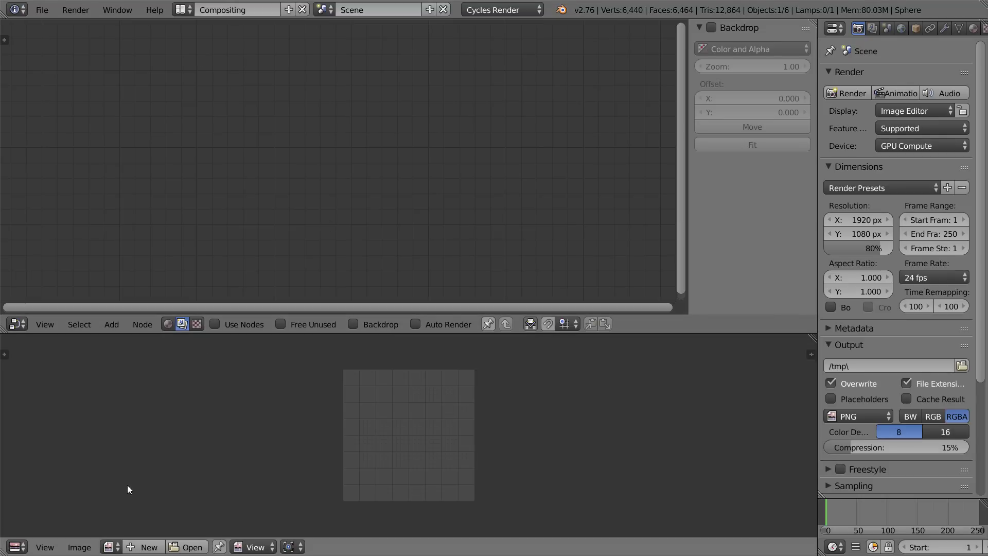
Load the Render Result into the image editor, and expand the node editor to nearly full height with its properties sidebar hidden
click(111, 547)
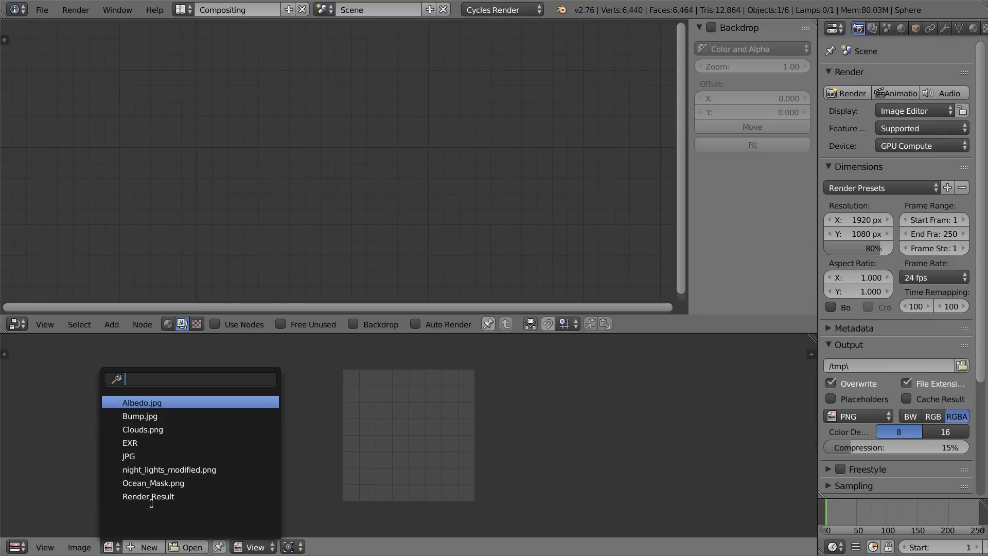
click(220, 494)
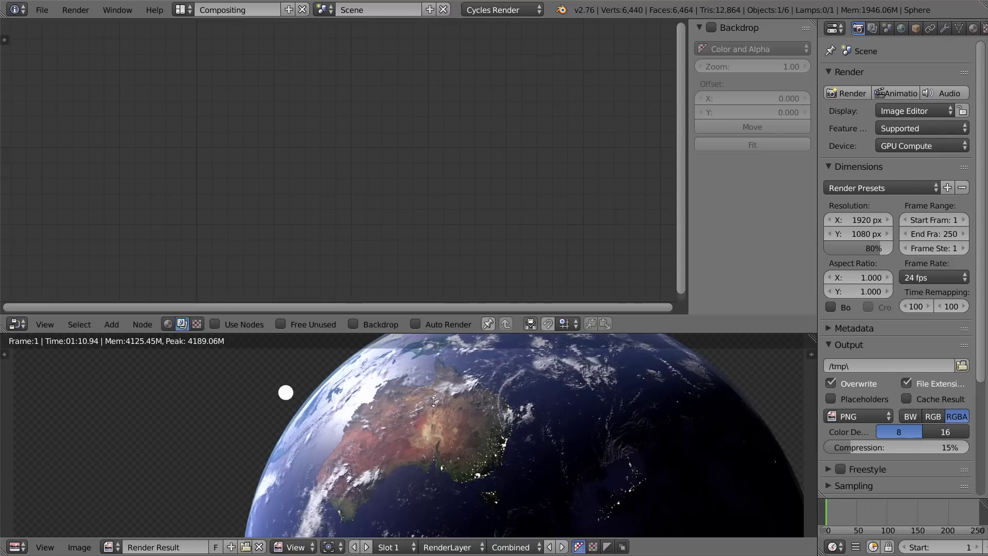
drag(425, 333, 457, 539)
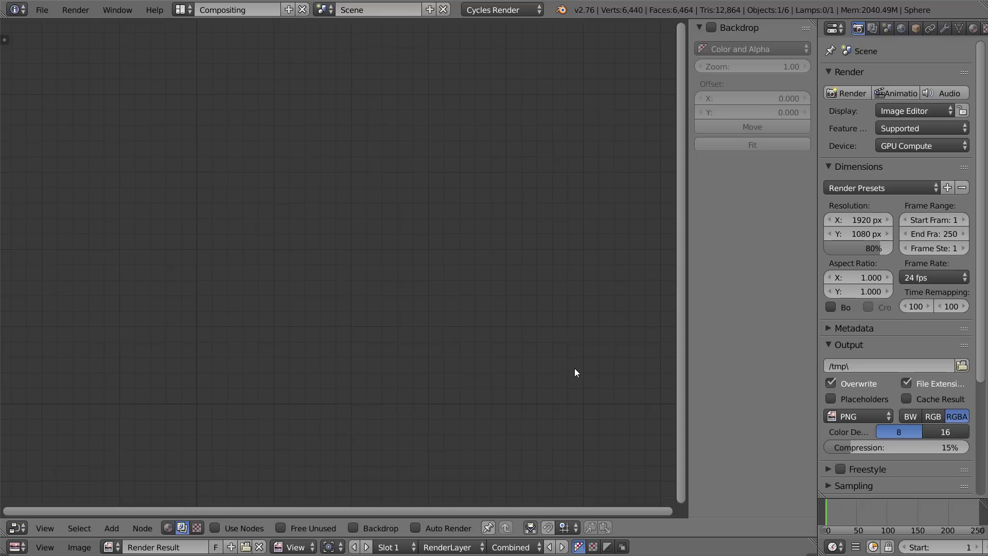
key(n)
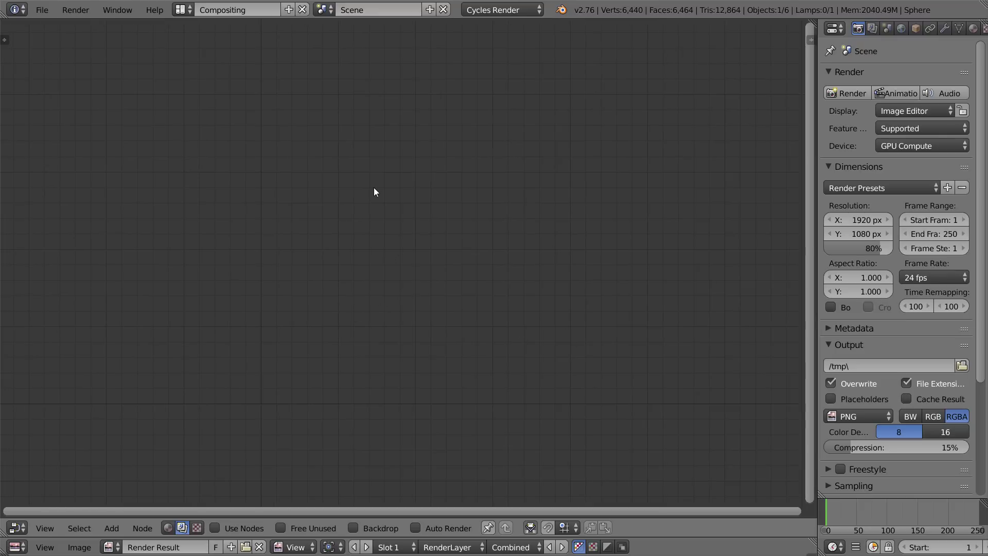
Enable compositing nodes with the backdrop, and preview the Render Layers image through a Viewer node
click(222, 525)
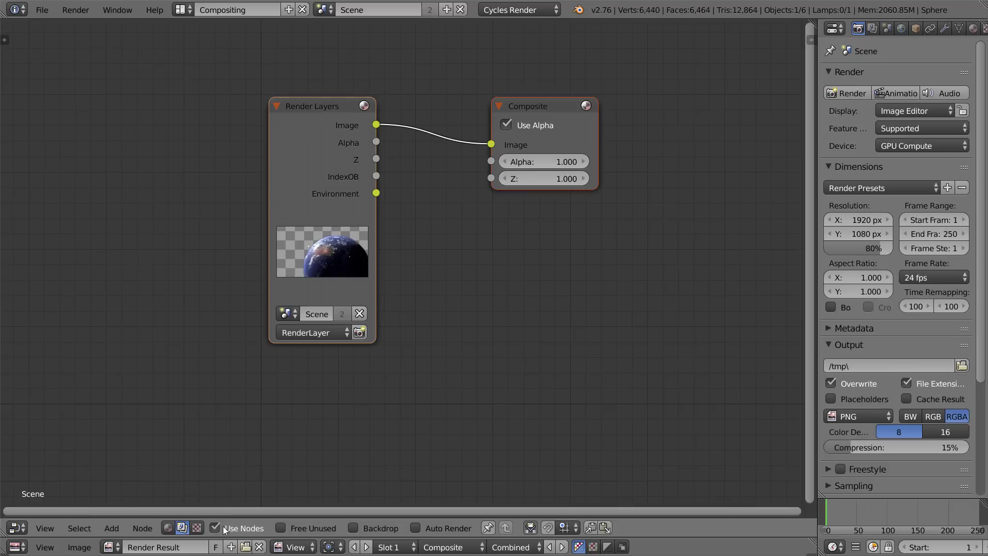
click(390, 529)
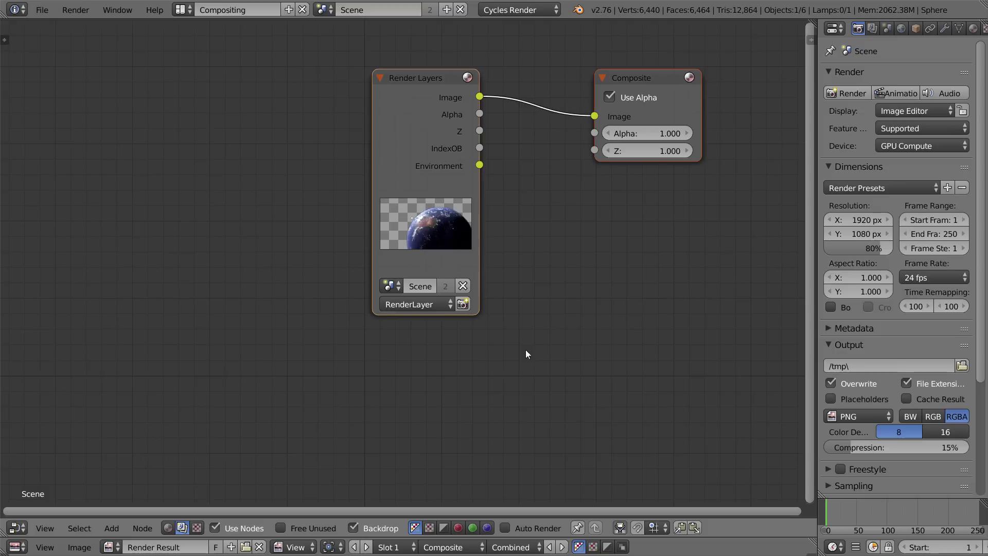
middle_drag(515, 240, 564, 231)
ctrl+shift+click(493, 182)
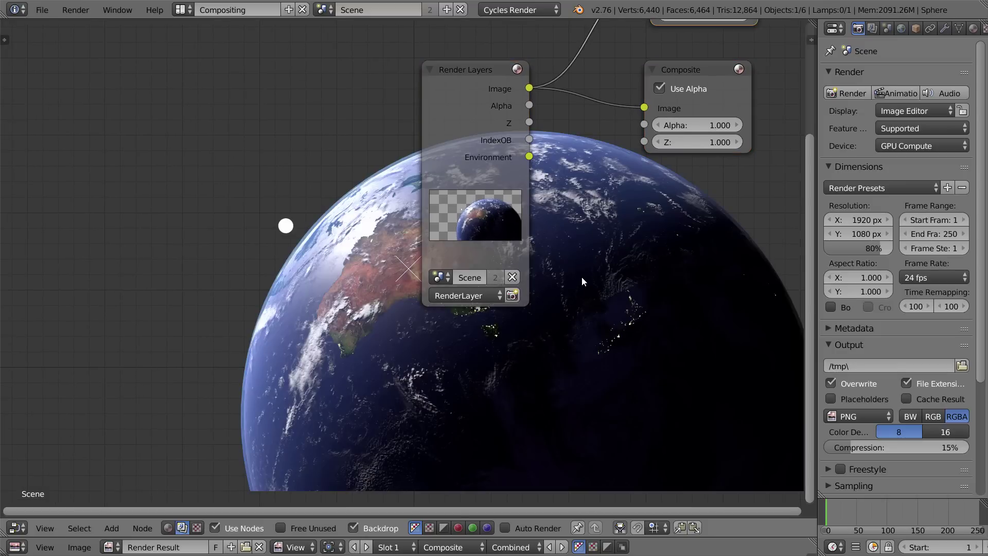
Move the Render Layers node well away from the Composite and Viewer nodes to make room for new nodes
scroll(581, 276, down, 2)
drag(461, 164, 151, 176)
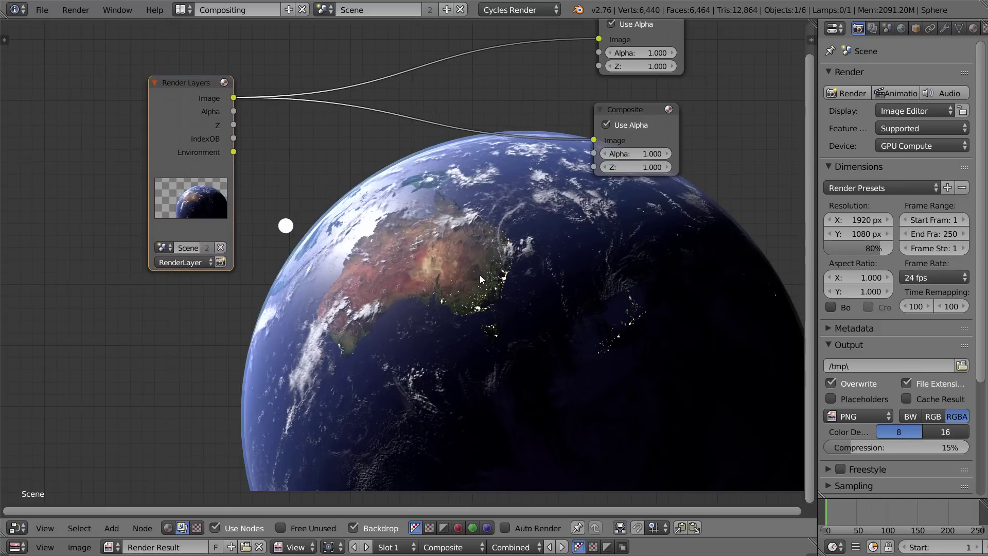
middle_drag(357, 269, 413, 269)
scroll(340, 229, down, 1)
middle_drag(276, 203, 270, 189)
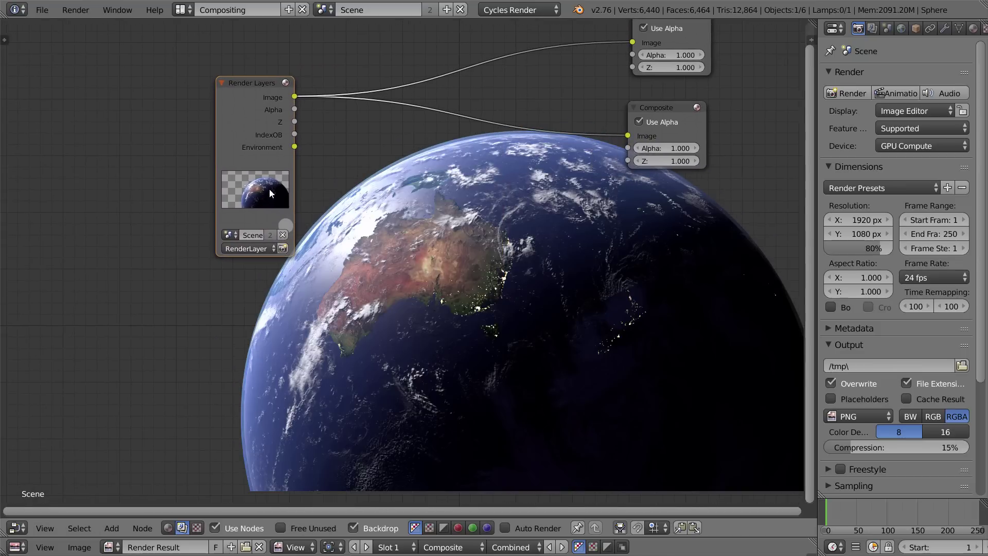
drag(227, 181, 108, 173)
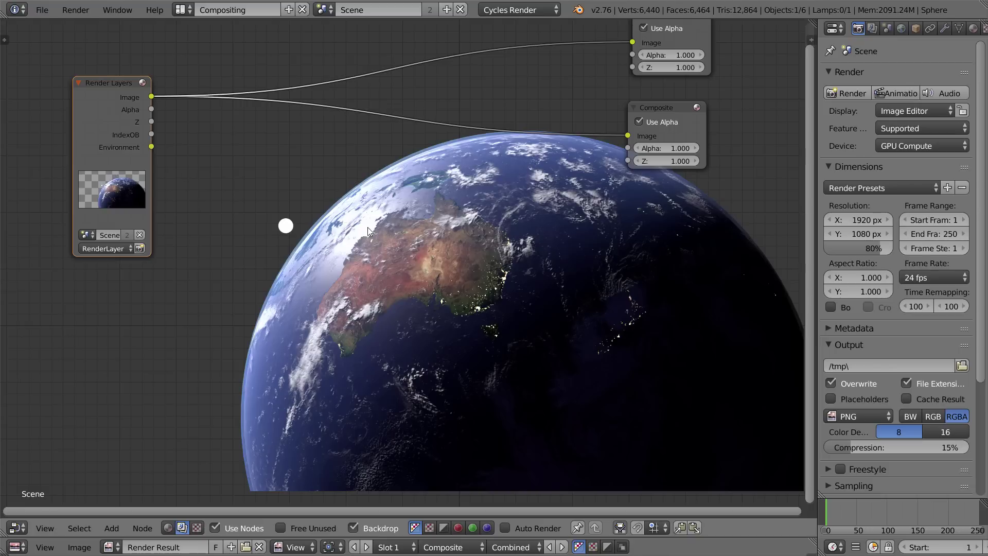
Switch to the finished file 3rdAttempt.blend and examine its compositing node tree and the composited Earth image
key(alt+Tab)
click(742, 287)
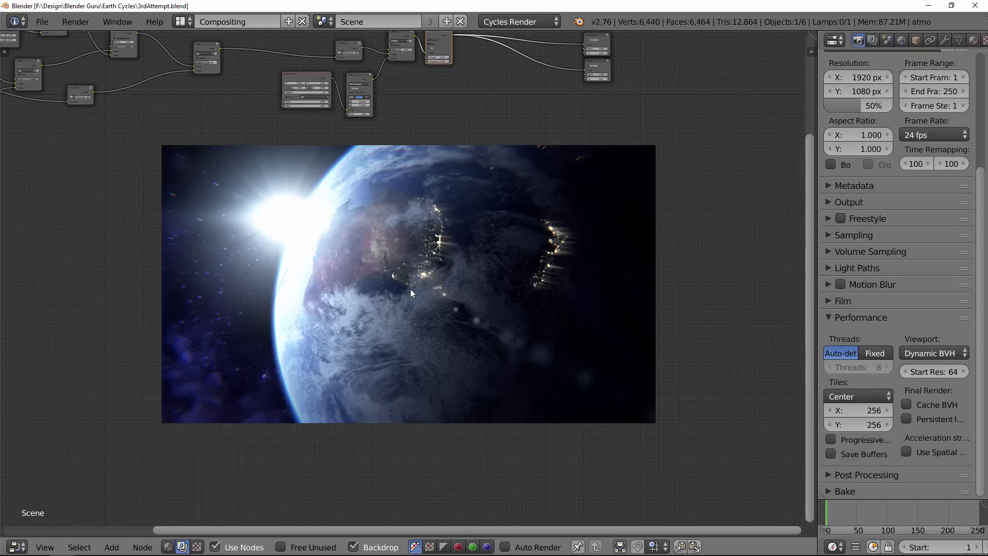
middle_drag(449, 183, 689, 276)
scroll(182, 156, down, 1)
scroll(264, 205, up, 5)
middle_drag(182, 156, 134, 150)
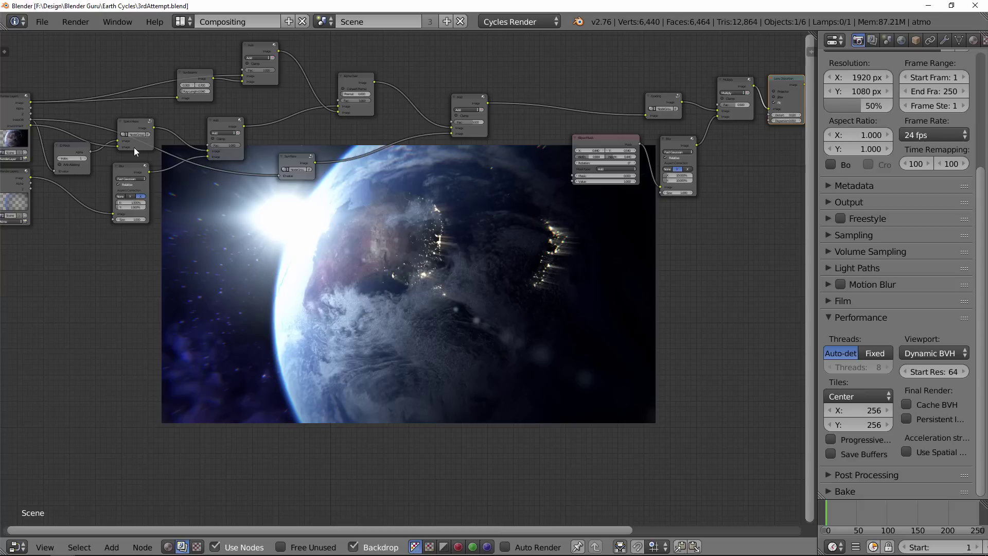
middle_drag(715, 146, 698, 143)
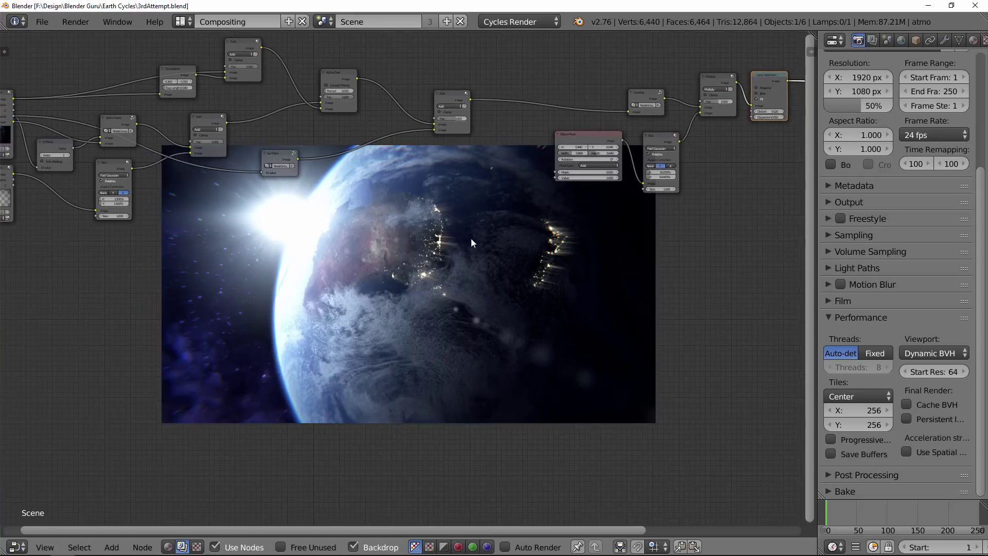
scroll(222, 248, up, 1)
middle_drag(222, 248, 246, 140)
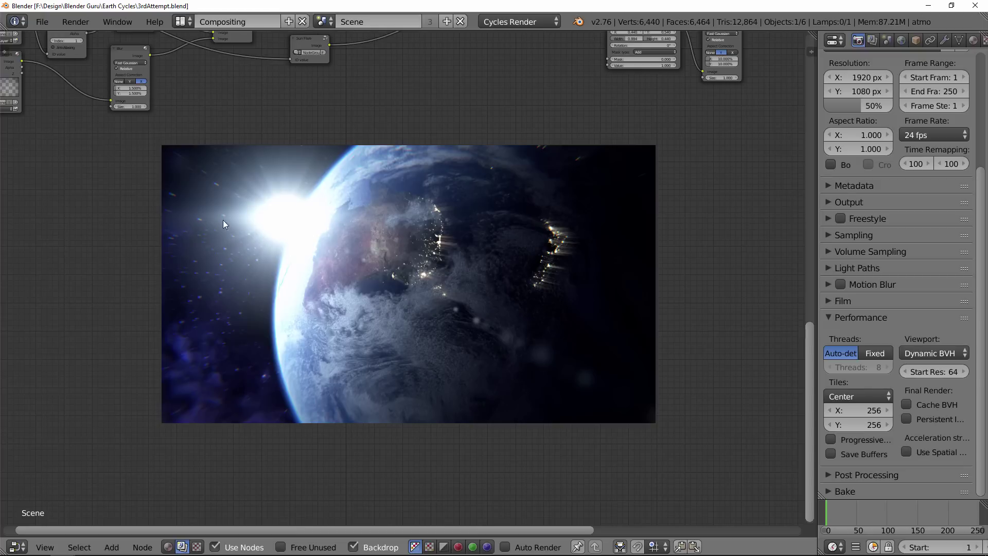
Examine the reference file's whole node tree, including the Ellipse Mask and Lens Distortion nodes, and return to the tutorial scene
key(Home)
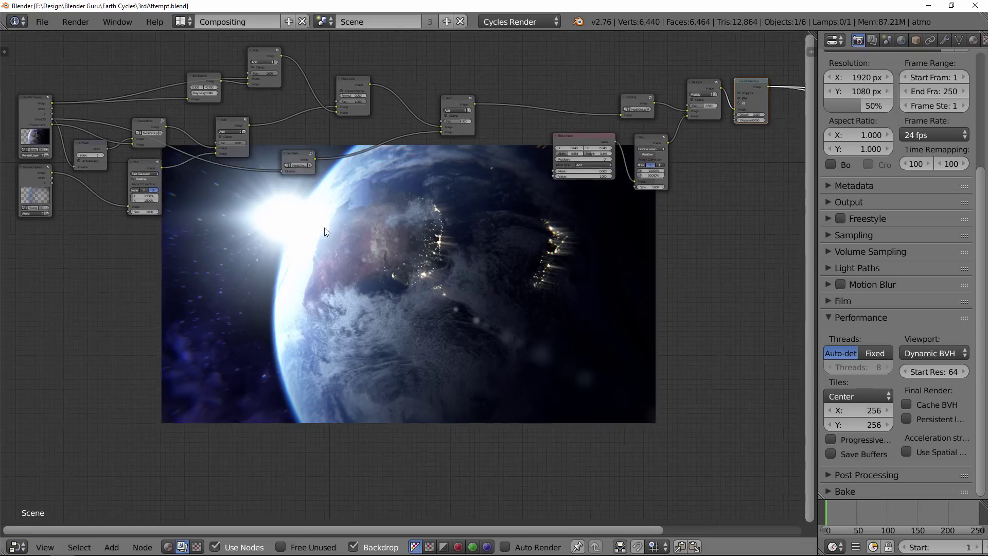
middle_drag(442, 127, 317, 111)
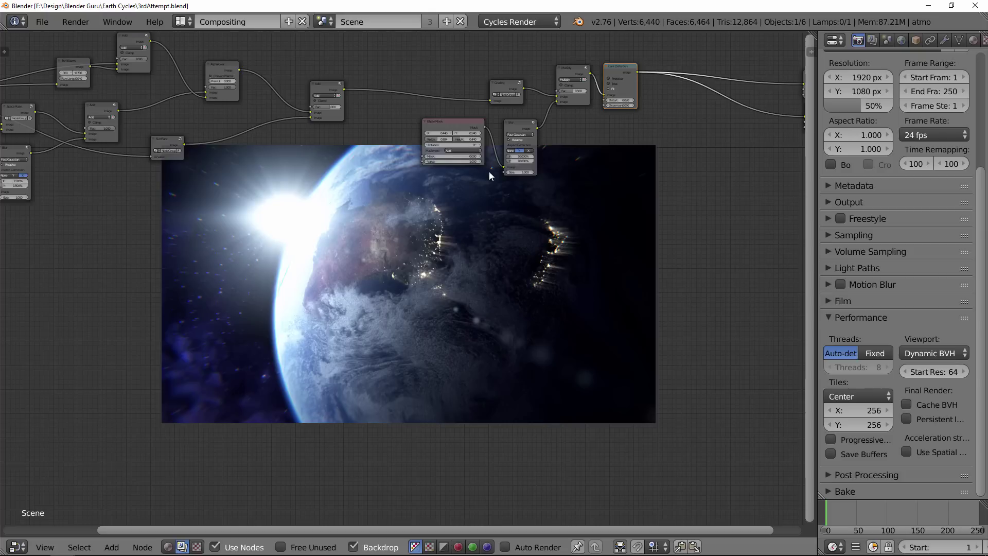
click(449, 128)
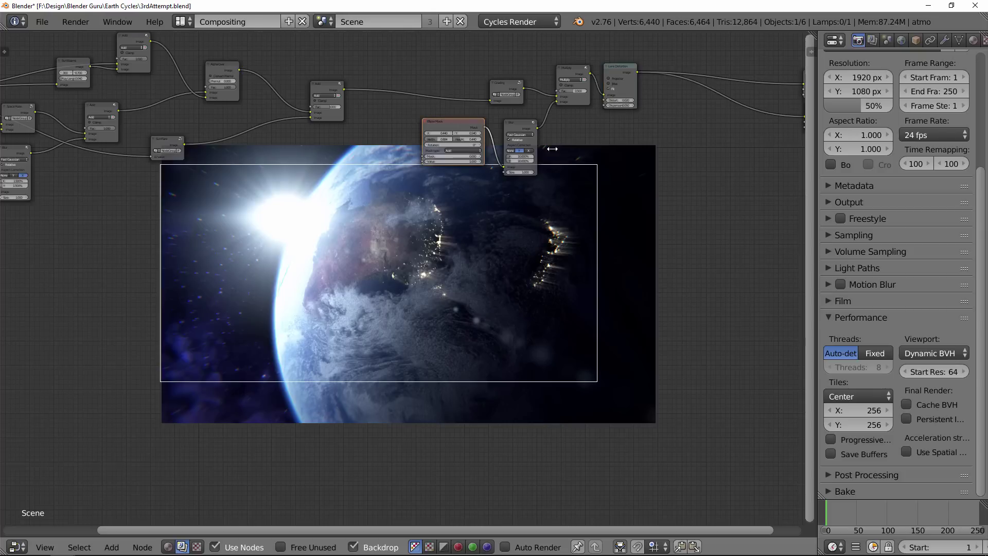
middle_drag(609, 154, 457, 181)
scroll(450, 89, up, 2)
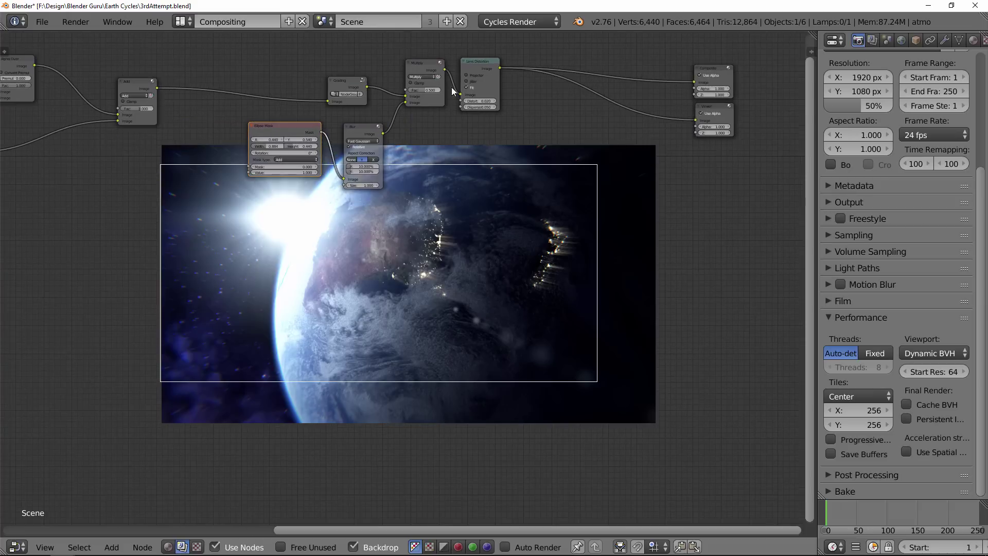
click(481, 65)
middle_drag(285, 244, 386, 181)
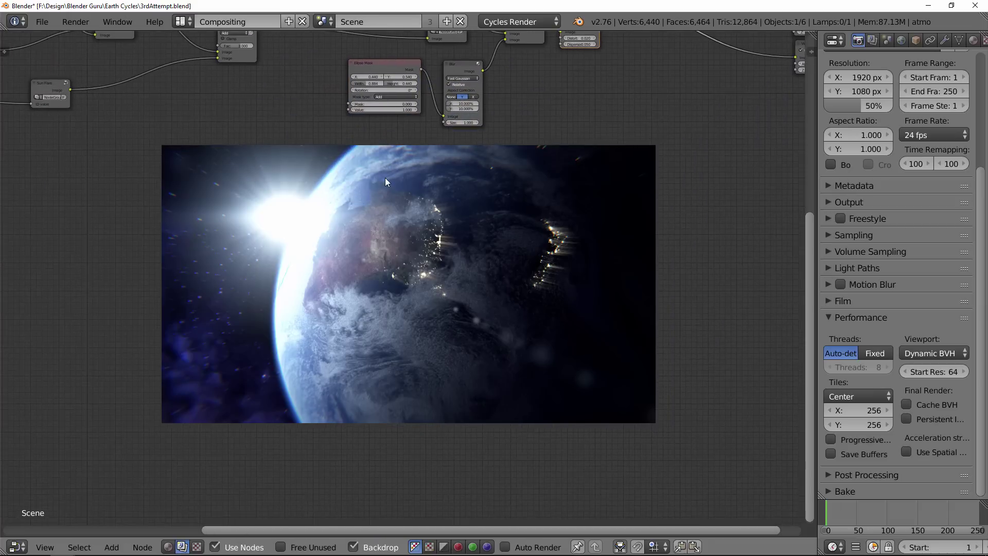
key(alt+Tab)
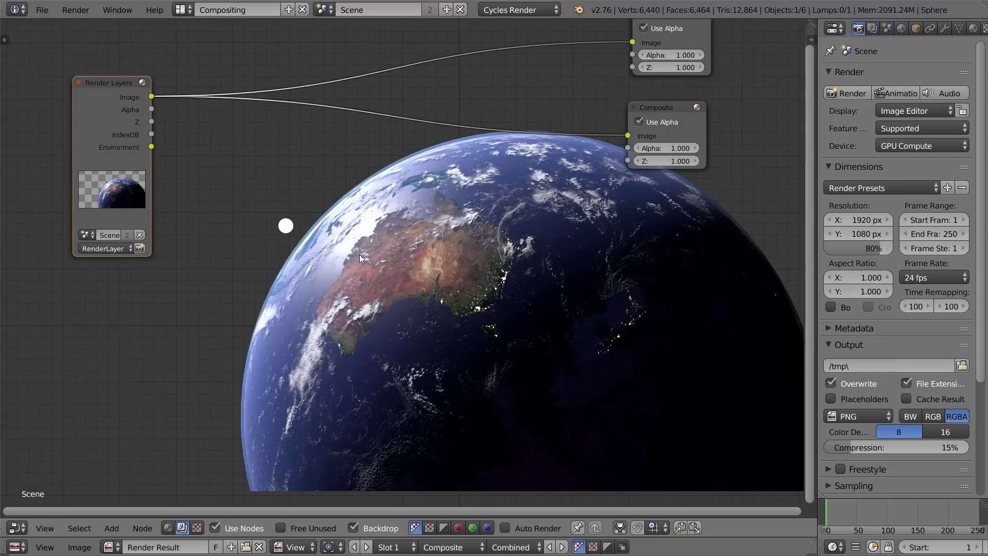
Add an ID Mask node beside Render Layers and connect the IndexOB output to its ID value input
middle_drag(359, 254, 455, 168)
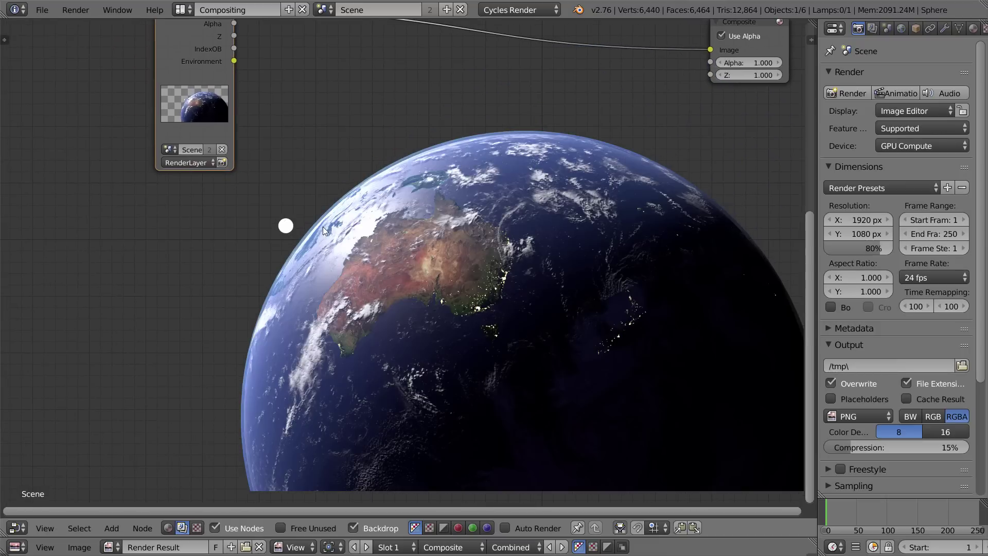
scroll(310, 230, down, 3)
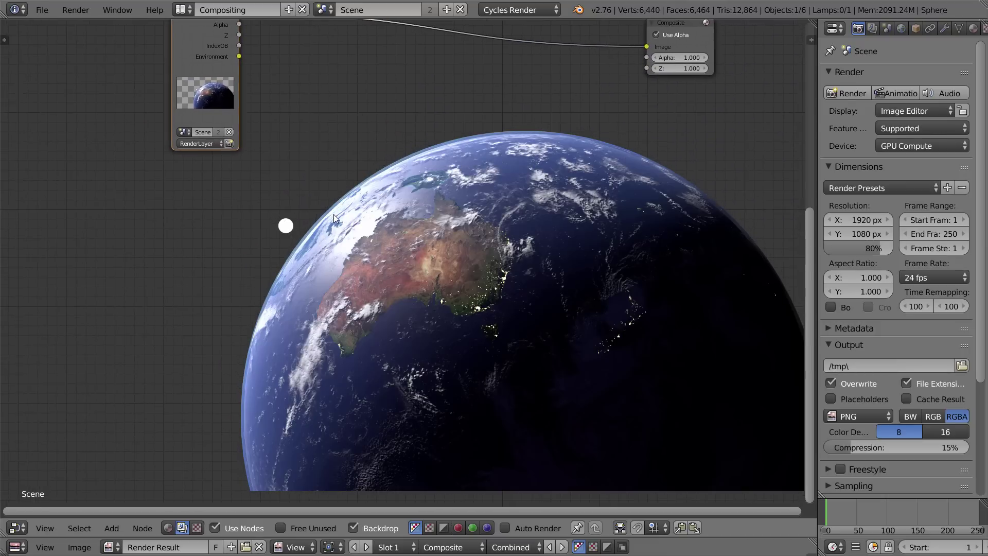
middle_drag(333, 215, 315, 212)
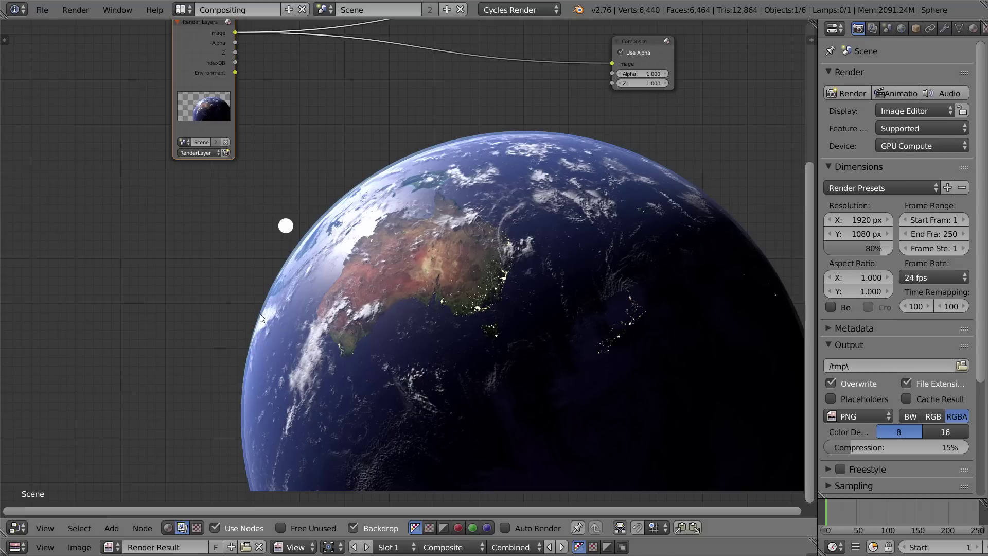
middle_drag(250, 252, 237, 182)
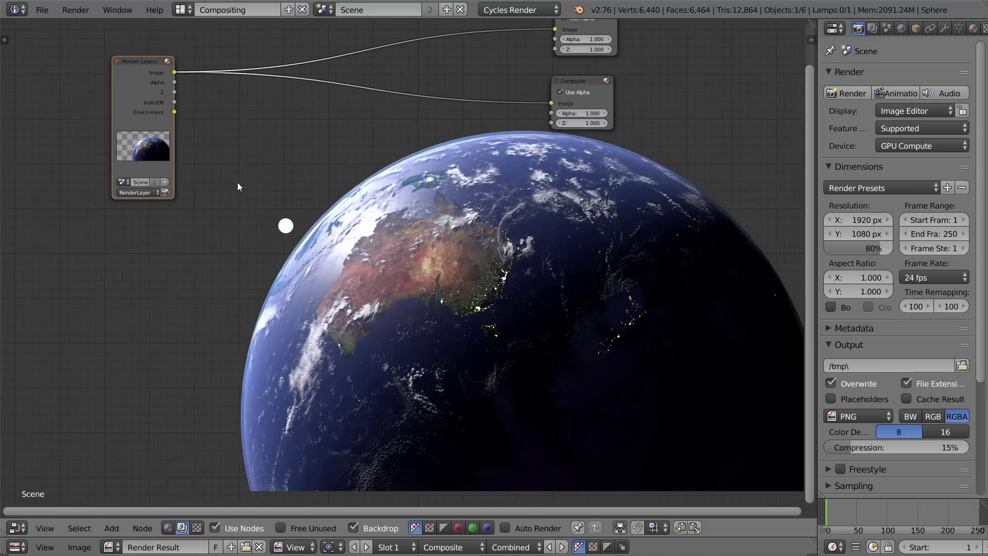
key(shift+a)
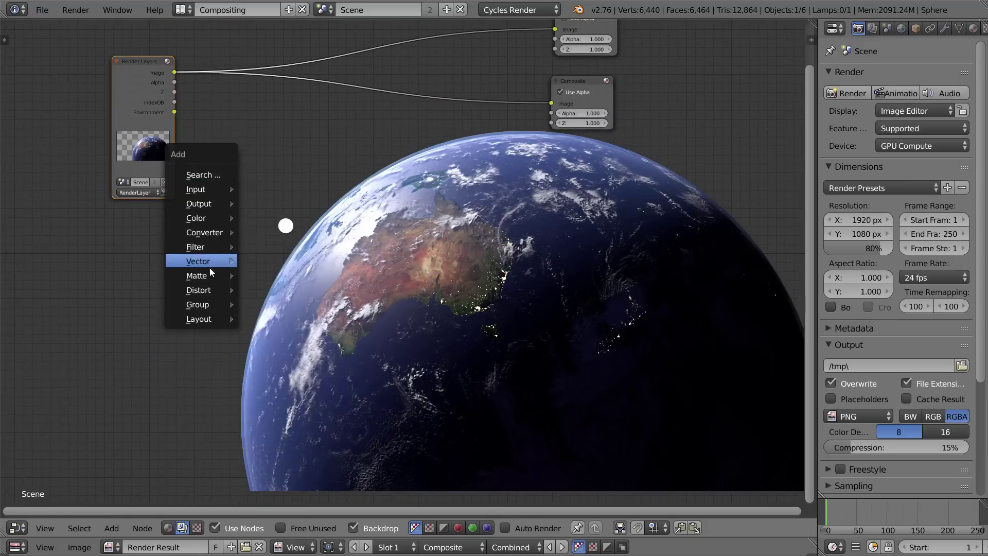
mouse_move(210, 264)
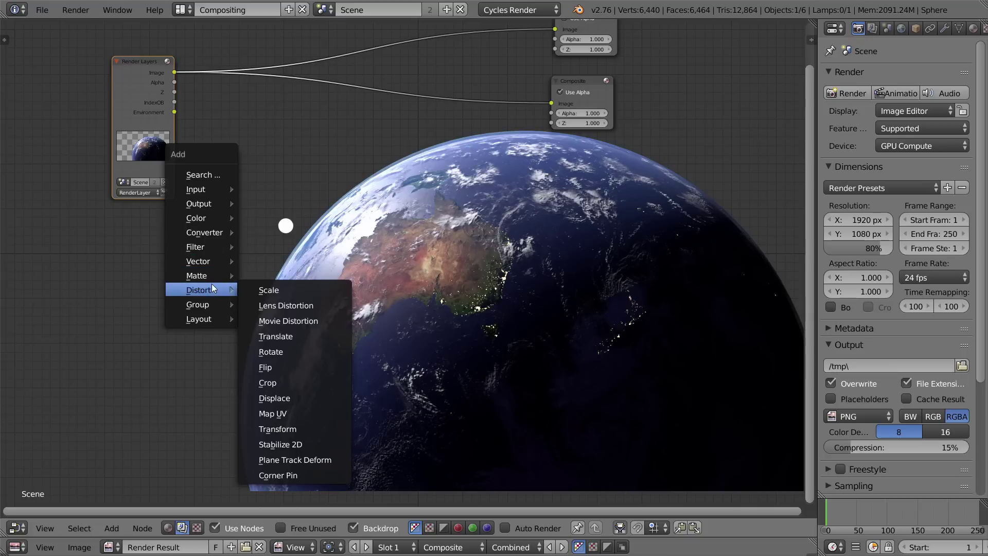
mouse_move(211, 233)
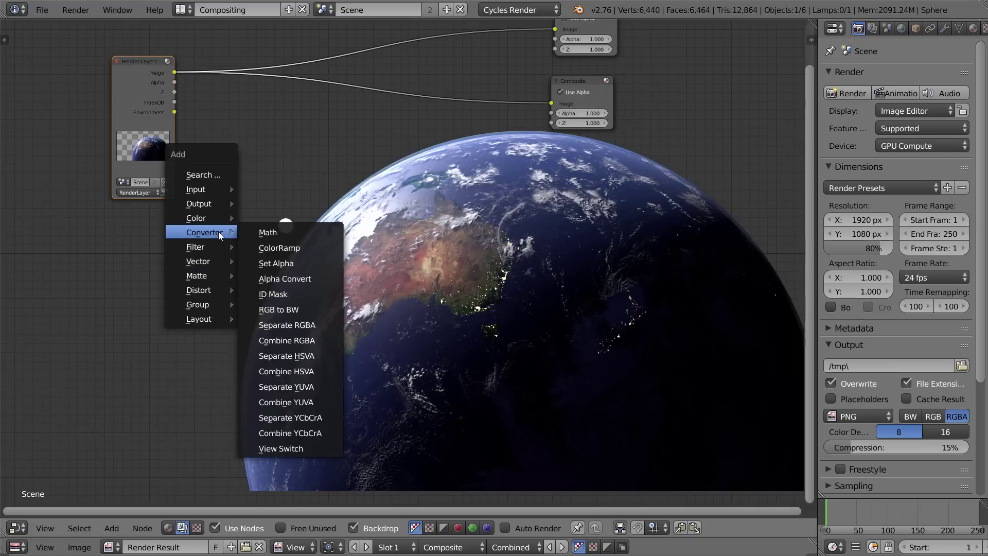
click(292, 293)
click(215, 97)
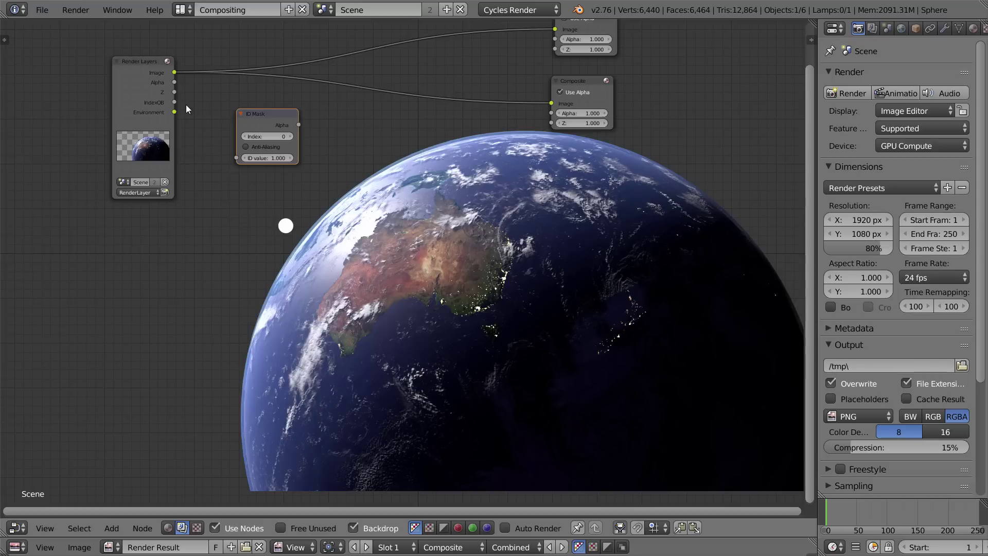
drag(173, 102, 204, 69)
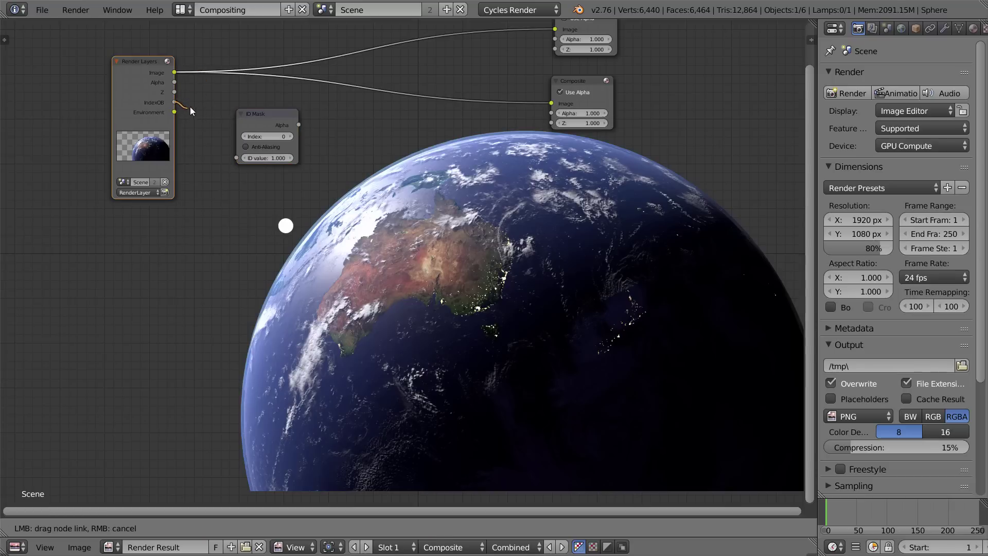
drag(222, 140, 234, 156)
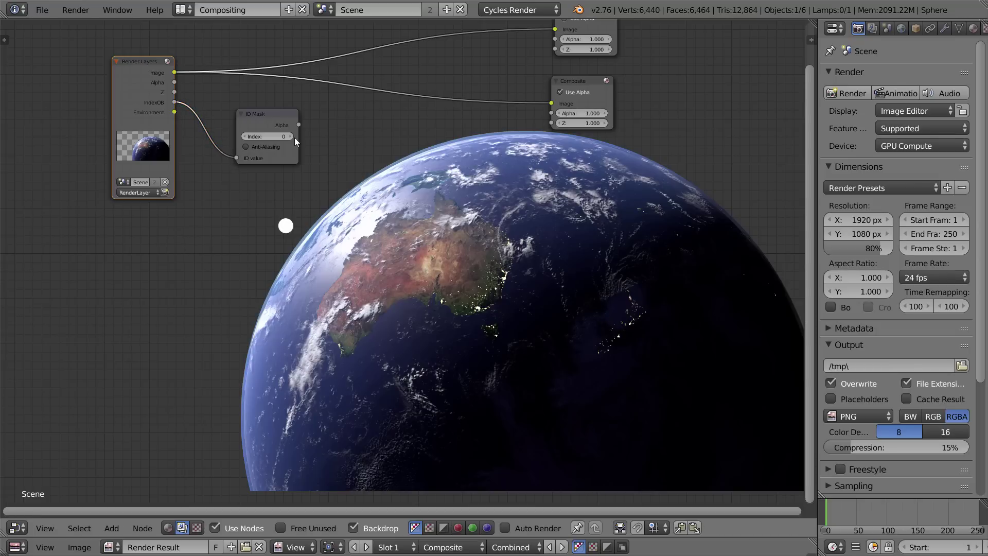
Set the ID Mask node's index to 1 and preview its alpha output on the backdrop
scroll(293, 163, up, 3)
click(251, 137)
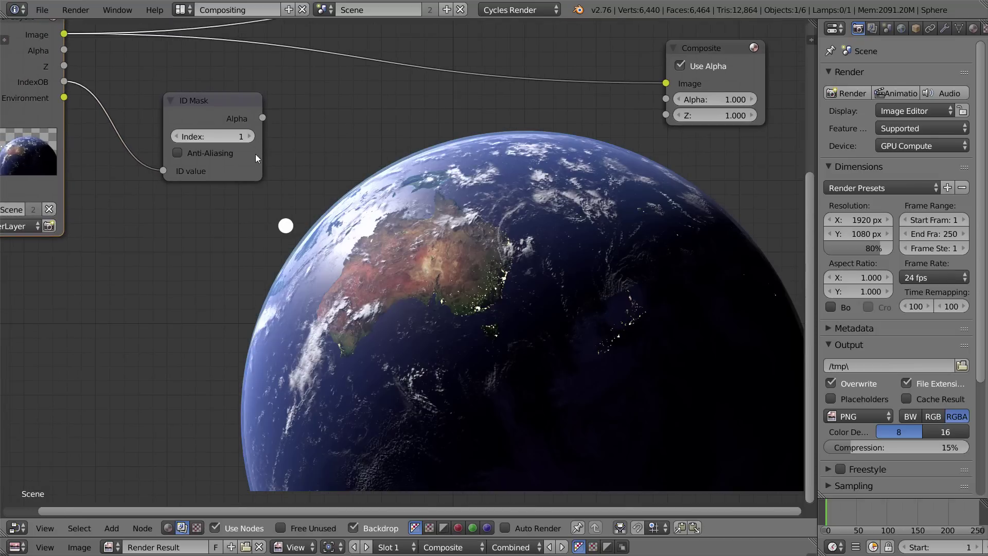
ctrl+shift+click(235, 106)
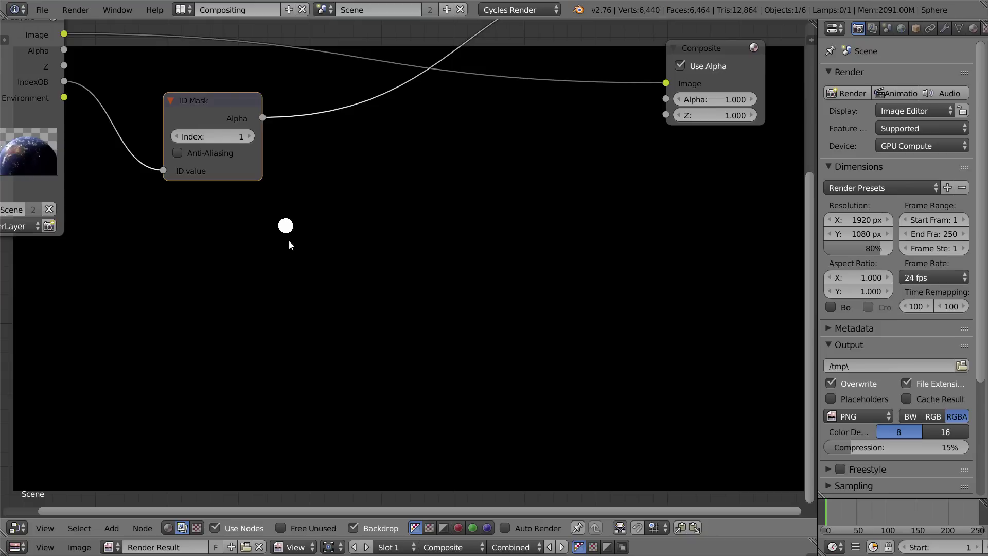
middle_drag(288, 240, 243, 213)
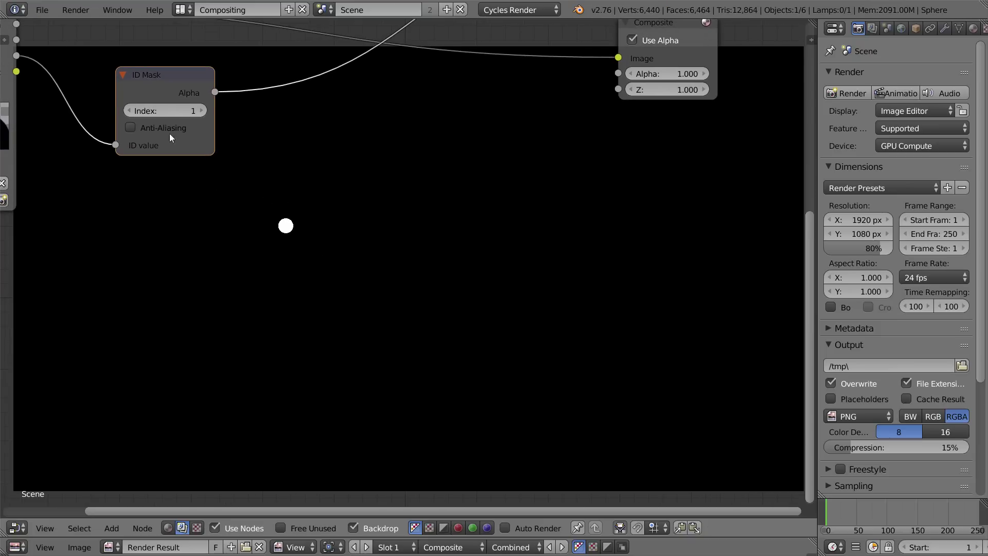
click(129, 111)
click(201, 111)
Insert a Blur node between the ID Mask and the Viewer and set its filter type to Fast Gaussian
middle_drag(235, 159, 231, 181)
key(shift+a)
mouse_move(237, 155)
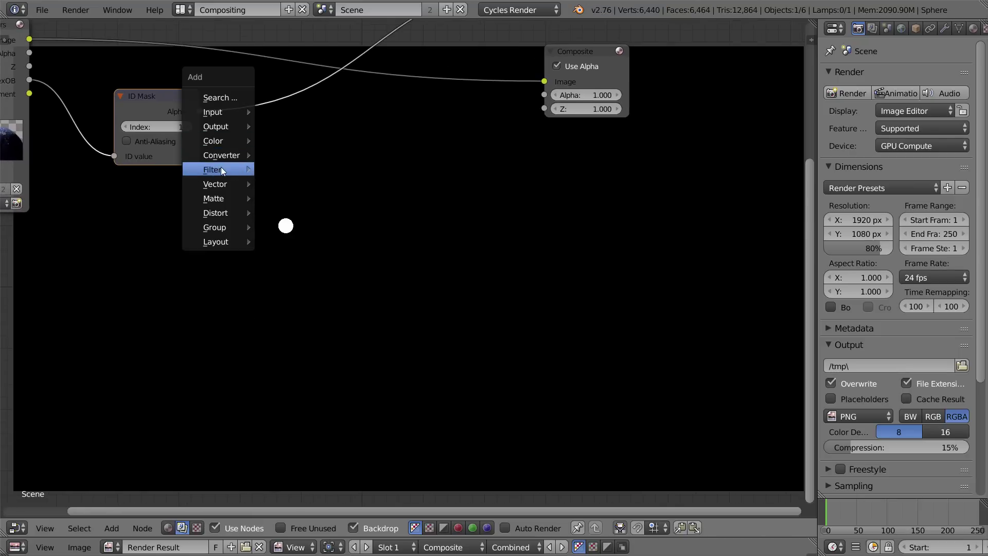
mouse_move(221, 170)
click(305, 164)
click(299, 138)
click(298, 138)
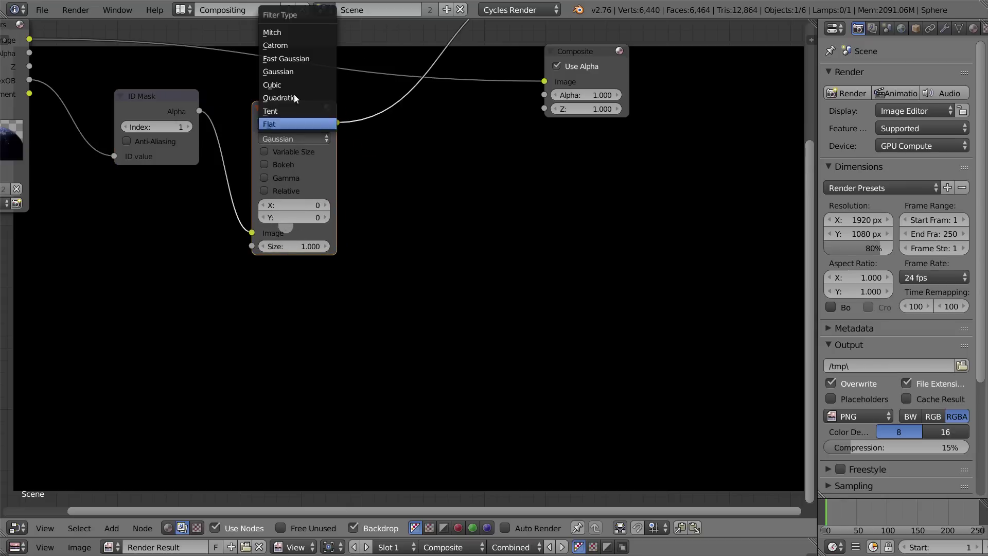
click(298, 62)
Make the Blur node relative with Y aspect correction and set its X and Y blur to 15%
middle_drag(386, 237, 280, 203)
scroll(280, 203, up, 1)
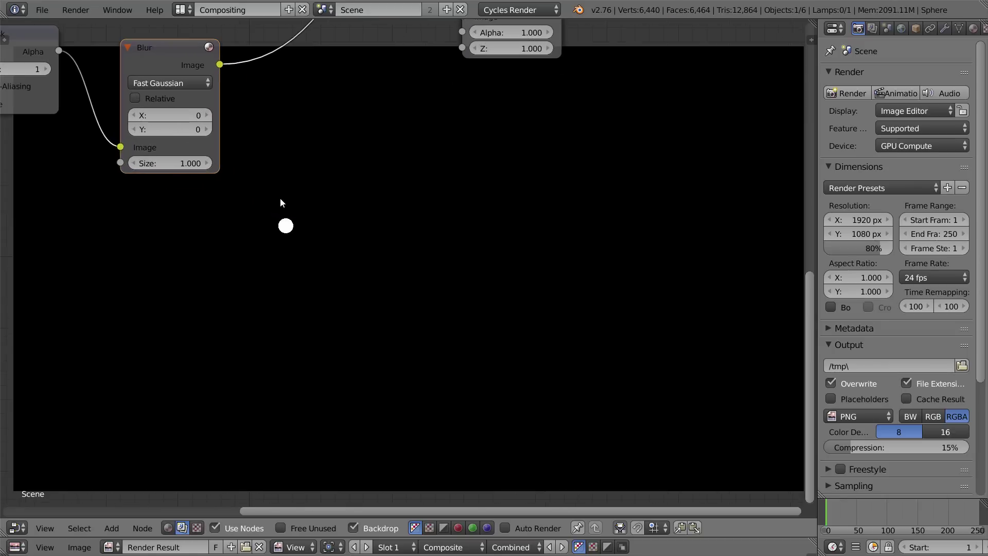
click(181, 102)
click(174, 132)
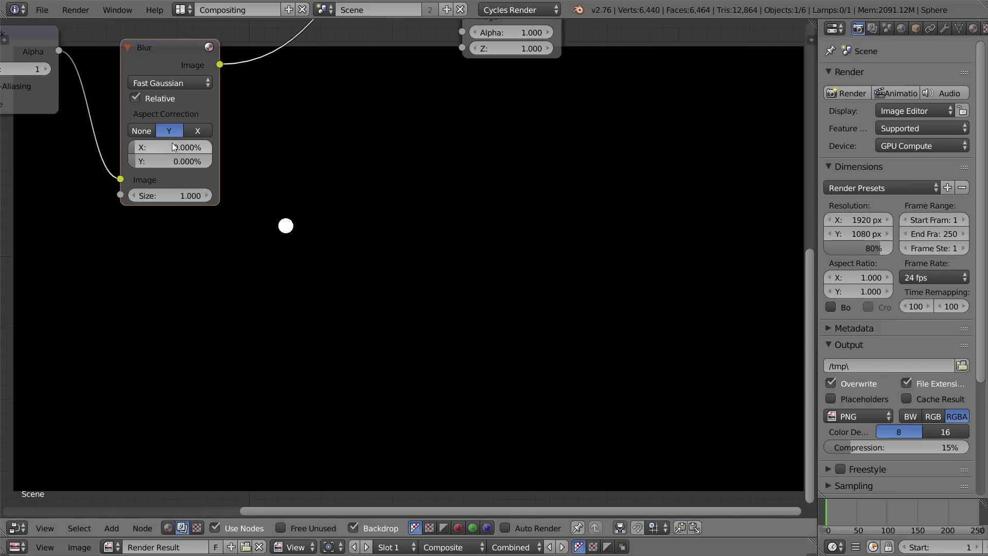
text(10)
key(Return)
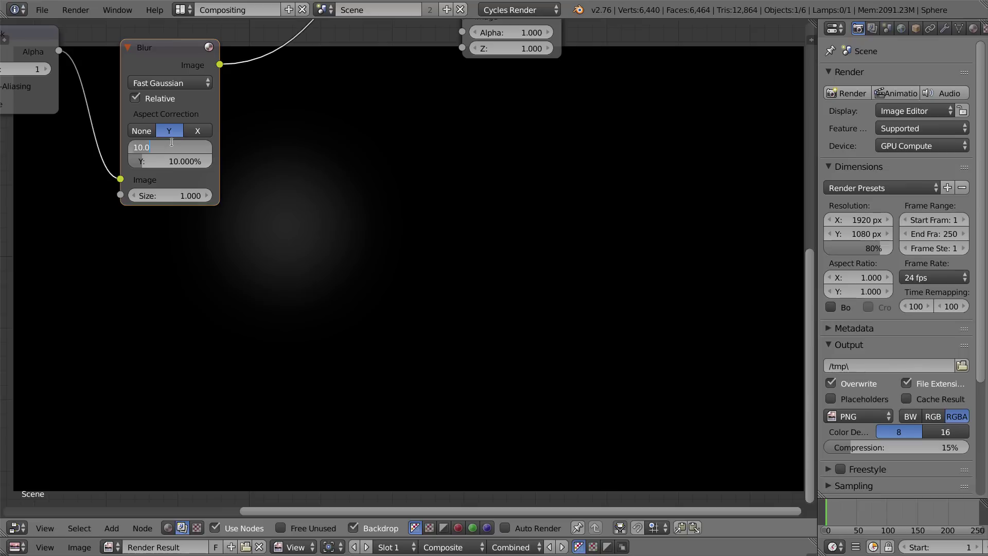
text(15)
key(Return)
Move the Blur node close beside the ID Mask node
middle_drag(315, 159, 445, 372)
scroll(371, 288, up, 3)
scroll(314, 249, down, 4)
middle_drag(347, 276, 409, 241)
drag(296, 147, 187, 135)
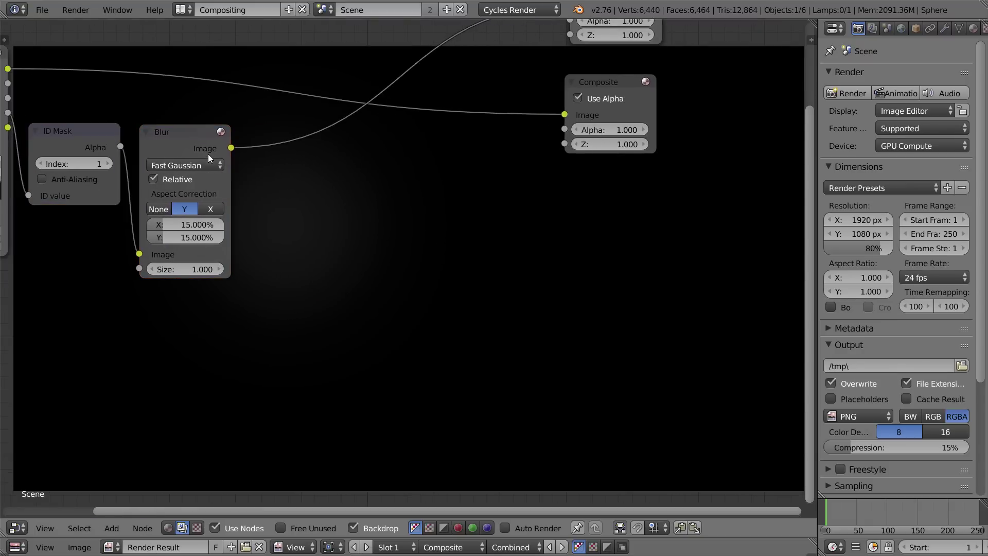
Insert a ColorRamp node on the link between the Blur node and the Viewer
scroll(355, 204, up, 1)
middle_drag(270, 202, 233, 147)
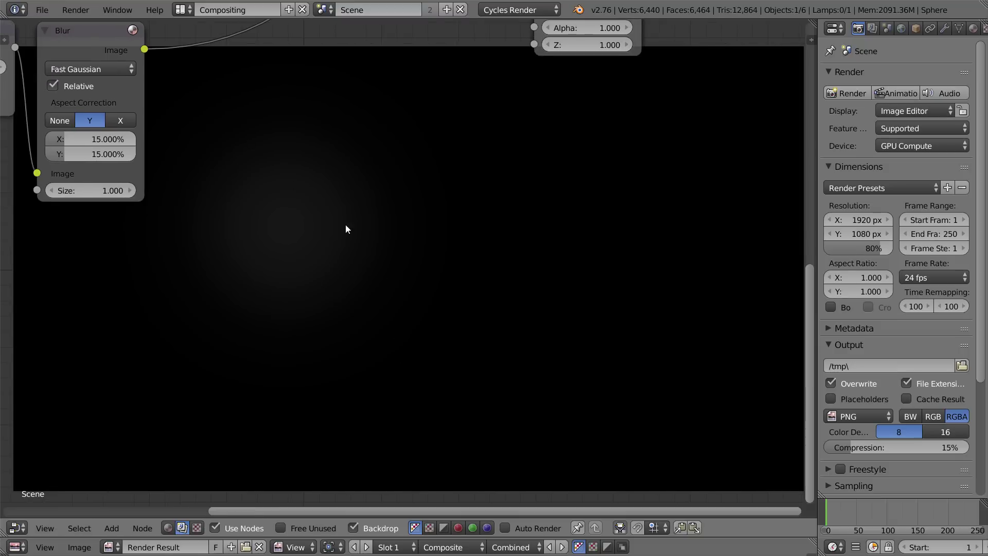
middle_drag(320, 256, 353, 320)
scroll(350, 313, up, 1)
key(shift+a)
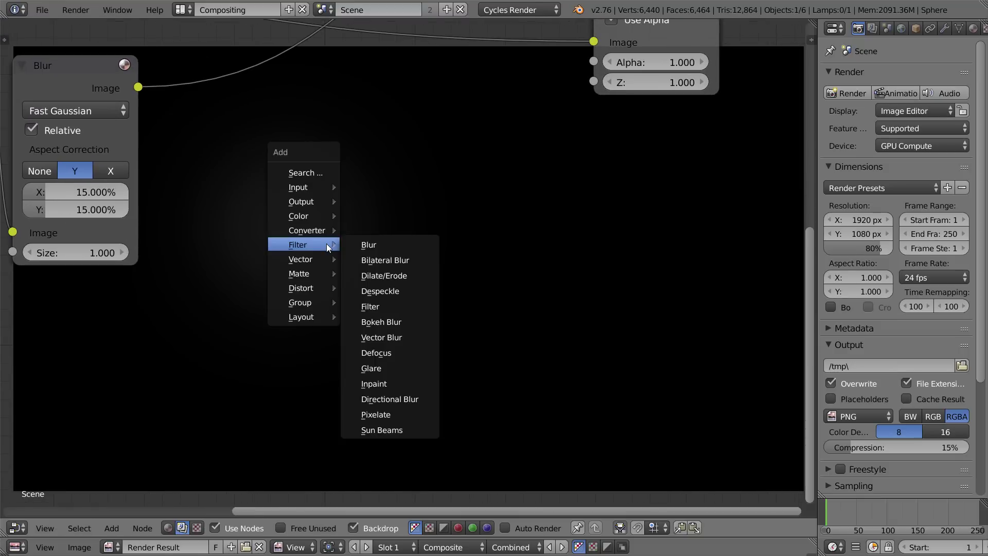
mouse_move(317, 237)
click(386, 244)
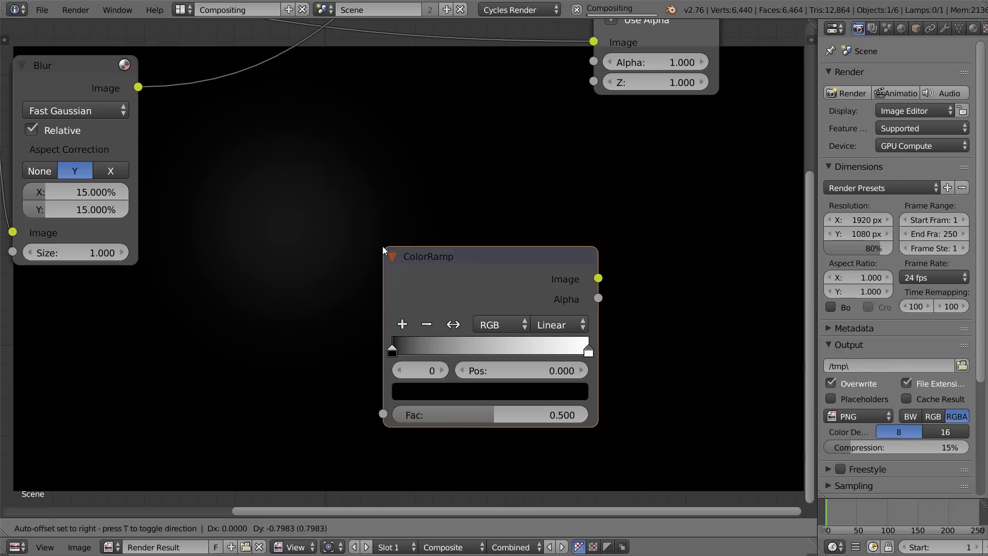
click(178, 77)
middle_drag(295, 224, 18, 192)
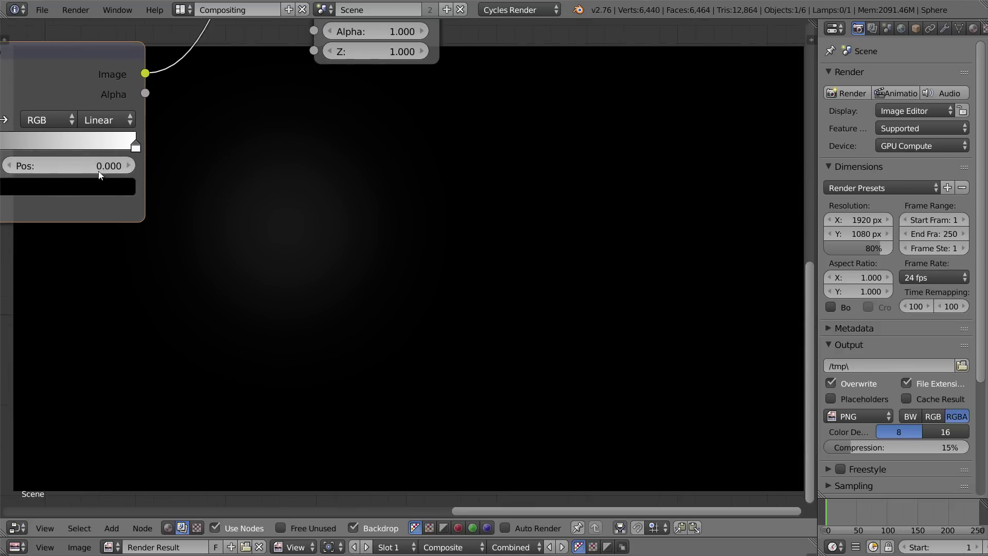
Brighten the glow by moving the ColorRamp's white stop to position 0.030
middle_drag(99, 174, 280, 149)
drag(316, 120, 142, 121)
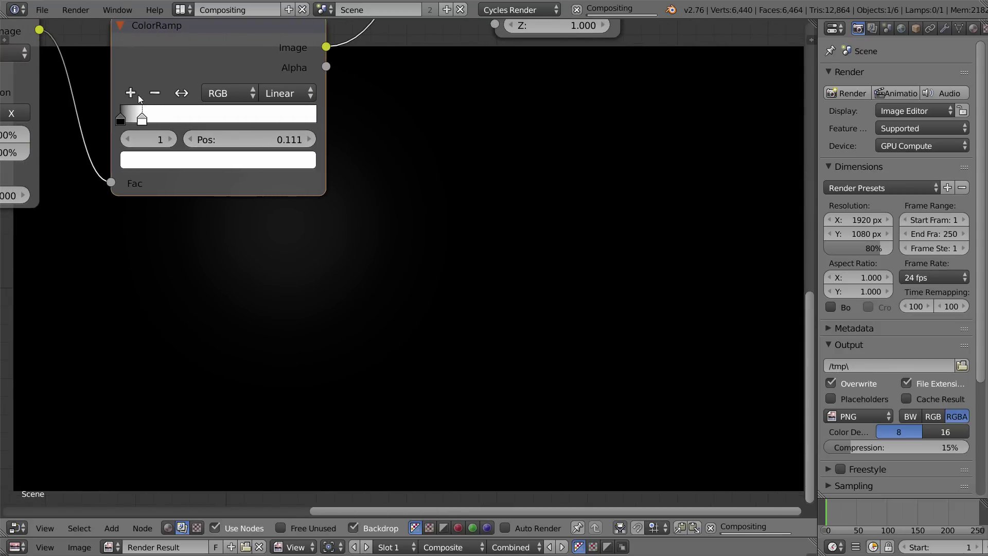
middle_drag(388, 258, 329, 241)
drag(94, 111, 83, 110)
middle_drag(277, 187, 314, 245)
drag(125, 169, 124, 169)
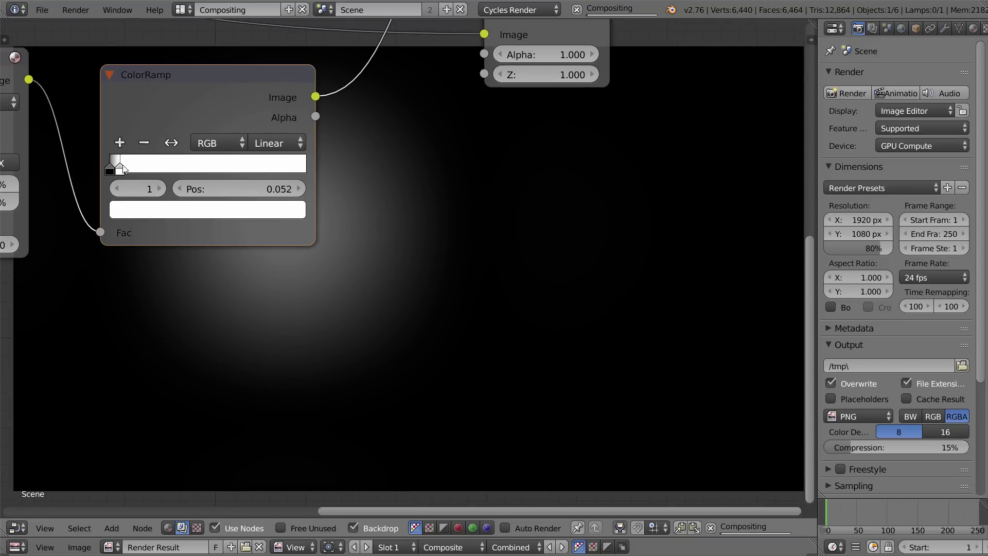
mouse_move(383, 283)
middle_down()
mouse_move(180, 181)
mouse_move(359, 323)
mouse_move(542, 342)
mouse_move(388, 301)
middle_up()
Move the Composite and Viewer nodes further away from the ColorRamp to make room in the node tree
scroll(376, 340, down, 8)
drag(520, 106, 759, 106)
drag(532, 30, 758, 55)
key(x)
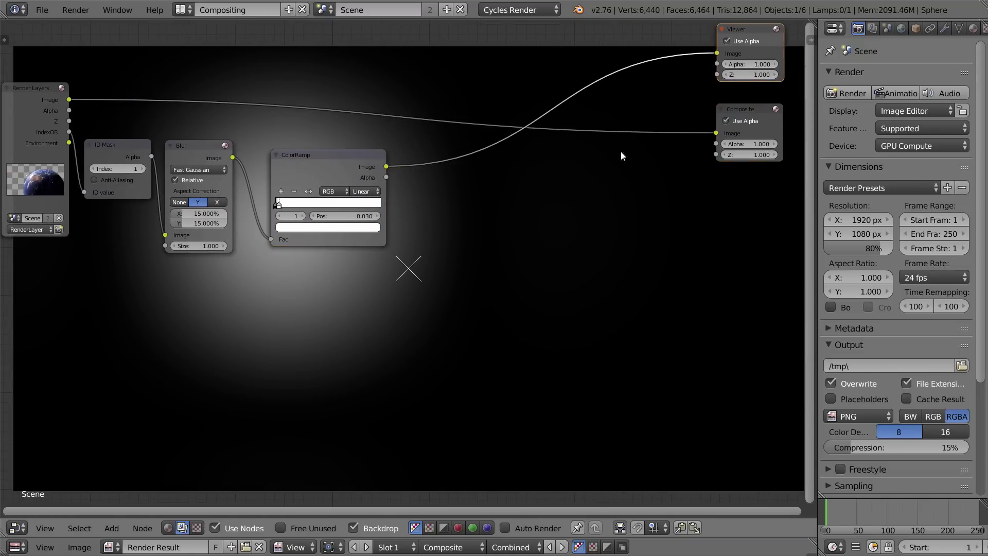
Duplicate the Blur node three times, stacking the copies vertically in line with the original
scroll(509, 297, up, 2)
middle_drag(509, 297, 720, 444)
scroll(643, 416, down, 3)
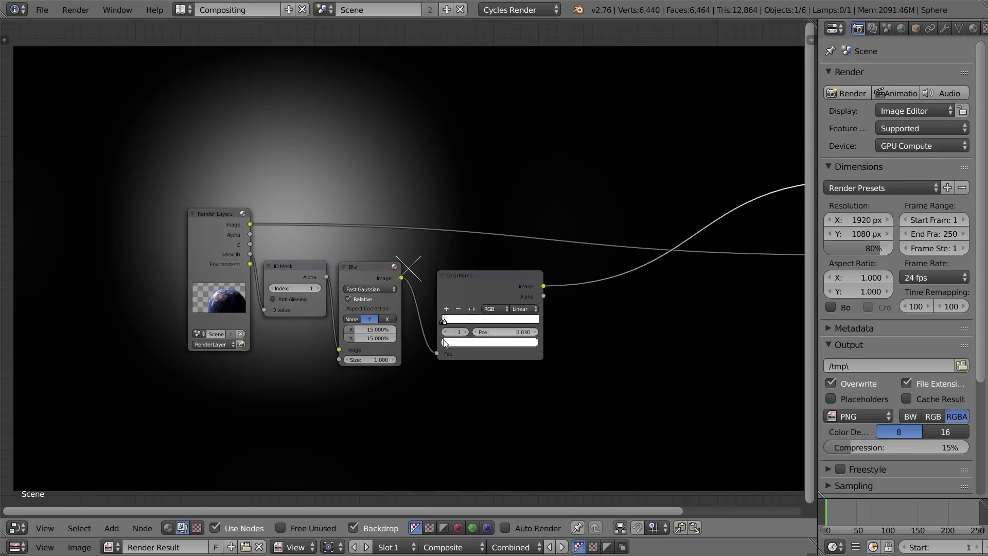
click(372, 274)
middle_drag(372, 273, 363, 162)
key(shift+d)
key(y)
click(382, 304)
key(shift+d)
key(y)
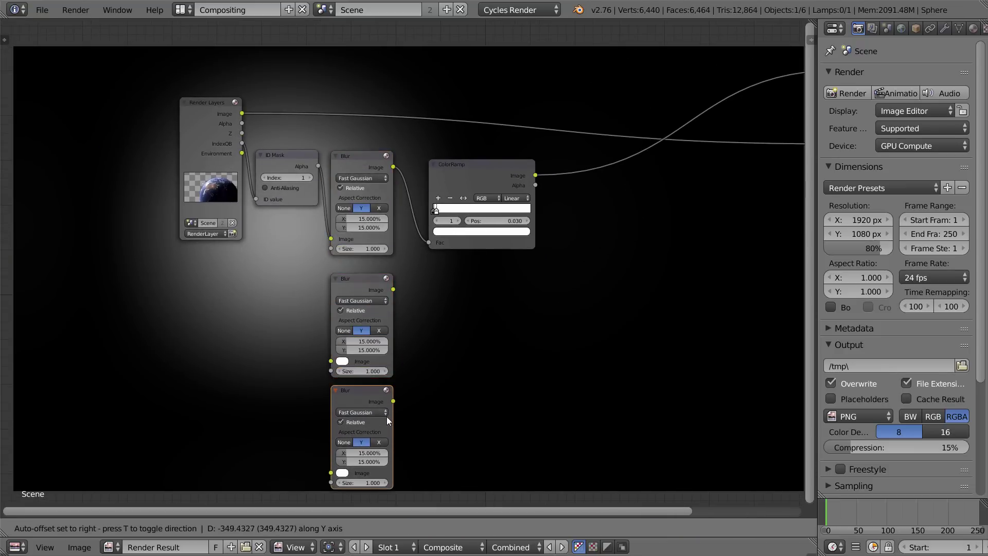
click(387, 416)
key(shift+d)
key(y)
click(366, 84)
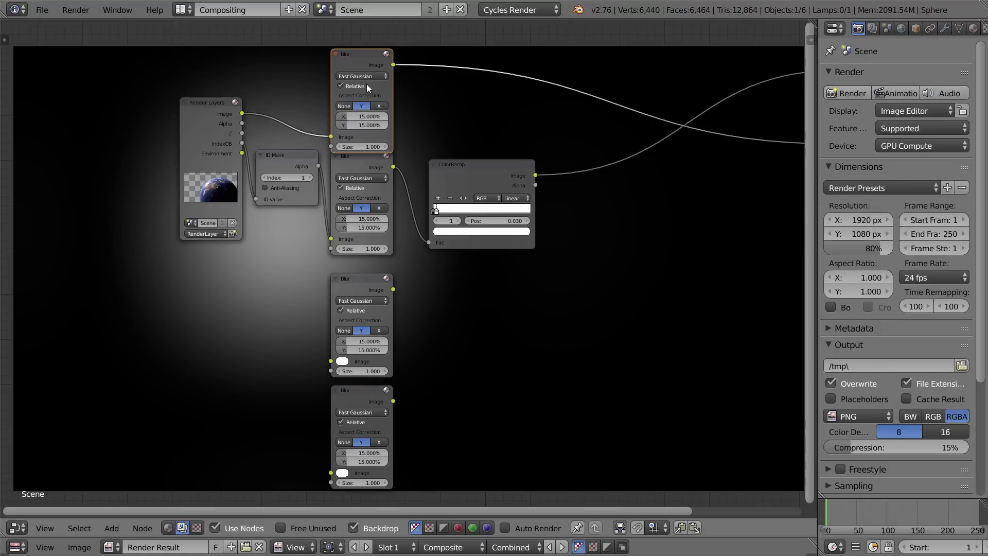
Delete the three duplicated Blur nodes, keeping only the original Blur
key(Home)
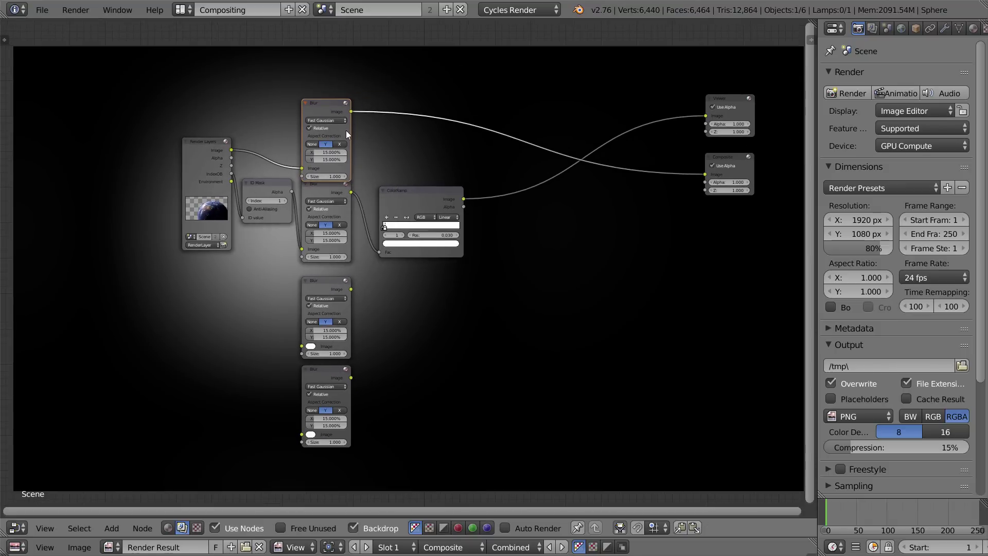
key(x)
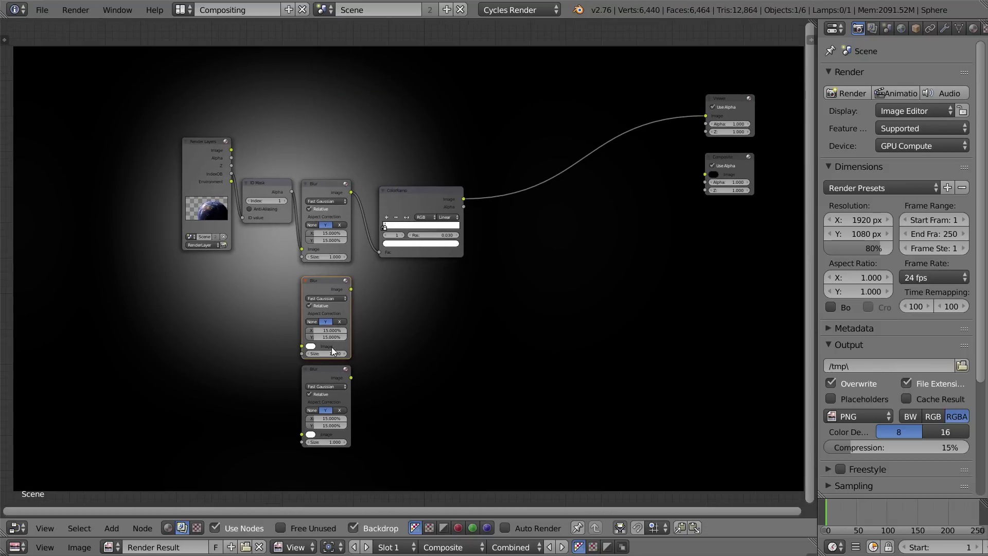
key(x)
right_click(326, 371)
key(x)
Select the ID Mask, Blur and ColorRamp nodes together and move them below the Render Layers node's level
scroll(366, 212, up, 5)
middle_drag(365, 212, 374, 288)
scroll(369, 260, down, 3)
middle_drag(369, 254, 308, 278)
right_click(201, 256)
shift+right_click(260, 263)
shift+right_click(336, 267)
key(g)
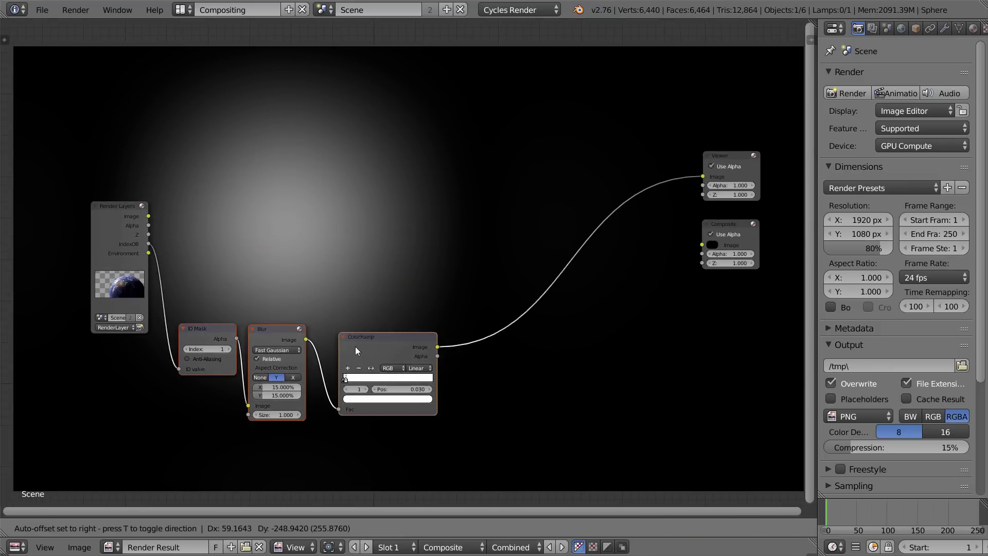
click(359, 360)
Move the Render Layers node further away from the ID Mask, Blur and ColorRamp chain
middle_drag(148, 289, 198, 218)
right_click(210, 202)
key(g)
click(153, 178)
drag(155, 182, 218, 176)
middle_drag(219, 176, 184, 193)
right_click(256, 312)
Add a Mix node before the Viewer and connect the Render Layers' Environment output to its first image input
key(shift+a)
mouse_move(379, 192)
mouse_move(355, 179)
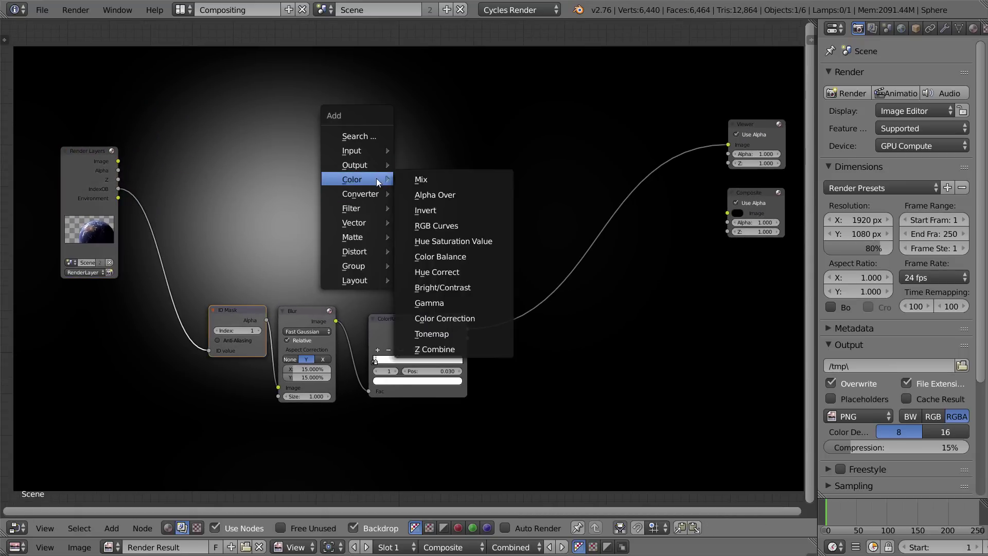
click(422, 179)
click(494, 160)
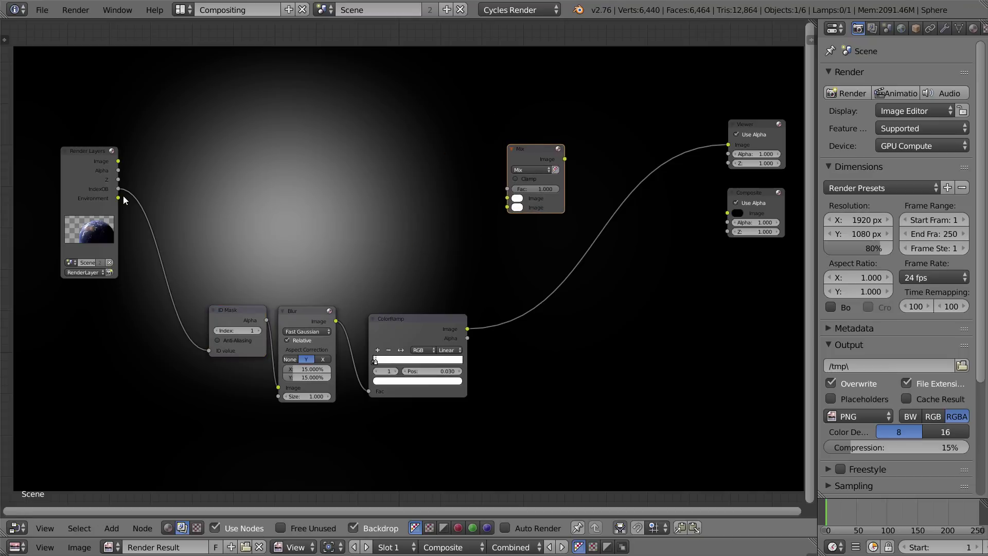
drag(119, 197, 507, 199)
Connect the ColorRamp's image to the Mix node's second input, set its blend mode to Add, and preview it
middle_drag(490, 284, 384, 252)
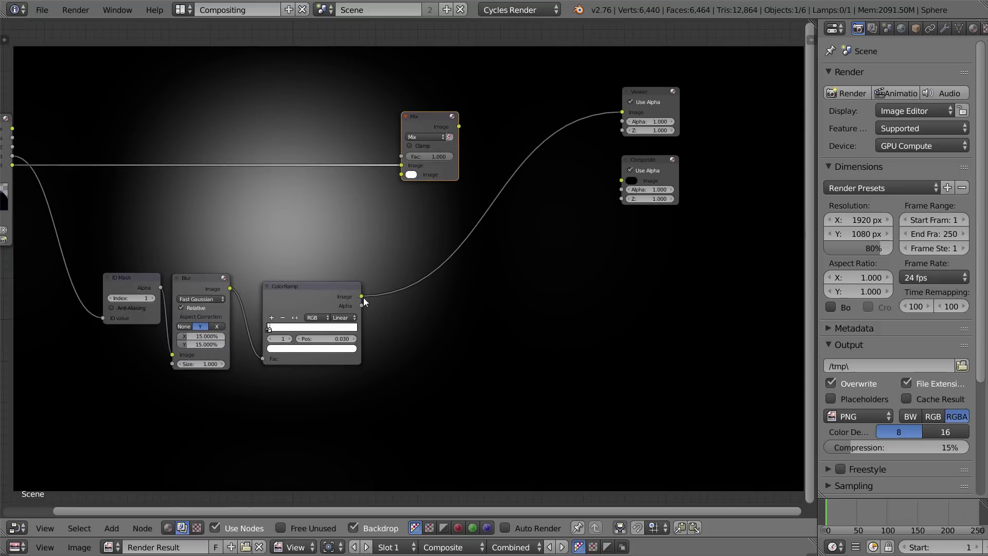
drag(362, 297, 410, 177)
click(425, 137)
click(428, 154)
ctrl+shift+click(444, 128)
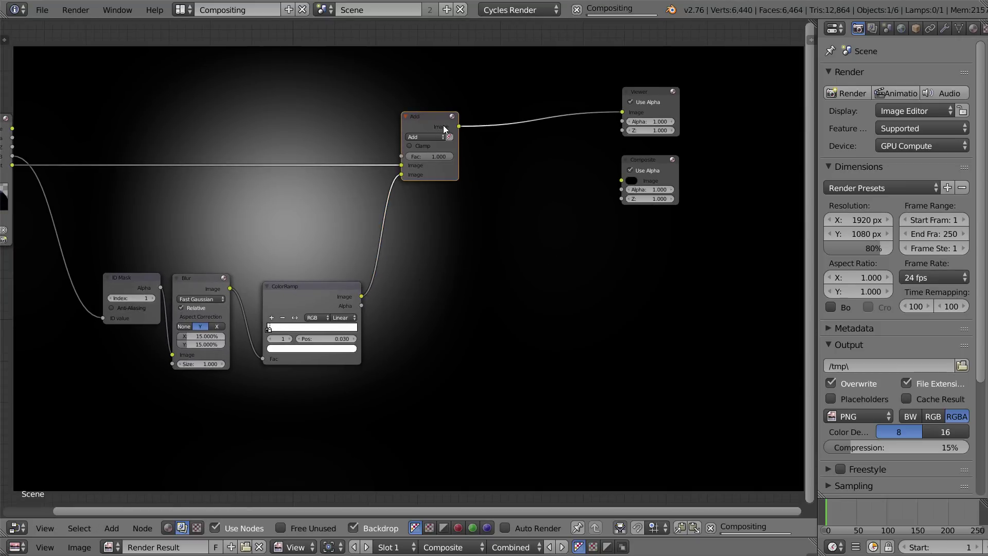
Examine the glow over the starry background, preview the Render Layers outputs for comparison, and return the preview to the Add node
middle_drag(356, 195, 285, 20)
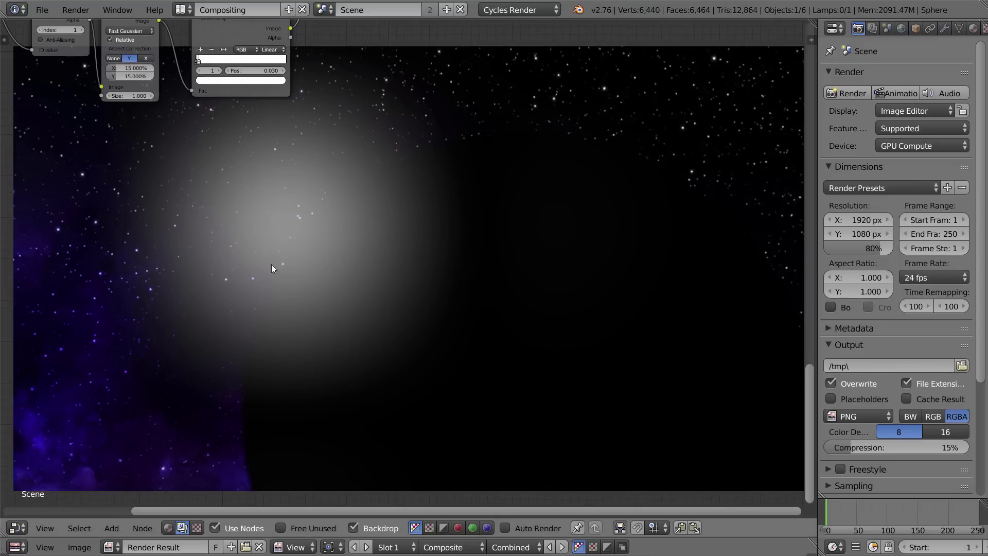
scroll(271, 265, down, 3)
middle_drag(234, 265, 349, 366)
ctrl+shift+click(106, 95)
ctrl+shift+click(106, 95)
ctrl+shift+click(106, 95)
ctrl+shift+click(106, 95)
ctrl+shift+click(106, 94)
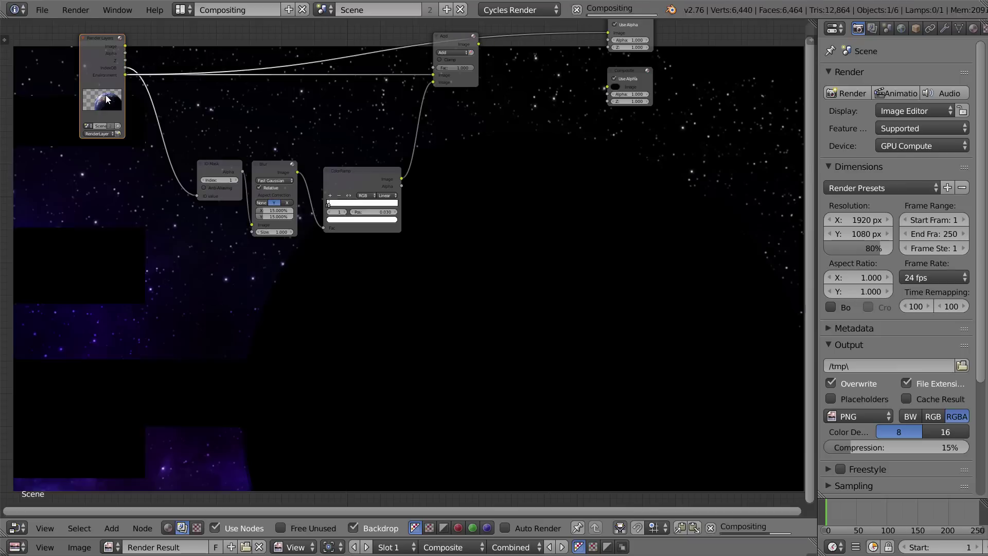
middle_drag(440, 329, 348, 353)
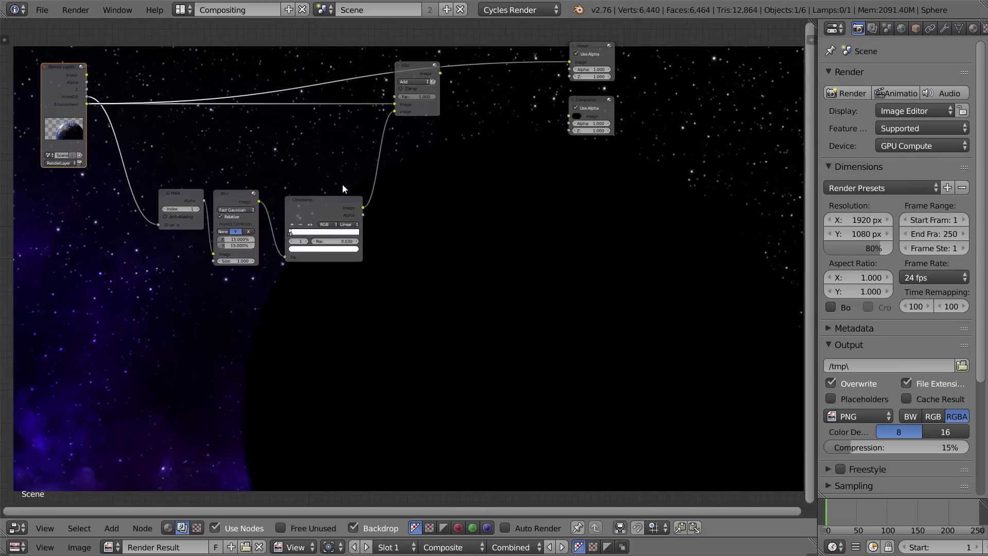
ctrl+shift+click(420, 65)
middle_drag(505, 276, 360, 363)
shift+right_click(444, 183)
key(g)
key(x)
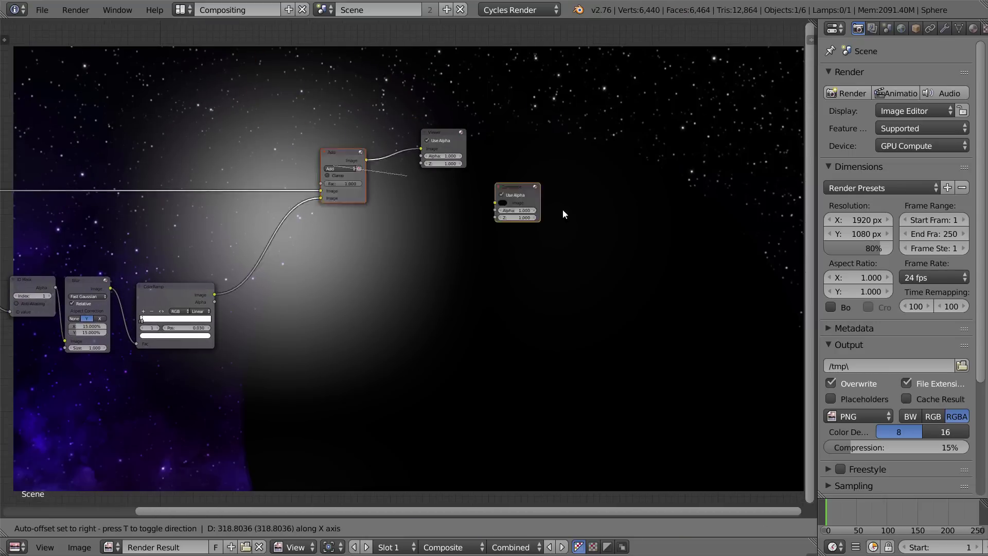
right_click(478, 195)
Select only the Composite and Viewer nodes and move them horizontally further away from the Add node
shift+right_click(443, 133)
right_click(445, 183)
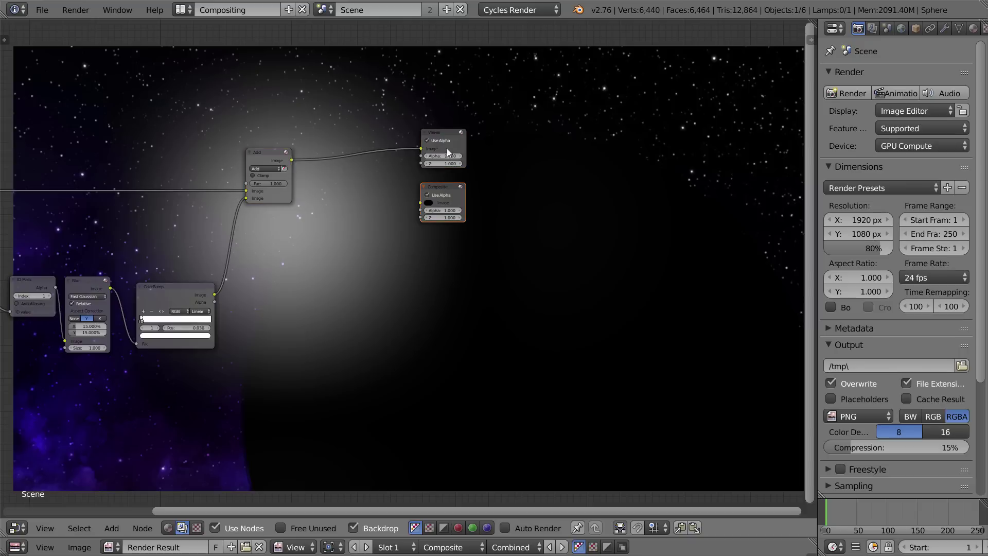
shift+right_click(445, 136)
key(g)
key(x)
click(649, 203)
Insert an Alpha Over node on the link between the Add node and the Viewer
middle_drag(563, 301, 705, 412)
scroll(669, 397, down, 1)
middle_drag(496, 317, 475, 238)
key(shift+a)
mouse_move(309, 201)
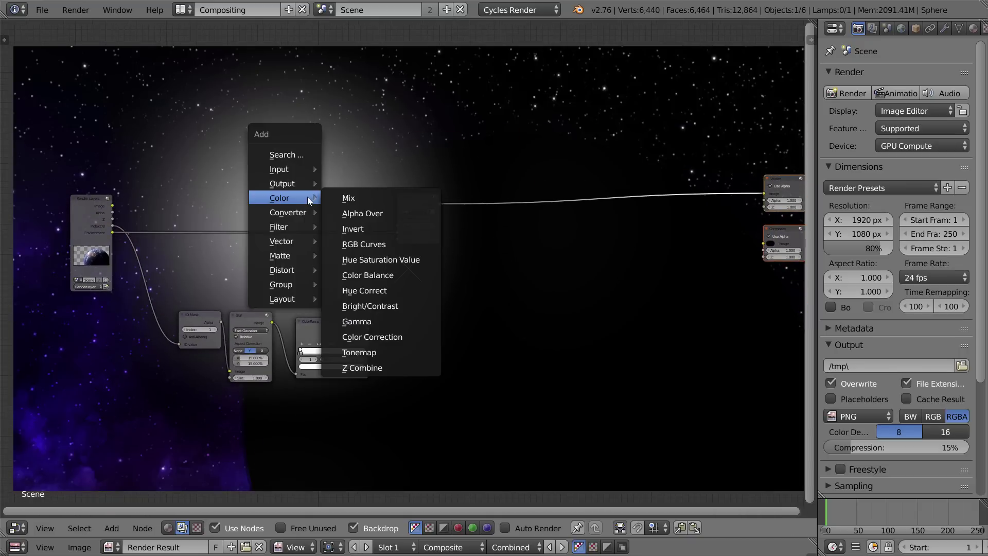
click(345, 212)
click(489, 189)
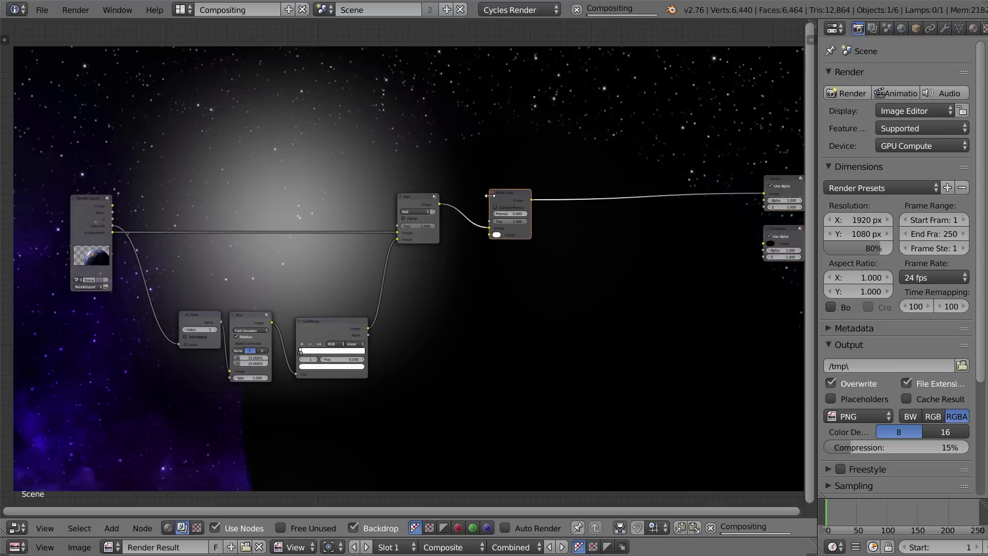
Connect the Render Layers' Image output to the Alpha Over node's second image input
scroll(178, 242, up, 1)
drag(64, 196, 514, 230)
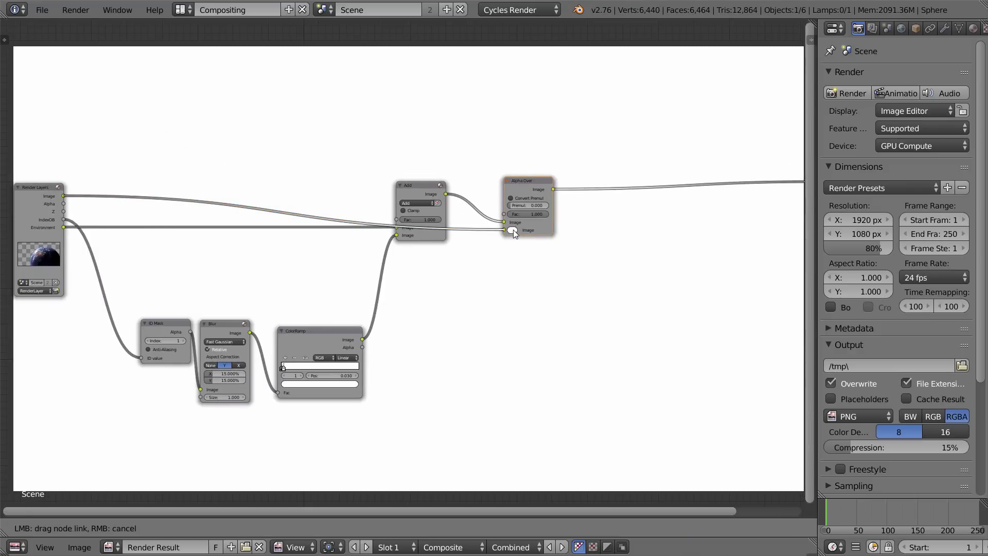
middle_drag(537, 327, 347, 170)
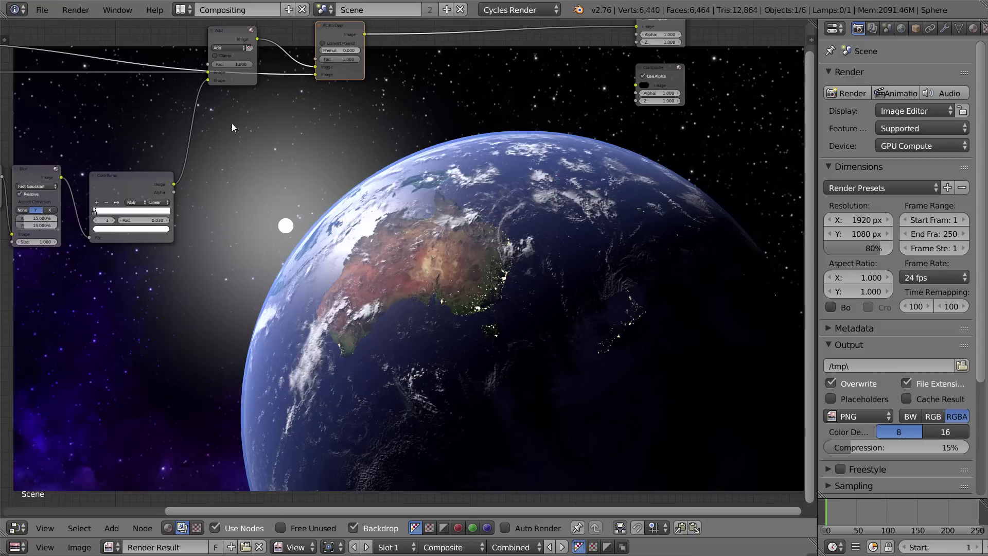
Set the Add node's factor to 20 for a much stronger sun glow
middle_drag(160, 223, 228, 180)
click(183, 191)
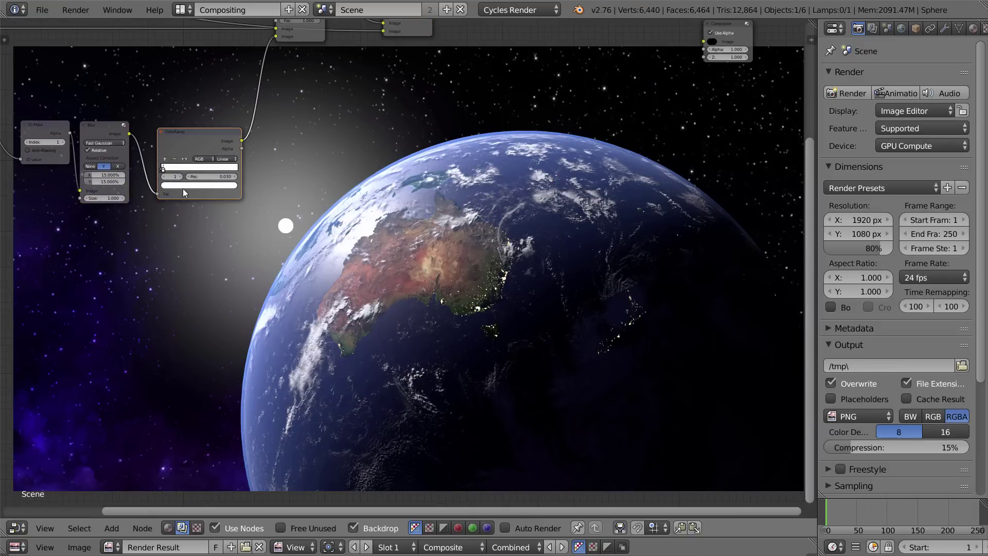
middle_drag(309, 28, 319, 91)
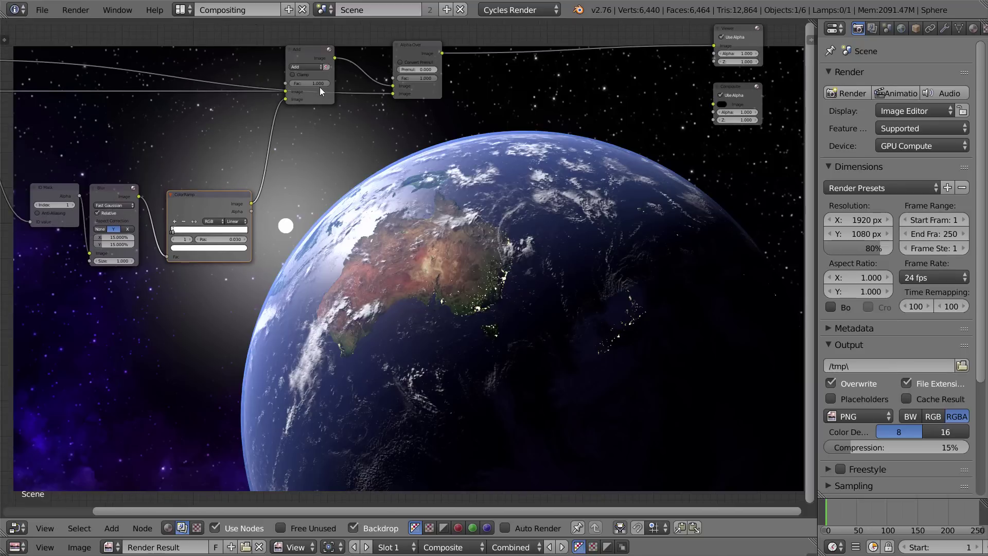
key(Return)
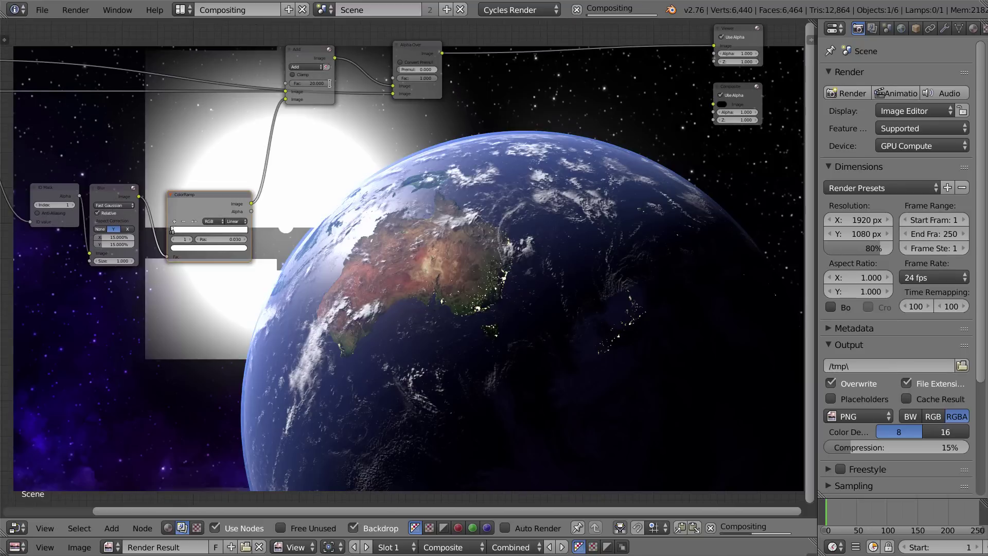
middle_drag(470, 228, 384, 178)
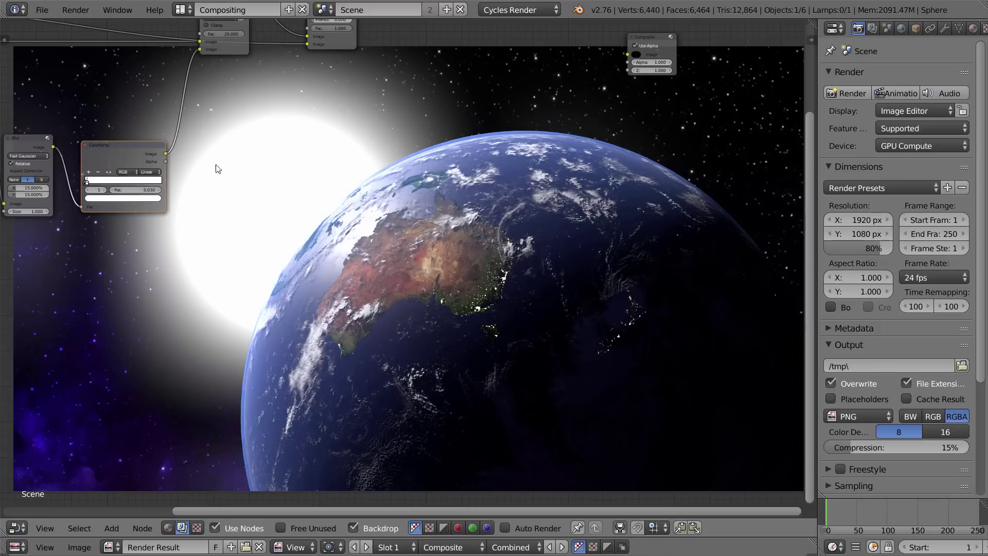
Reduce the glow strength by setting the Add node's factor to 5
middle_drag(279, 243, 368, 249)
scroll(369, 249, up, 1)
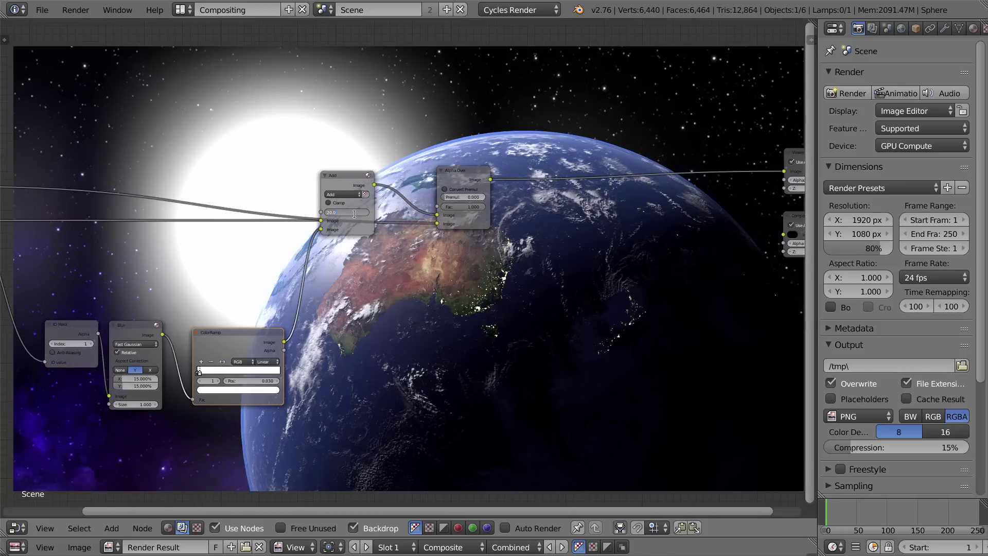
key(Return)
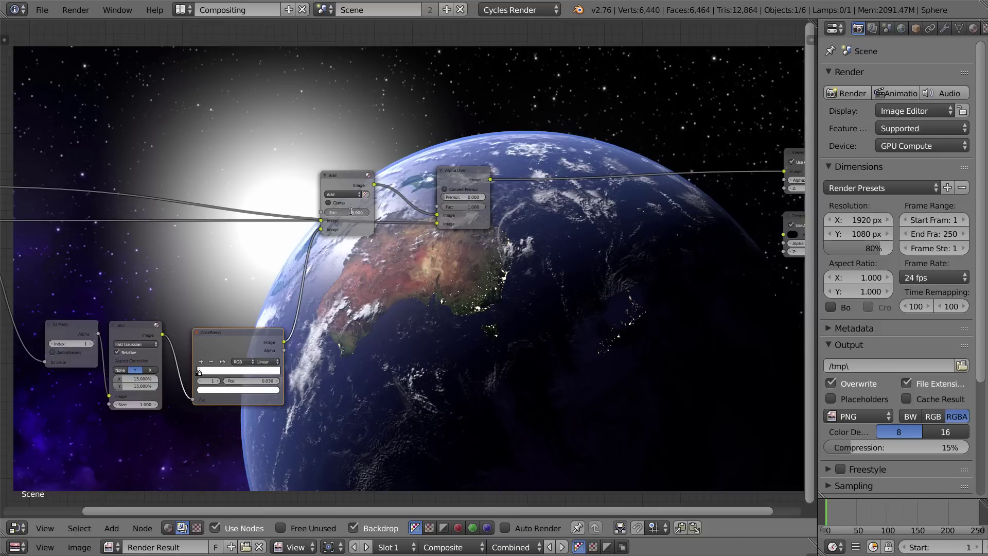
middle_drag(392, 242, 505, 182)
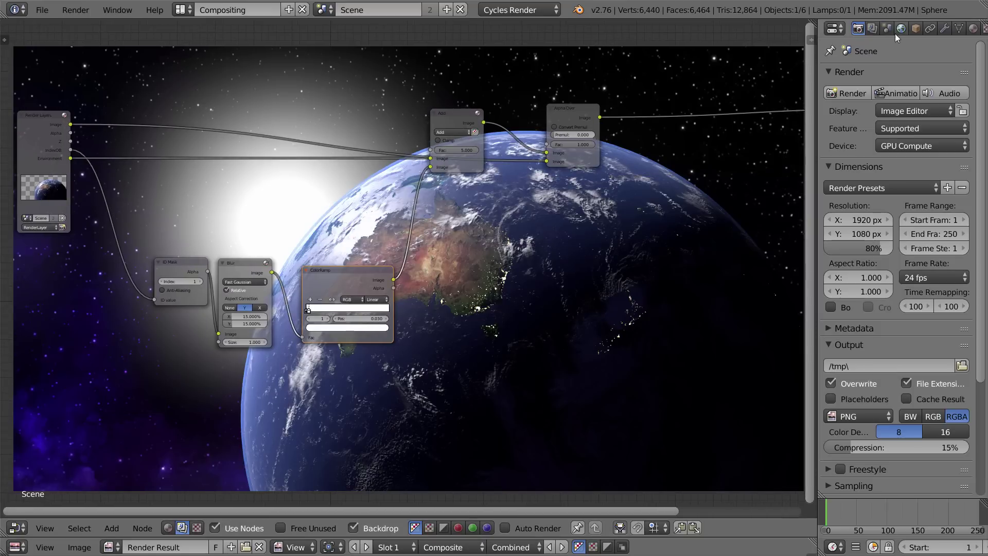
Check the transparent background option in the render's Film settings against the compositing node setup
scroll(882, 321, down, 6)
scroll(865, 417, down, 1)
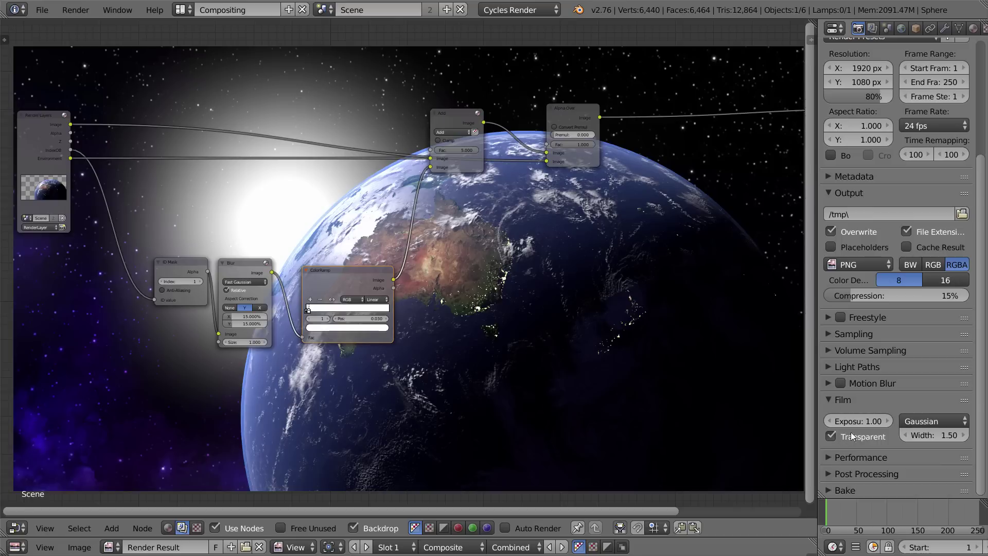
middle_drag(311, 212, 377, 211)
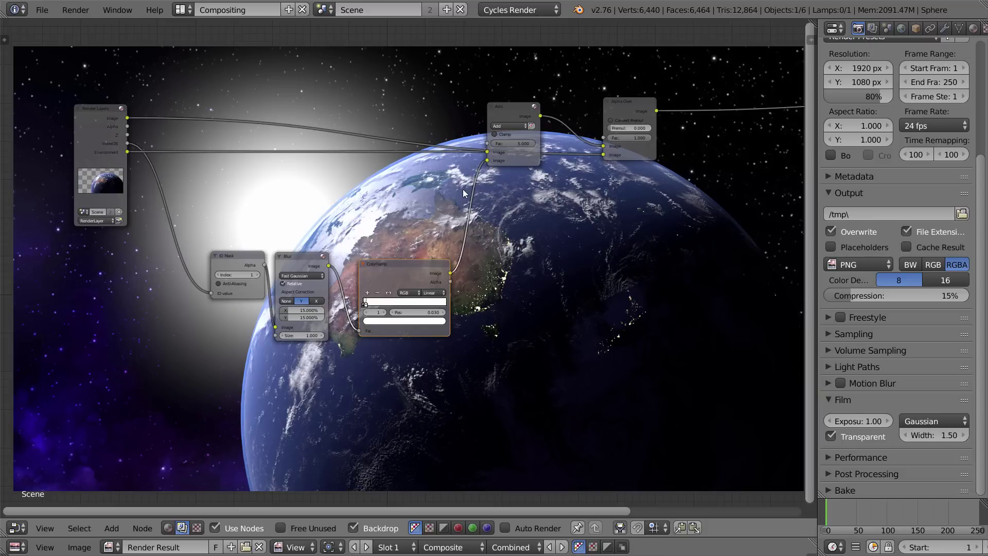
middle_drag(464, 193, 389, 224)
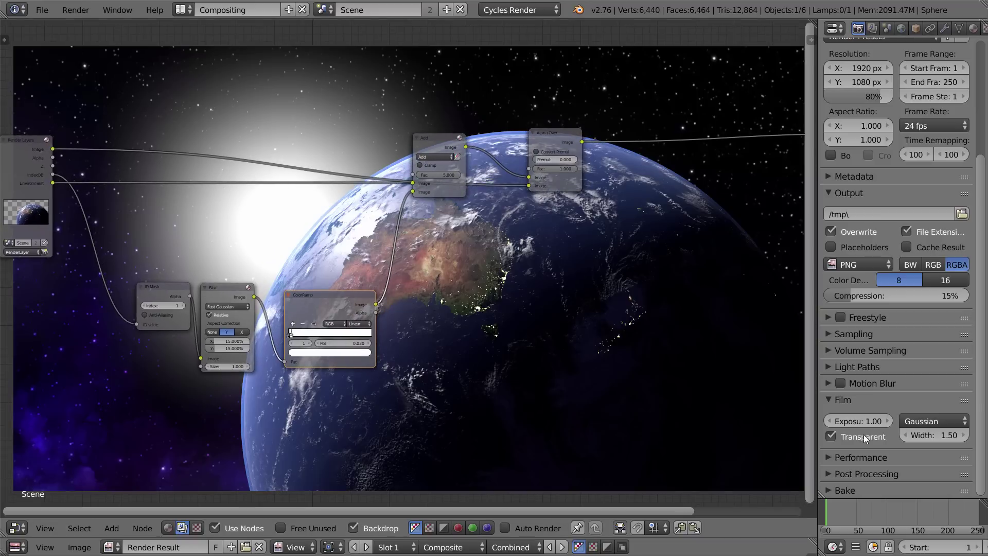
Preview the Add node, return the preview to the Alpha Over node, and set the Add node's factor to 2
ctrl+shift+click(429, 135)
ctrl+shift+click(552, 155)
middle_drag(561, 266, 416, 177)
click(385, 143)
text(2)
key(Return)
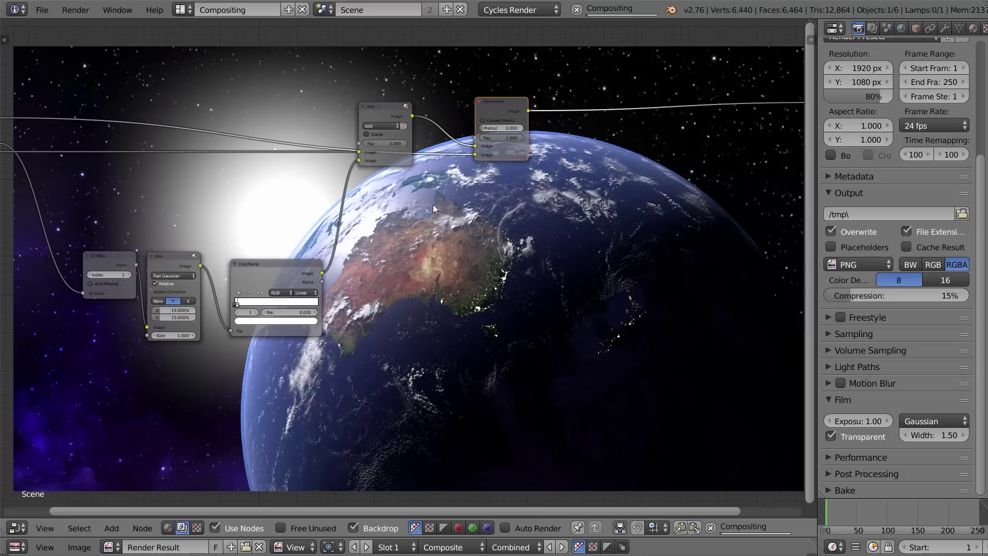
Combine the ID Mask, Blur, ColorRamp and Add nodes into a node group and return to the main node tree
middle_drag(462, 286, 526, 254)
scroll(420, 220, down, 5)
scroll(379, 254, up, 2)
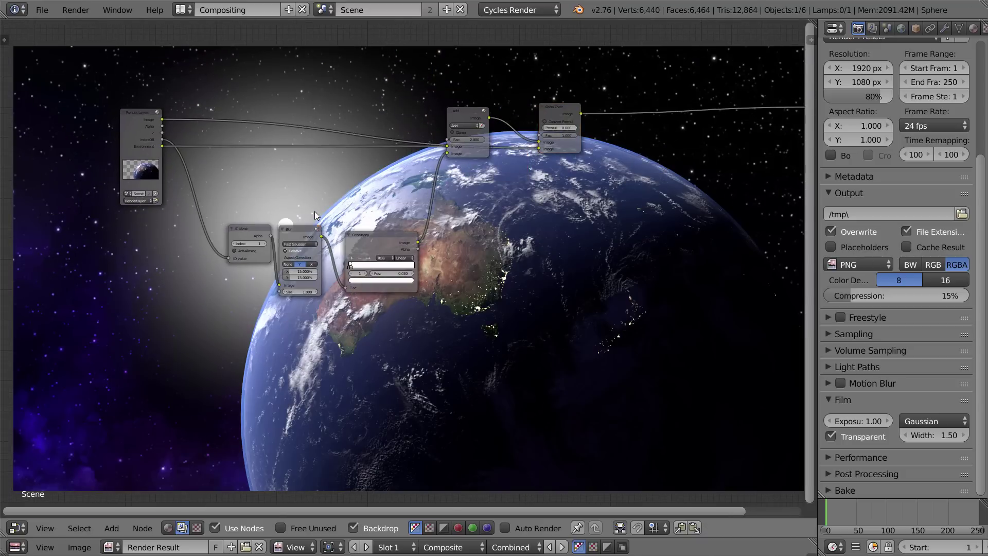
key(b)
drag(222, 89, 475, 329)
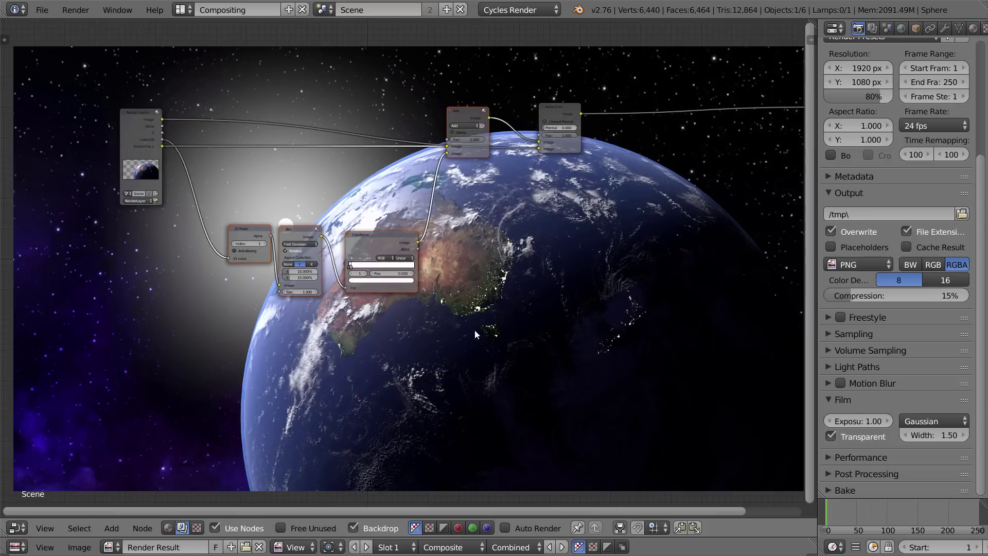
key(ctrl+g)
middle_drag(508, 350, 470, 297)
key(Tab)
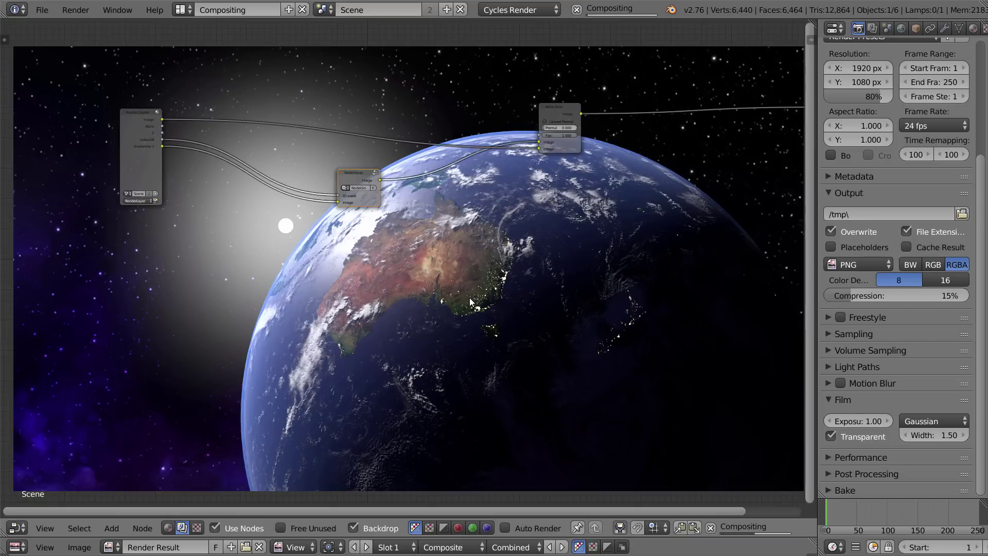
Examine the node group's internal nodes, its exposed inputs and its properties, finishing back in the main node tree
middle_drag(371, 250, 409, 307)
scroll(409, 307, down, 4)
key(Tab)
scroll(414, 309, down, 3)
scroll(465, 304, up, 5)
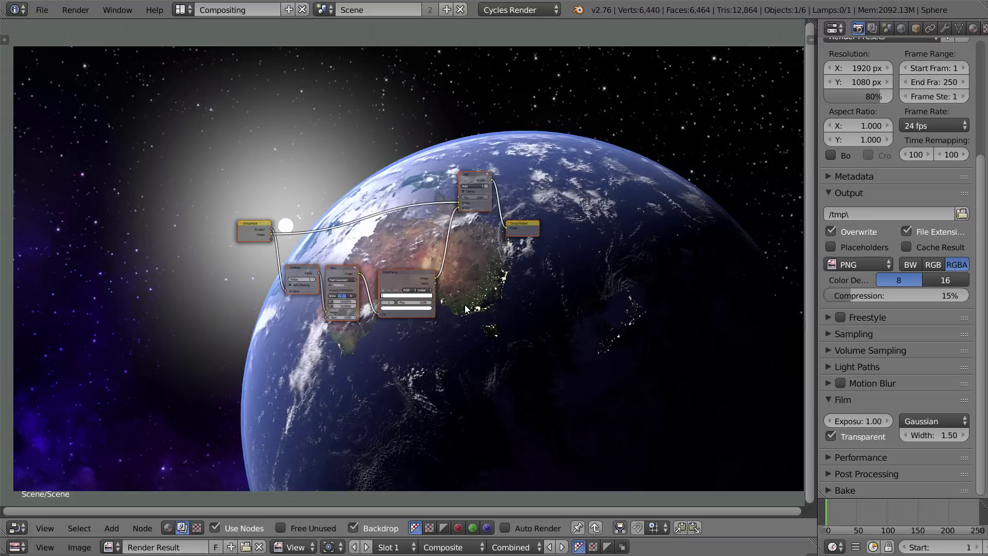
key(Tab)
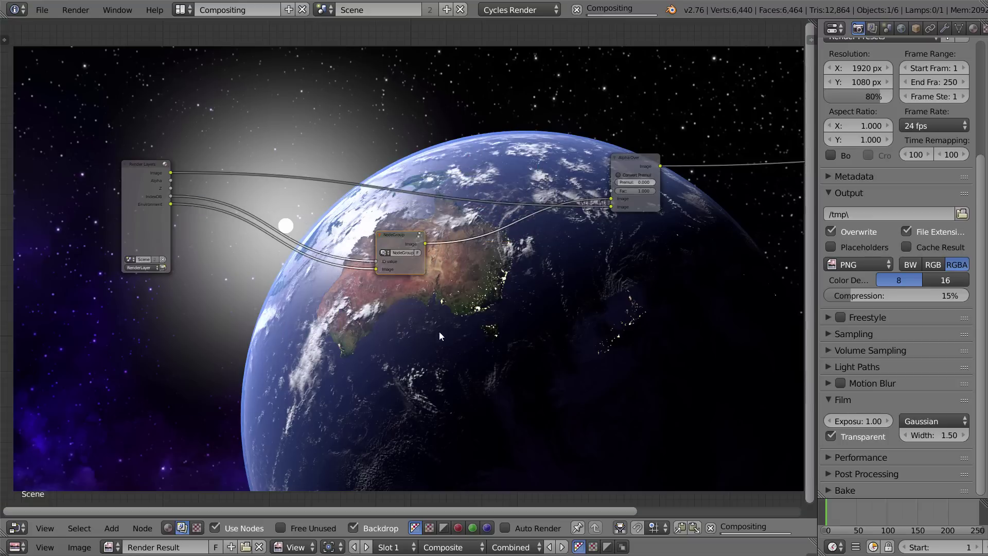
key(Tab)
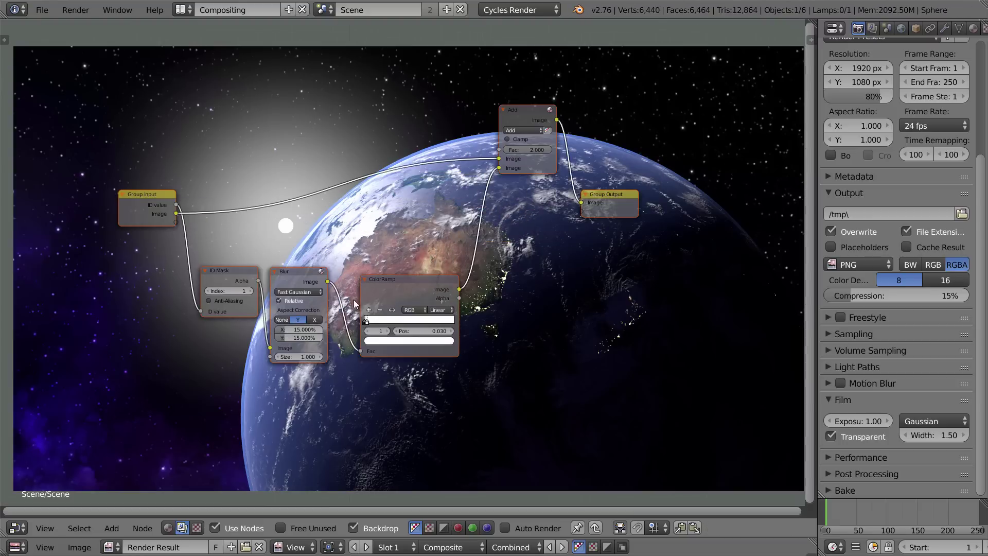
key(Tab)
key(n)
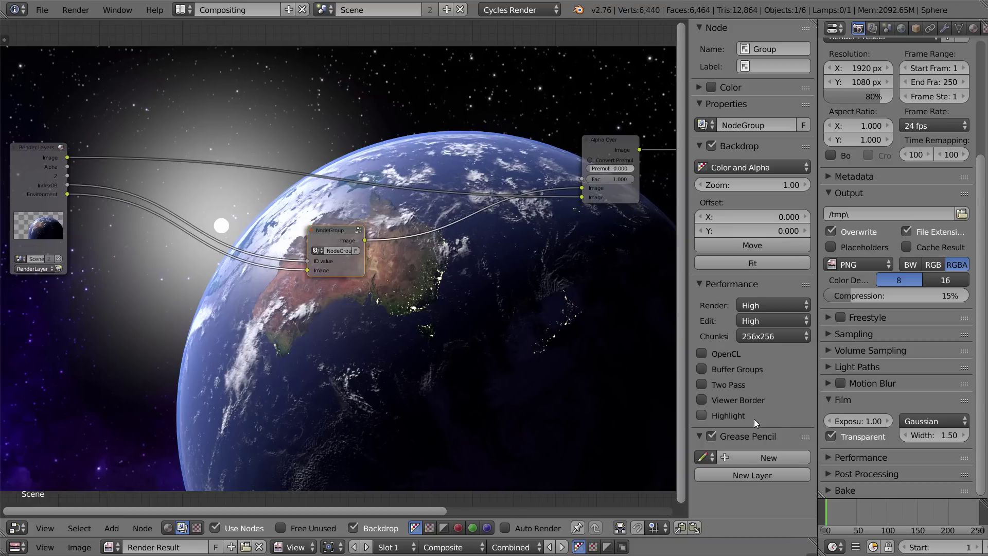
key(n)
key(Tab)
key(Tab)
key(Tab)
key(Tab)
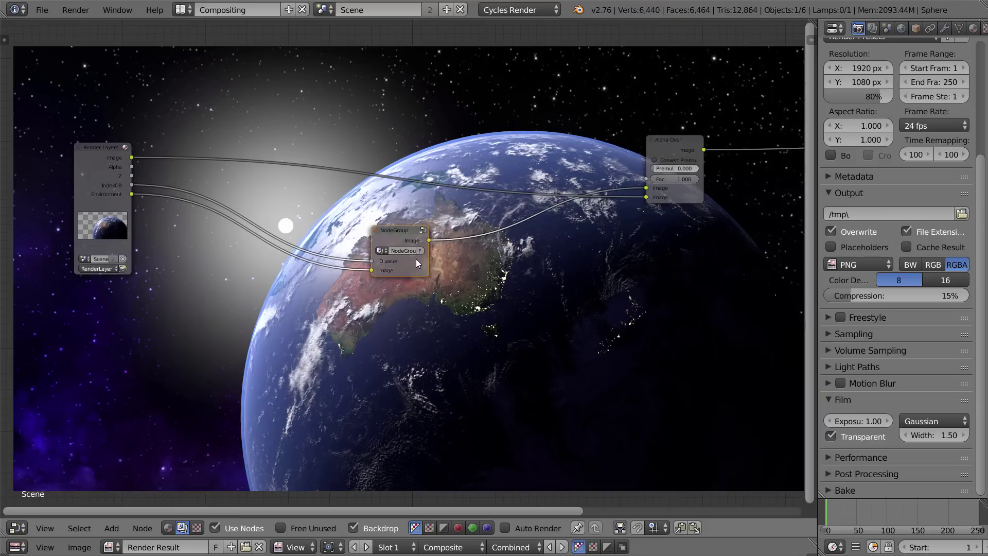
Move the node group closer to the Render Layers node and bring the Alpha Over node nearer to the group
mouse_move(403, 238)
middle_down()
mouse_move(343, 232)
mouse_move(411, 233)
middle_up()
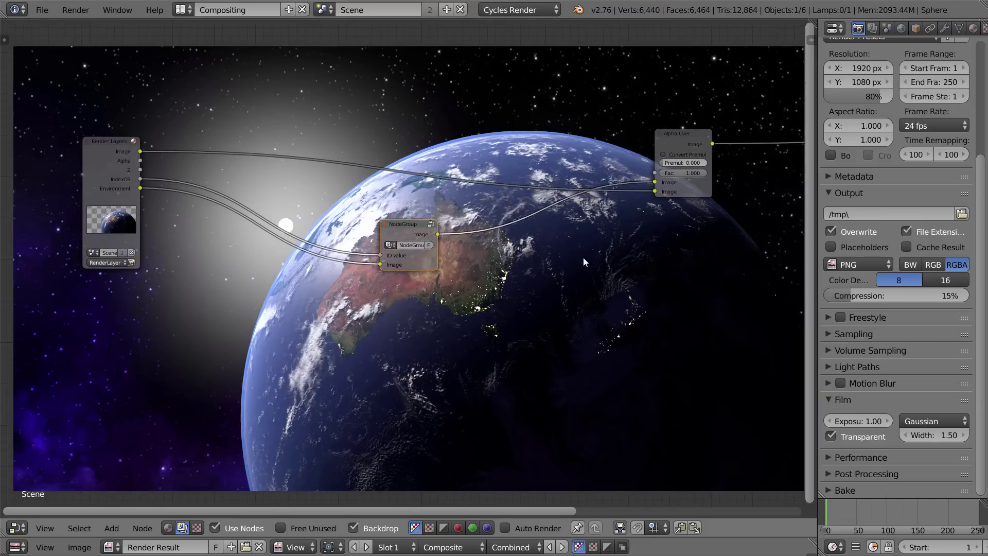
drag(437, 233, 308, 202)
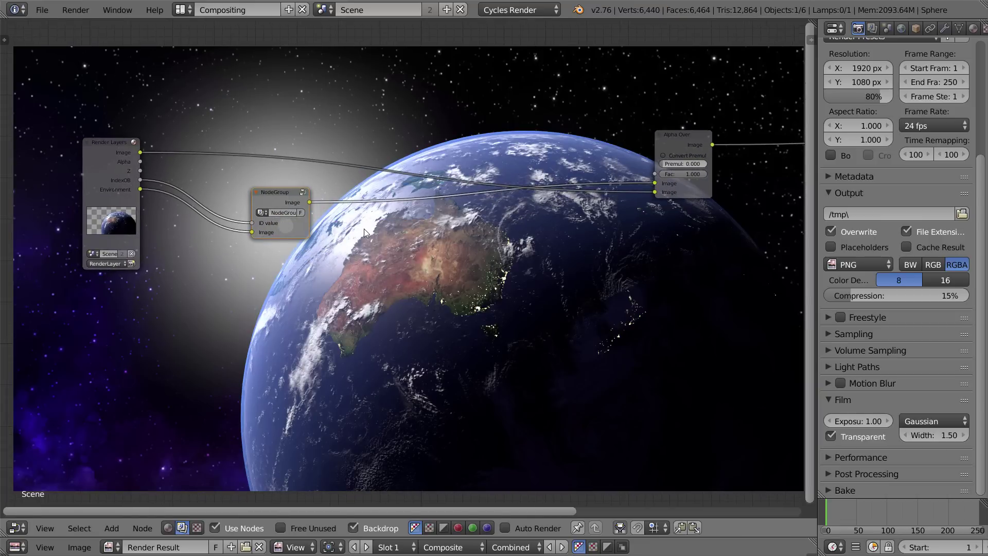
middle_drag(364, 229, 421, 224)
key(g)
drag(727, 145, 392, 124)
Set both the name and the label of the group node to "Space Haze"
scroll(258, 143, up, 1)
key(n)
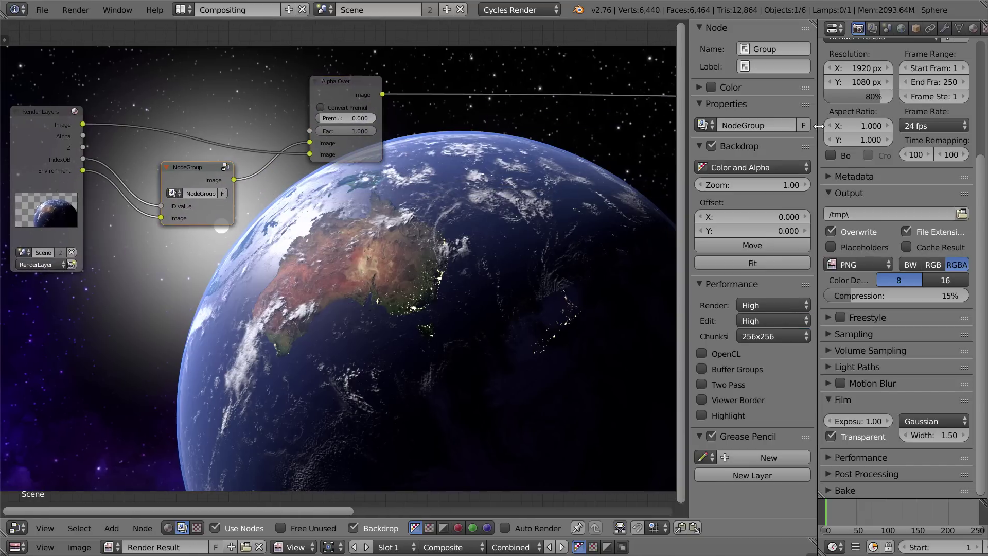
click(764, 48)
text(Space Haze)
key(Return)
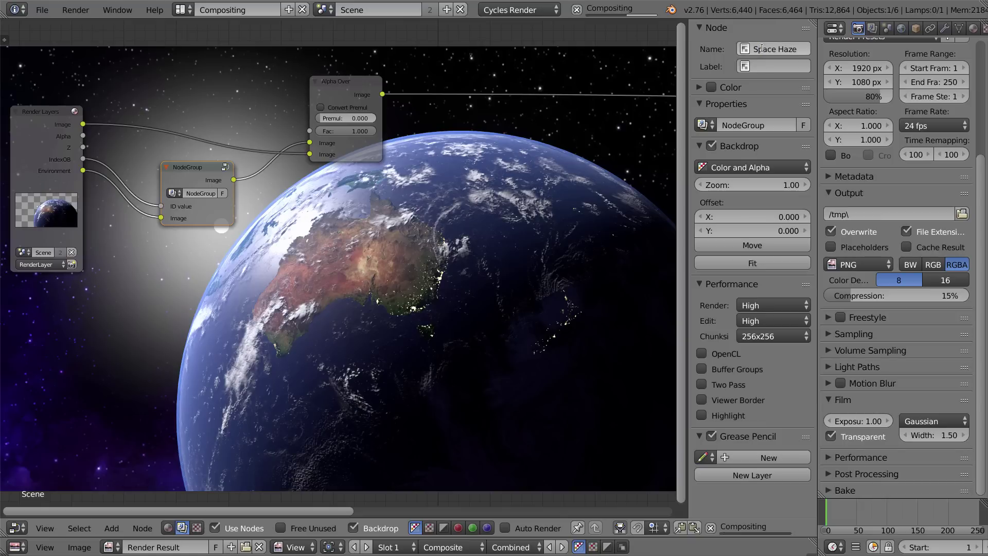
click(795, 66)
text(Space Haze)
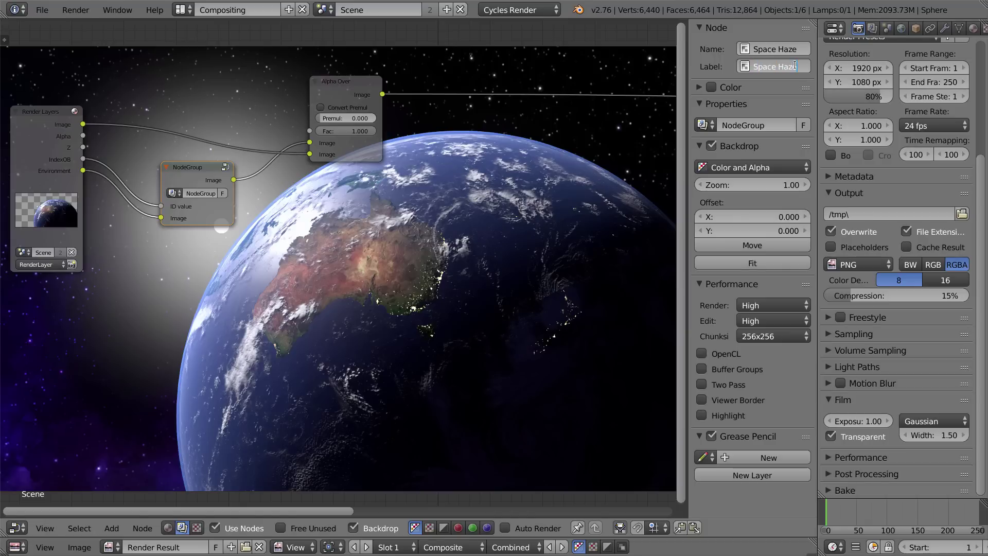
key(Return)
Examine the Space Haze group and its connections to the Render Layers and Alpha Over nodes
scroll(296, 114, up, 4)
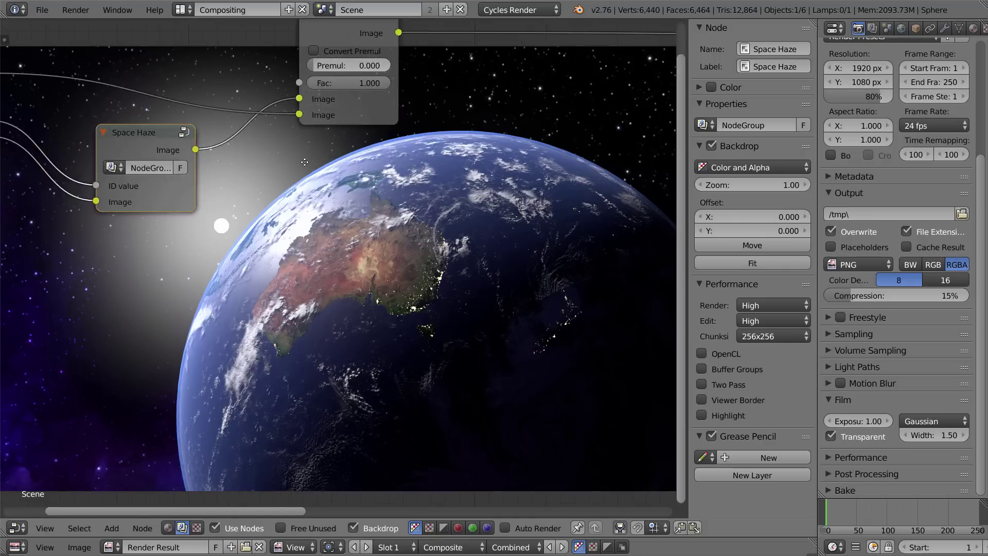
middle_drag(266, 183, 407, 218)
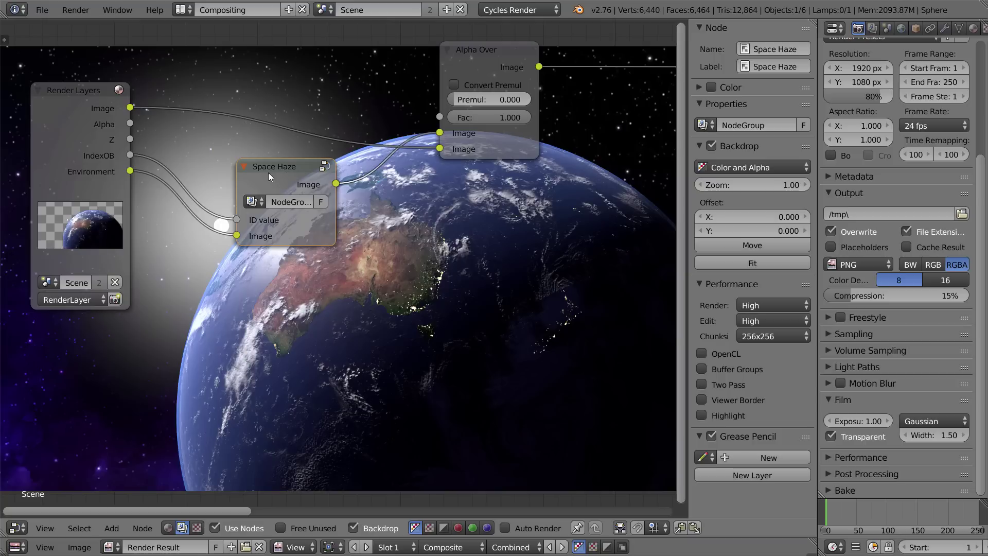
scroll(276, 168, down, 2)
ctrl+scroll(350, 197, down, 5)
scroll(351, 197, down, 4)
middle_drag(351, 197, 272, 183)
key(n)
middle_drag(426, 238, 482, 215)
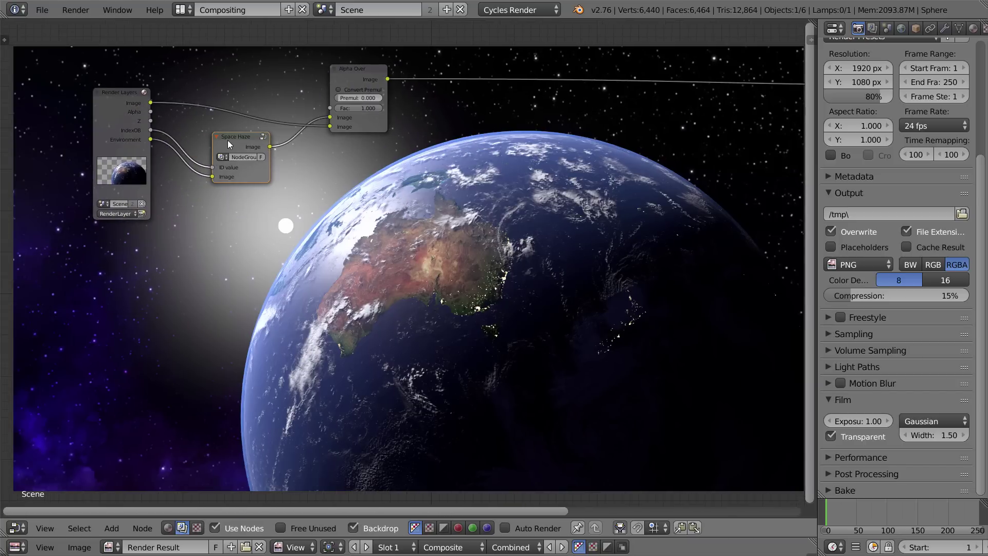
ctrl+scroll(357, 171, down, 3)
scroll(372, 178, up, 2)
scroll(370, 175, down, 1)
middle_drag(330, 138, 393, 176)
middle_drag(325, 166, 243, 148)
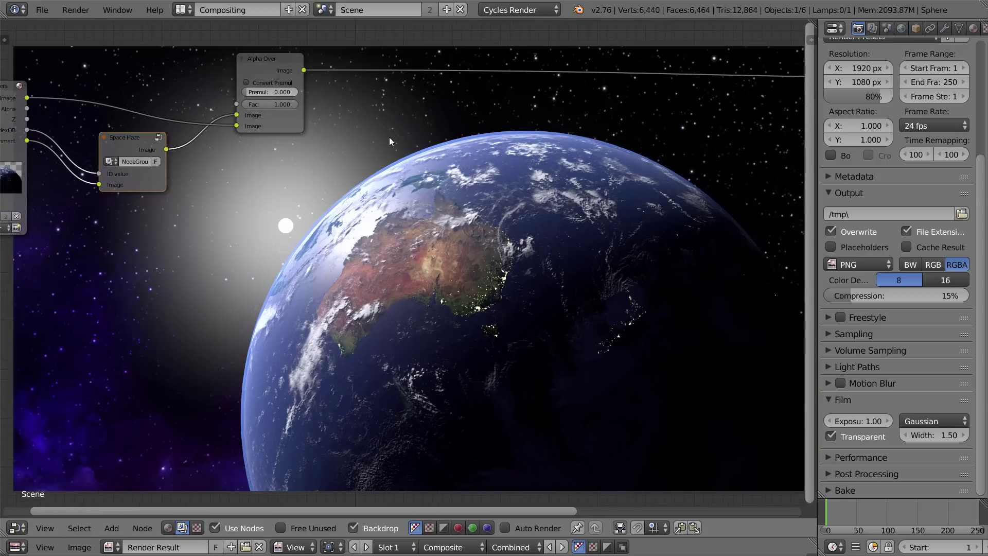
key(shift+a)
scroll(289, 230, up, 2)
scroll(390, 242, down, 2)
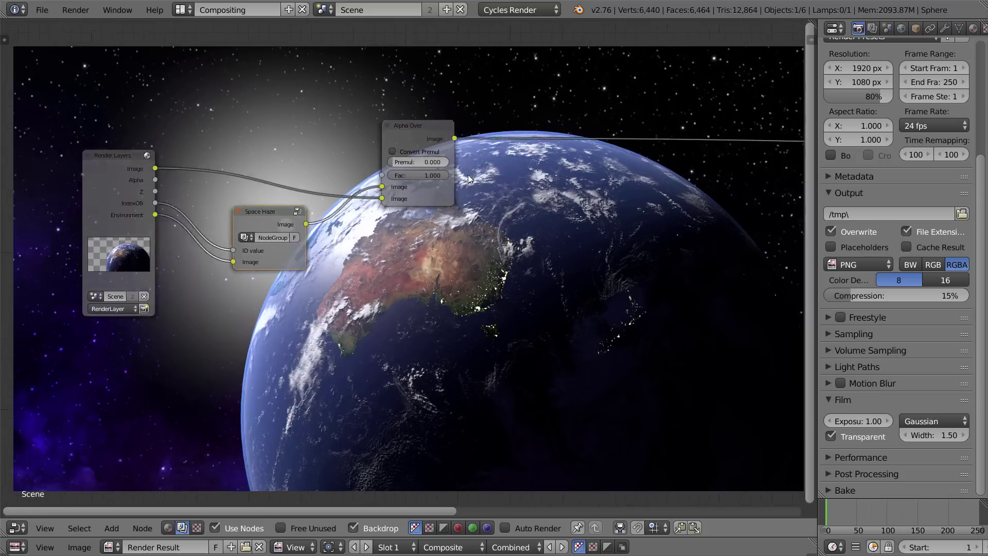
key(shift+a)
mouse_move(369, 190)
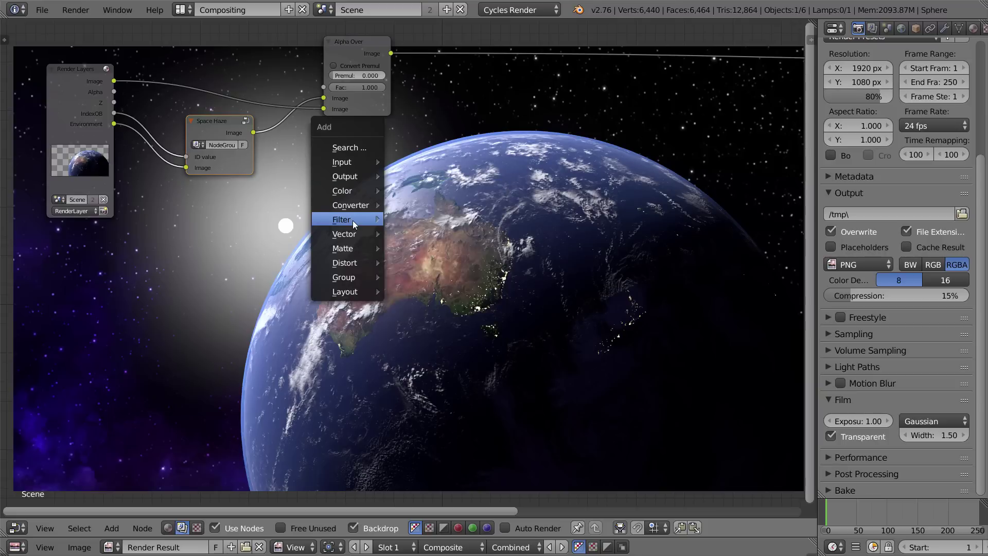
middle_drag(216, 130, 240, 82)
key(shift+a)
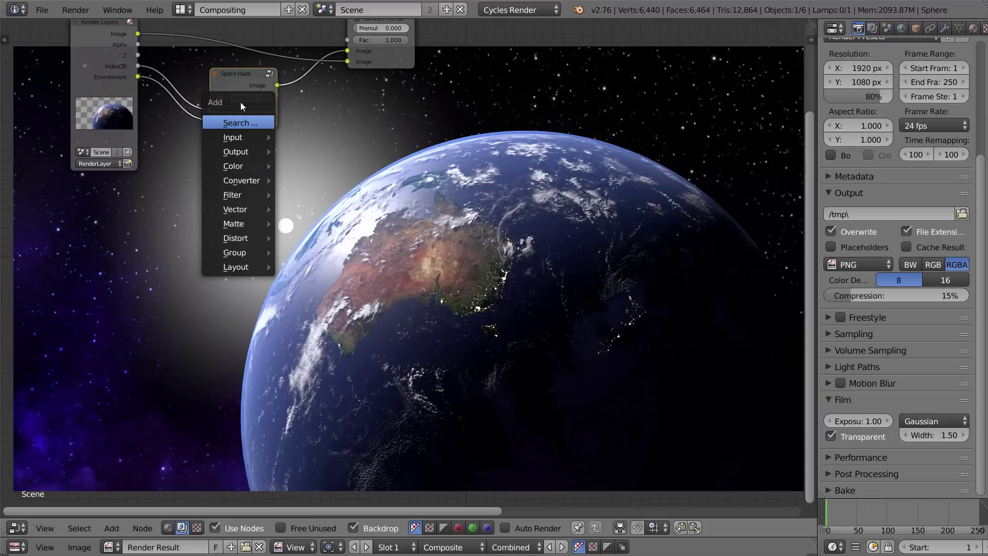
Nudge the ID Mask node slightly upward inside the Space Haze group and return to the main node tree
key(Tab)
drag(201, 285, 205, 275)
key(Tab)
key(Tab)
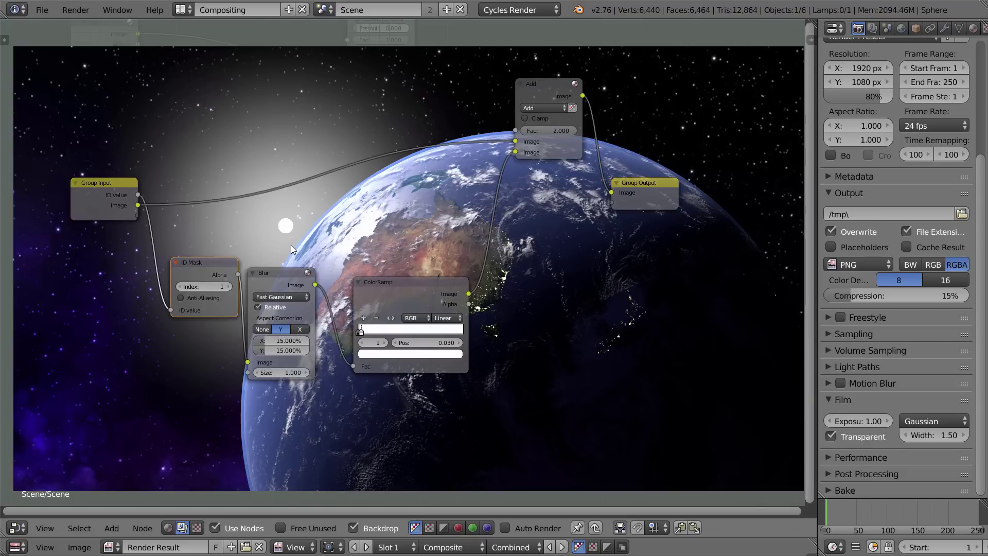
key(Tab)
Ungroup the Space Haze node group into its individual nodes, reposition them, and clear the selection
key(alt+g)
key(g)
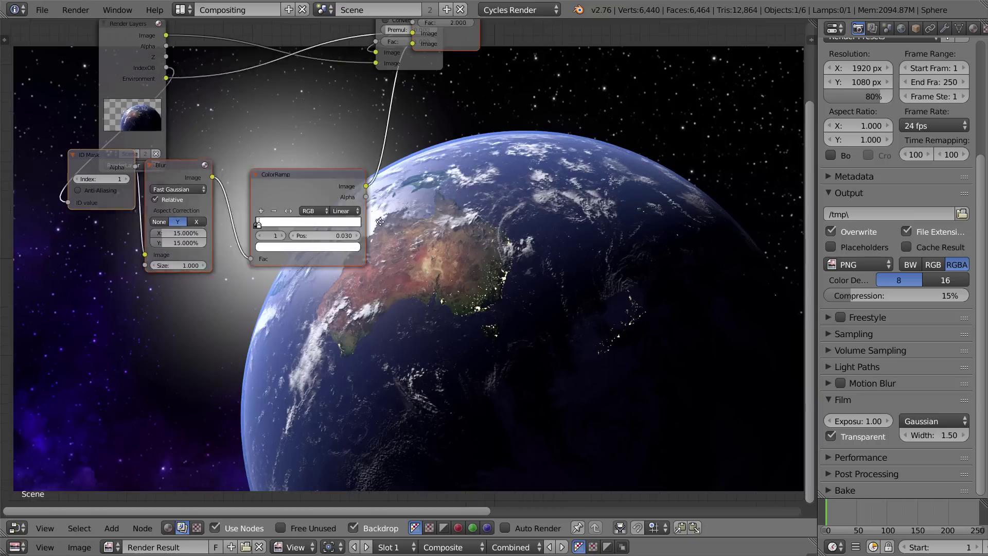
middle_drag(381, 222, 441, 208)
key(a)
Move the Add node into the gap between the Render Layers and Alpha Over nodes
middle_drag(366, 169, 344, 233)
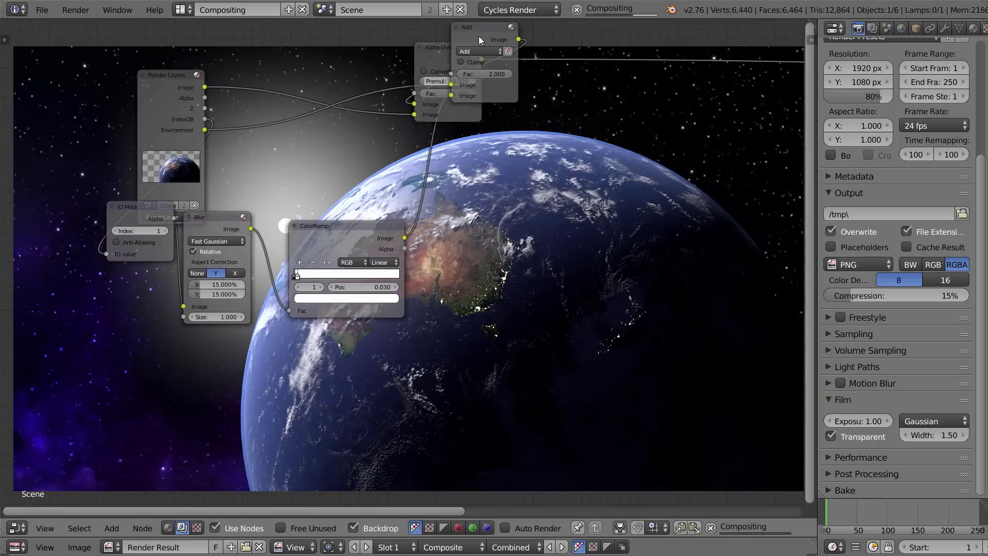
middle_drag(479, 40, 436, 74)
drag(432, 61, 278, 96)
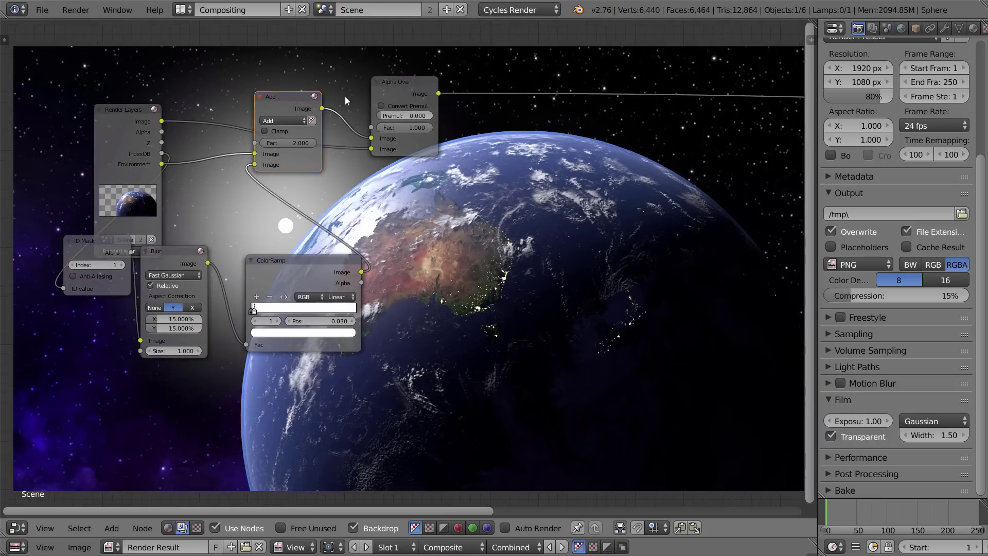
Move the Add and Alpha Over nodes farther from Render Layers and group the Blur, ColorRamp and Add nodes
drag(407, 89, 594, 82)
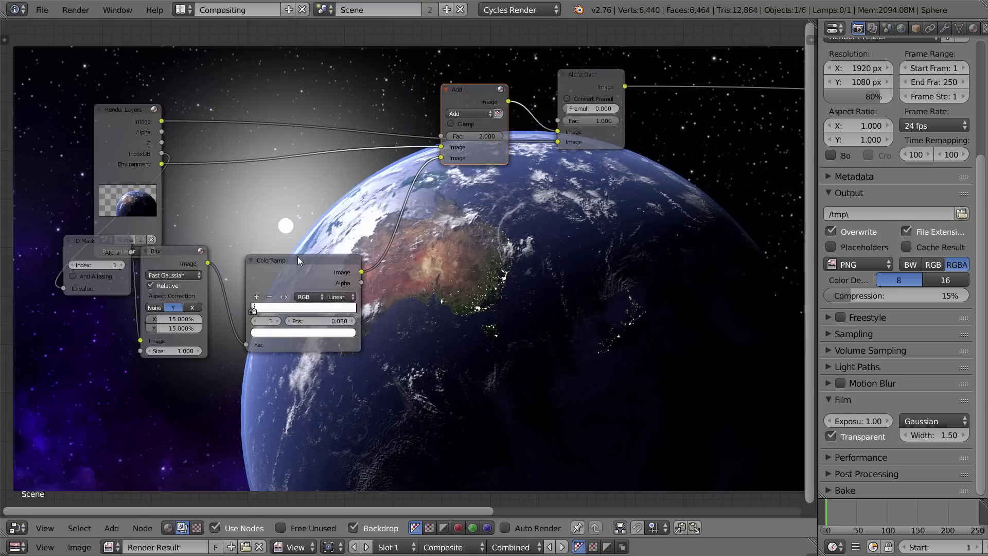
shift+click(189, 267)
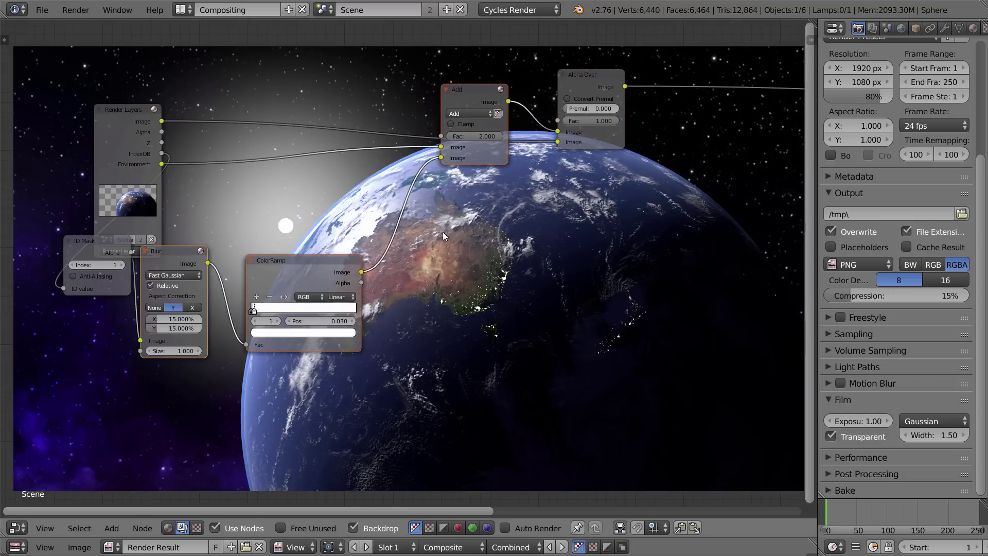
key(ctrl+g)
key(Tab)
middle_drag(387, 221, 504, 251)
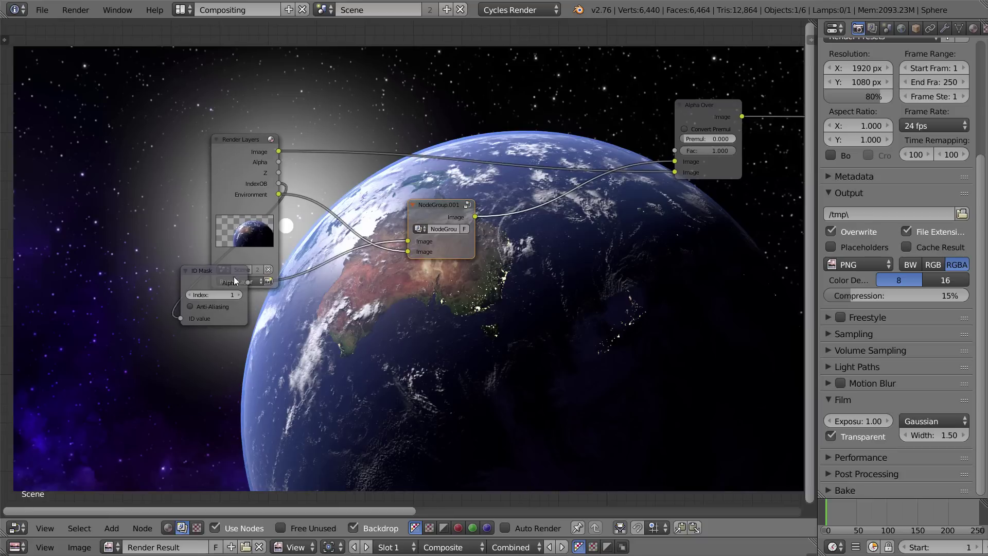
Position the ID Mask node in the gap between the Render Layers node and the new node group
drag(234, 275, 358, 204)
middle_drag(414, 208, 345, 208)
scroll(345, 208, up, 1)
drag(345, 208, 381, 196)
drag(270, 195, 298, 199)
scroll(297, 198, up, 1)
middle_drag(297, 198, 236, 163)
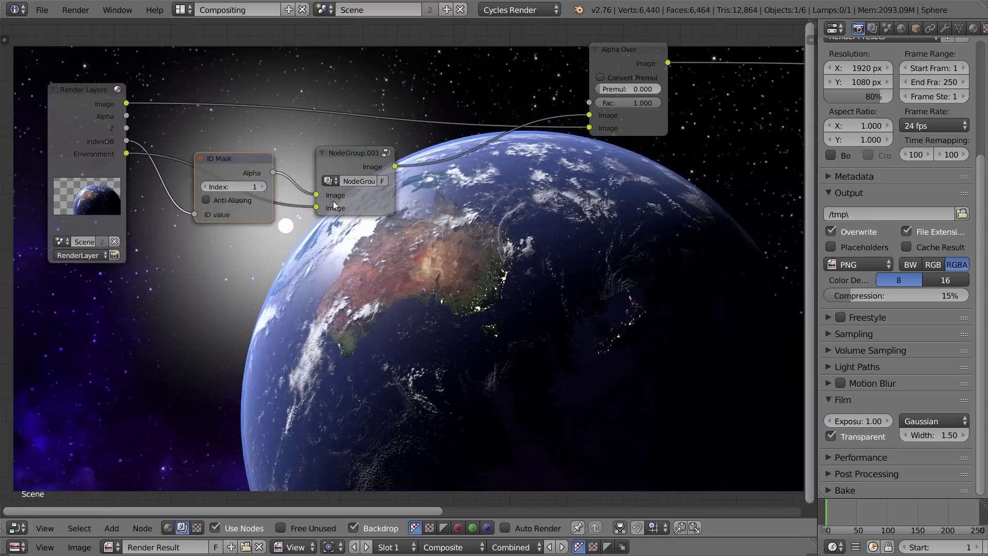
drag(236, 164, 246, 154)
Preview the ID Mask node's alpha output in the backdrop
scroll(368, 243, up, 1)
middle_drag(369, 243, 323, 160)
scroll(310, 120, down, 3)
middle_drag(308, 112, 322, 75)
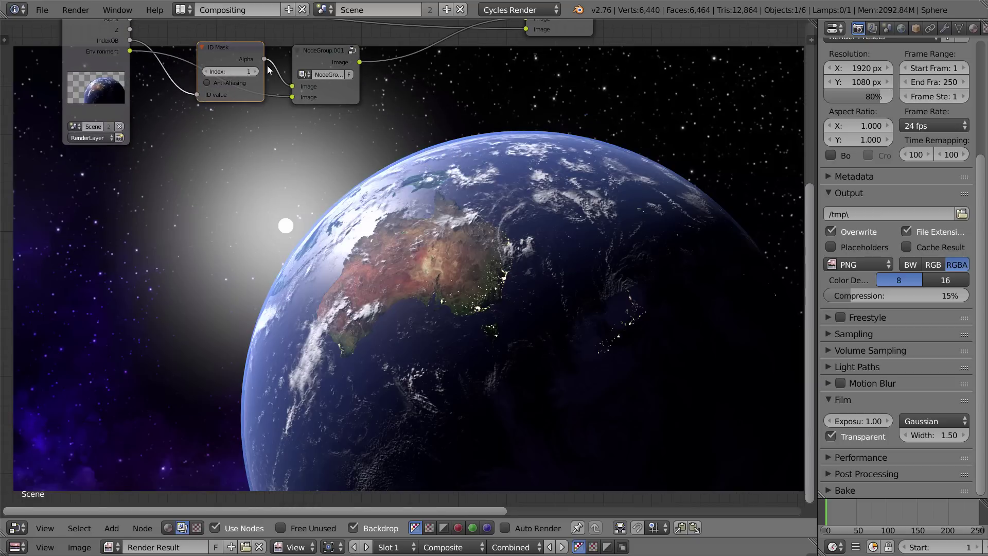
ctrl+shift+click(245, 56)
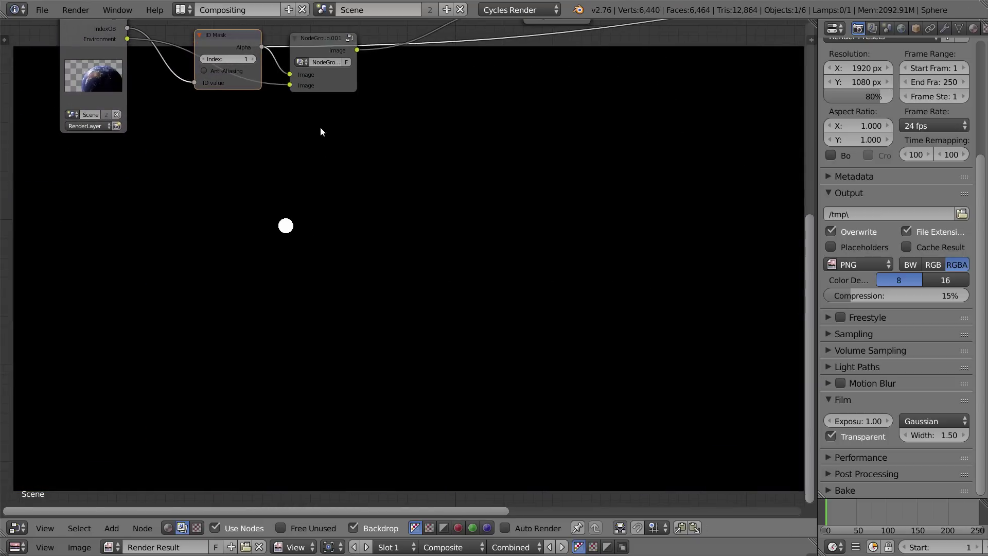
Add a Glare node below the node group, feed it the ID Mask's Alpha output, and preview it in the backdrop
key(shift+a)
mouse_move(311, 156)
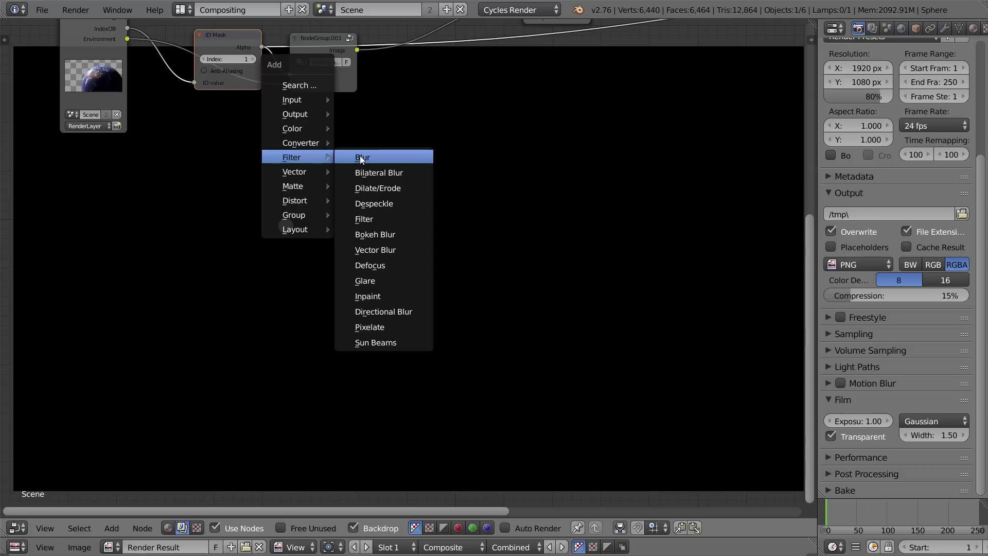
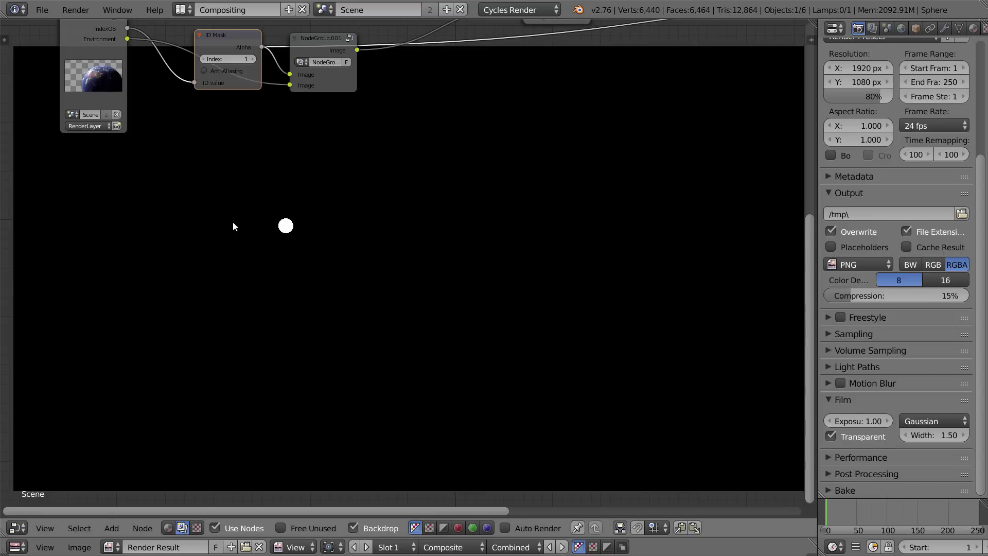
middle_drag(294, 230, 283, 300)
scroll(283, 300, up, 1)
key(shift+a)
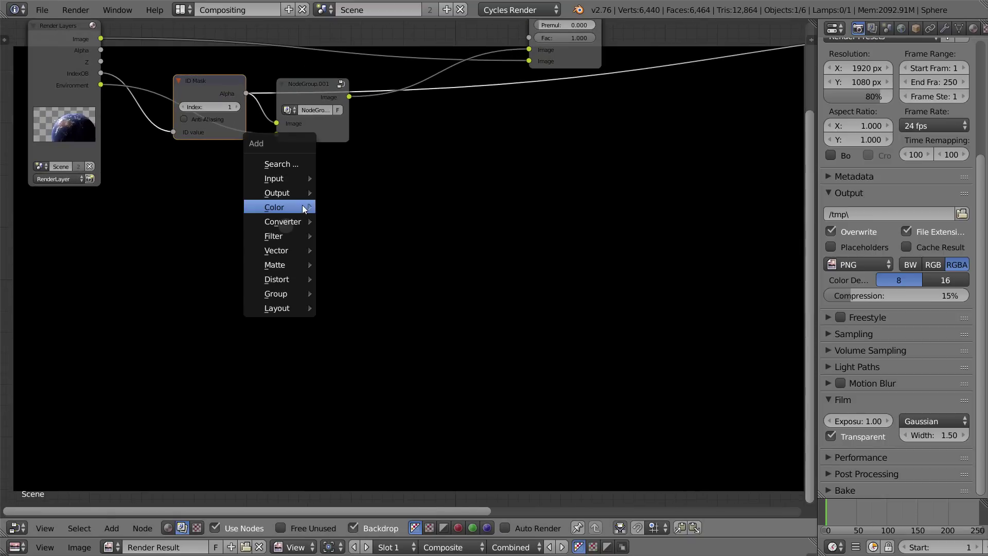
mouse_move(301, 207)
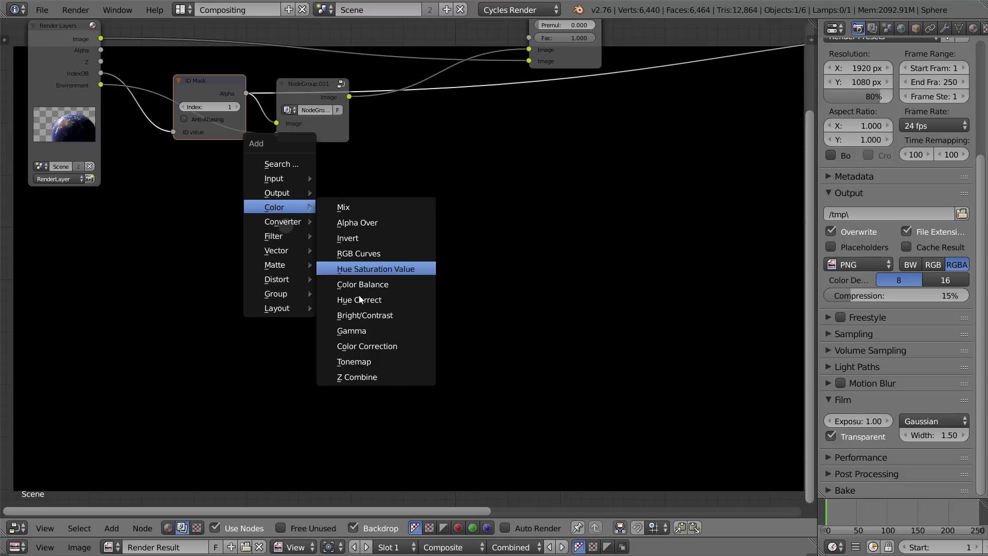
mouse_move(289, 235)
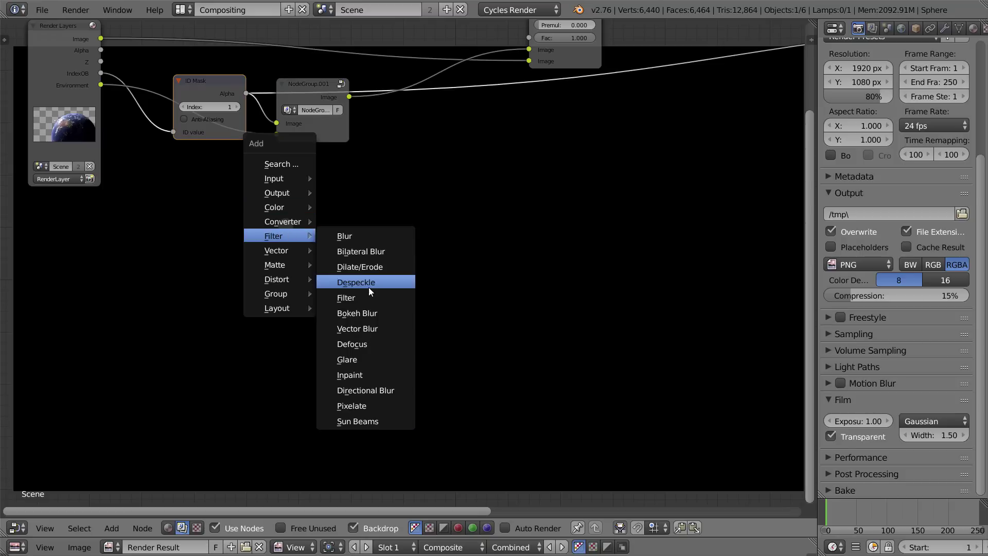
click(386, 356)
click(272, 225)
drag(246, 94, 294, 353)
ctrl+shift+click(341, 226)
Set the Glare node's iterations to 5, threshold to 0 and streaks to 16
middle_drag(341, 225, 179, 100)
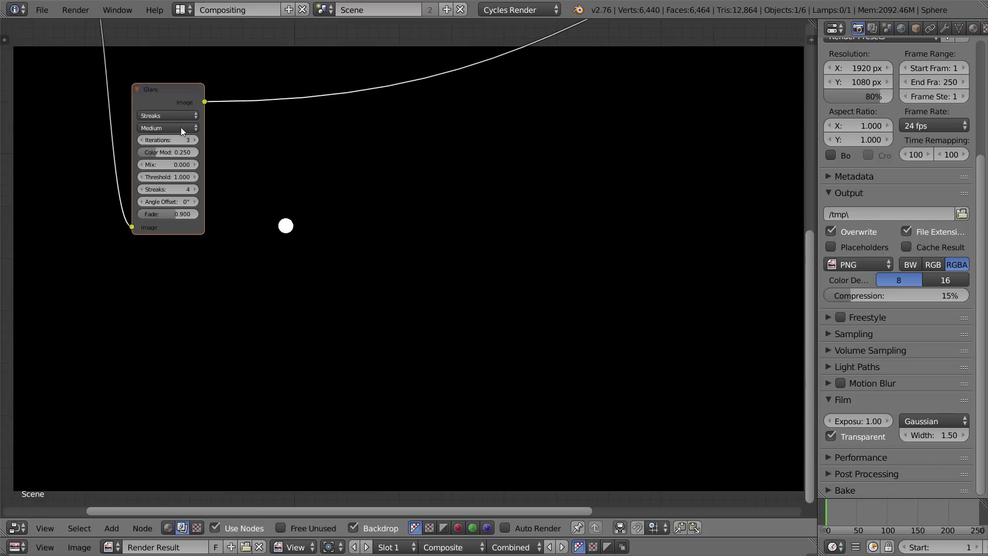
drag(184, 139, 206, 140)
drag(183, 190, 154, 178)
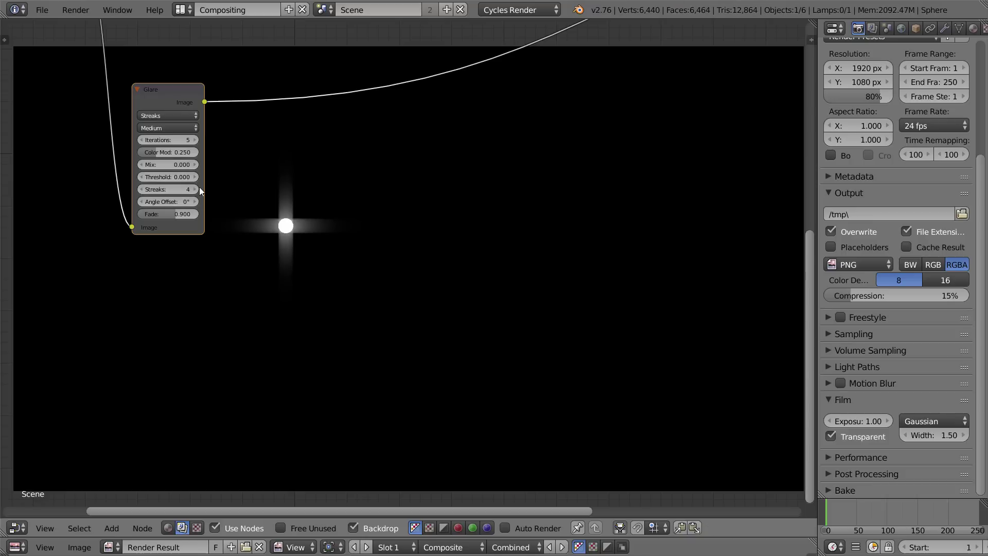
mouse_move(349, 236)
middle_down()
mouse_move(293, 210)
mouse_move(426, 236)
mouse_move(447, 264)
middle_up()
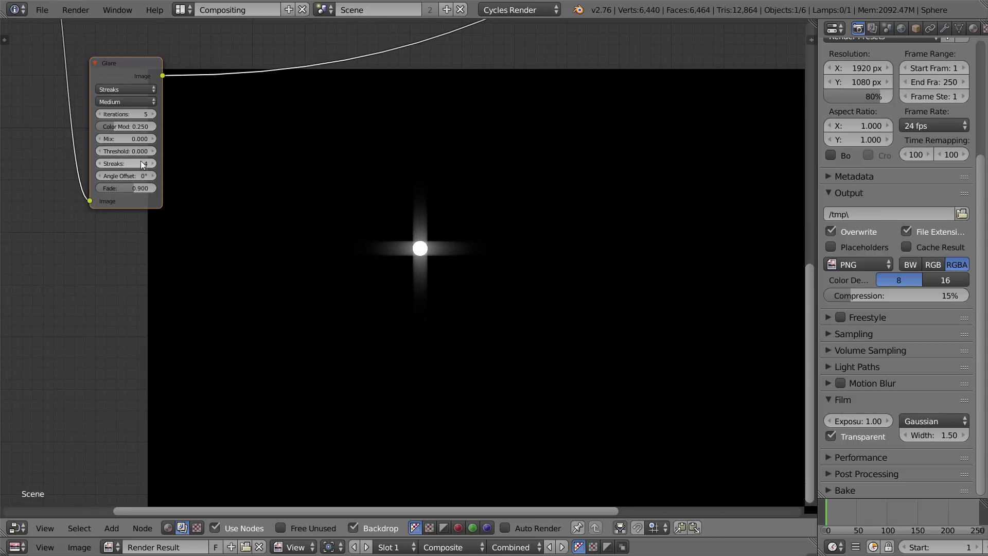
drag(142, 166, 226, 166)
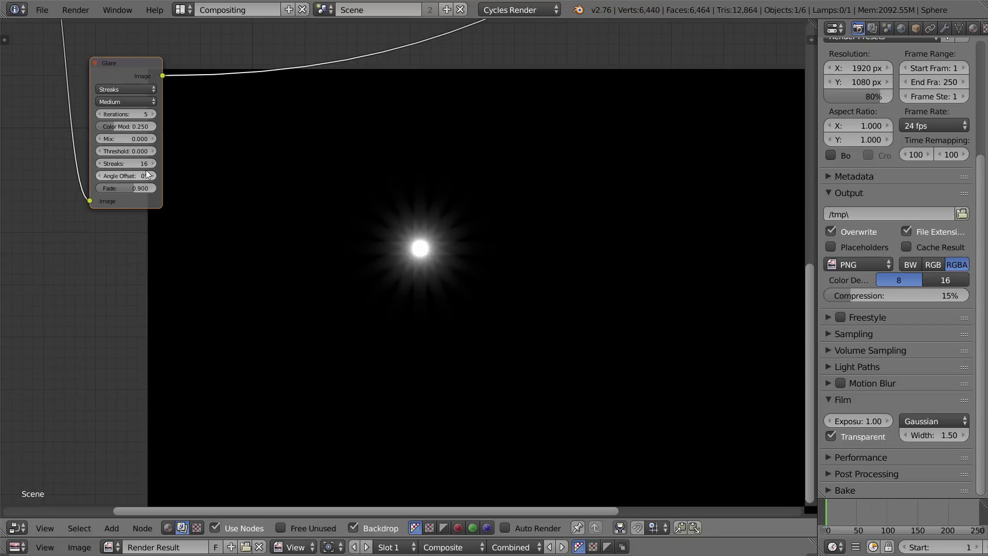
Set the Glare node's fade to 0.940 and its color modulation to 0.632
drag(144, 186, 148, 199)
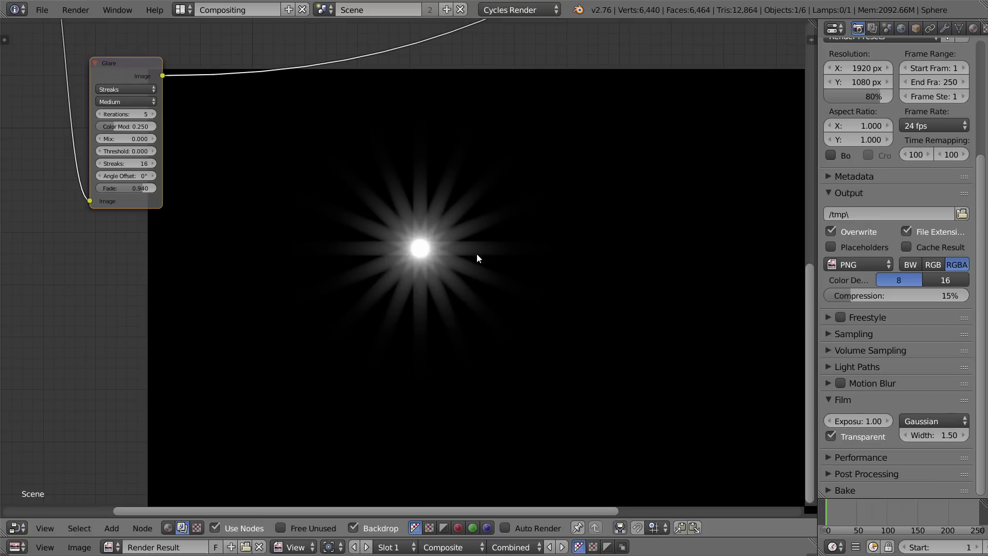
drag(143, 128, 164, 147)
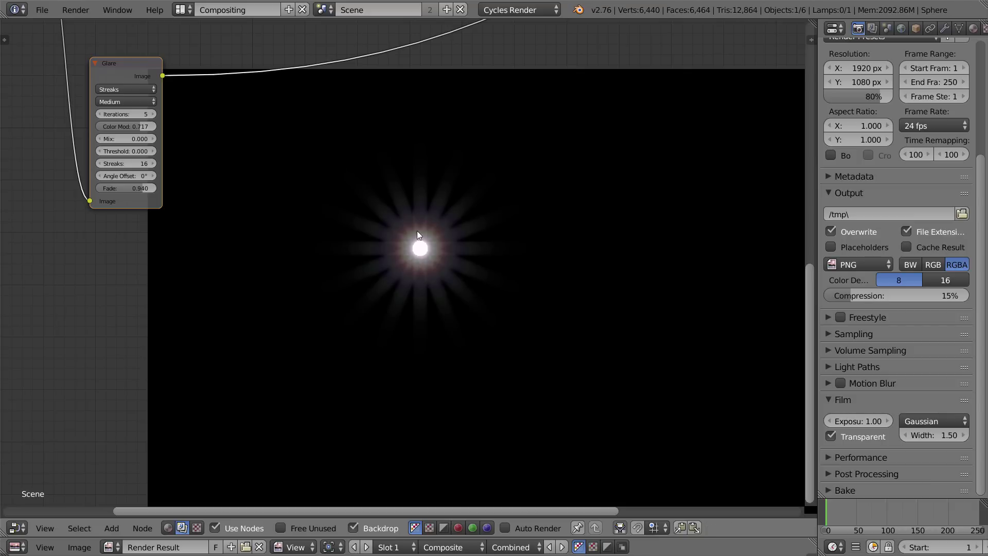
drag(146, 128, 141, 127)
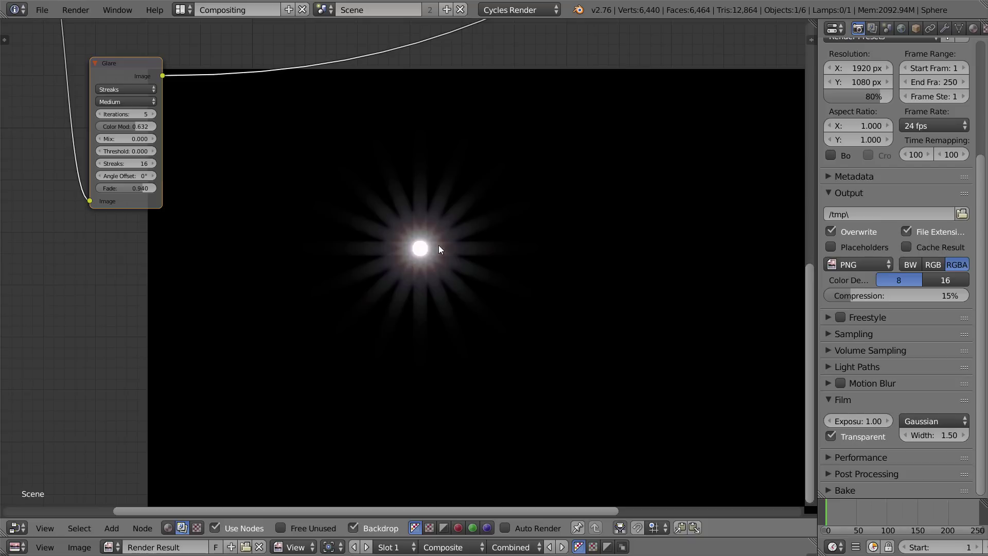
Duplicate the Glare node directly below the original and connect the ID Mask's Alpha output to the copy
middle_drag(421, 178, 357, 228)
scroll(355, 206, down, 1)
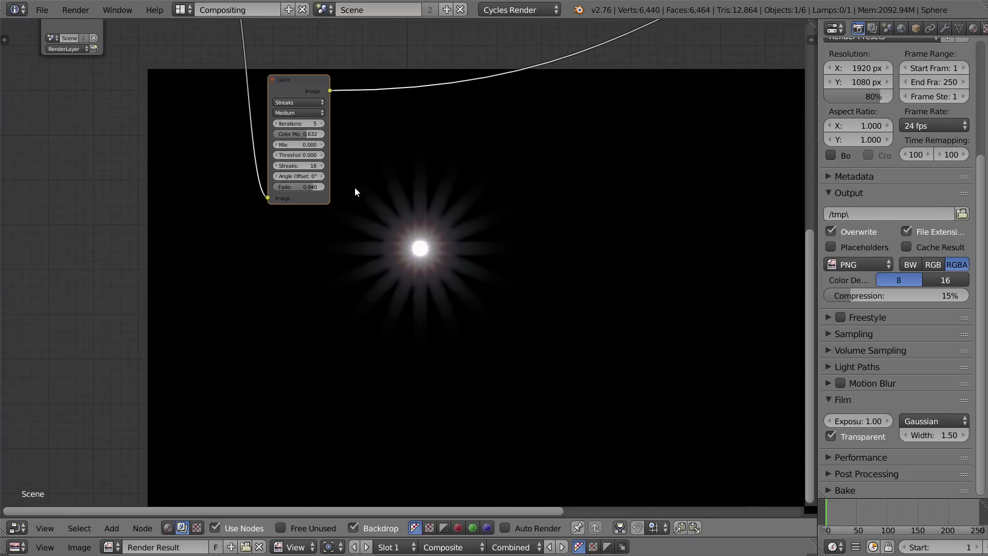
shift+scroll(324, 124, up, 1)
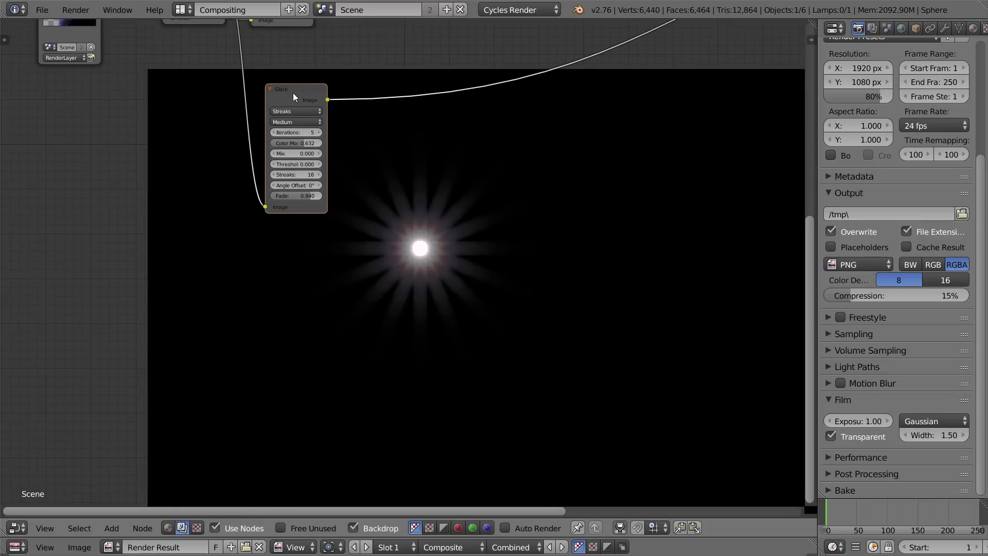
drag(292, 92, 282, 79)
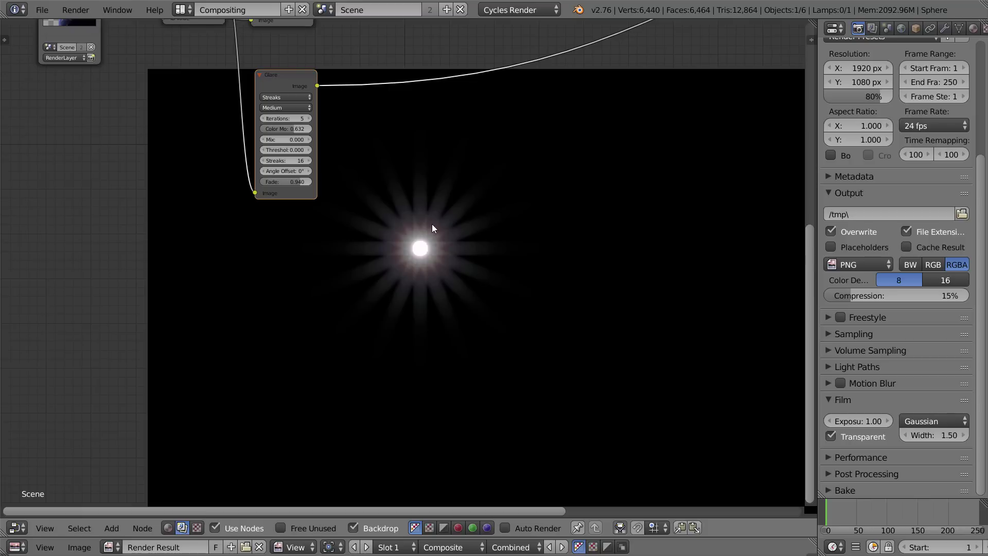
key(shift+d)
click(298, 232)
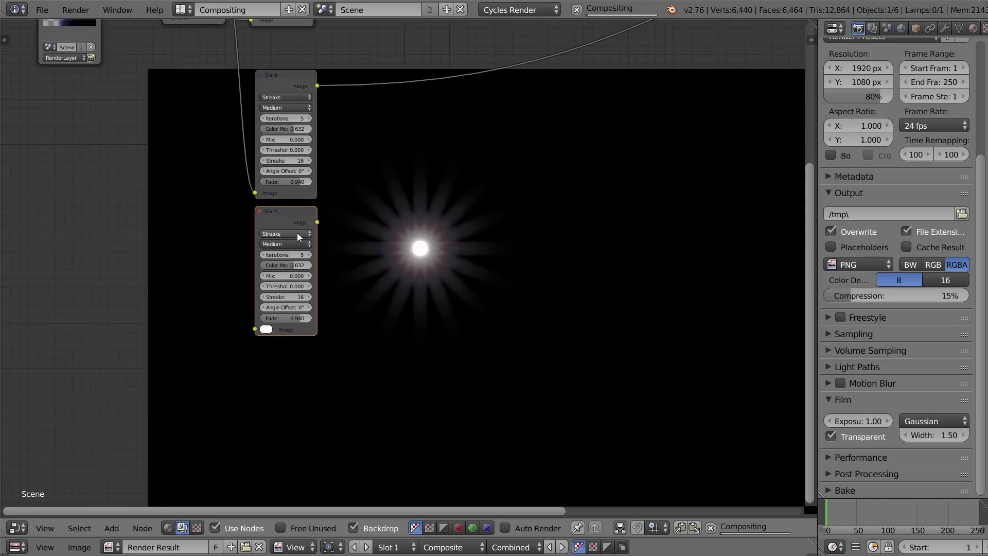
middle_drag(243, 66, 259, 106)
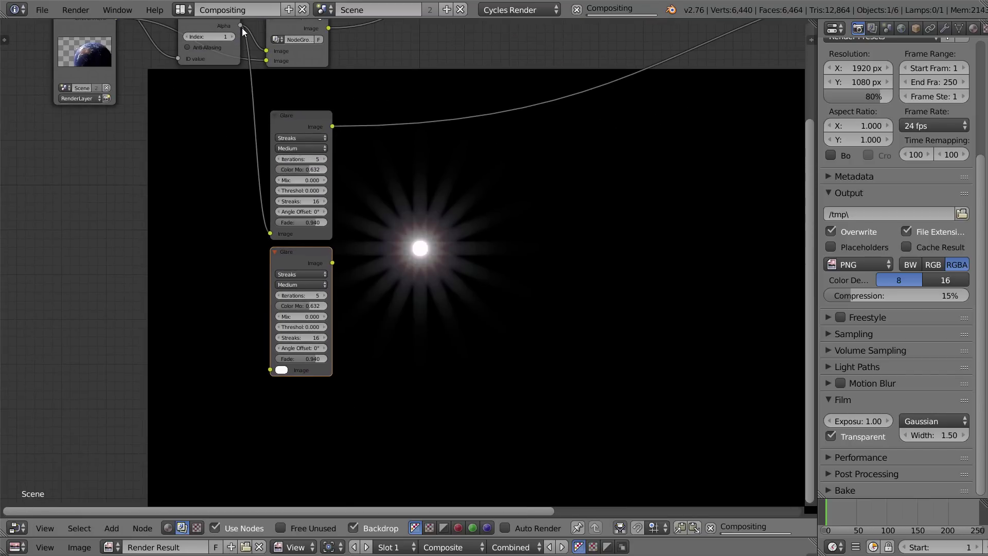
drag(241, 26, 268, 370)
Set the duplicated Glare node's streaks to 2 and preview its output in the backdrop
scroll(352, 269, up, 4)
middle_drag(352, 269, 266, 188)
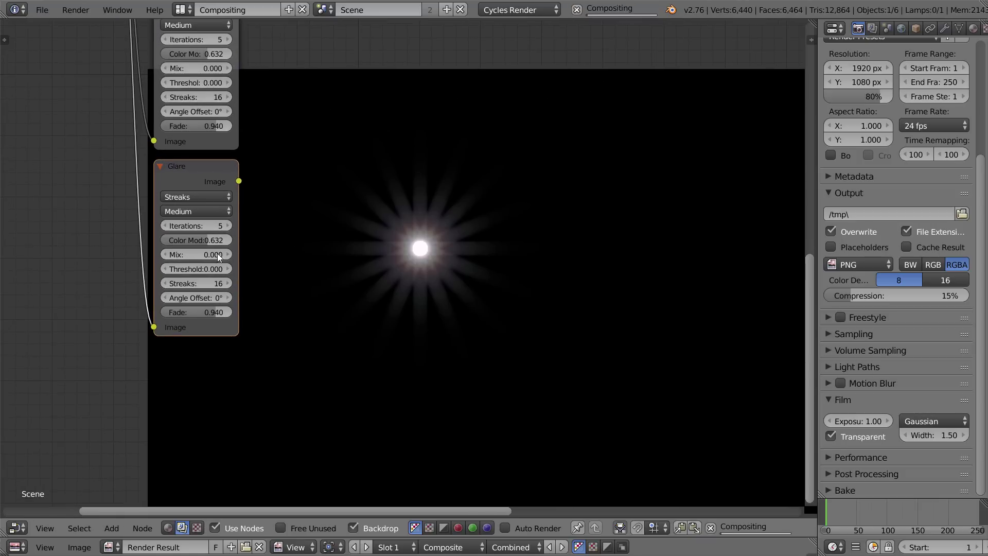
click(198, 284)
text(2)
key(Return)
ctrl+shift+click(214, 180)
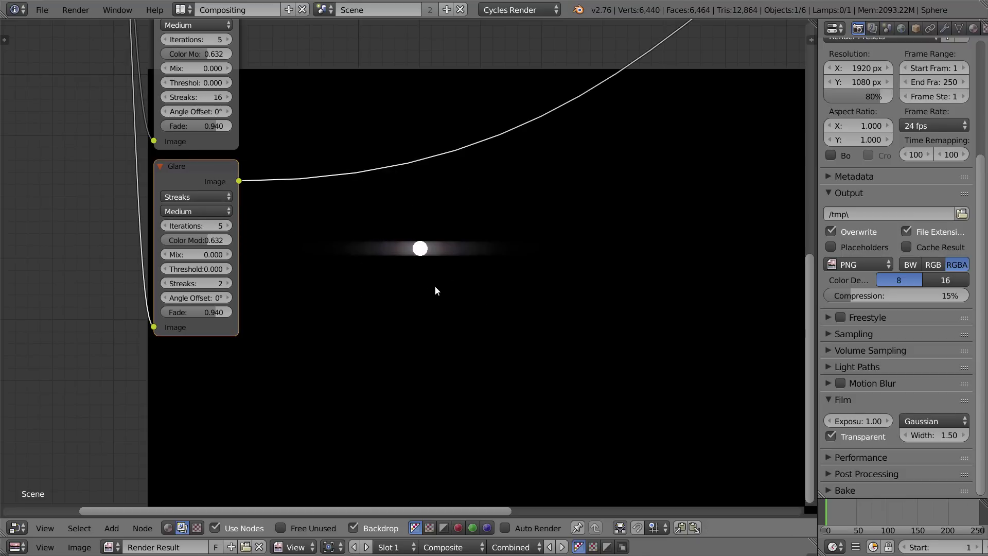
Configure the two-streak Glare node with a fade of 0.986, color modulation of 0 and mix of 1
middle_drag(434, 287, 417, 200)
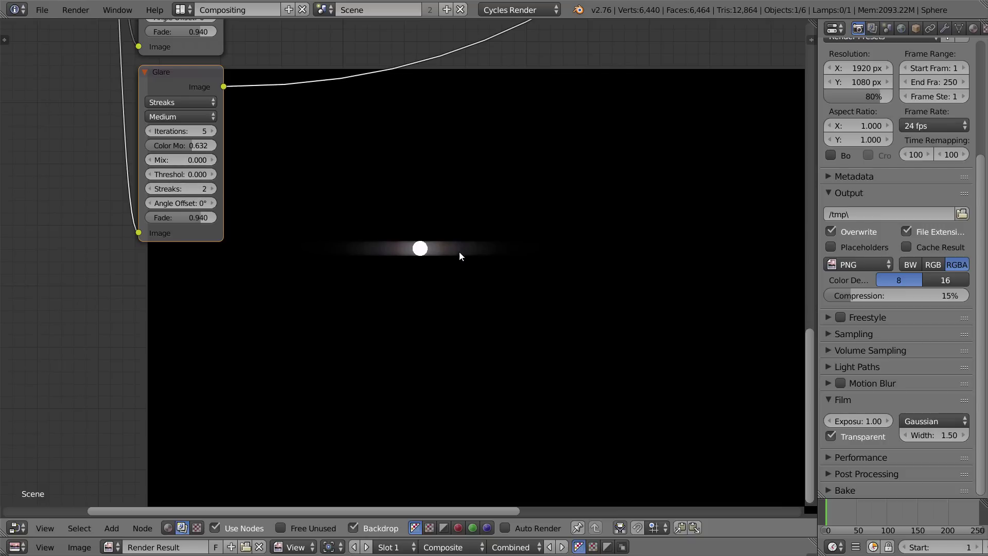
drag(202, 218, 207, 218)
middle_drag(445, 252, 409, 231)
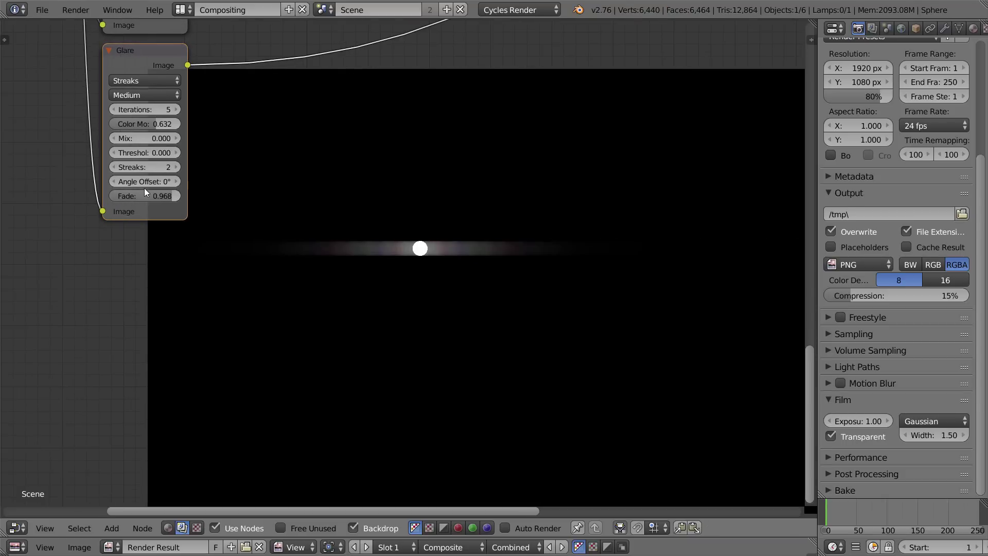
drag(145, 196, 177, 196)
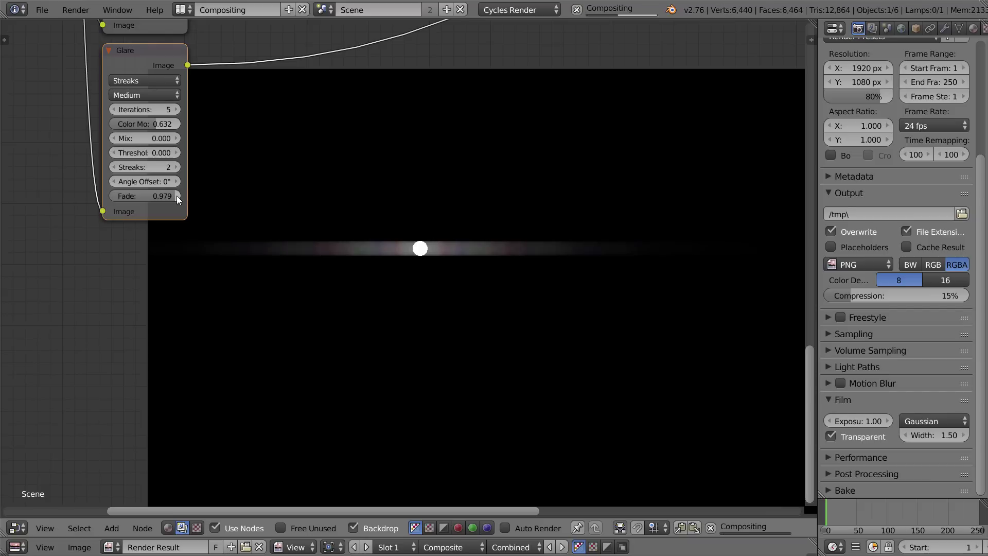
middle_drag(537, 303, 502, 292)
drag(138, 184, 140, 185)
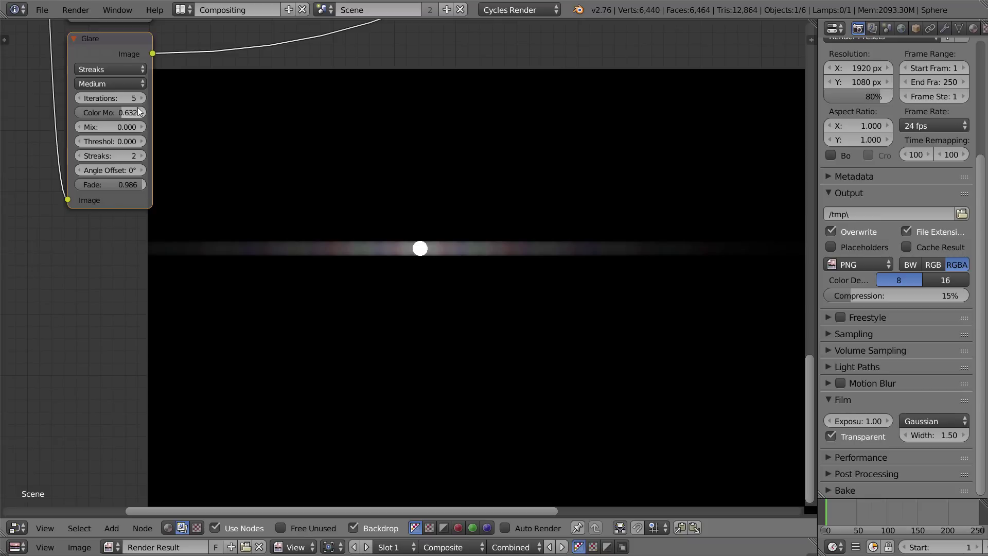
key(BackSpace)
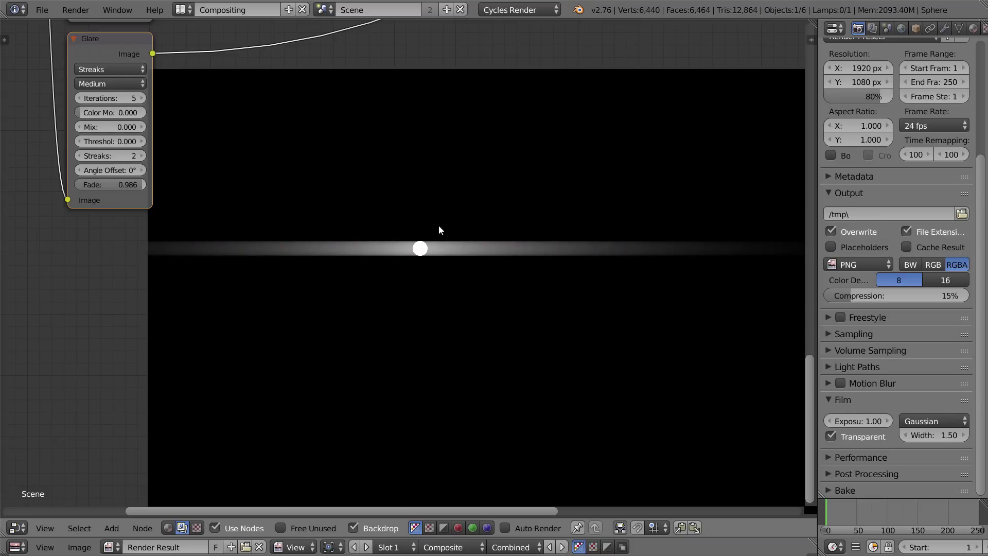
drag(119, 128, 190, 128)
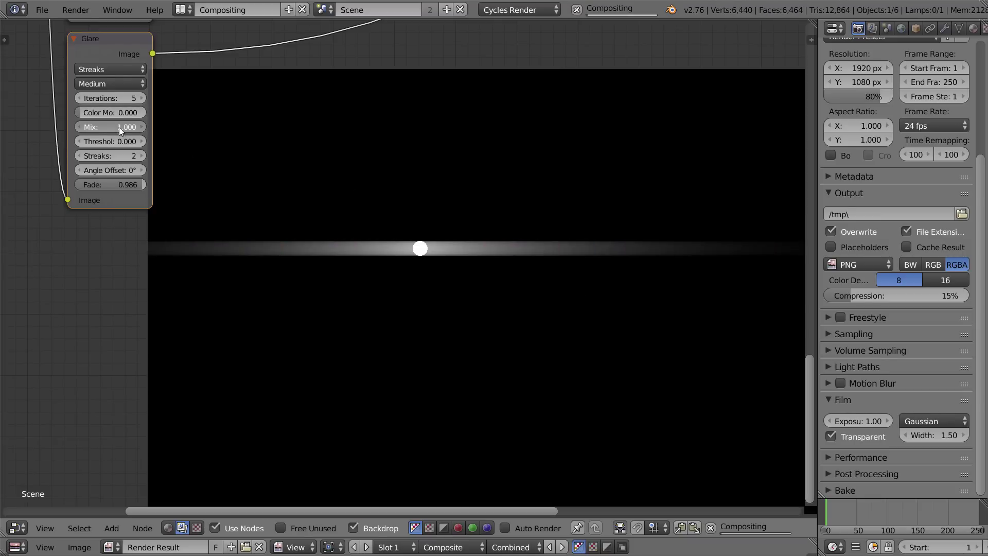
Preview the 16-streak Glare node in the backdrop and set its mix to 1
key(g)
click(242, 161)
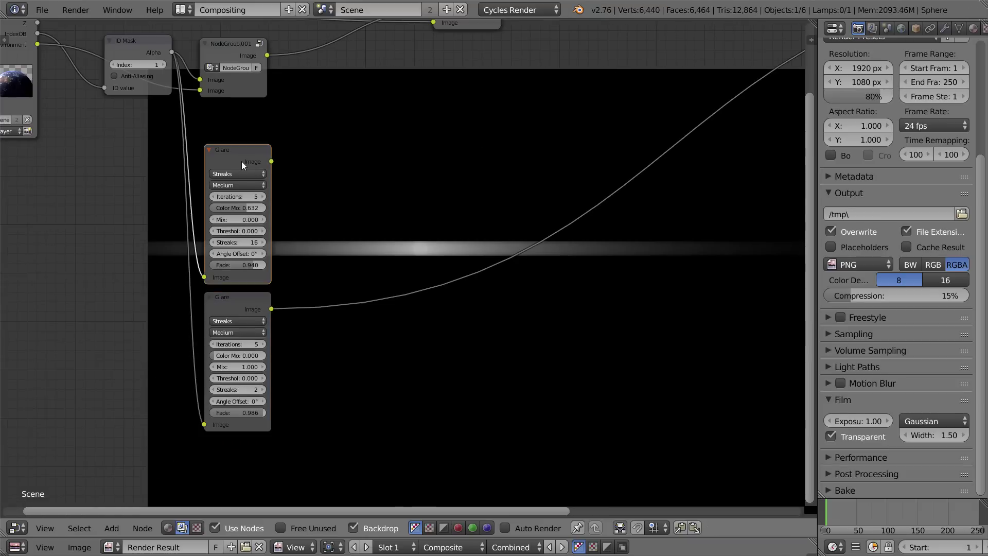
middle_drag(241, 161, 217, 139)
ctrl+shift+click(217, 139)
middle_drag(388, 254, 375, 236)
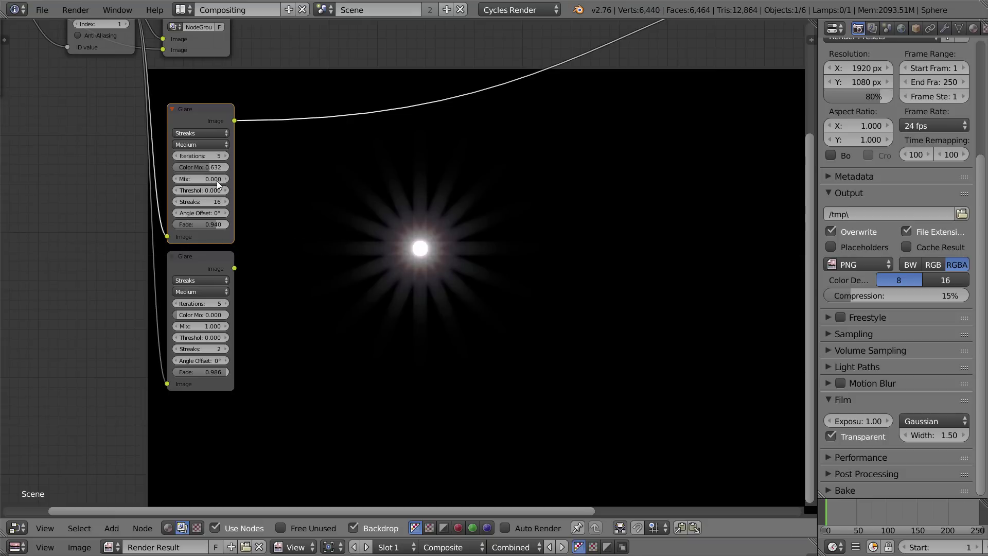
drag(216, 178, 278, 178)
Preview the two-streak Glare node's output in the backdrop again
ctrl+shift+click(210, 264)
middle_drag(259, 236, 258, 186)
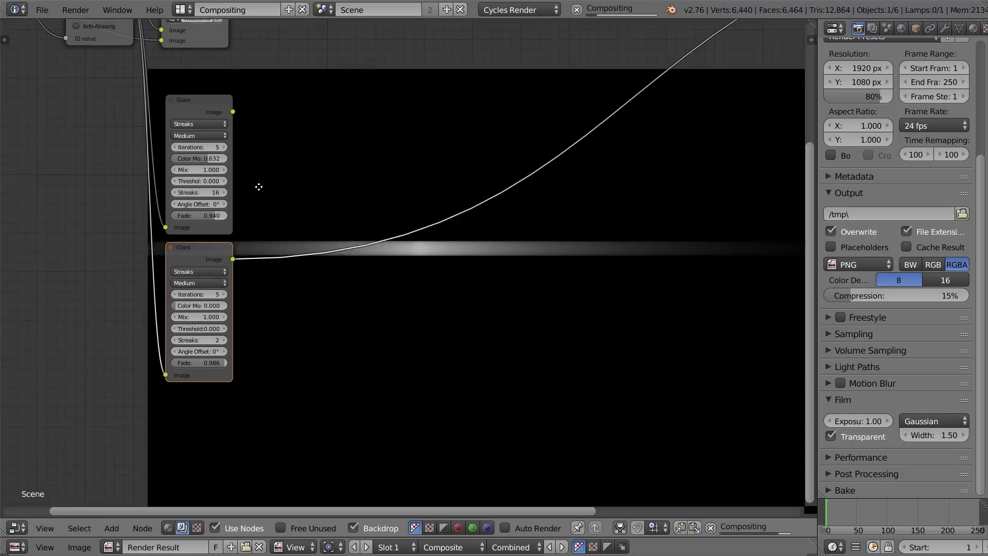
scroll(336, 258, up, 1)
middle_drag(335, 258, 310, 218)
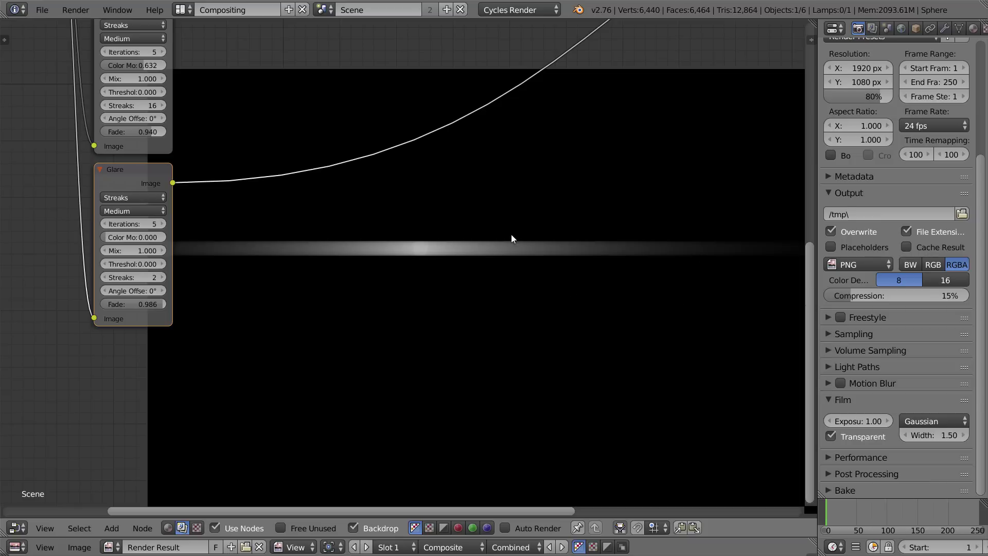
Add a Blur node and insert it on the output link of the two-streak Glare node
middle_drag(313, 241, 278, 226)
scroll(241, 194, up, 1)
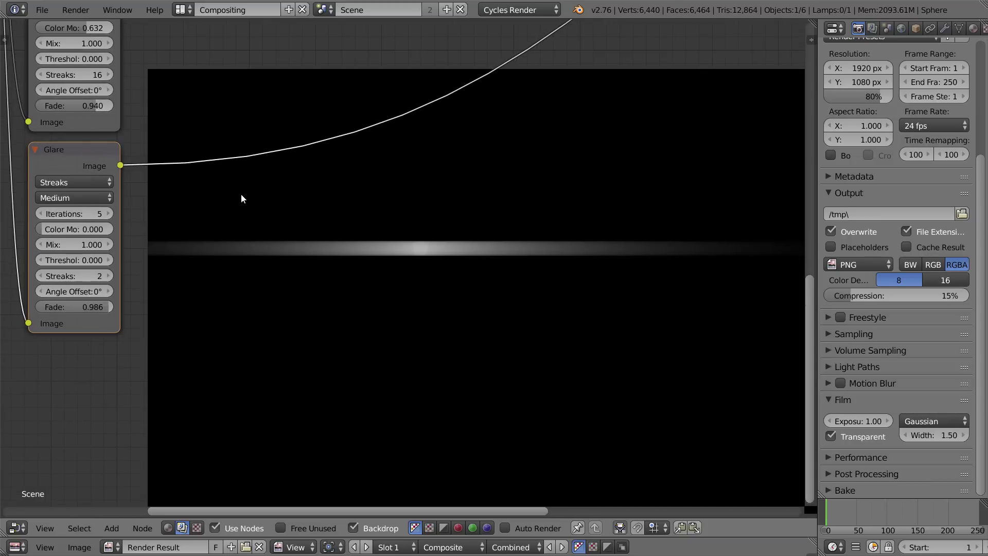
key(shift+a)
mouse_move(229, 193)
click(290, 195)
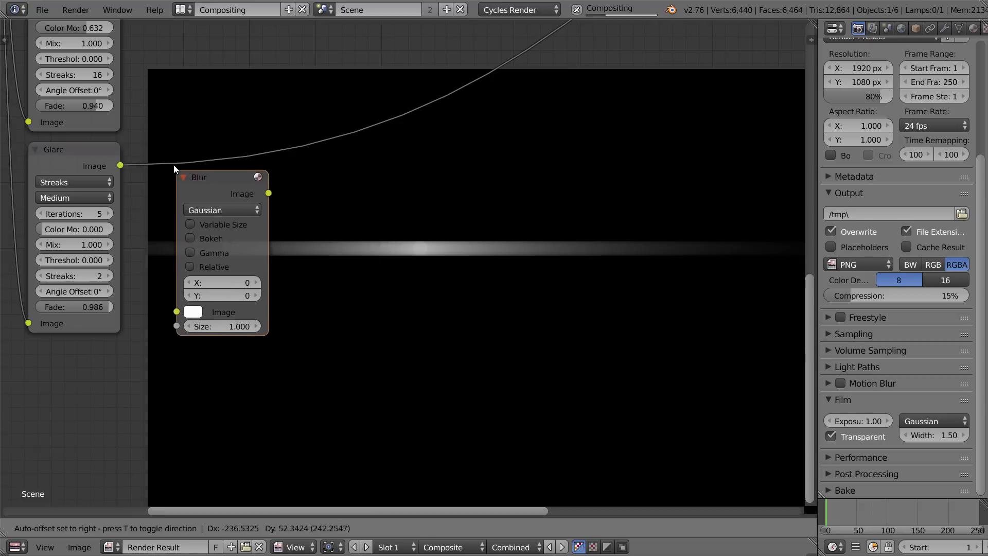
click(206, 159)
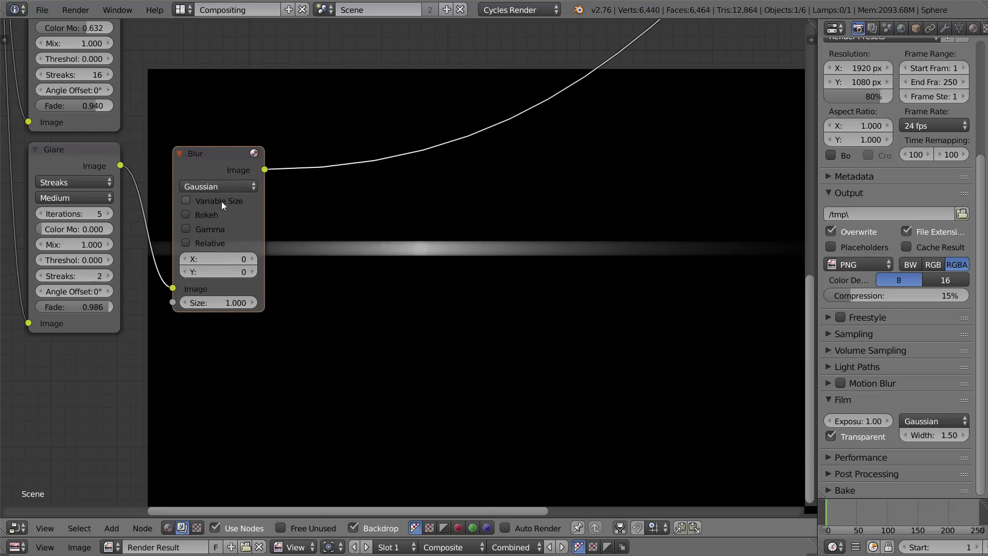
Configure the Blur node as Fast Gaussian, relative, with Y aspect correction and X and Y sizes of 2%
click(214, 185)
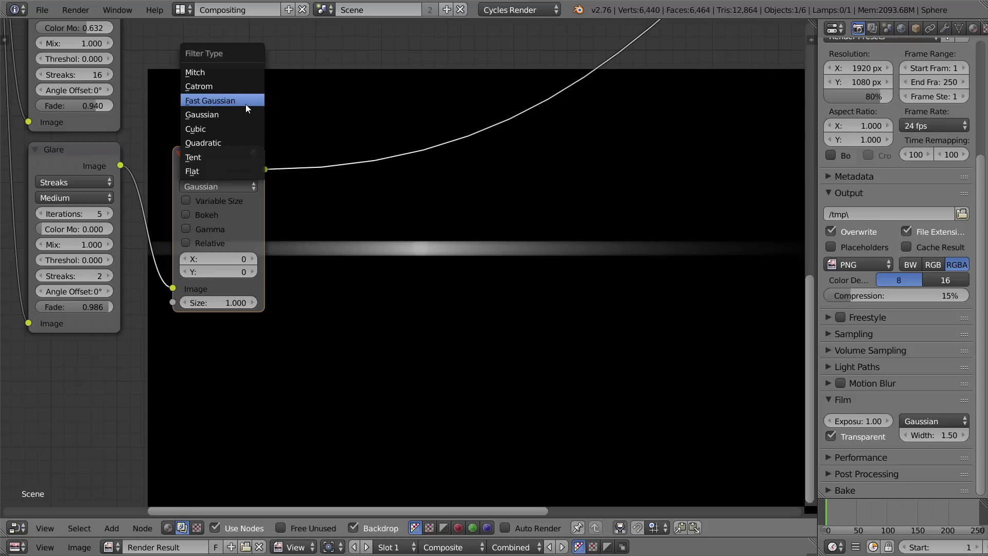
click(245, 104)
click(215, 199)
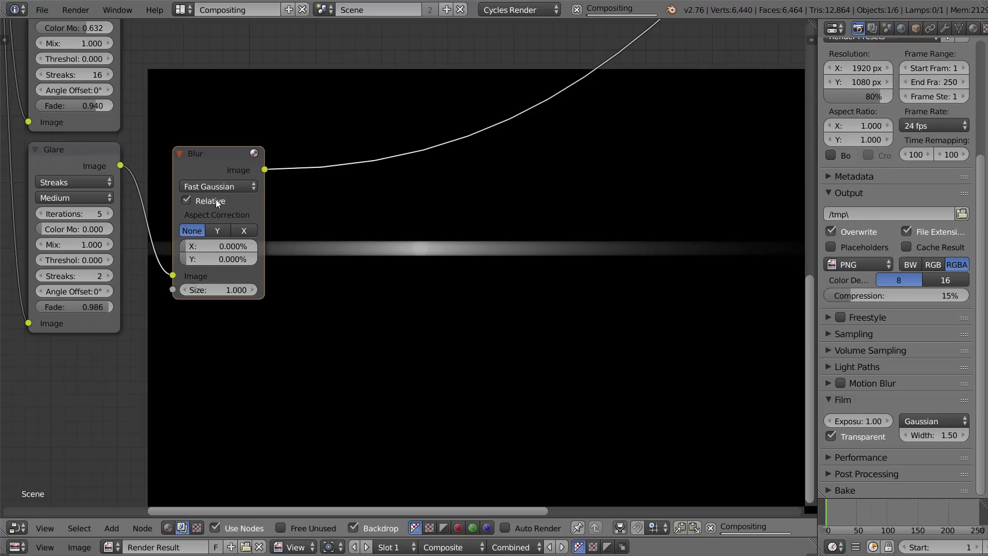
click(219, 230)
click(225, 244)
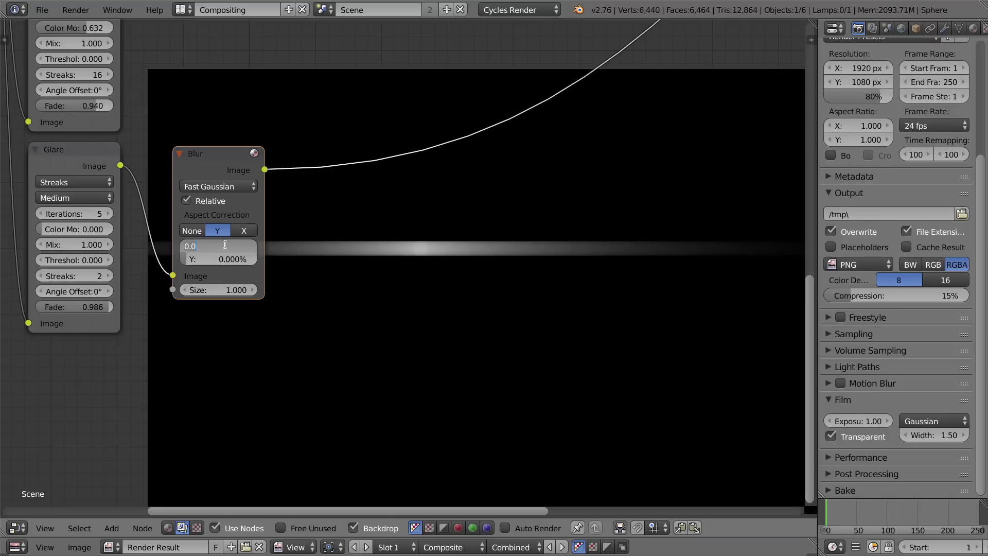
text(2)
key(Return)
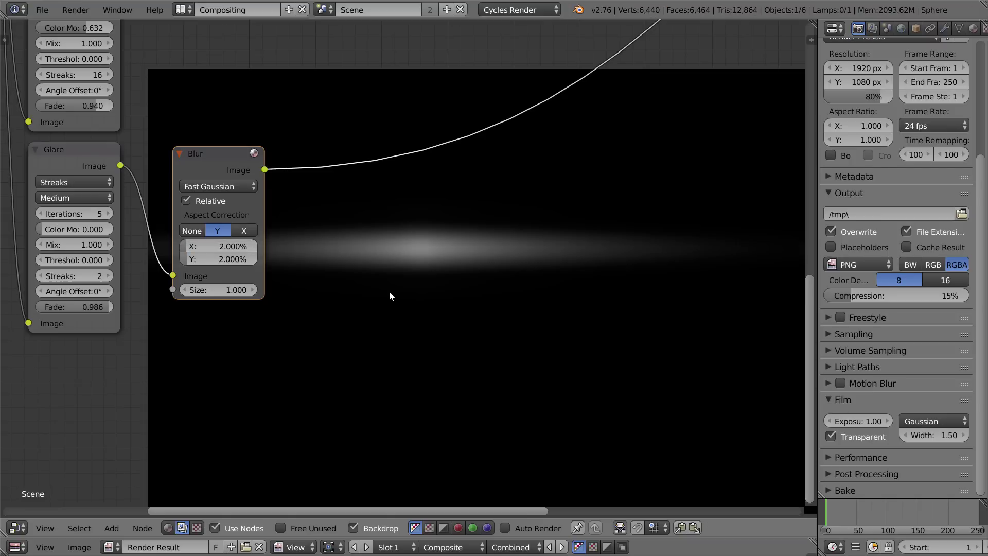
Reduce the Blur node's X and Y sizes to 1%
middle_drag(389, 292, 175, 211)
drag(175, 211, 122, 217)
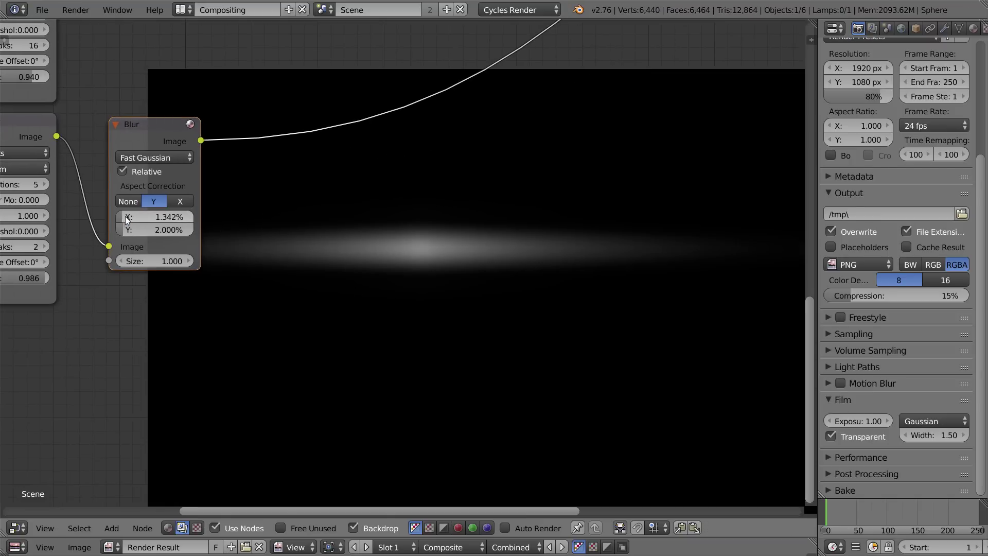
click(125, 216)
text(1)
key(Tab)
text(1)
key(Return)
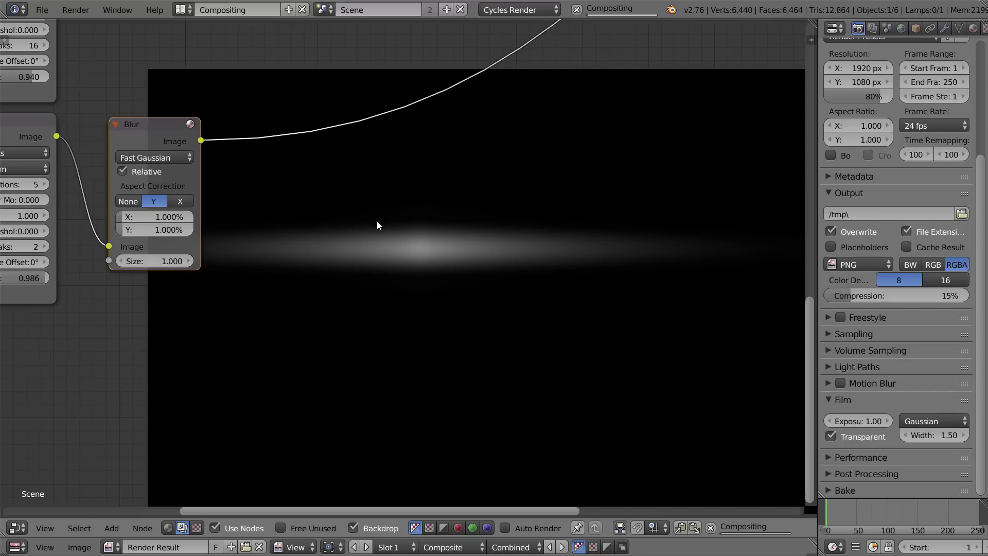
middle_drag(309, 259, 244, 240)
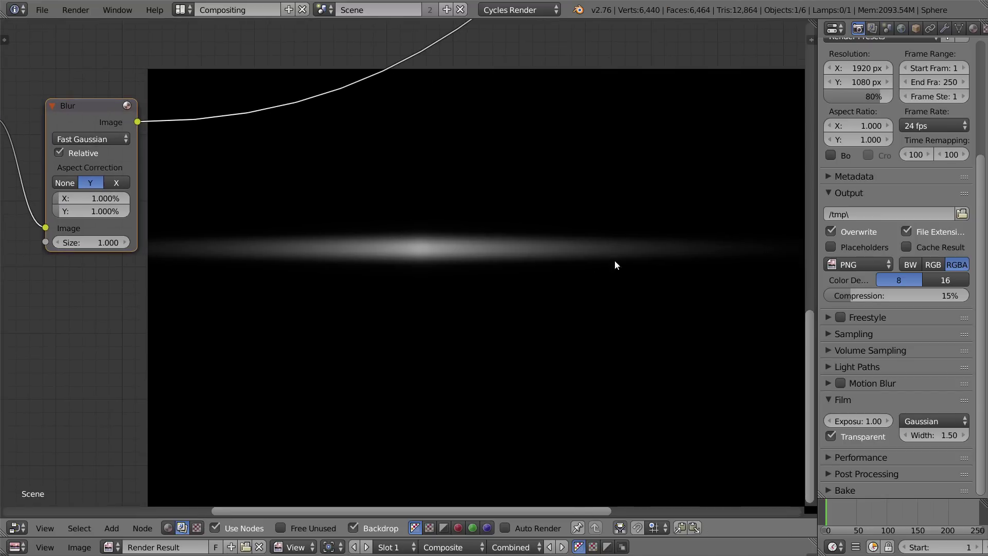
Preview the two-streak Glare node's unblurred output in the backdrop for comparison with the blur
scroll(554, 263, down, 3)
middle_drag(575, 317, 578, 398)
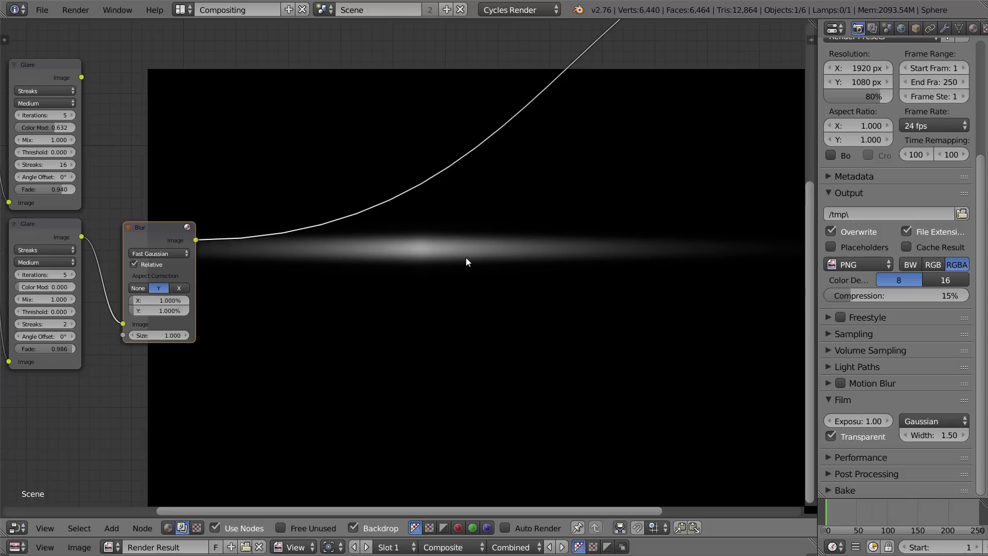
middle_drag(367, 248, 493, 332)
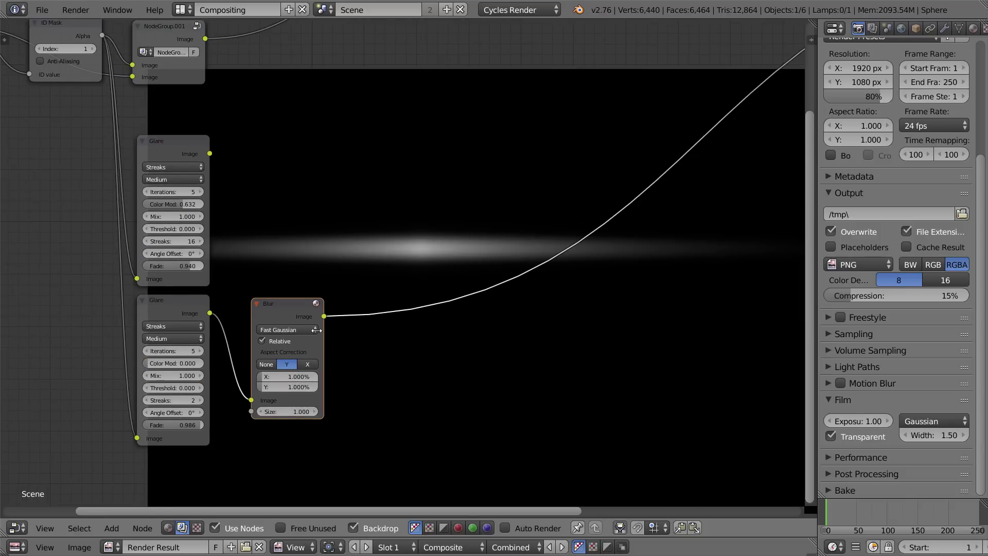
ctrl+shift+click(180, 309)
middle_drag(406, 311, 375, 342)
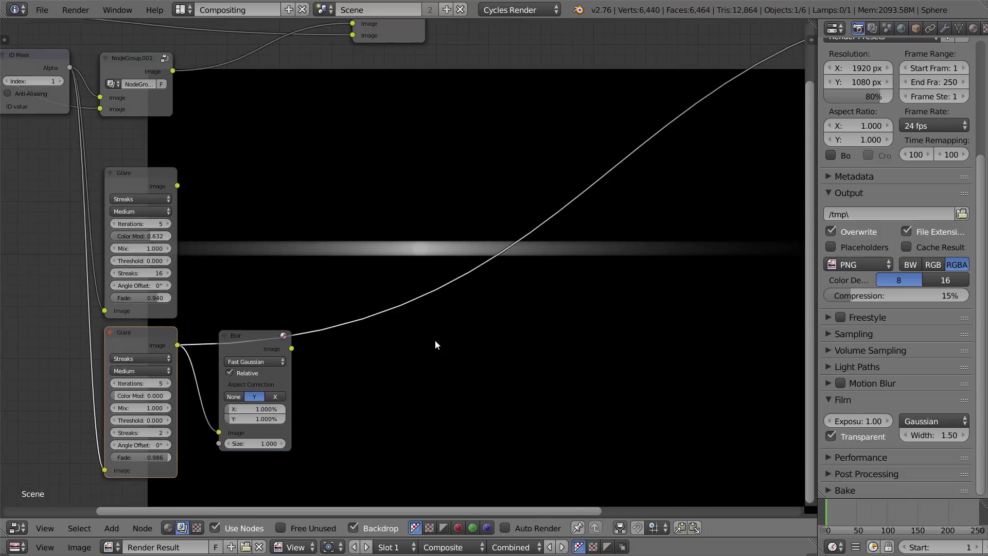
scroll(298, 280, down, 1)
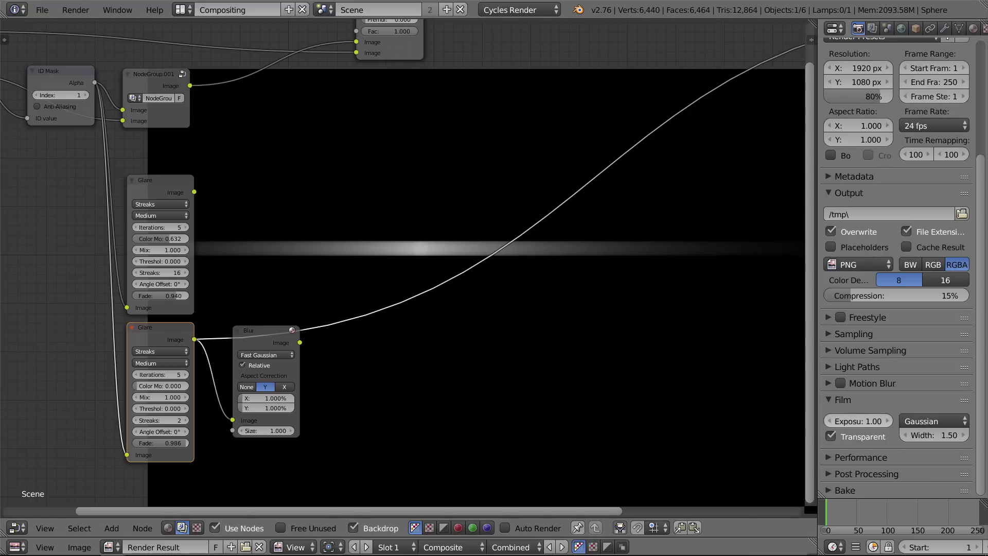
Add a Mix node and feed it the 16-streak Glare output first and the Blur output second
middle_drag(430, 264, 438, 253)
key(shift+a)
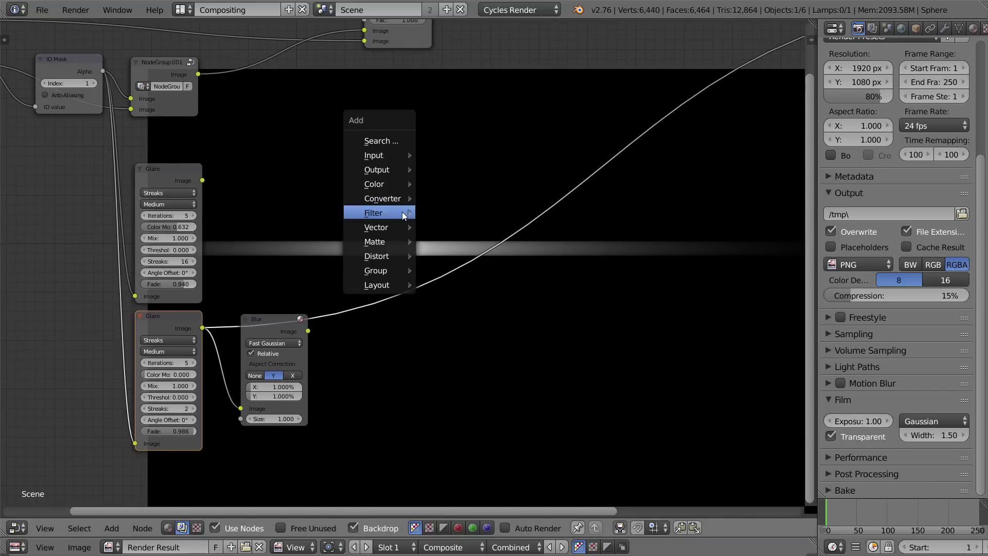
mouse_move(402, 183)
click(447, 183)
click(391, 150)
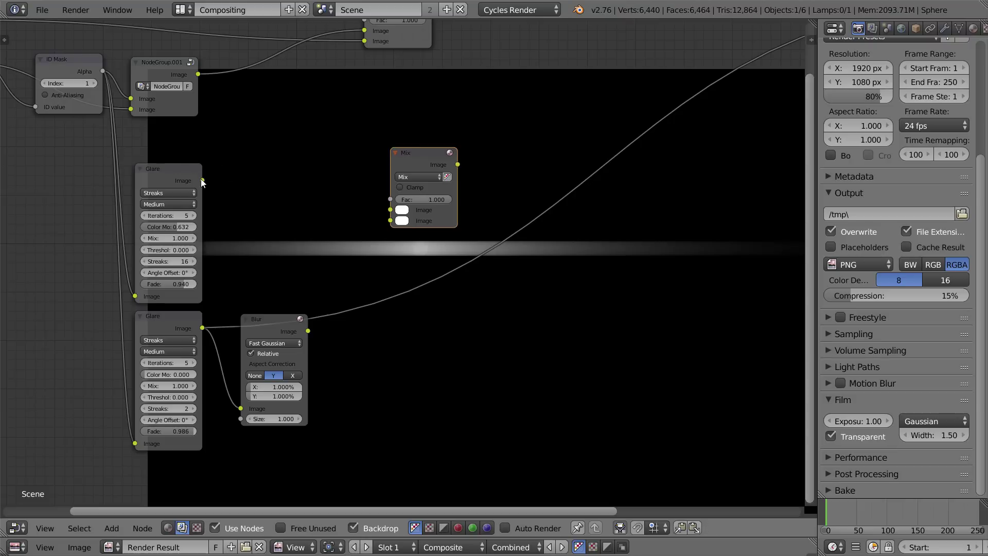
drag(202, 180, 391, 210)
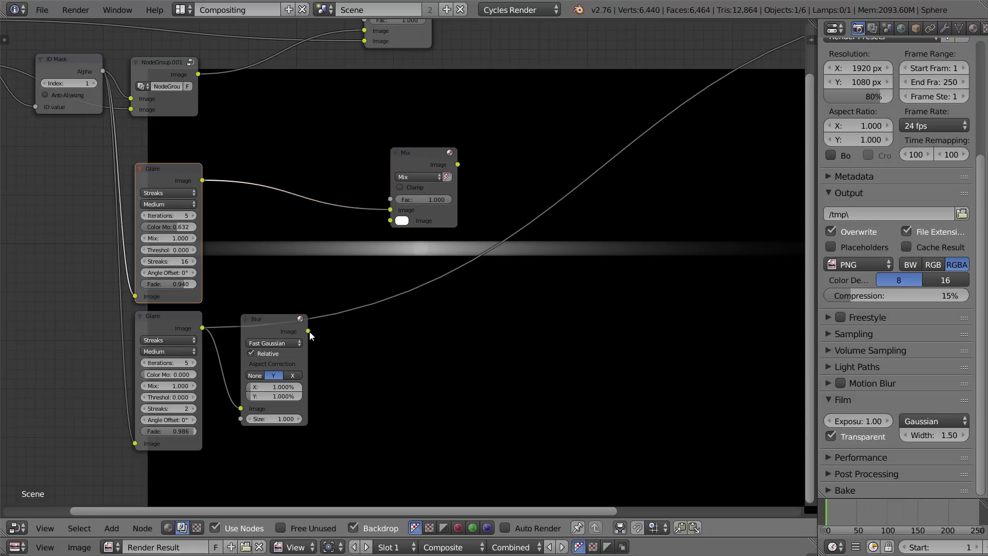
drag(308, 331, 391, 220)
Set the new Mix node's blend type to Add and preview the combined glare in the backdrop
click(417, 178)
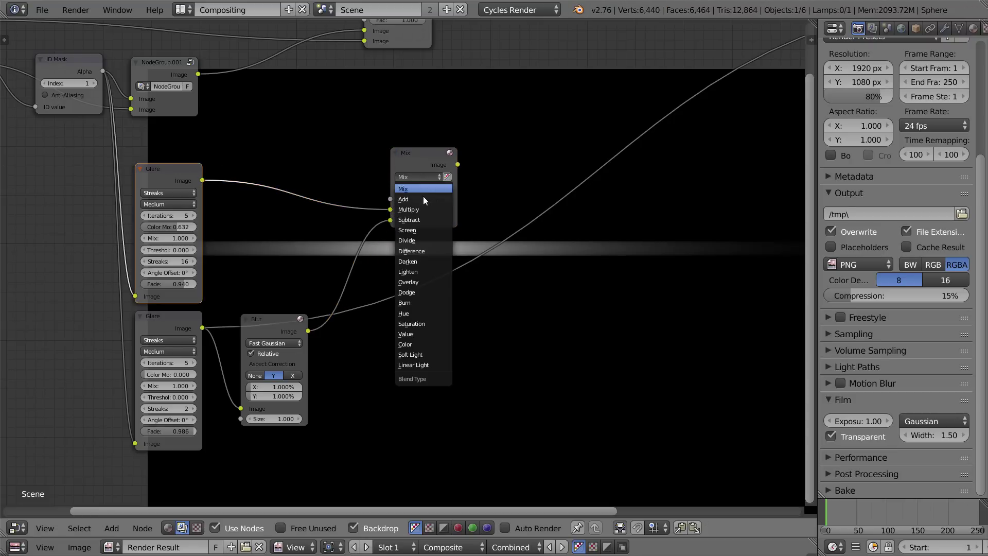
click(423, 199)
ctrl+shift+click(423, 160)
middle_drag(545, 274, 457, 175)
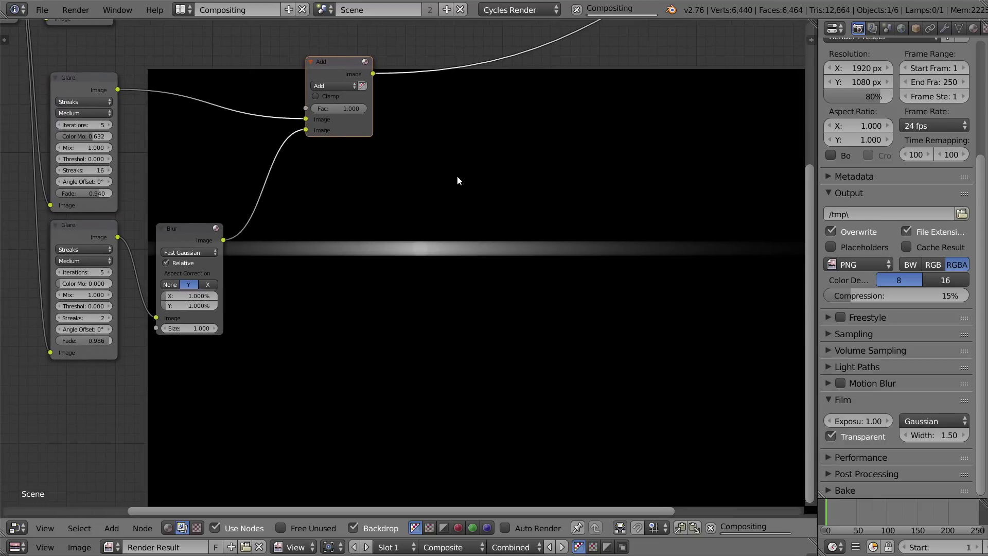
middle_drag(459, 197, 430, 221)
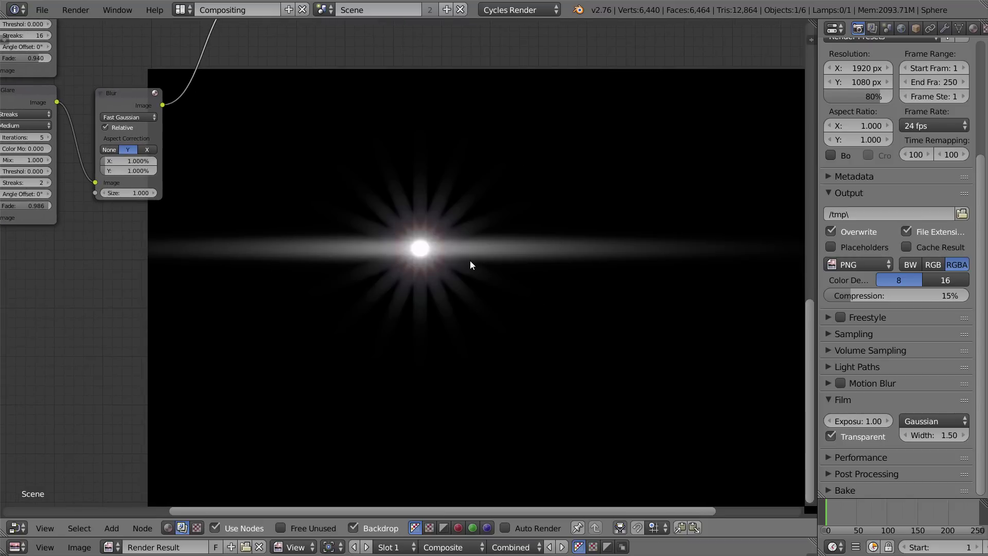
middle_drag(283, 191, 500, 293)
click(222, 53)
middle_drag(303, 253, 323, 230)
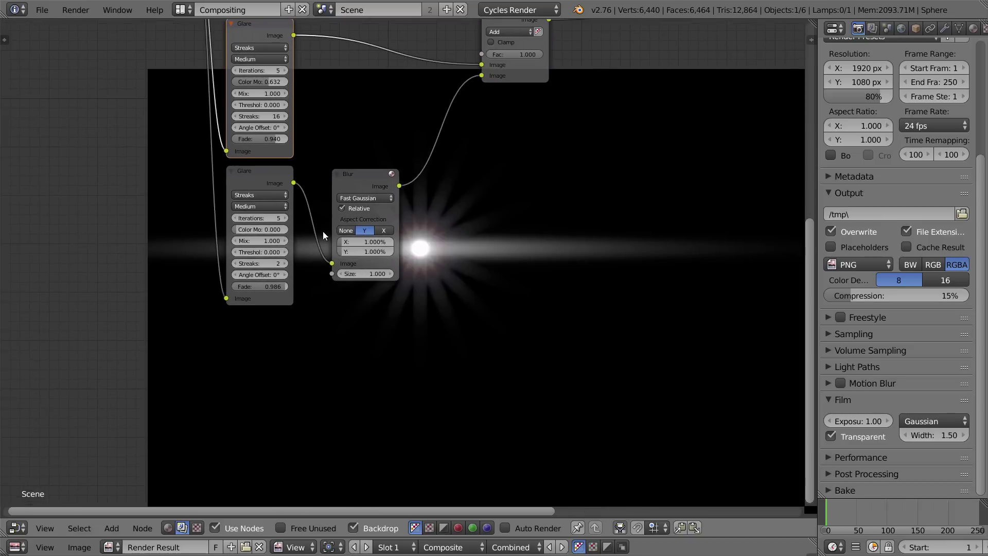
middle_drag(417, 254, 377, 229)
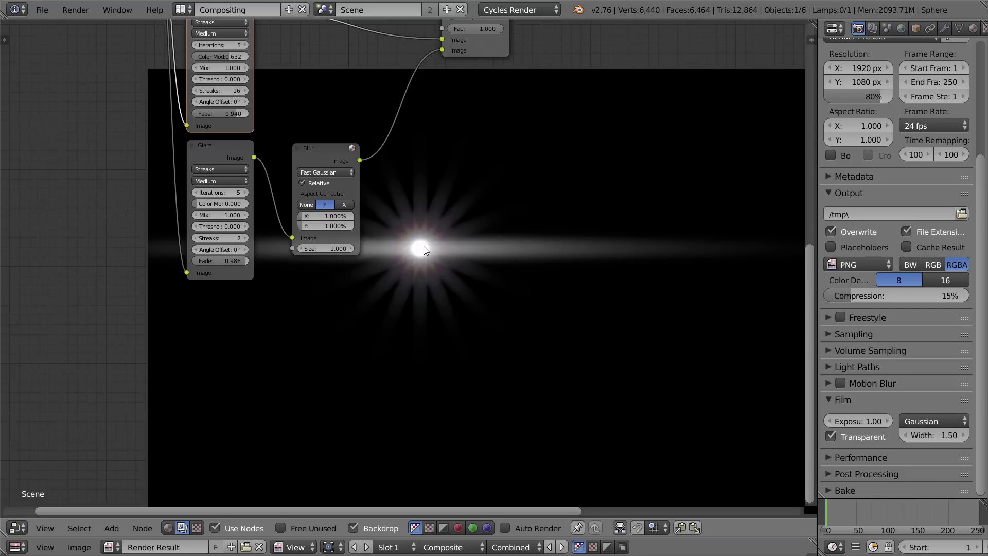
scroll(424, 246, down, 2)
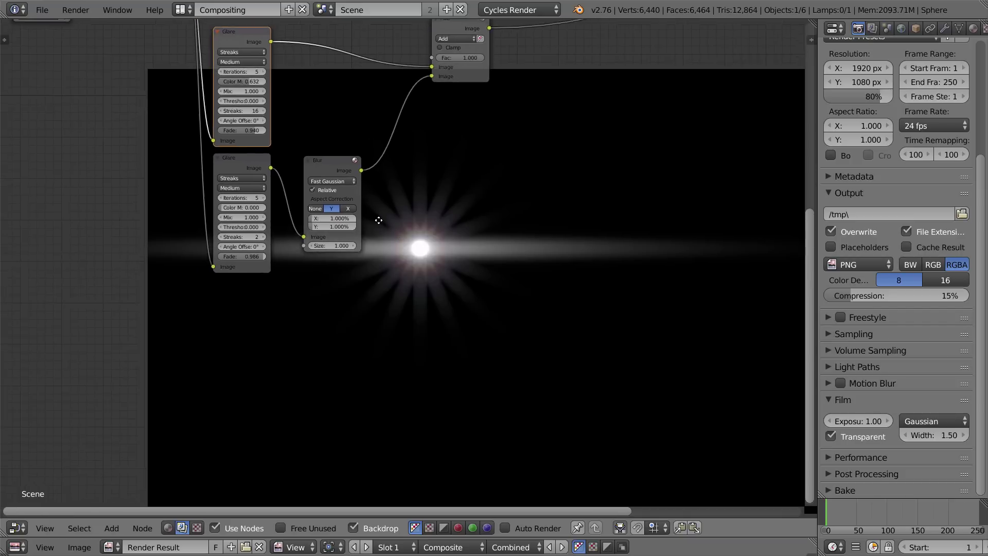
Move the ID Mask node horizontally closer to the Render Layers node
middle_drag(379, 216, 465, 271)
middle_drag(443, 221, 377, 247)
right_click(222, 31)
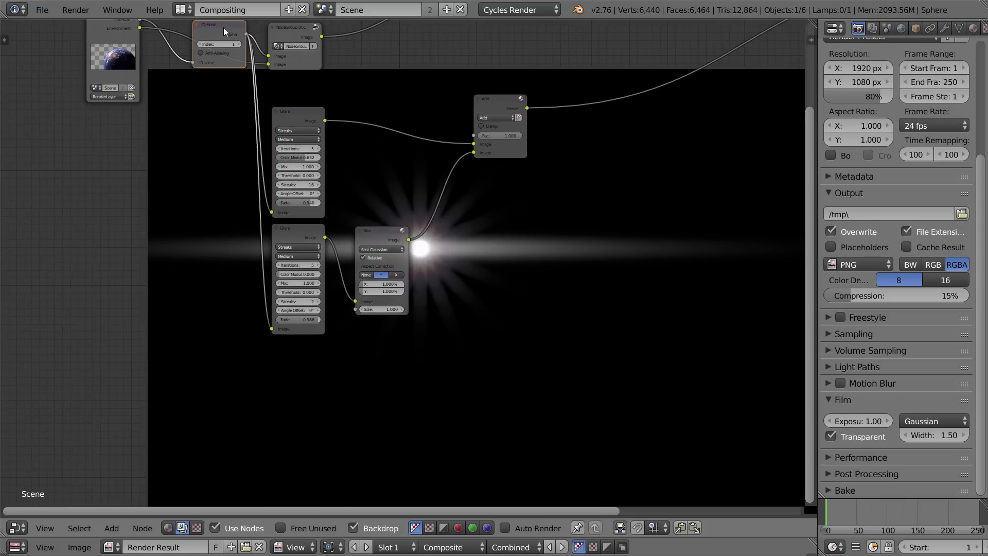
key(g)
key(x)
click(187, 519)
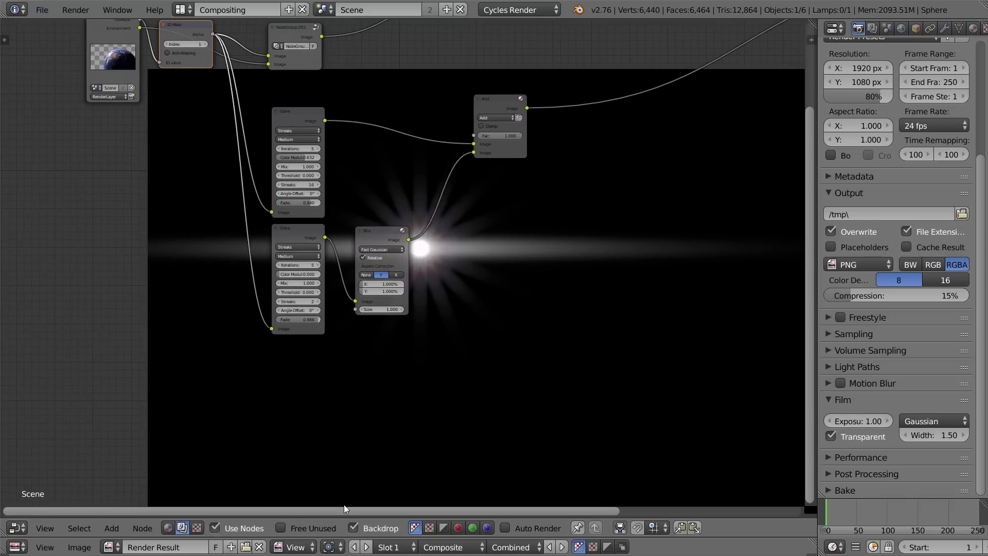
Add a Sun Beams node and place it directly below the two-streak Glare node
middle_drag(385, 378, 365, 309)
key(shift+a)
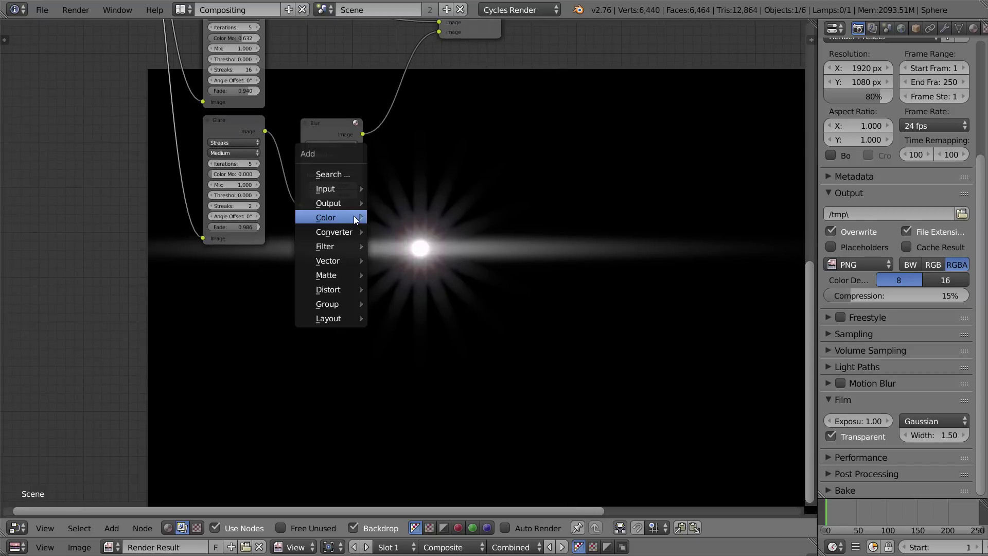
mouse_move(348, 282)
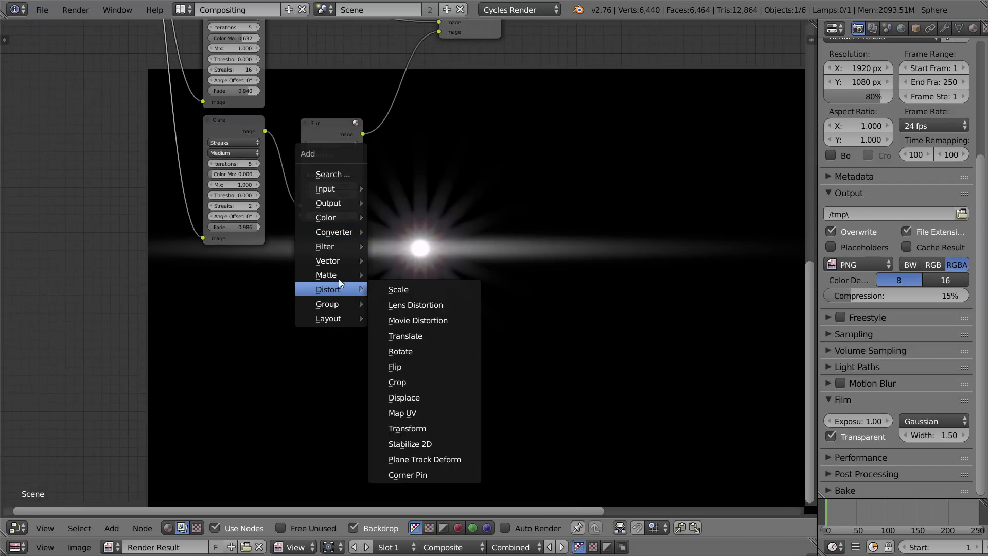
mouse_move(335, 242)
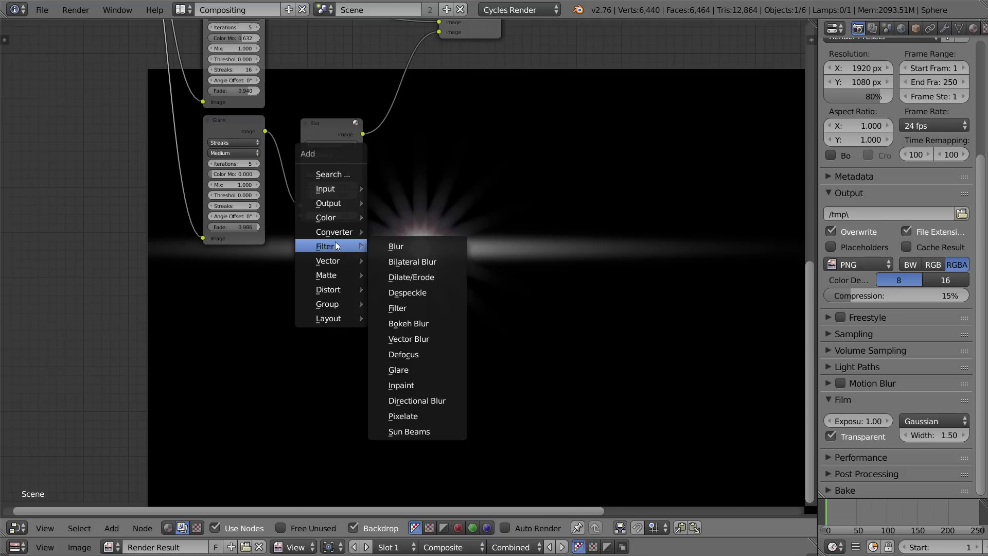
click(445, 430)
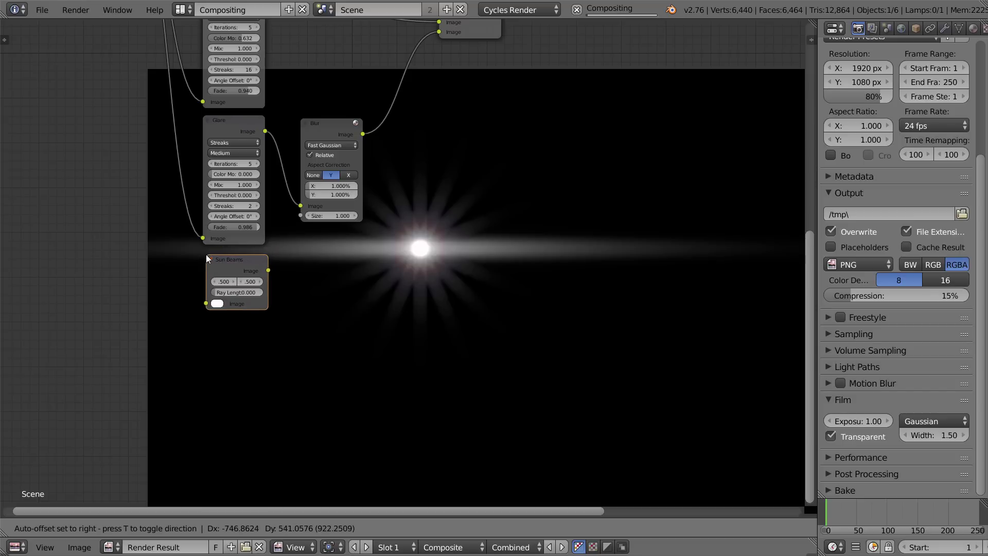
click(206, 254)
middle_drag(296, 255, 441, 347)
key(g)
key(x)
click(440, 348)
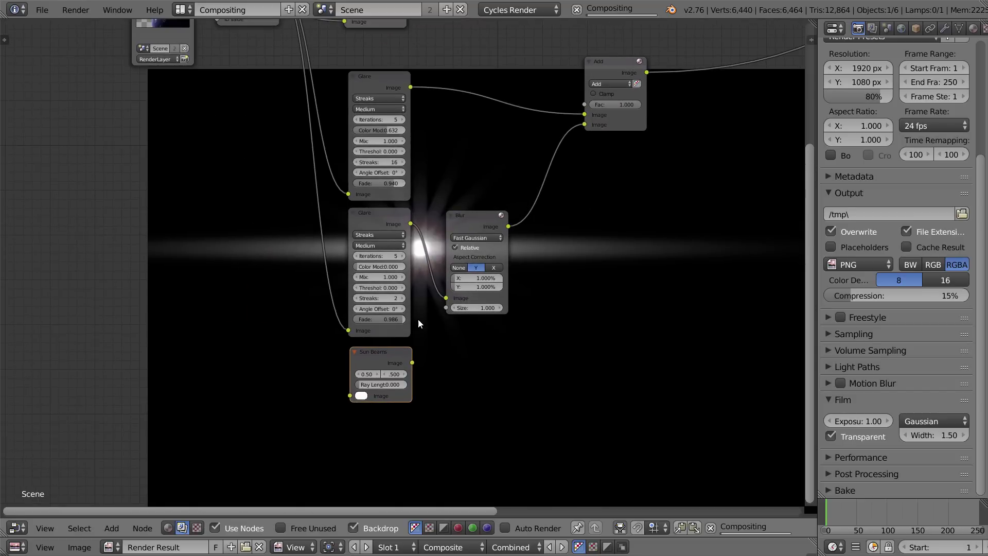
Connect the ID Mask's Alpha output to the Sun Beams image input and preview the Sun Beams node
scroll(418, 323, down, 1)
drag(304, 44, 362, 367)
ctrl+shift+click(401, 342)
middle_drag(406, 302, 319, 132)
scroll(293, 202, up, 8)
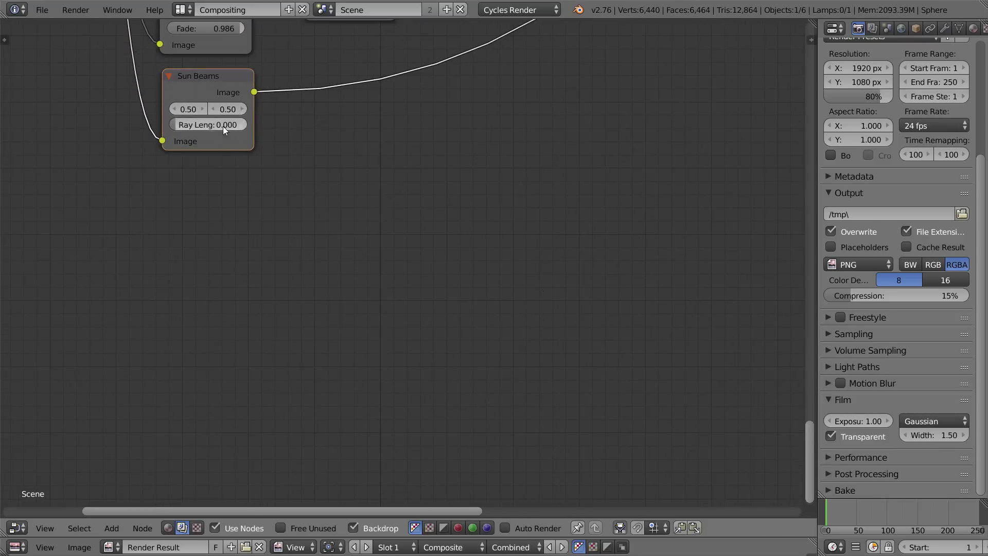
Set the Sun Beams ray length to about 0.053 and its source position to 0.300, 0.500
drag(223, 125, 227, 126)
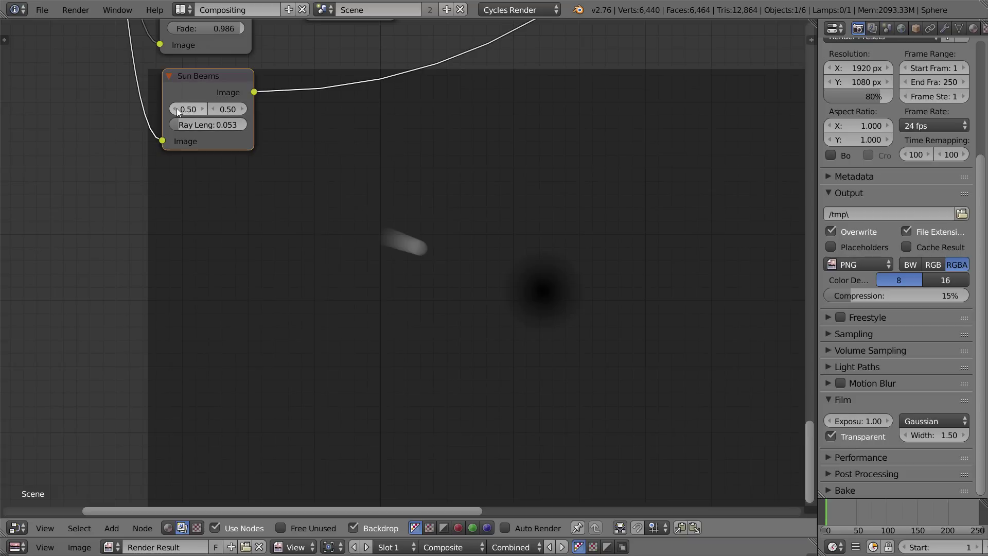
drag(178, 111, 216, 118)
click(203, 109)
click(241, 109)
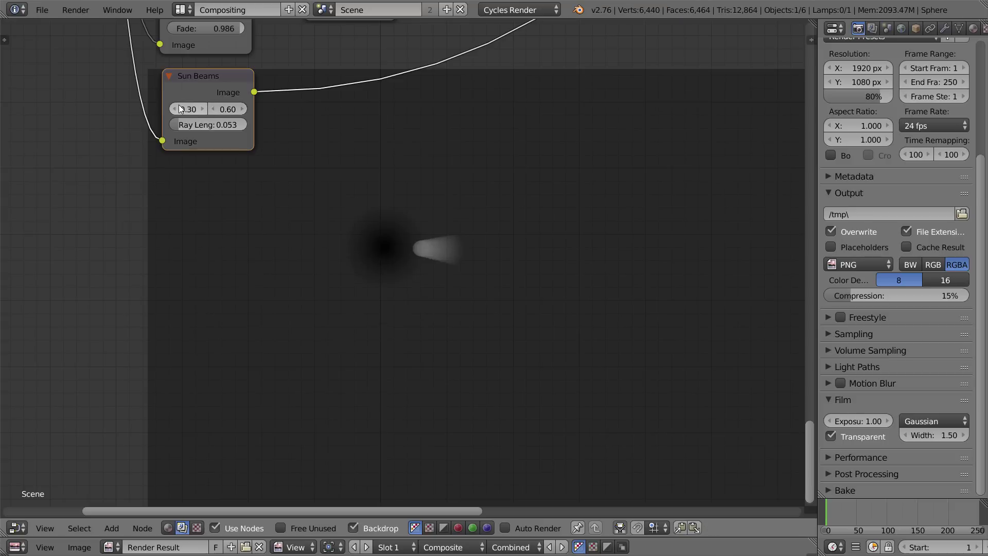
click(212, 109)
click(174, 109)
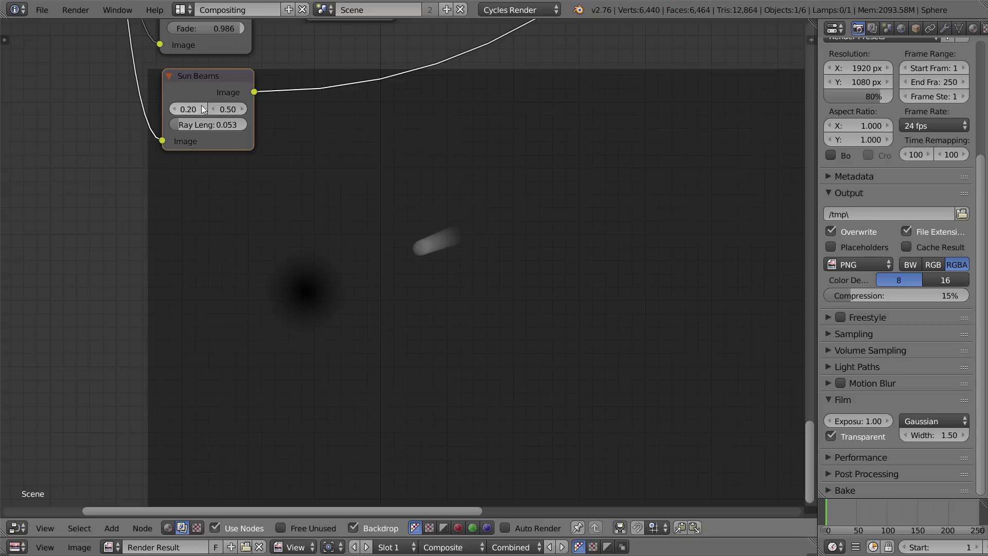
click(198, 109)
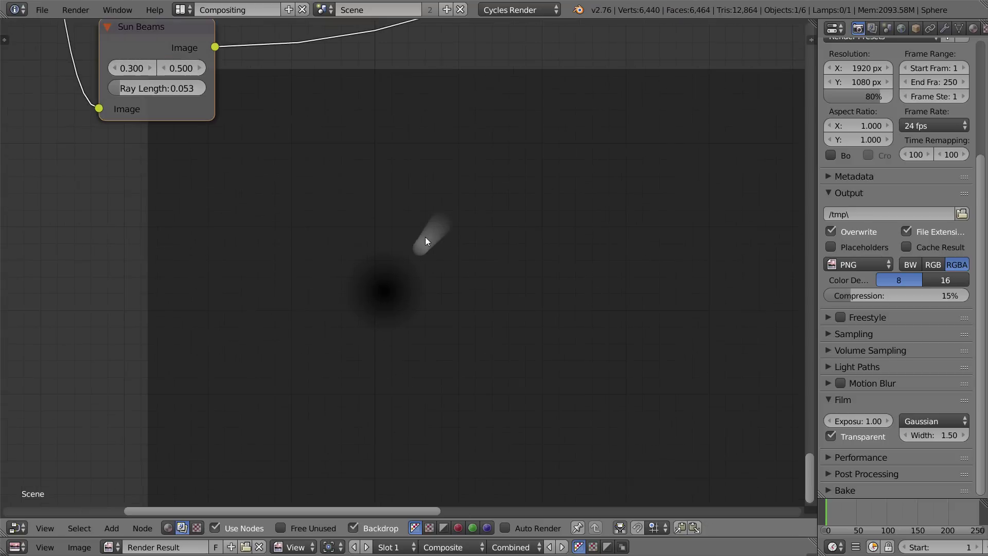
Set the Sun Beams source position to 0.340 horizontally and 0.600 vertically
scroll(425, 237, up, 1)
middle_drag(354, 187, 419, 265)
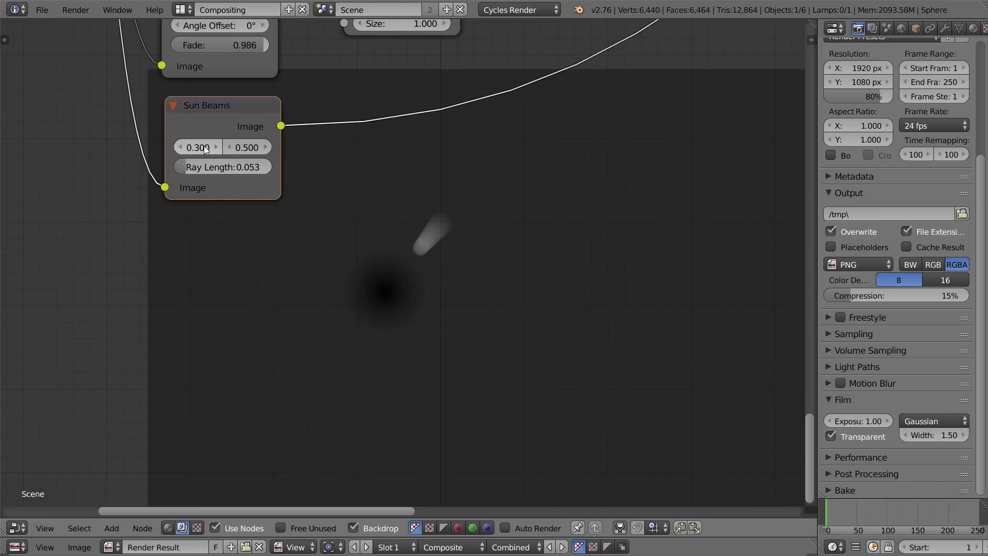
drag(199, 148, 202, 147)
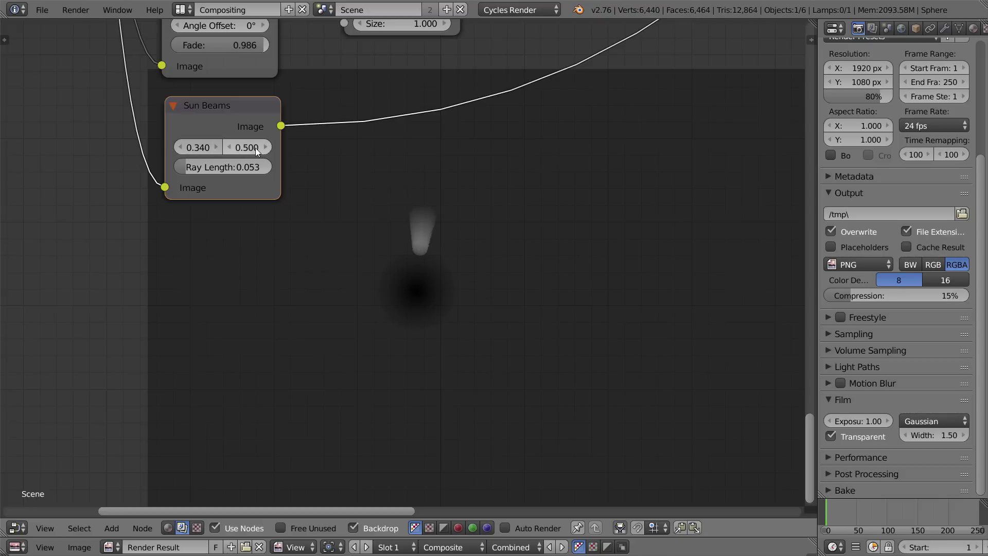
drag(247, 147, 252, 150)
Try horizontal source positions of 0.35 and 0.345 on the Sun Beams node
click(208, 147)
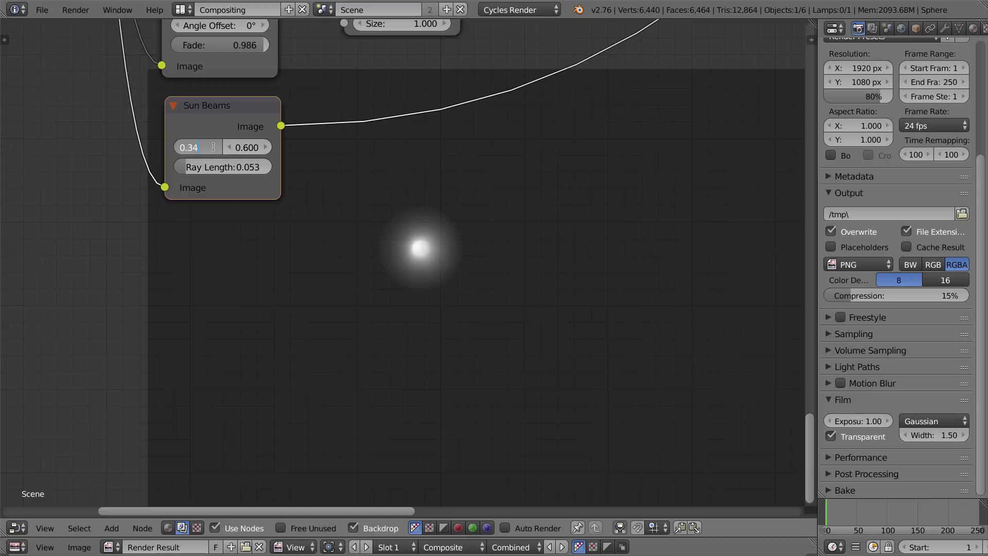
key(BackSpace)
text(5)
key(Return)
click(210, 147)
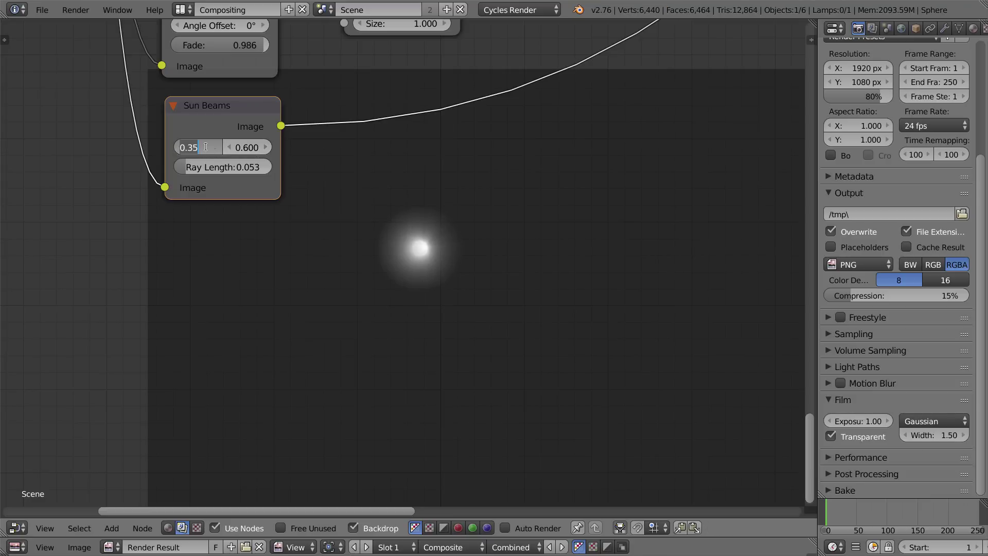
text(0.345)
key(Return)
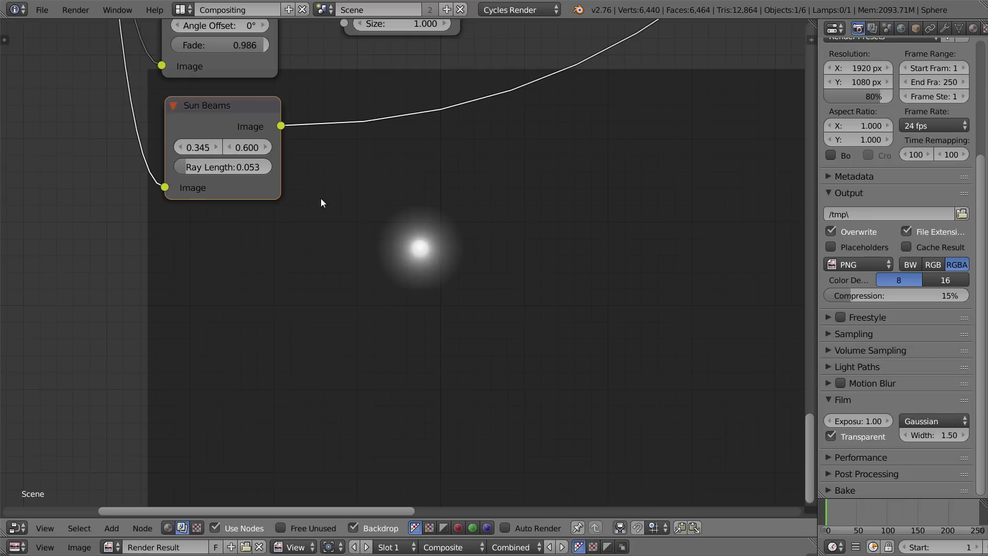
Set the Sun Beams horizontal source position to 0.342 and its ray length to about 0.211
click(208, 148)
text(2)
key(Return)
scroll(443, 259, down, 1)
drag(253, 169, 269, 170)
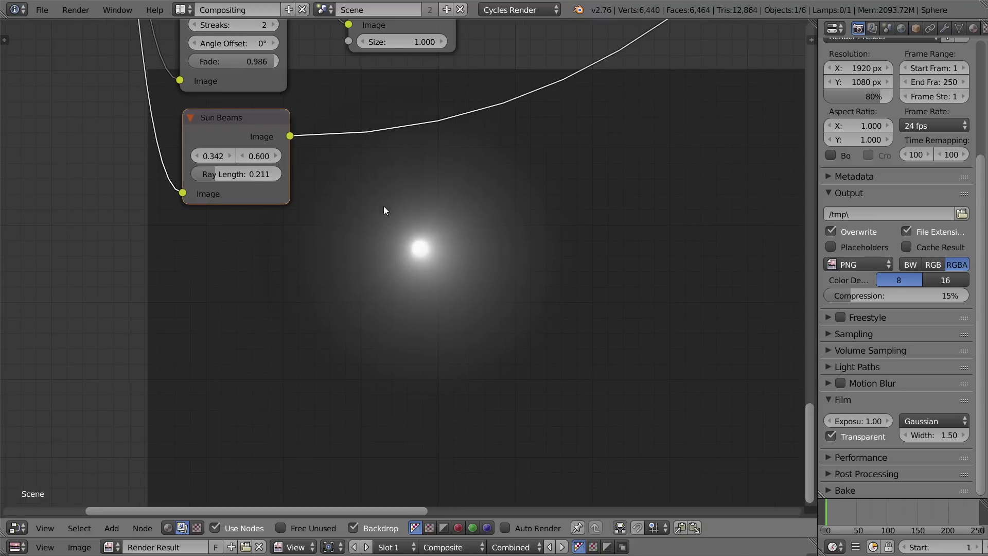
Duplicate the Add node and use the copy to combine the existing glare mix with the Sun Beams output
middle_drag(410, 215, 420, 317)
scroll(420, 317, down, 5)
middle_drag(458, 161, 312, 314)
drag(434, 81, 543, 186)
key(shift+d)
click(581, 139)
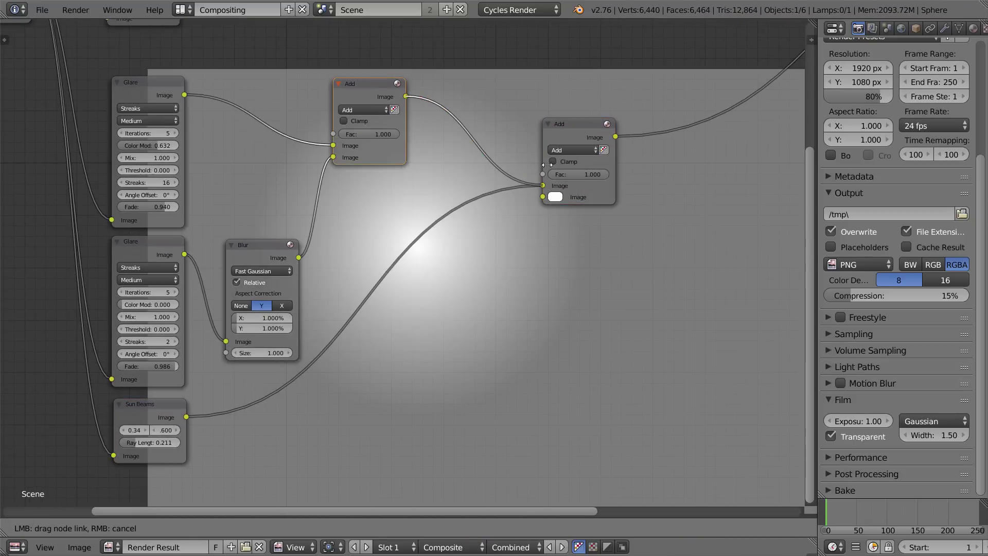
Check the combined glow in the backdrop and move the second Add node closer to the first one
middle_drag(729, 377, 477, 270)
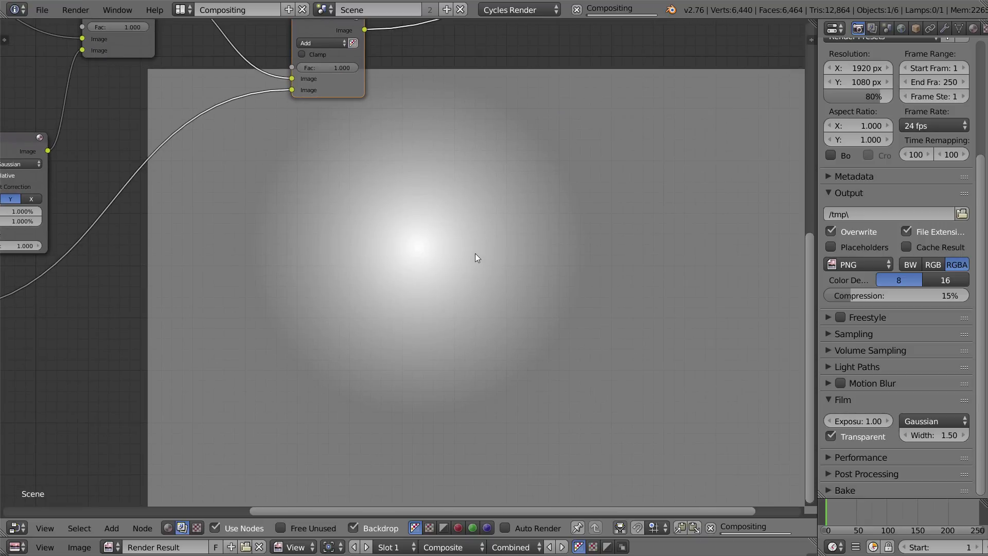
scroll(474, 253, down, 3)
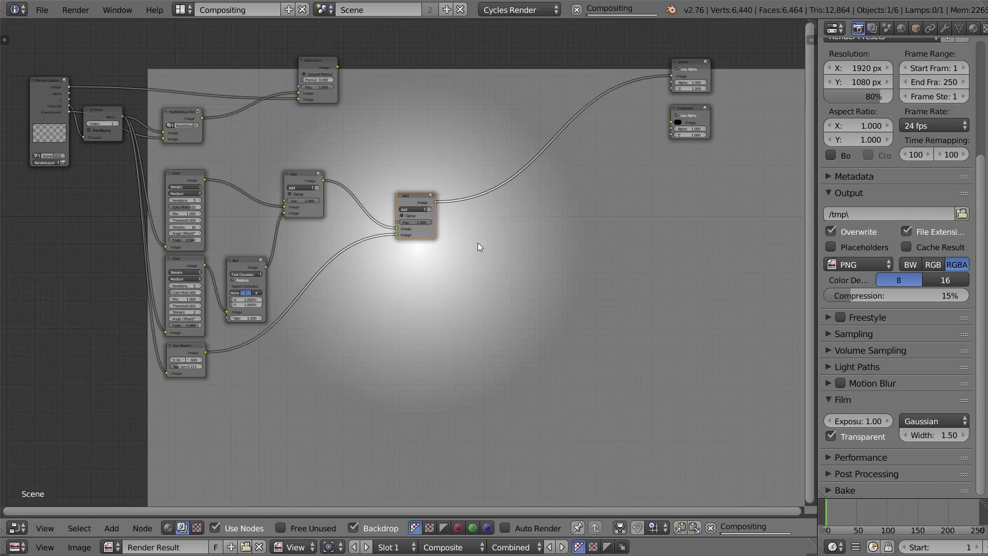
middle_drag(477, 243, 406, 332)
scroll(406, 332, up, 1)
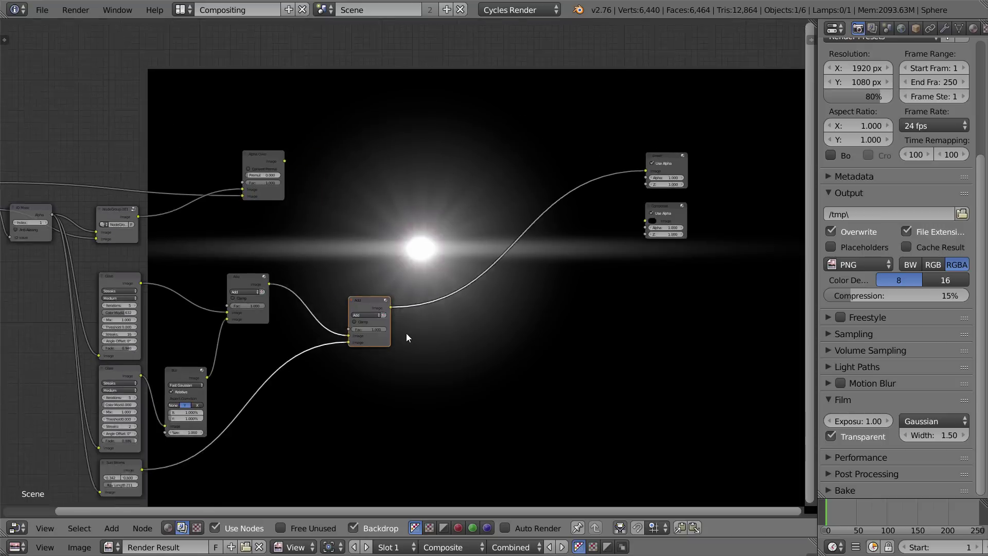
scroll(406, 333, up, 1)
drag(366, 302, 312, 296)
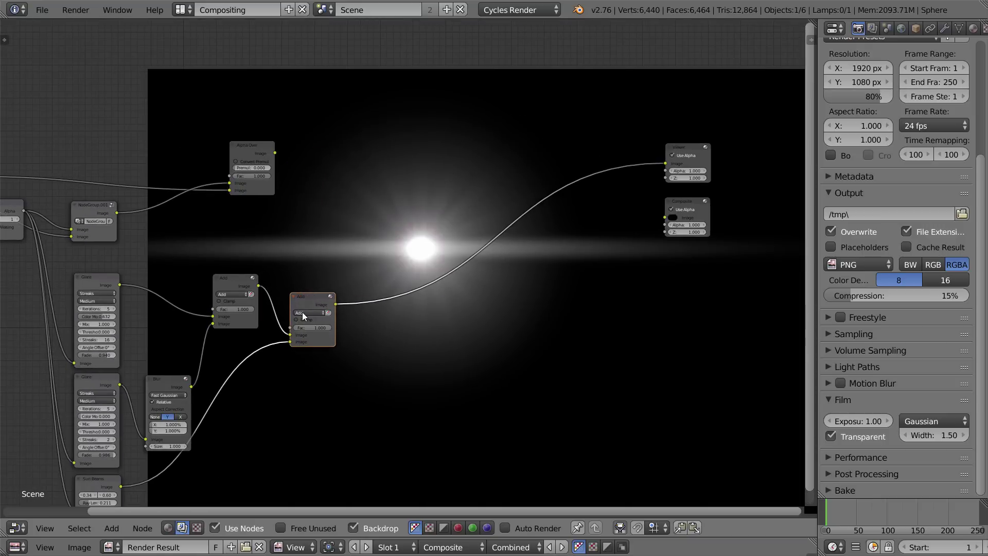
Duplicate the Add node after Alpha Over, feed it the Alpha Over and combined glare outputs, and preview the result
key(shift+d)
click(415, 161)
drag(276, 153, 402, 184)
drag(336, 305, 403, 190)
middle_drag(375, 196, 449, 181)
middle_drag(489, 133, 364, 132)
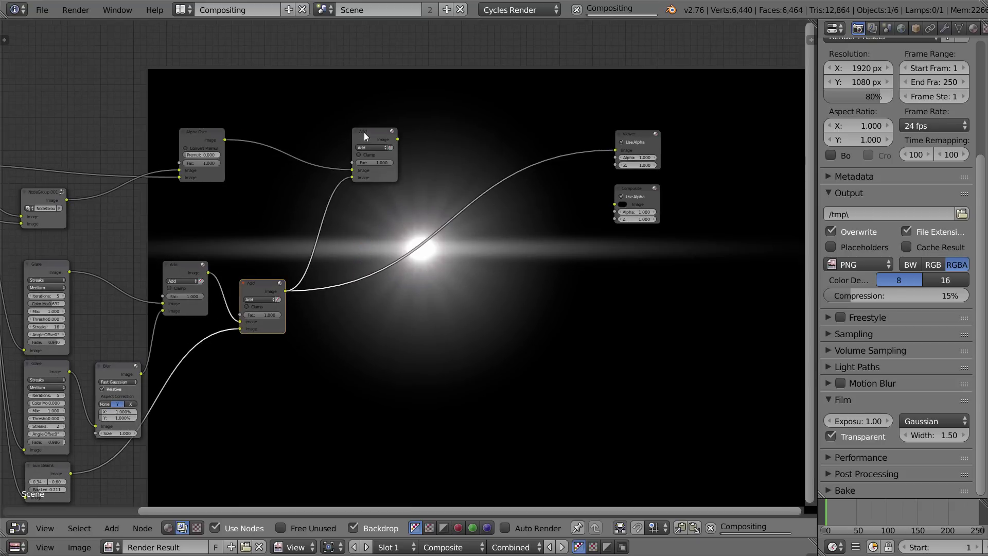
ctrl+shift+click(365, 133)
Compare the image with and without the glow by previewing Alpha Over, the glare Add node and the final Add node
middle_drag(376, 187, 350, 113)
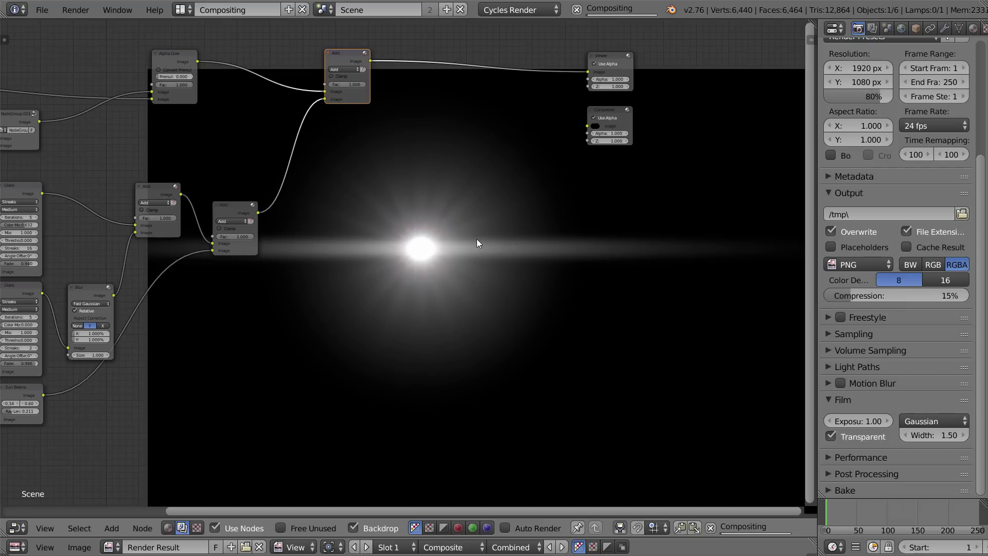
scroll(451, 236, down, 1)
middle_drag(446, 233, 401, 207)
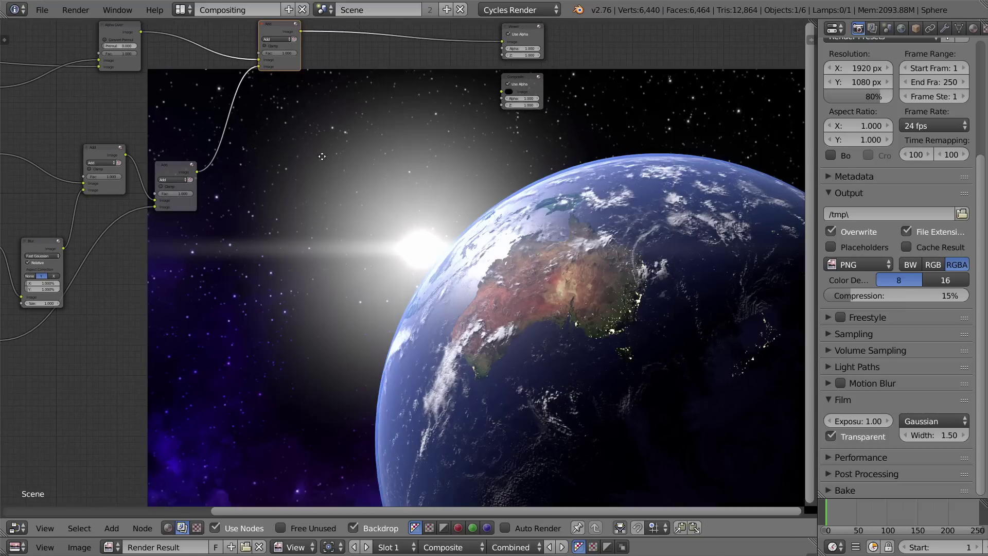
middle_drag(337, 201, 402, 205)
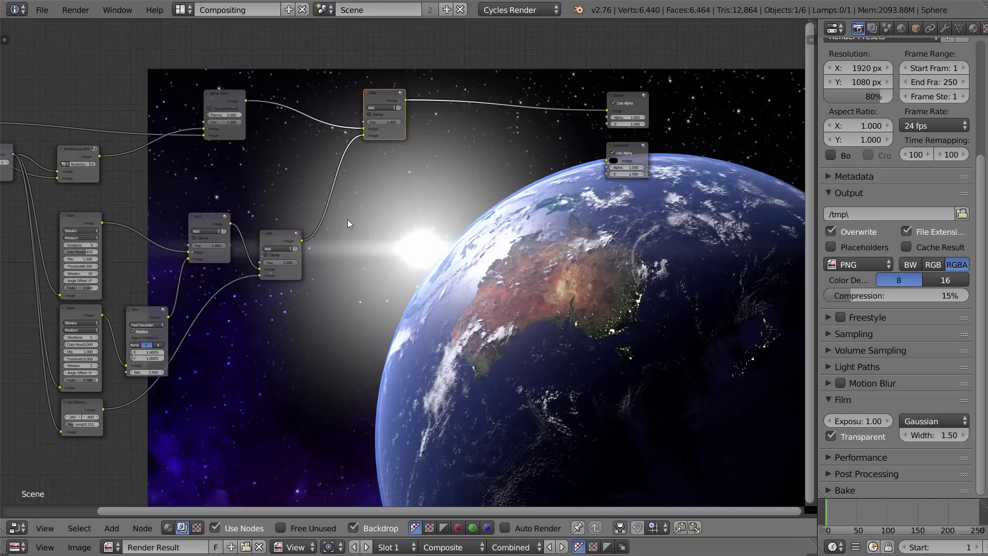
middle_drag(348, 224, 504, 228)
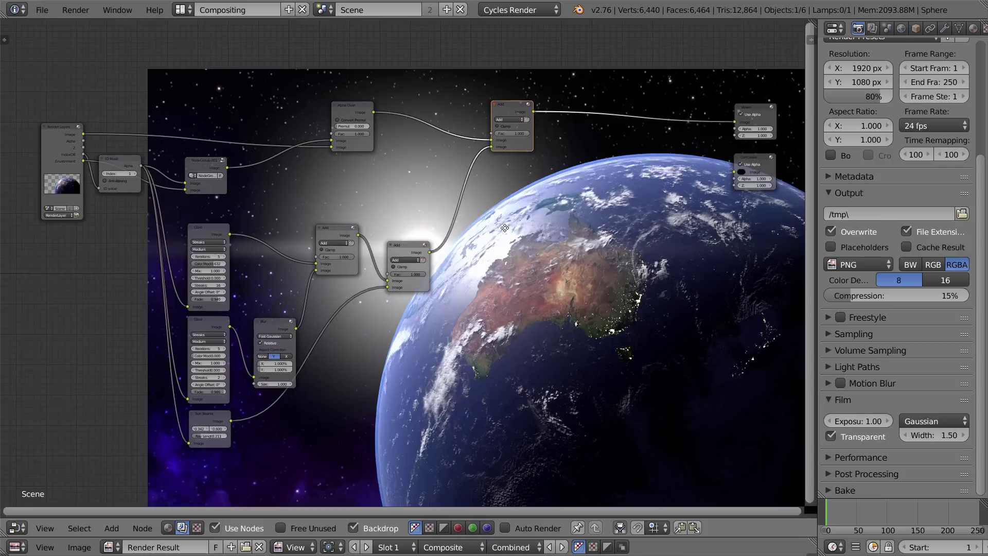
middle_drag(421, 140, 348, 118)
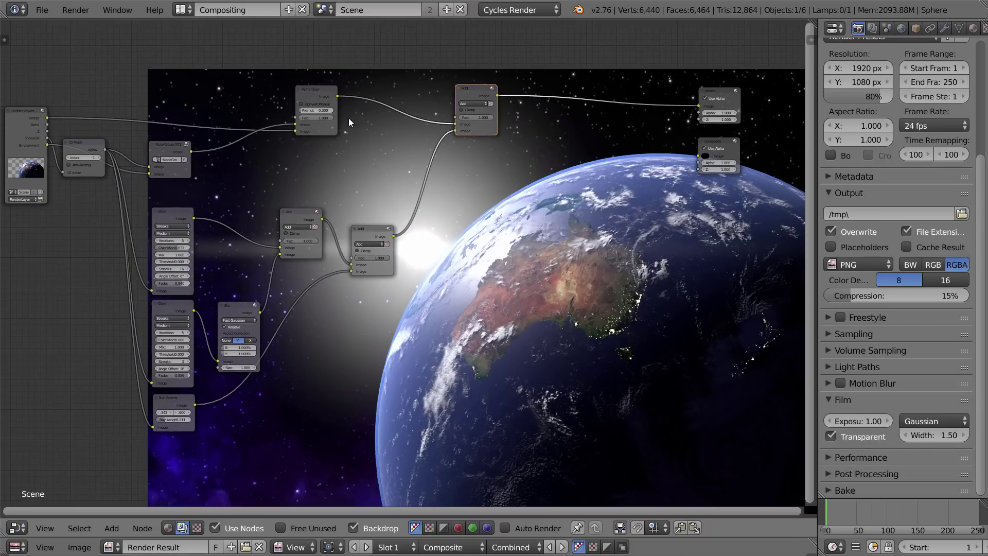
click(315, 85)
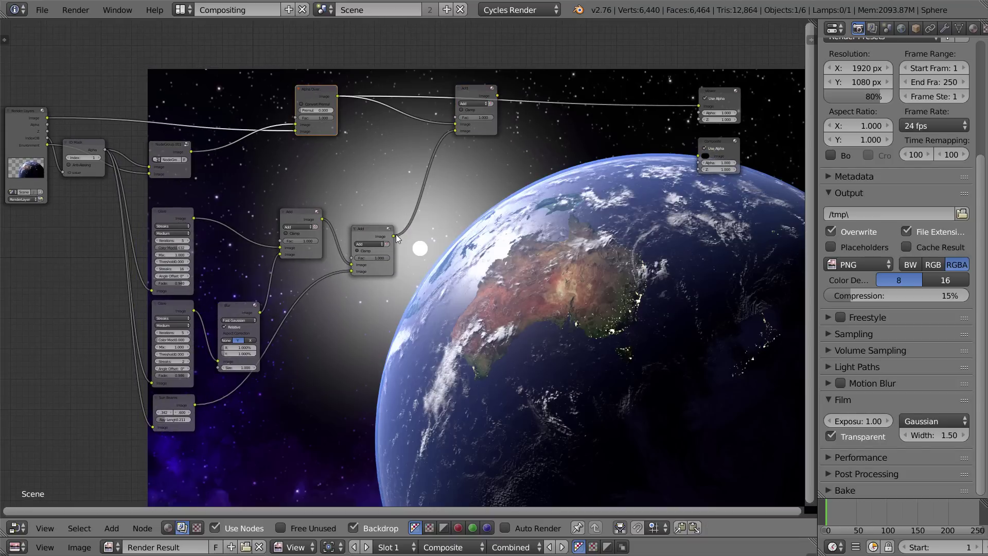
ctrl+shift+click(378, 231)
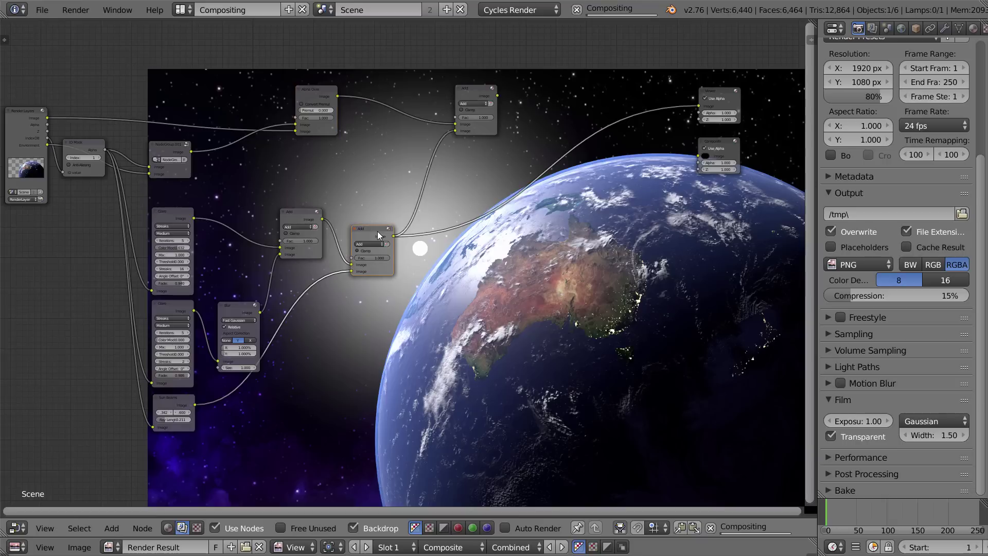
ctrl+shift+click(471, 91)
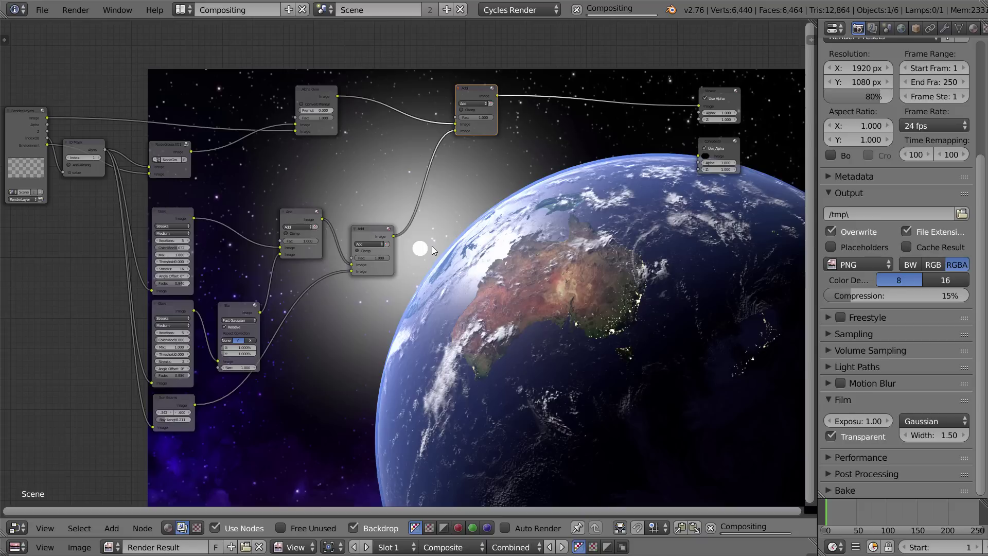
Try factors of 20 and 10 on the final Add node
middle_drag(486, 266, 503, 341)
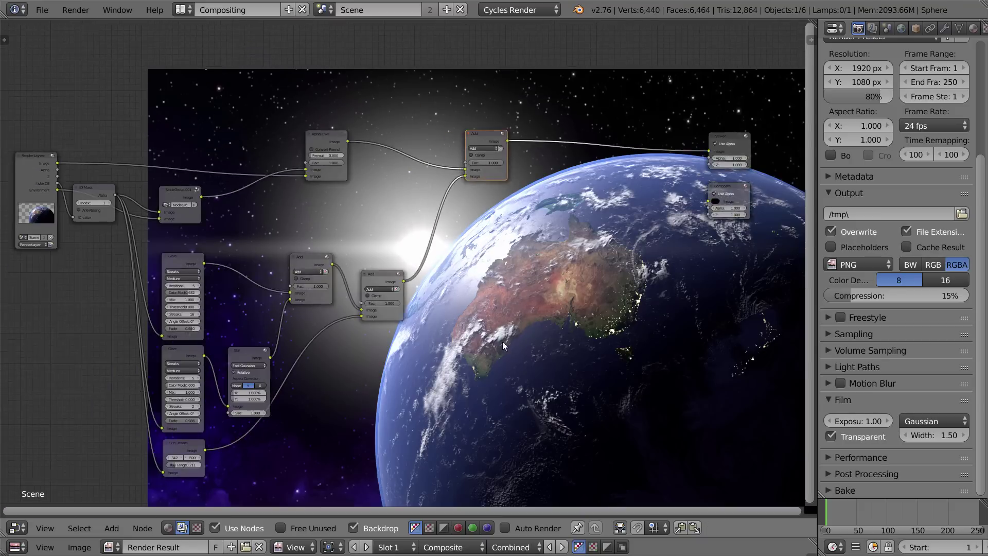
scroll(502, 341, up, 4)
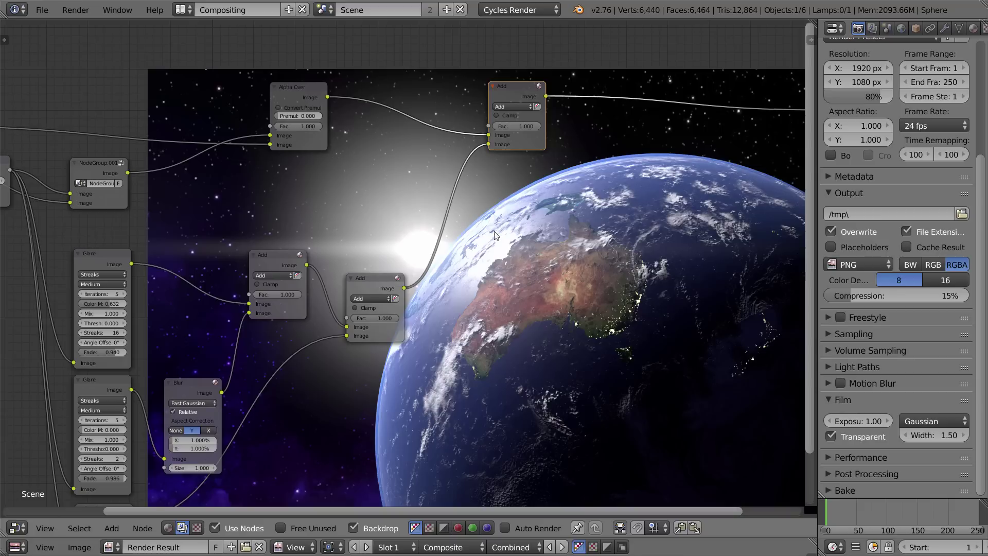
click(540, 125)
text(20)
key(Return)
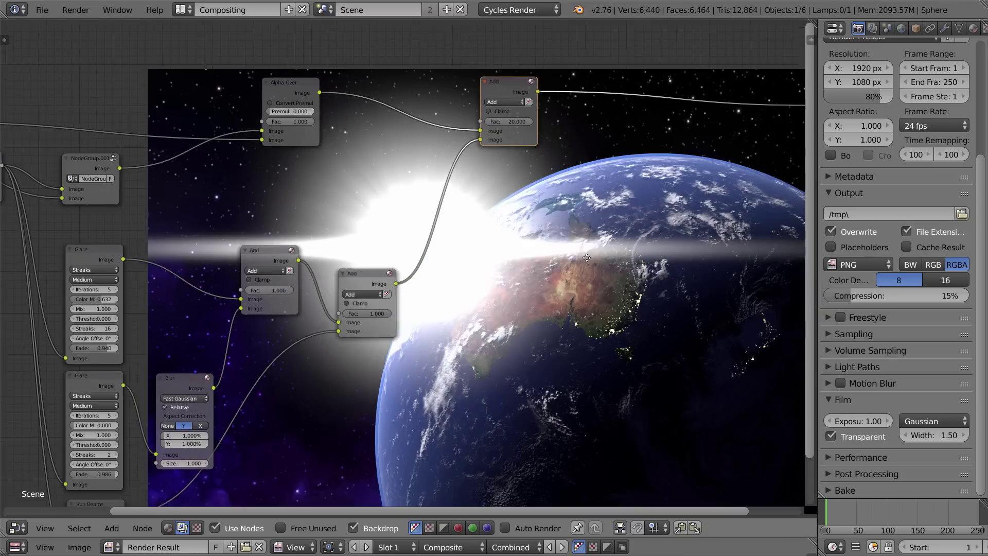
middle_drag(547, 160, 406, 125)
click(382, 91)
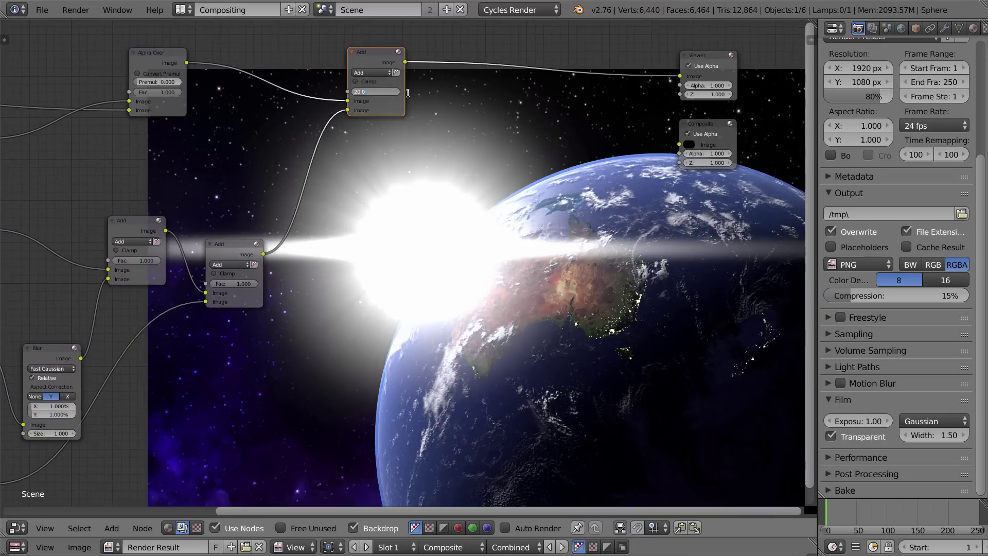
text(10)
key(Return)
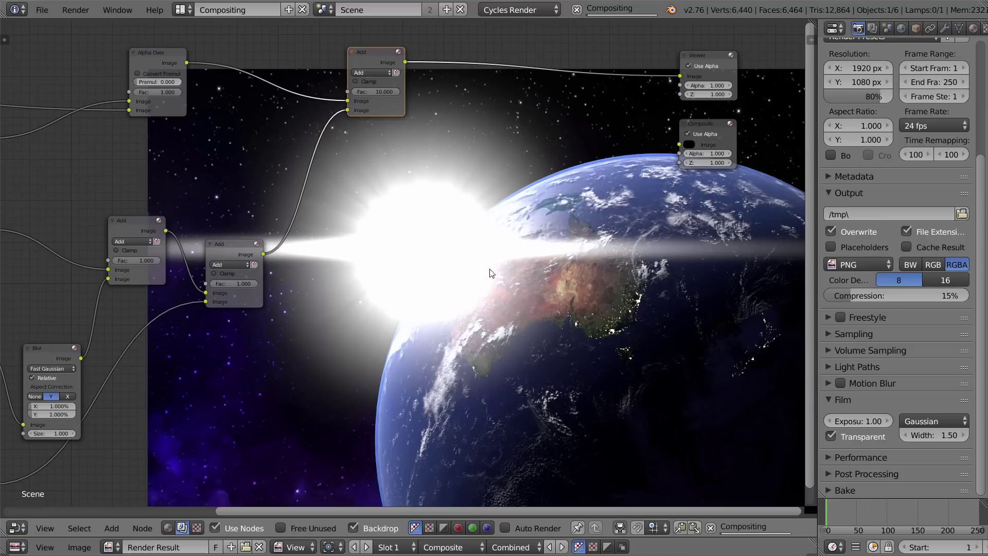
Set the final Add node's factor to 2 and check the glow over the Earth
click(377, 92)
text(2)
key(Return)
middle_drag(484, 269, 354, 191)
scroll(466, 329, down, 3)
middle_drag(429, 311, 566, 374)
scroll(443, 348, up, 1)
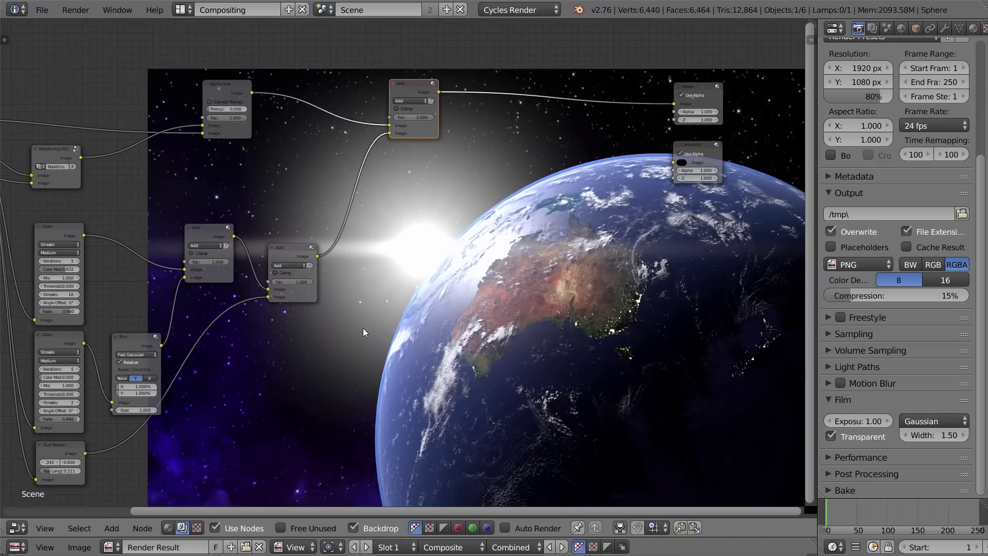
Reduce the Sun Beams ray length to about 0.138
middle_drag(147, 447, 317, 287)
scroll(309, 288, up, 4)
click(176, 298)
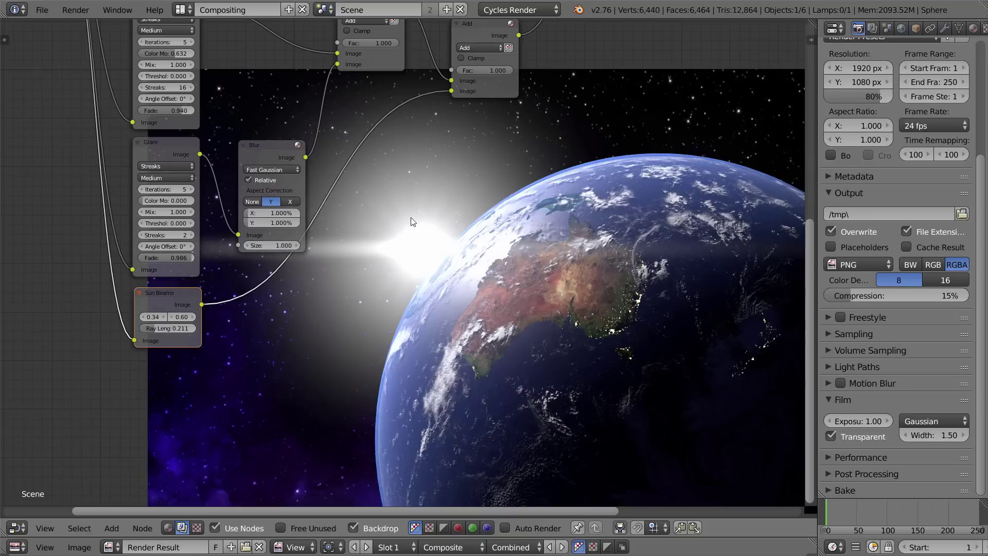
drag(161, 328, 135, 328)
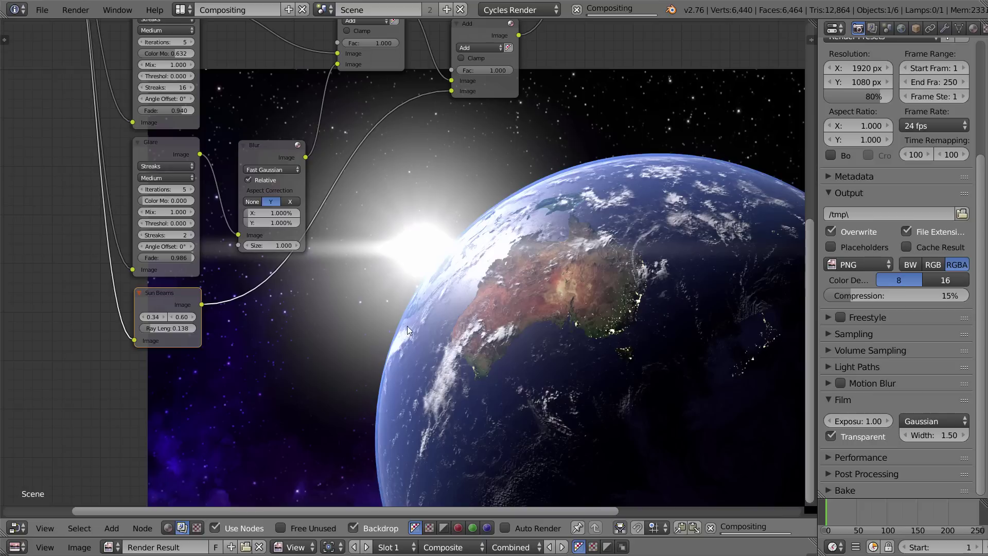
middle_drag(382, 317, 364, 298)
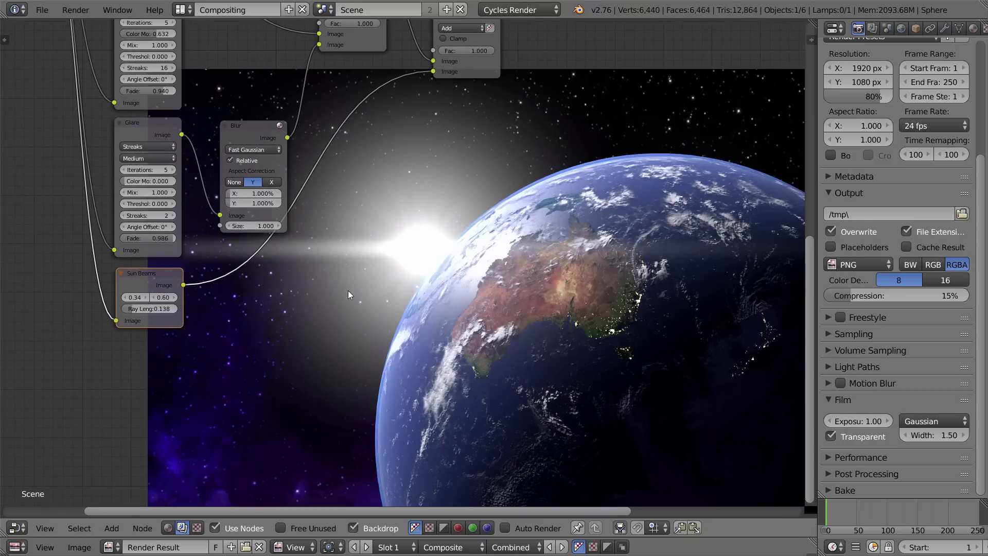
middle_drag(348, 294, 292, 329)
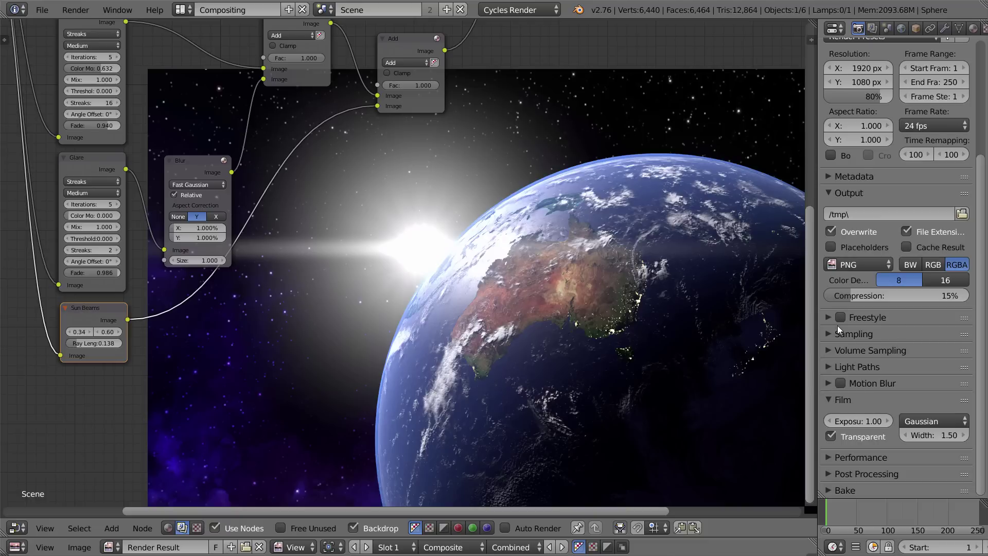
Group both Glare nodes, the Blur, the Sun Beams and their two Add nodes, and return to the main node tree
scroll(422, 172, down, 4)
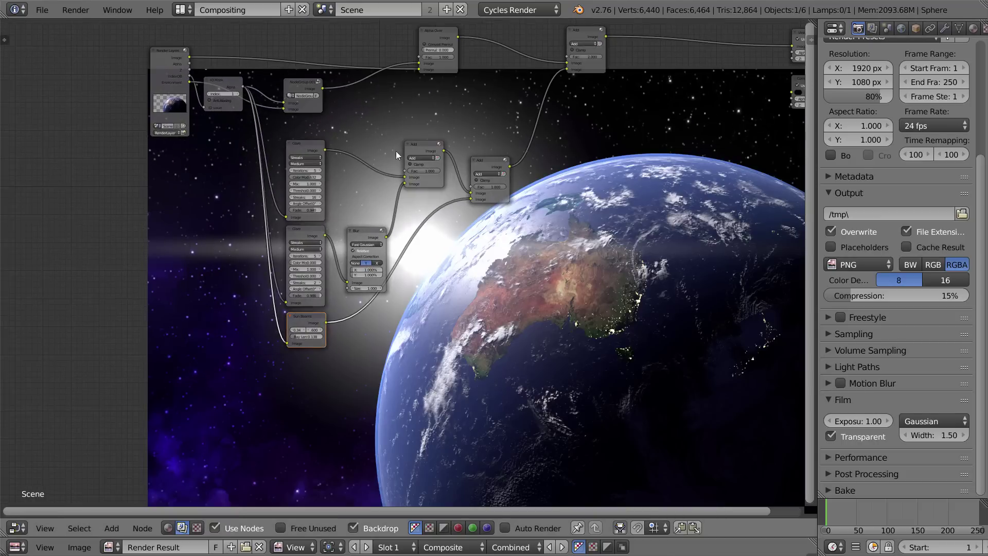
key(b)
drag(292, 119, 573, 352)
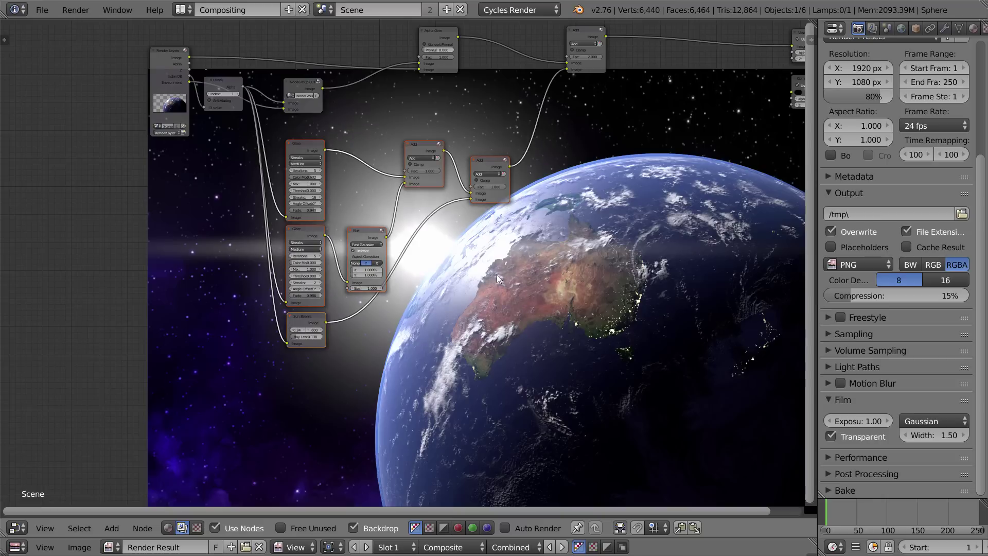
key(ctrl+g)
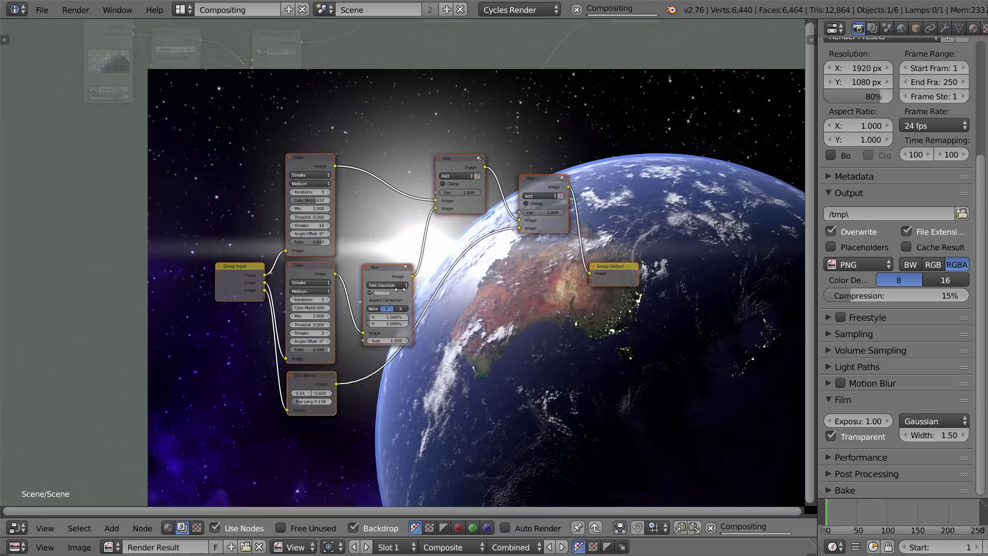
key(Tab)
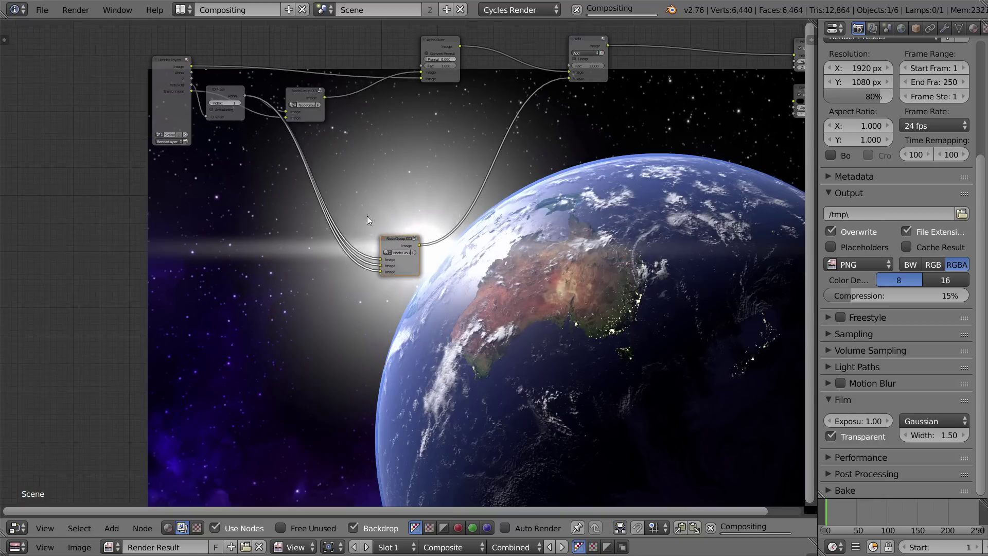
Reposition the new glare and sun beams group and the ID Mask node to tidy the main node tree
key(Tab)
key(Tab)
key(g)
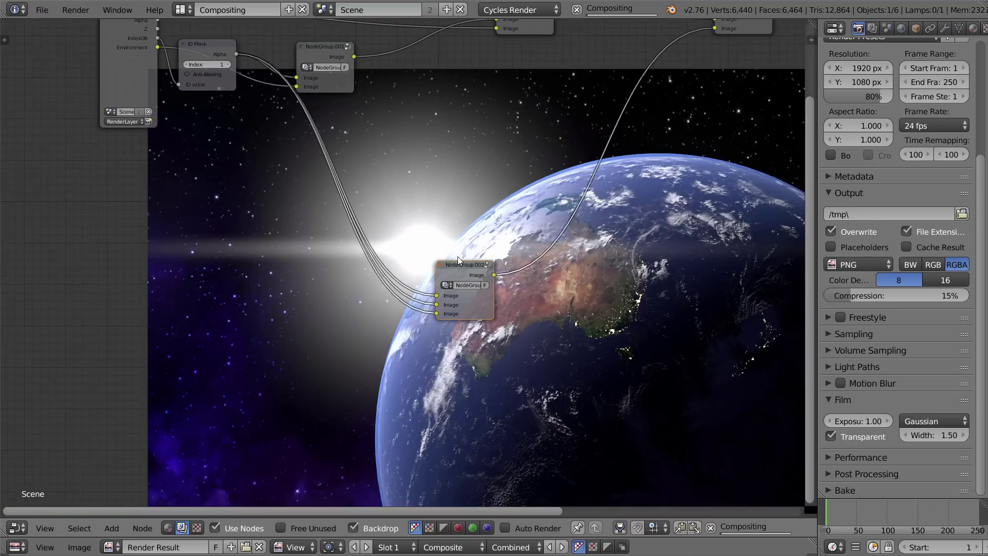
click(410, 144)
middle_drag(383, 212, 417, 300)
right_click(264, 165)
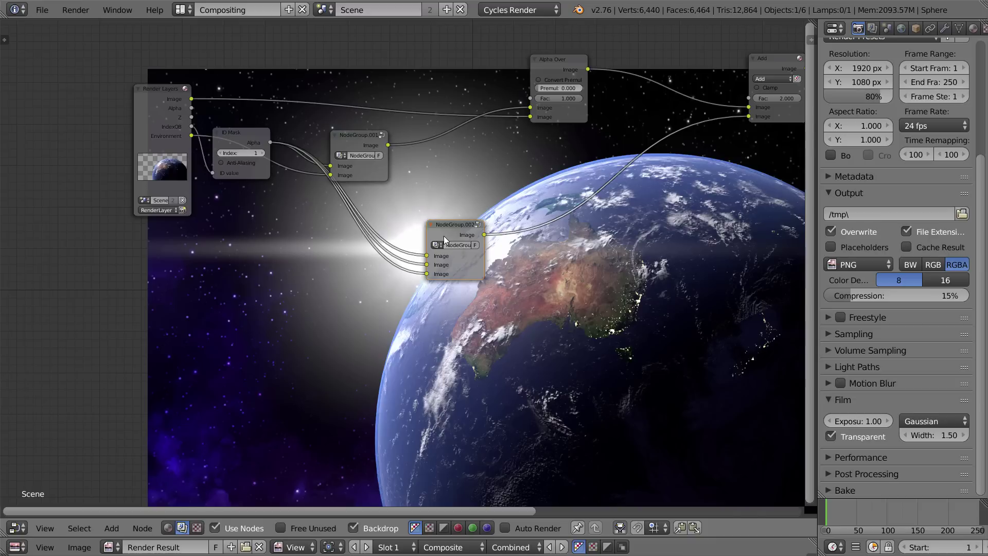
mouse_move(444, 236)
right_down()
mouse_move(349, 218)
mouse_move(439, 230)
right_up()
scroll(431, 253, up, 2)
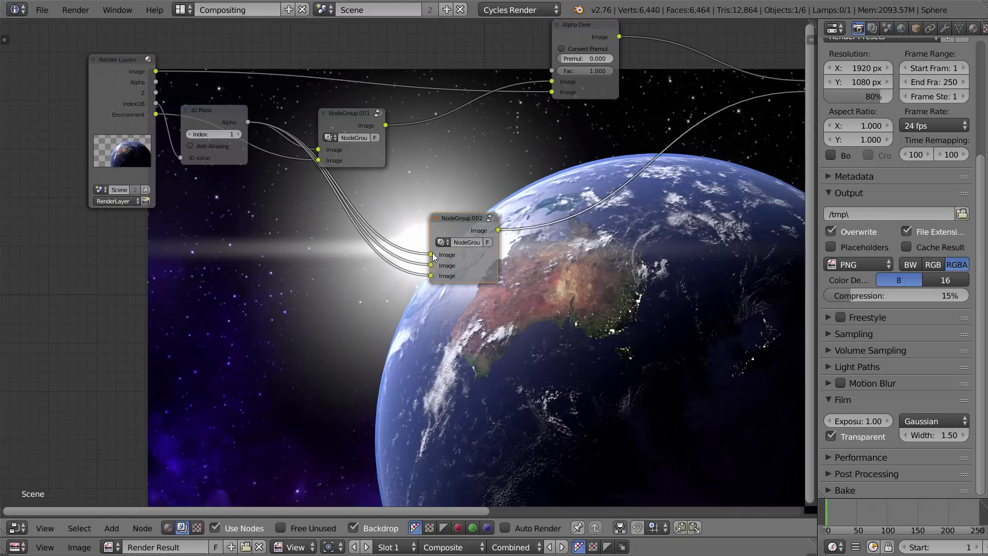
right_drag(224, 117, 233, 131)
Open the glare and sun beams group and move its Group Input node up beside the upper Glare node
right_click(436, 240)
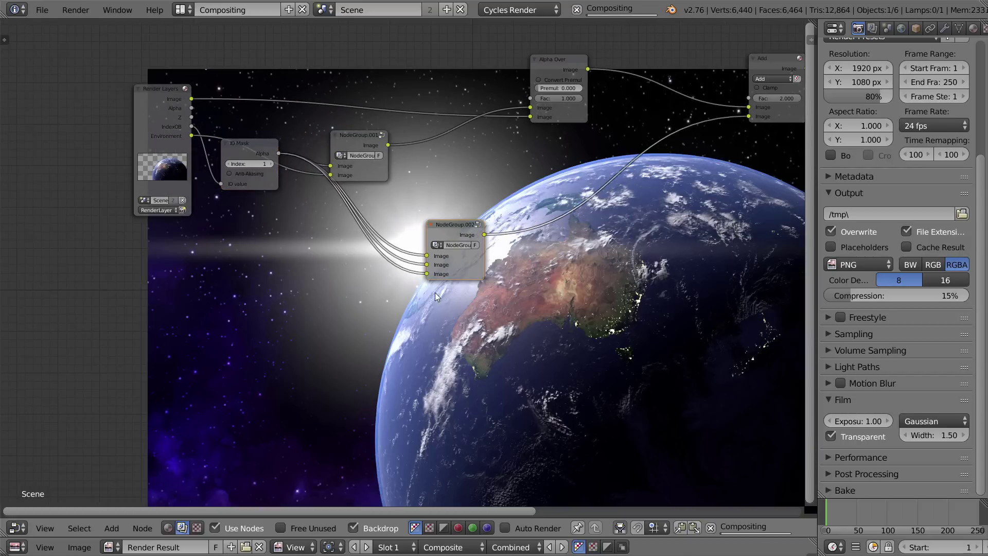
key(Tab)
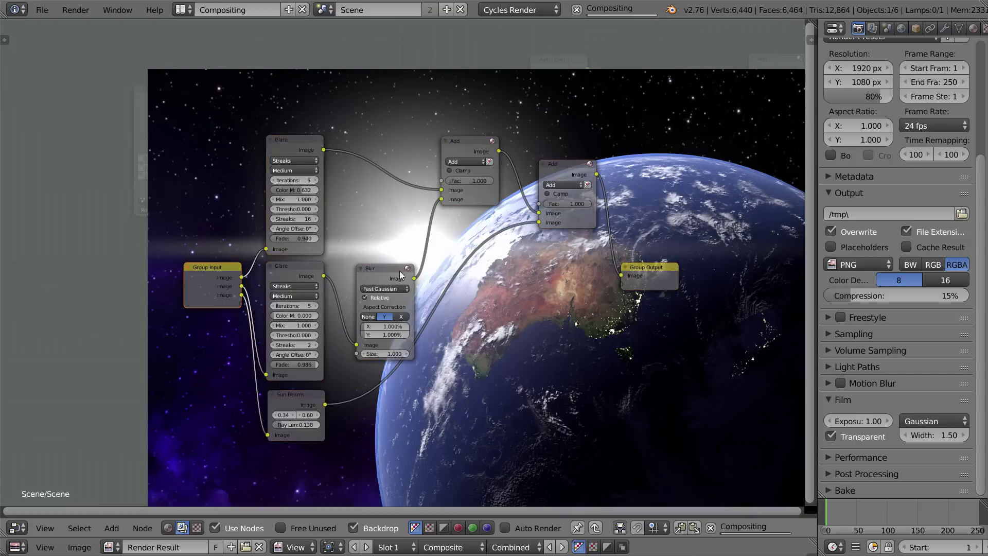
middle_drag(335, 292, 431, 265)
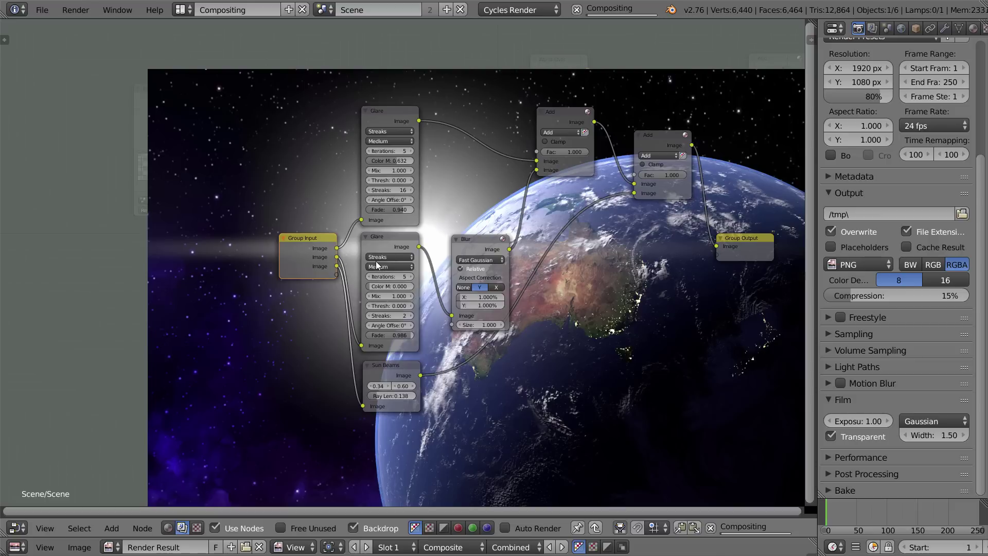
scroll(303, 260, up, 1)
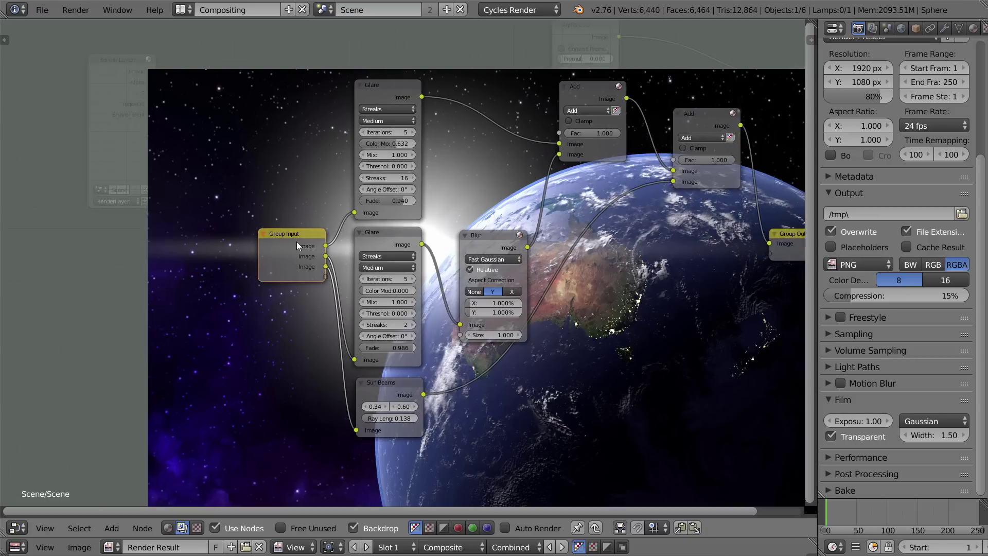
drag(297, 242, 285, 212)
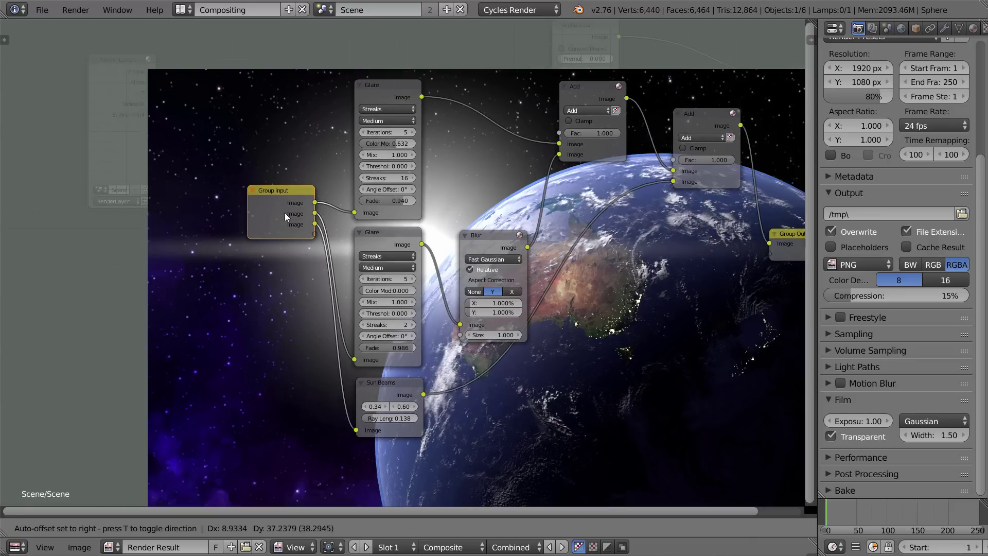
Inspect the interiors of both node groups and compare how their input sockets connect to the main tree
key(Tab)
key(Tab)
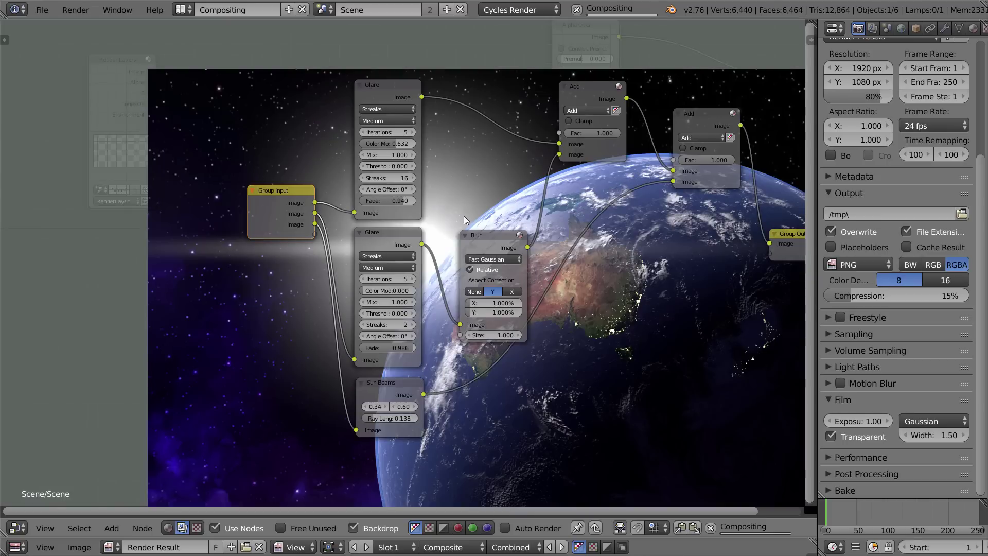
key(Tab)
key(Tab)
key(Tab)
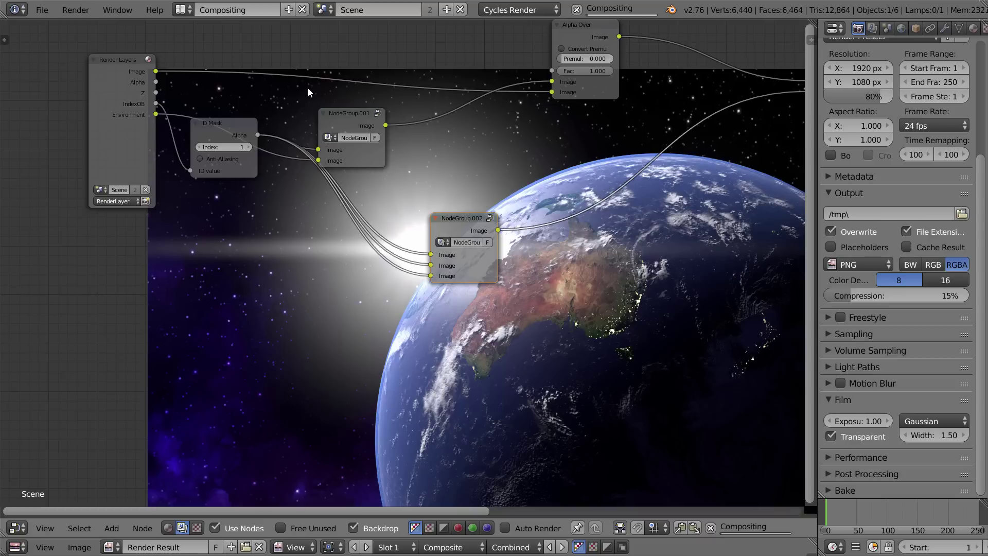
click(340, 112)
key(Tab)
key(Tab)
click(445, 226)
Remove the glare group's two duplicate Image inputs, connect the remaining one to both Glare nodes, and return to the main tree
key(Tab)
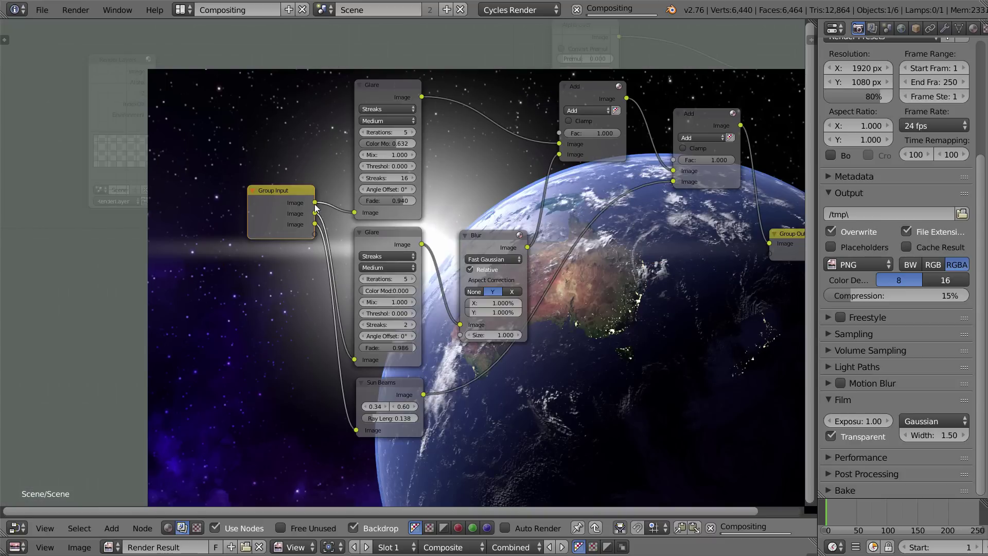
key(g)
click(291, 194)
key(g)
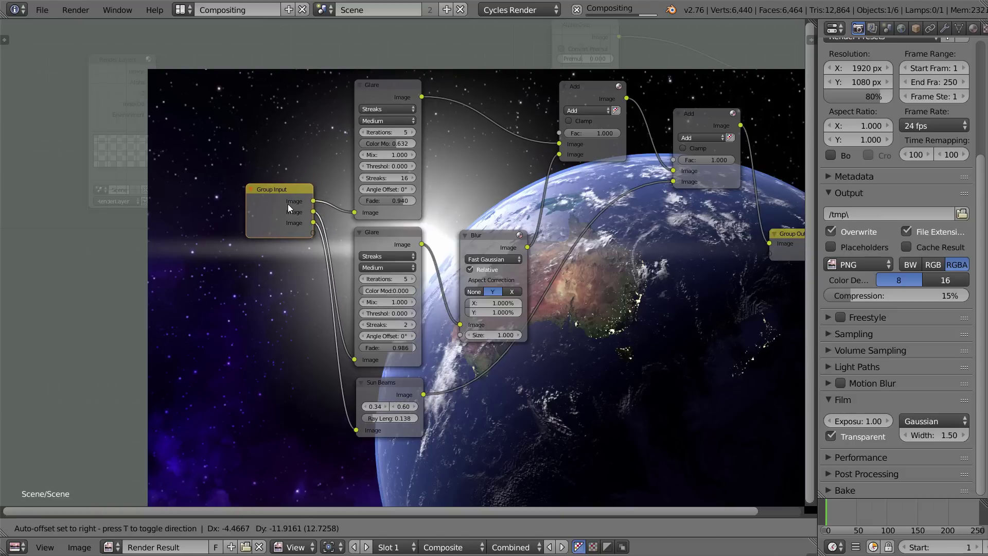
click(288, 202)
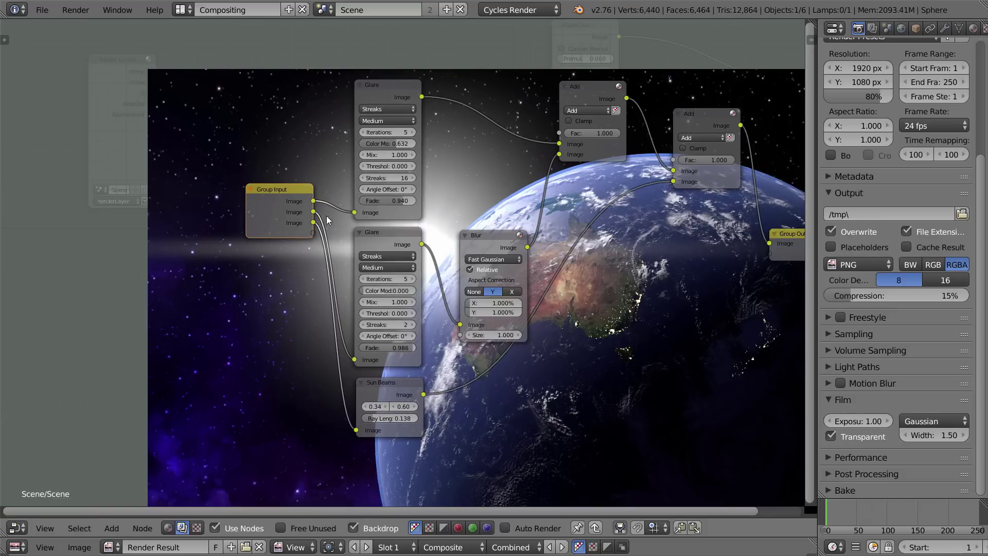
key(n)
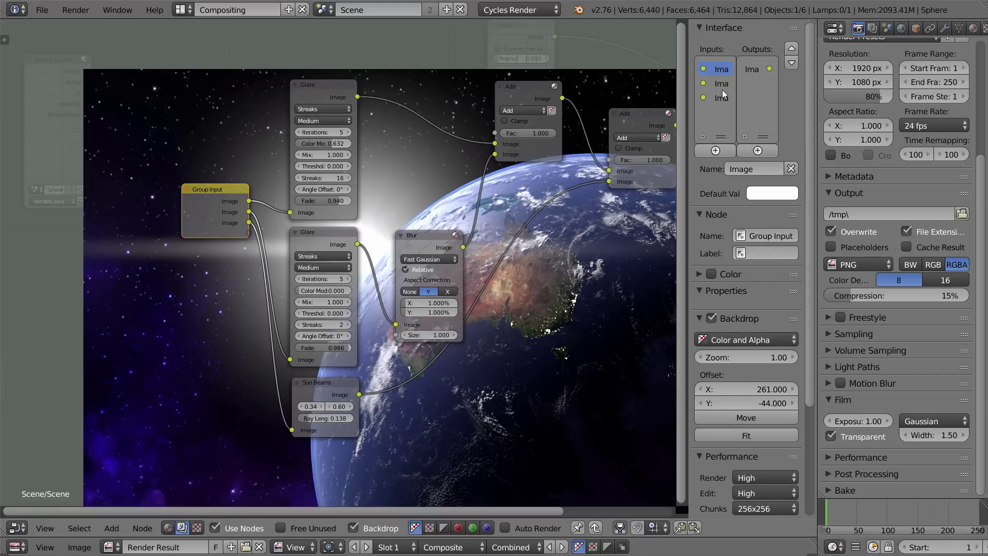
click(792, 171)
click(793, 171)
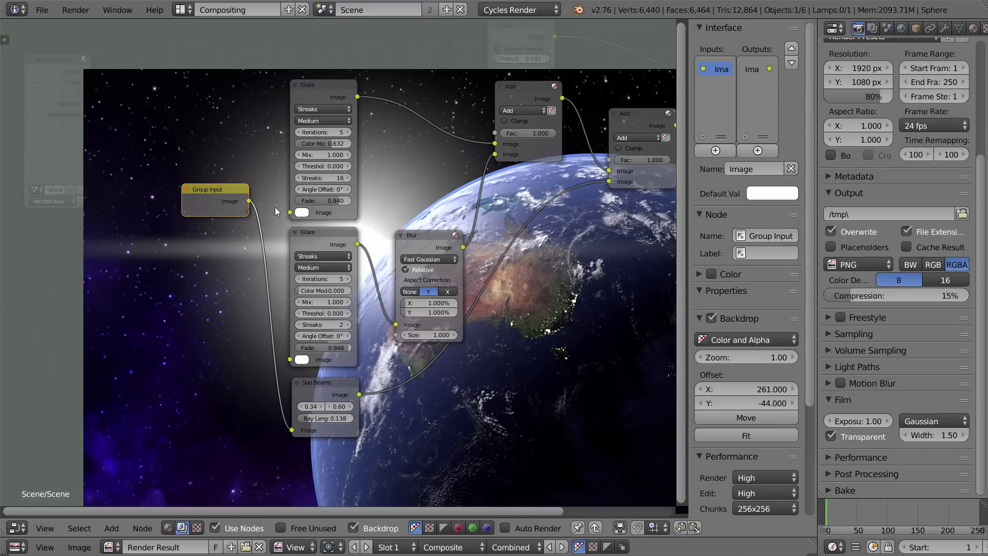
drag(249, 201, 296, 361)
key(Tab)
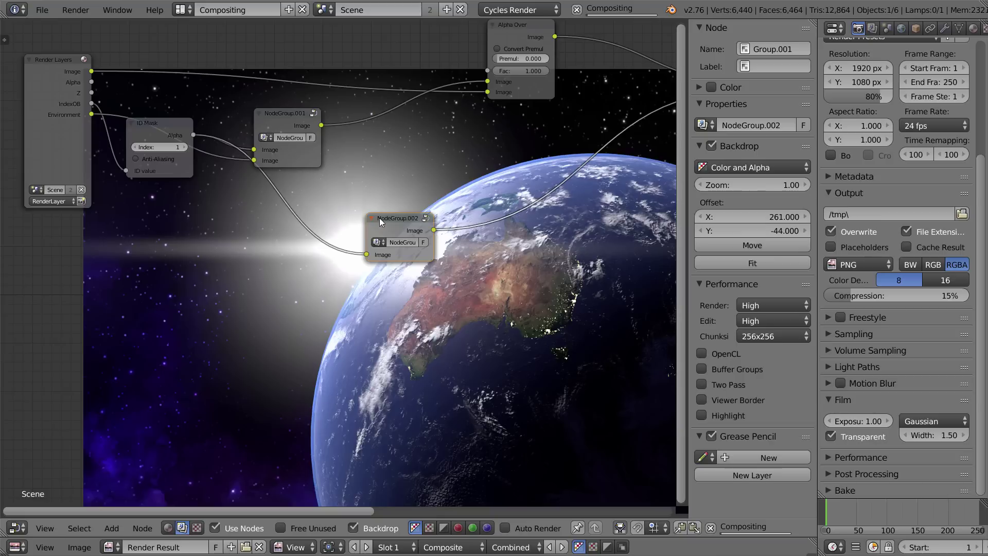
Place the glare group directly beneath NodeGroup.001 and bring the Alpha Over and final Add nodes close behind the groups
drag(396, 235, 270, 179)
click(501, 93)
key(Home)
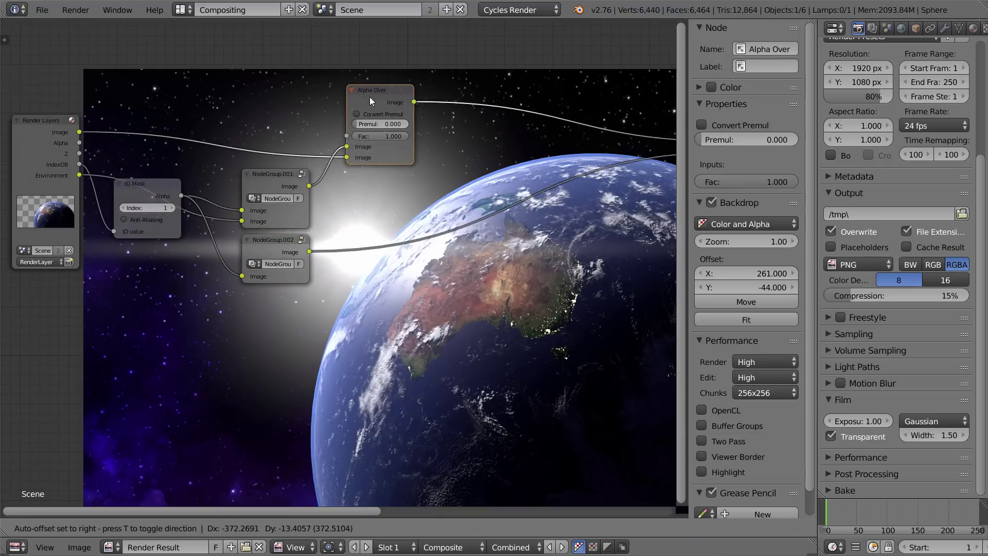
middle_drag(448, 139, 381, 133)
drag(586, 127, 403, 132)
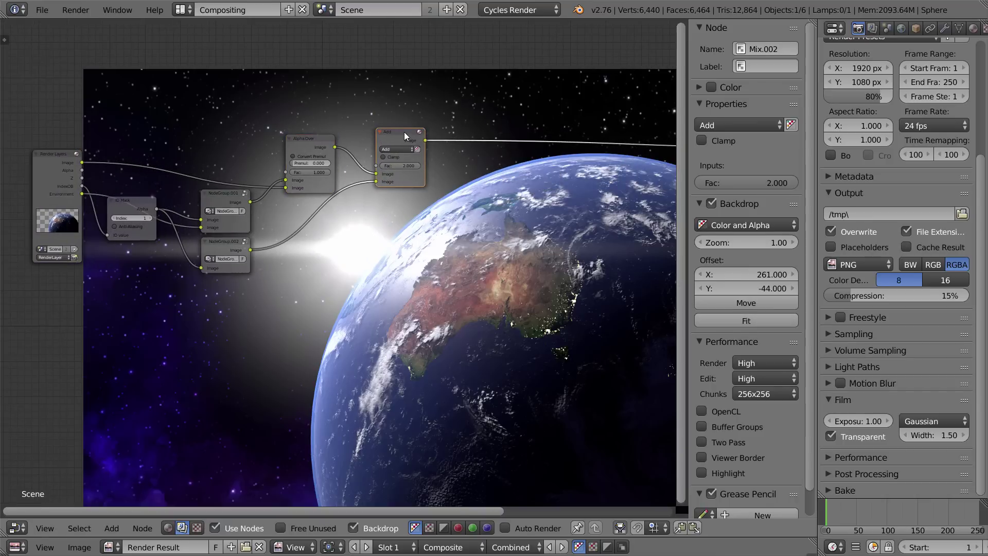
scroll(422, 131, up, 1)
middle_drag(422, 132, 255, 131)
scroll(284, 127, up, 3)
scroll(380, 161, down, 3)
scroll(380, 161, up, 2)
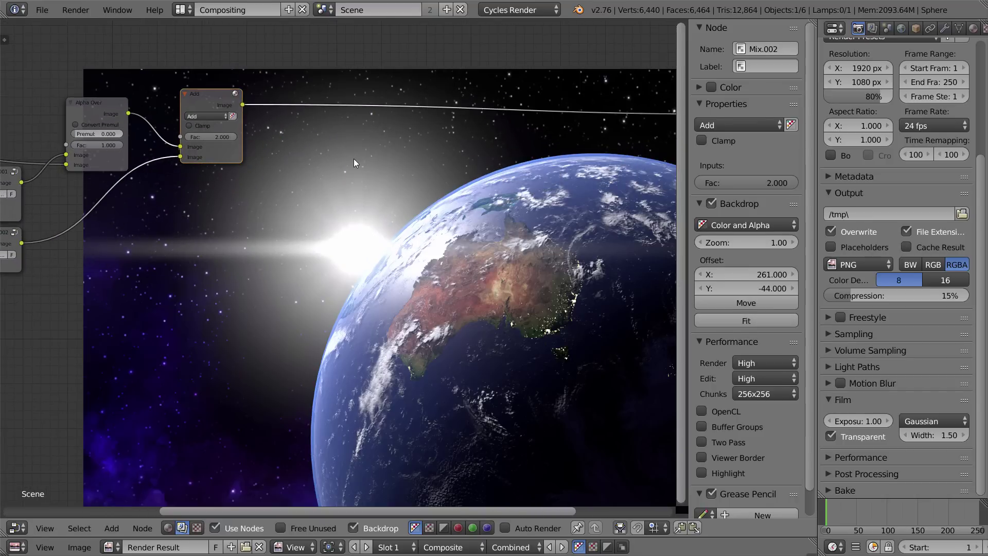
key(shift+a)
mouse_move(335, 128)
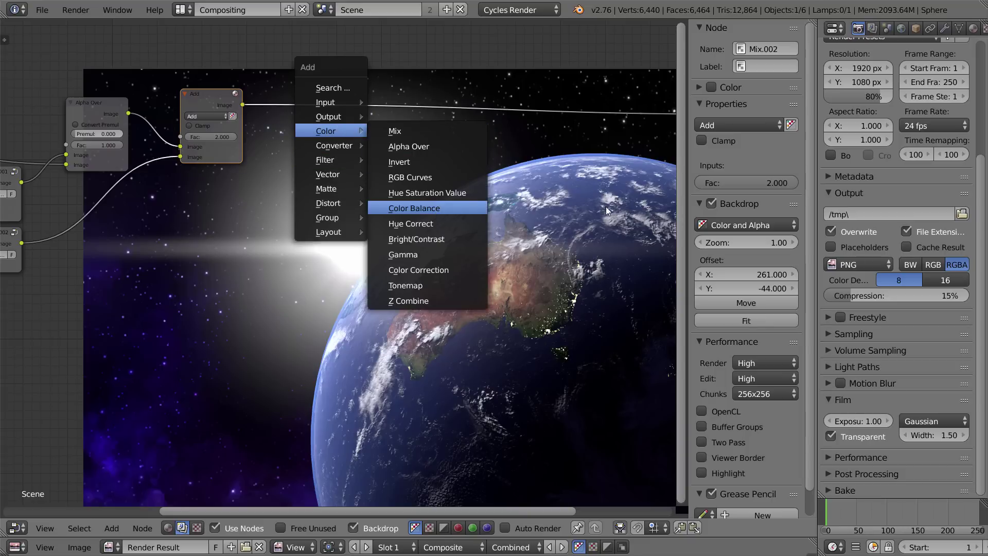
middle_drag(608, 371, 470, 281)
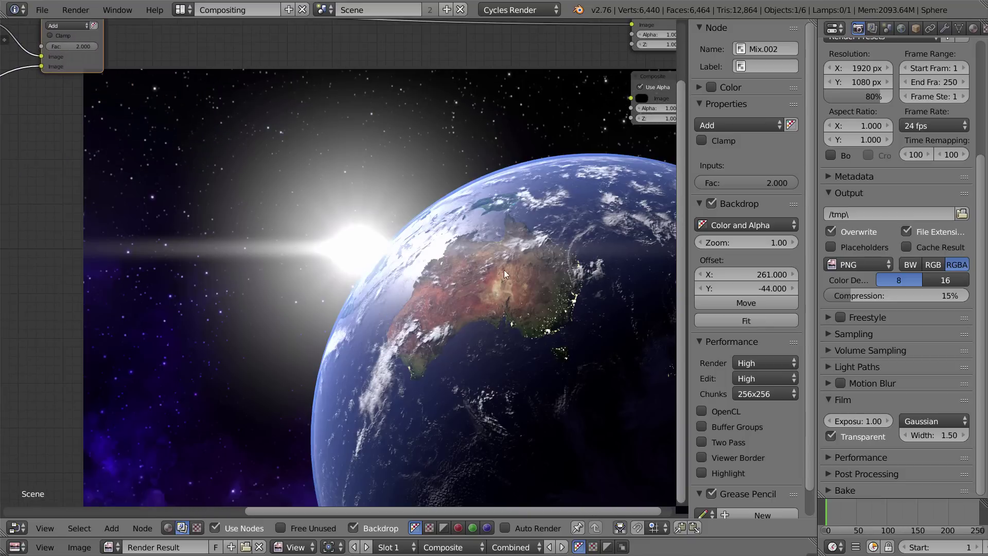
Shift the backdrop to an offset of X 130, Y -15 and check the reference in the other Blender window
alt+middle_drag(538, 292, 471, 277)
key(alt+Tab)
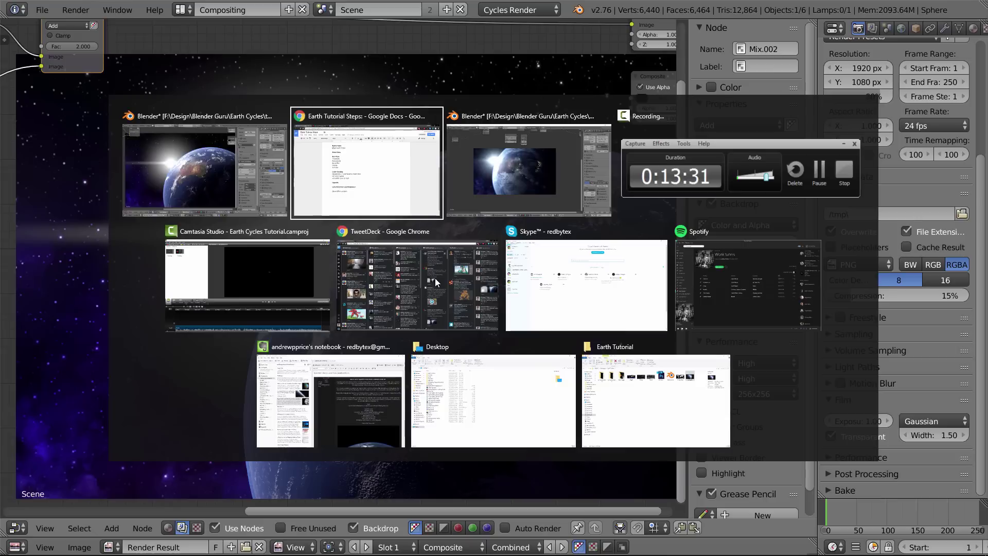
click(526, 172)
key(alt+Tab)
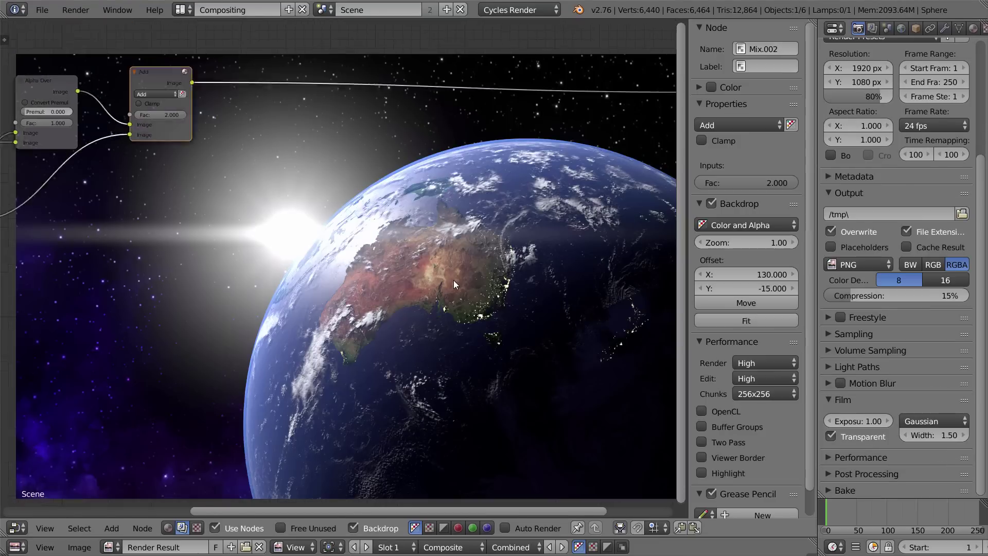
Add a color adjustment node for the output of the final Add node
key(shift+a)
mouse_move(304, 160)
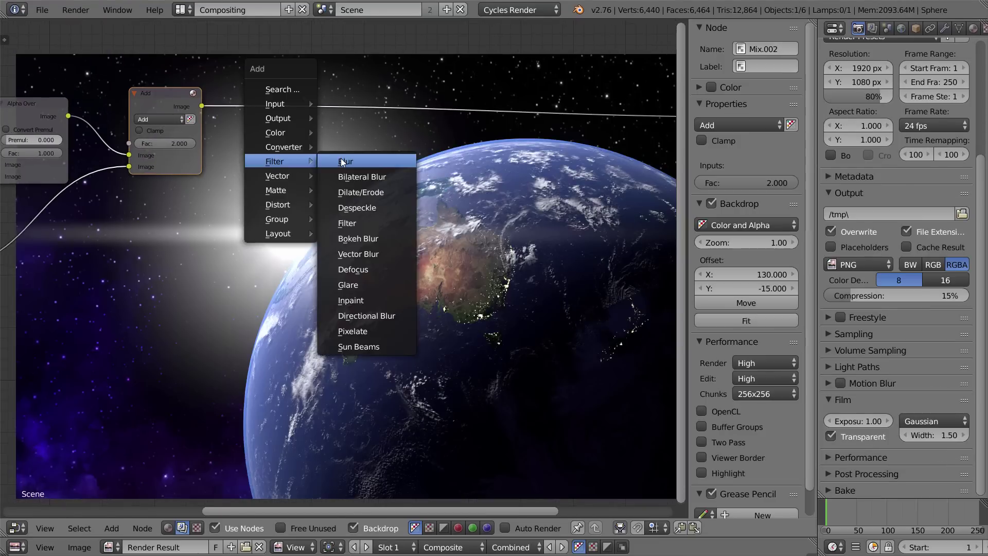
mouse_move(294, 131)
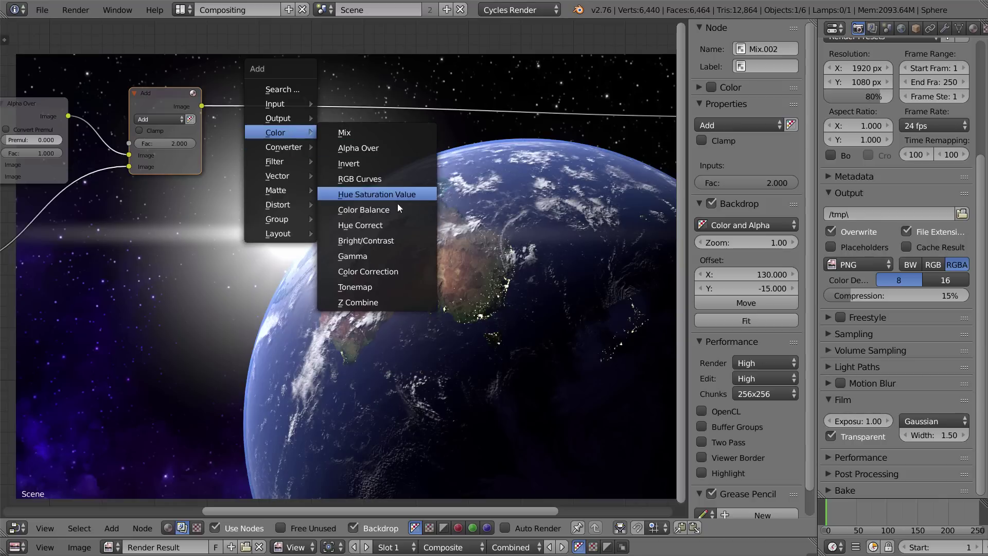
Add a Color Balance node after the Add node and connect the Add node's image output to its image input
click(398, 206)
click(282, 117)
drag(200, 105, 288, 239)
key(n)
Tint the Color Balance node's gain and gamma towards a pale cyan-blue
middle_drag(649, 242, 480, 189)
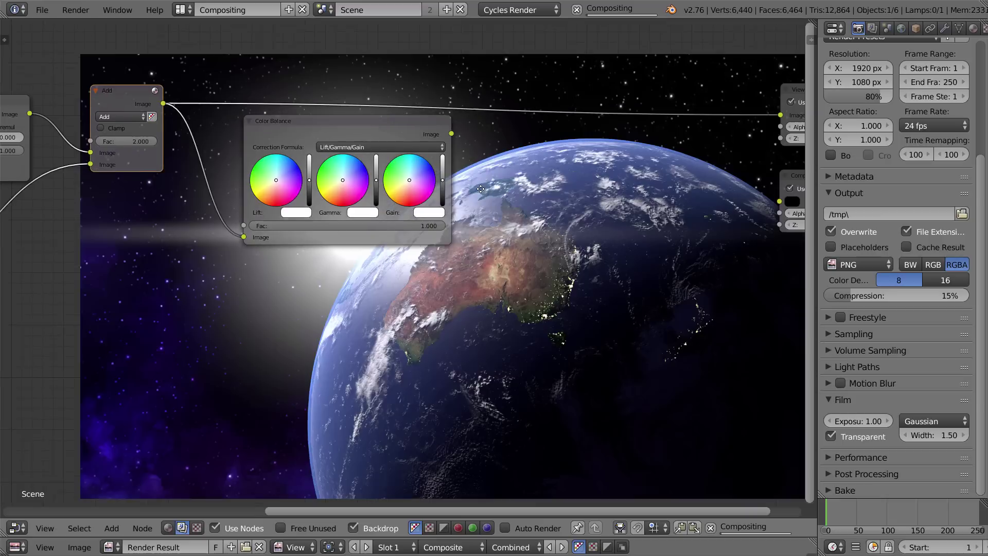
middle_drag(409, 132, 299, 23)
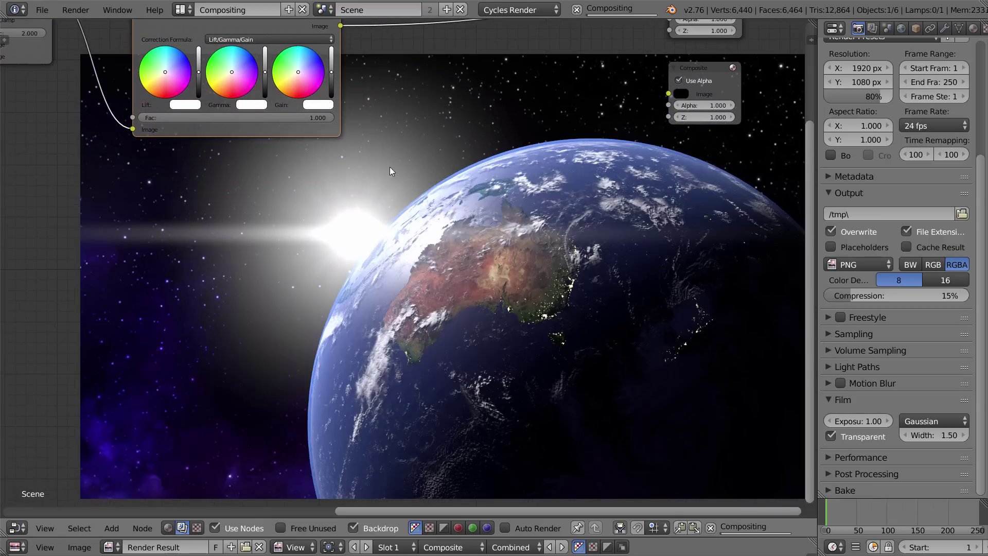
middle_drag(341, 178, 378, 214)
scroll(267, 123, up, 2)
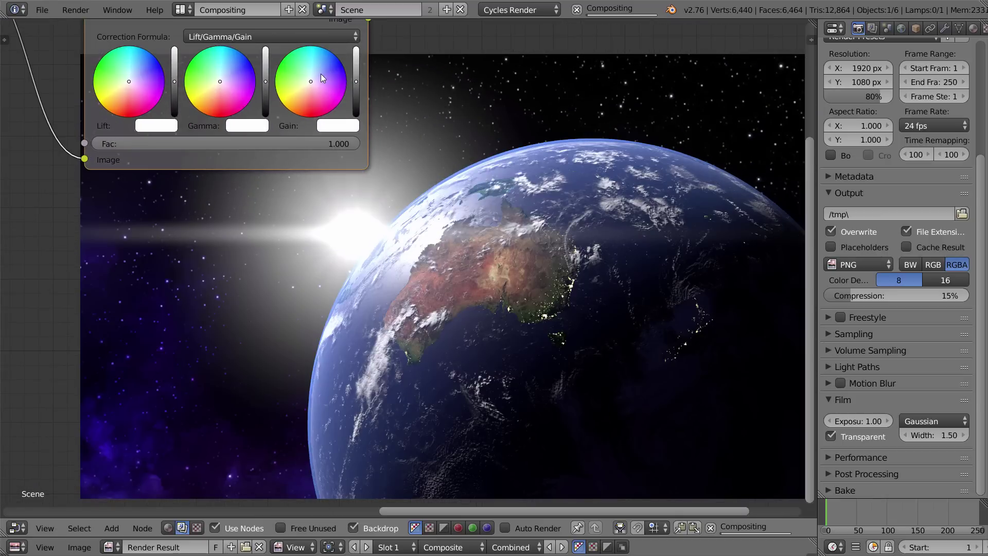
click(320, 71)
drag(320, 71, 322, 67)
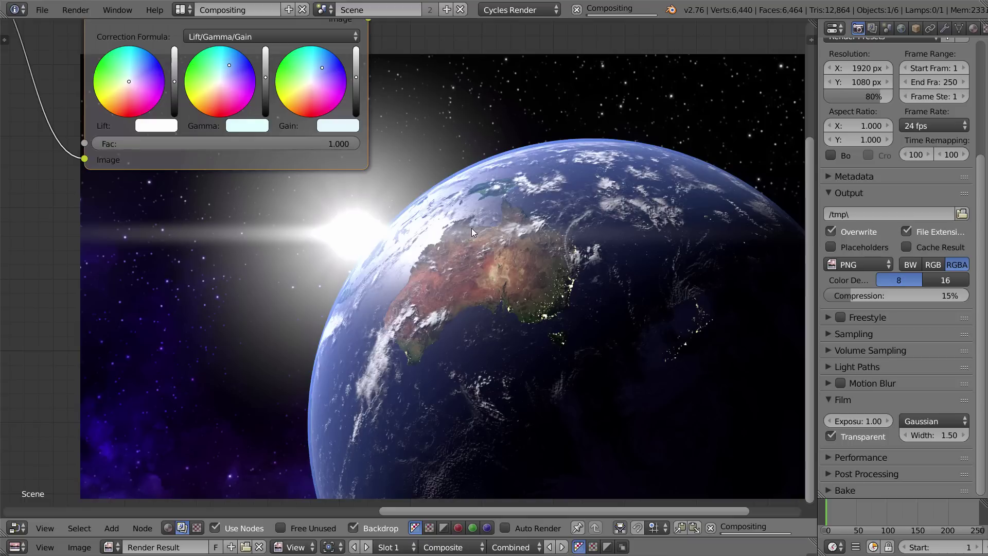
click(325, 63)
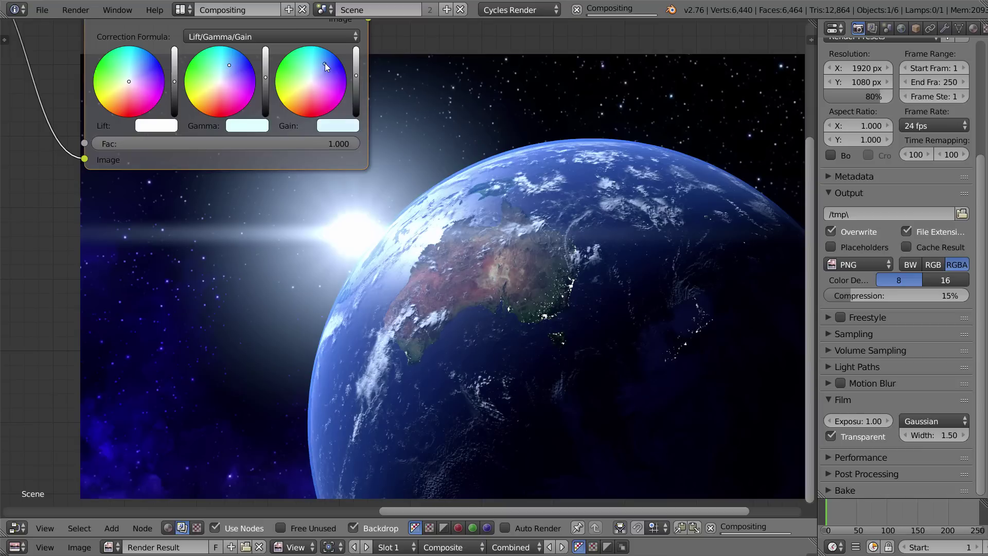
click(232, 64)
middle_drag(511, 175, 457, 140)
middle_drag(285, 85, 329, 166)
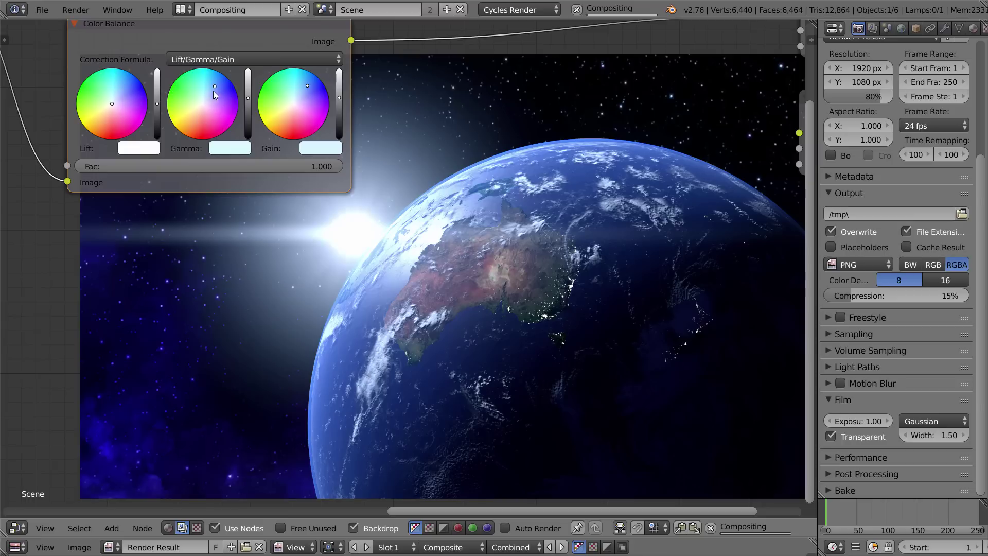
click(307, 85)
middle_drag(454, 209, 396, 141)
scroll(426, 196, down, 1)
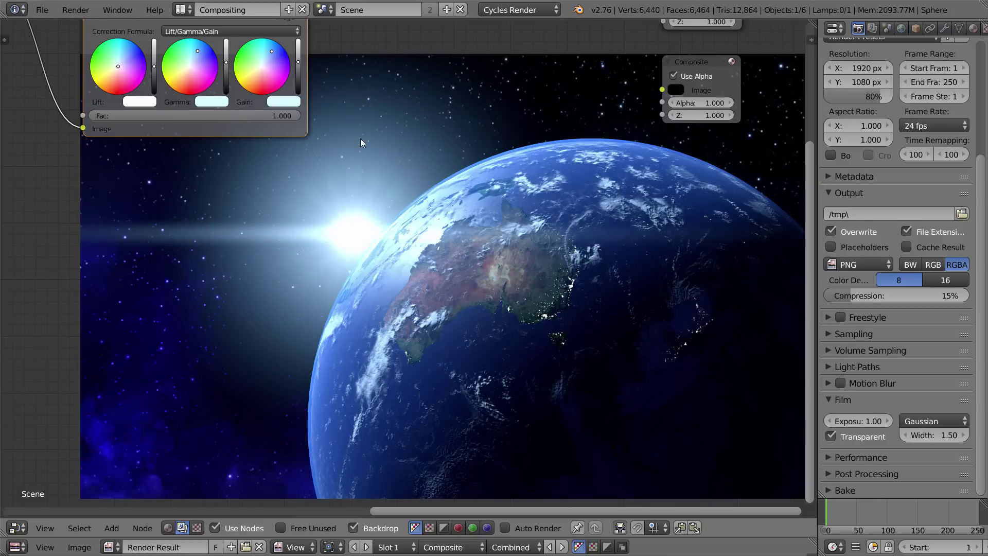
Move the Color Balance node away from the Add node to free space between them
middle_drag(360, 138, 482, 247)
drag(340, 109, 510, 128)
middle_drag(510, 127, 598, 51)
scroll(587, 329, up, 1)
middle_drag(587, 348, 502, 223)
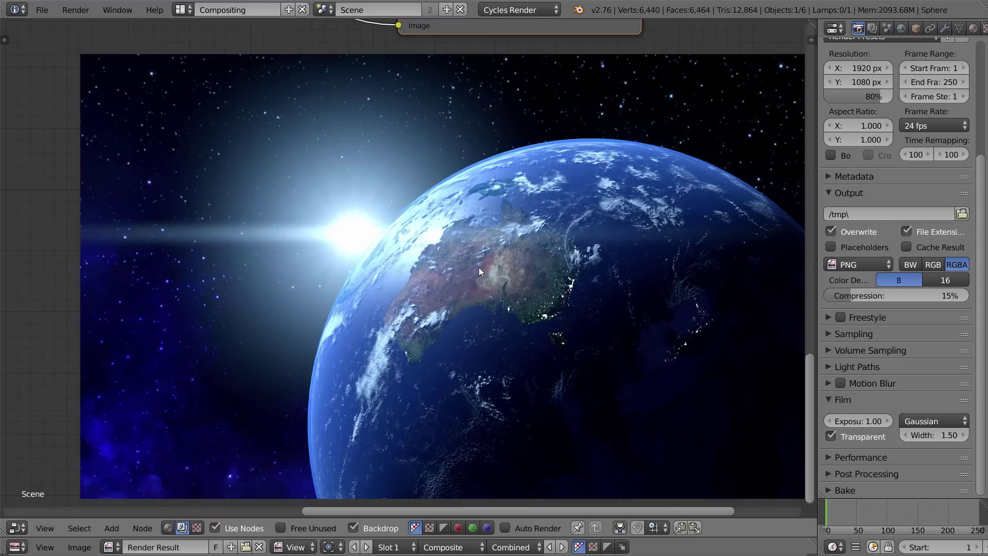
middle_drag(402, 133, 485, 264)
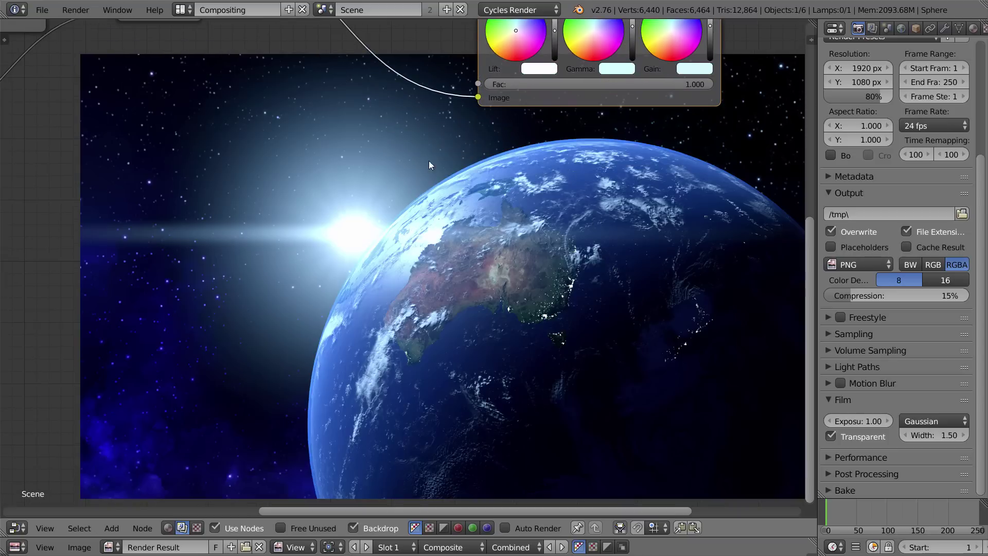
Insert a Hue Saturation Value node on the link between the Add node and the Color Balance node
key(shift+a)
mouse_move(370, 142)
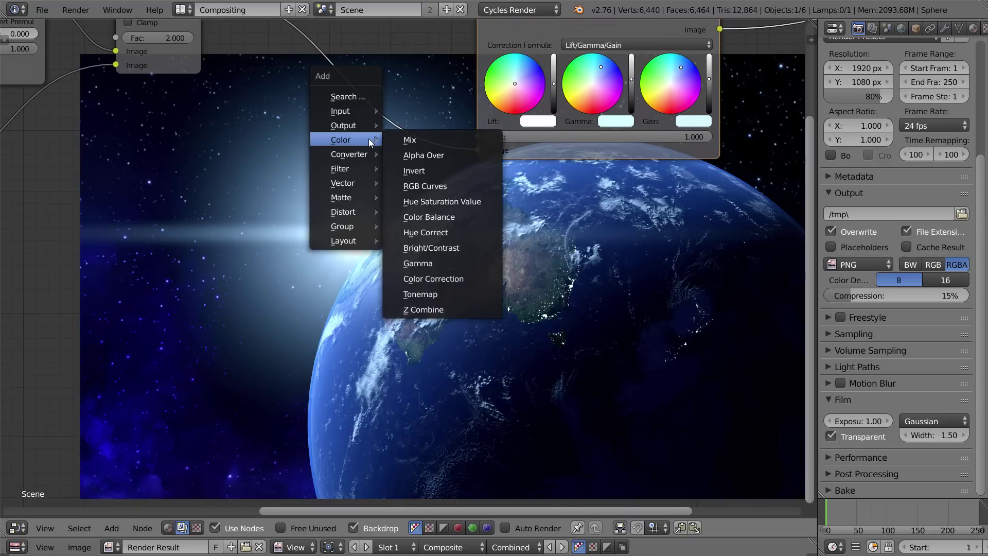
click(446, 203)
click(321, 61)
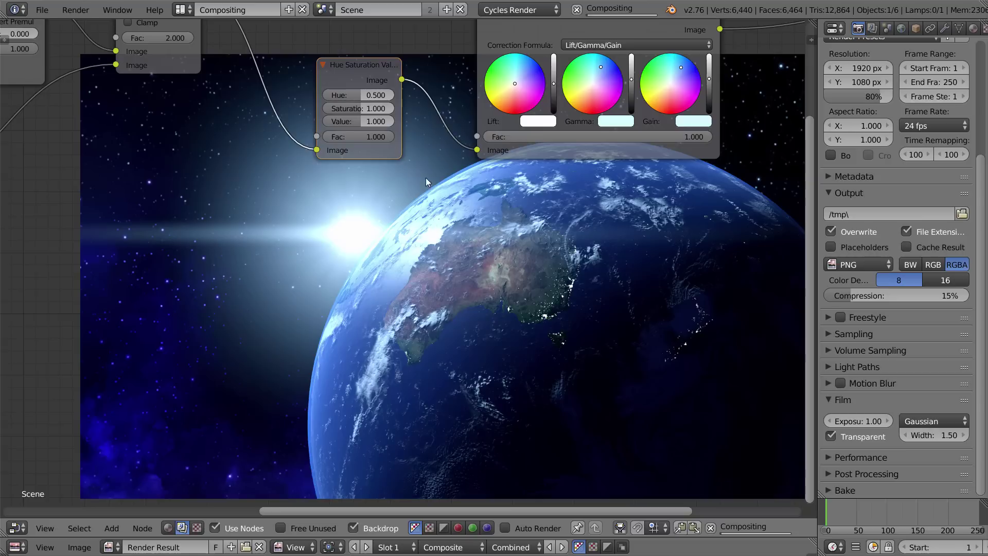
Send the Hue Saturation Value node's output to the viewer and set its saturation to 0.500
middle_drag(511, 267, 473, 238)
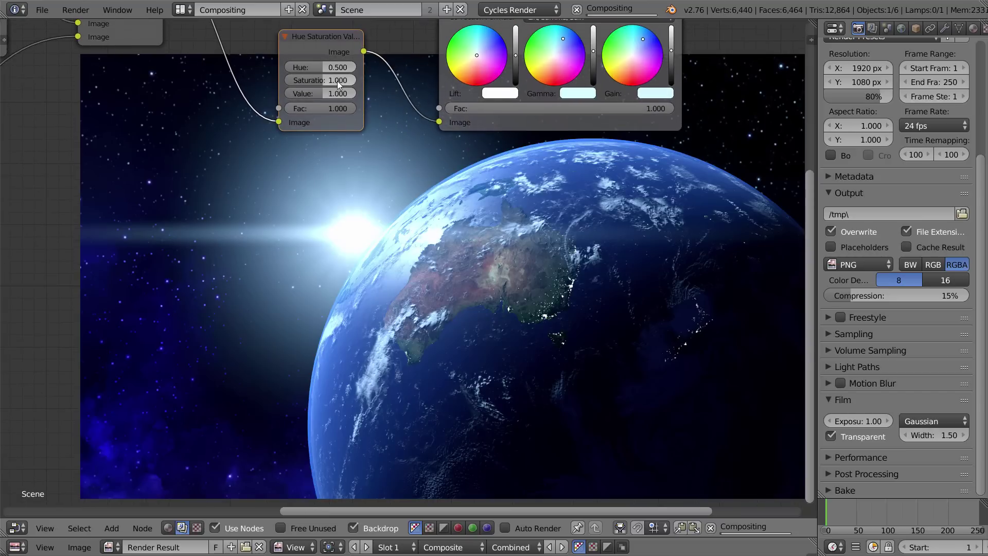
drag(337, 81, 326, 81)
ctrl+shift+click(337, 47)
drag(333, 88, 329, 87)
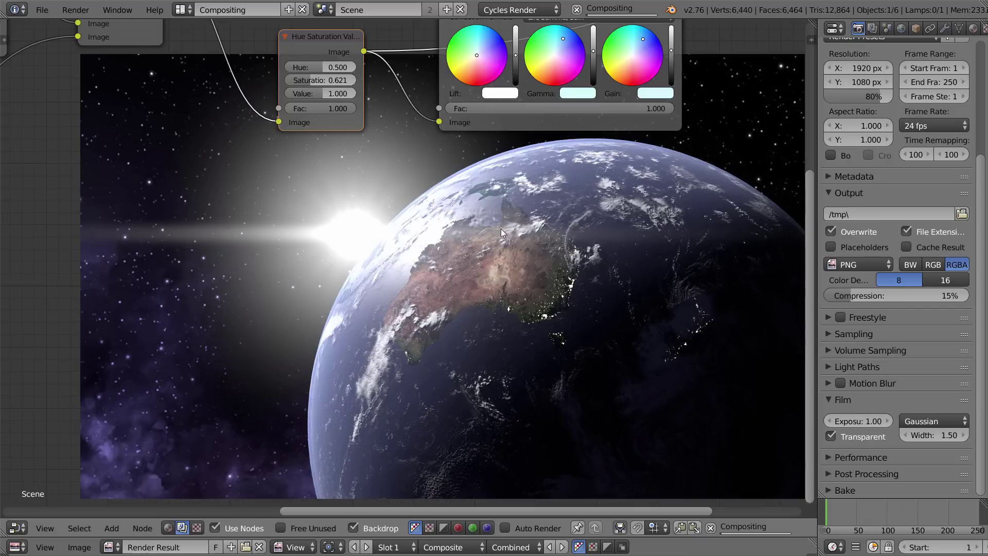
ctrl+drag(333, 82, 328, 82)
middle_drag(577, 225, 408, 178)
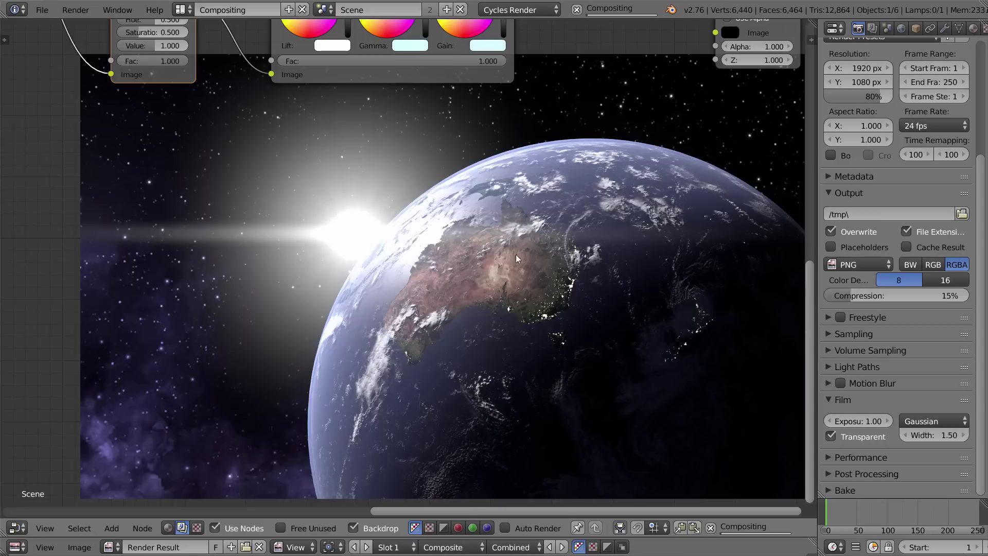
middle_drag(551, 158, 541, 173)
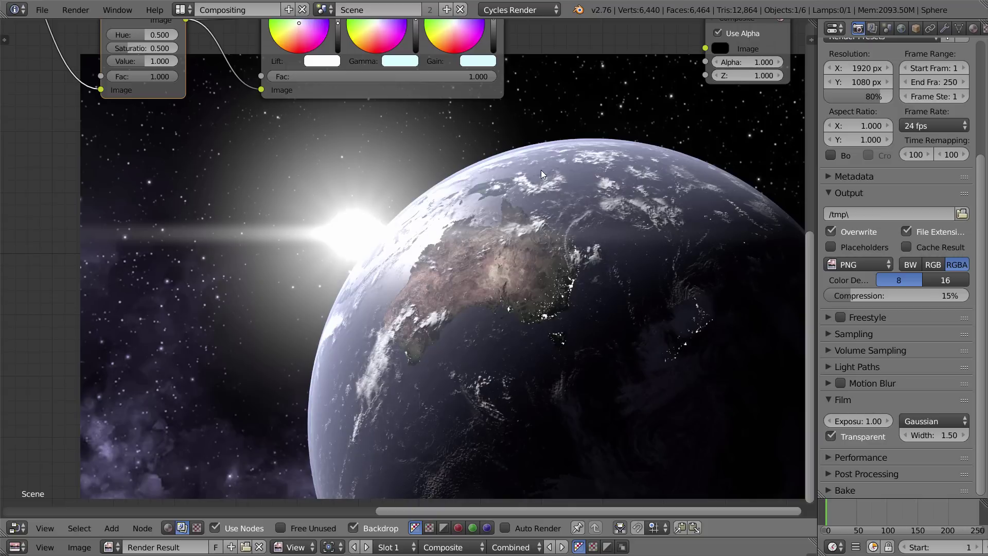
Route the Color Balance output back to the viewer and place that node closer to the Hue Saturation Value node
scroll(541, 174, down, 1)
middle_drag(542, 174, 567, 267)
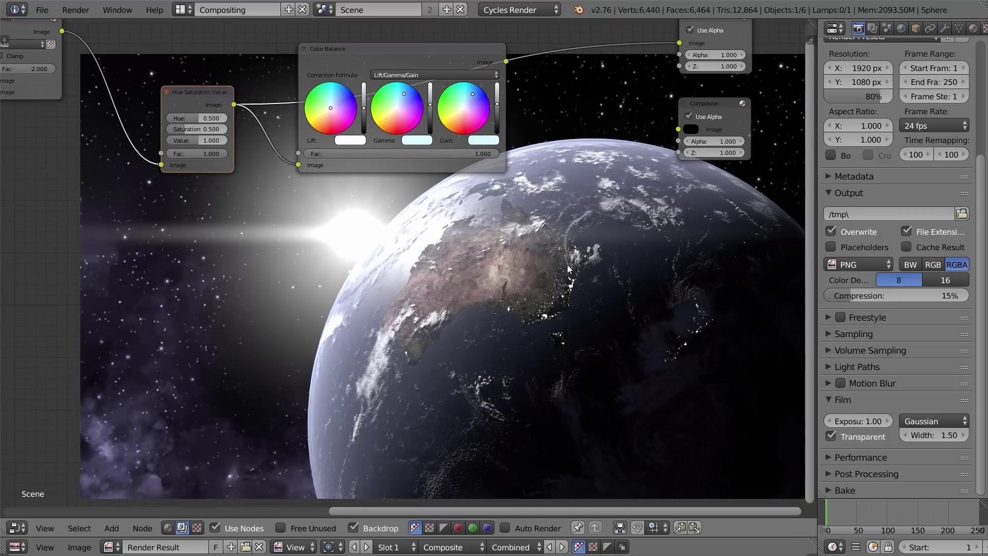
ctrl+shift+click(451, 58)
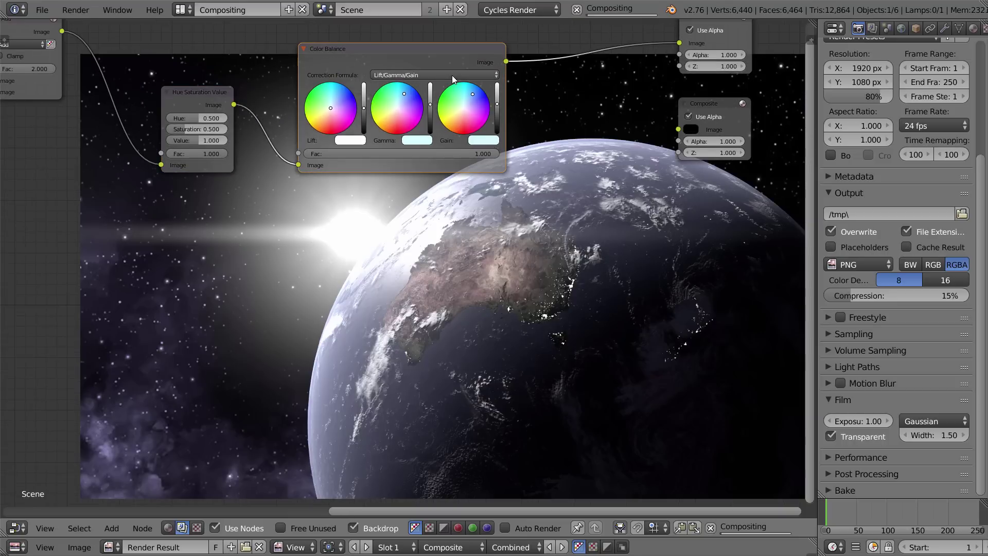
middle_drag(435, 163, 329, 121)
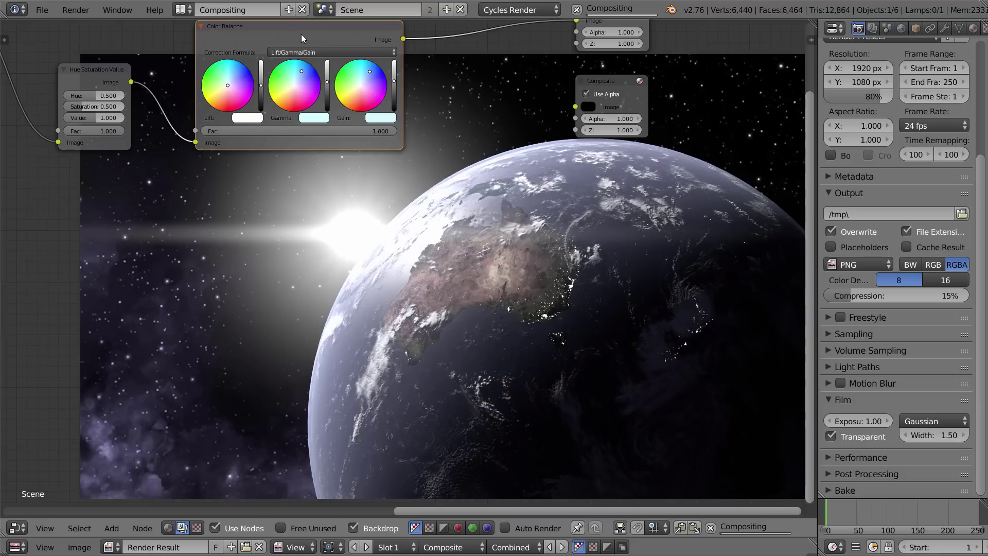
key(g)
click(262, 88)
middle_drag(381, 215, 320, 168)
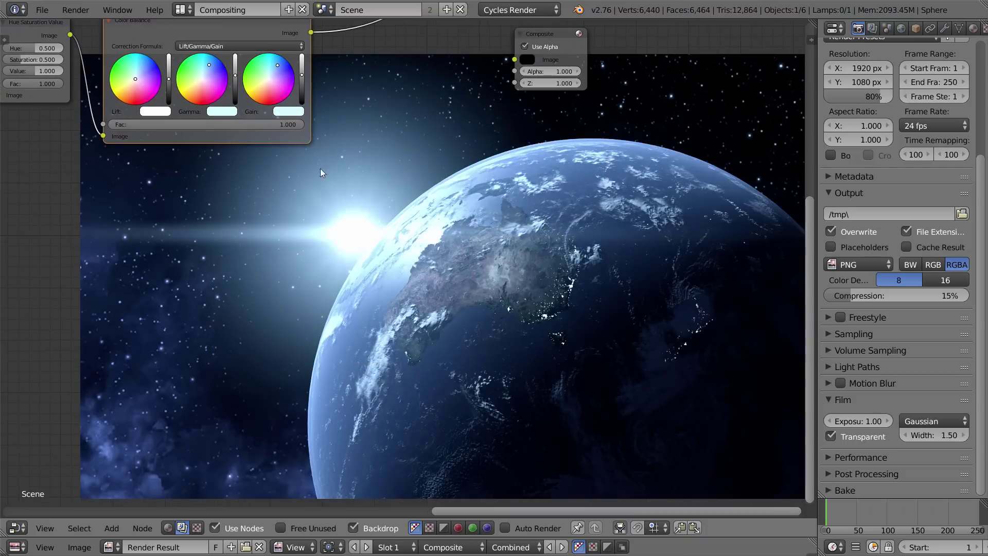
Shift the Color Balance gain to a stronger light blue and adjust the gamma colour's hue slightly towards blue using HSV values
middle_drag(333, 124, 387, 190)
scroll(342, 149, up, 4)
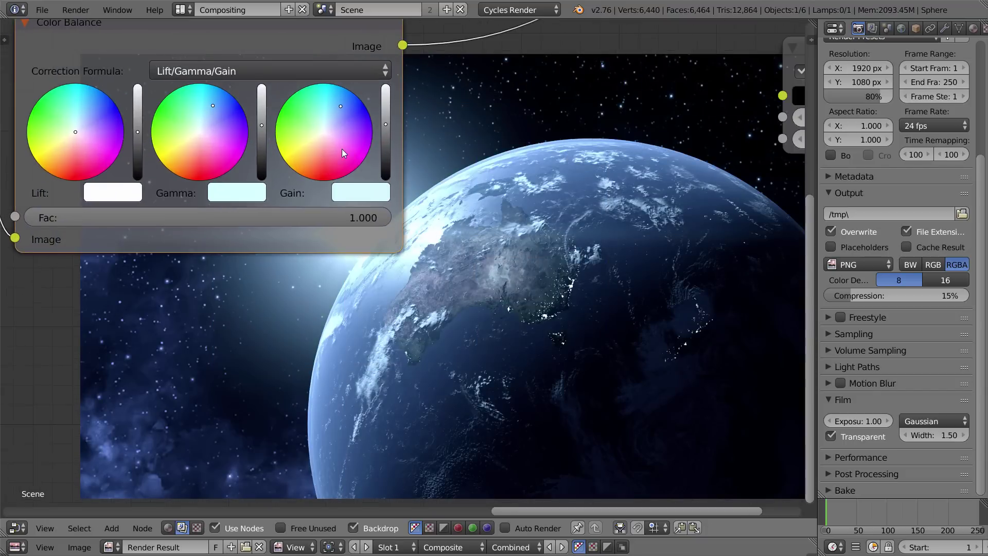
drag(349, 166, 345, 74)
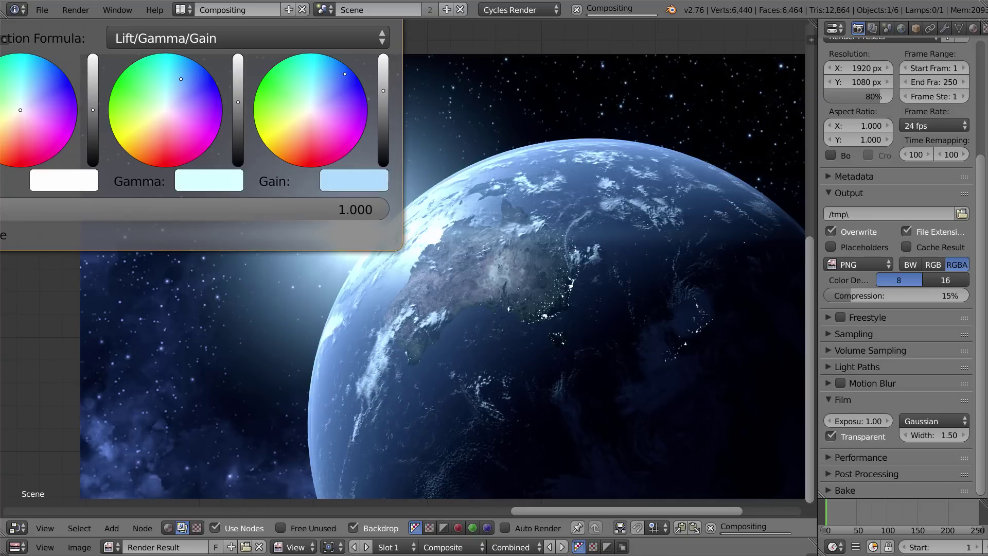
click(227, 180)
click(280, 387)
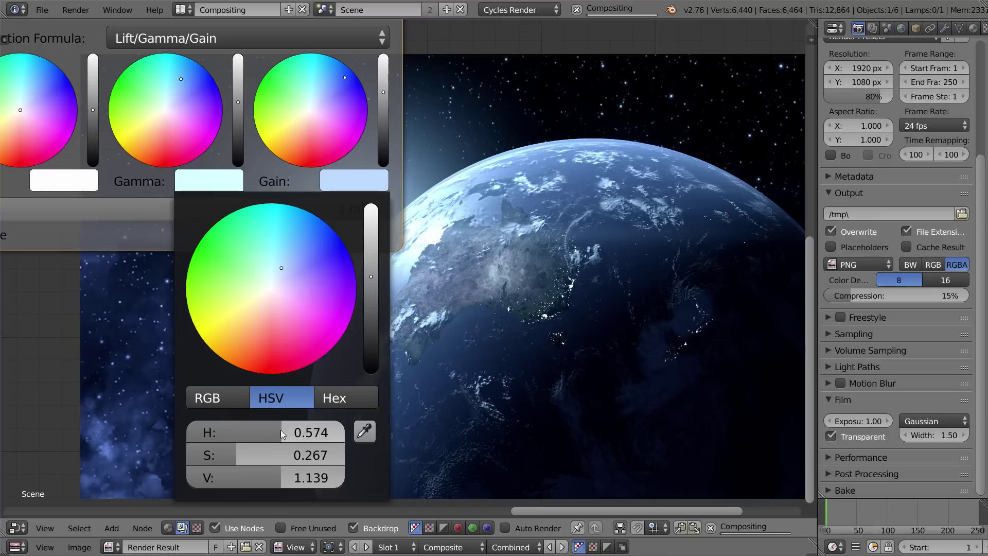
drag(280, 431, 289, 431)
middle_drag(598, 221, 483, 138)
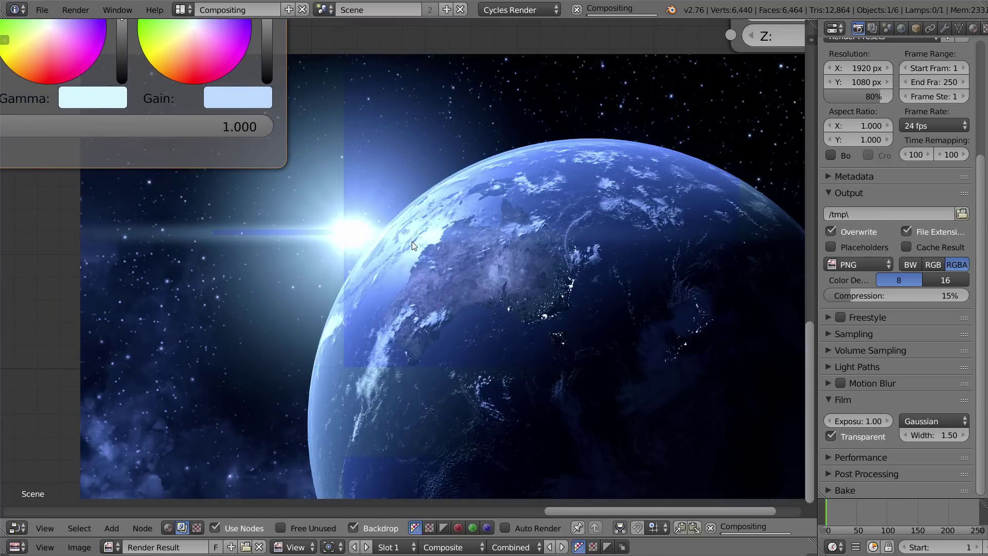
middle_drag(391, 188, 392, 189)
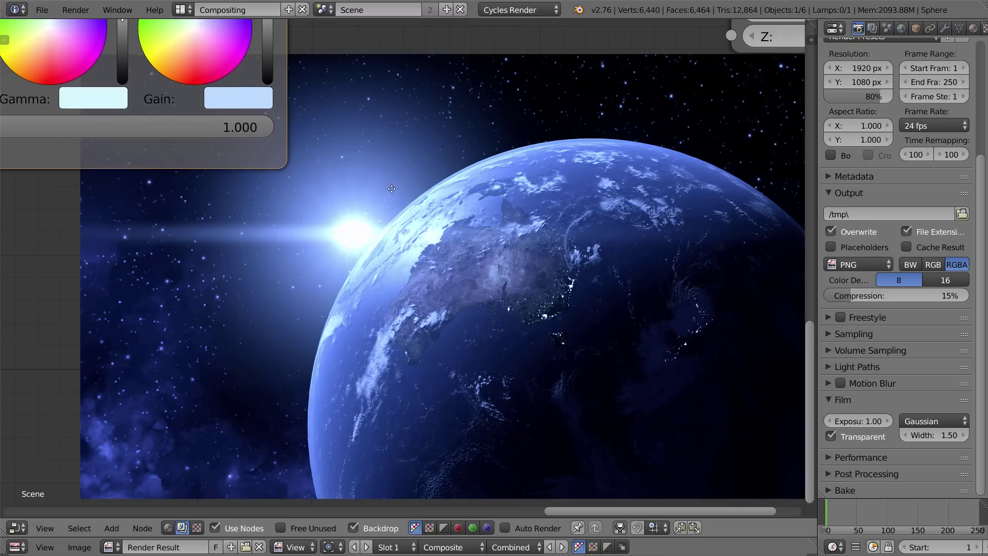
Select the Hue Saturation Value and Color Balance nodes together and move them straight up along the Y axis
scroll(391, 188, down, 4)
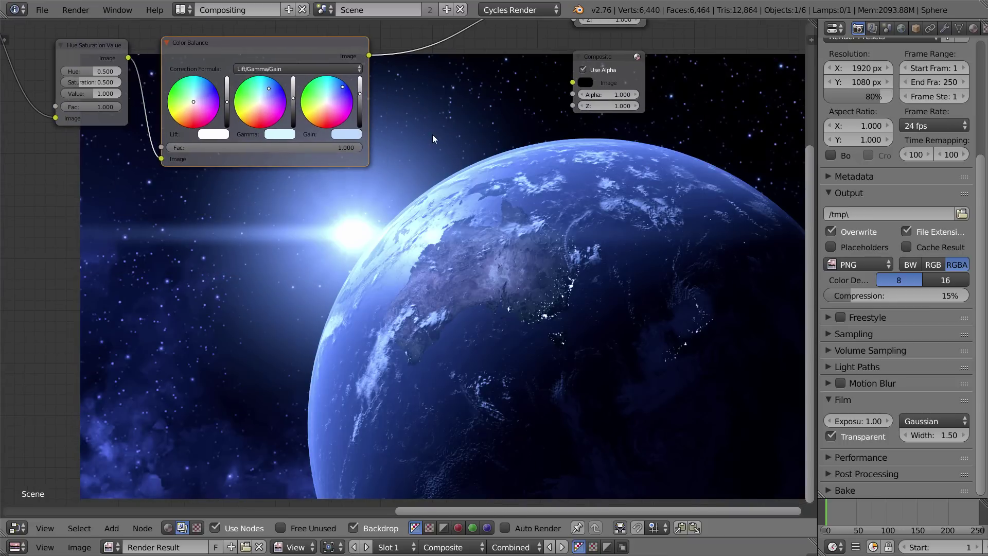
scroll(421, 141, down, 3)
middle_drag(421, 141, 449, 209)
click(244, 184)
shift+click(315, 181)
key(g)
key(y)
click(386, 71)
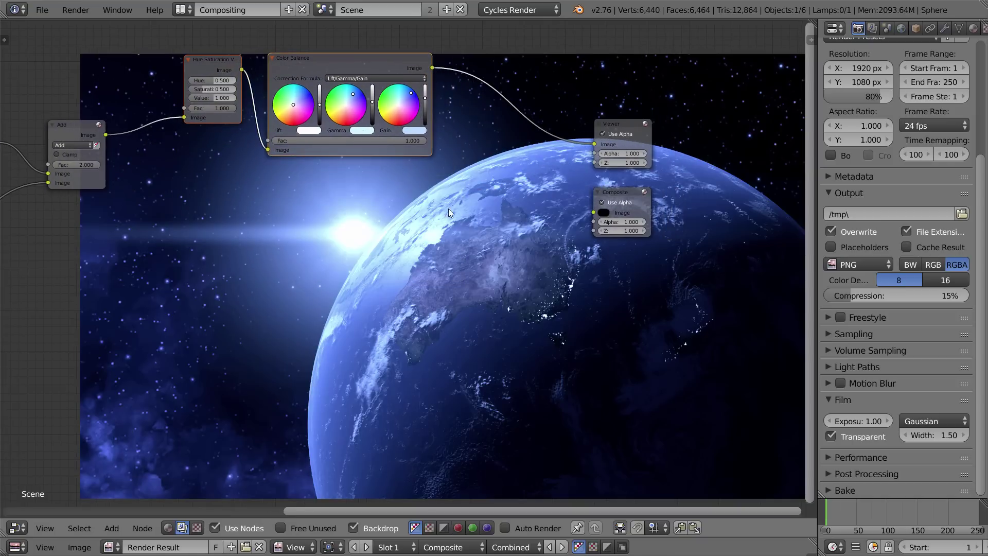
Insert a Mix node between Color Balance and Viewer, and feed the Add node's output into its second image input
key(shift+a)
click(458, 200)
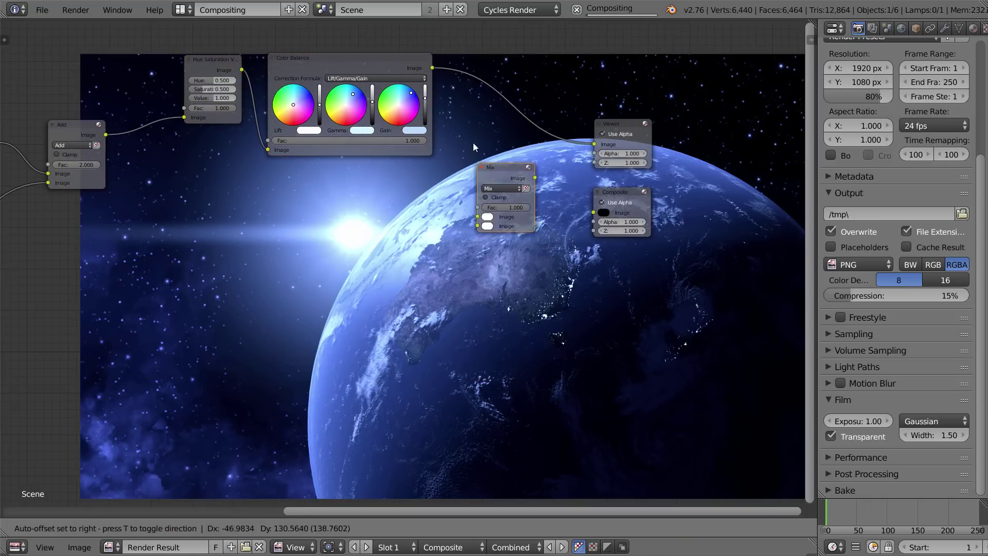
click(477, 83)
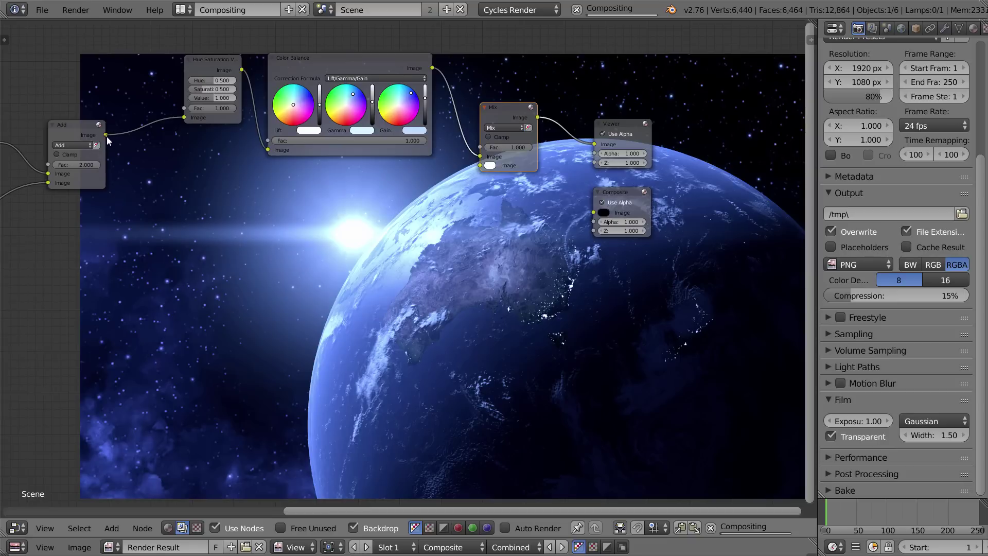
drag(106, 135, 143, 118)
drag(181, 150, 480, 165)
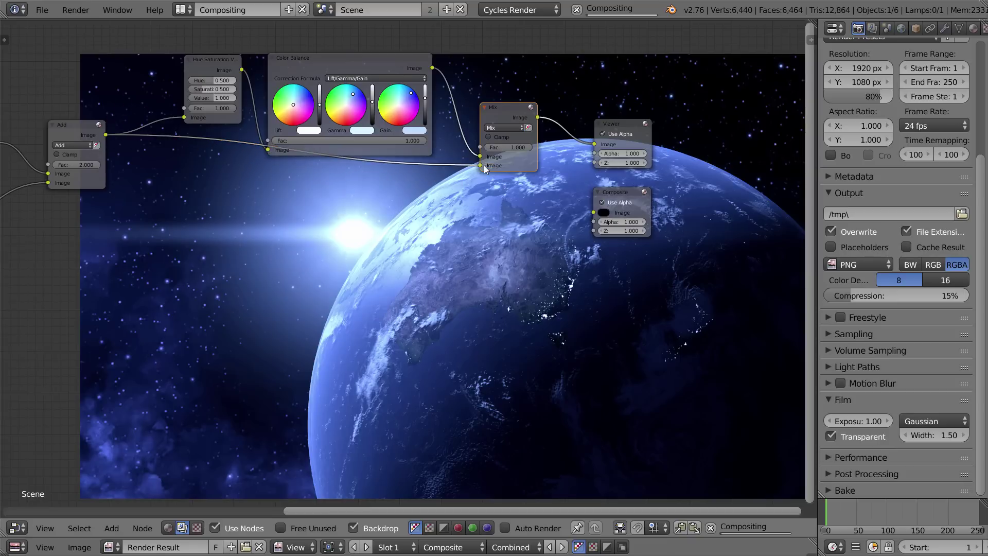
Set the Mix node's factor to 0.4 and connect its image output to the Composite node
middle_drag(484, 165, 378, 235)
scroll(378, 235, up, 1)
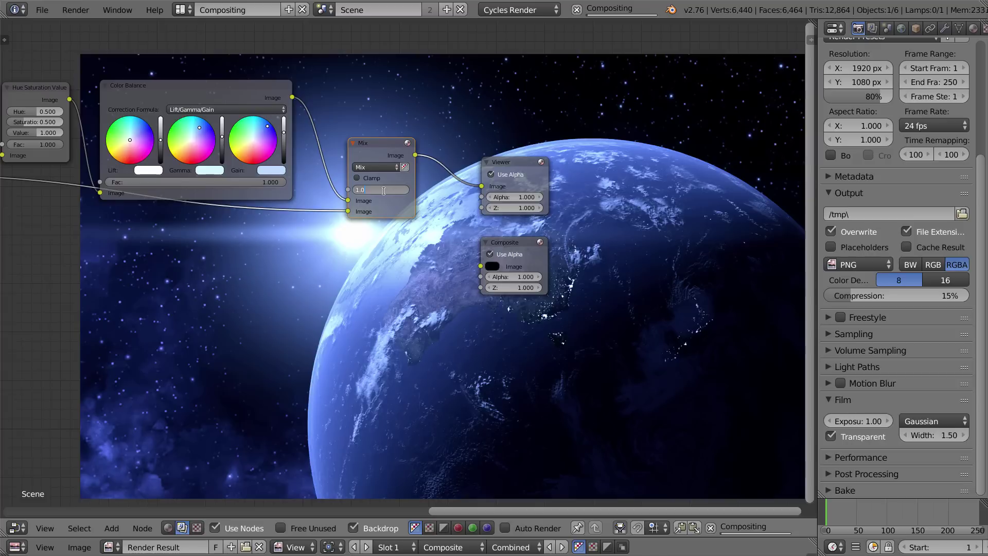
drag(387, 189, 359, 190)
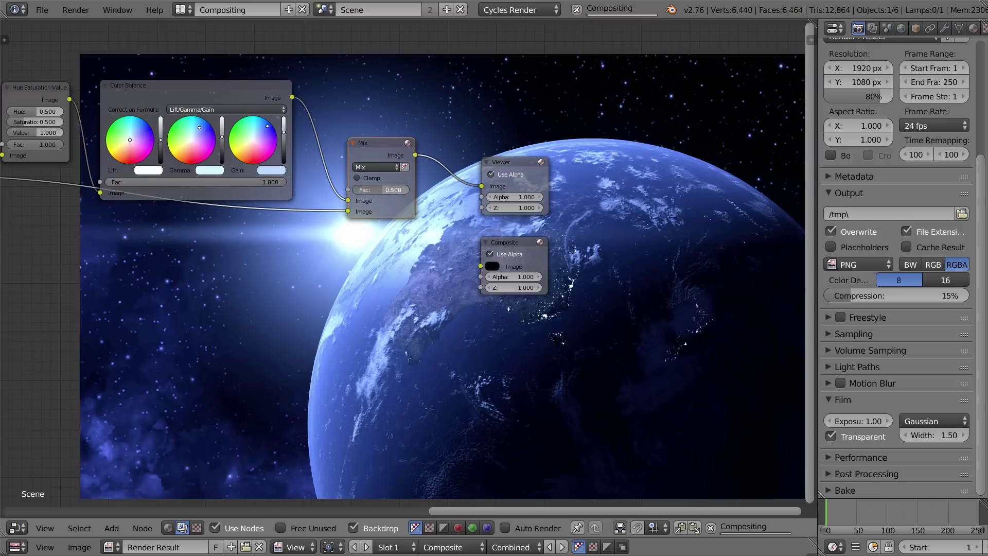
click(506, 242)
click(393, 147)
drag(480, 266, 415, 155)
click(446, 252)
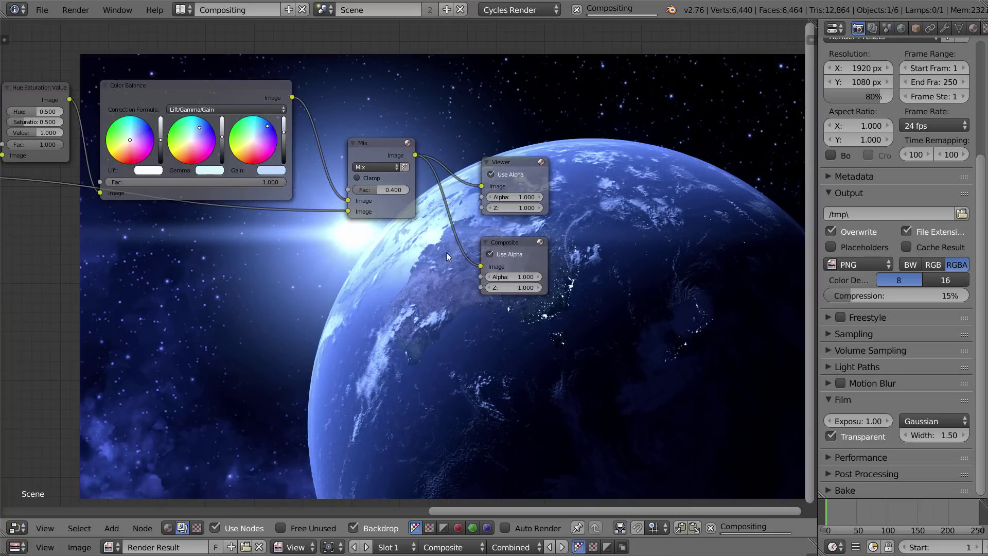
middle_drag(436, 266, 493, 306)
scroll(402, 98, up, 2)
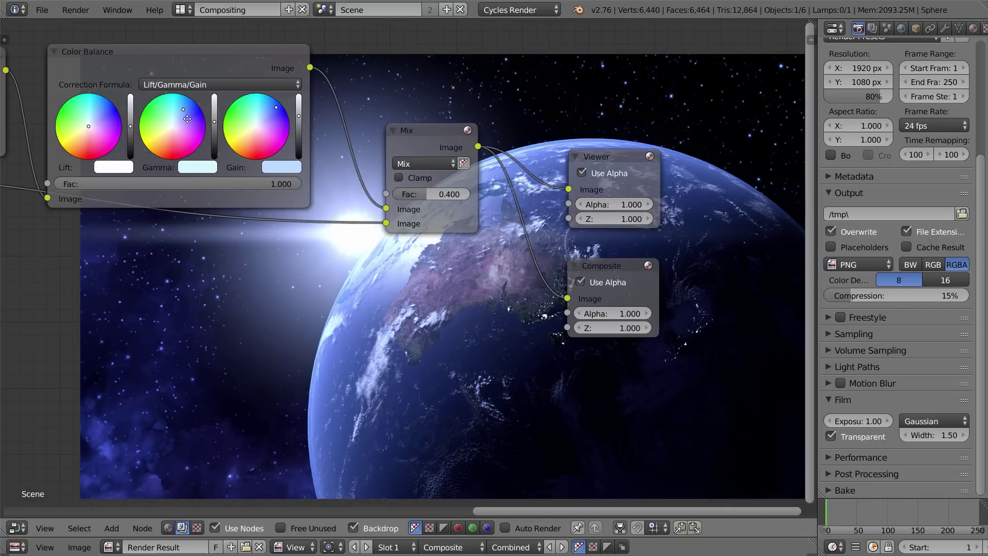
middle_drag(197, 113, 267, 119)
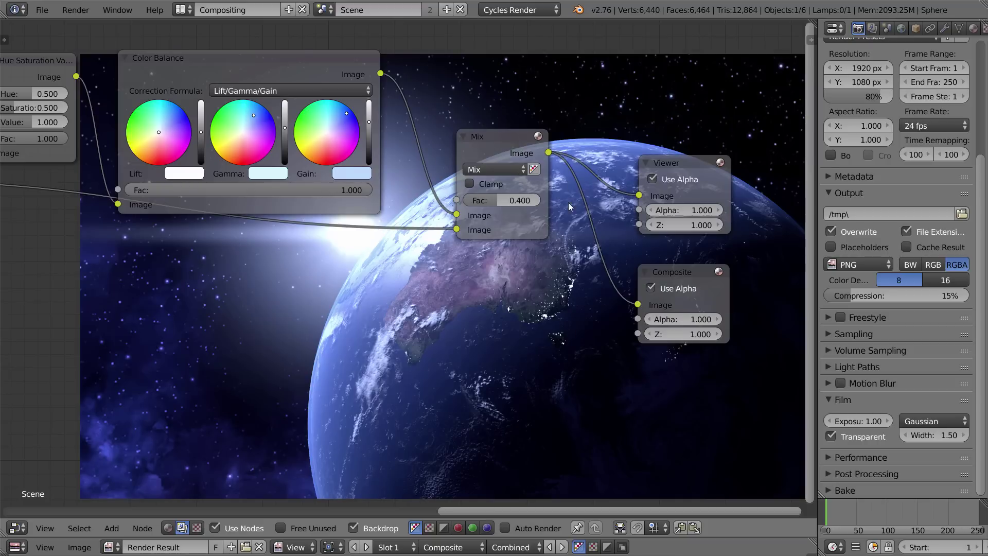
middle_drag(551, 251, 466, 174)
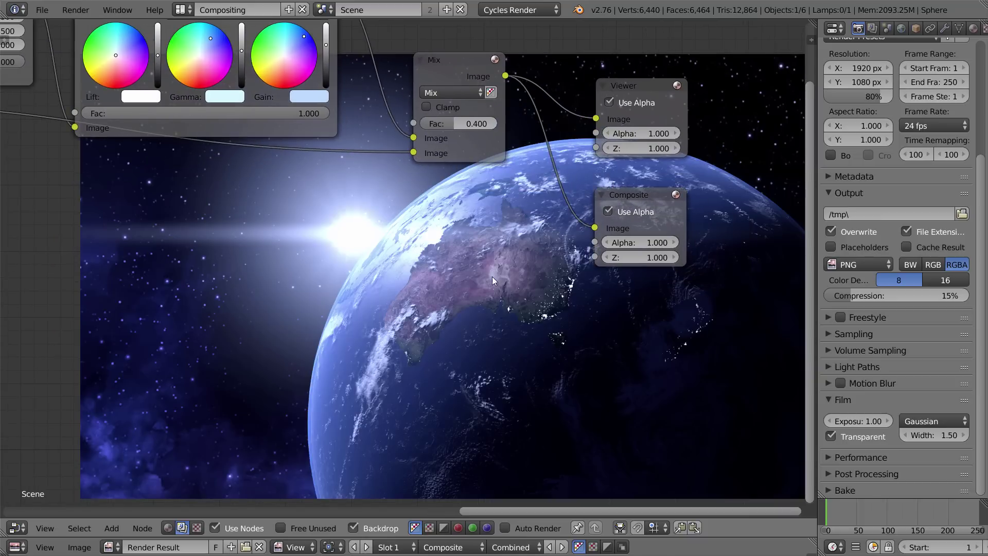
Raise the Mix node's factor to 0.5
drag(468, 124, 478, 124)
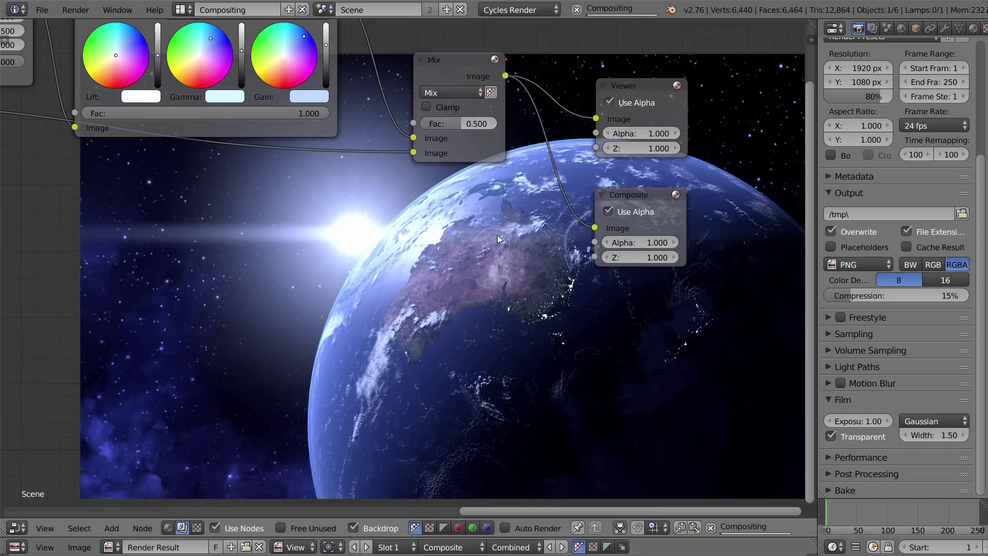
middle_drag(495, 225, 483, 158)
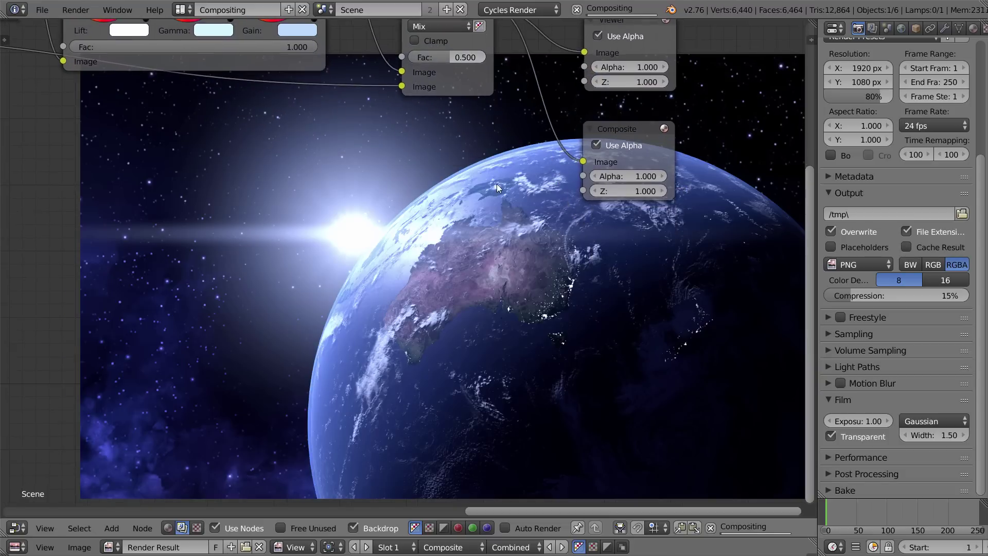
key(Home)
Select the Viewer and Composite nodes together and move them further away from the Mix node to make room
click(455, 192)
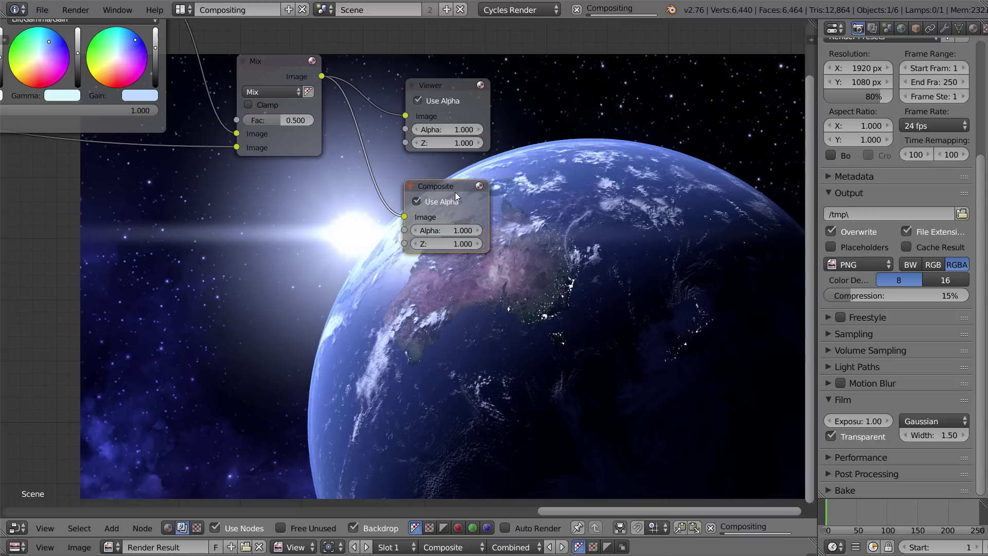
shift+right_click(453, 86)
key(g)
click(792, 90)
key(a)
Insert an RGB Curves node on the link between Mix and Composite and feed its image output into the Viewer
scroll(507, 189, up, 1)
middle_drag(505, 190, 430, 158)
scroll(430, 158, down, 1)
middle_drag(395, 126, 389, 162)
scroll(386, 161, up, 2)
key(shift+a)
mouse_move(379, 157)
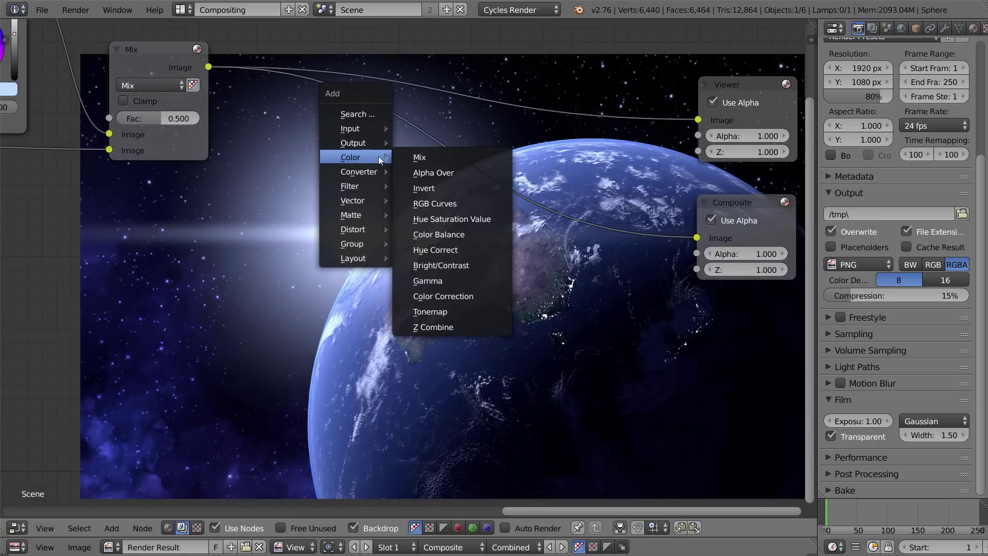
click(441, 203)
click(300, 105)
middle_drag(418, 128, 329, 126)
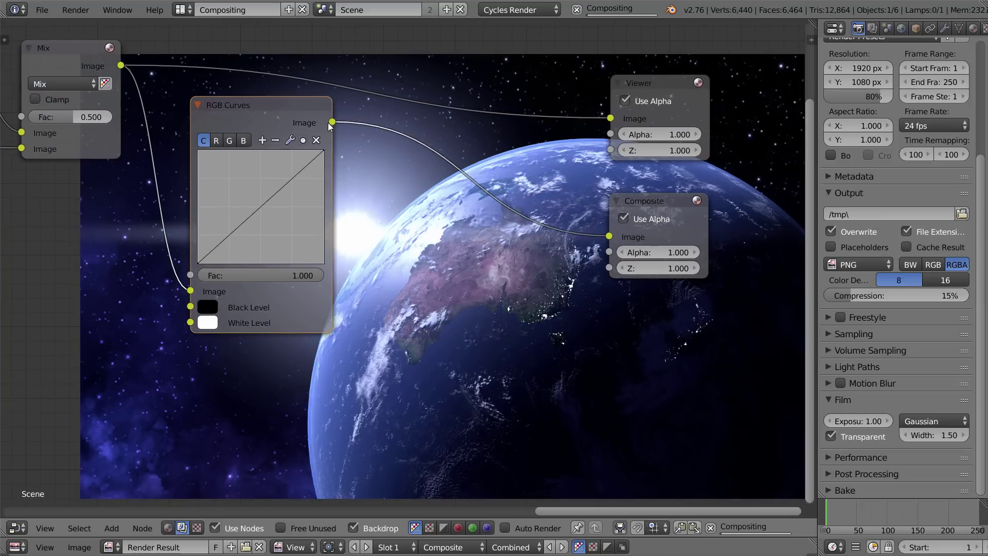
drag(328, 123, 607, 118)
Shape a slight S-curve in RGB Curves by lowering a shadow point and raising a highlight point to about X 0.892, Y 0.915
scroll(324, 127, down, 2)
middle_drag(301, 145, 317, 92)
scroll(377, 165, up, 2)
middle_drag(378, 165, 331, 146)
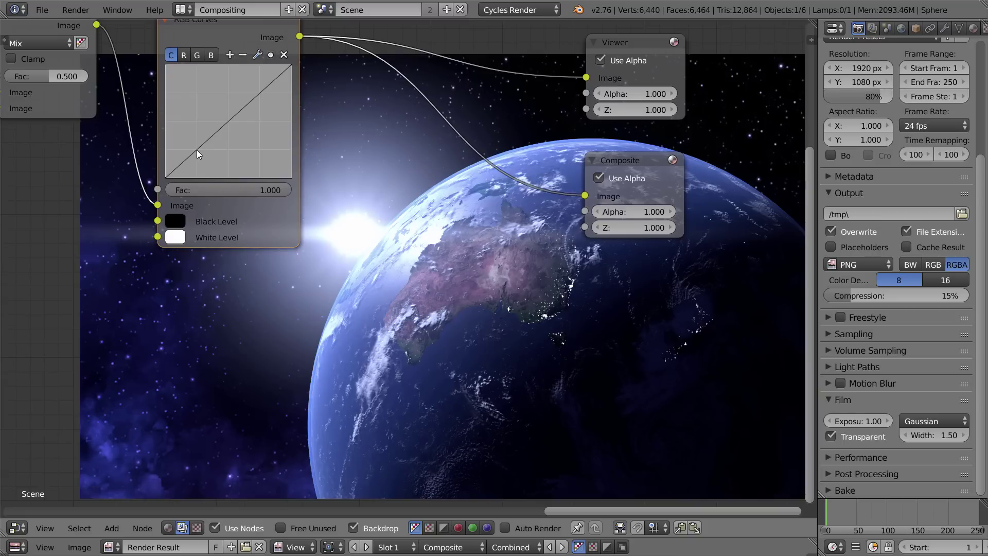
drag(197, 150, 197, 158)
drag(280, 87, 278, 75)
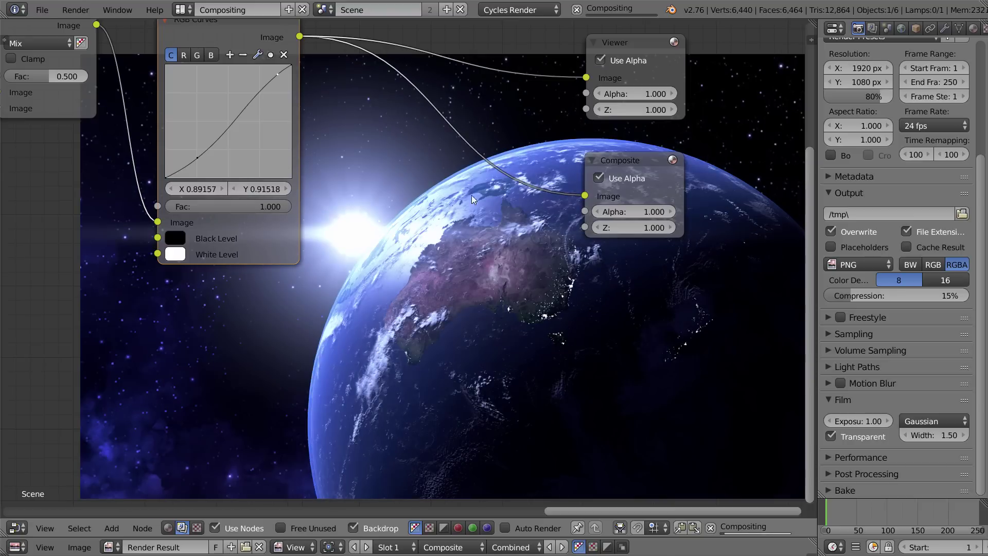
middle_drag(567, 312, 496, 188)
scroll(517, 254, down, 2)
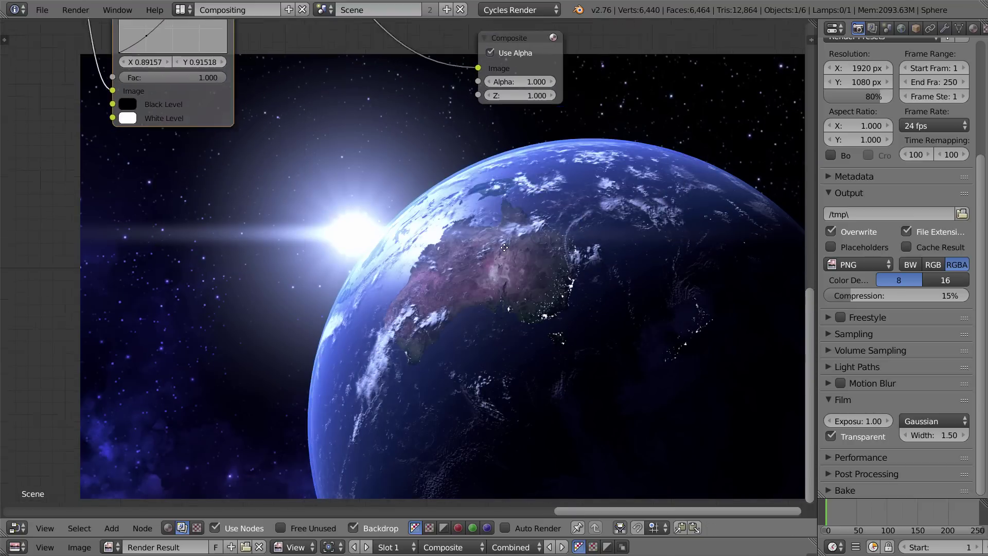
Group the Hue Saturation Value, Color Balance, Mix and RGB Curves nodes into one node group
middle_drag(325, 254, 679, 279)
scroll(679, 280, down, 6)
middle_drag(430, 210, 516, 349)
scroll(516, 348, up, 2)
scroll(522, 295, down, 2)
middle_drag(522, 294, 431, 224)
scroll(611, 276, down, 2)
scroll(431, 224, down, 1)
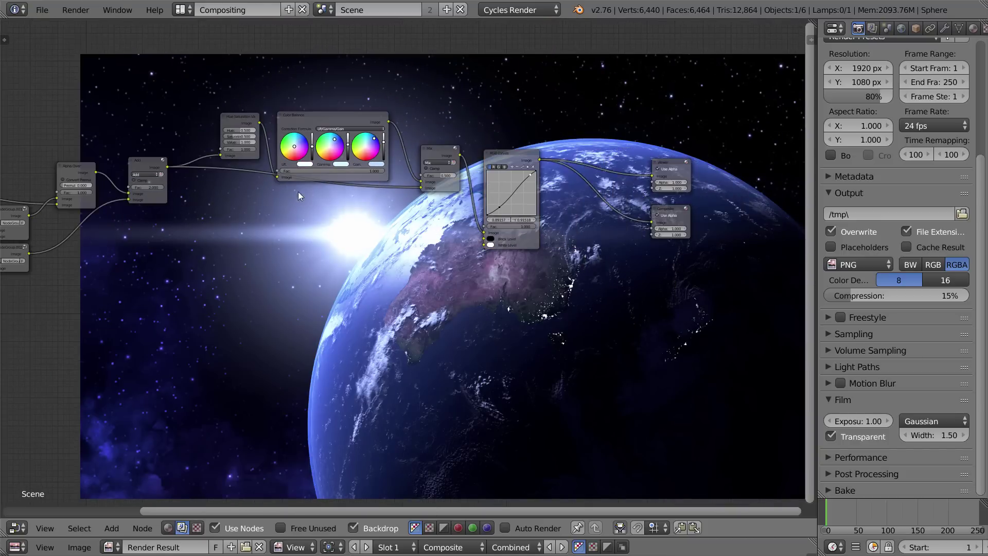
key(b)
drag(200, 73, 538, 382)
middle_drag(538, 382, 507, 353)
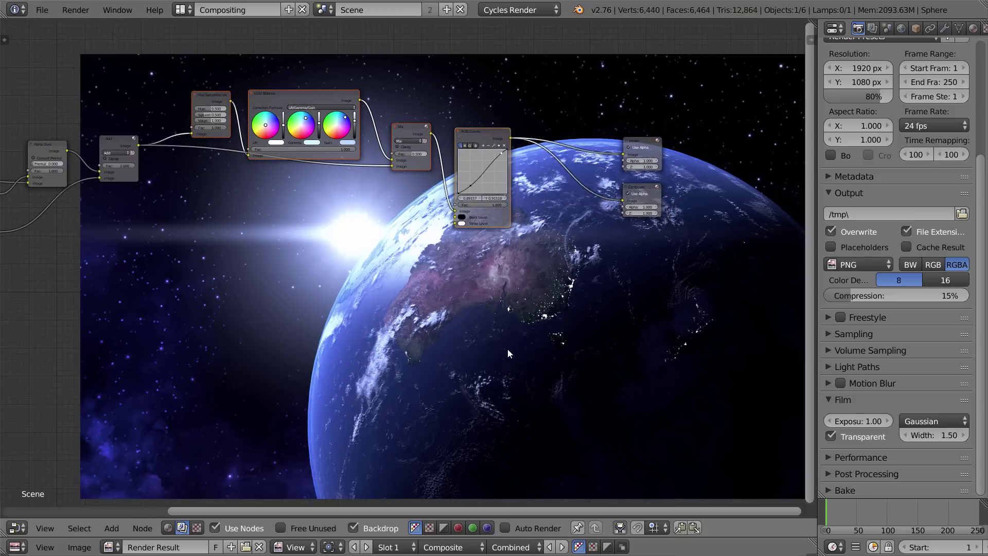
key(ctrl+g)
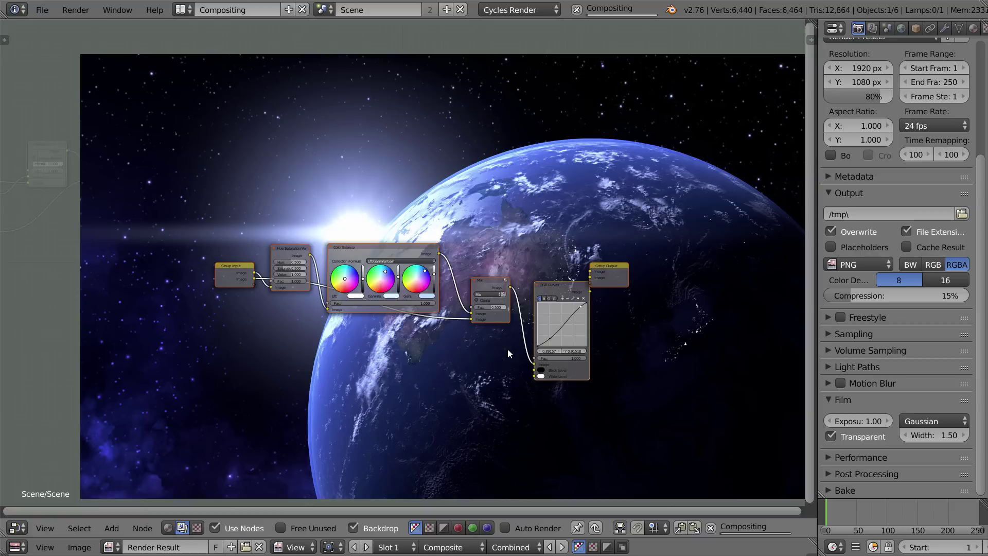
Remove the group's duplicate second Image input and link the remaining Group Input socket to the Mix node's second image input
key(Tab)
key(Tab)
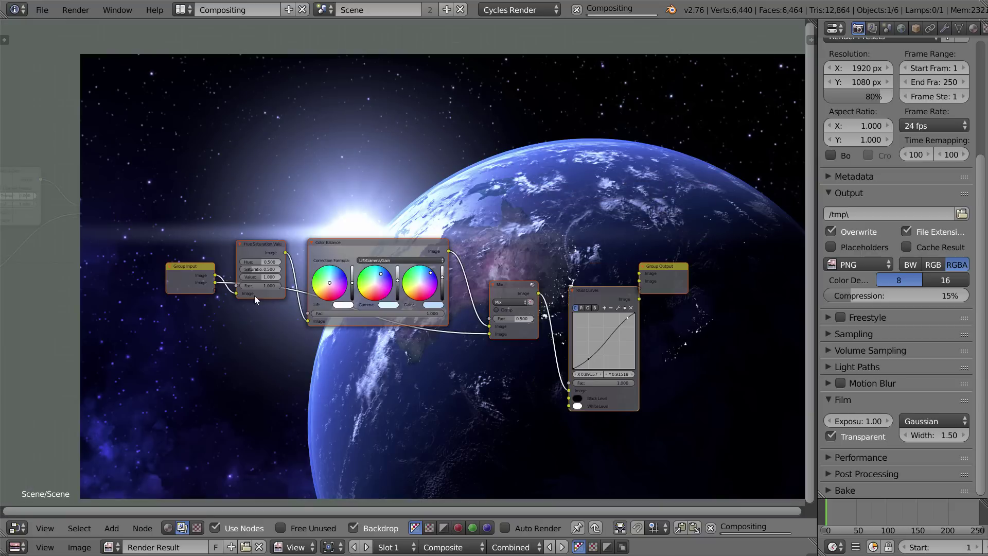
click(196, 276)
key(n)
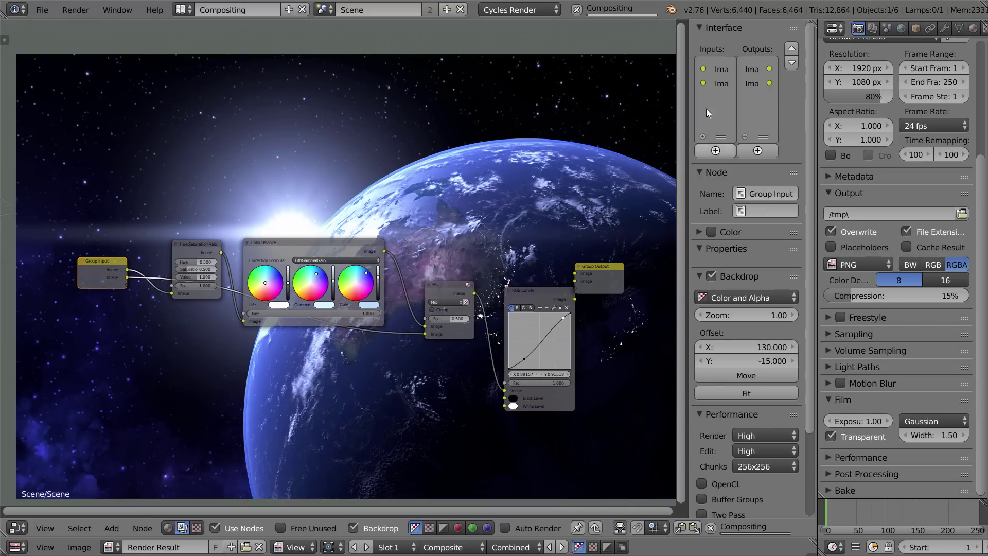
click(704, 84)
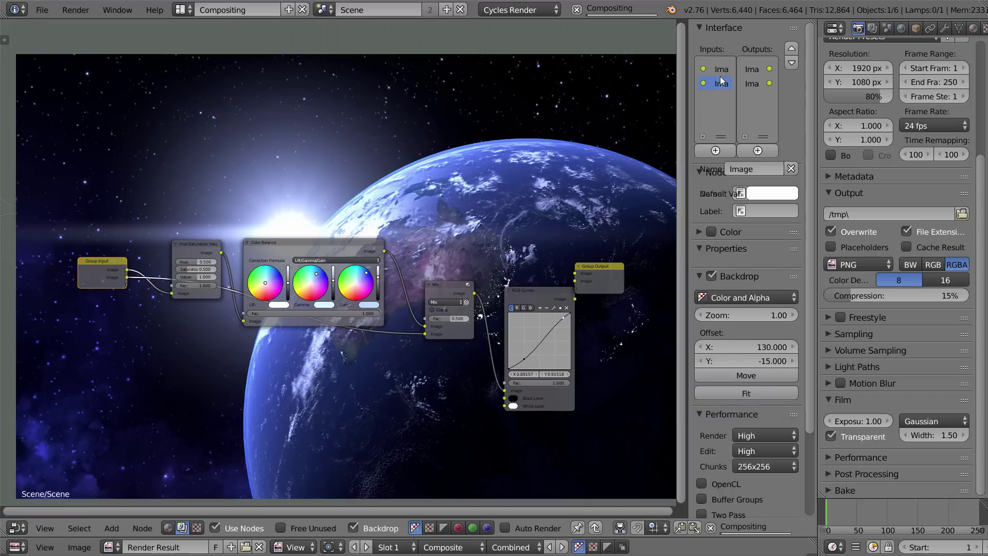
click(790, 168)
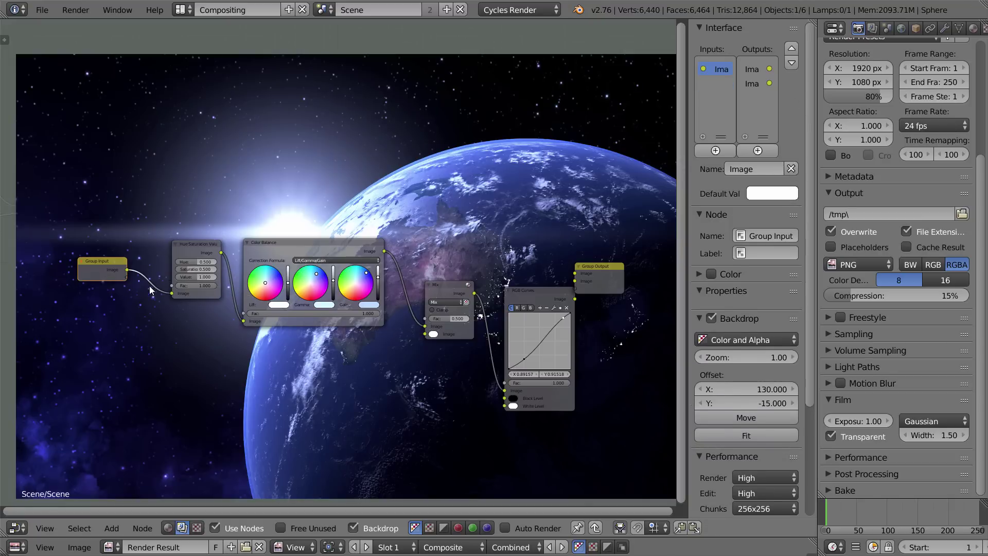
drag(128, 269, 425, 334)
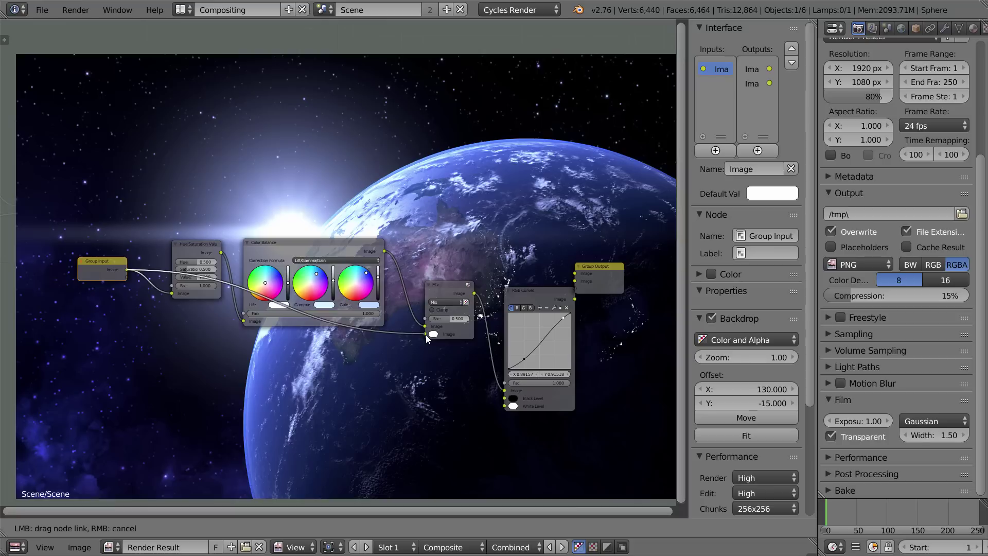
key(n)
Leave the group and move the new group node closer to the Add node
key(Tab)
middle_drag(324, 280, 381, 311)
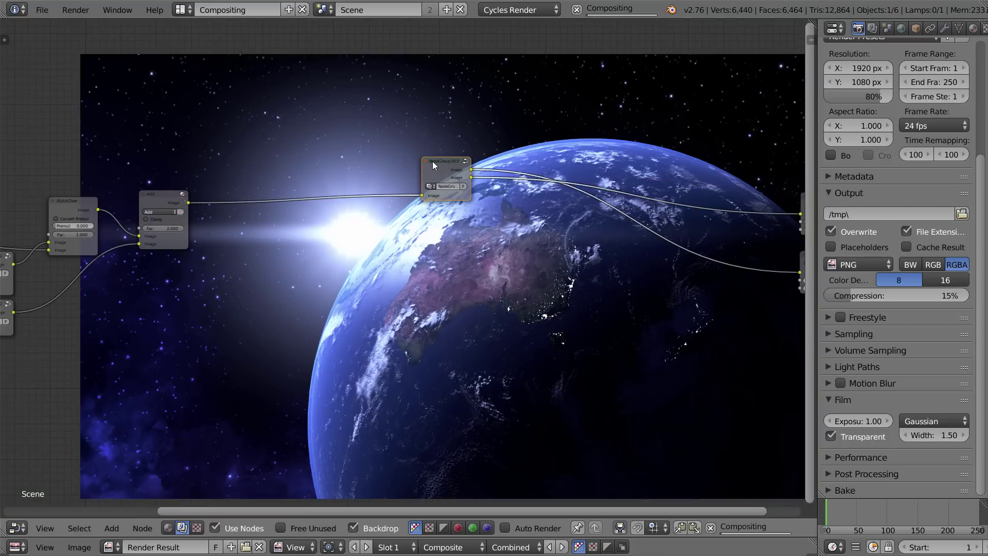
drag(426, 163, 253, 176)
Inside the group, remove the duplicate Image output so only the one fed by RGB Curves remains, and exit the group
key(Tab)
key(Home)
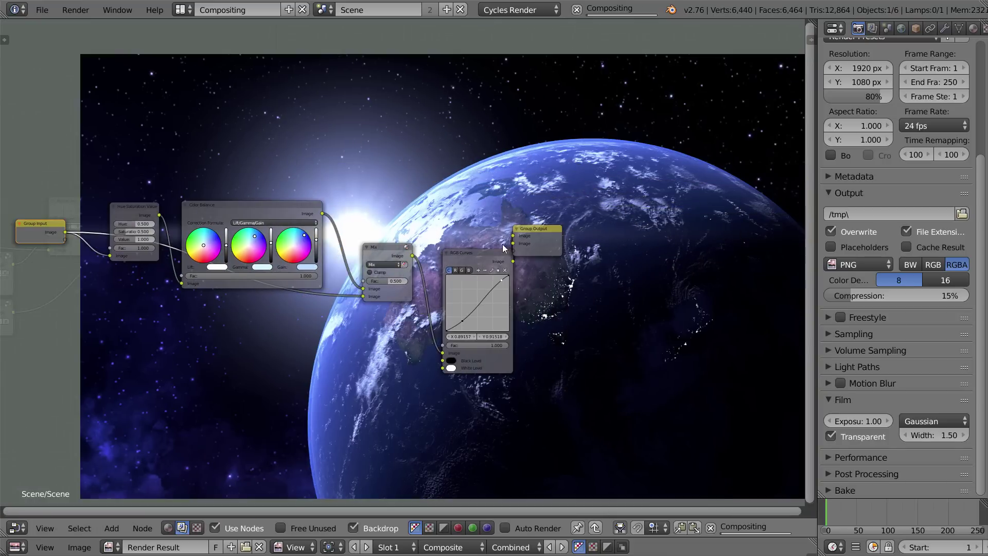
drag(536, 243, 560, 258)
key(n)
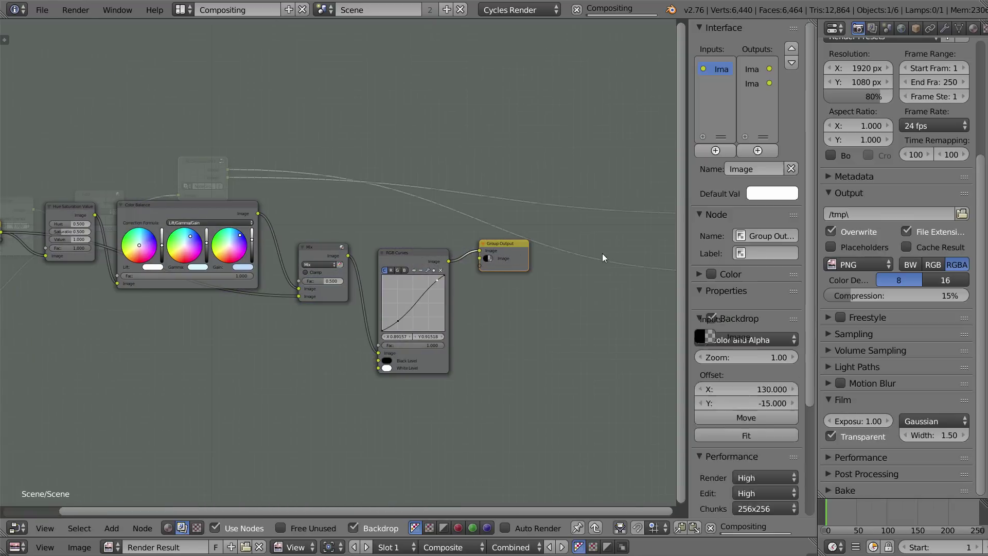
key(n)
key(Tab)
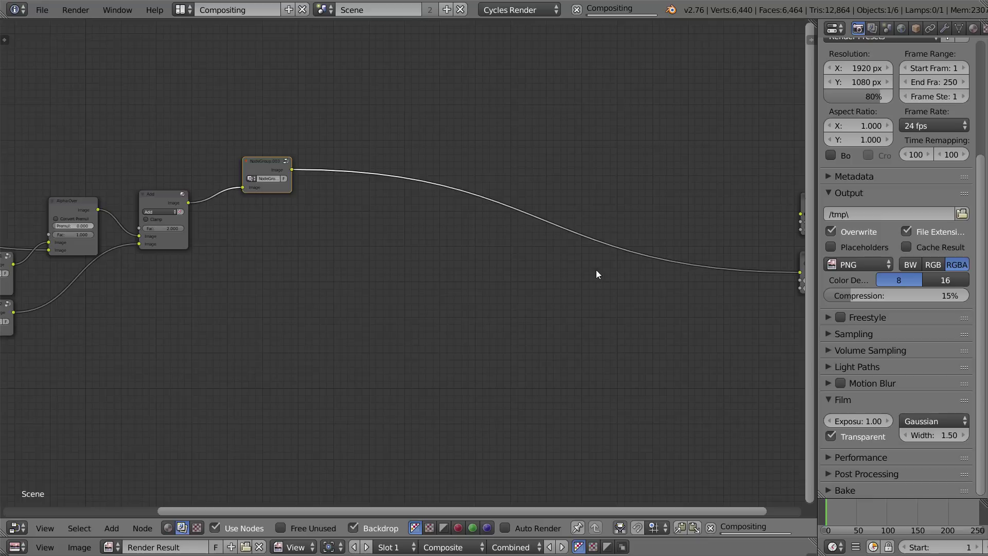
Connect the group node's image output to the Viewer and save over the file tutorial1.blend
middle_drag(596, 269, 445, 208)
drag(540, 168, 31, 124)
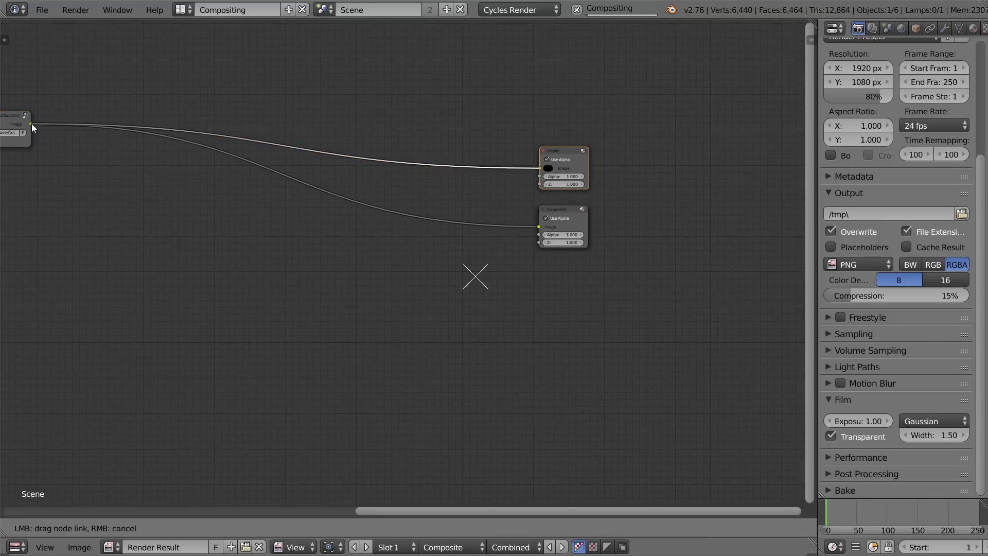
key(Home)
middle_drag(468, 291, 502, 297)
key(ctrl+s)
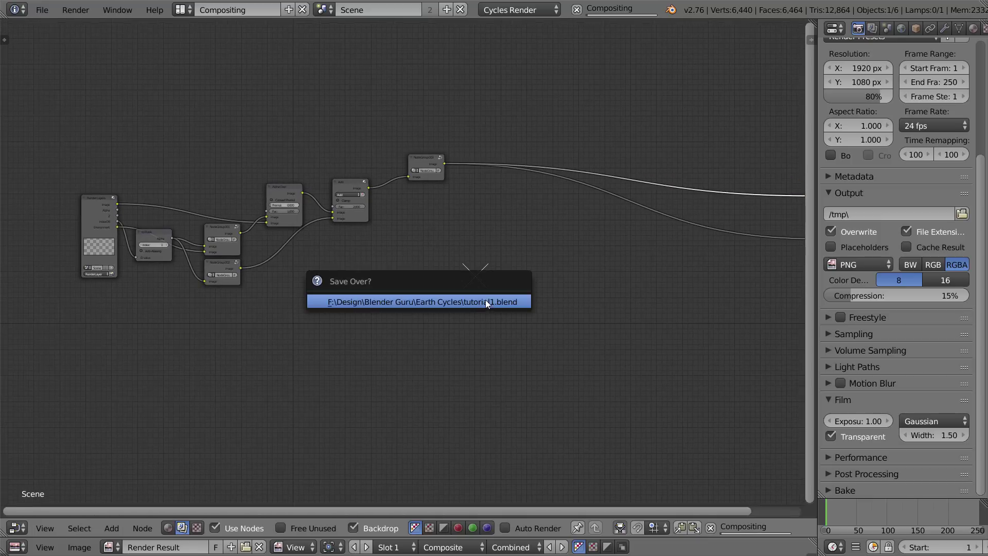
click(486, 300)
Place the colour grading group node directly beside the Add node
click(423, 166)
drag(423, 164, 395, 189)
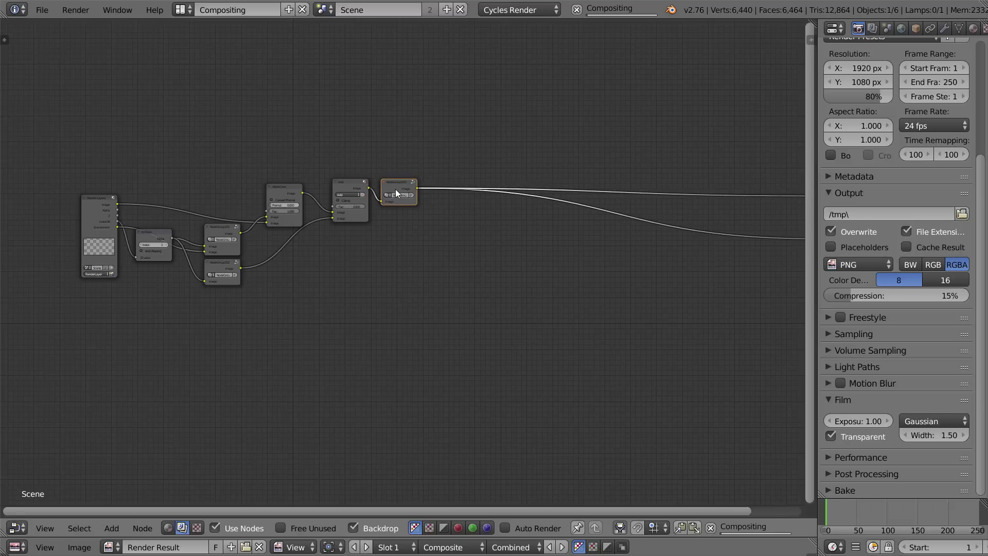
middle_drag(340, 215, 465, 230)
scroll(469, 301, up, 4)
middle_drag(469, 300, 443, 165)
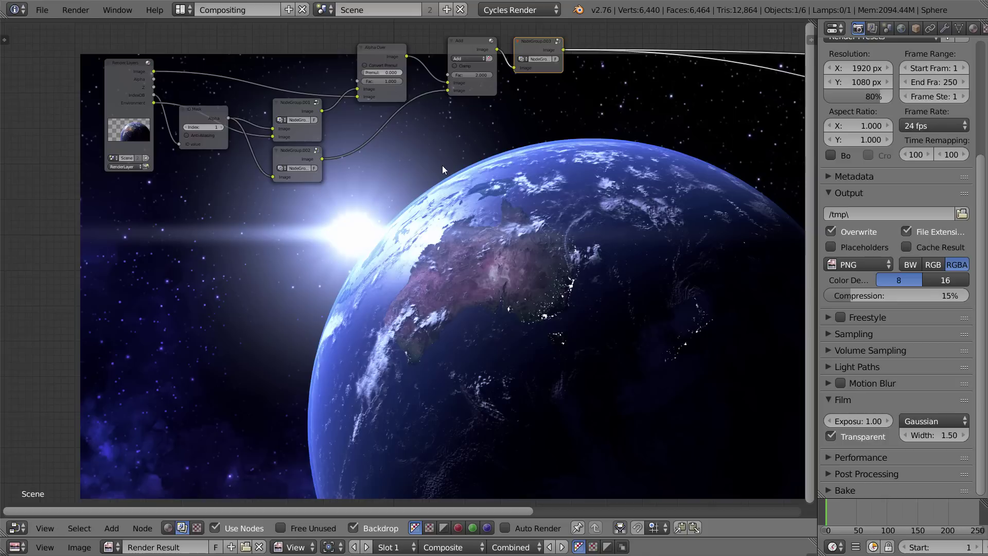
middle_drag(442, 165, 496, 224)
scroll(495, 224, up, 2)
middle_drag(563, 243, 493, 160)
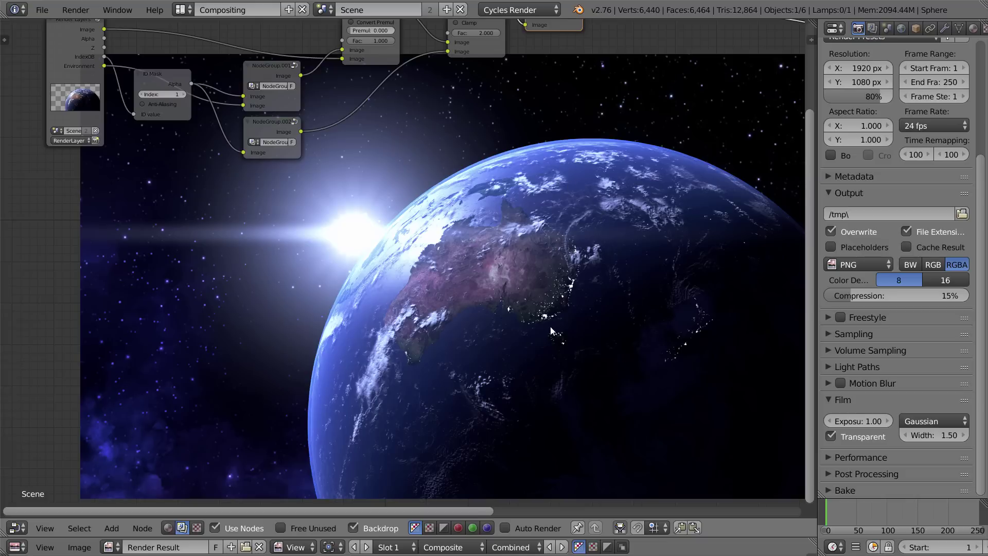
Switch to the Default screen layout and examine the Atmo material's shader nodes and the node types that can be added
click(181, 9)
click(191, 70)
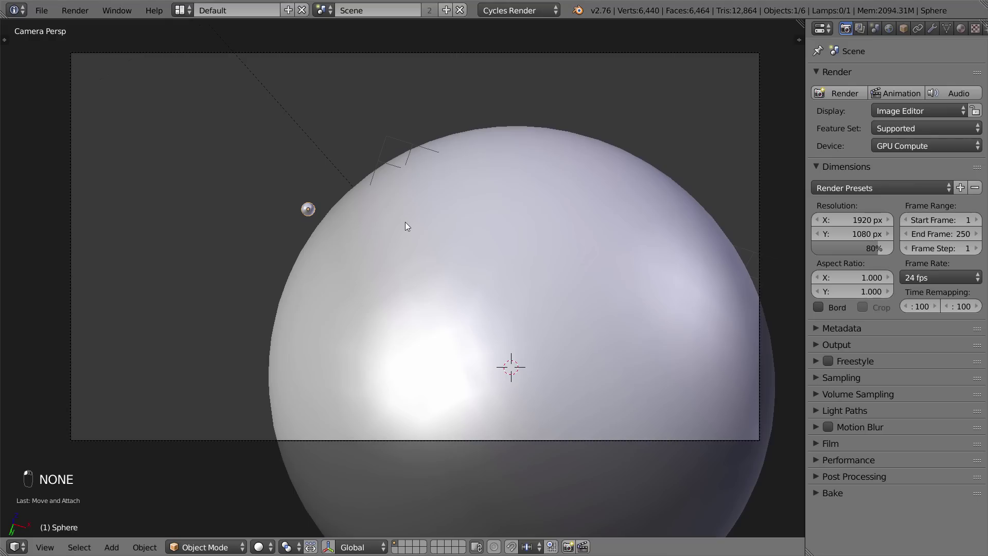
key(shift+F3)
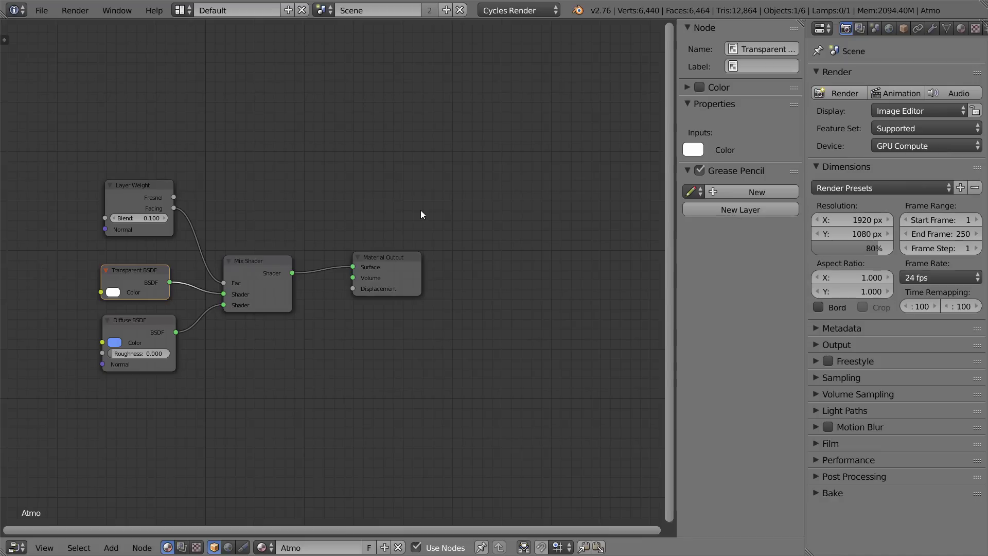
key(Home)
key(n)
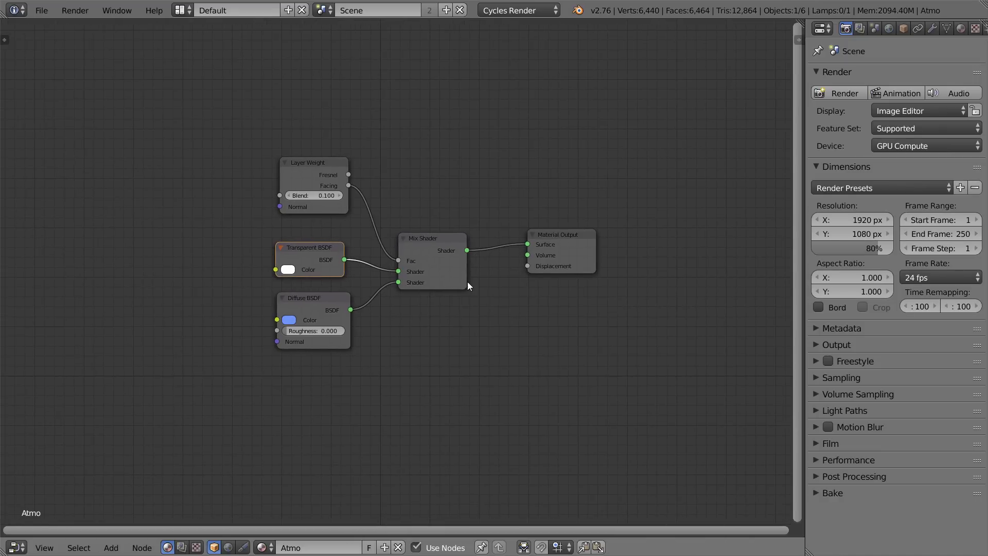
scroll(342, 269, down, 2)
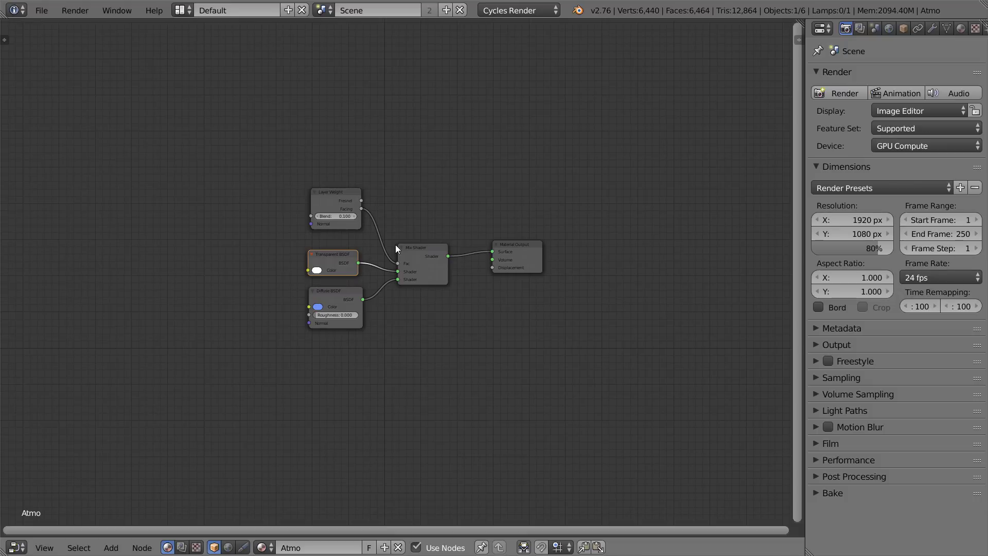
scroll(395, 248, up, 3)
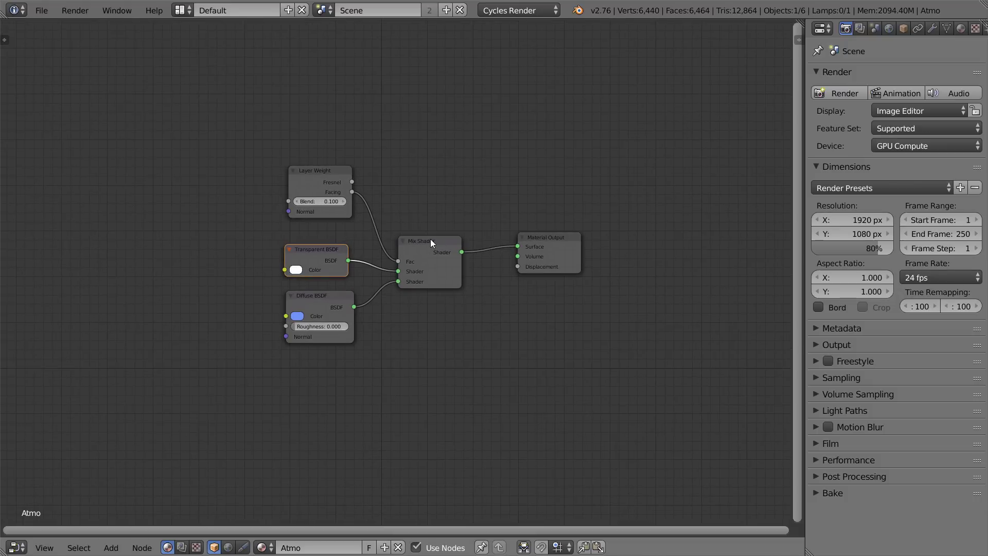
key(shift+a)
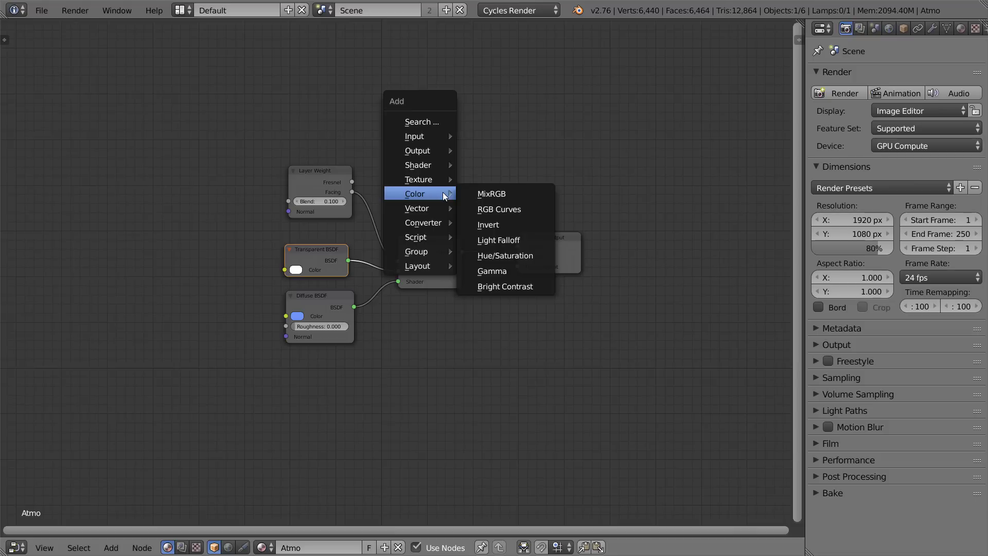
mouse_move(435, 165)
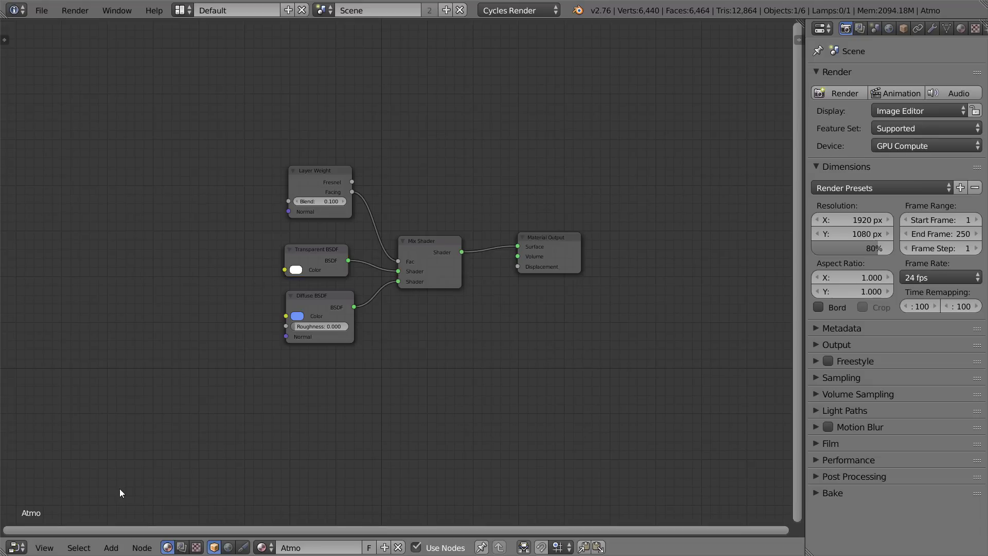
Change the node editor back to the 3D viewport and deselect all objects
click(17, 547)
click(34, 531)
key(a)
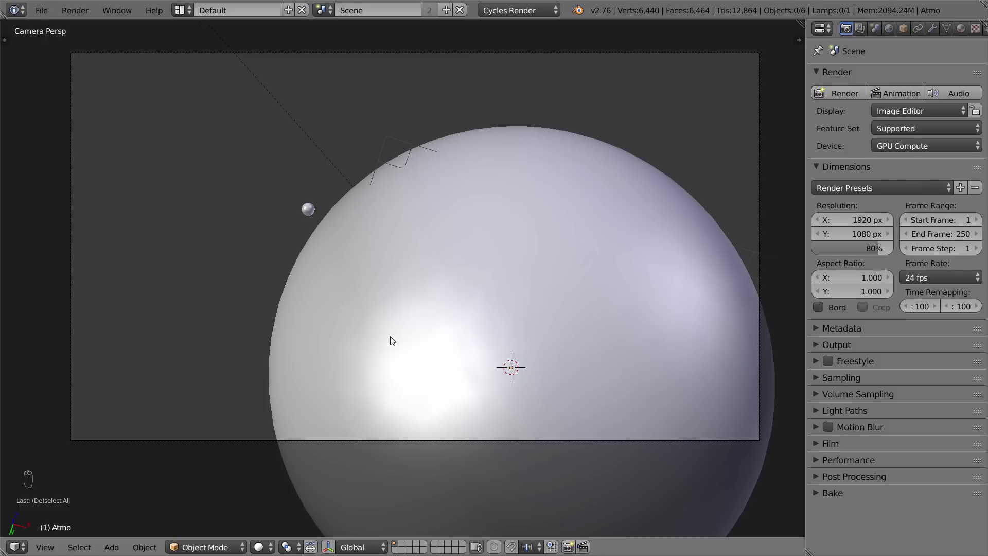
scroll(405, 252, up, 1)
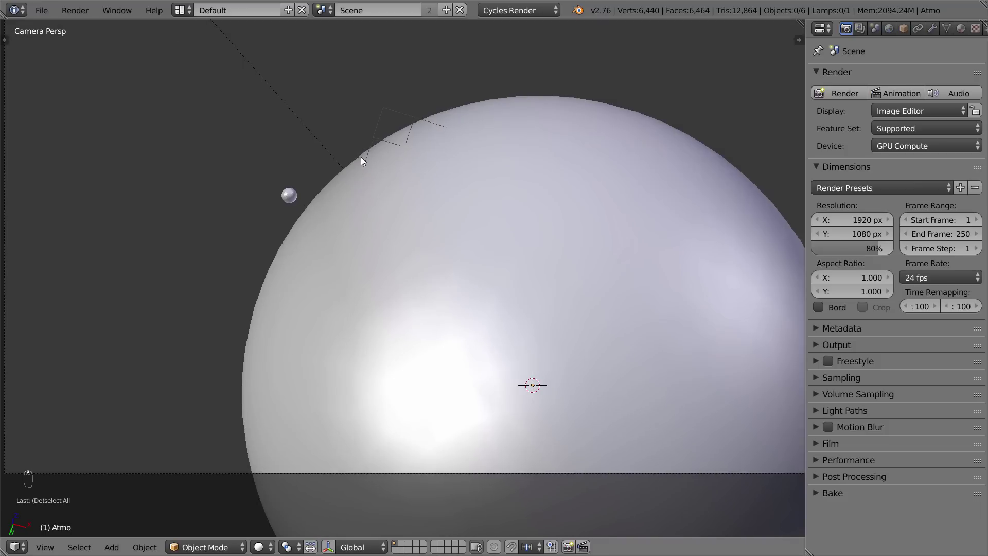
scroll(360, 156, up, 2)
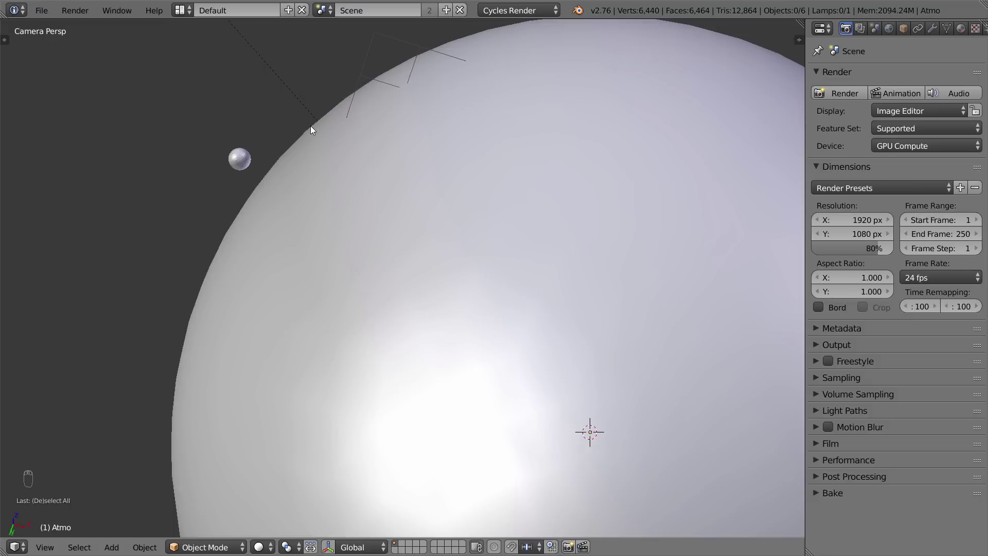
Select the atmosphere sphere in the camera view and switch to the Compositing screen layout
scroll(311, 125, down, 3)
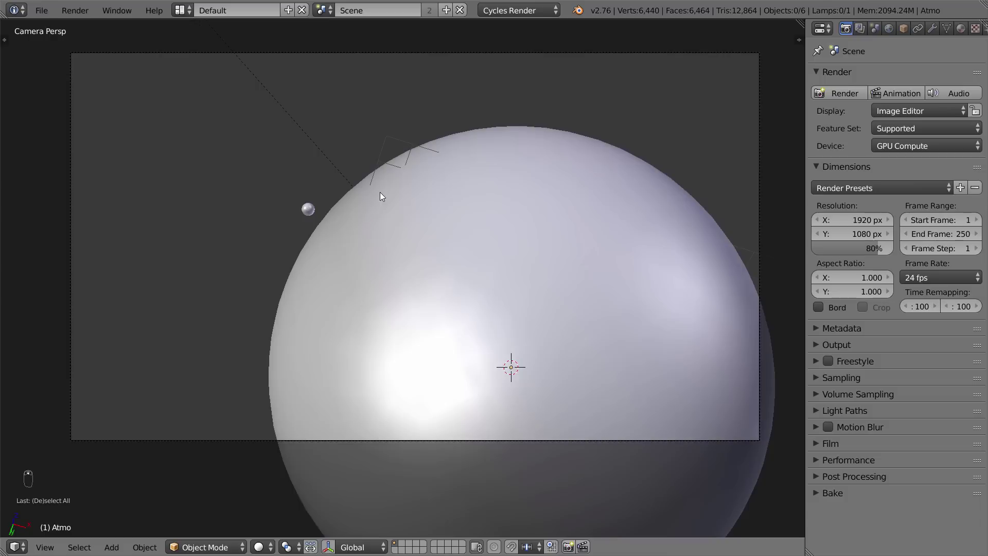
right_click(384, 195)
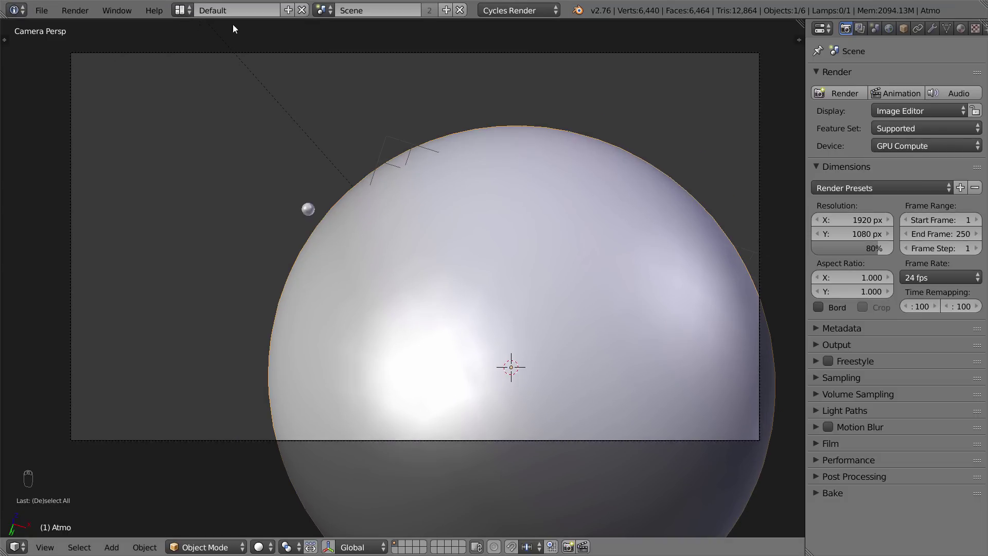
click(181, 10)
click(208, 110)
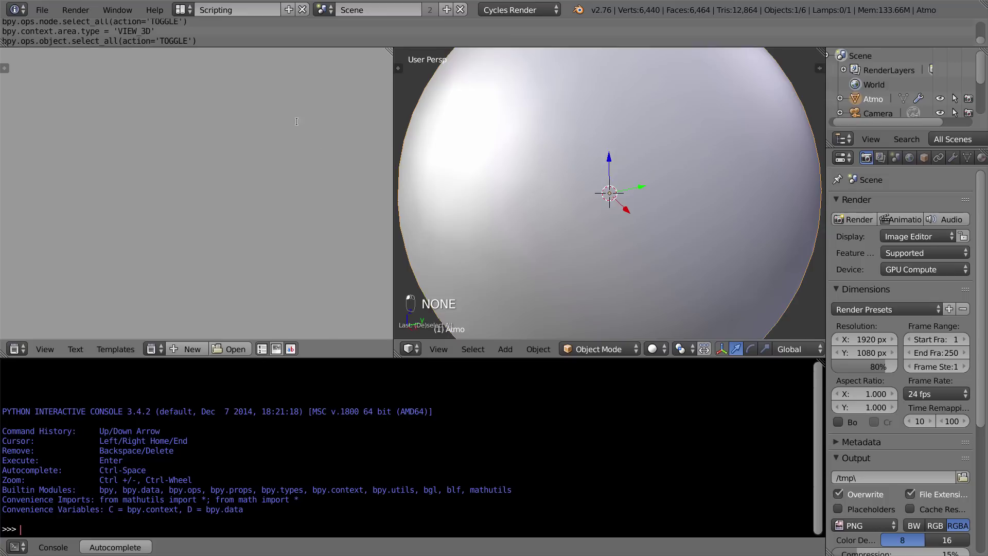
click(182, 11)
click(214, 58)
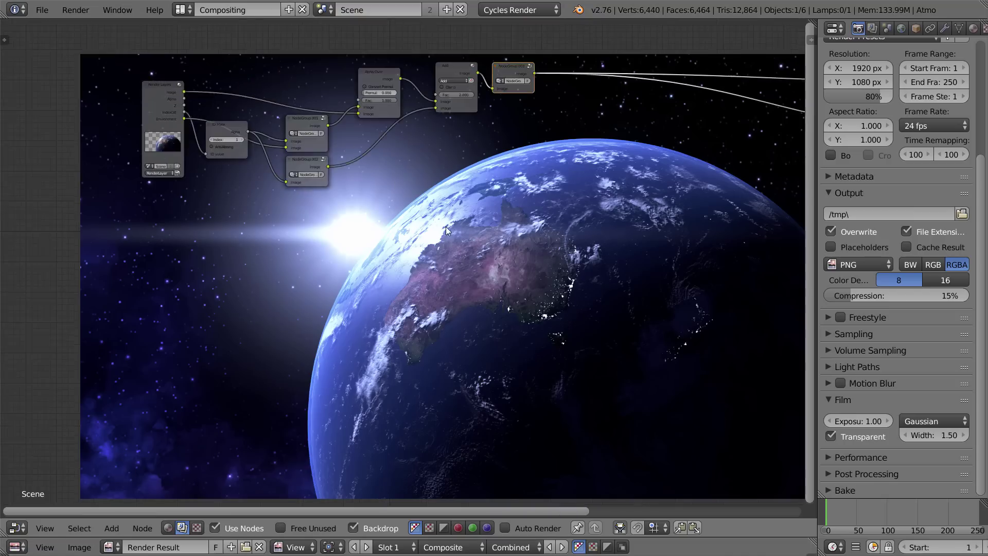
Examine the Render Layers node and its connections in the compositor, along with the scene's render layer settings
middle_drag(451, 198, 427, 301)
scroll(428, 301, up, 4)
scroll(406, 252, up, 3)
middle_drag(246, 272, 534, 299)
scroll(483, 308, down, 1)
scroll(501, 263, down, 1)
scroll(501, 263, up, 1)
middle_drag(369, 250, 351, 229)
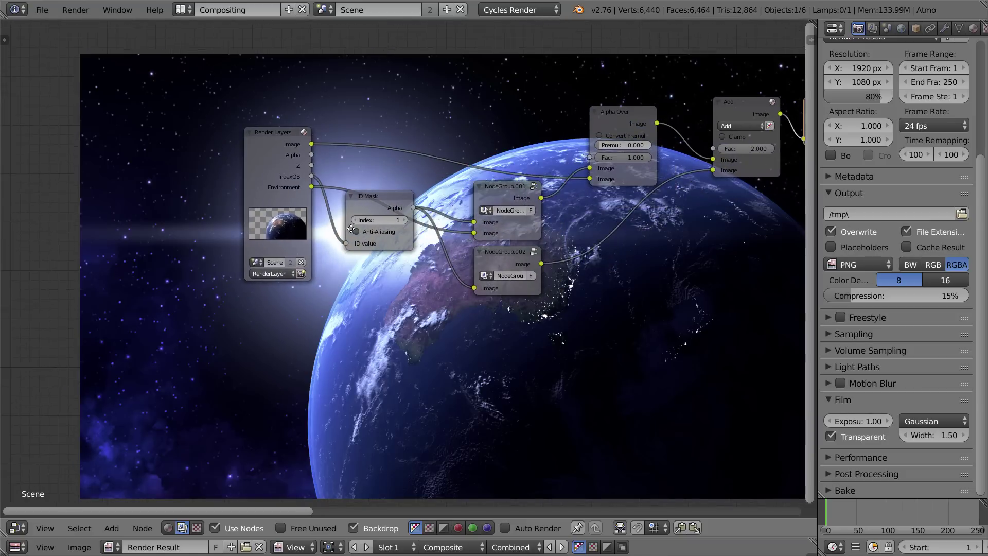
click(871, 28)
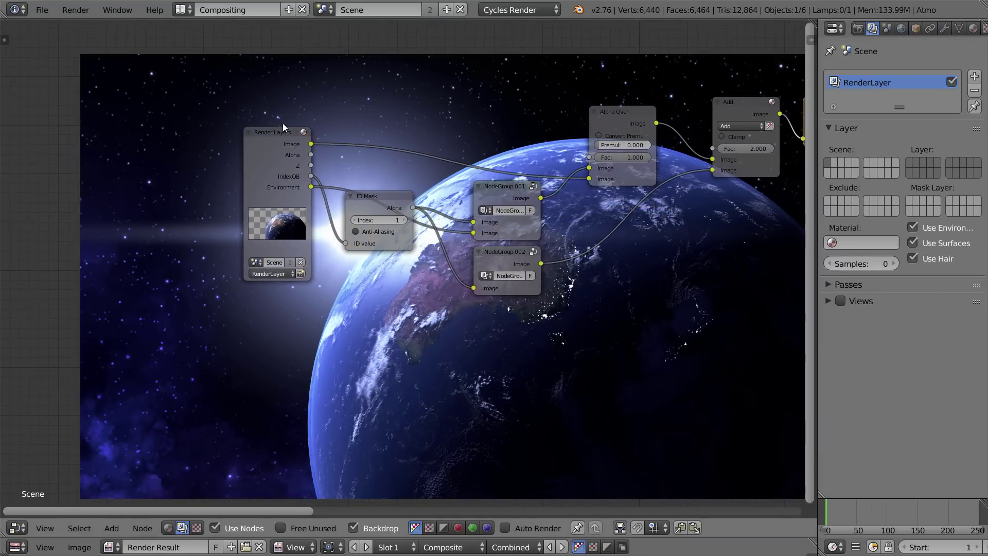
Return to the Default screen layout and add a render layer named Atmo
click(181, 10)
click(206, 69)
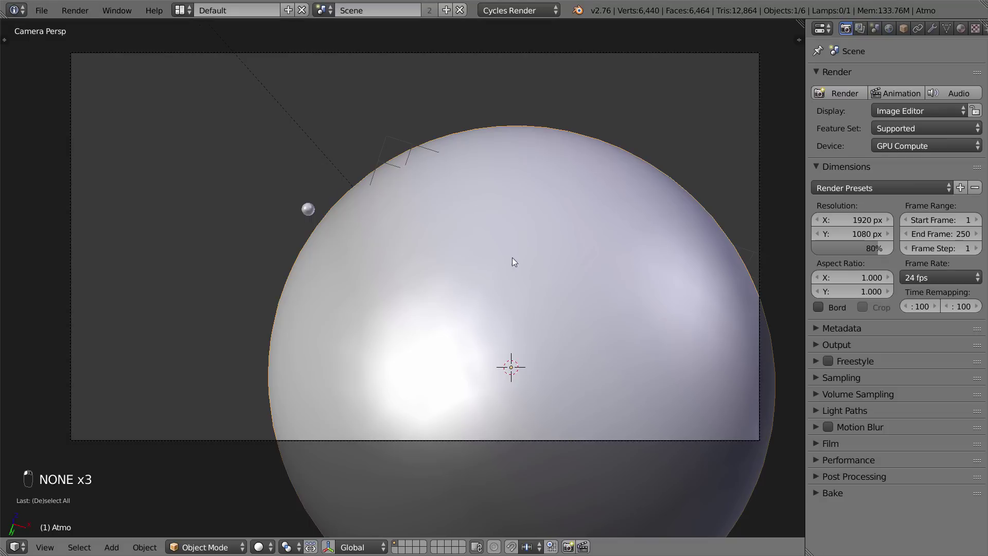
click(860, 28)
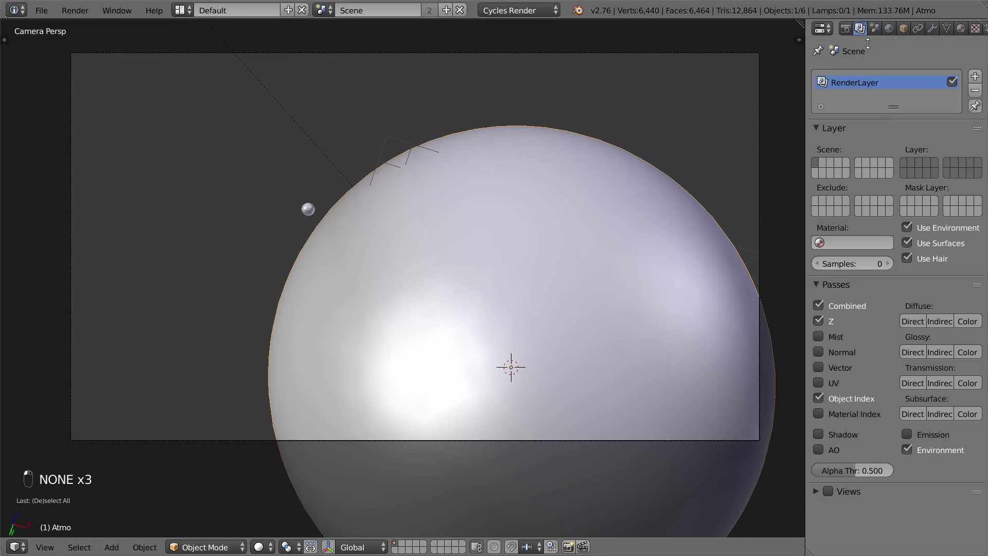
click(974, 77)
double_click(880, 97)
text(Atmo)
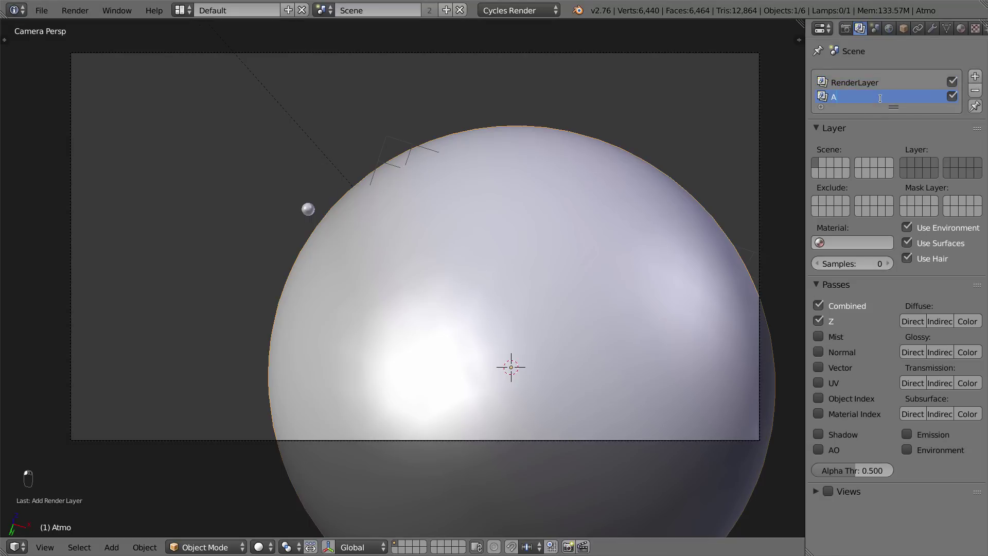
key(Return)
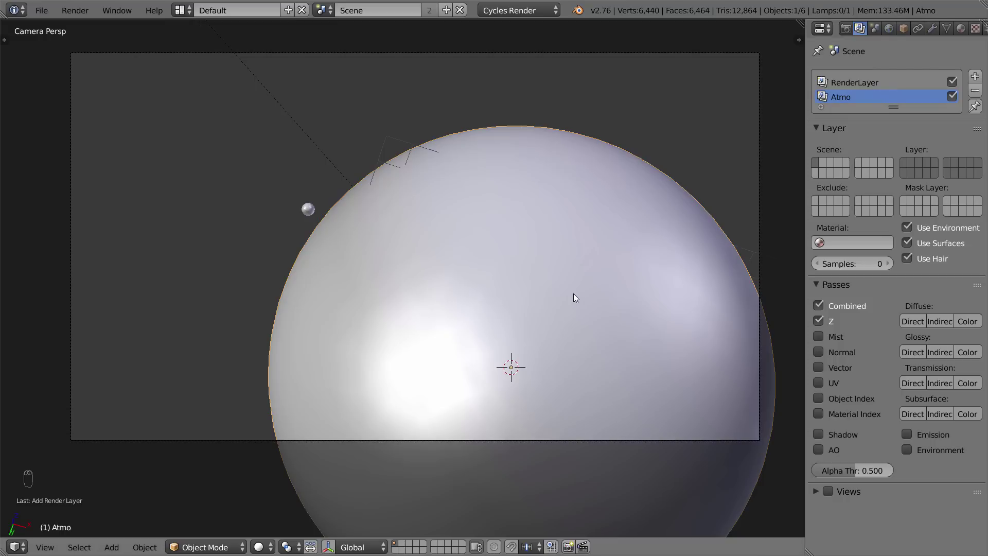
Move the atmosphere sphere to the second scene layer and turn off Use Environment for the Atmo render layer
key(g)
right_click(391, 178)
key(m)
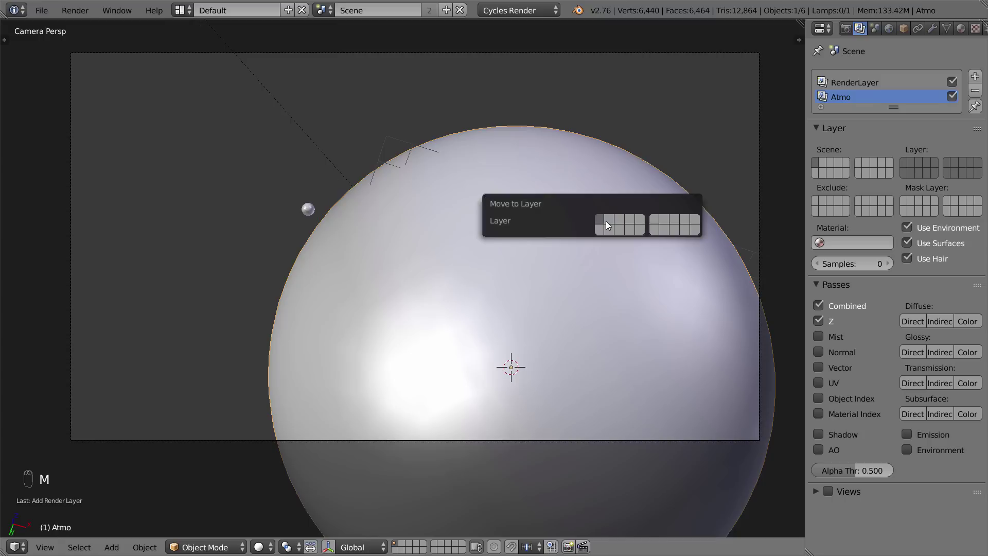
click(607, 221)
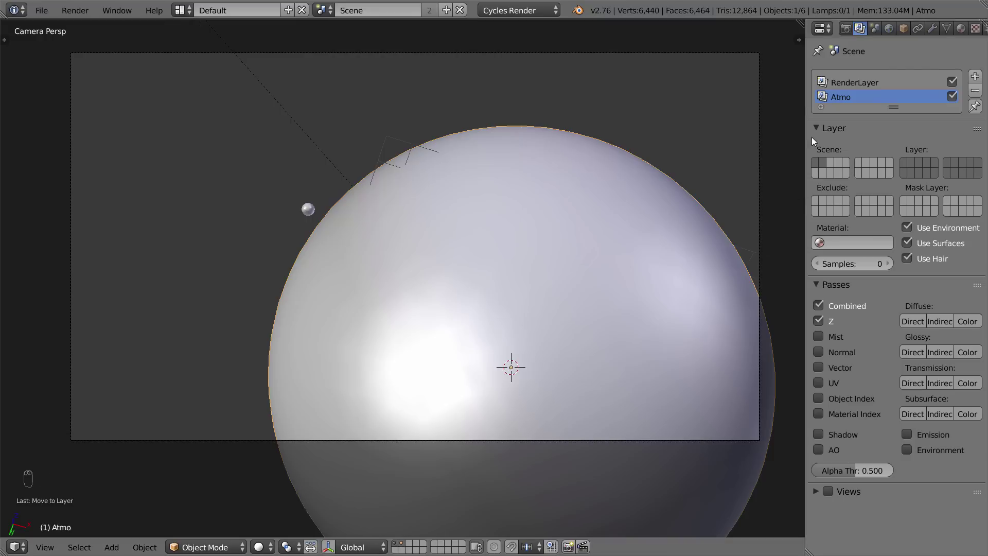
click(934, 227)
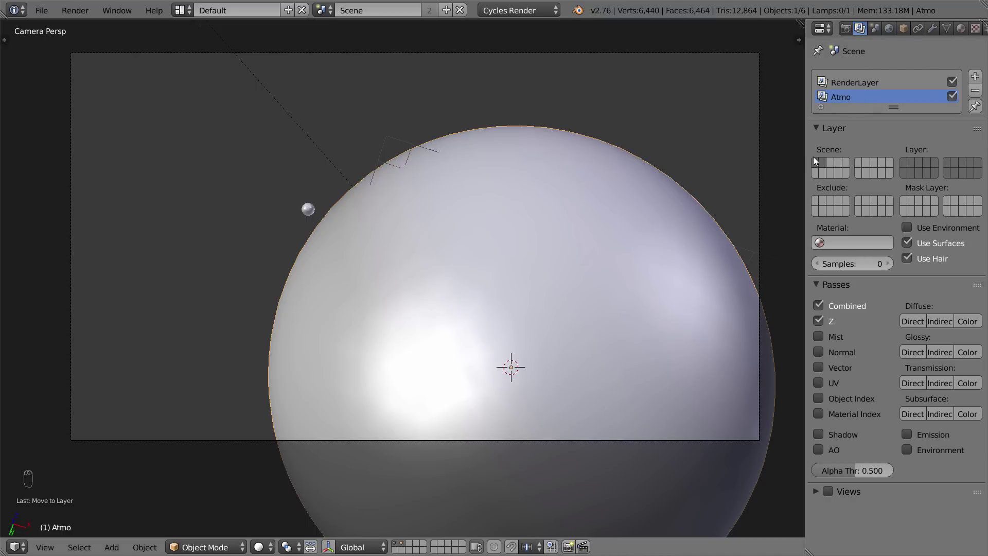
In the Compositing layout, duplicate the Render Layers node and place the copy directly below the original
click(181, 10)
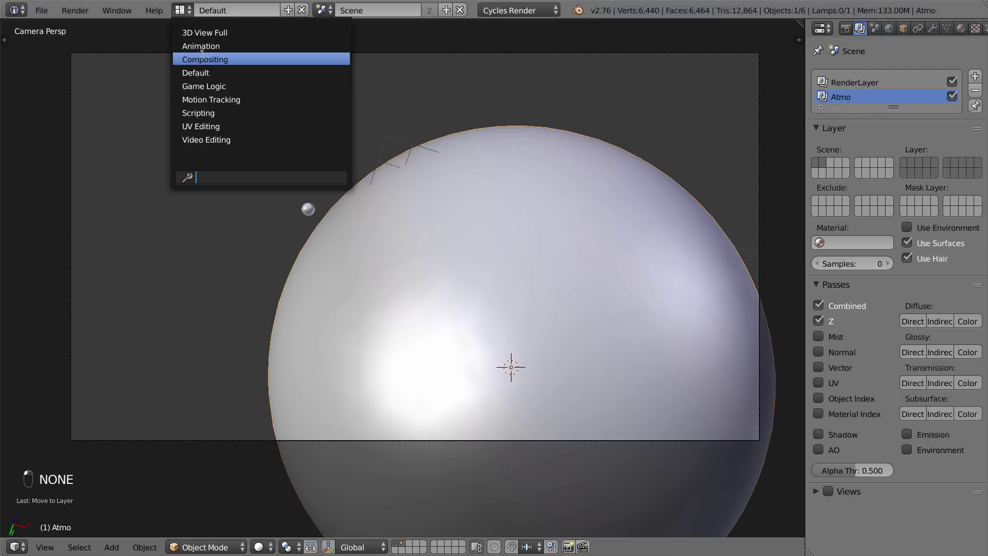
click(203, 56)
scroll(330, 274, down, 1)
middle_drag(330, 274, 331, 187)
right_click(280, 107)
key(shift+d)
key(y)
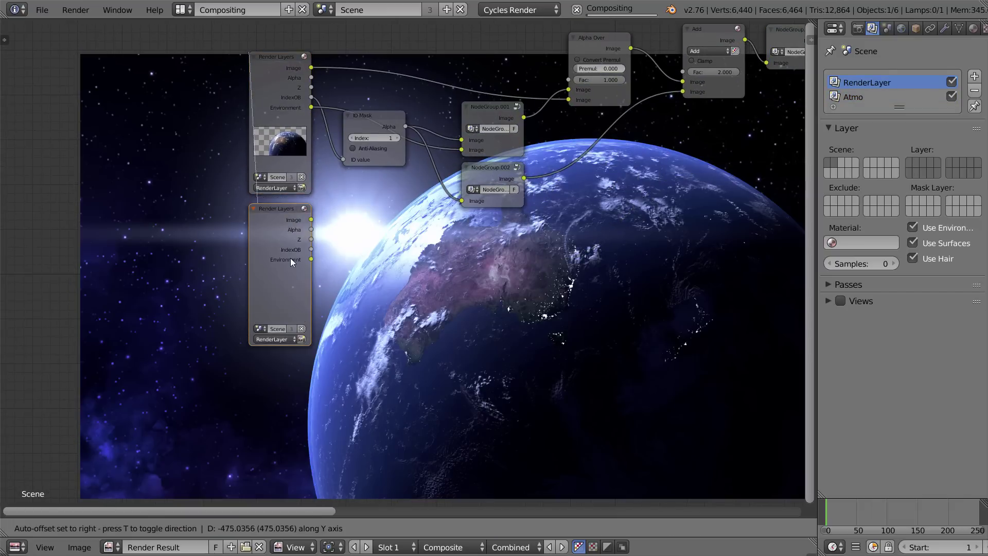
click(288, 268)
Set the duplicated Render Layers node to use the Atmo layer
scroll(288, 267, up, 5)
scroll(262, 99, down, 4)
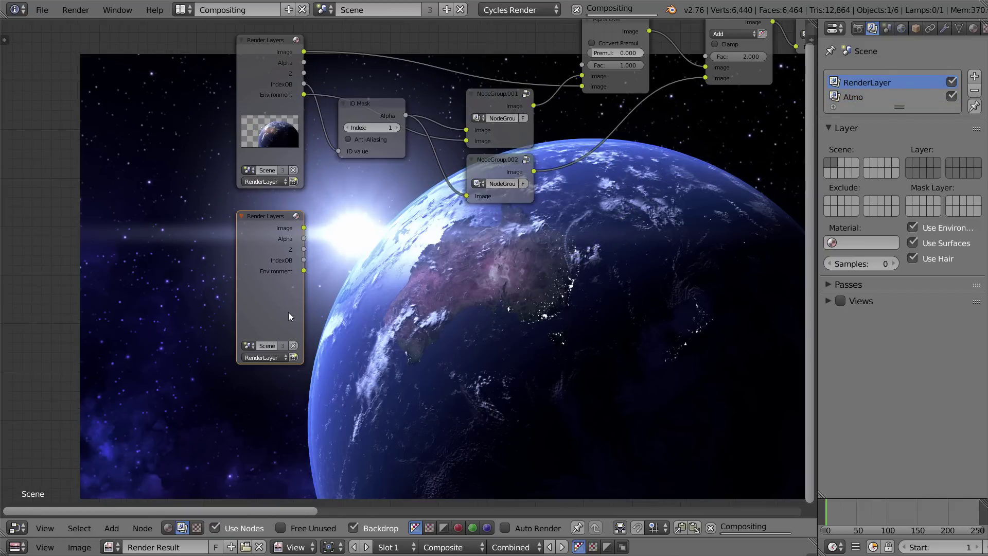
scroll(282, 274, up, 2)
middle_drag(282, 274, 238, 198)
click(226, 302)
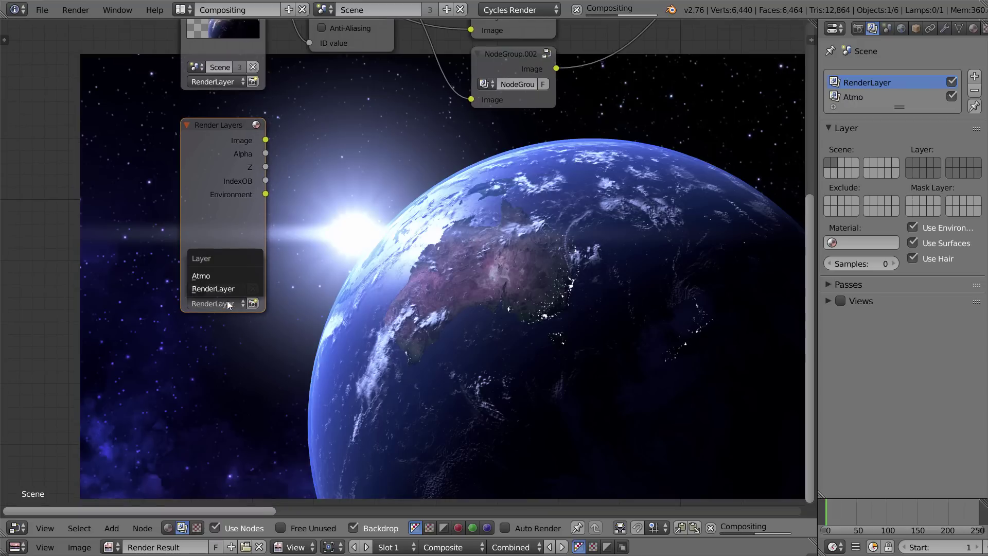
click(223, 275)
middle_drag(297, 228, 259, 152)
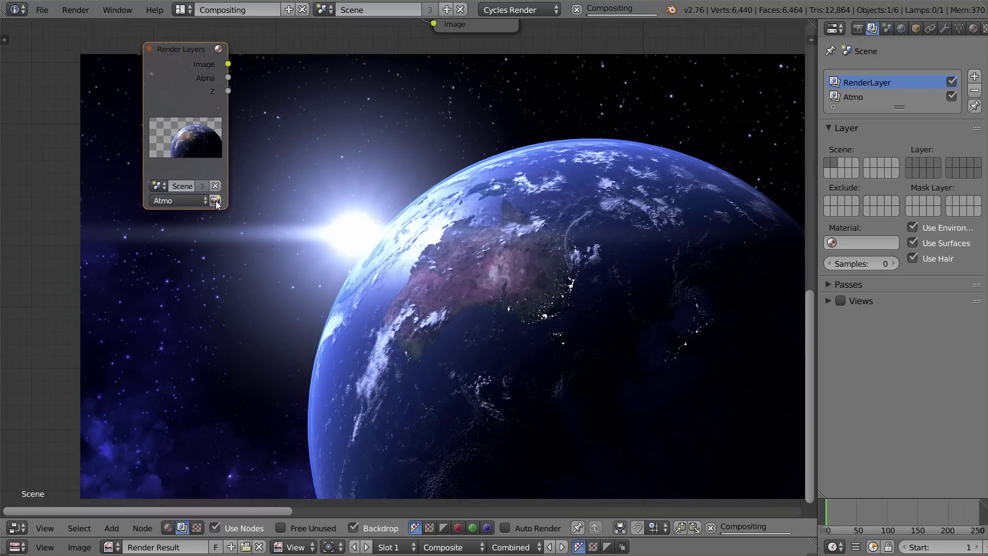
Try rendering the Atmo layer from its node, and enlarge the image editor area to show the render
click(215, 200)
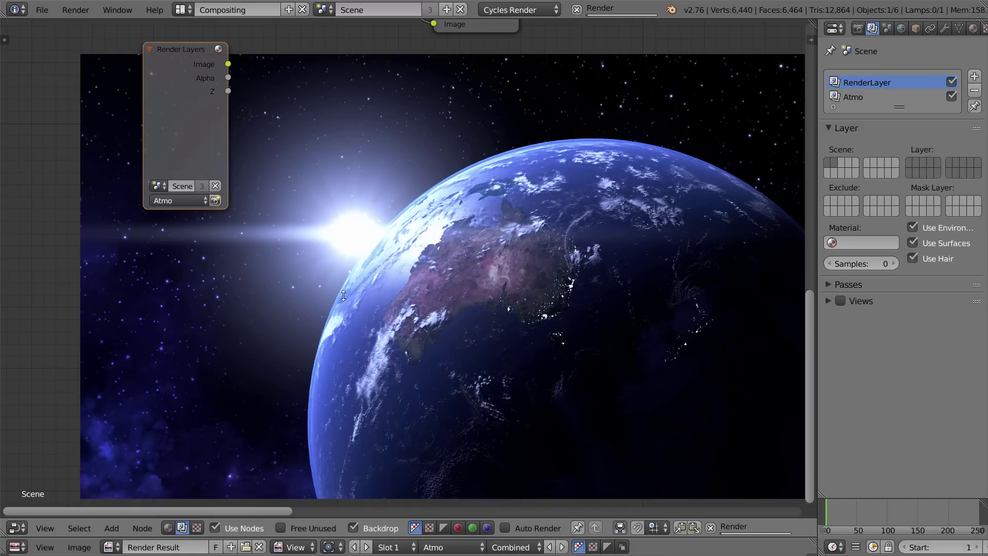
drag(344, 295, 338, 262)
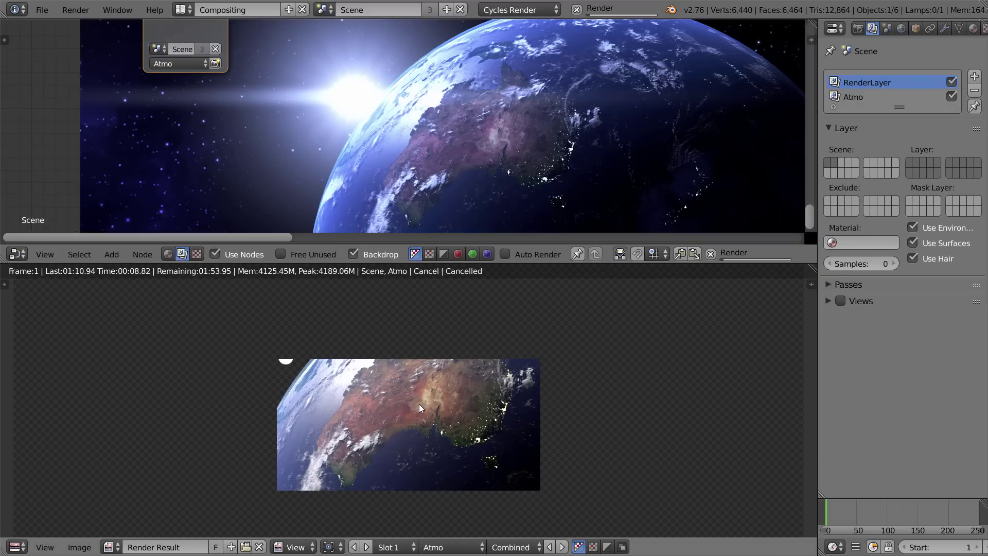
middle_drag(335, 202, 396, 324)
Limit the Atmo render layer to the second layer only, compare it with RenderLayer's settings and reopen the render settings
click(869, 98)
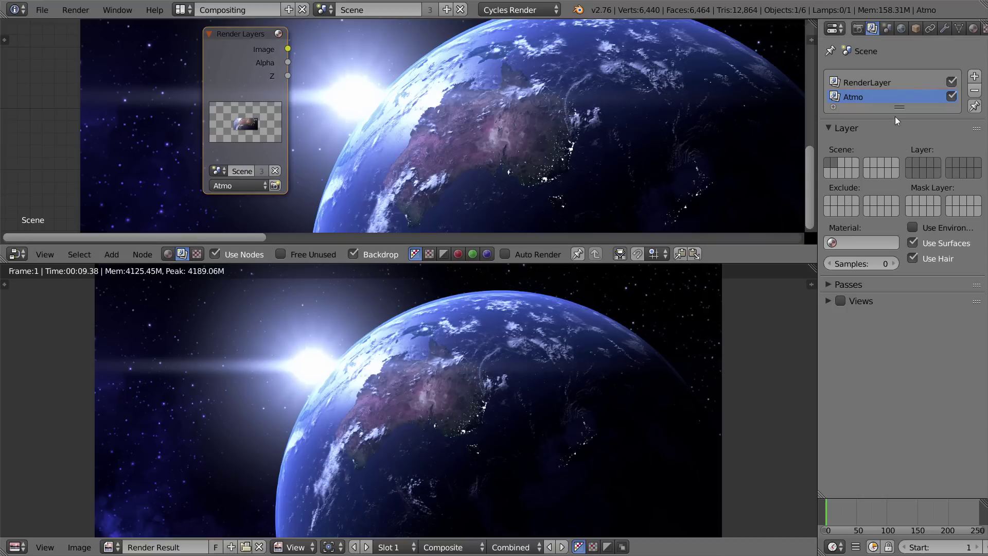
click(916, 163)
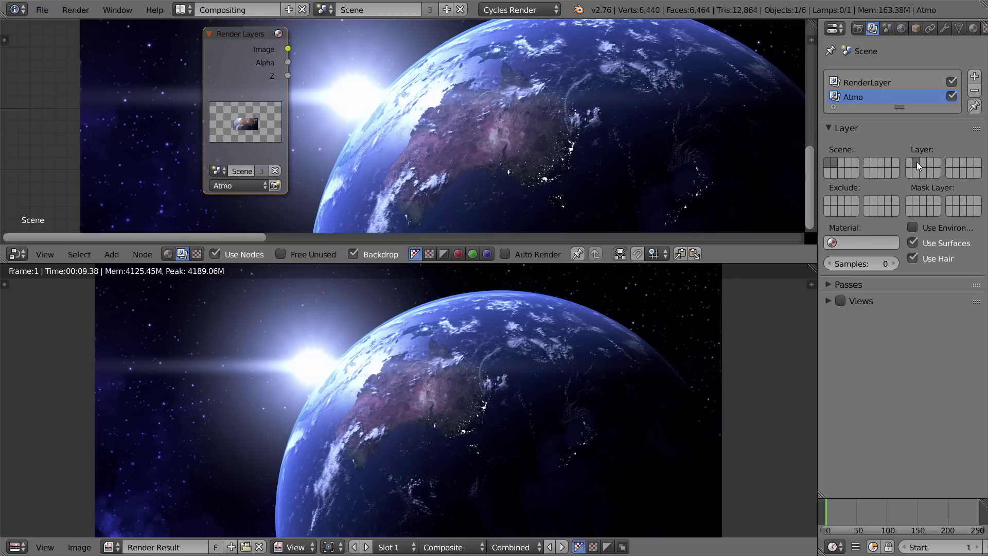
click(876, 82)
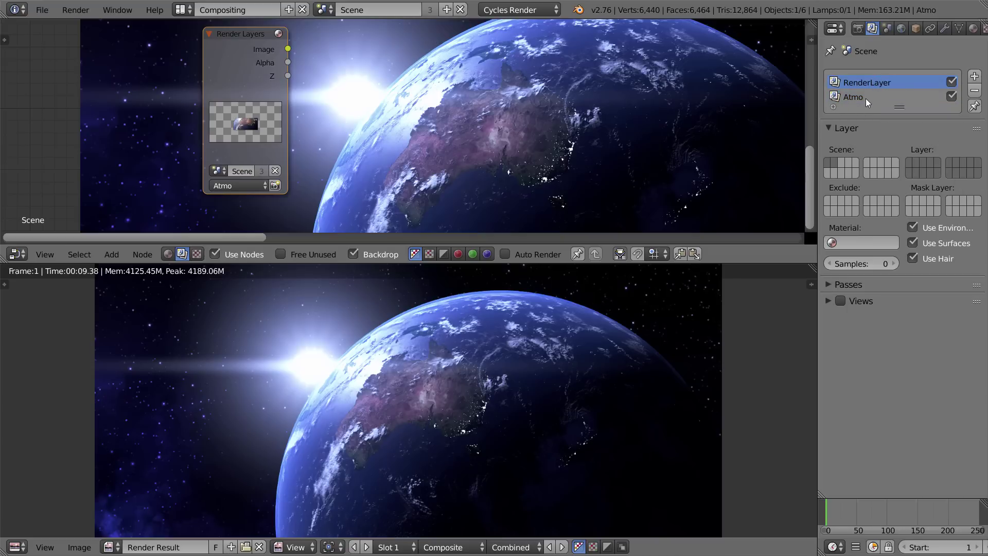
click(865, 99)
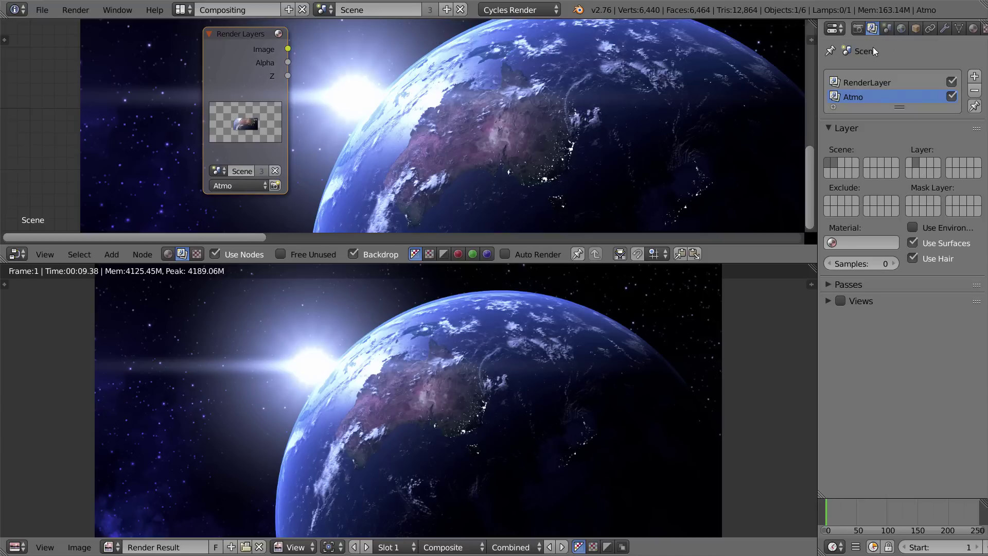
click(859, 29)
Render the Atmo layer again from its node and inspect the atmosphere in the image editor
click(275, 184)
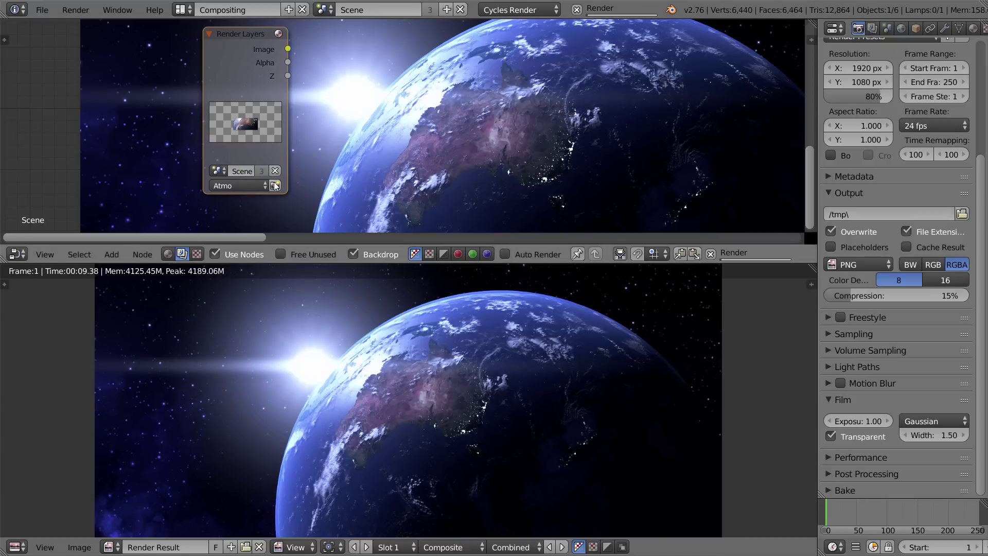
scroll(272, 197, up, 1)
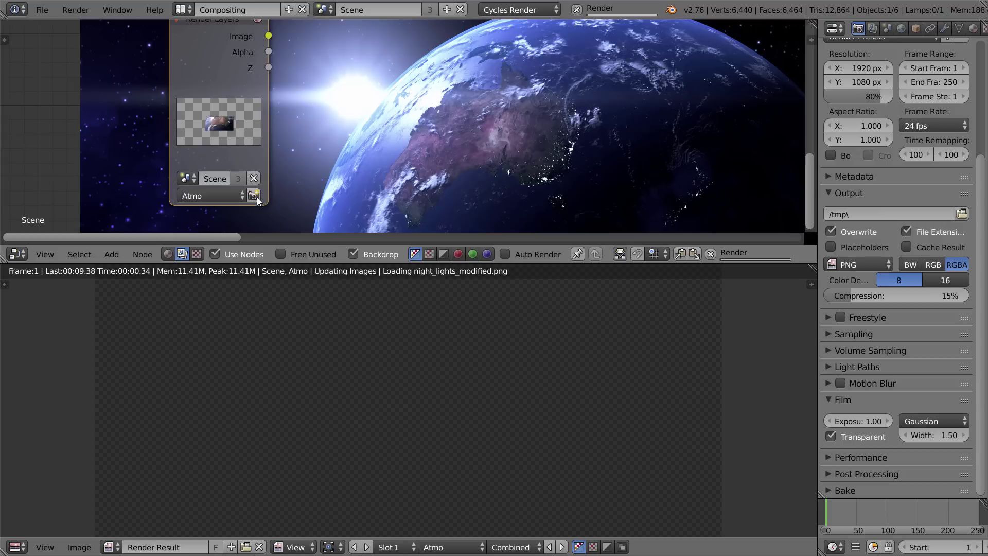
scroll(335, 195, down, 2)
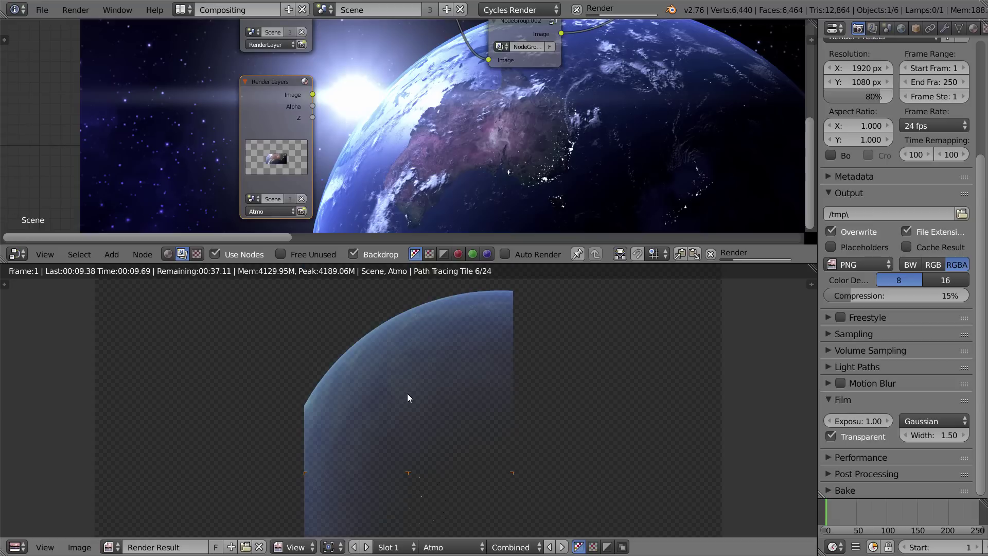
scroll(406, 394, up, 2)
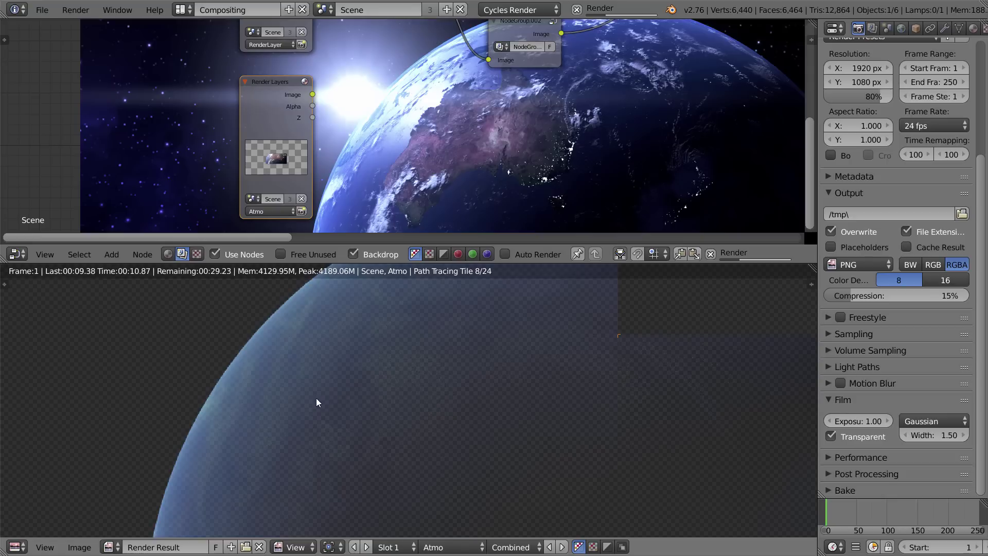
scroll(313, 404, down, 2)
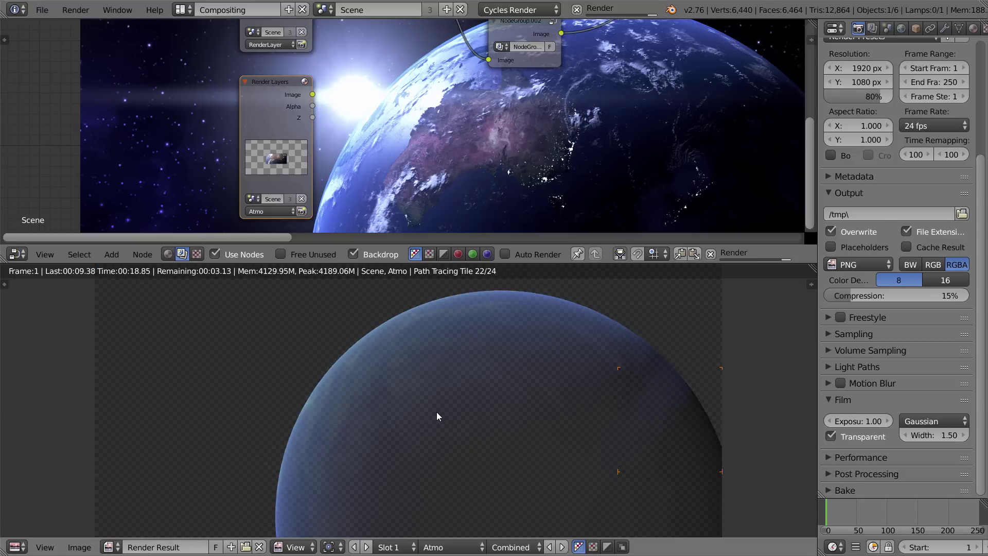
scroll(440, 406, down, 2)
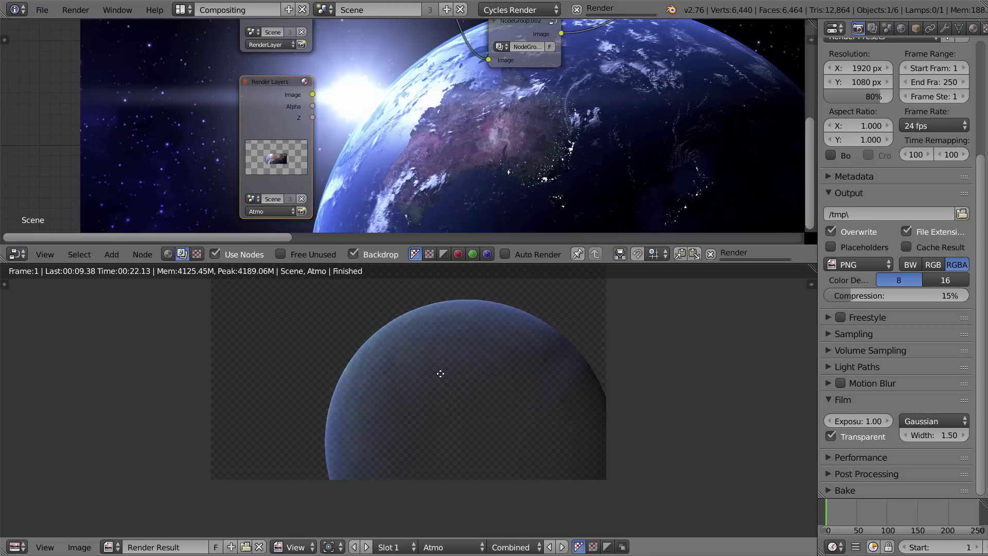
middle_drag(535, 368, 528, 401)
scroll(527, 401, up, 2)
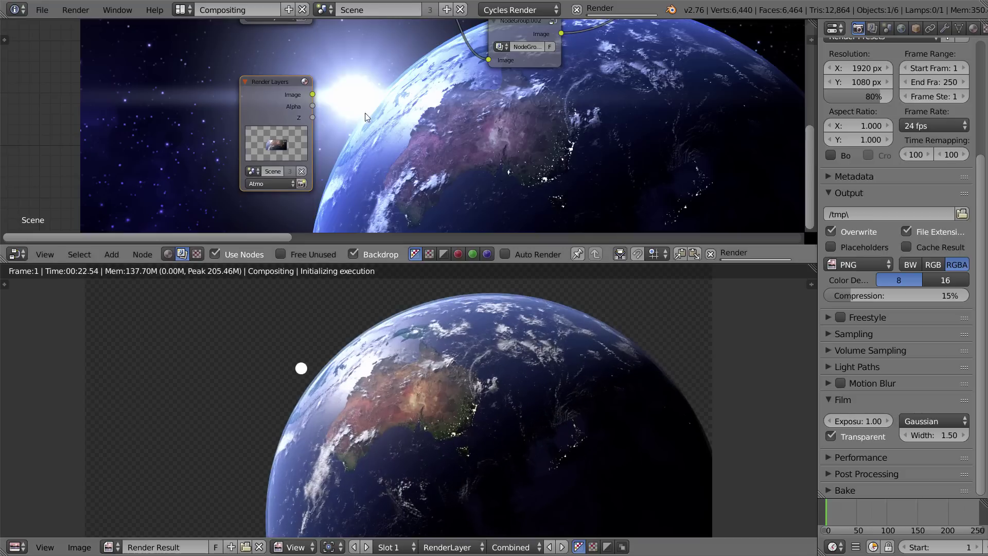
Connect the Atmo Render Layers node's image output to the Viewer and expand the node editor over the image editor
scroll(328, 132, down, 2)
middle_drag(327, 130, 329, 170)
mouse_move(313, 169)
mouse_down()
mouse_move(292, 140)
mouse_move(303, 155)
mouse_up()
ctrl+shift+click(302, 160)
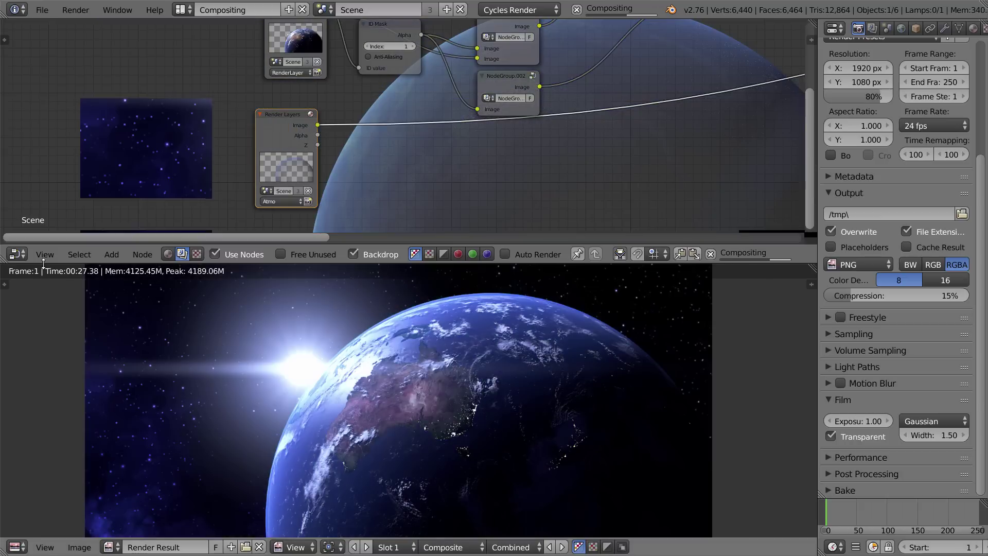
drag(18, 262, 140, 535)
Move the Atmo Render Layers node vertically to sit above the original Render Layers node
middle_drag(425, 378, 251, 254)
middle_drag(481, 179, 488, 276)
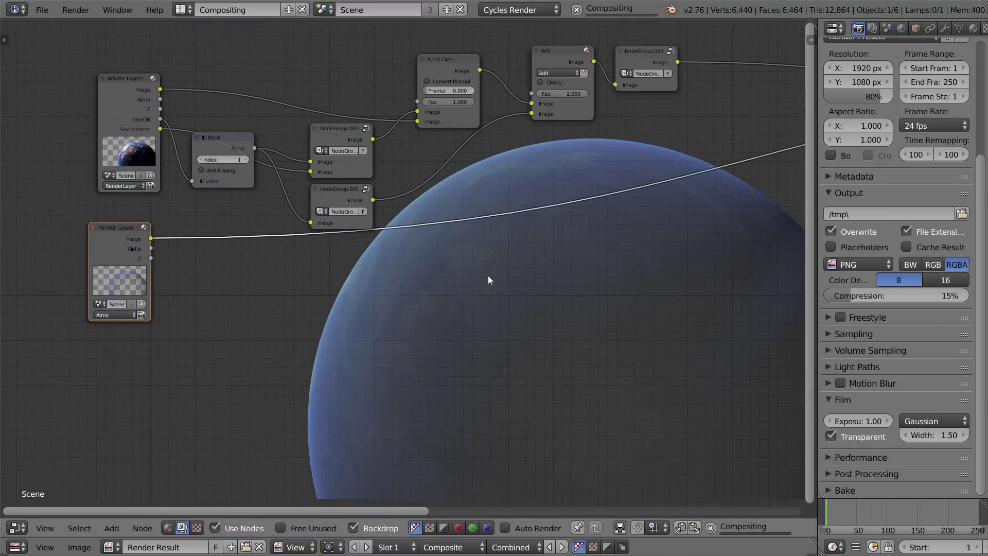
scroll(488, 276, up, 2)
scroll(488, 188, down, 2)
middle_drag(489, 187, 499, 232)
scroll(430, 248, down, 1)
key(g)
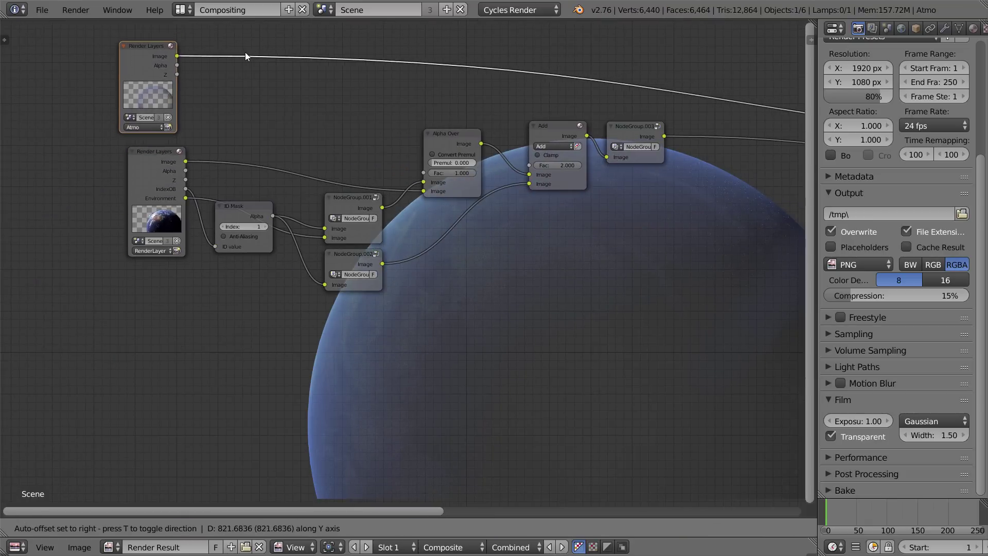
click(229, 78)
Connect the original Render Layers node's image output to the Viewer to preview it
middle_drag(229, 79, 310, 104)
scroll(310, 104, up, 2)
ctrl+shift+click(246, 208)
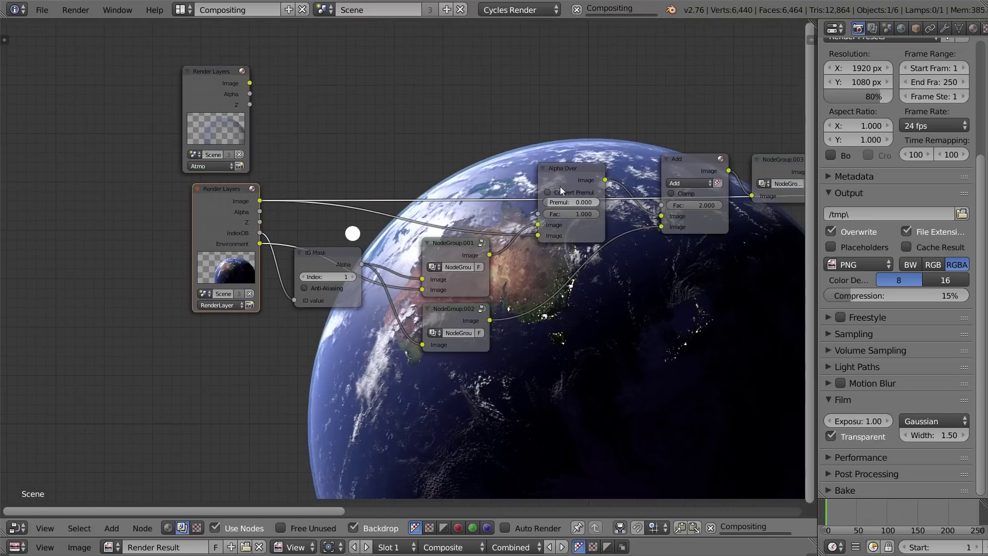
Move the Atmo Render Layers node so it sits aligned directly above the original Render Layers node
click(566, 168)
click(224, 186)
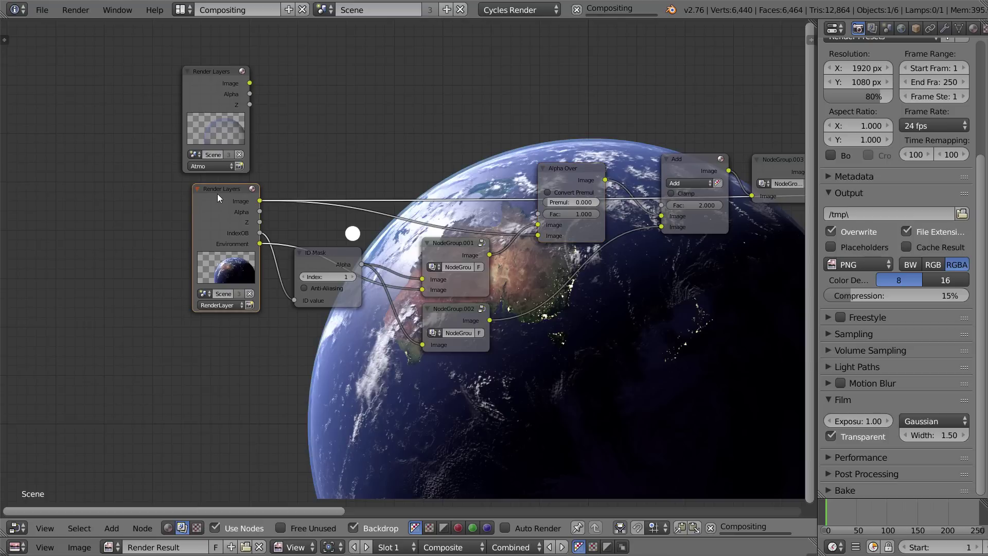
click(572, 172)
drag(231, 132, 243, 138)
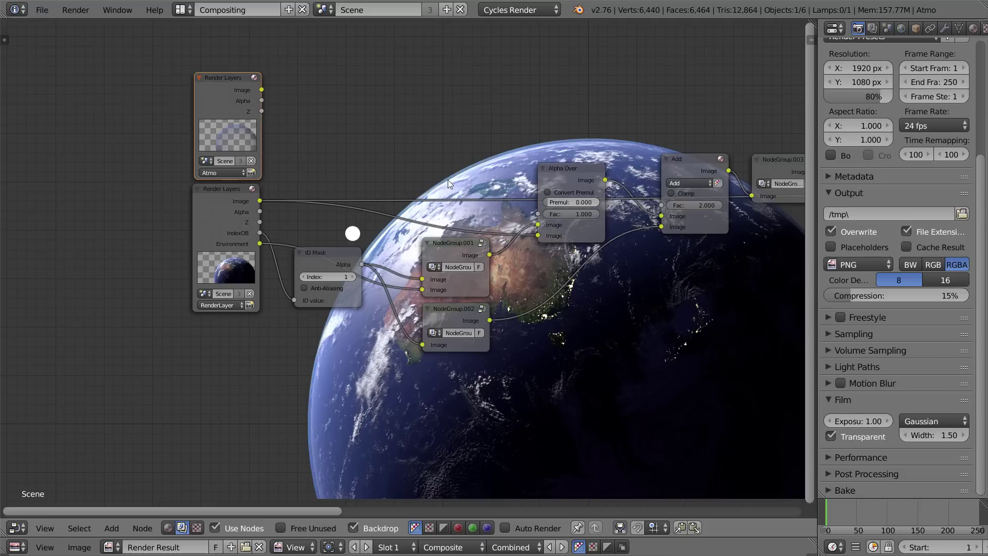
scroll(425, 161, up, 1)
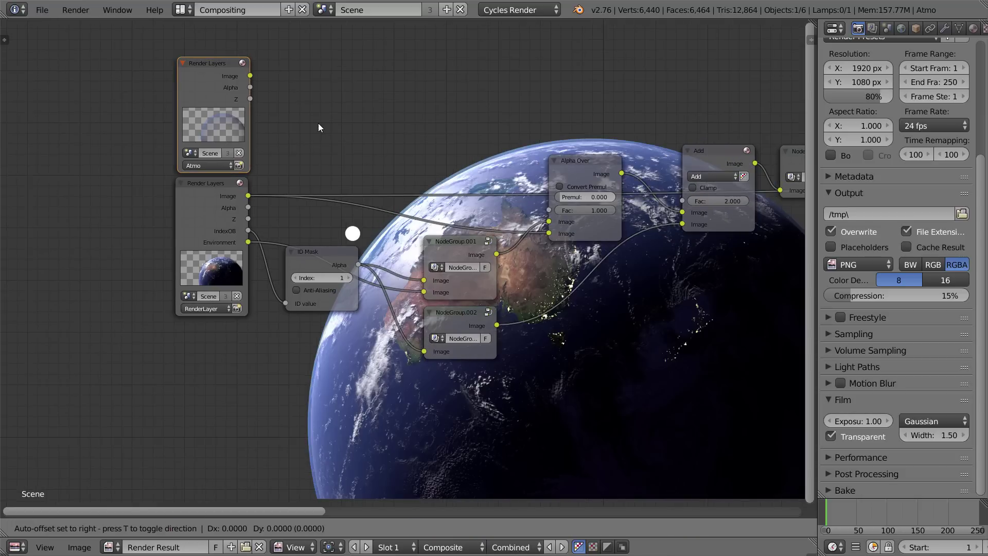
Add a Blur node beside the Atmo Render Layers node and feed it that node's image output
key(shift+a)
mouse_move(318, 88)
mouse_move(304, 110)
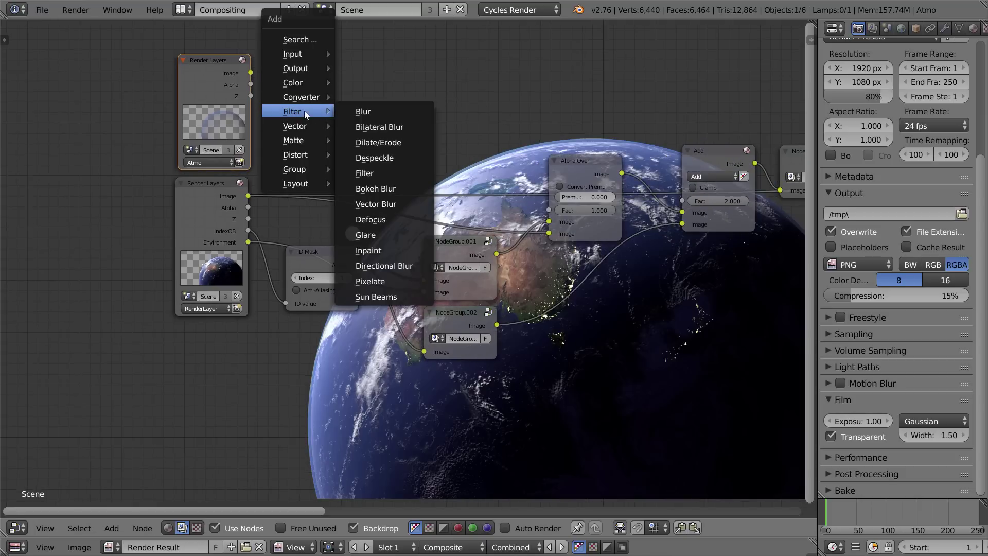
click(372, 111)
click(323, 44)
drag(250, 73, 329, 155)
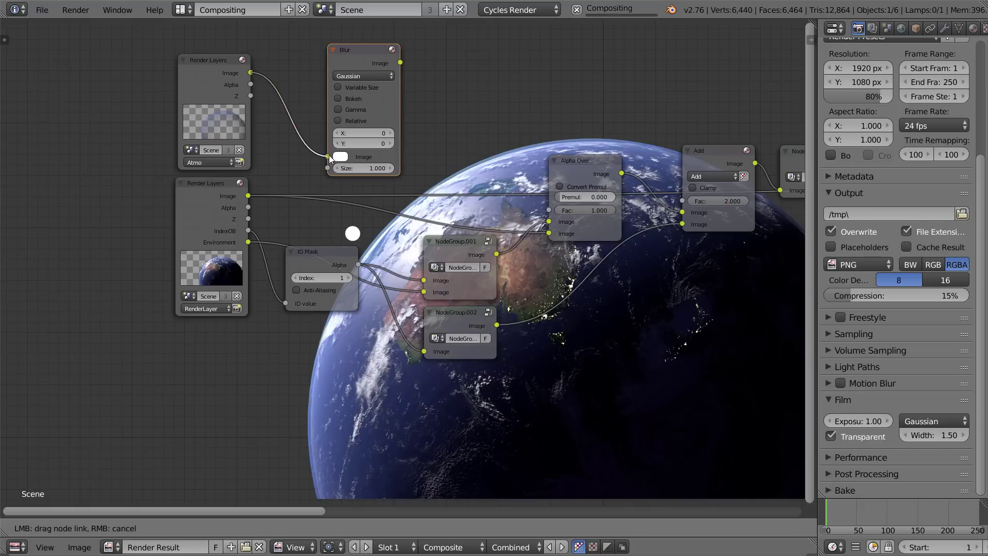
Set the Blur node to Fast Gaussian with relative size, Y aspect correction, and X and Y at 1%
click(369, 77)
click(372, 142)
click(365, 110)
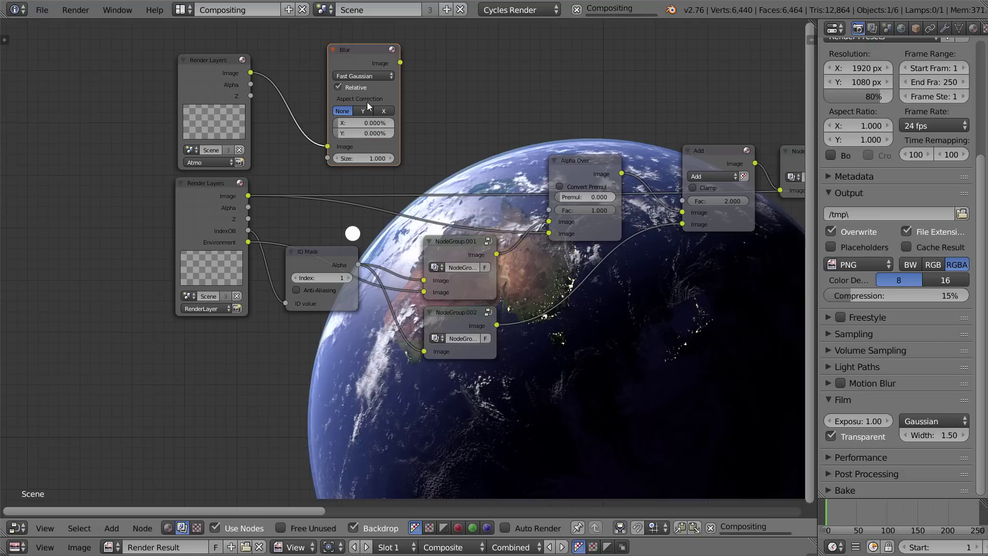
click(362, 123)
text(1)
key(Tab)
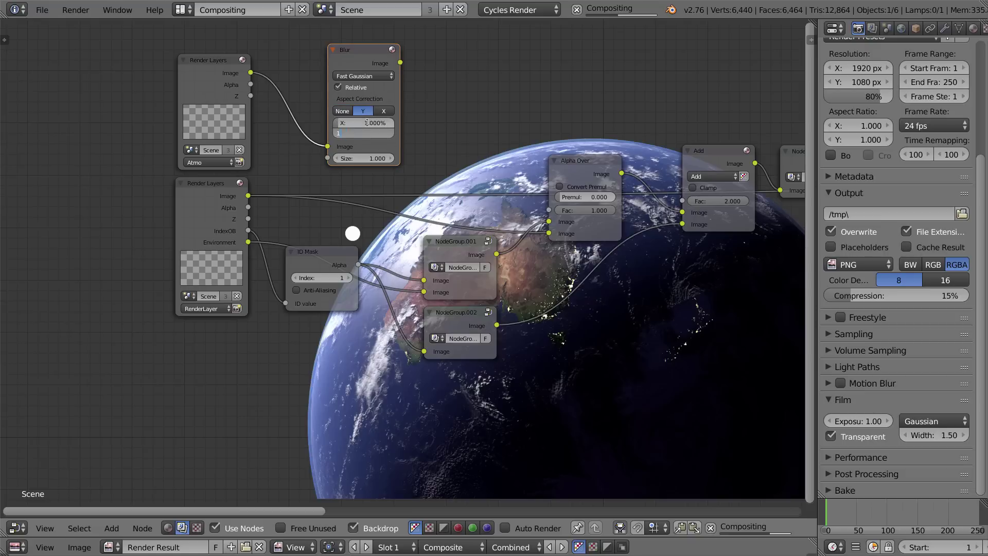
text(1)
key(Return)
Preview the blurred atmosphere in the Viewer, followed by the original Render Layers node's image
ctrl+shift+click(360, 64)
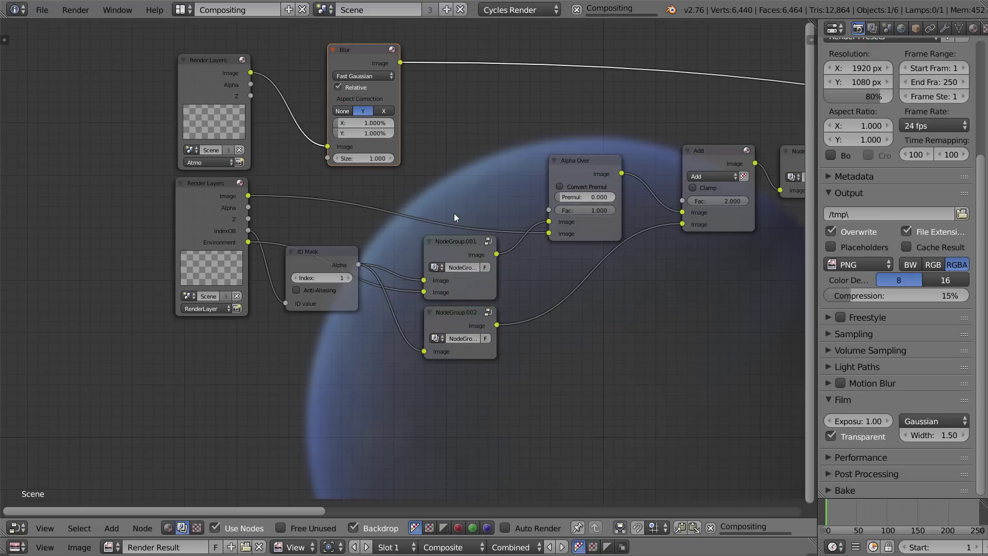
scroll(454, 213, down, 1)
scroll(437, 184, up, 2)
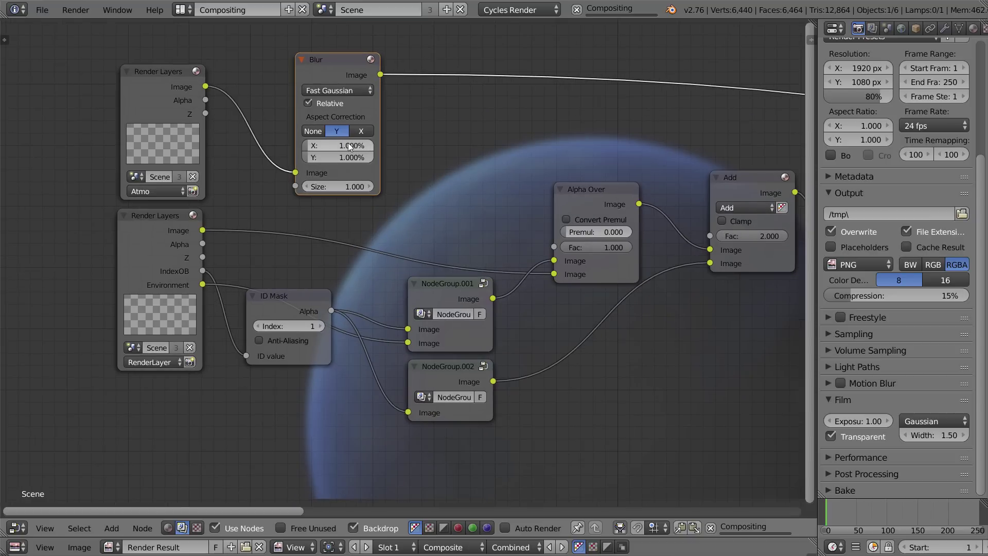
scroll(427, 167, down, 2)
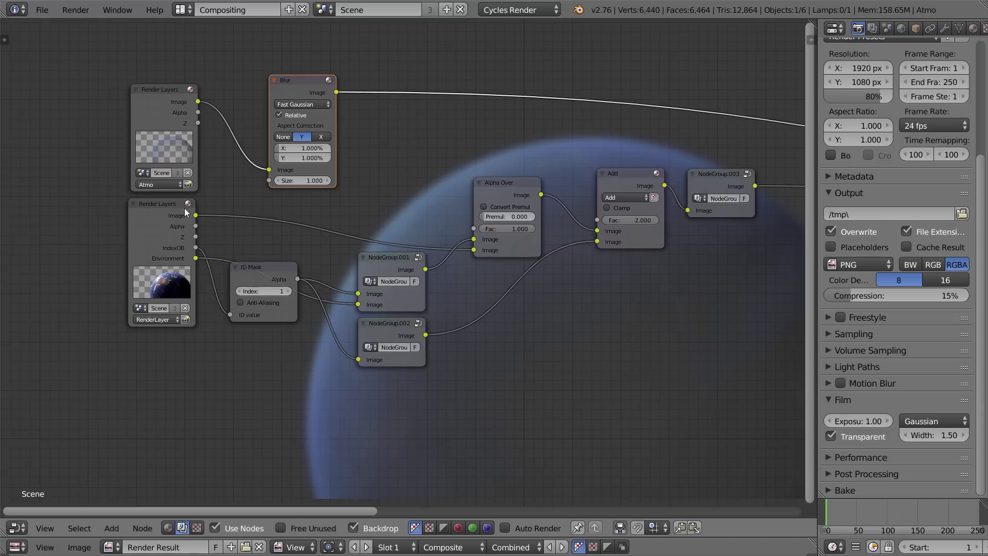
click(166, 226)
key(g)
right_click(156, 249)
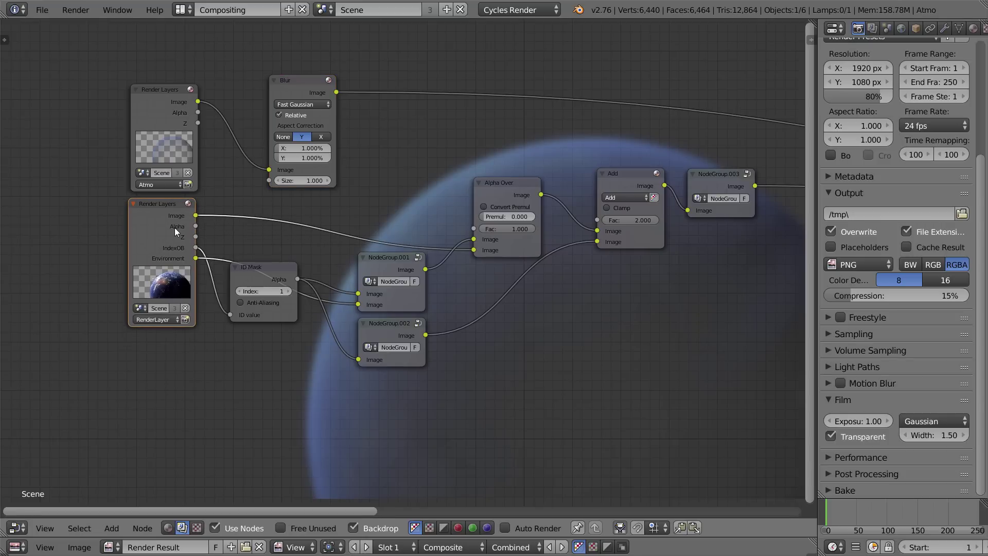
ctrl+shift+click(175, 227)
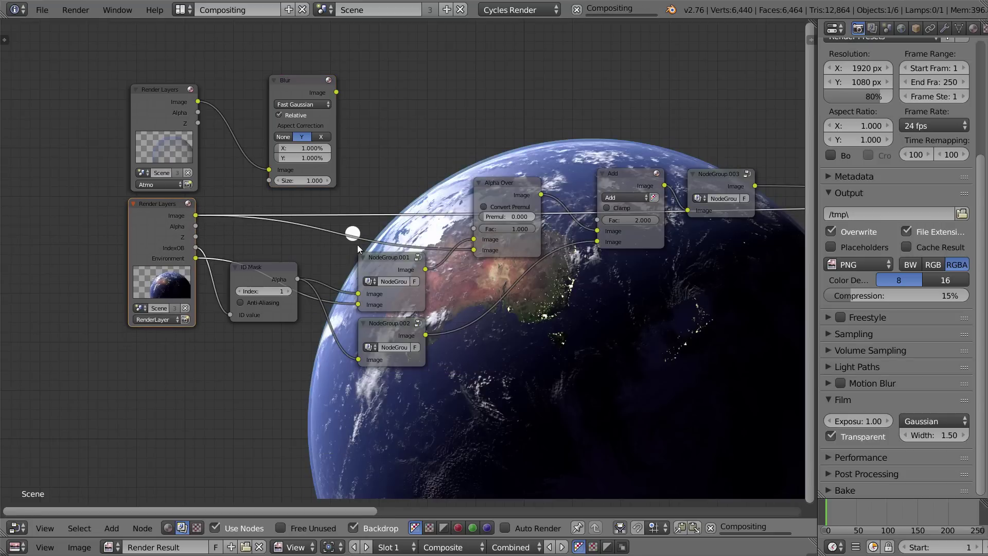
scroll(456, 218, up, 1)
key(shift+a)
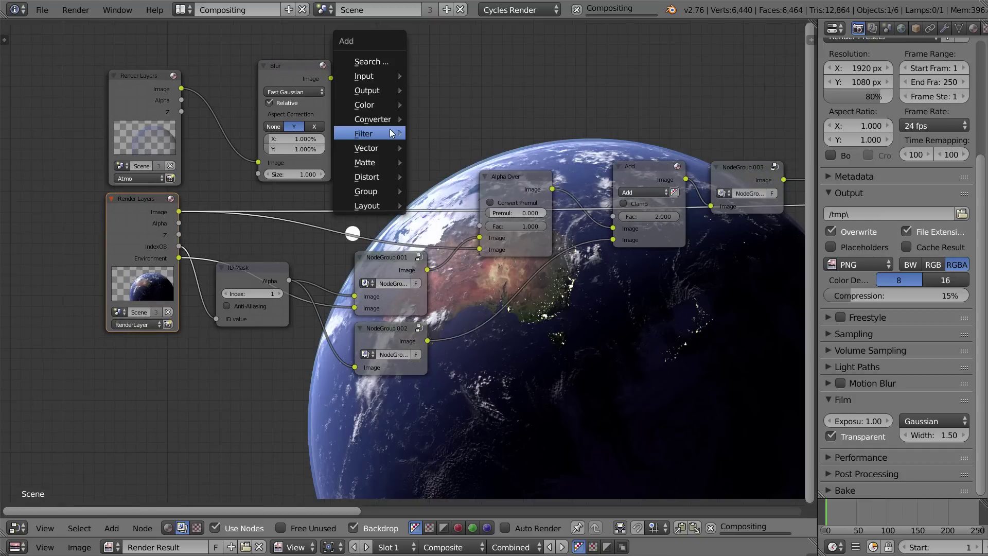
mouse_move(391, 133)
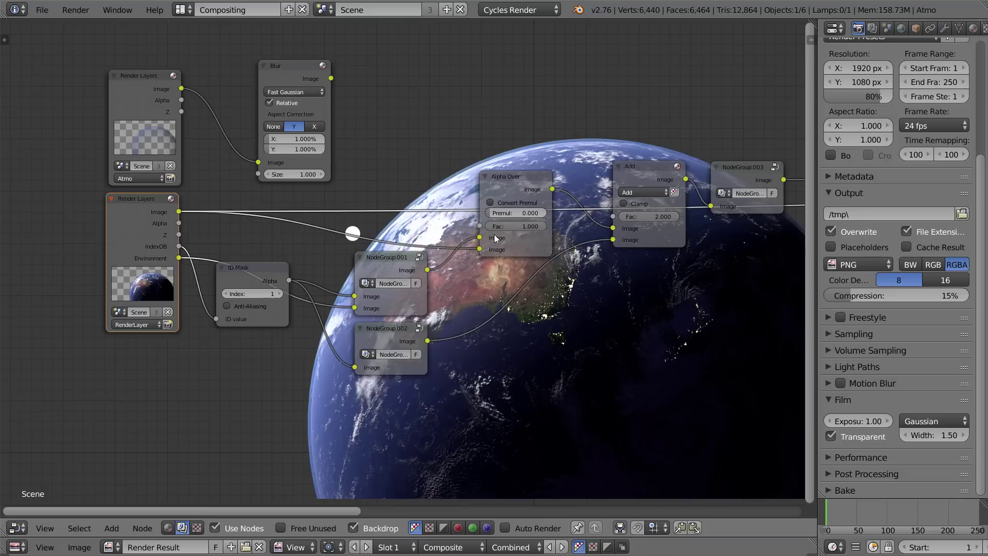
Shift the Alpha Over, Add and NodeGroup.003 nodes horizontally to open a gap after NodeGroup.001, and preview NodeGroup.001 in the Viewer
click(505, 185)
scroll(335, 200, down, 3)
key(g)
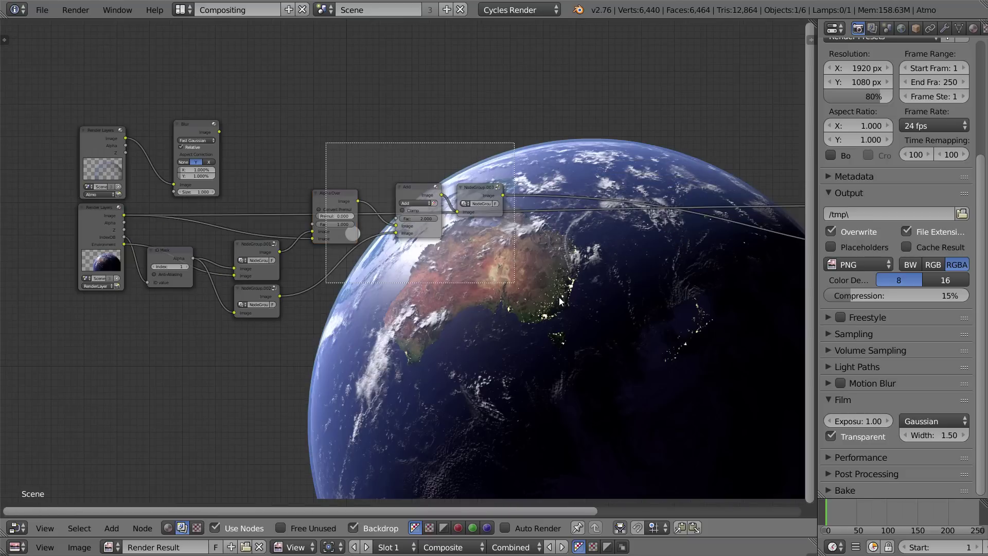
key(x)
click(548, 288)
scroll(221, 237, up, 3)
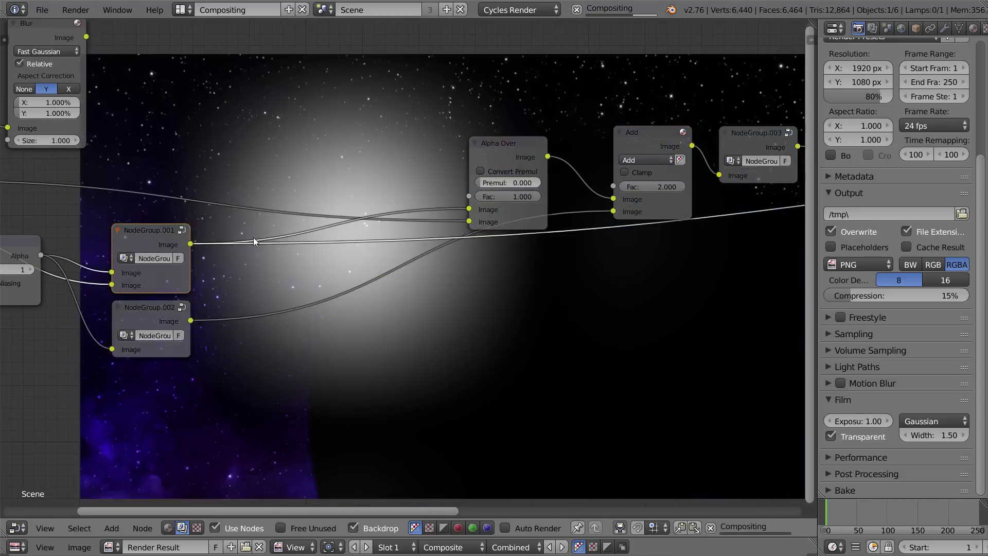
scroll(400, 278, down, 2)
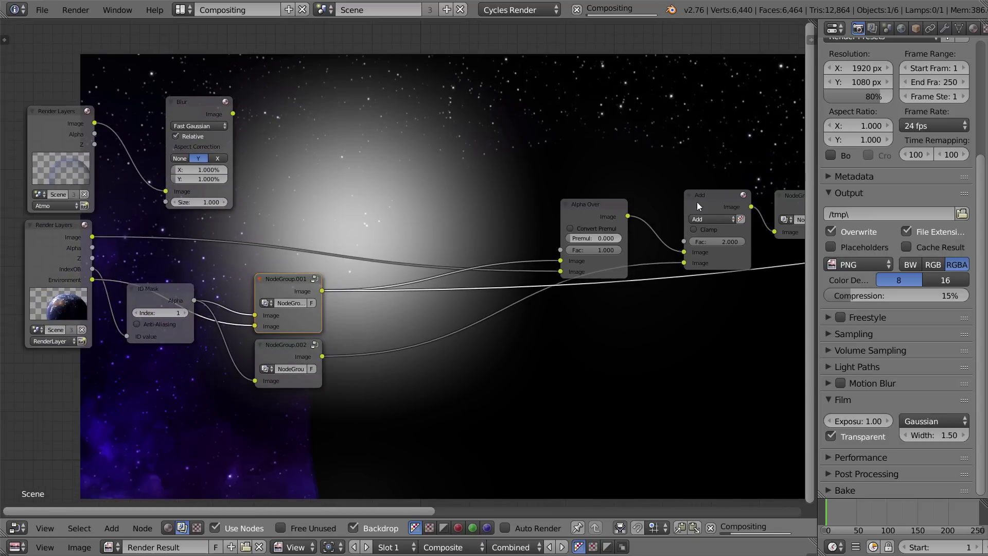
Insert a Mix node between NodeGroup.001 and Alpha Over, and connect the Blur output to its second image input
key(shift+a)
mouse_move(370, 205)
mouse_move(376, 176)
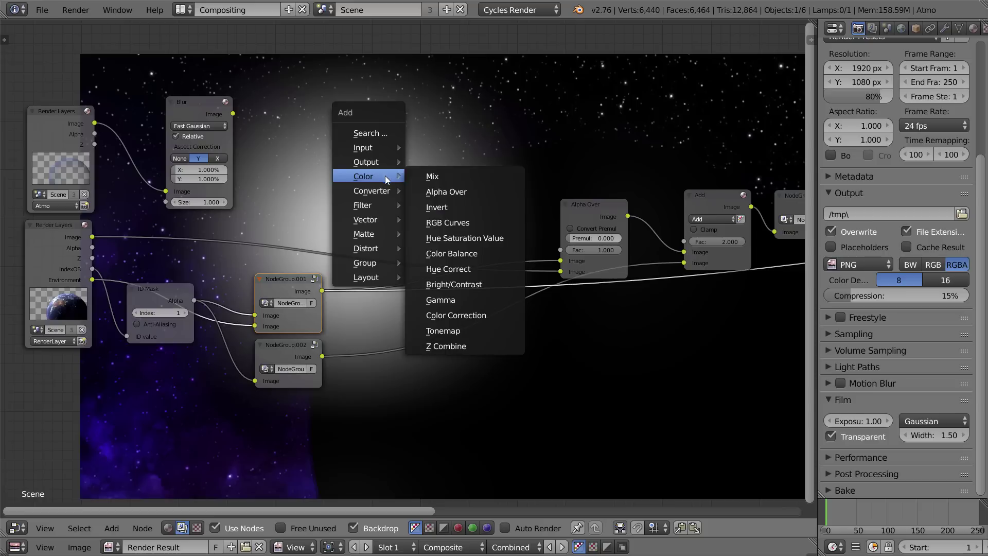
click(441, 175)
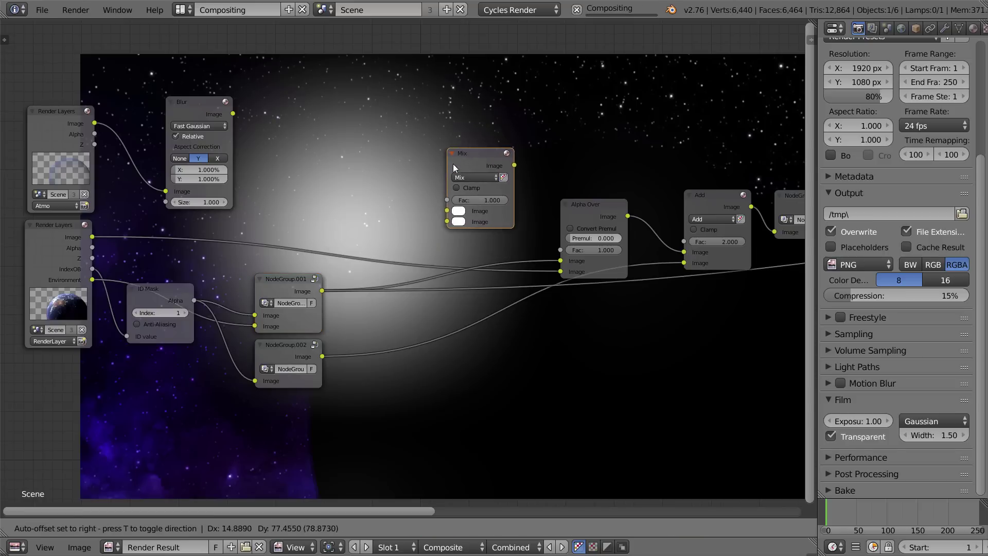
click(436, 196)
drag(233, 113, 434, 270)
Set the new Mix node's blend type to Add and preview its output in the Viewer
click(453, 221)
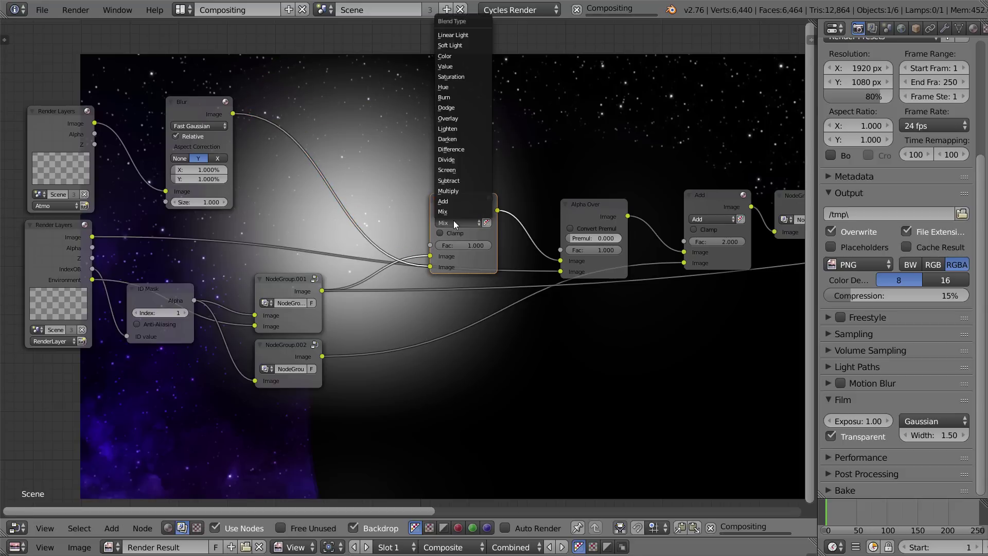
click(453, 202)
ctrl+shift+click(458, 203)
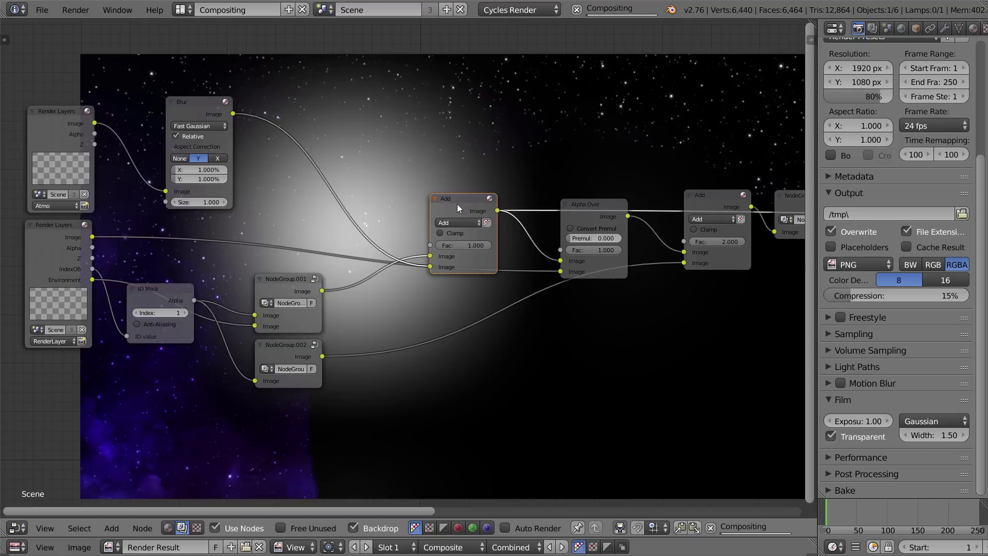
middle_drag(462, 368, 359, 187)
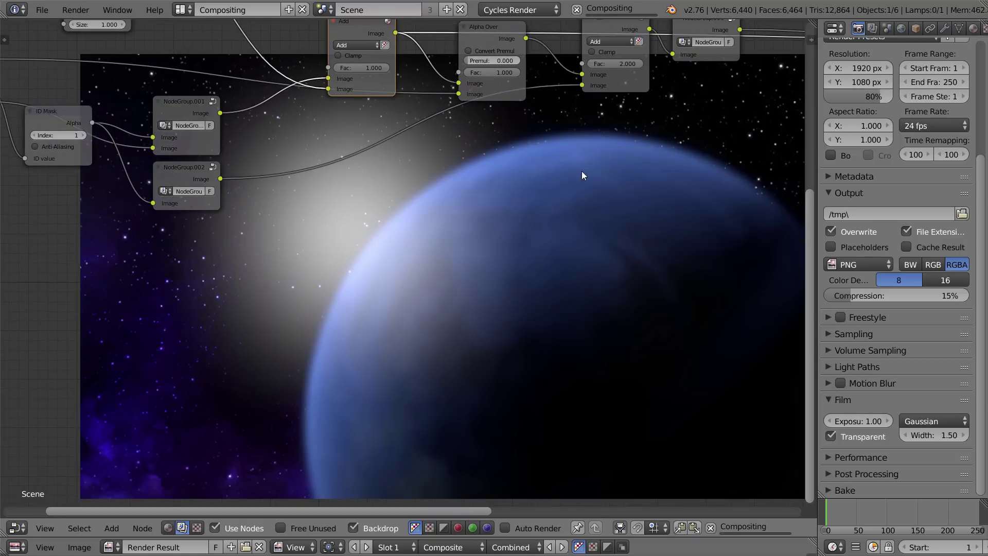
middle_drag(459, 138, 415, 238)
scroll(451, 197, up, 2)
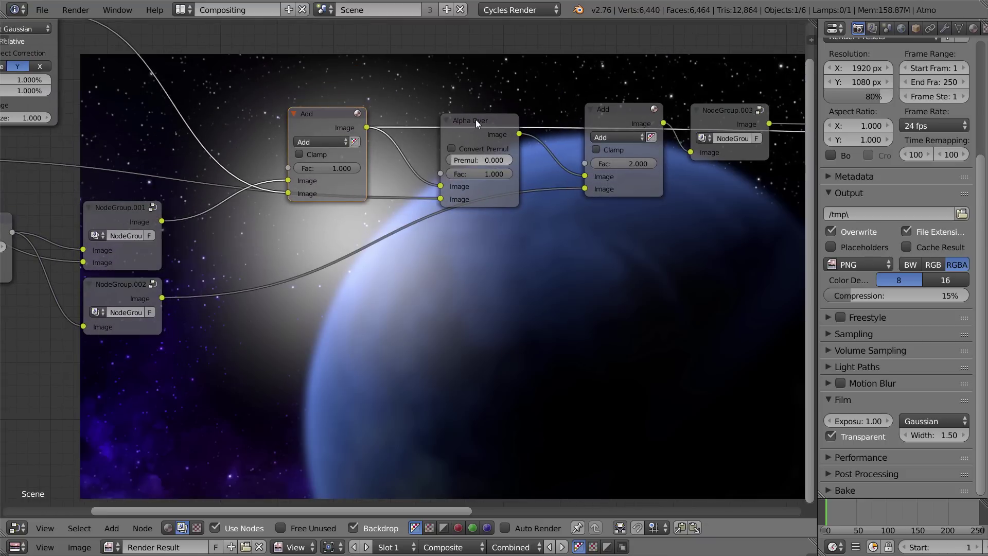
Preview the Alpha Over output in the Viewer and examine the atmosphere glow along the Earth's edge up close
ctrl+shift+click(476, 120)
middle_drag(611, 270, 530, 193)
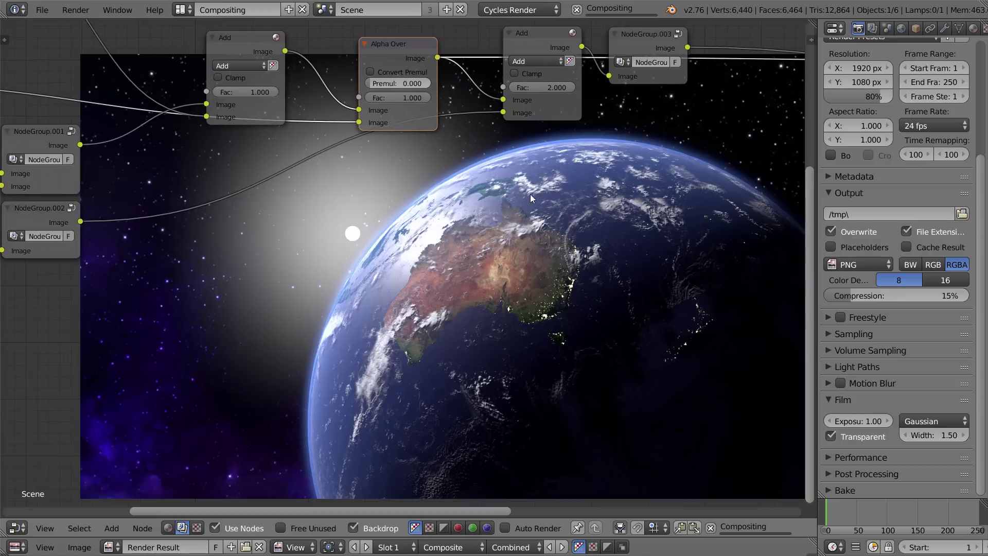
scroll(530, 193, up, 2)
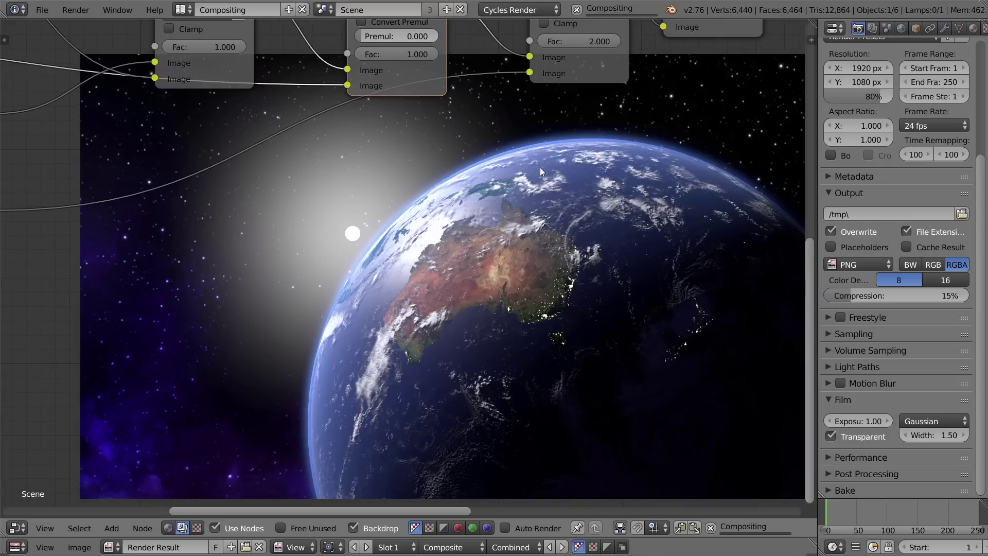
key(alt+v)
key(alt+v)
key(alt+v)
key(alt+v)
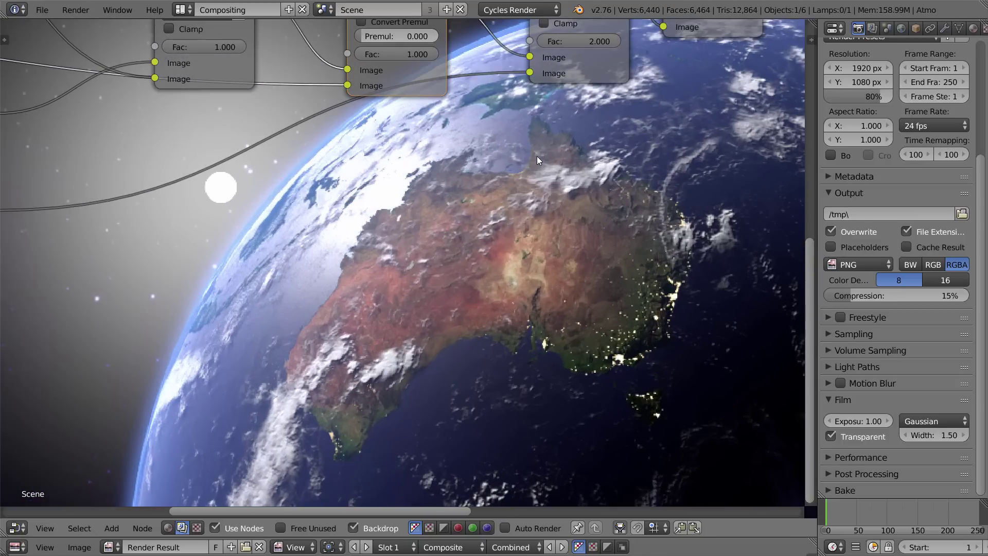
key(alt+v)
middle_drag(544, 165, 466, 158)
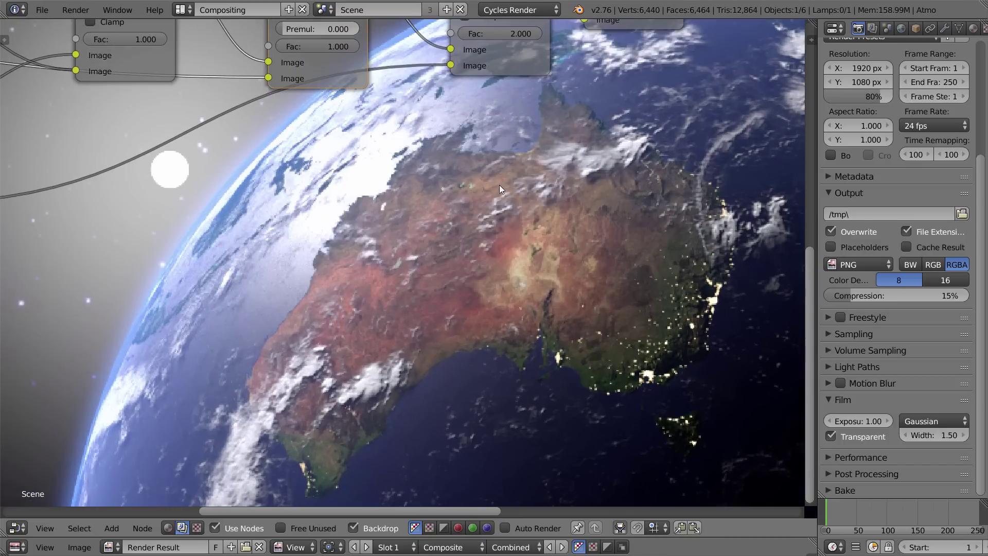
alt+middle_drag(510, 230, 413, 450)
alt+middle_drag(535, 244, 511, 311)
scroll(511, 310, up, 2)
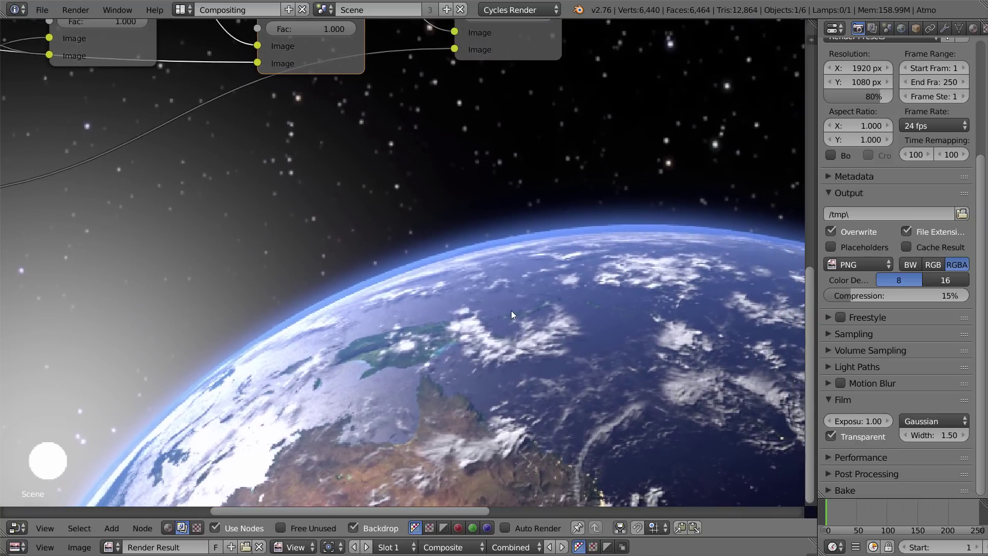
Set the atmosphere Blur node's X and Y size to 0.5%
middle_drag(392, 177, 540, 234)
scroll(463, 230, down, 6)
middle_drag(160, 81, 486, 246)
scroll(374, 240, up, 4)
scroll(374, 240, up, 2)
click(307, 182)
text(.5)
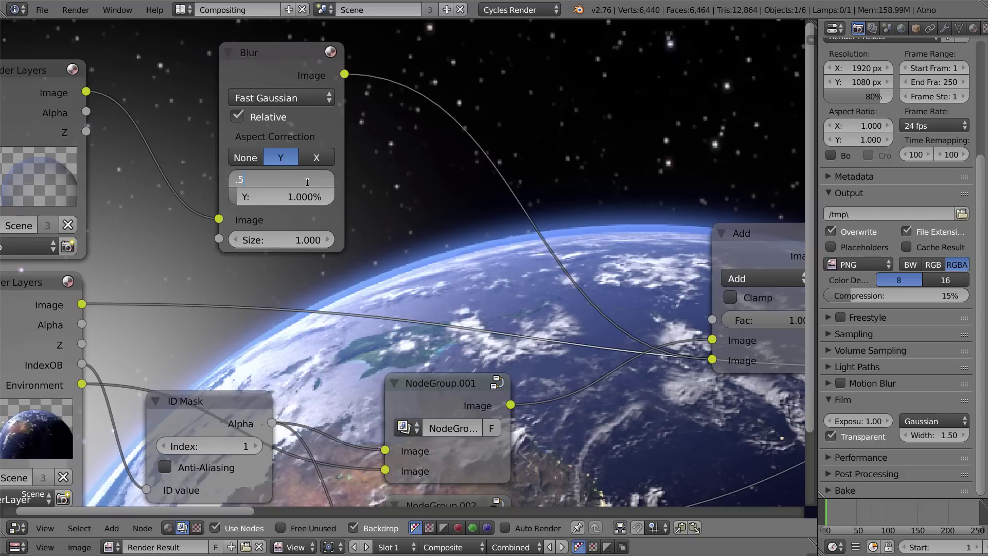
key(Return)
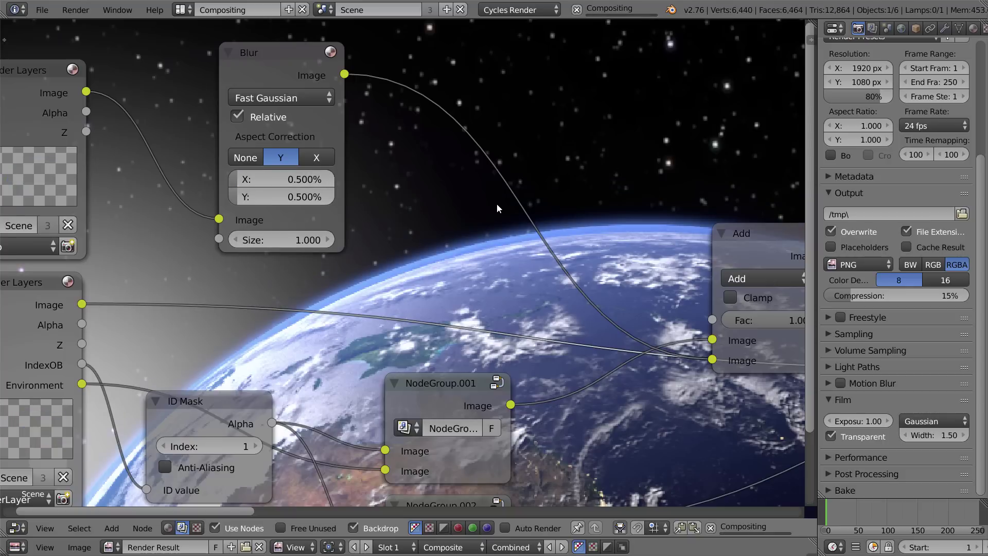
Examine the atmosphere glow around the Earth up close and across the whole composite
scroll(501, 301, down, 1)
middle_drag(501, 301, 370, 164)
middle_drag(666, 464, 486, 264)
scroll(481, 282, down, 4)
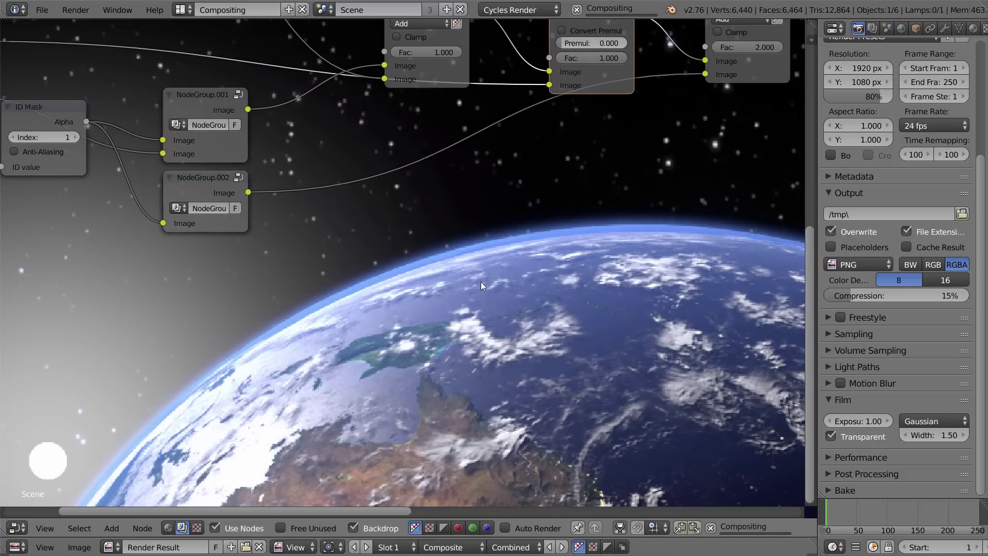
key(v)
key(v)
key(v)
key(v)
key(v)
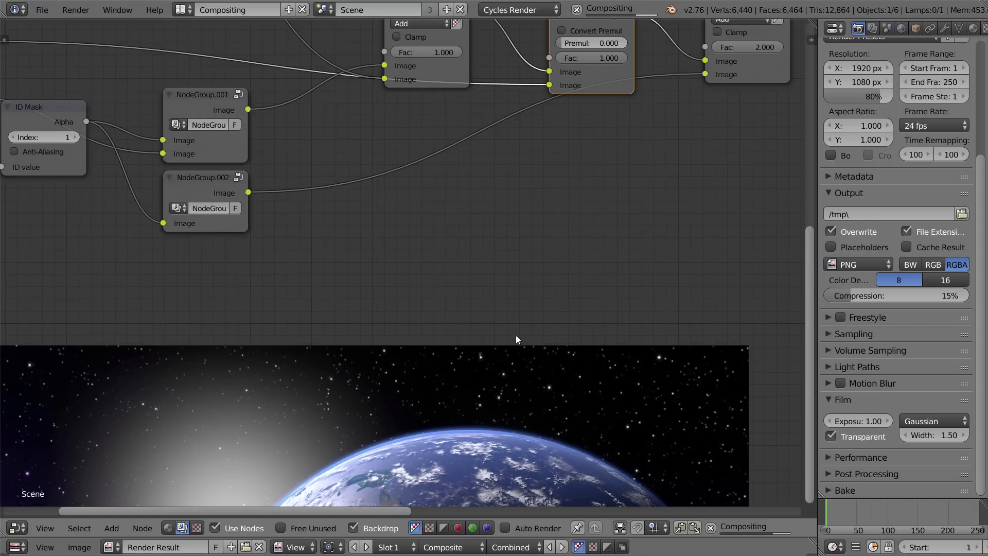
alt+middle_drag(569, 382, 654, 97)
Set the atmosphere Blur node's X and Y size to 0.8%
middle_drag(525, 186, 785, 408)
click(364, 179)
key(BackSpace)
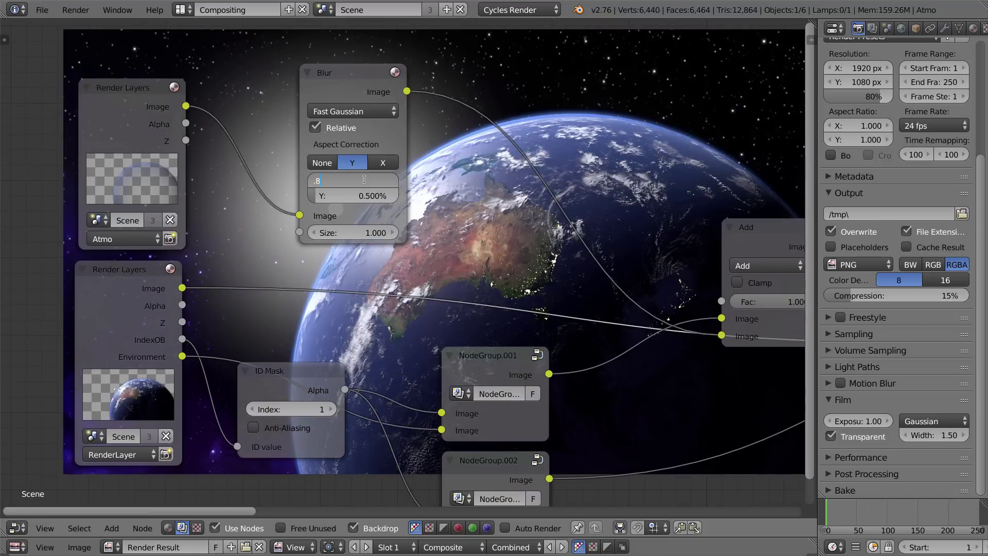
text(.8)
key(Return)
middle_drag(633, 285, 572, 235)
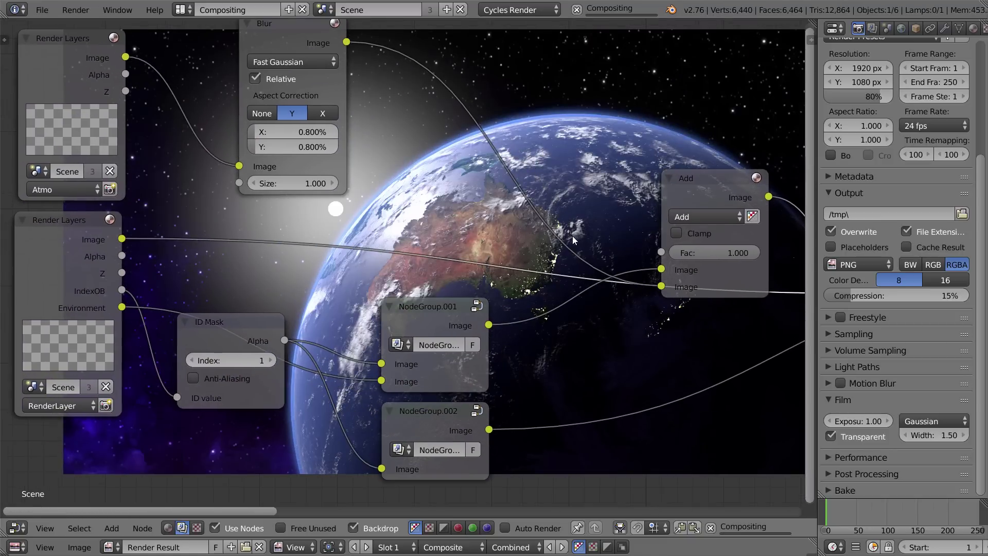
shift+scroll(458, 241, up, 3)
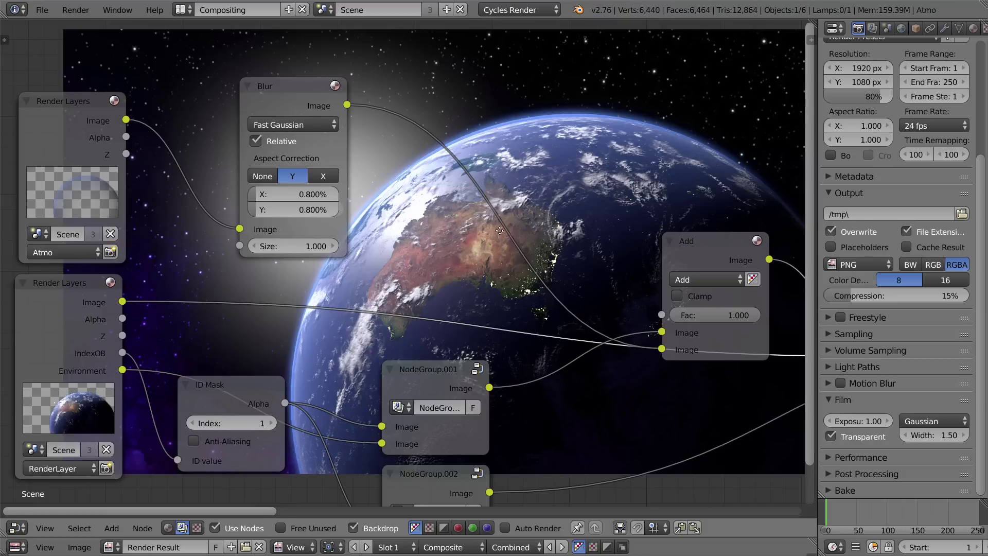
Preview the successive downstream node outputs in the Viewer, ending with NodeGroup.003
middle_drag(499, 237, 450, 242)
scroll(451, 242, down, 1)
middle_drag(599, 246, 333, 184)
ctrl+shift+click(527, 224)
ctrl+shift+click(500, 187)
middle_drag(697, 268, 470, 264)
ctrl+shift+click(481, 187)
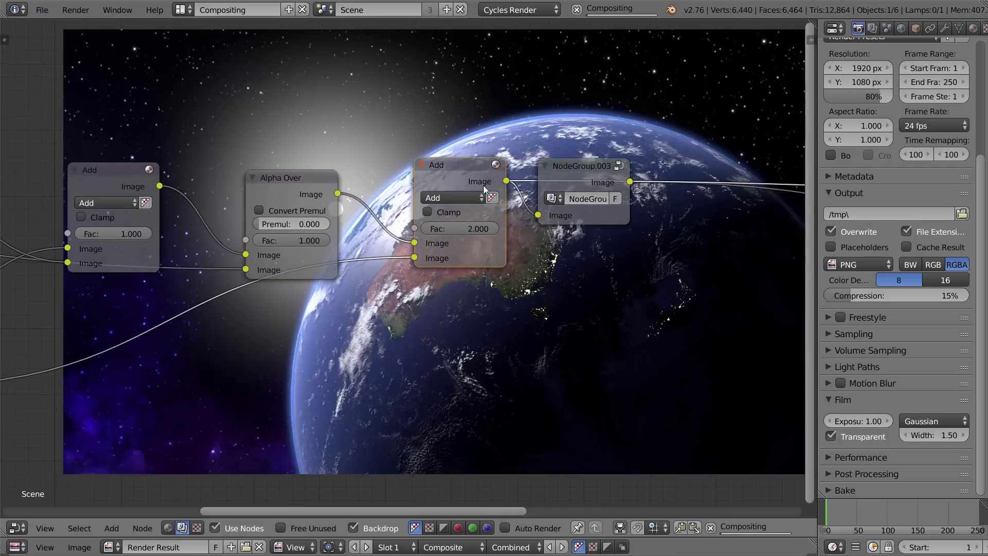
middle_drag(600, 216, 488, 215)
ctrl+shift+click(503, 191)
middle_drag(592, 295, 356, 282)
scroll(356, 282, down, 2)
scroll(357, 282, down, 3)
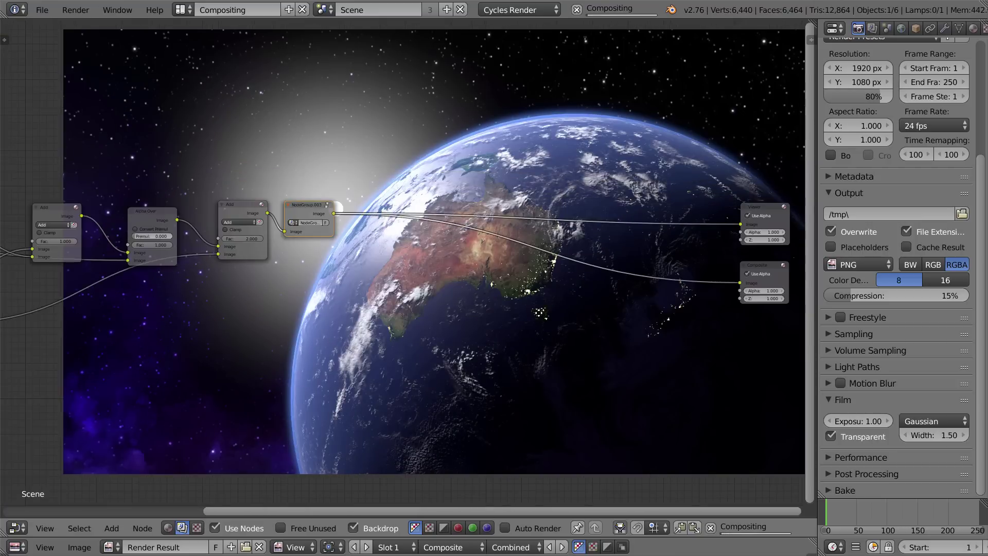
middle_drag(552, 342, 462, 247)
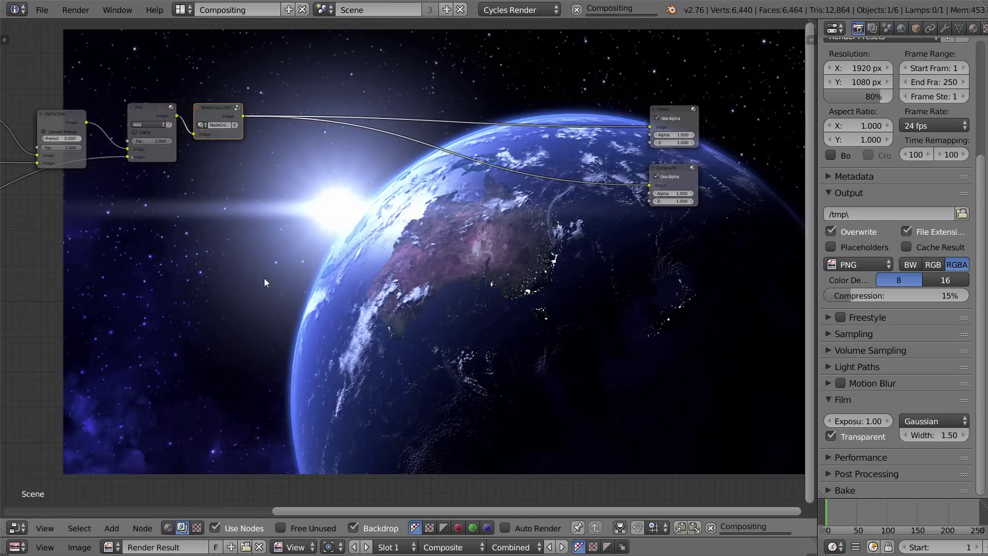
Examine the node tree from the Render Layers to the outputs, together with the final composite of the Earth and sun
middle_drag(264, 278, 533, 265)
middle_drag(216, 222, 454, 252)
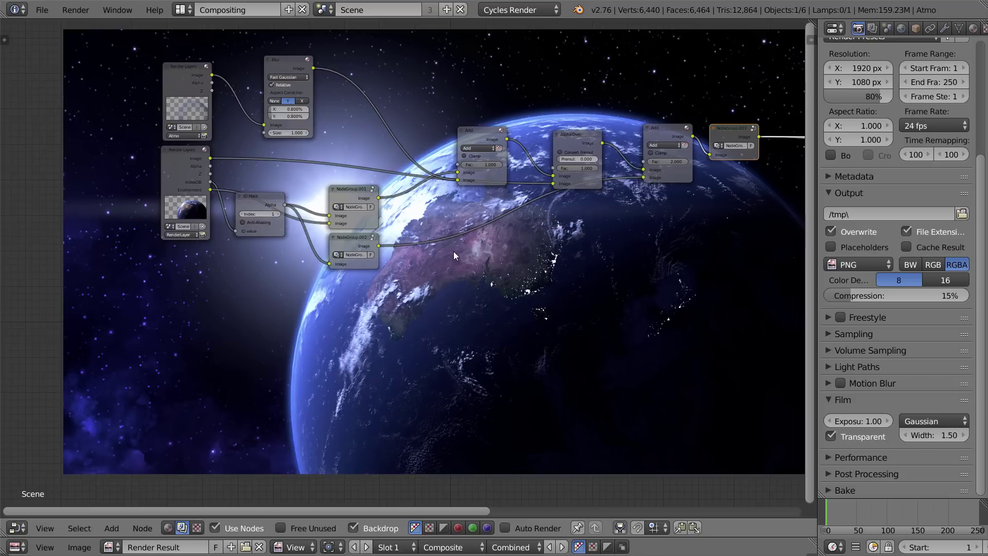
mouse_move(421, 208)
middle_down()
mouse_move(487, 224)
mouse_move(429, 135)
mouse_move(485, 336)
middle_up()
scroll(497, 384, up, 7)
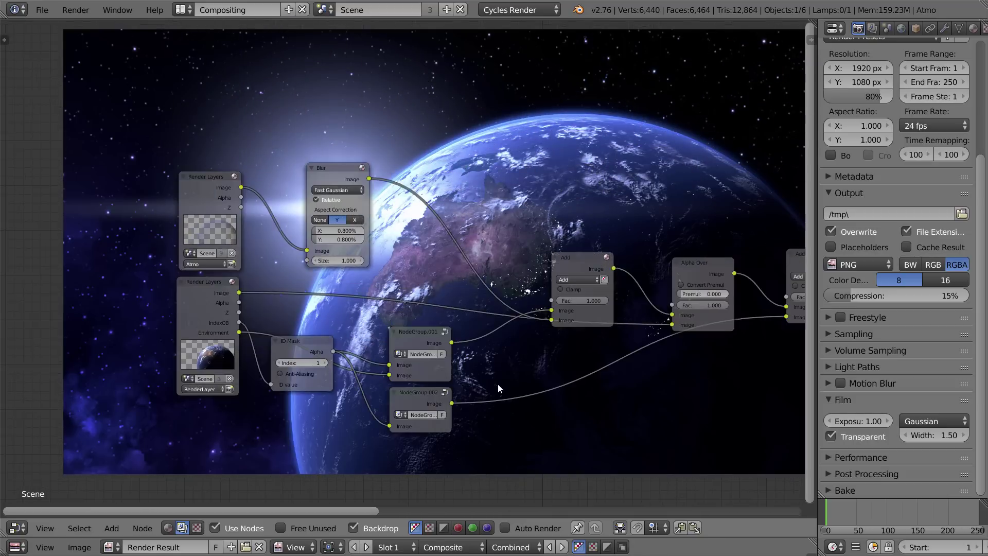
click(311, 148)
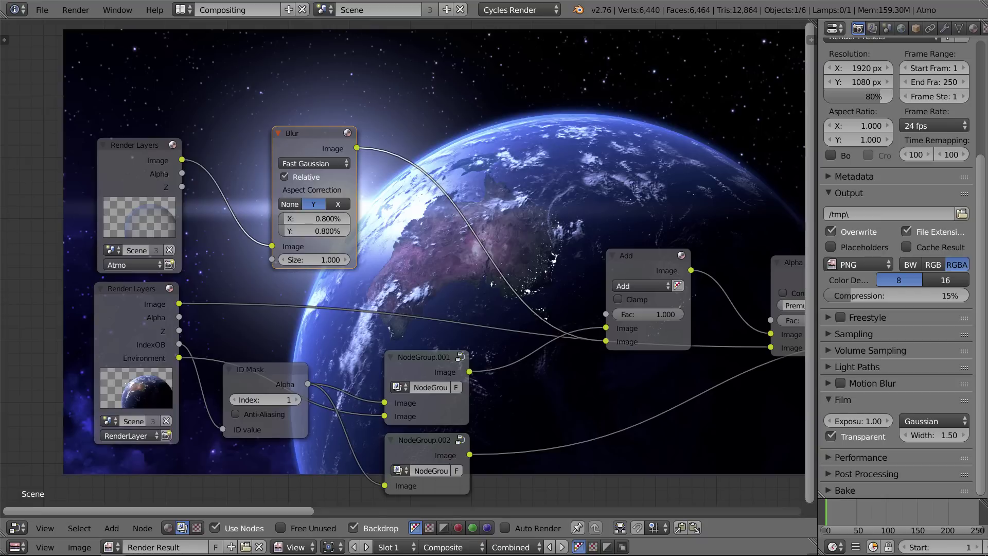
middle_drag(648, 137, 232, 103)
scroll(668, 248, down, 1)
middle_drag(668, 248, 347, 157)
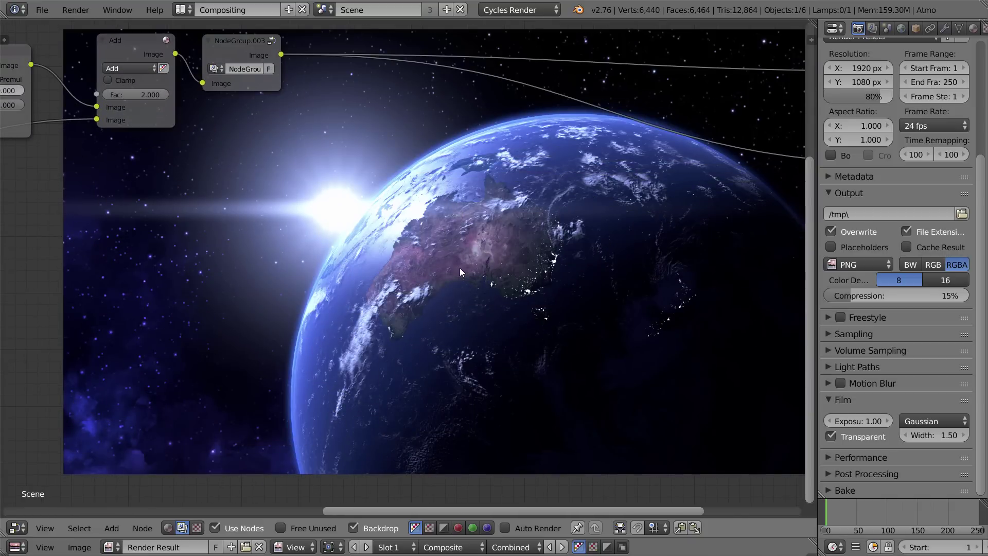
middle_drag(532, 379, 492, 328)
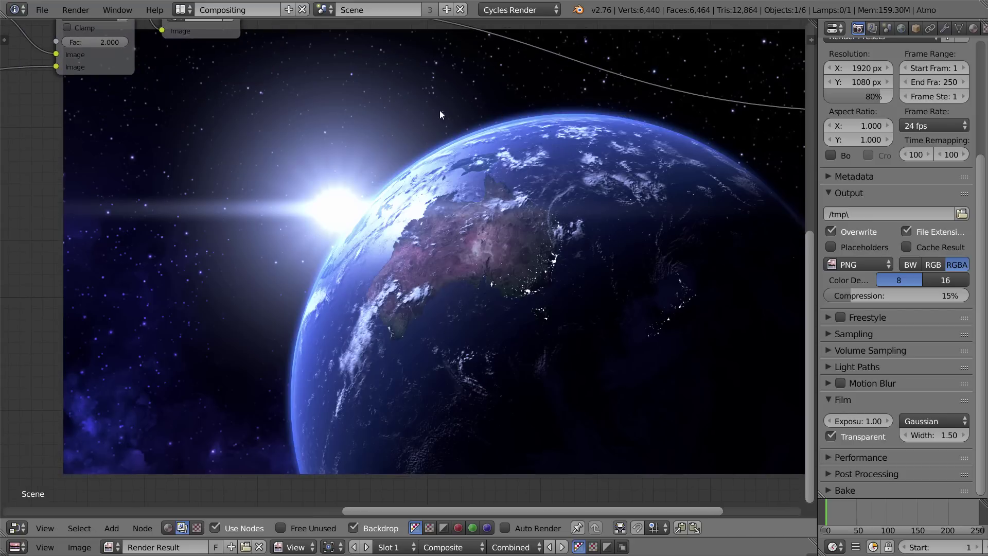
alt+middle_drag(650, 332, 613, 347)
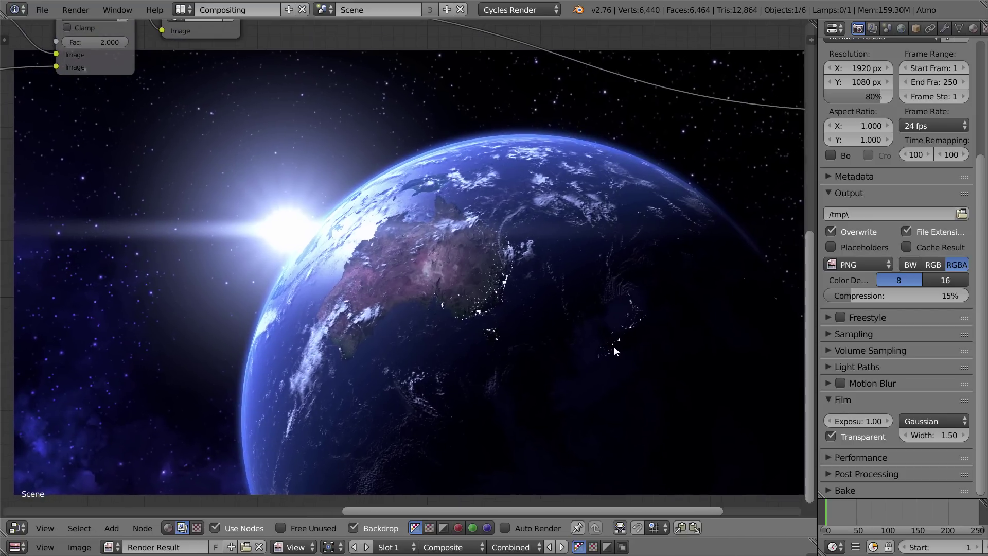
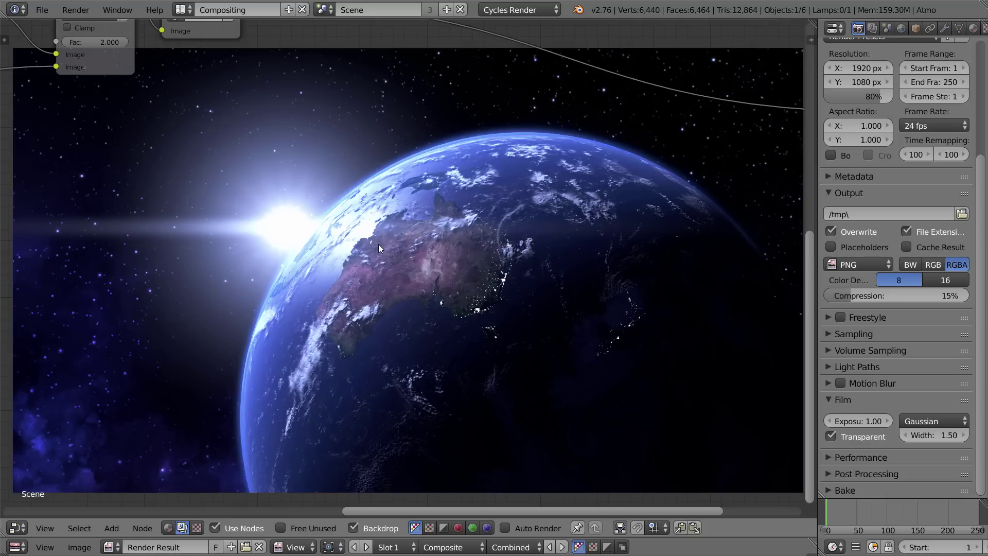
Add an Ellipse Mask node below NodeGroup.003 and make the node narrower
scroll(355, 200, down, 3)
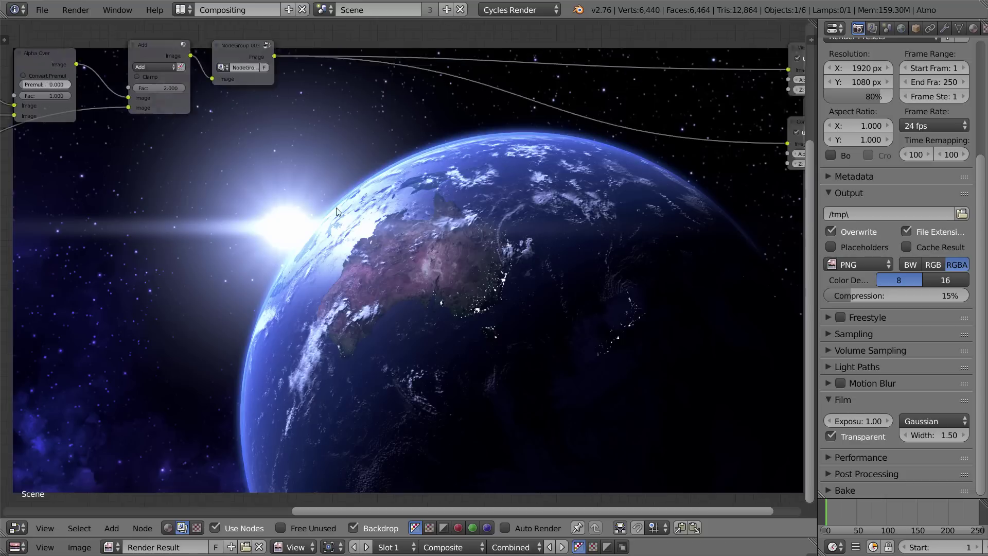
middle_drag(319, 191, 361, 238)
scroll(361, 238, up, 6)
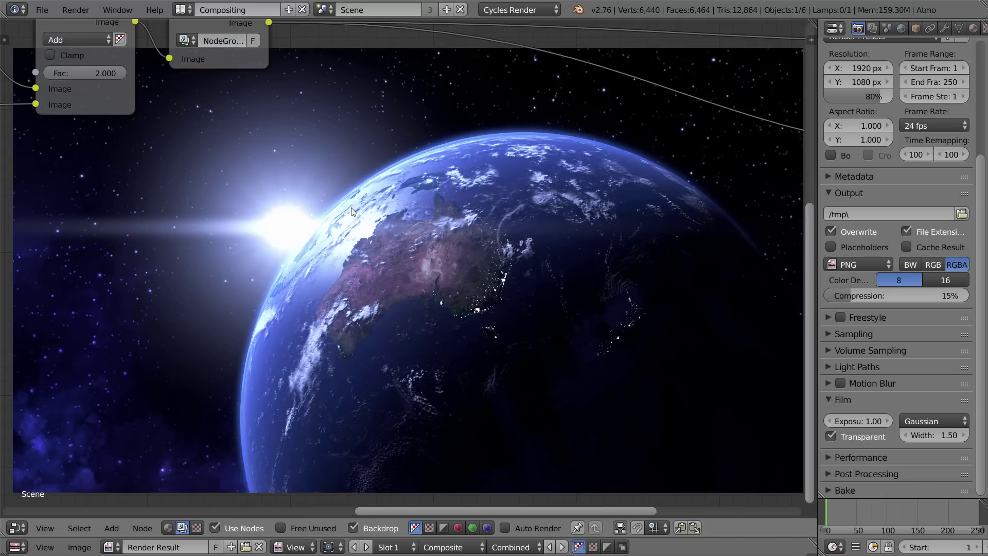
scroll(360, 203, down, 1)
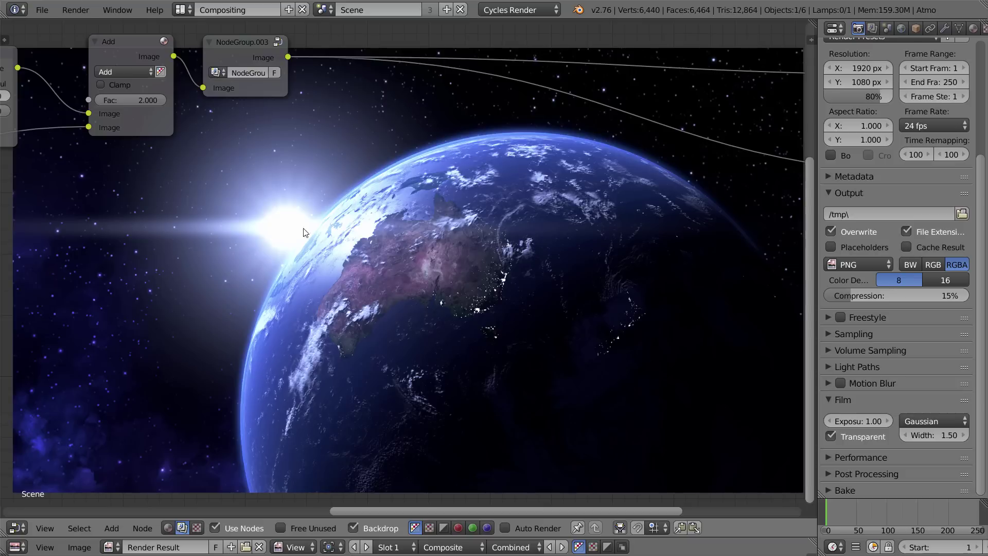
key(shift+a)
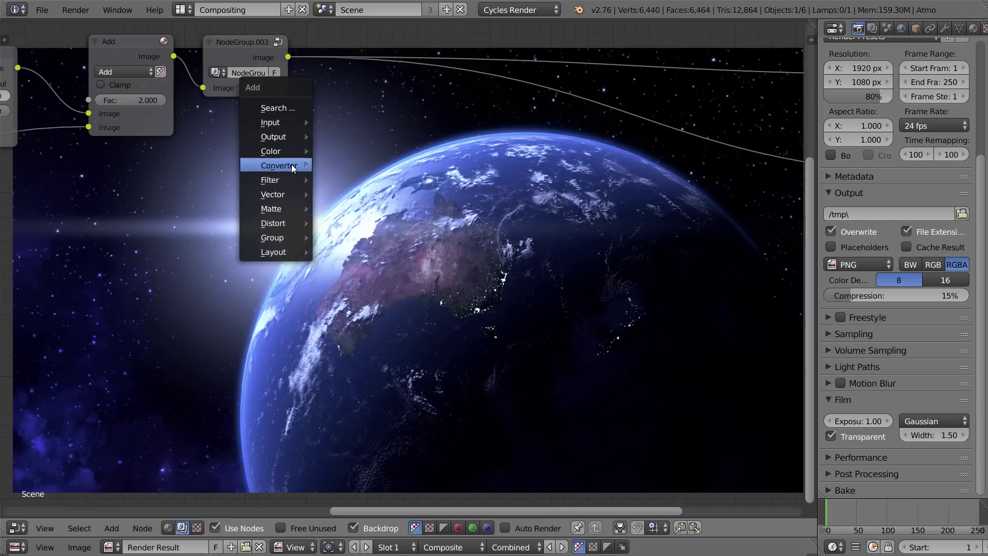
mouse_move(288, 178)
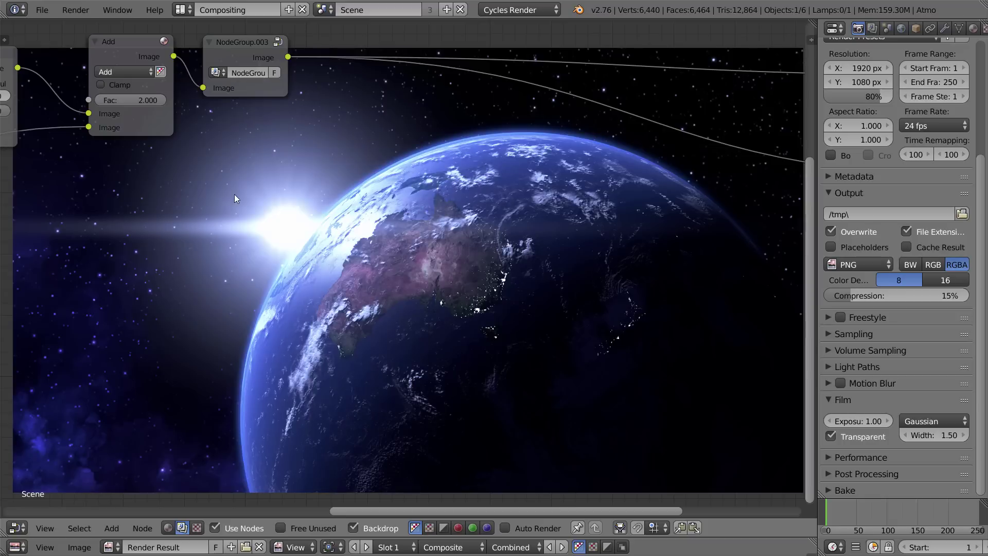
key(shift+a)
mouse_move(248, 230)
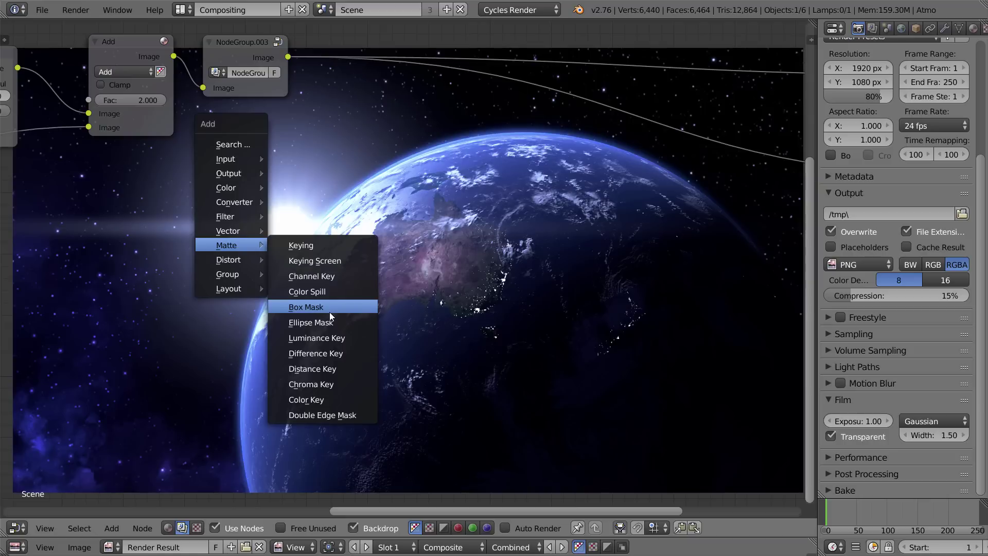
click(334, 320)
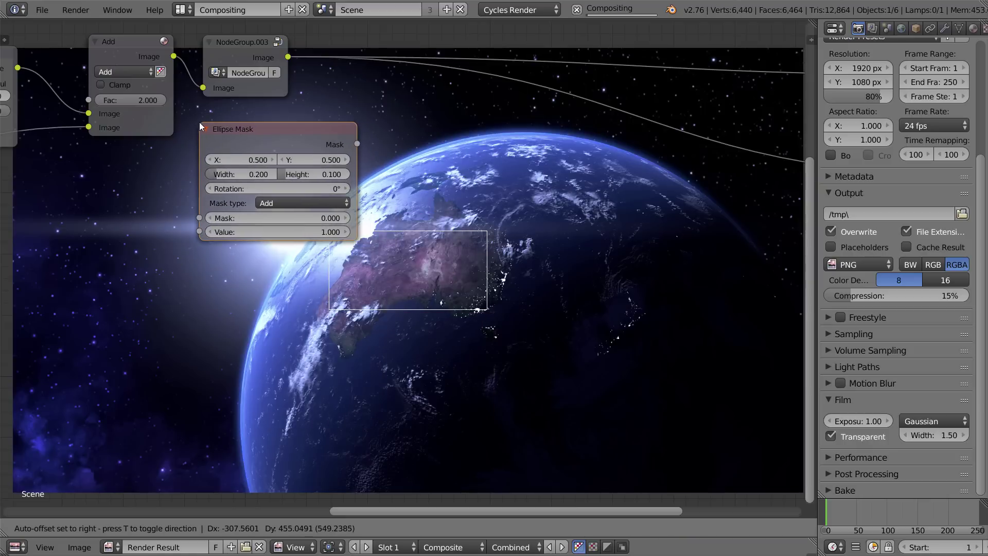
click(202, 129)
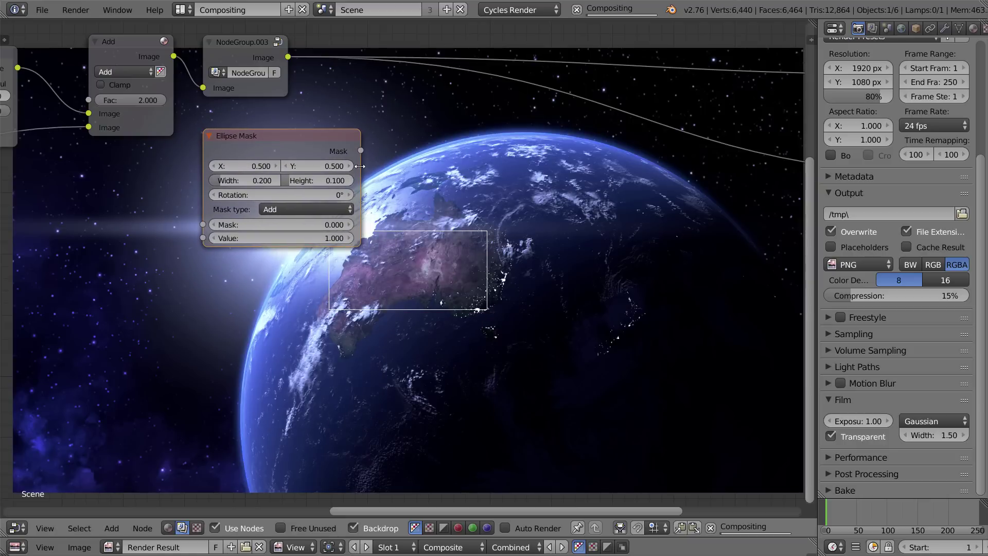
drag(359, 166, 314, 166)
Preview the Ellipse Mask node's output in the Viewer
scroll(342, 220, up, 1)
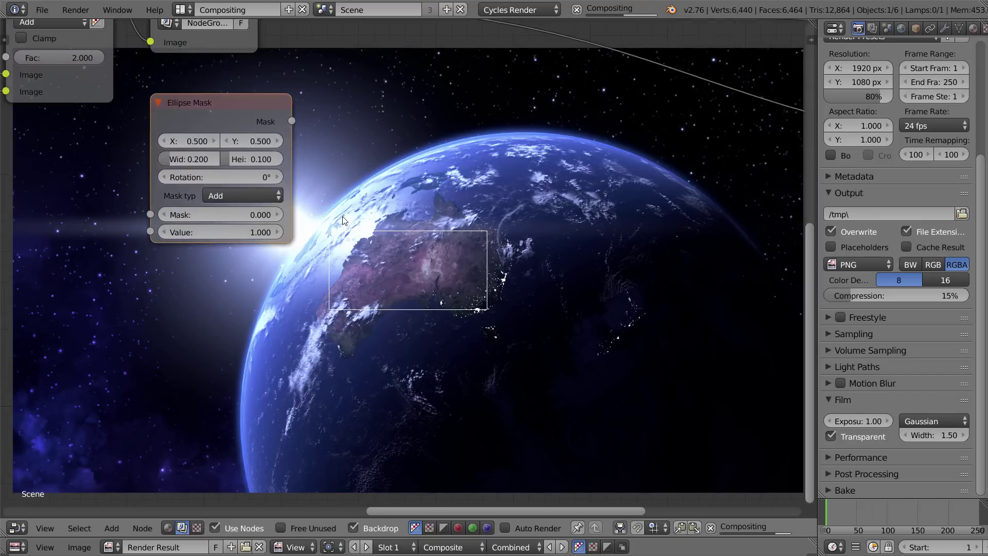
scroll(342, 220, up, 2)
ctrl+shift+click(264, 140)
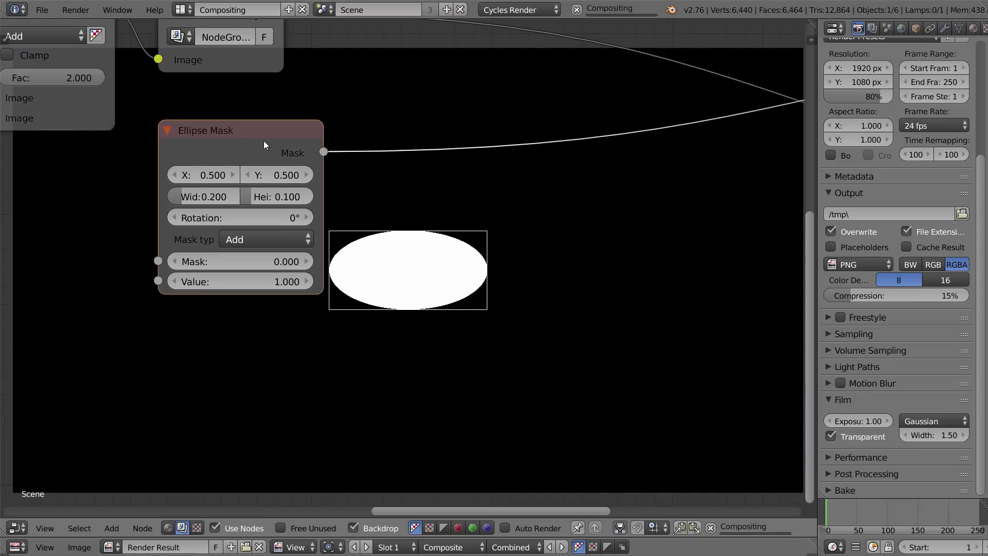
Set the Ellipse Mask's width to 0.600 and its height to 0.420
middle_drag(453, 199, 470, 118)
scroll(381, 159, up, 2)
middle_drag(362, 165, 275, 158)
scroll(206, 141, down, 2)
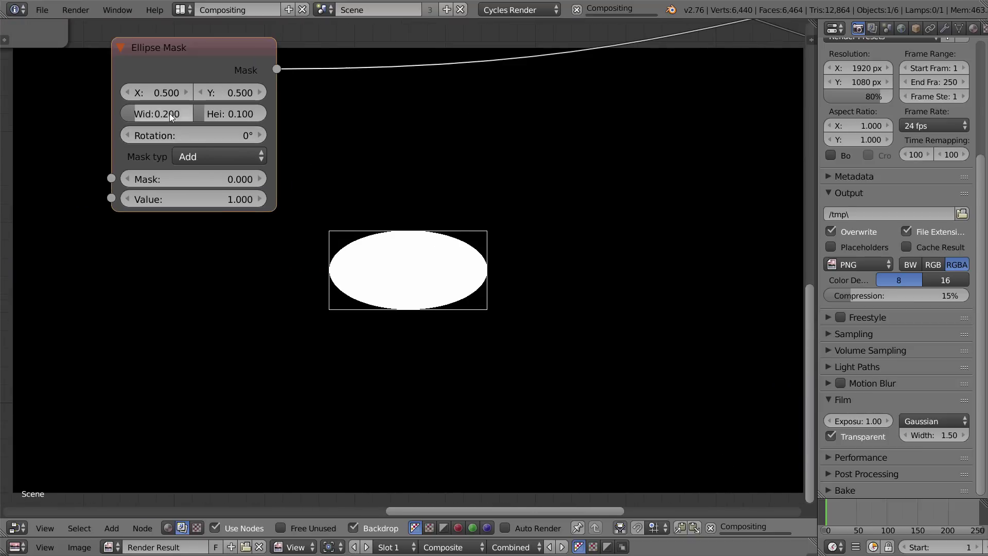
drag(168, 113, 220, 114)
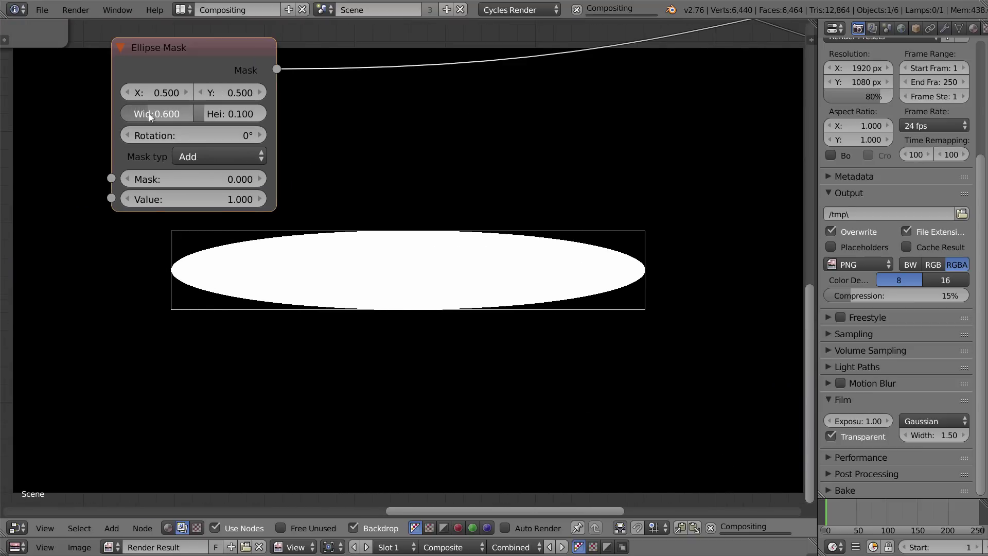
scroll(474, 259, down, 3)
middle_drag(487, 292, 478, 260)
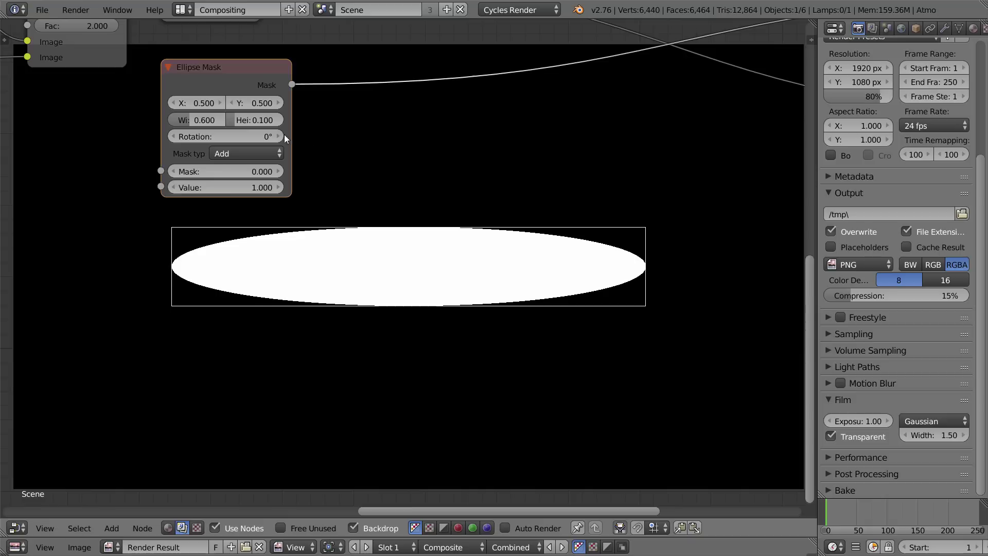
mouse_move(255, 120)
mouse_down()
mouse_move(285, 120)
mouse_move(265, 120)
mouse_up()
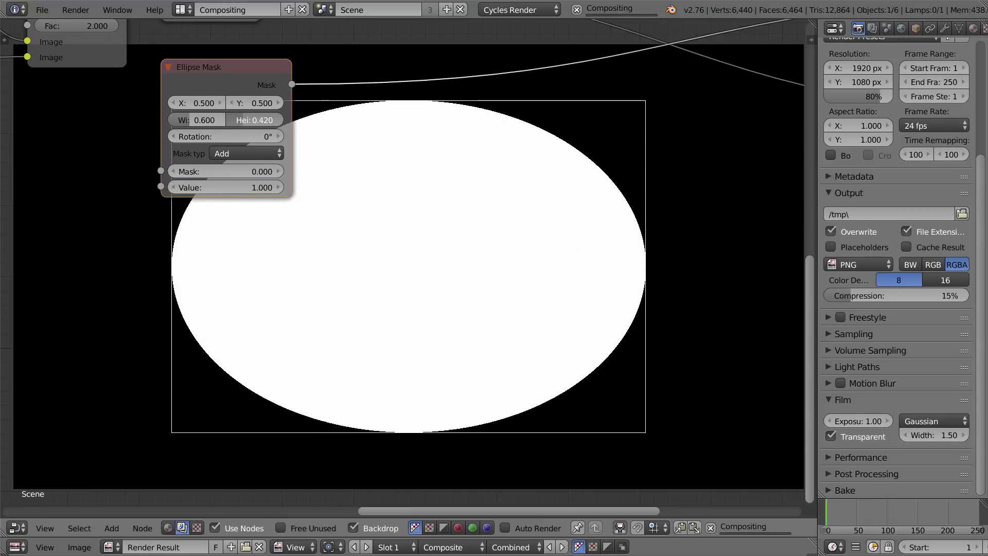
Widen the Ellipse Mask to 0.800 and position it at X 0.470 and Y 0.550
drag(204, 121, 260, 103)
scroll(613, 332, down, 2)
middle_drag(613, 332, 565, 330)
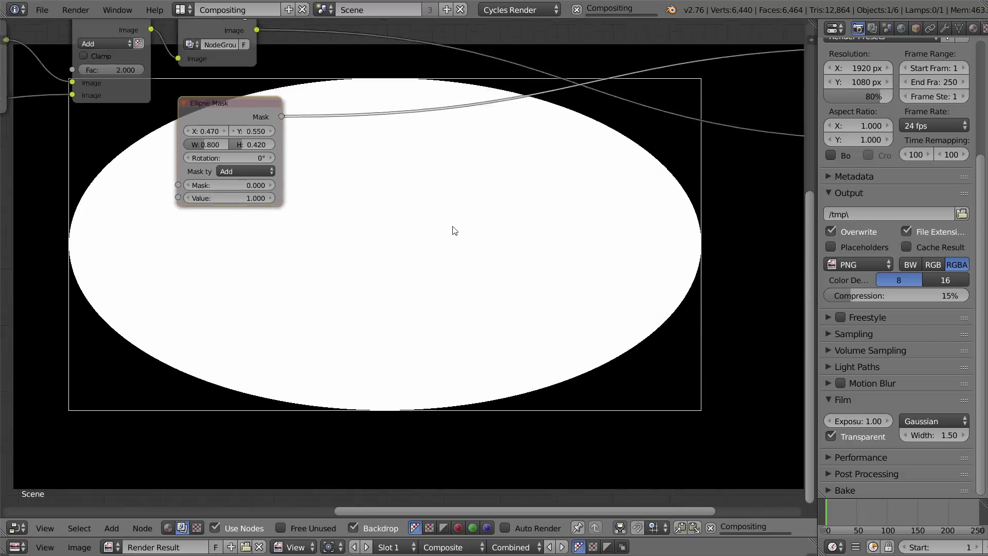
Add a Mix node on the link between NodeGroup.003 and the Composite output
middle_drag(455, 230, 400, 249)
key(shift+a)
scroll(463, 190, down, 1)
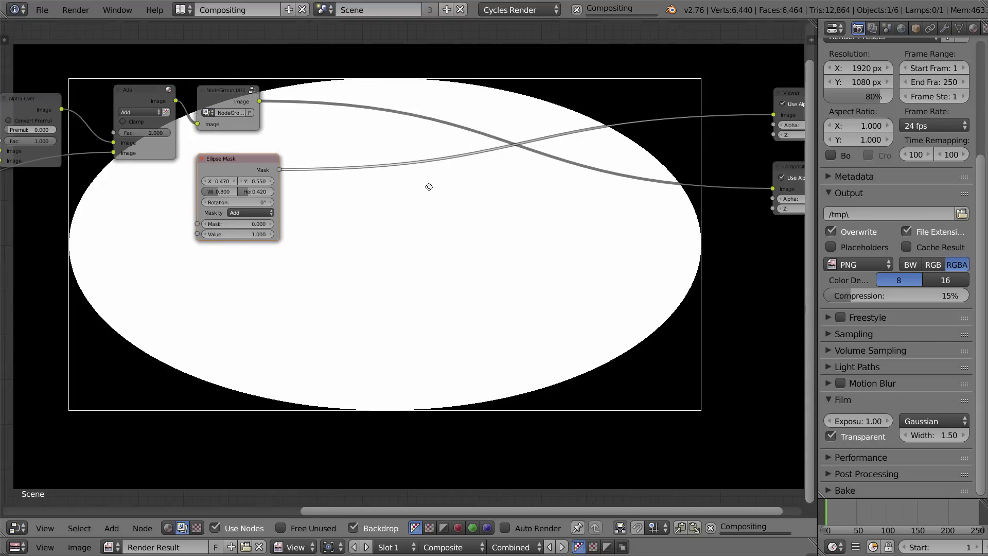
middle_drag(428, 185, 421, 199)
key(shift+a)
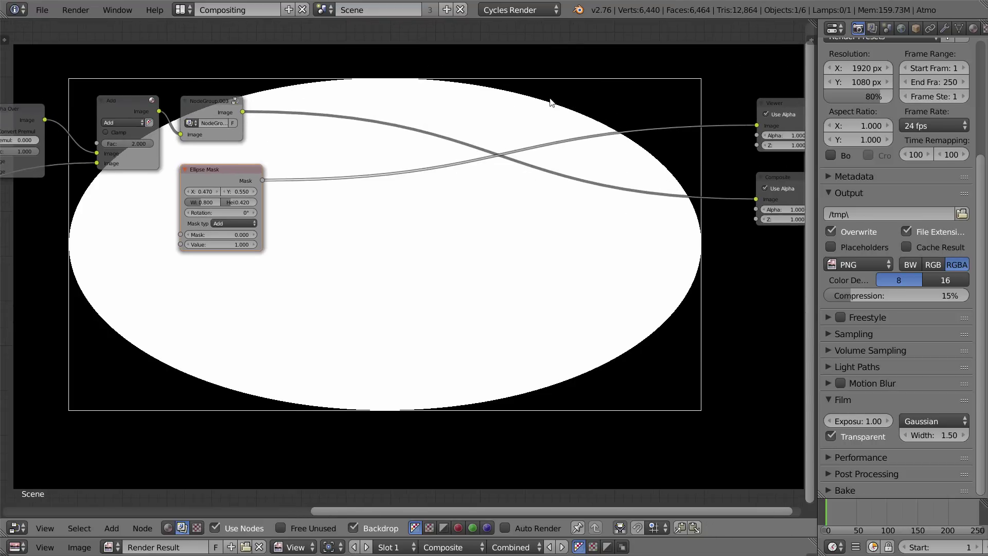
scroll(369, 198, up, 1)
scroll(368, 198, up, 1)
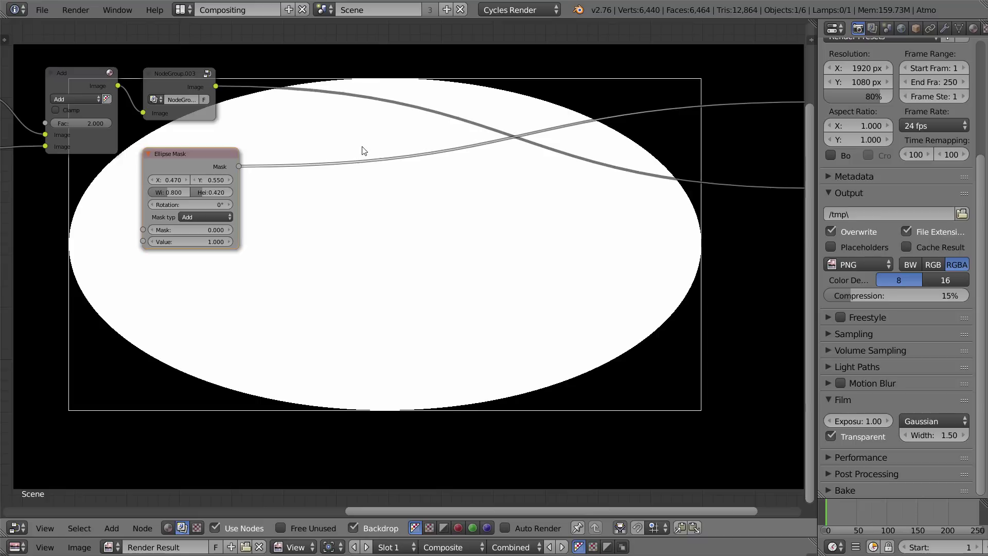
key(shift+a)
mouse_move(357, 89)
click(411, 89)
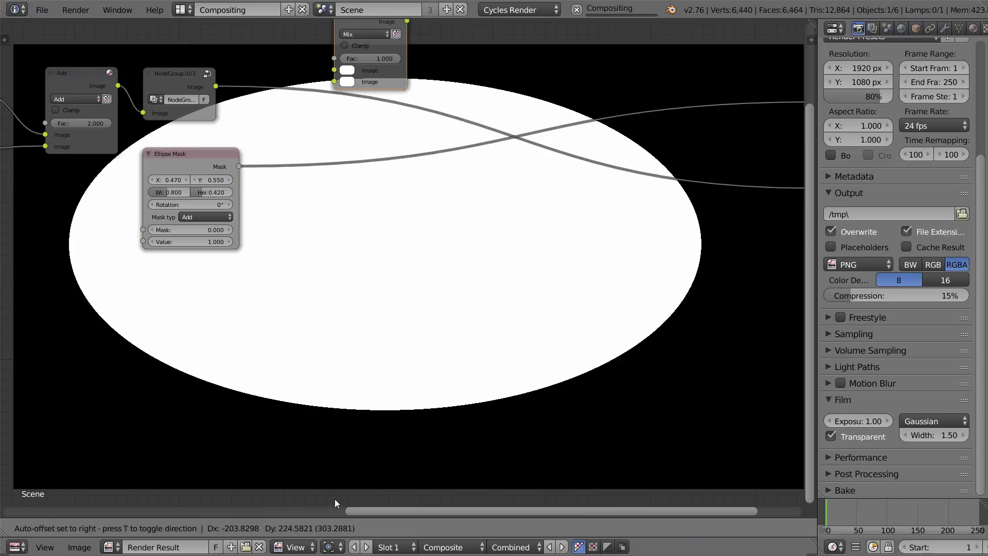
click(443, 136)
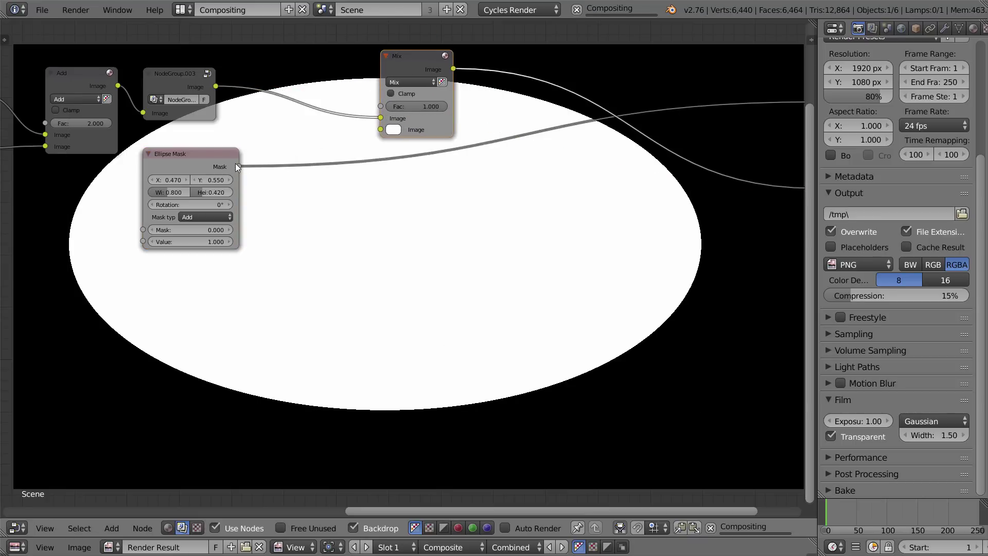
Connect the Ellipse Mask to the Mix node's second Image input, set the blend mode to Multiply and preview the result in the Viewer
drag(238, 166, 380, 128)
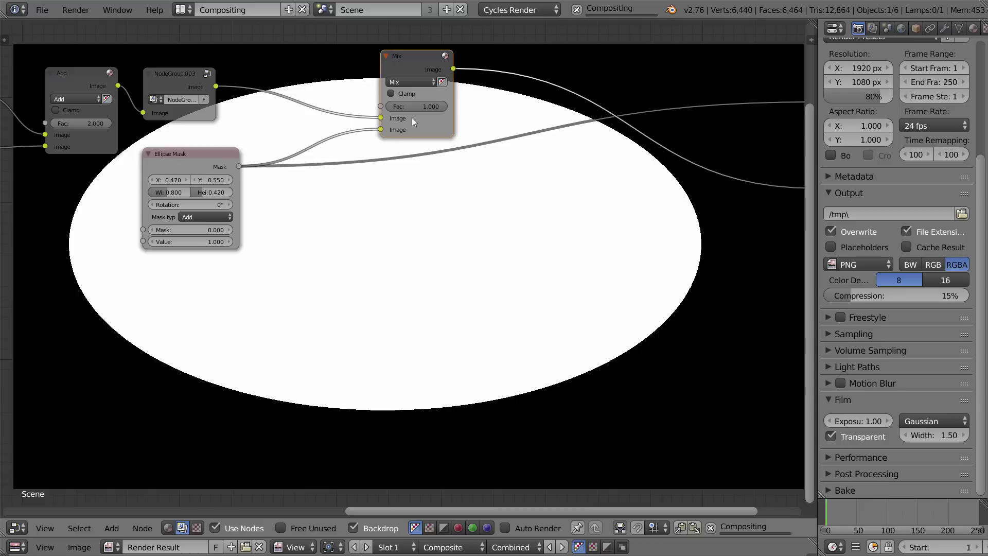
click(409, 82)
click(407, 118)
ctrl+shift+click(422, 60)
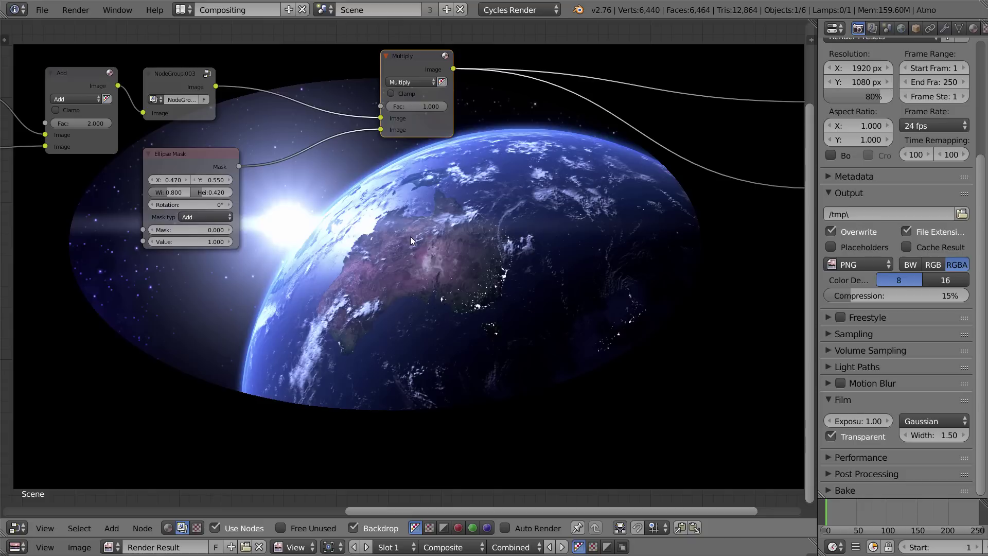
Add a Blur node on the link between the Ellipse Mask and the Multiply node
middle_drag(410, 236, 352, 192)
middle_drag(531, 245, 489, 217)
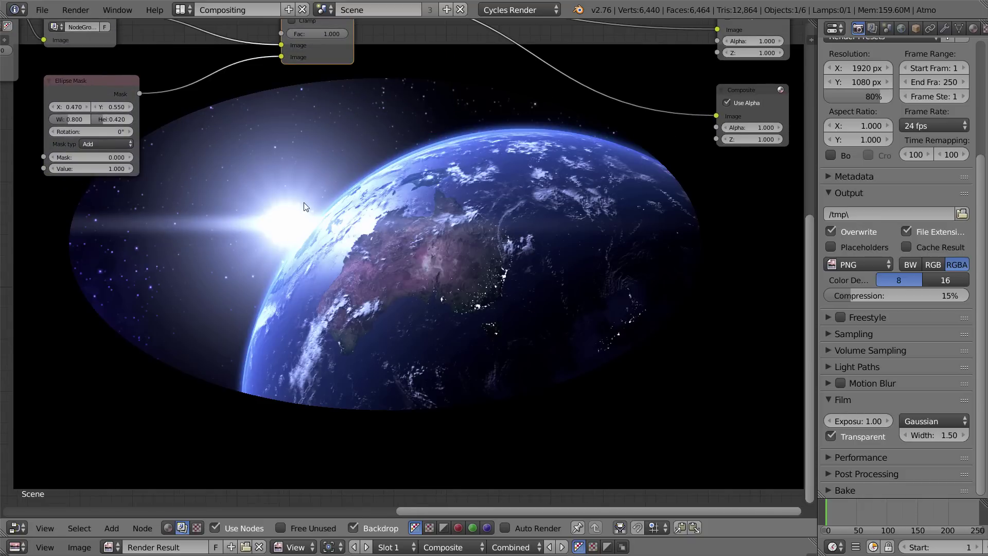
scroll(473, 282, up, 2)
scroll(325, 182, down, 2)
key(shift+a)
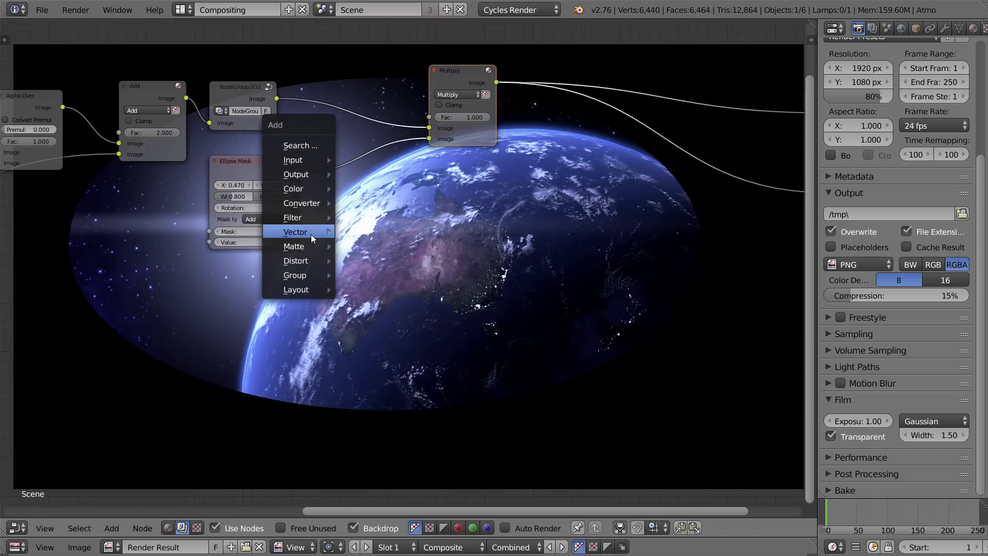
mouse_move(306, 217)
click(364, 218)
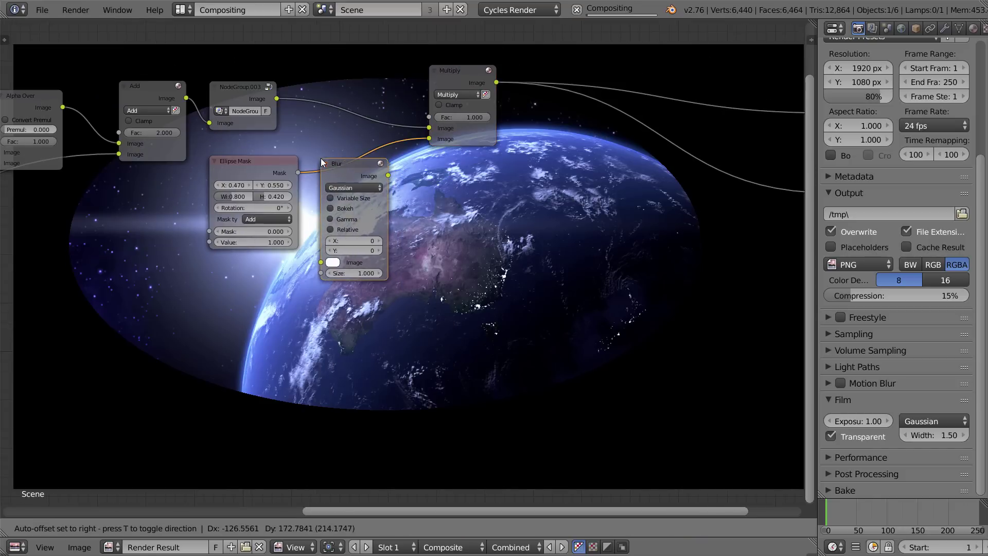
click(320, 159)
Set the Blur node to Fast Gaussian with relative size, Y aspect correction, and X and Y at 20%
scroll(332, 190, up, 2)
click(357, 161)
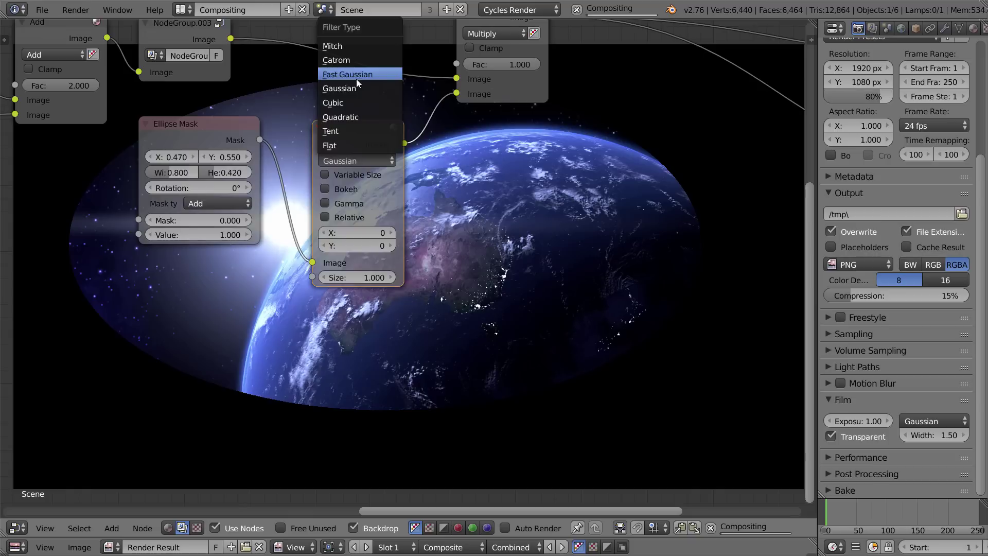
click(356, 75)
click(354, 175)
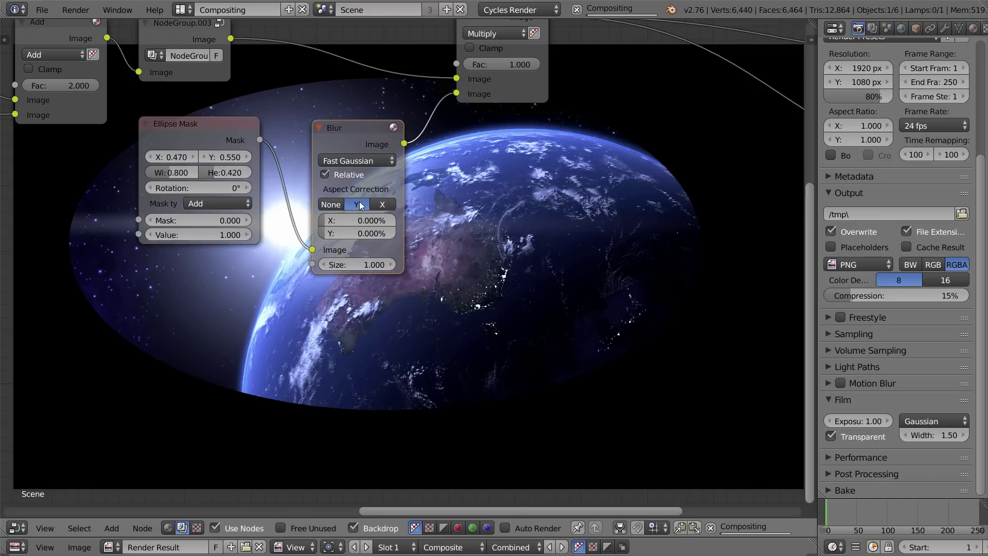
click(359, 218)
text(20)
key(Return)
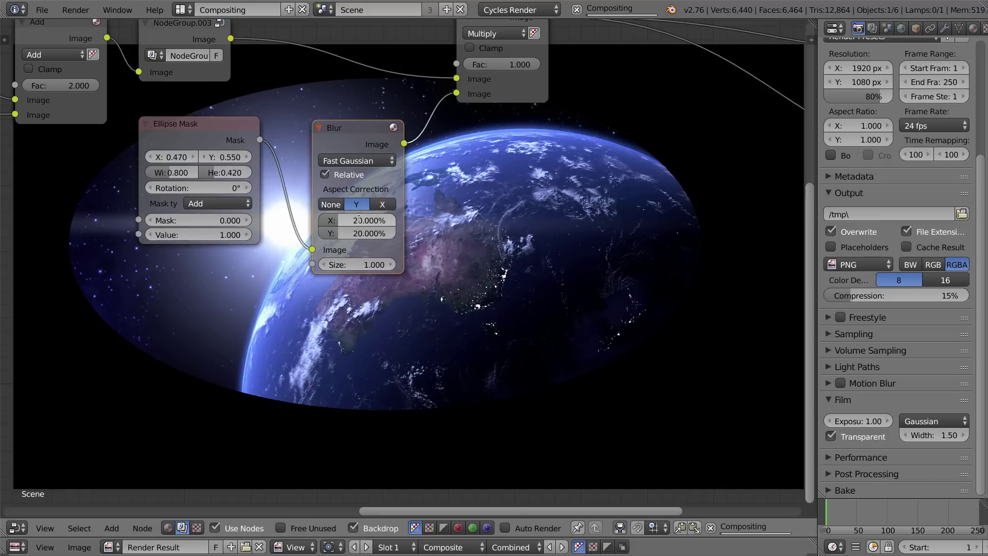
scroll(425, 218, down, 3)
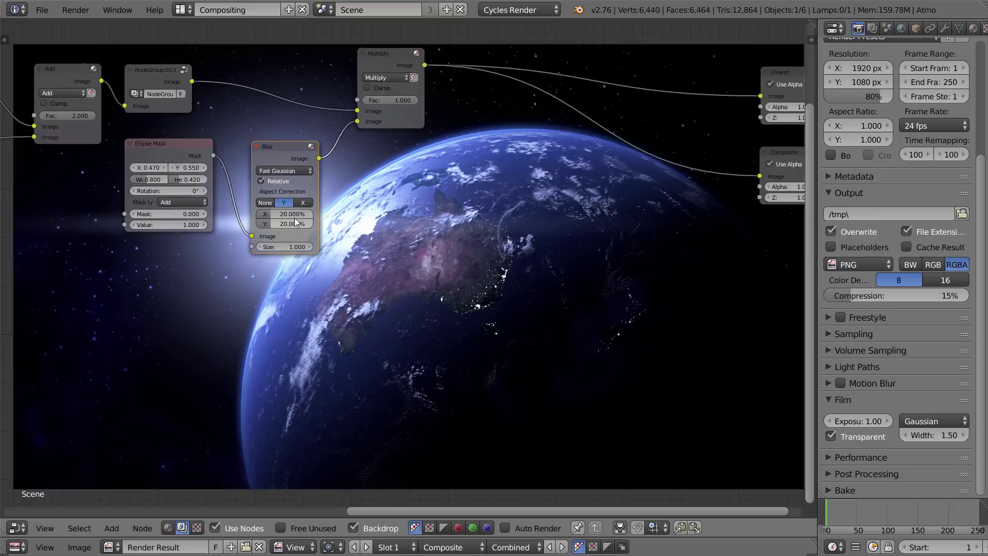
Preview the Blur node in the Viewer and set its X and Y blur to 10%
middle_drag(296, 222, 224, 191)
ctrl+shift+click(212, 115)
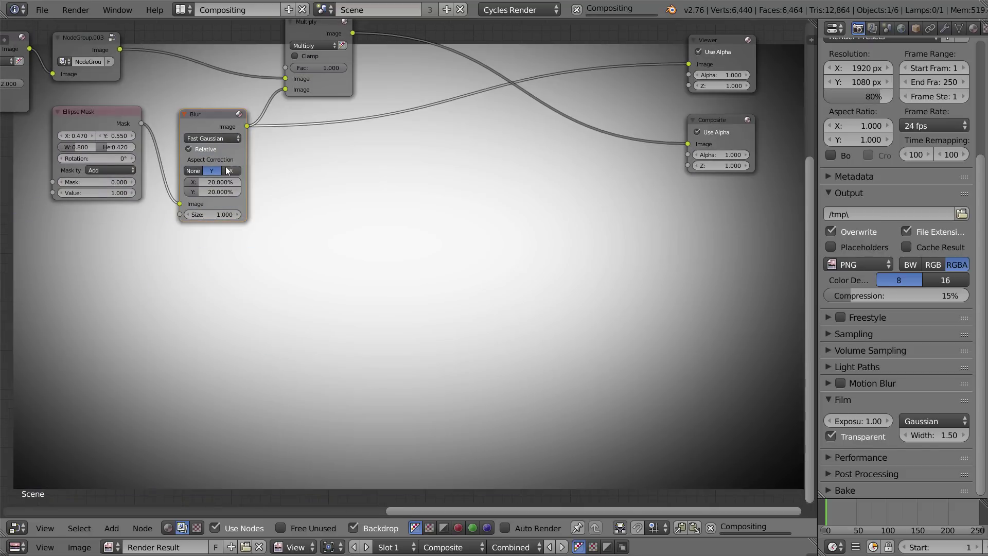
click(198, 181)
text(10)
key(Tab)
text(10)
key(Return)
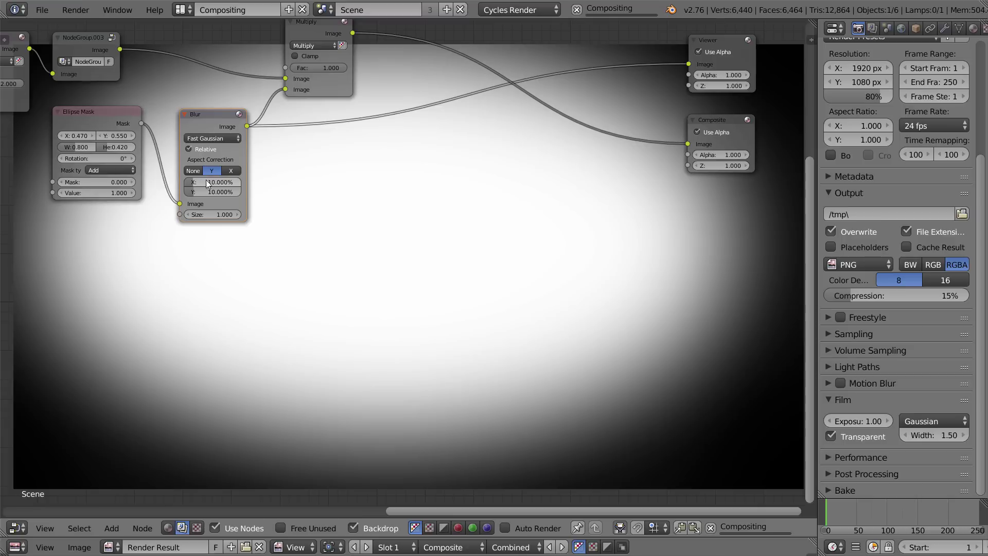
Preview the Multiply node's output in the Viewer
middle_drag(296, 202, 256, 243)
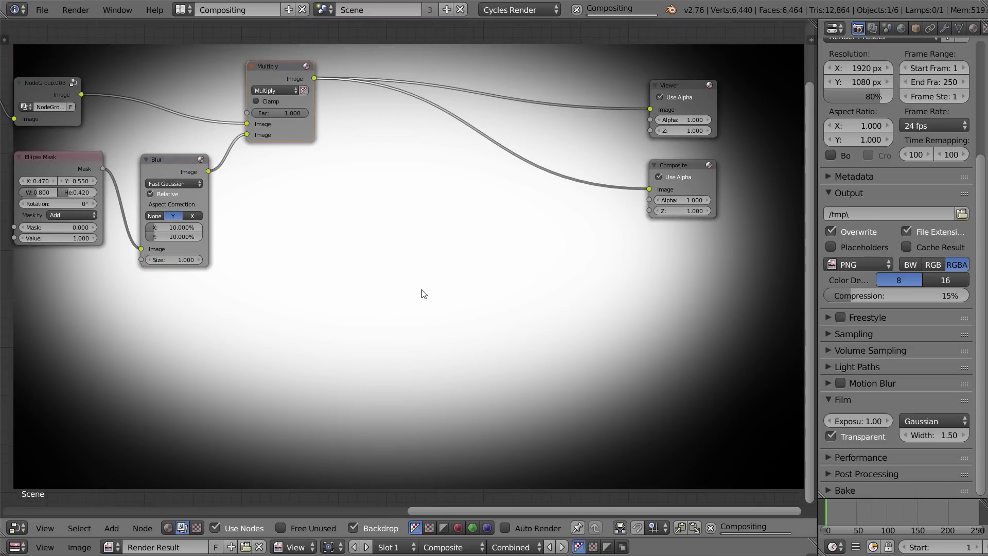
middle_drag(422, 291, 330, 210)
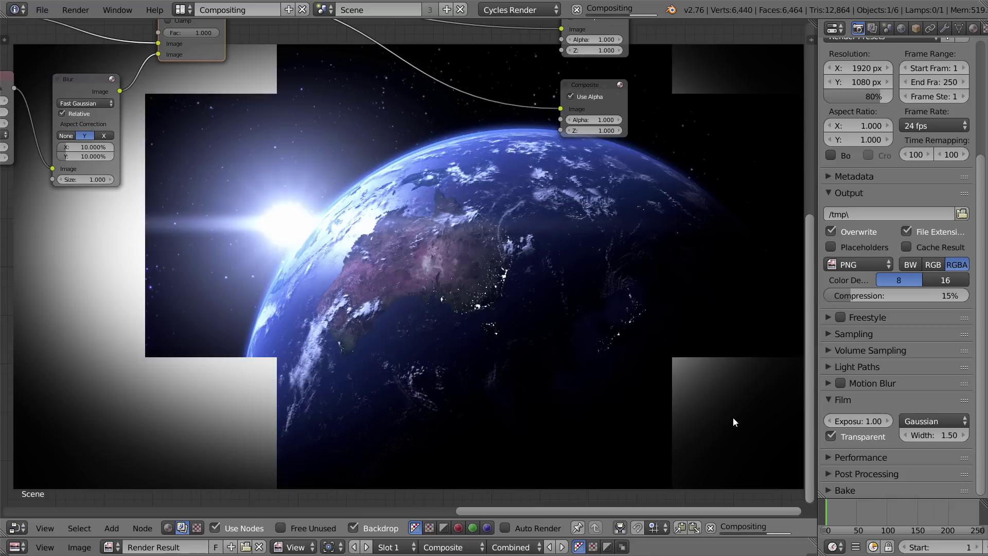
middle_drag(558, 325, 605, 362)
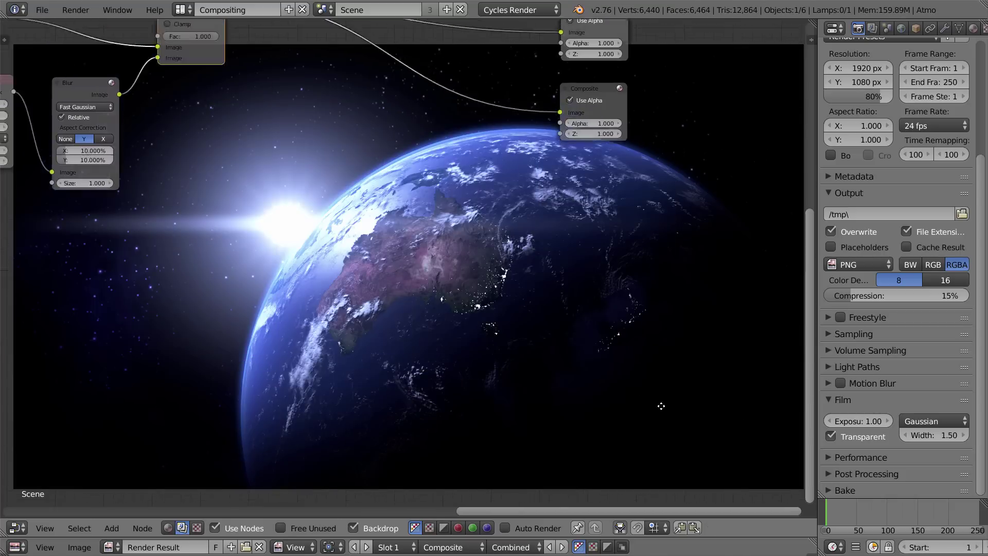
Lower the Multiply node's factor to 0.600 and check the vignette on the image
scroll(661, 406, up, 3)
middle_drag(233, 61, 285, 159)
click(259, 113)
text(.8)
key(Return)
ctrl+scroll(259, 114, down, 2)
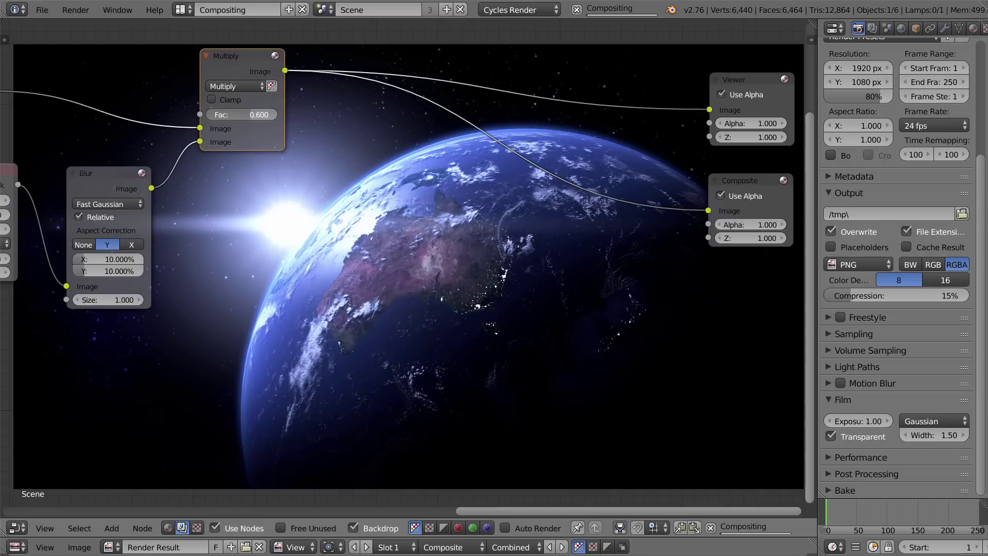
middle_drag(475, 456, 346, 341)
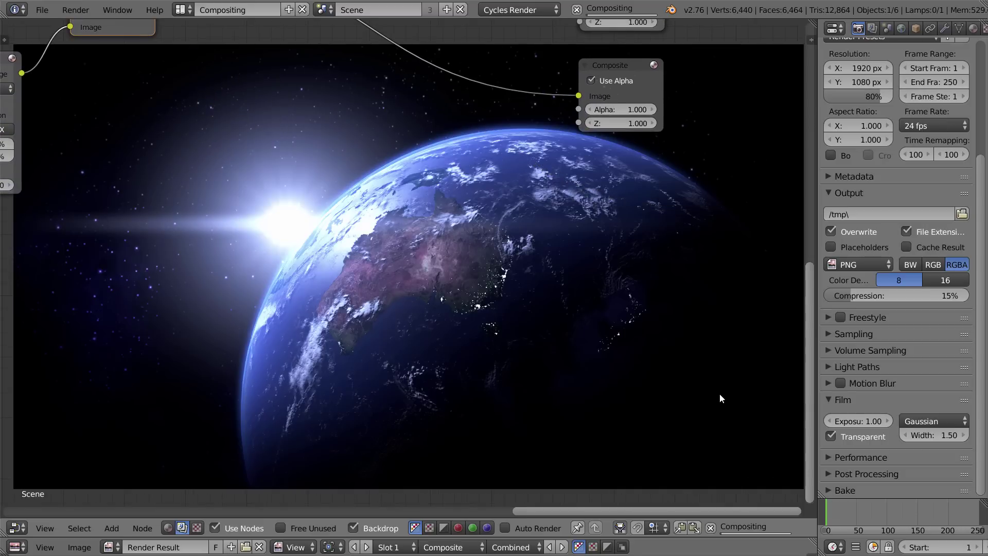
middle_drag(374, 221, 428, 318)
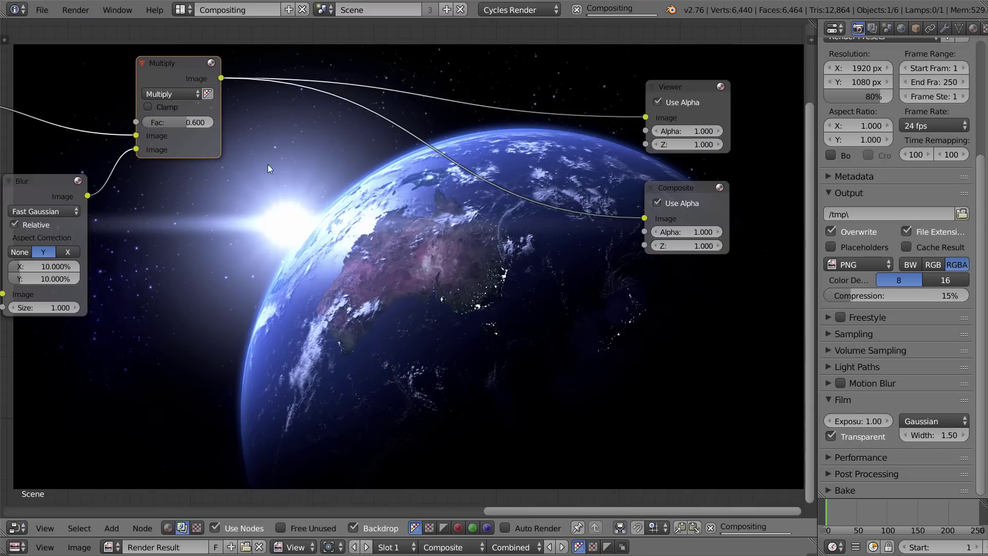
middle_drag(554, 364, 477, 266)
middle_drag(342, 224, 373, 216)
middle_drag(299, 220, 342, 244)
middle_drag(287, 198, 389, 339)
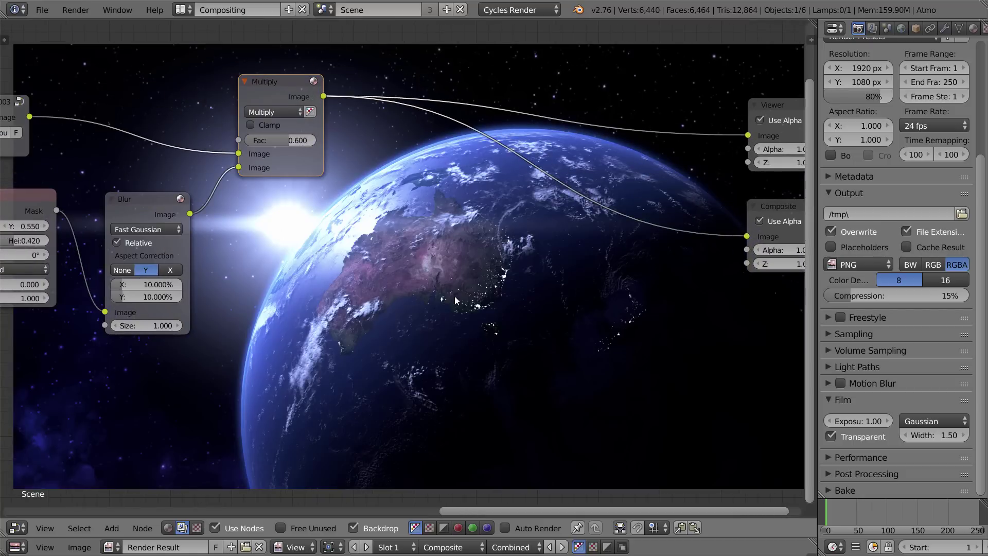
Group the Ellipse Mask, Blur and Multiply nodes into one node group and return to the main node tree
scroll(455, 295, down, 2)
middle_drag(504, 326, 413, 290)
middle_drag(258, 230, 464, 232)
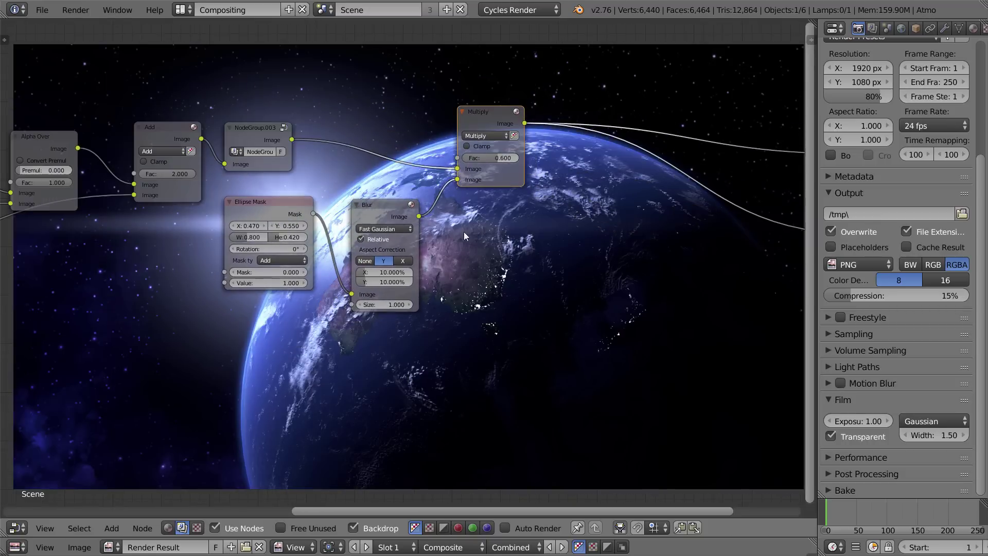
click(281, 218)
click(374, 210)
shift+click(295, 202)
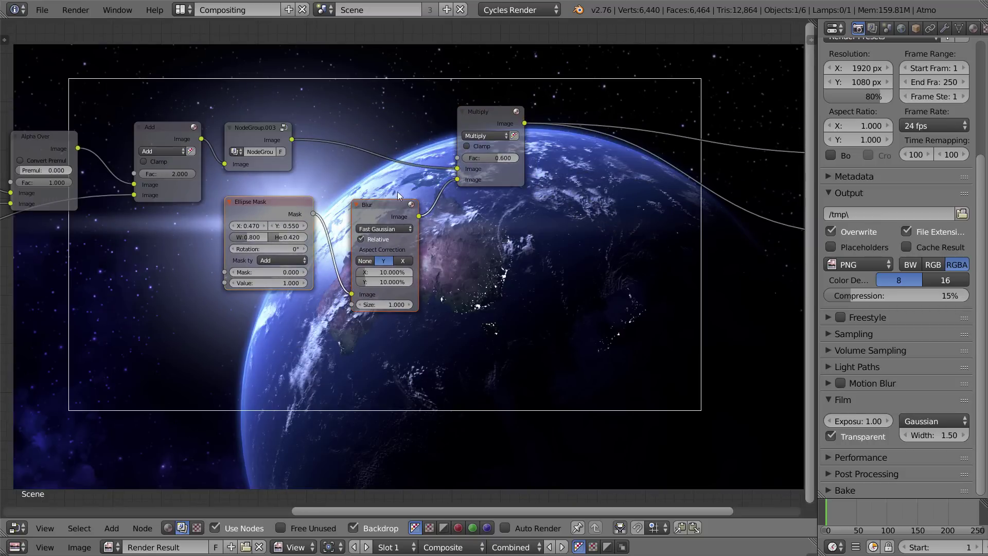
shift+click(486, 170)
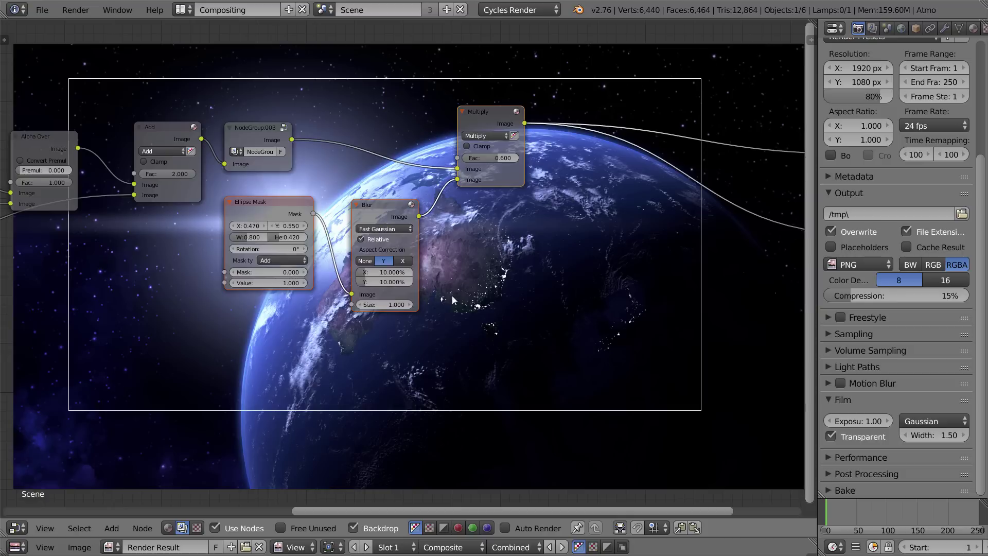
key(ctrl+g)
key(Tab)
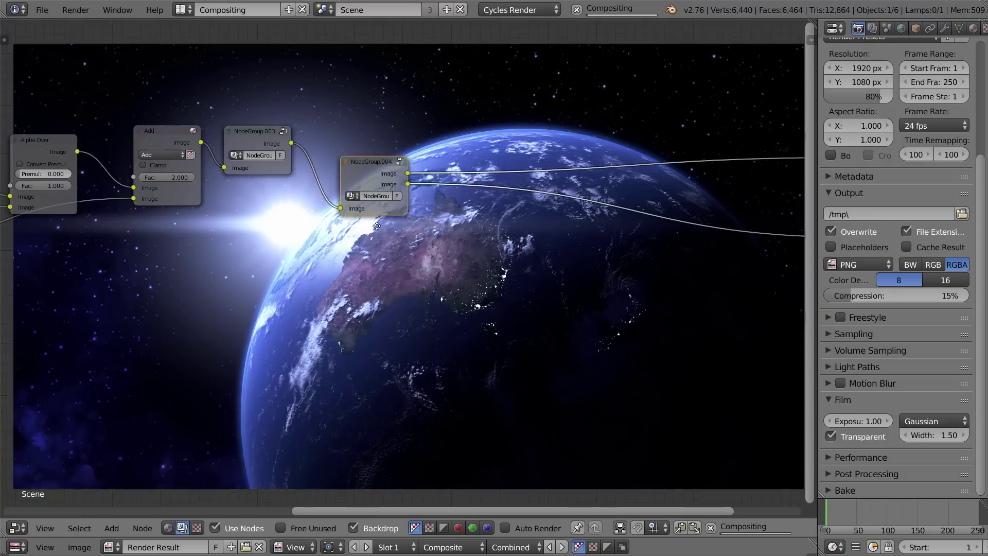
Set both the name and the label of the new group node to Vignette
key(n)
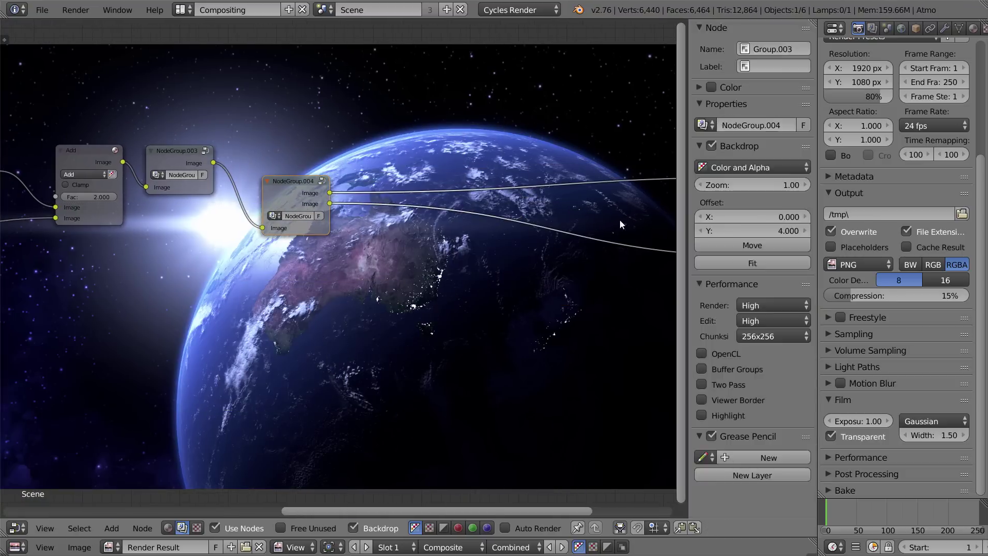
click(762, 49)
key(BackSpace)
text(Vigneette)
key(Tab)
text(Vignette)
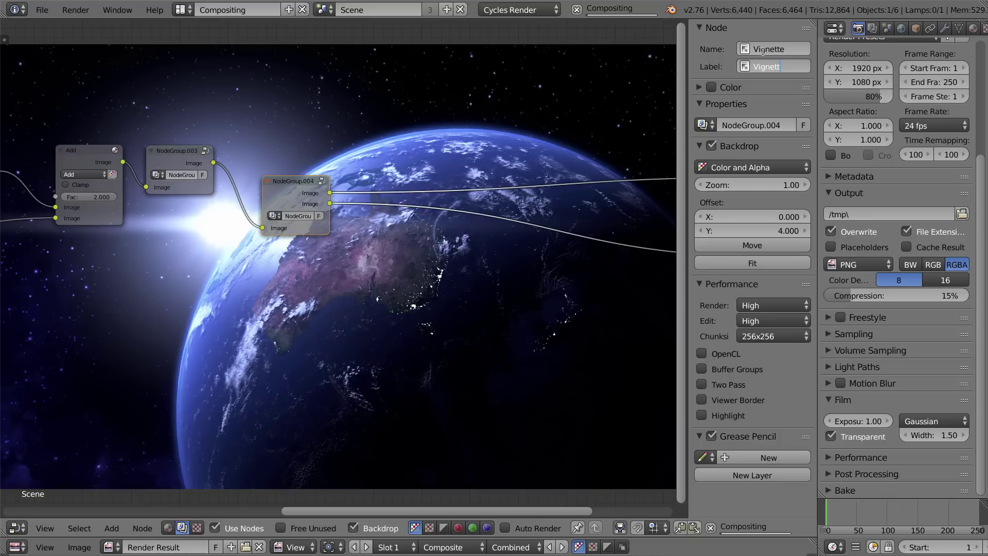
key(Return)
key(n)
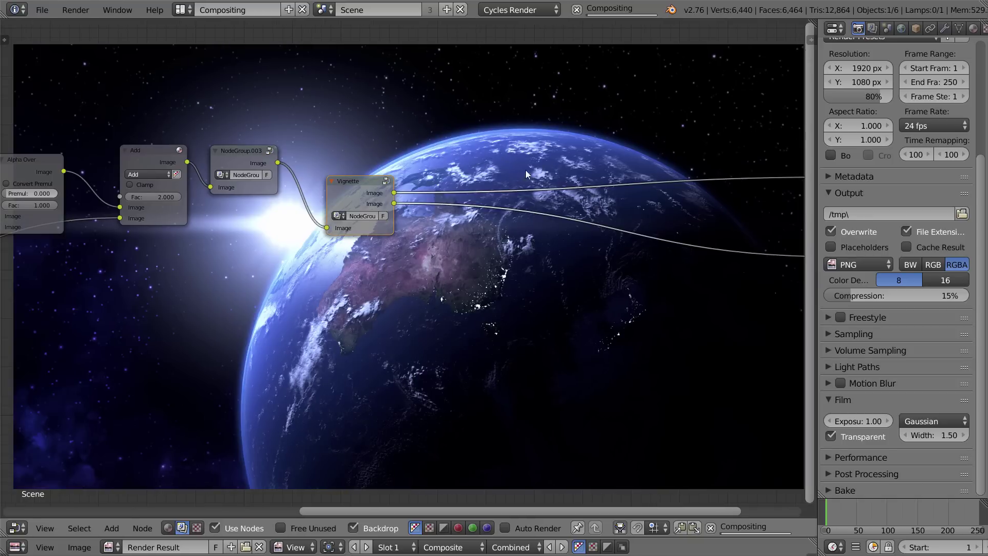
Move the Vignette node up beside NodeGroup.003
scroll(412, 170, up, 2)
drag(333, 169, 308, 134)
scroll(318, 147, up, 2)
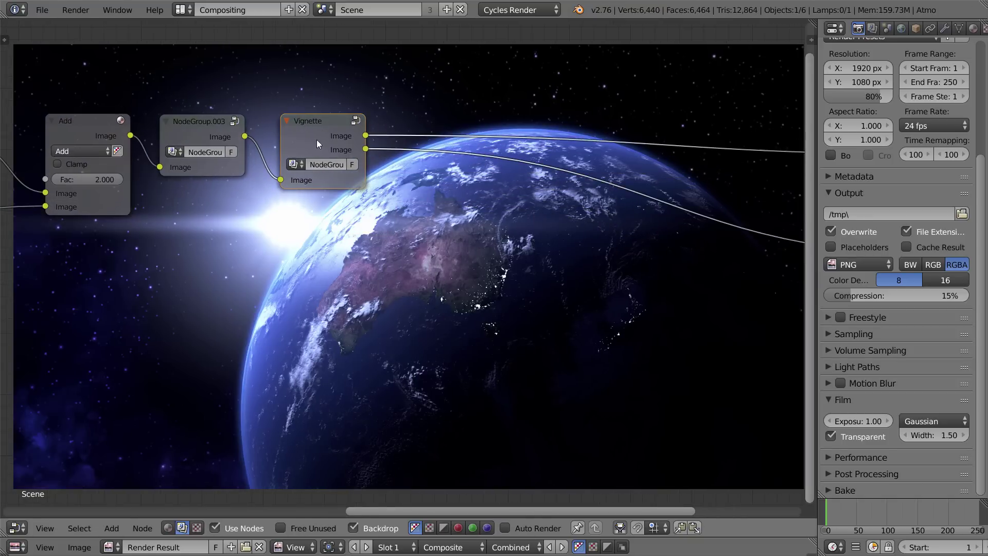
middle_drag(318, 144, 357, 178)
click(362, 175)
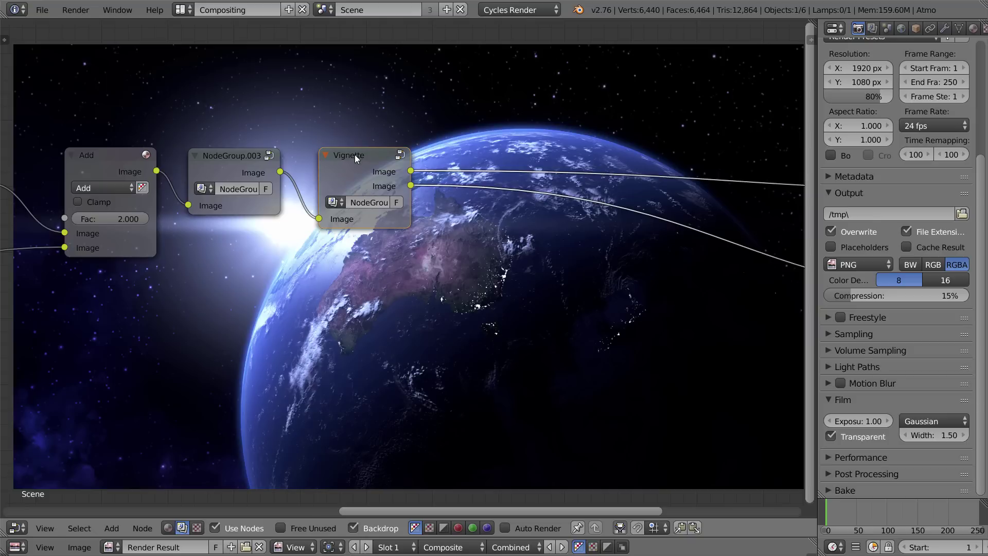
Connect the Vignette node's first Image output to the Composite node's Image input
middle_drag(354, 154, 287, 124)
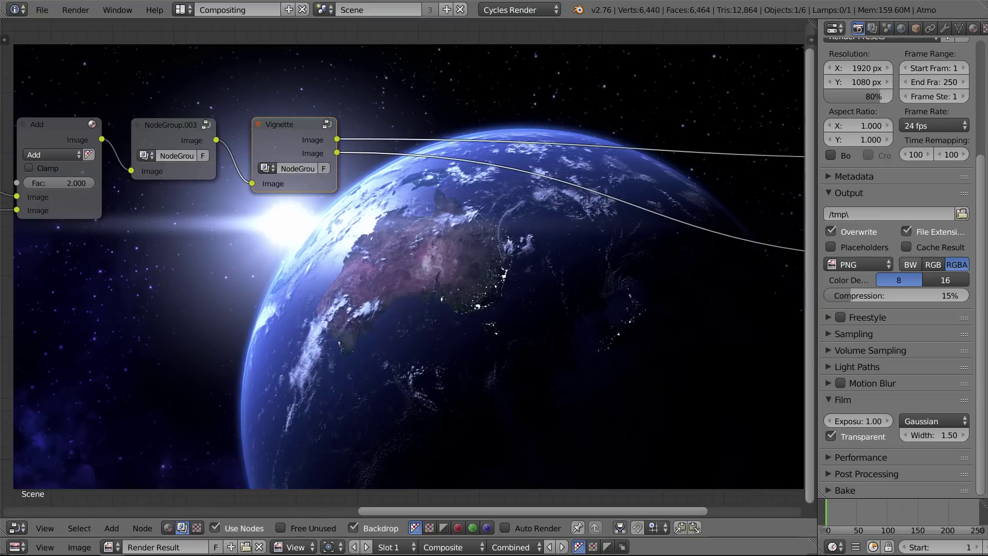
middle_drag(458, 199, 340, 147)
scroll(628, 189, down, 2)
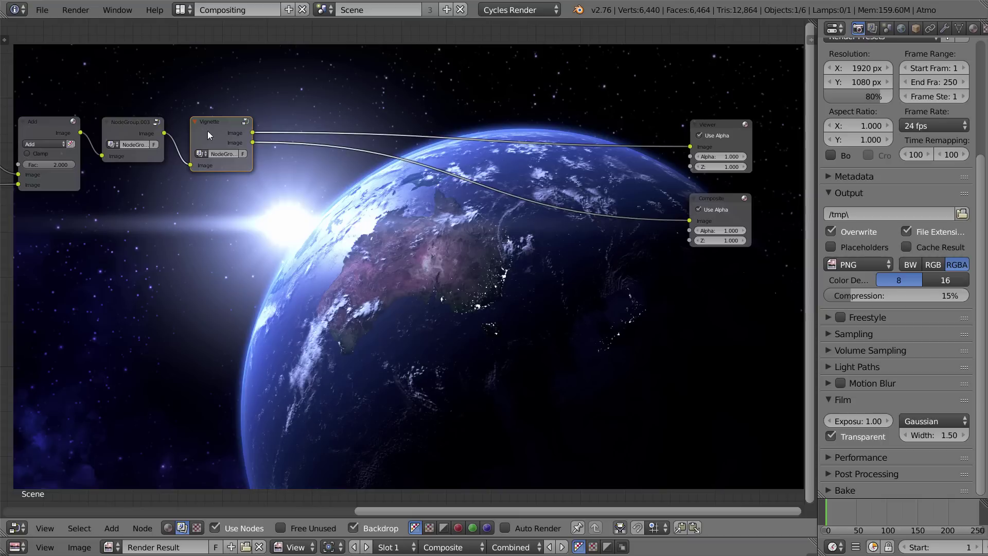
drag(252, 133, 710, 223)
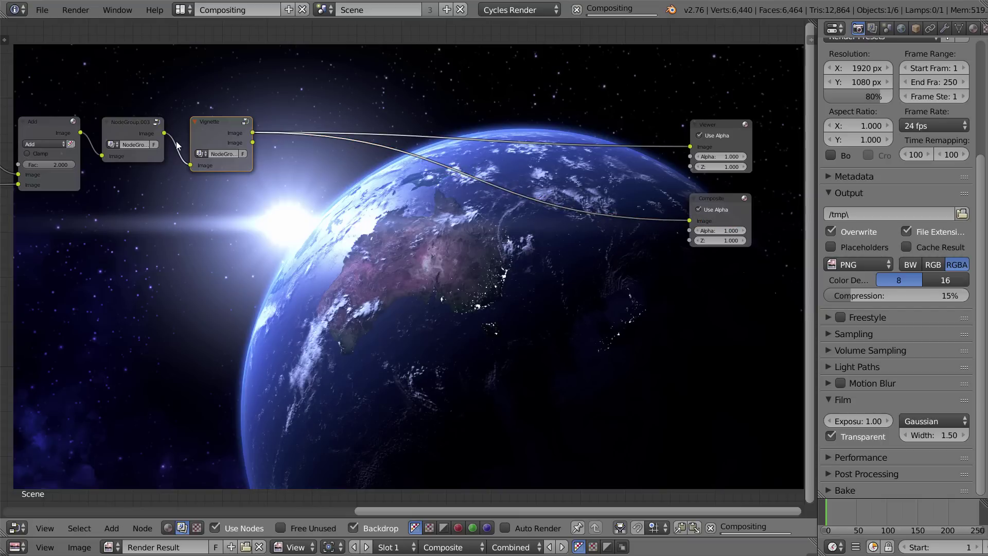
Remove the redundant second Image output from the Vignette group's interface and leave the group
key(n)
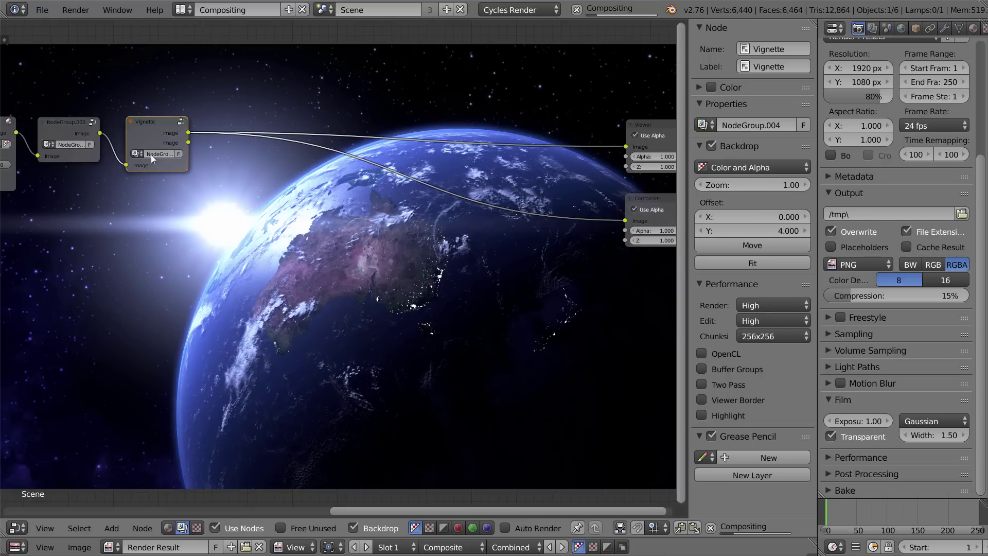
key(Tab)
click(579, 267)
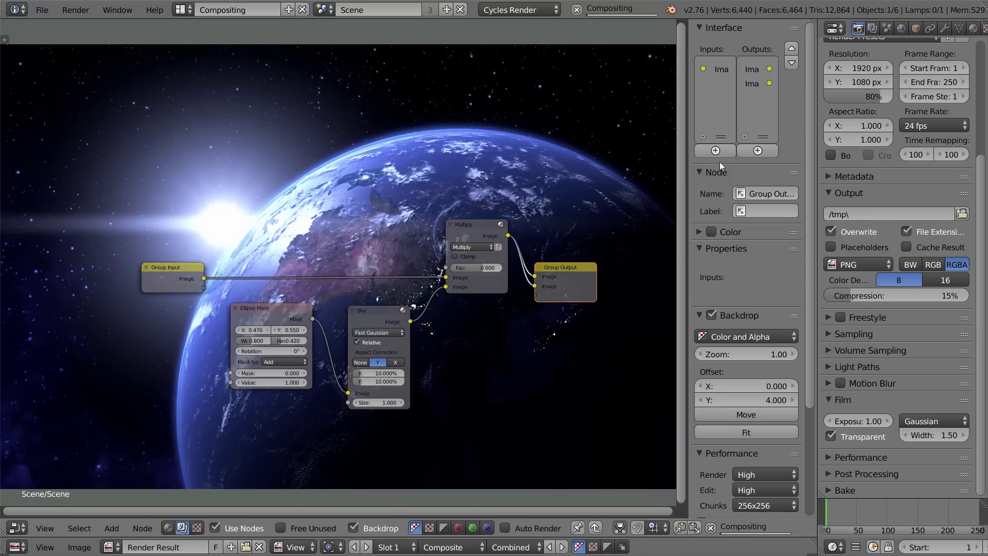
click(754, 83)
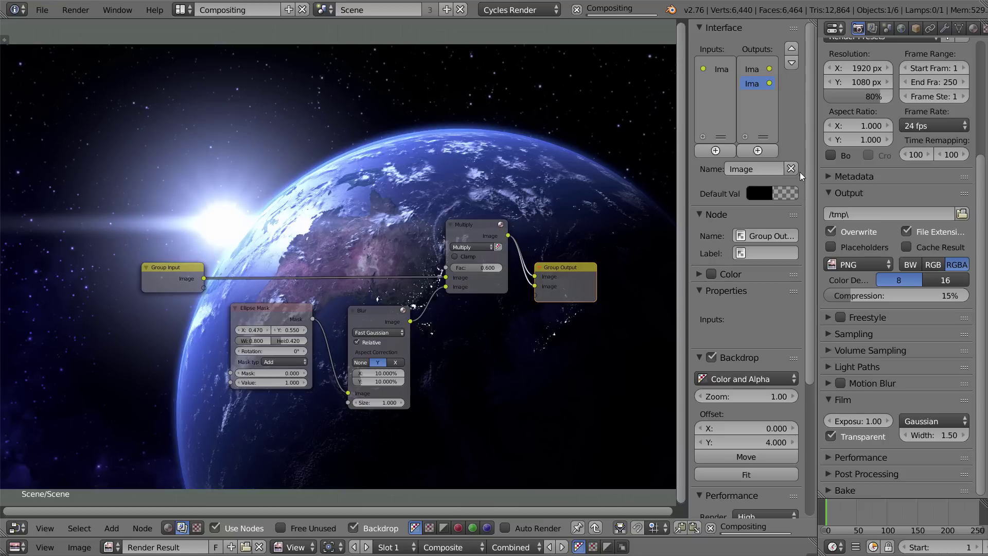
key(n)
key(Tab)
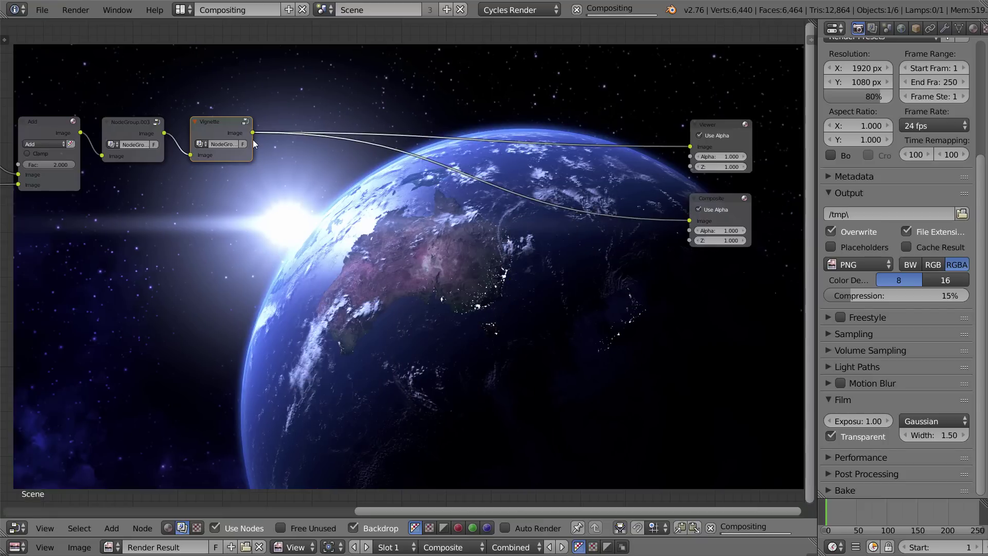
middle_drag(348, 239, 329, 230)
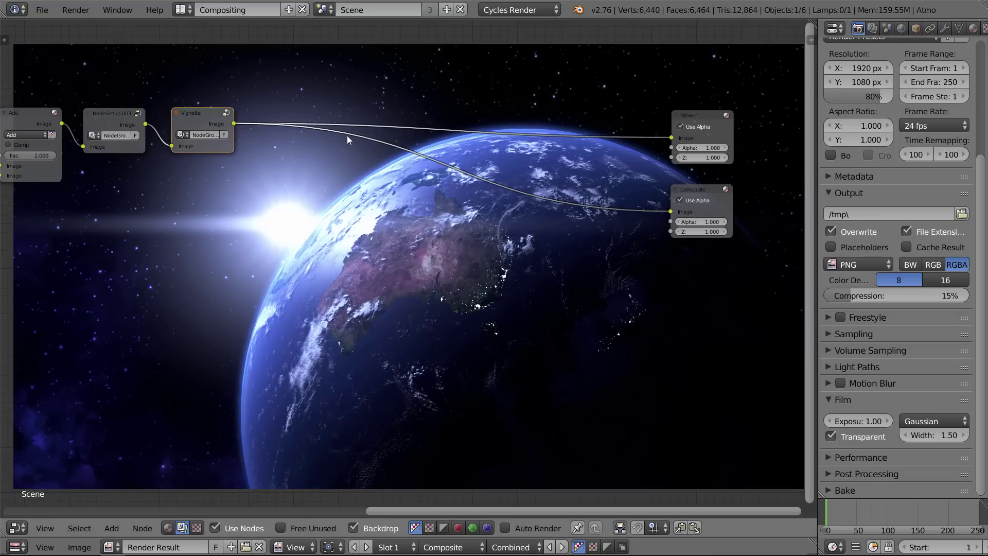
ctrl+middle_drag(339, 143, 414, 124)
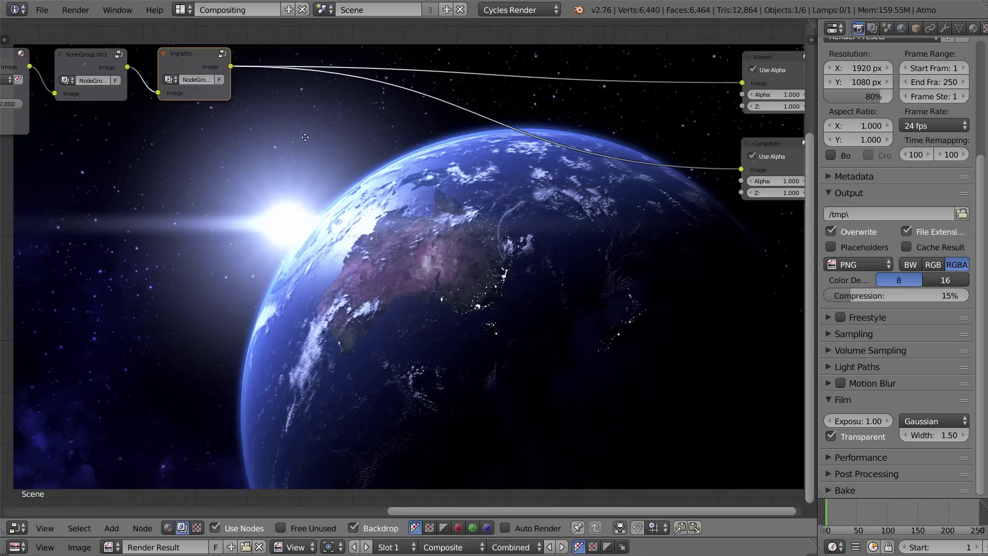
middle_drag(306, 137, 393, 206)
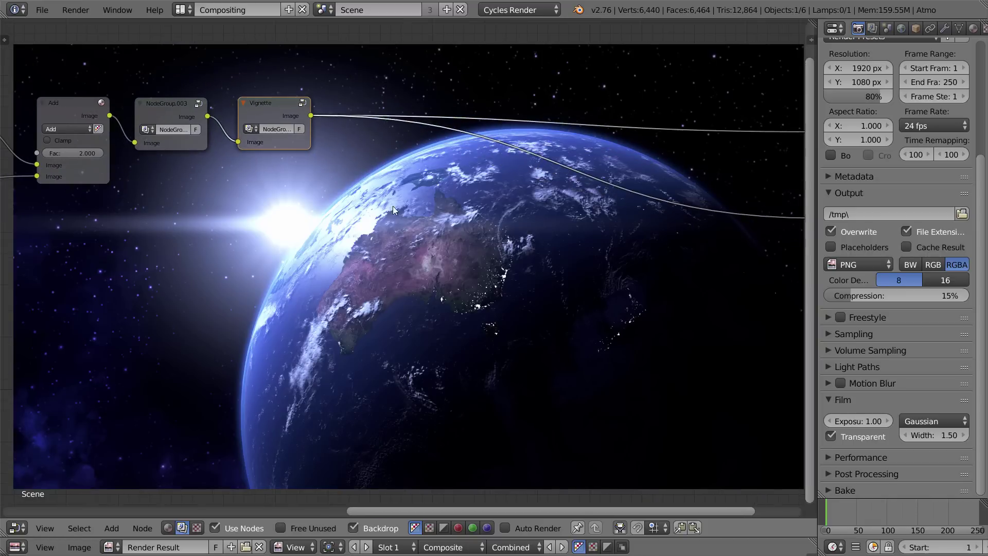
Add a Lens Distortion node after Vignette on the link to the Viewer node
key(shift+a)
mouse_move(383, 208)
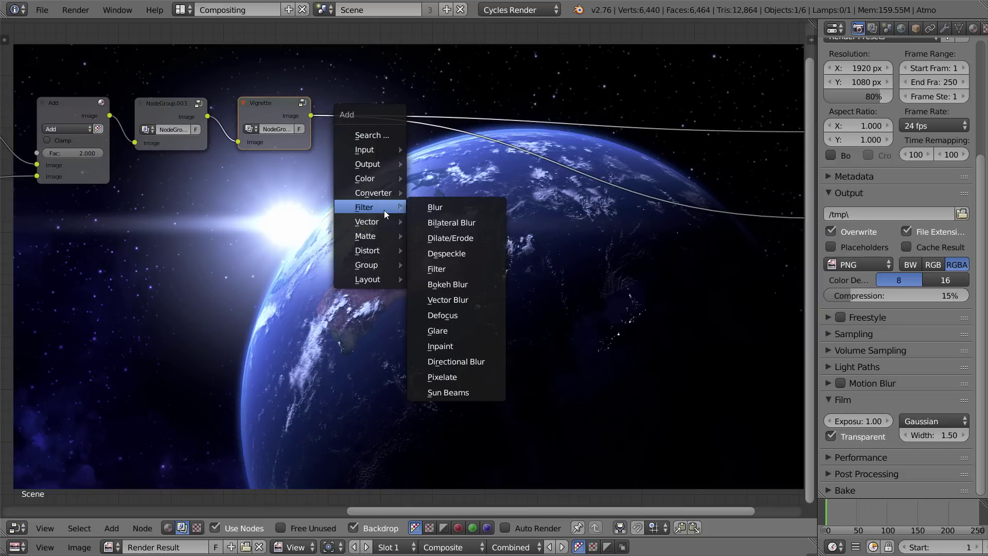
mouse_move(385, 254)
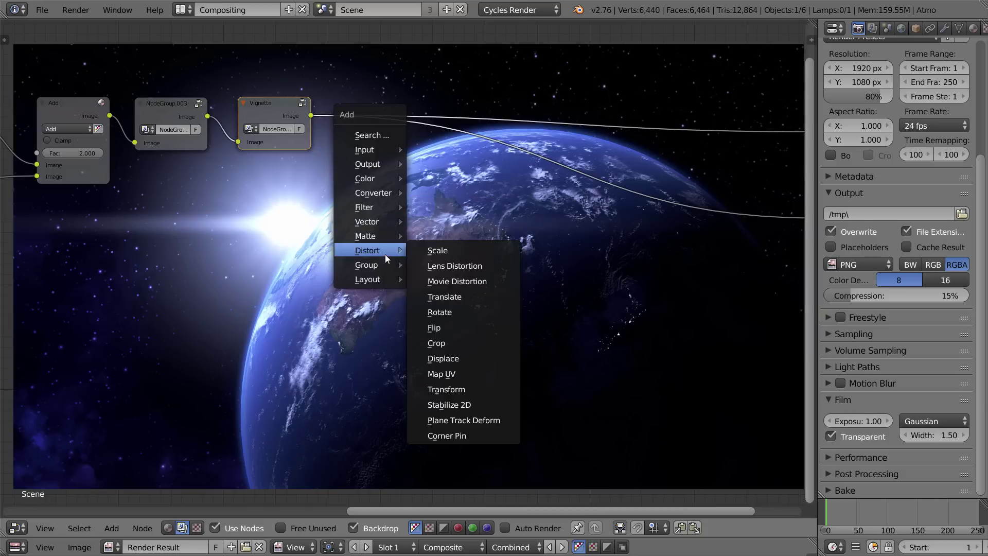
click(456, 266)
click(395, 163)
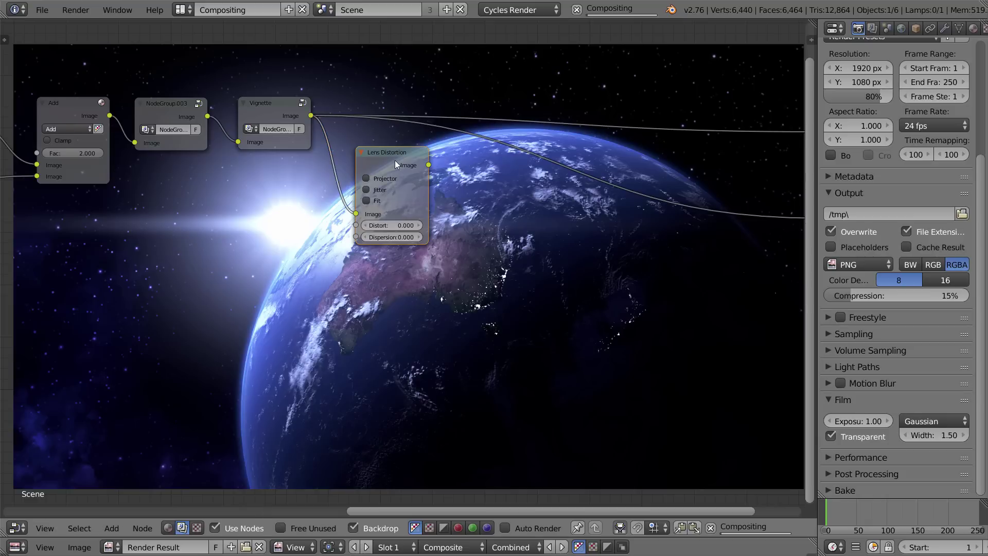
Set the Lens Distortion node's Distort to 0.010 and enable Fit
middle_drag(410, 242, 303, 147)
scroll(303, 151, up, 2)
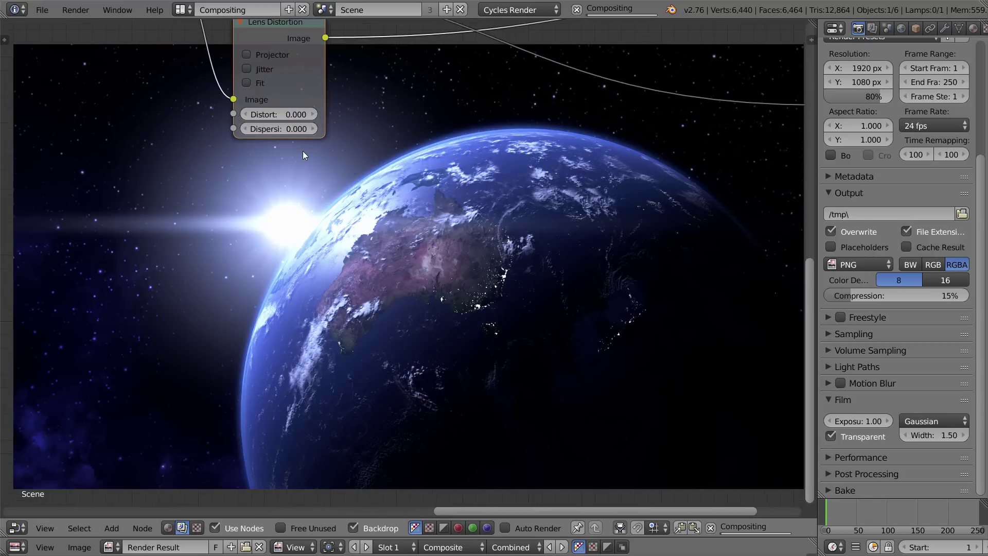
click(316, 113)
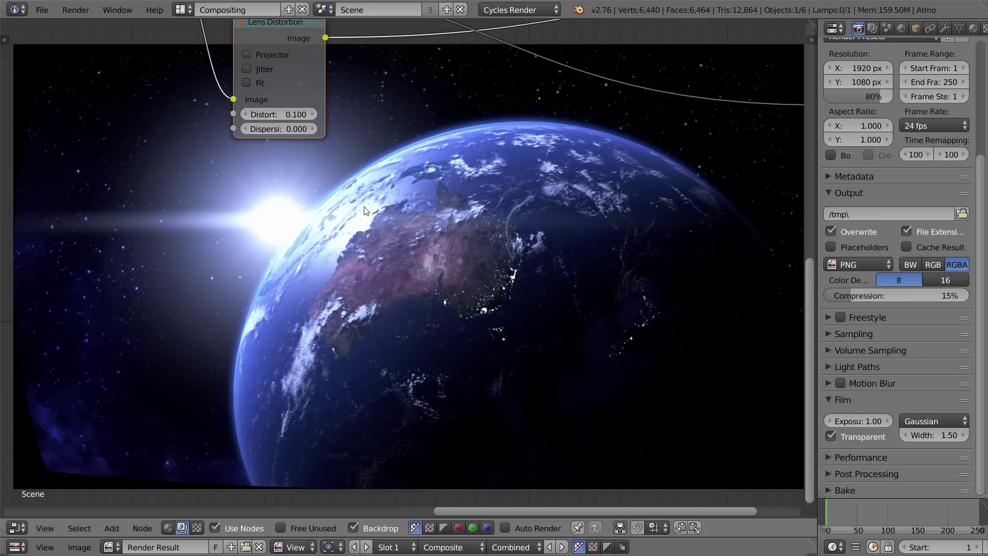
click(285, 109)
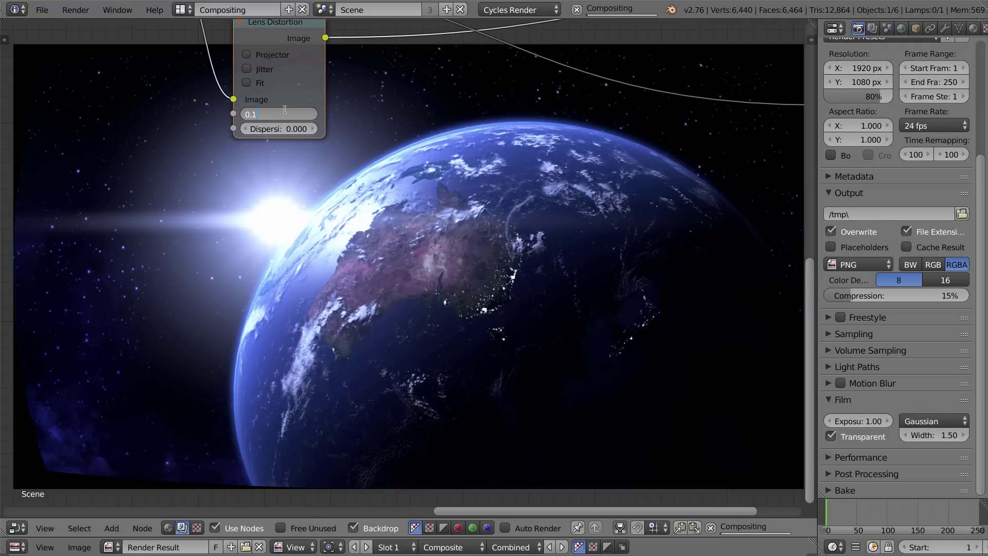
key(Return)
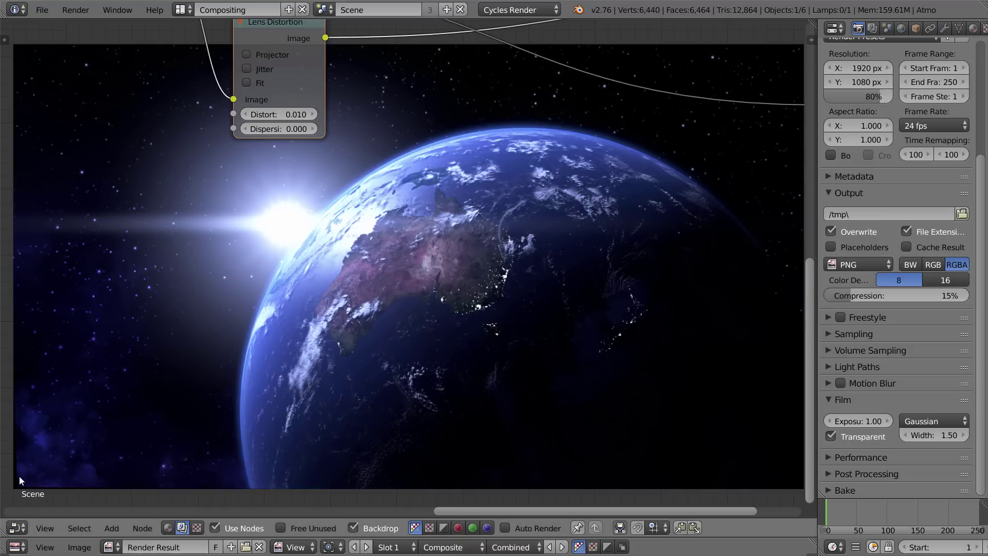
click(251, 81)
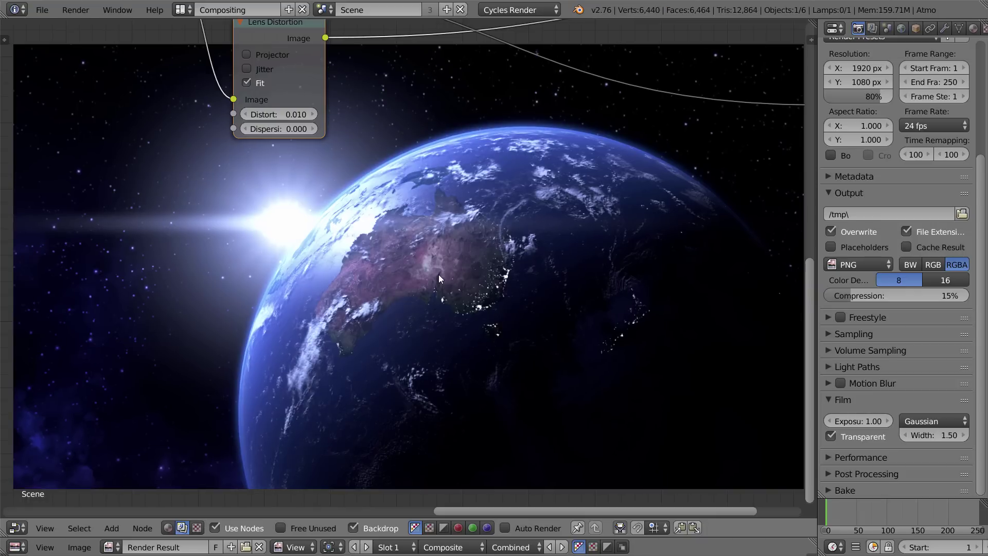
Set the Lens Distortion node's Dispersion to 0.200 and widen the node slightly
click(316, 132)
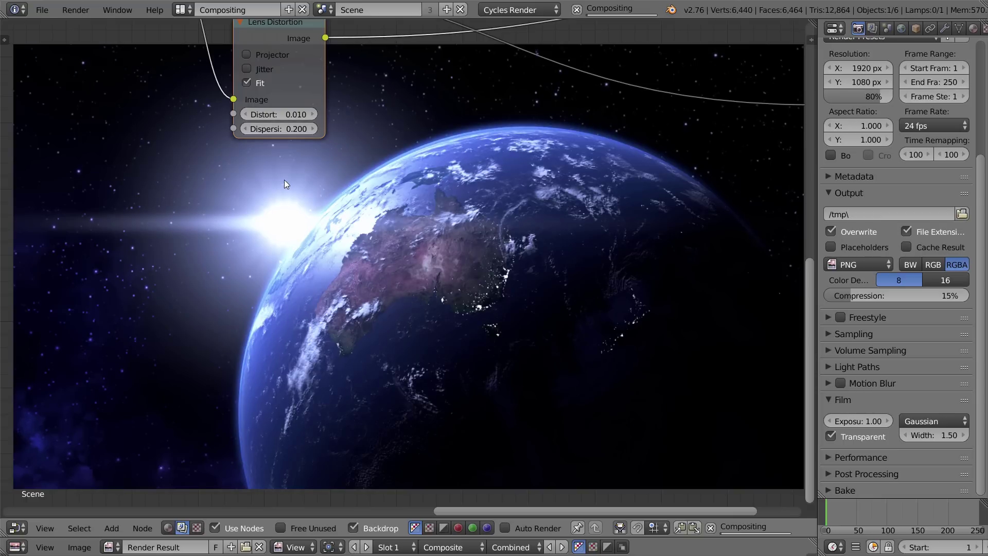
mouse_move(324, 97)
mouse_down()
mouse_move(344, 98)
mouse_move(335, 101)
mouse_up()
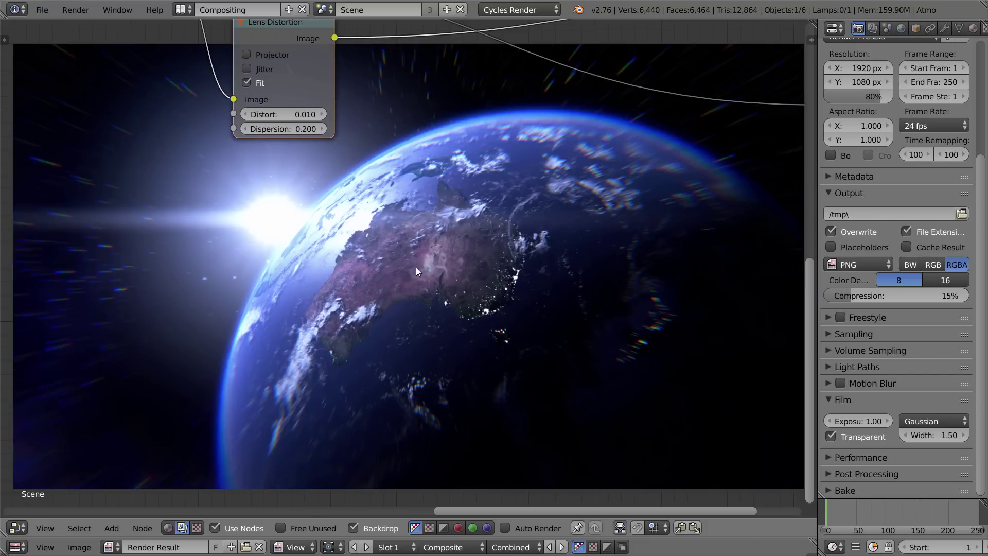
Examine the dispersion effect on the clouds, city lights and Earth's edge in the backdrop image
middle_drag(370, 292, 247, 174)
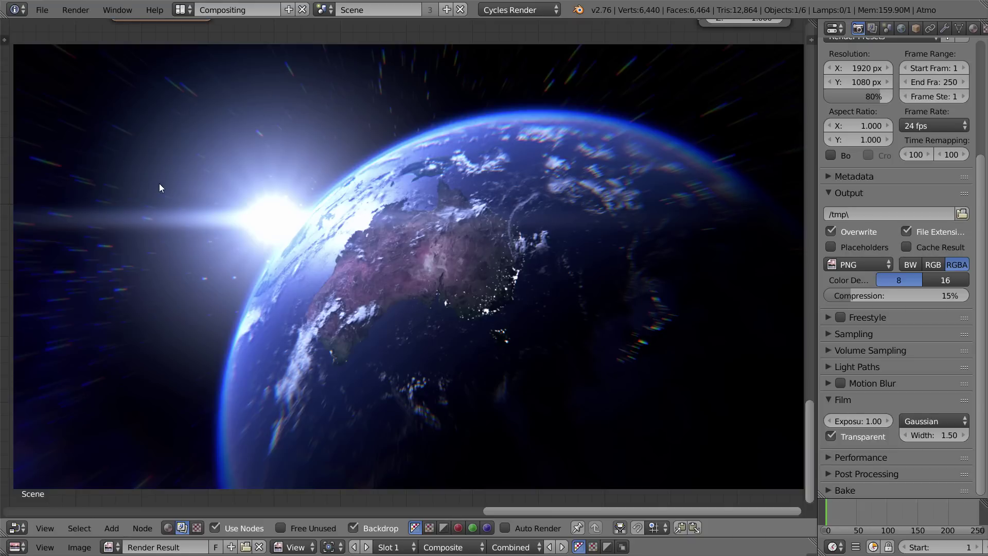
middle_drag(159, 184, 281, 284)
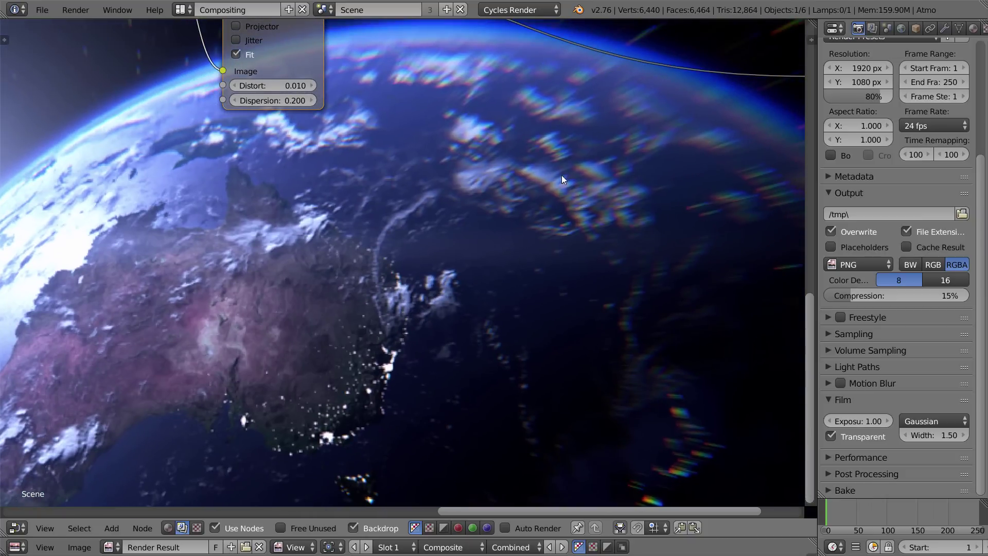
key(v)
key(v)
key(v)
key(v)
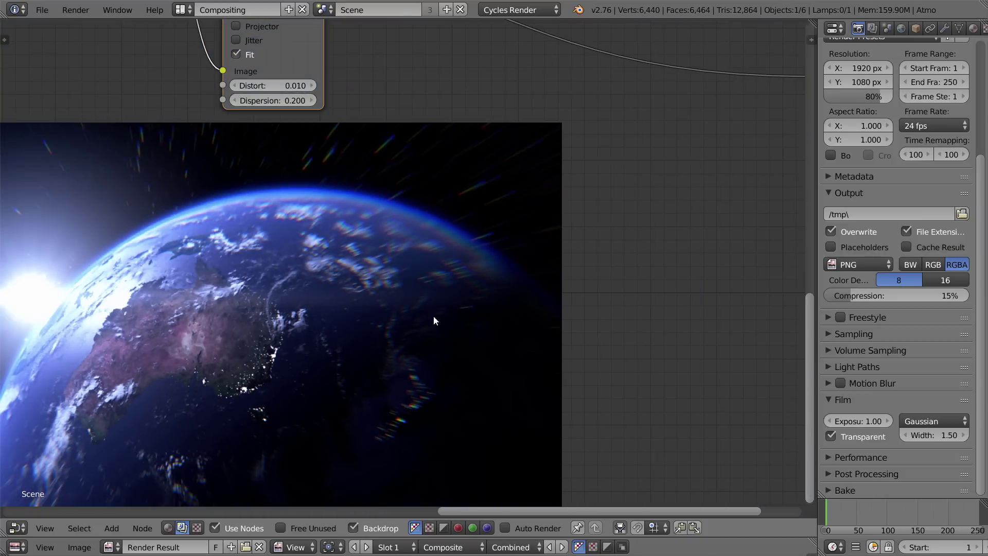
middle_drag(343, 304, 425, 287)
alt+middle_drag(460, 278, 733, 251)
middle_drag(493, 192, 449, 333)
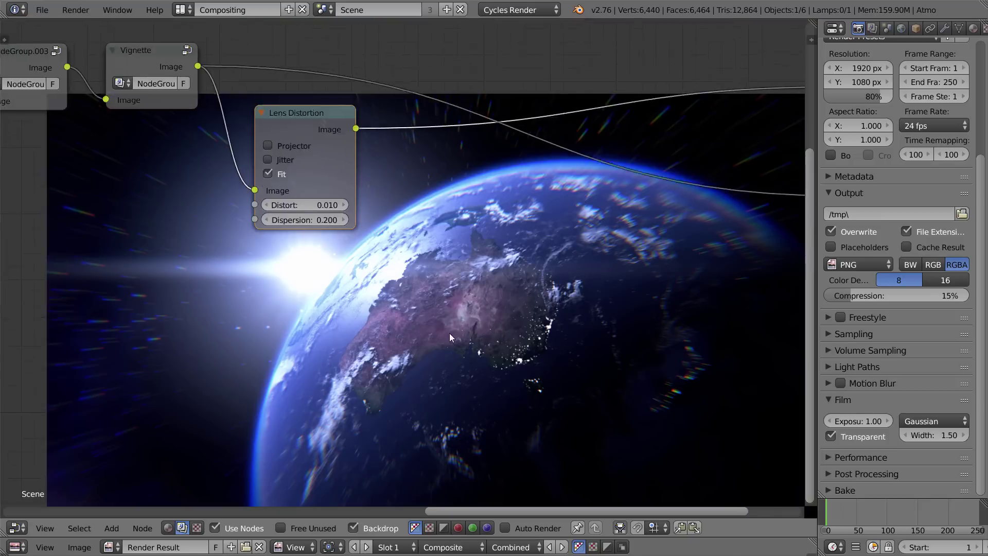
Reduce the Lens Distortion node's Dispersion to 0.05
scroll(449, 333, up, 2)
middle_drag(329, 231, 360, 166)
alt+middle_drag(424, 246, 417, 205)
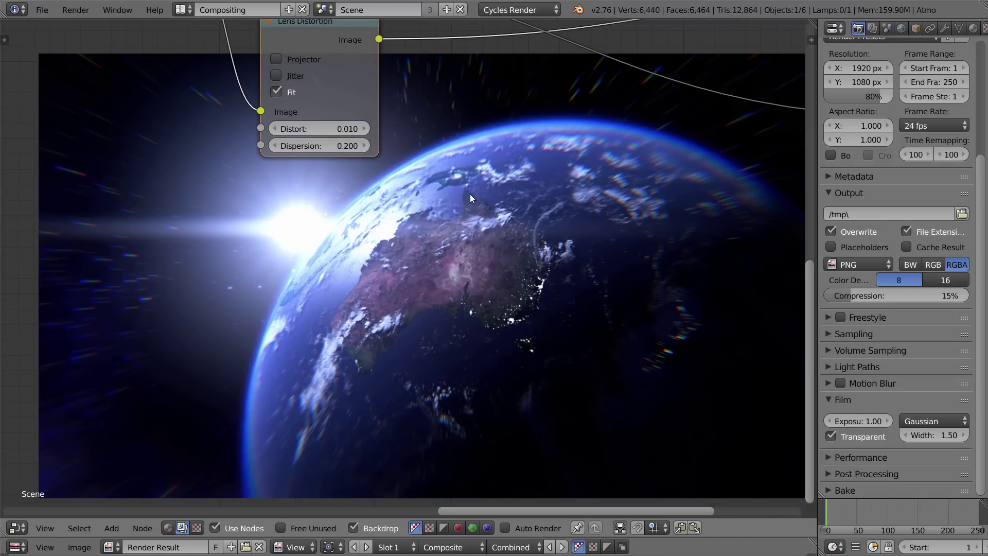
click(328, 152)
text(0.05)
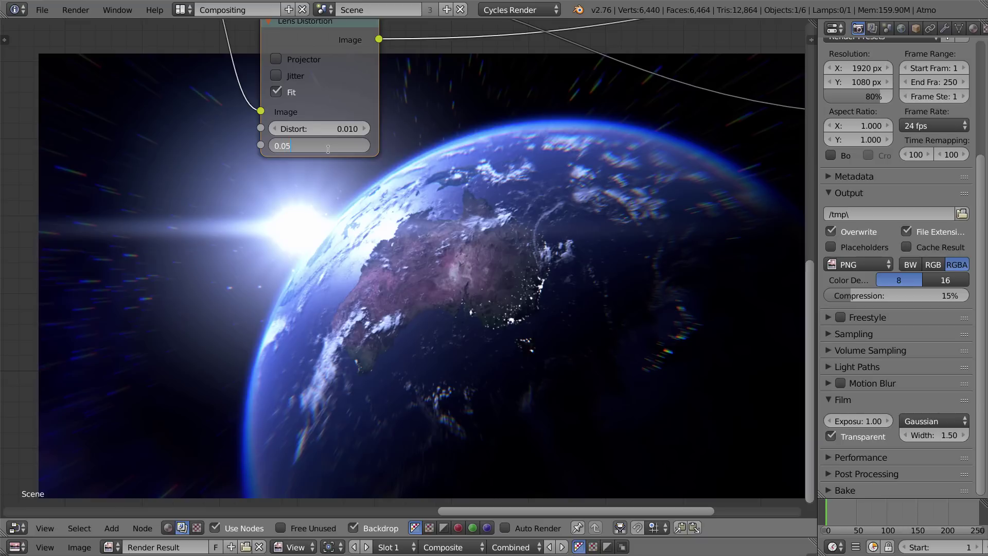
key(Return)
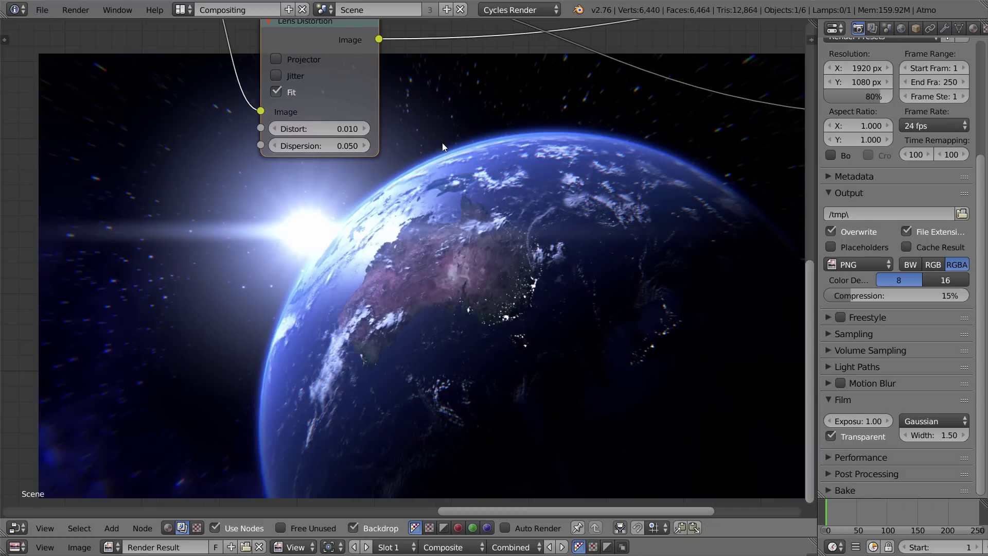
Lower the Lens Distortion node's Dispersion further to 0.03
alt+middle_drag(519, 216, 559, 224)
middle_drag(324, 132, 234, 141)
double_click(248, 154)
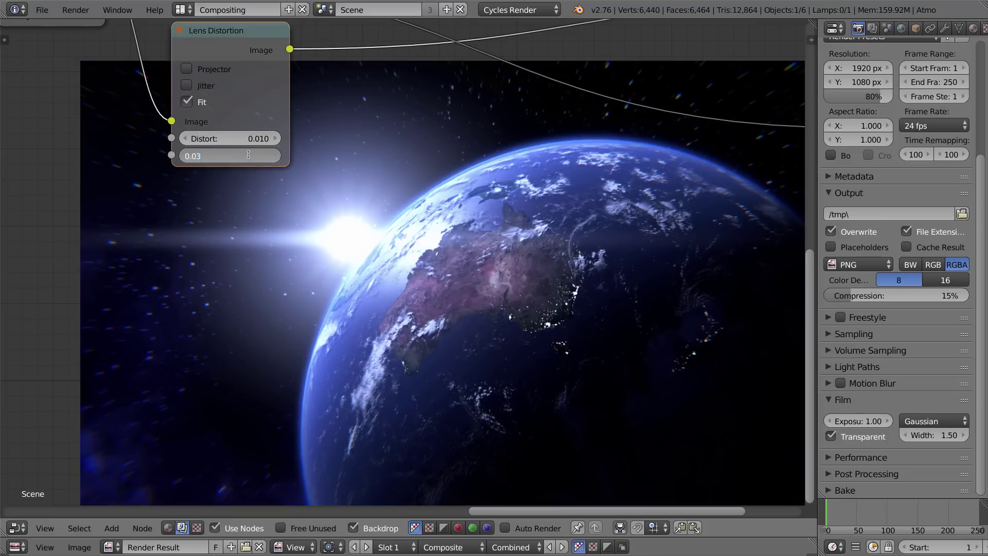
key(Return)
Insert a Filter node on the link between Lens Distortion and the Viewer node
middle_drag(690, 147, 587, 78)
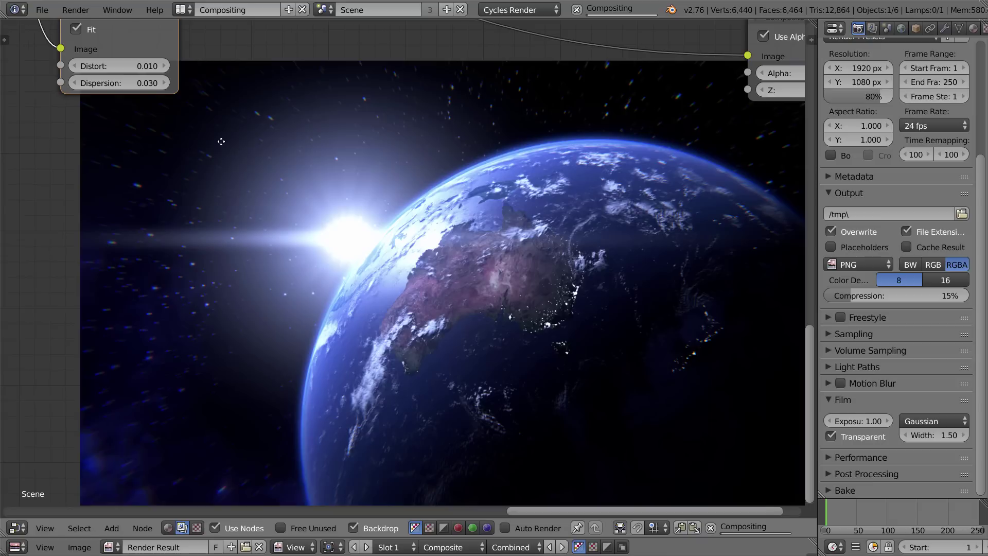
middle_drag(221, 142, 294, 181)
mouse_move(462, 275)
alt+middle_down()
mouse_move(434, 248)
mouse_move(448, 266)
alt+middle_up()
scroll(358, 280, down, 2)
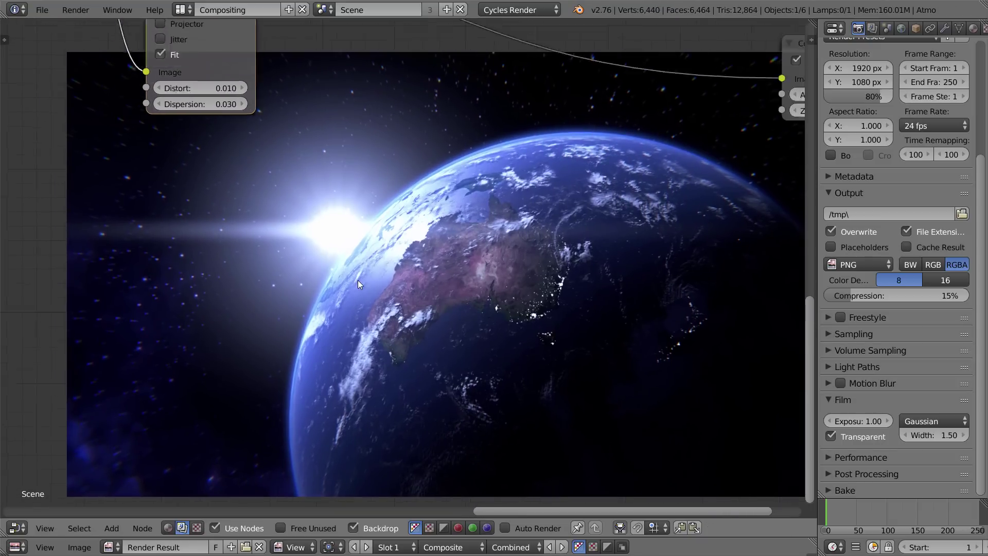
middle_drag(263, 213, 400, 272)
scroll(399, 273, down, 1)
middle_drag(424, 224, 341, 280)
scroll(341, 280, up, 1)
key(shift+a)
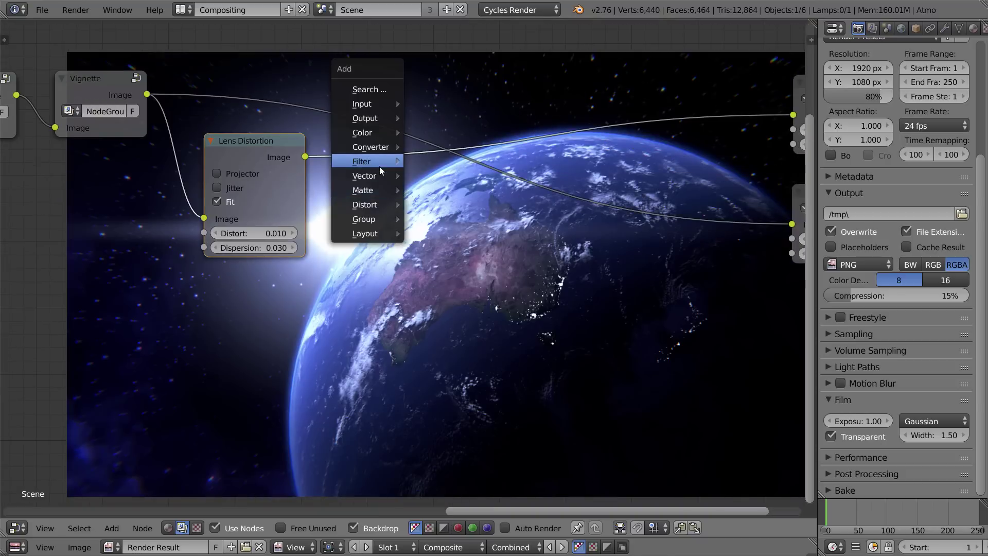
mouse_move(378, 166)
click(432, 224)
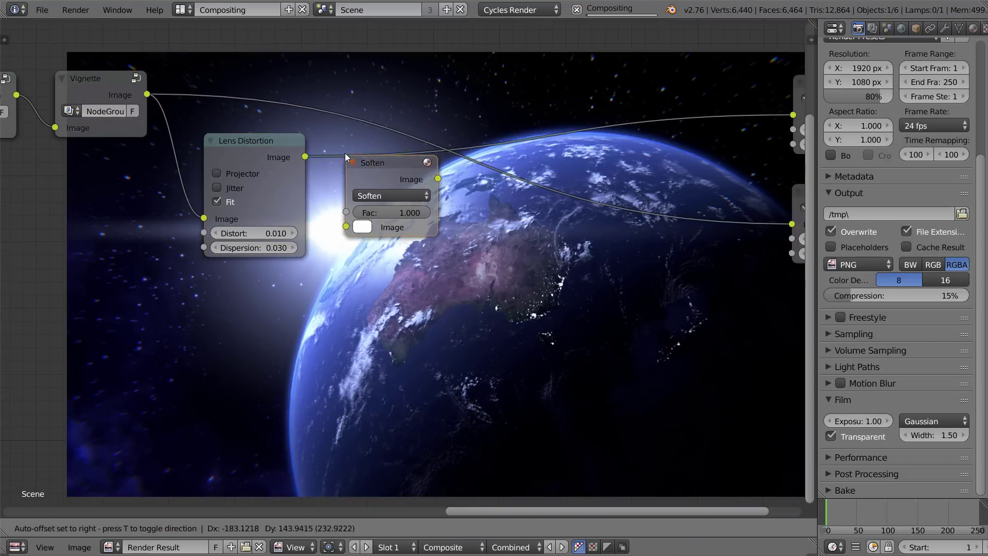
click(414, 186)
Connect the Soften filter node's Image output to the Composite node and change its filter type to Sharpen
middle_drag(441, 164, 328, 150)
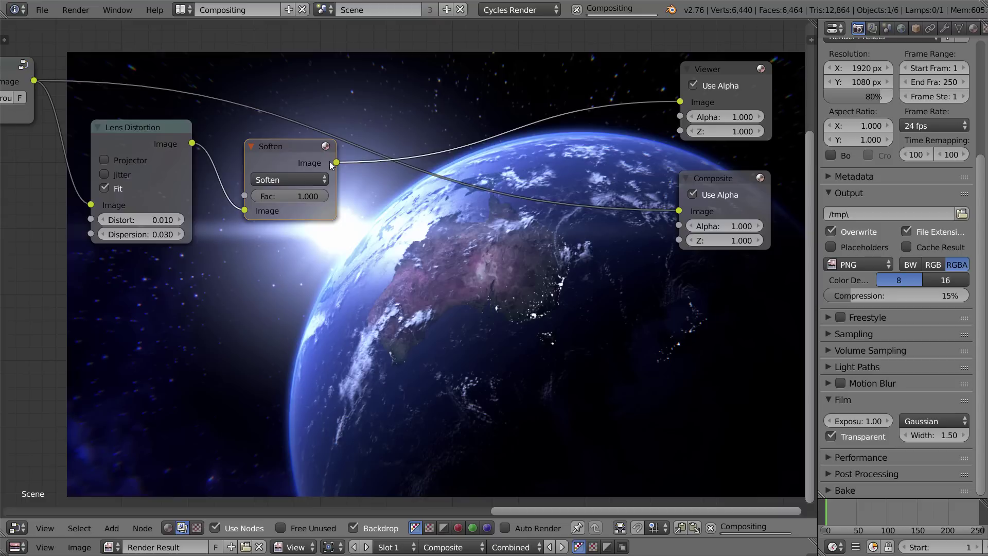
drag(336, 162, 690, 209)
drag(291, 143, 268, 124)
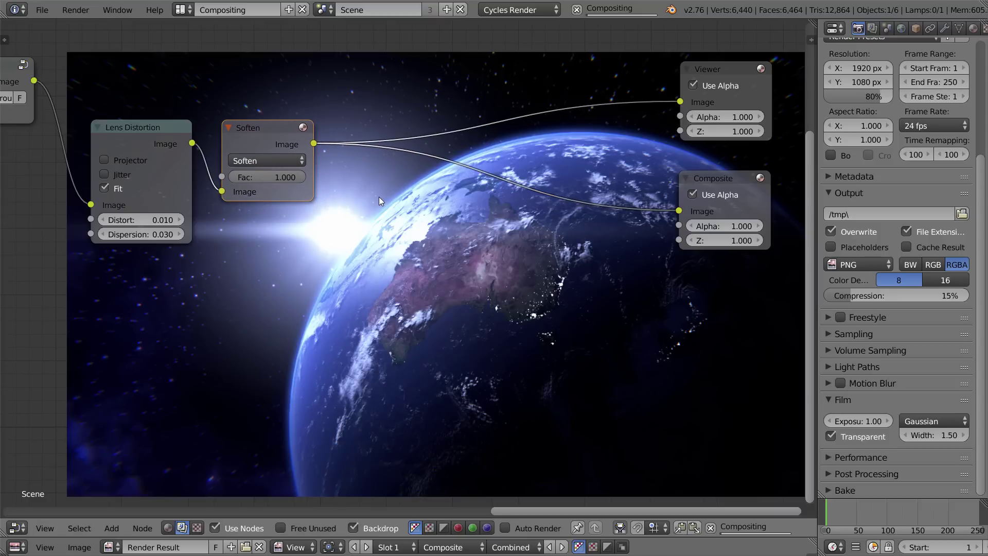
click(274, 161)
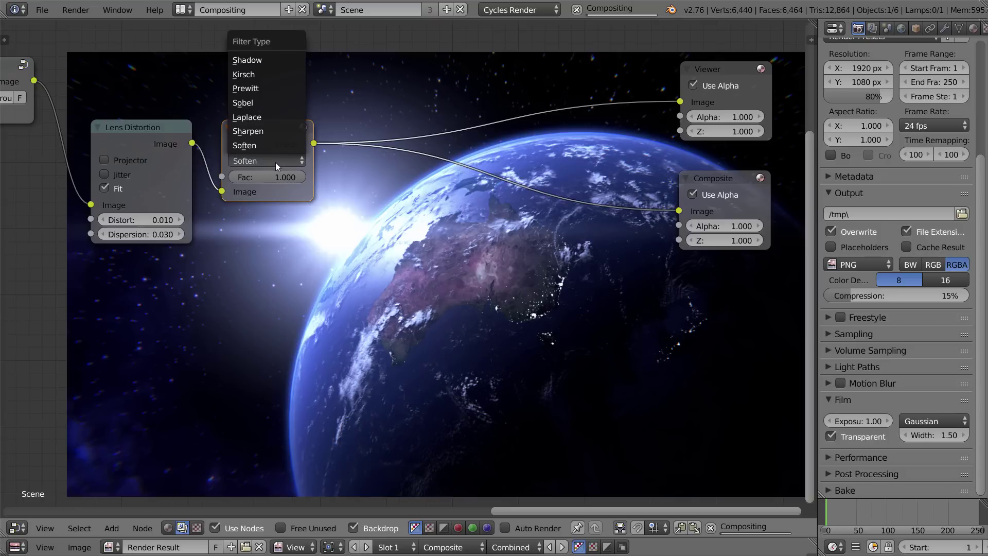
click(267, 129)
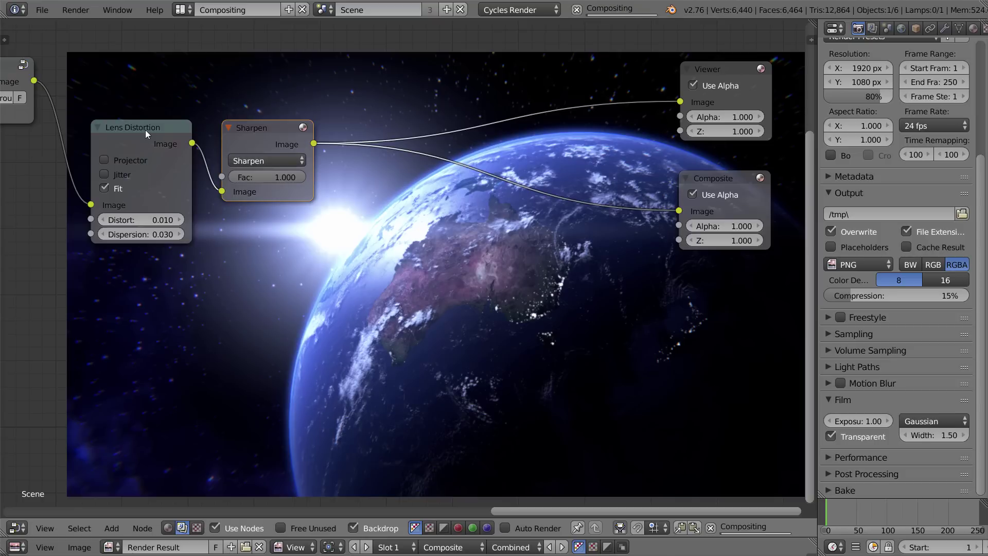
Reorder the chain so Vignette feeds the Sharpen node and Sharpen feeds the Lens Distortion node
drag(146, 130, 432, 249)
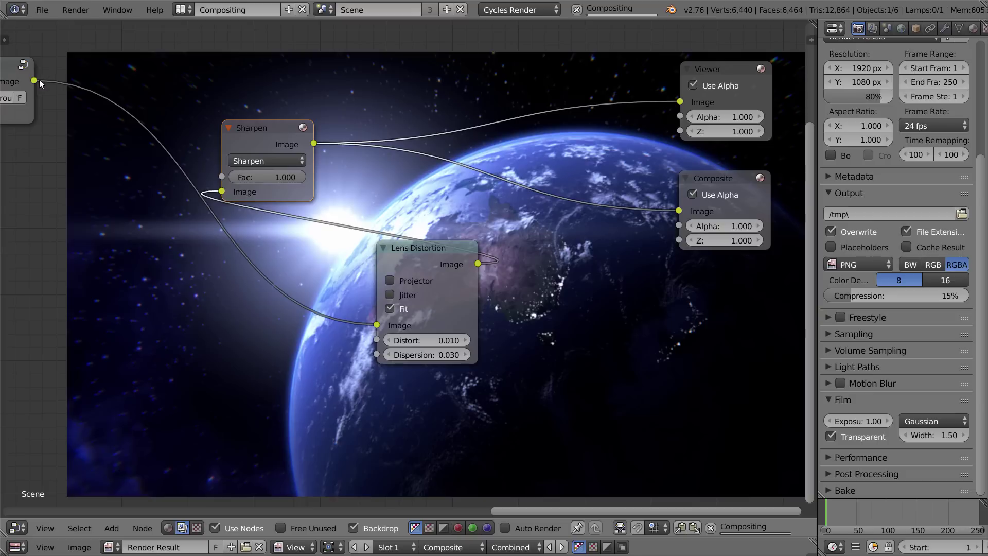
drag(33, 80, 222, 191)
drag(314, 144, 377, 325)
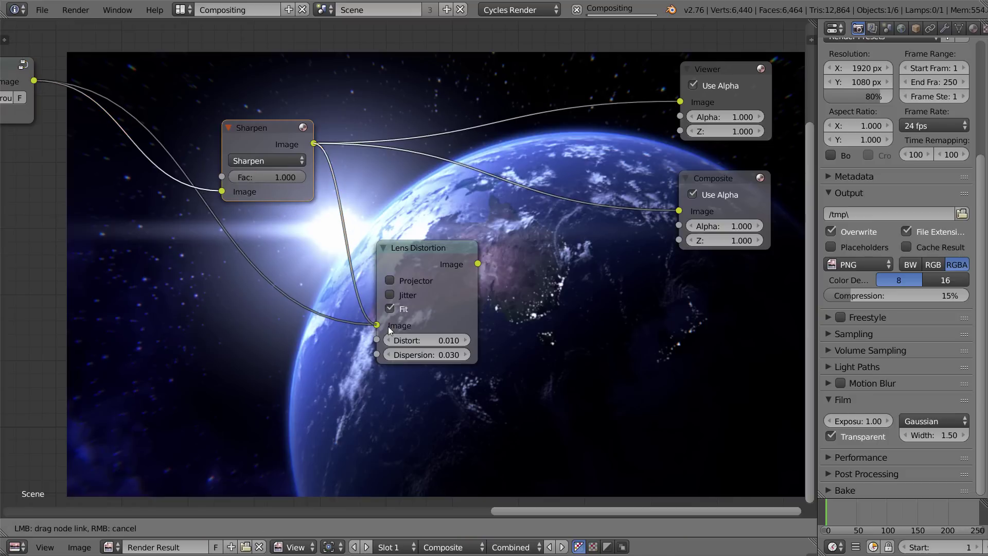
drag(418, 255, 383, 208)
Connect Lens Distortion's Image output to the Viewer and Composite Image inputs and align the node beside Sharpen
drag(442, 222, 680, 101)
drag(443, 223, 679, 211)
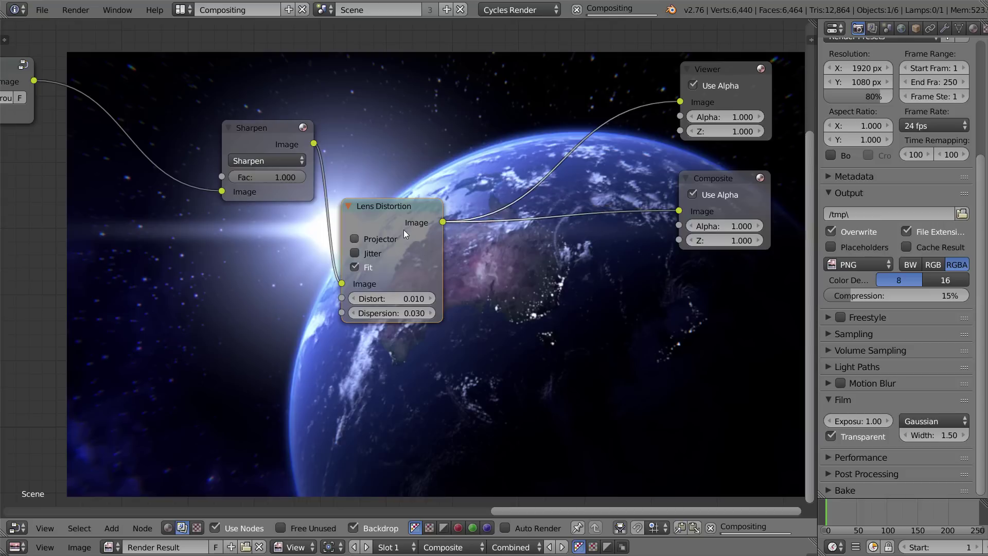
drag(403, 230, 400, 141)
Reduce the Sharpen node's Fac to 0.100
scroll(367, 208, up, 2)
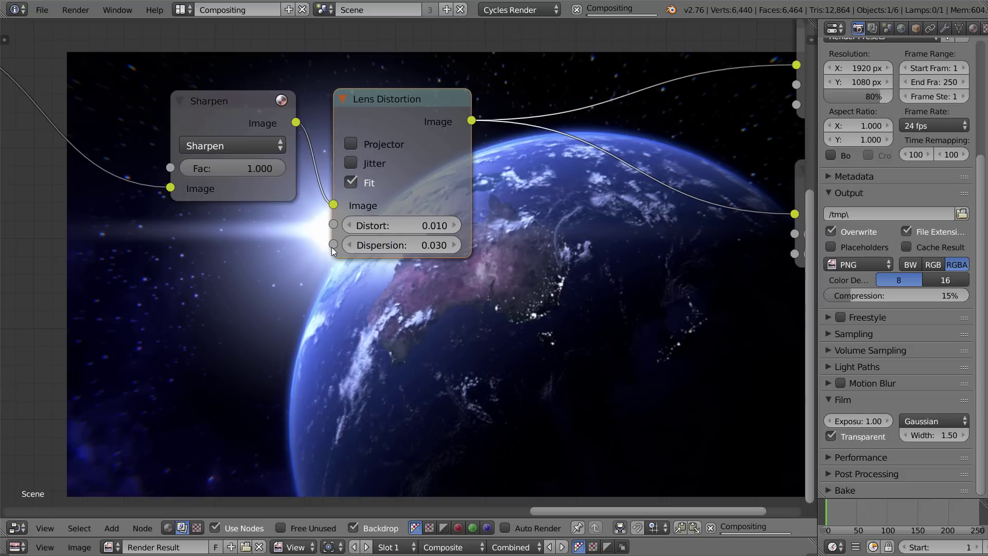
middle_drag(503, 300, 533, 163)
middle_drag(449, 129, 452, 148)
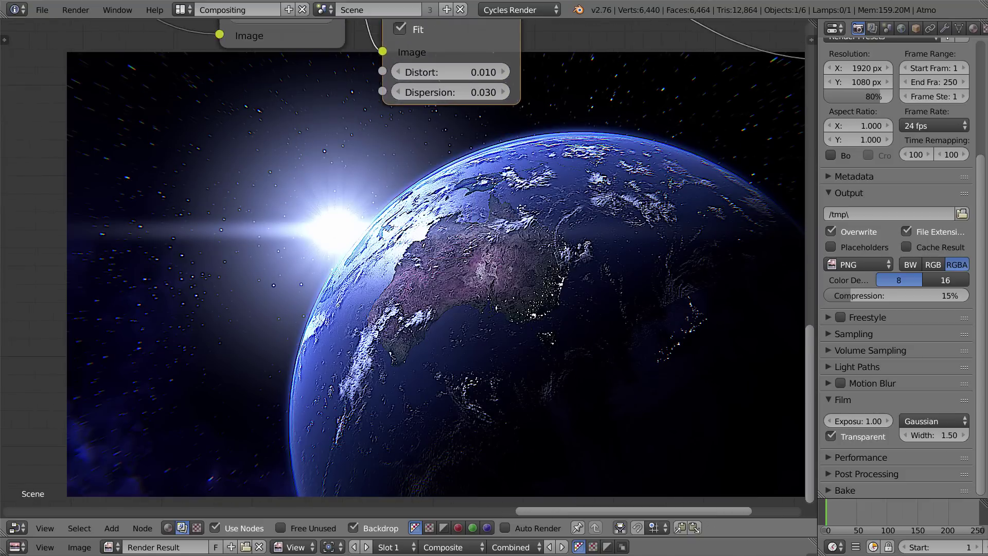
middle_drag(501, 174, 604, 227)
middle_drag(437, 107, 437, 130)
drag(417, 91, 353, 93)
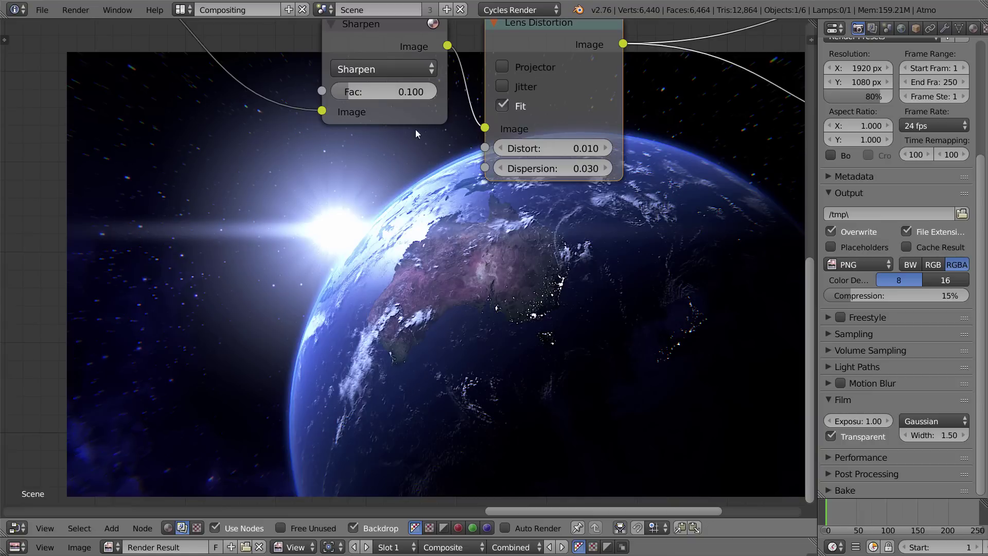
Raise the Sharpen node's Fac to 0.200
click(401, 92)
click(401, 95)
key(Return)
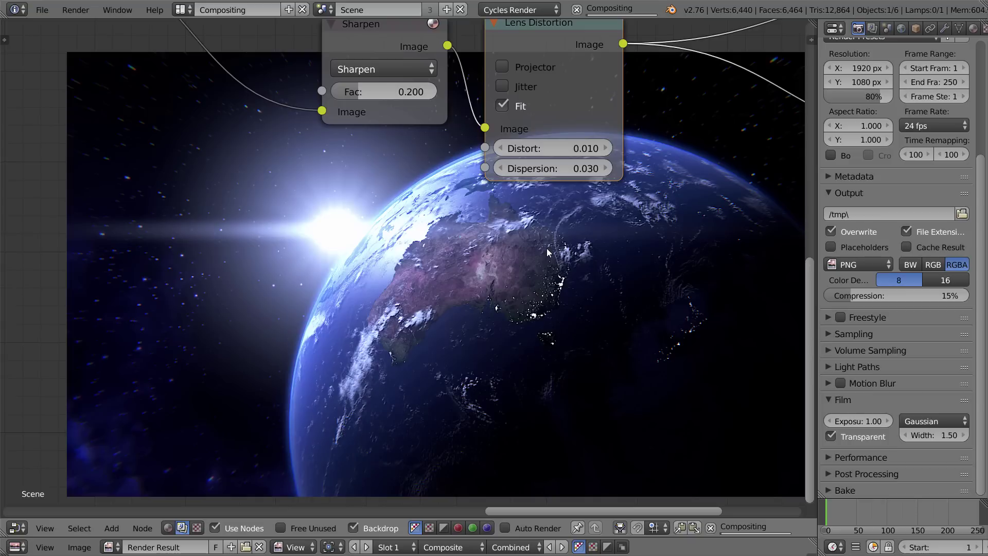
Set the Sharpen node's Fac to 0.120
middle_drag(554, 255, 504, 189)
alt+middle_drag(551, 210, 557, 229)
scroll(407, 162, up, 1)
middle_drag(407, 162, 407, 242)
scroll(407, 241, down, 1)
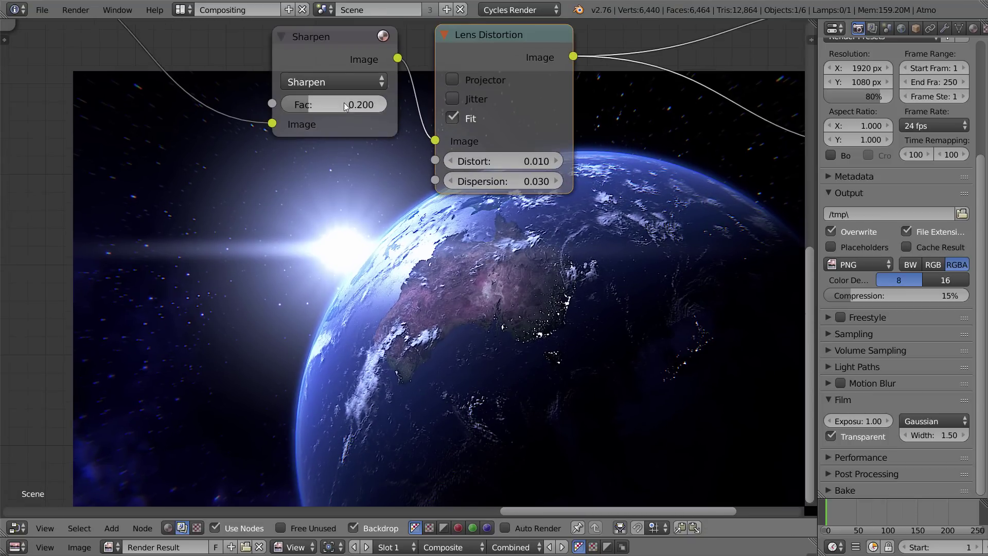
click(349, 103)
text(0.)
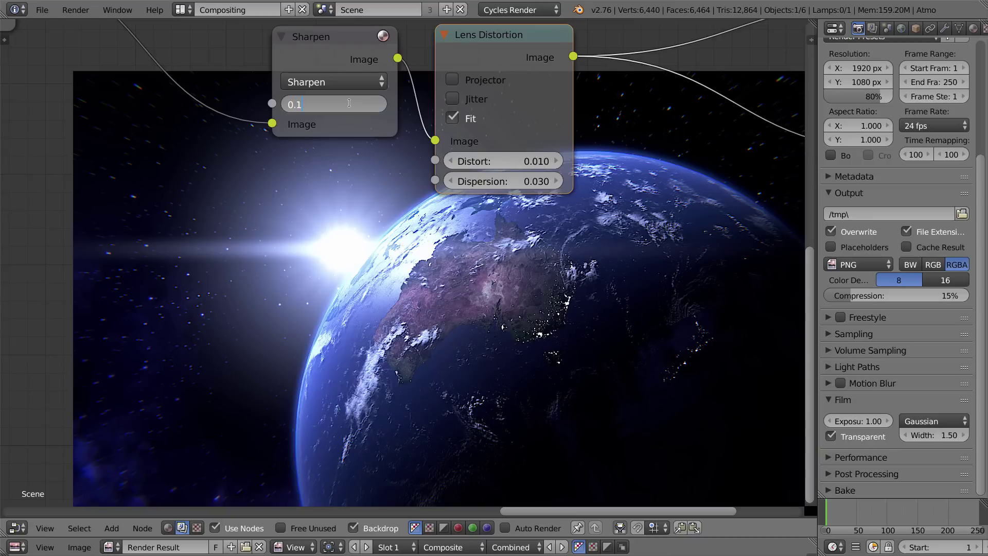
text(12)
key(Return)
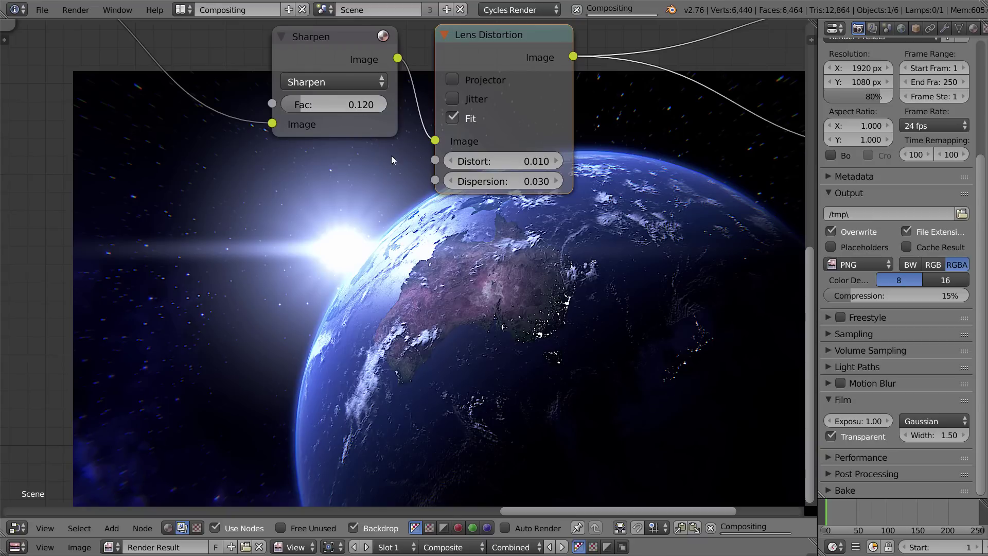
Move the ID Mask, NodeGroup.001 and NodeGroup.002 nodes down together to free space after the RenderLayer node
middle_drag(391, 155, 429, 103)
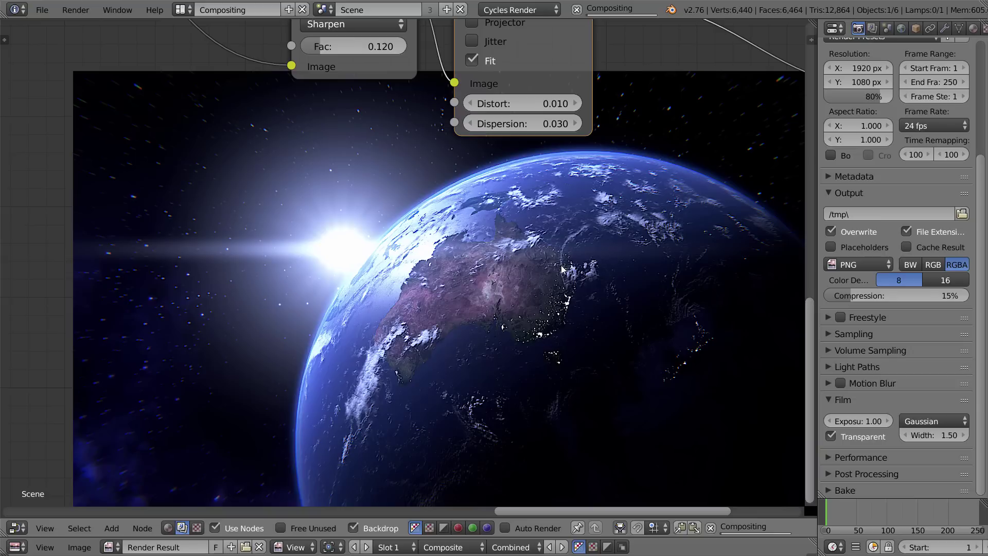
scroll(561, 266, down, 8)
middle_drag(501, 214, 552, 111)
scroll(523, 234, down, 7)
middle_drag(483, 206, 525, 208)
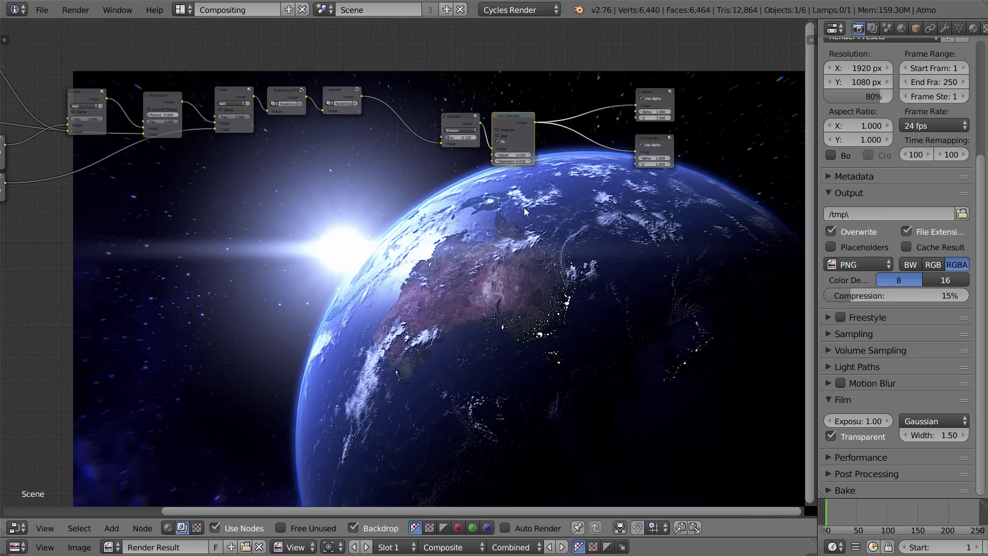
middle_drag(527, 242, 561, 335)
scroll(561, 335, up, 3)
middle_drag(319, 227, 514, 240)
middle_drag(155, 232, 469, 295)
scroll(336, 249, up, 2)
scroll(469, 295, up, 3)
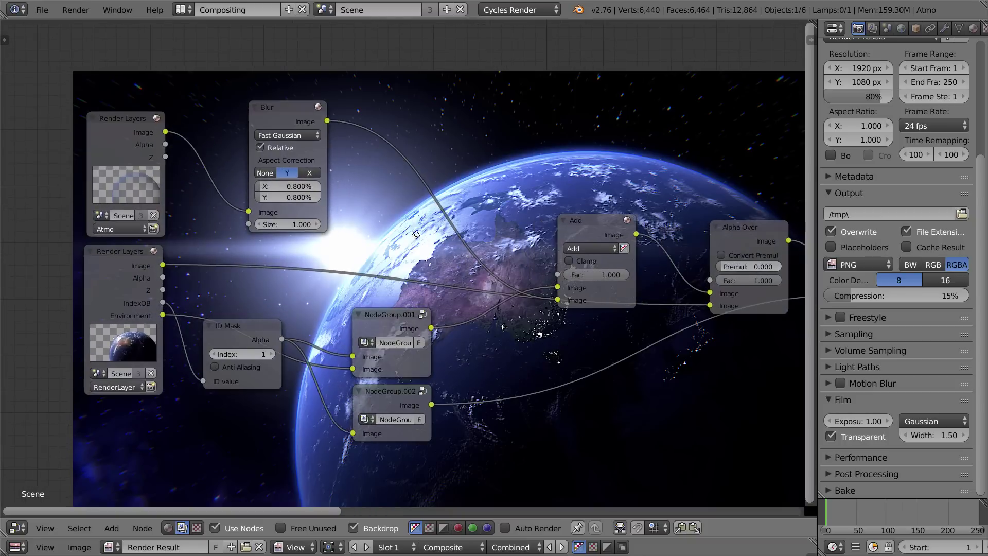
middle_drag(231, 160, 311, 178)
middle_drag(302, 212, 285, 118)
right_click(196, 227)
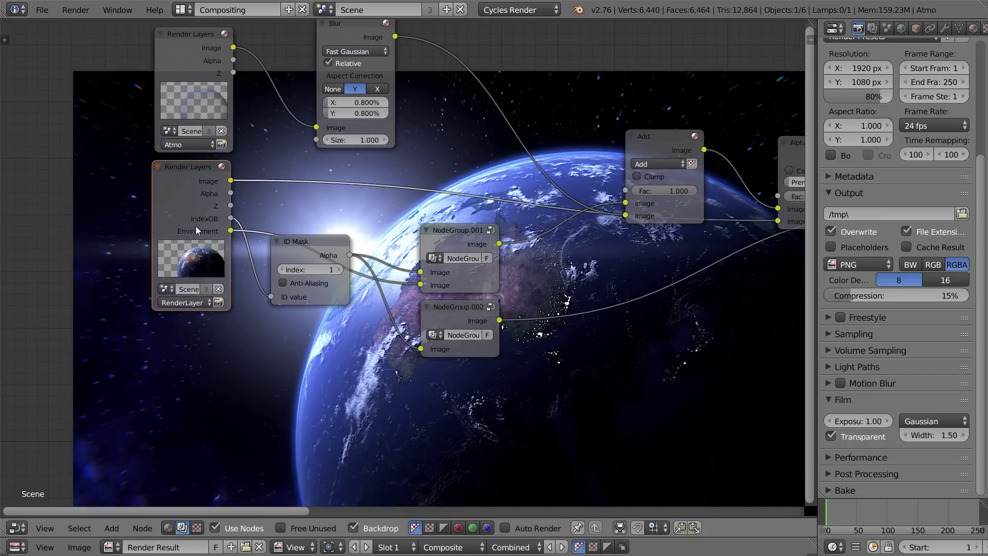
right_click(315, 252)
shift+right_click(448, 284)
shift+right_click(459, 306)
key(g)
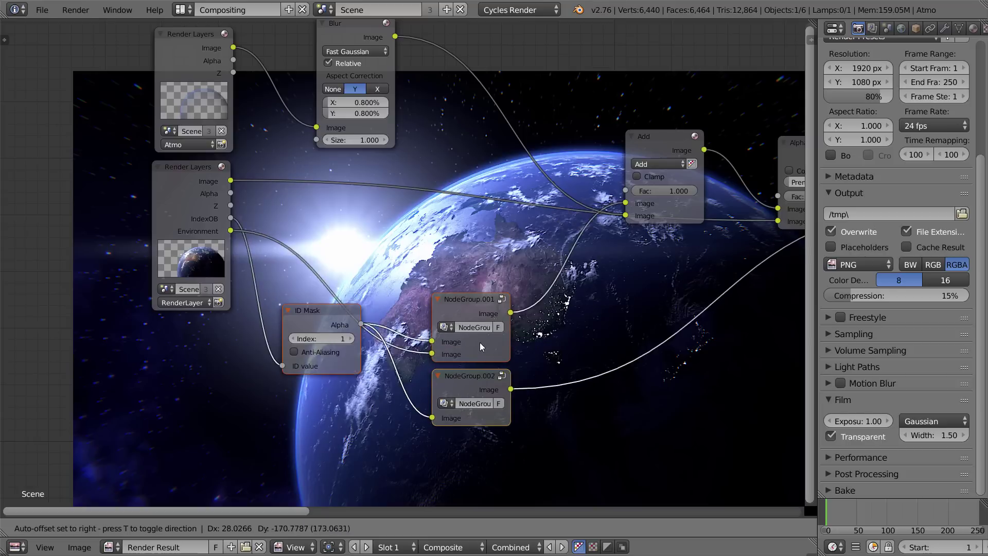
click(481, 359)
Add a Sun Beams filter node and insert it on the Image link leaving the RenderLayer node, below Blur
scroll(452, 317, up, 4)
middle_drag(450, 279, 361, 321)
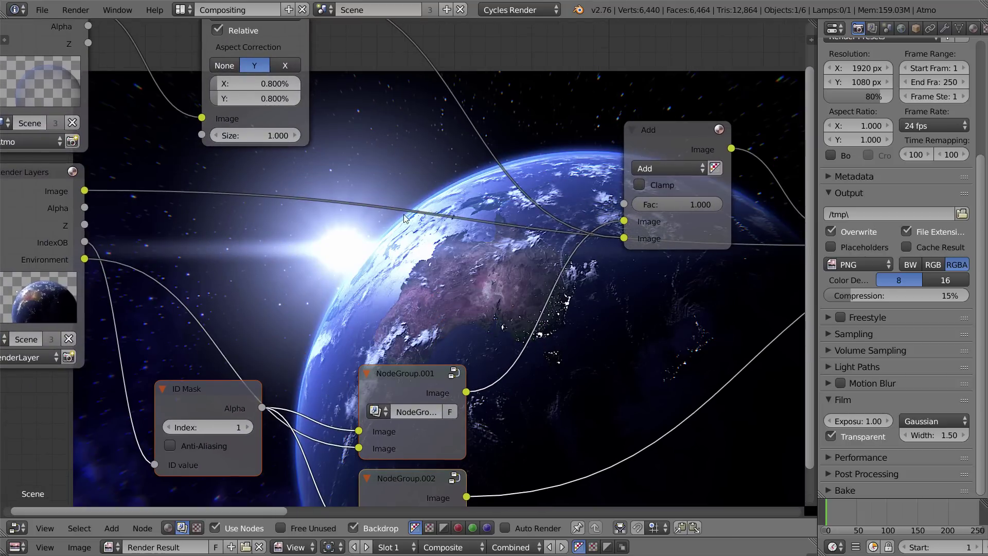
scroll(415, 283, down, 3)
key(shift+a)
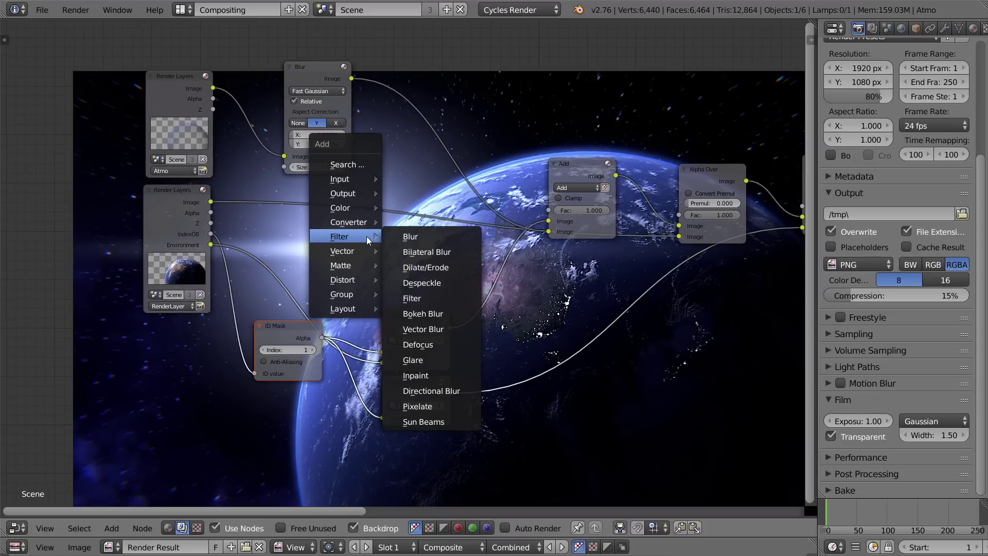
key(Escape)
key(shift+a)
mouse_move(386, 240)
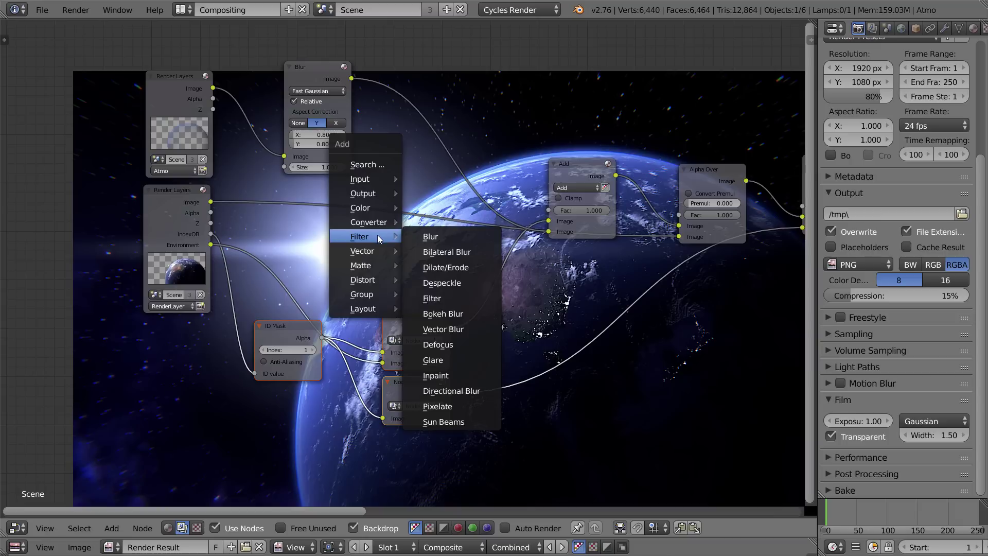
click(476, 421)
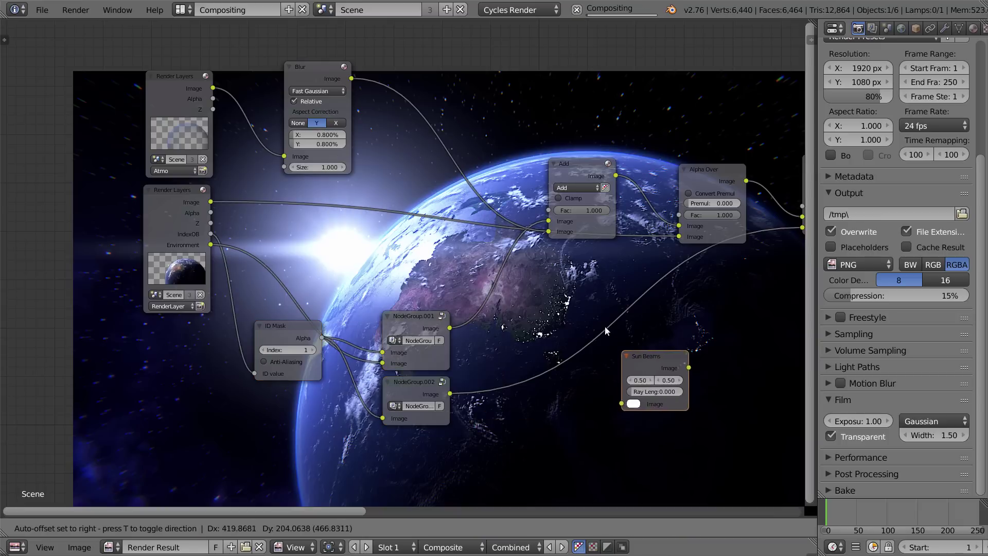
click(286, 192)
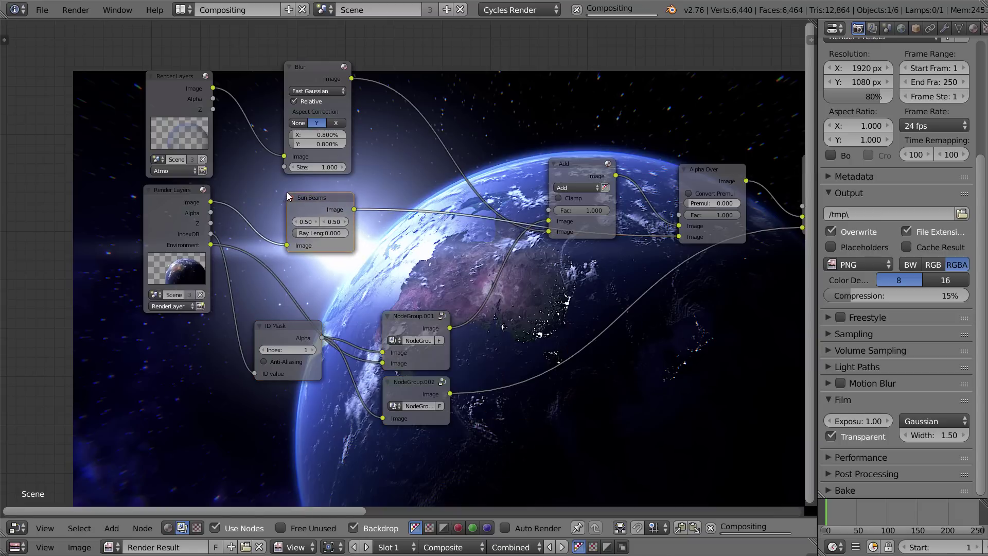
Duplicate the Add node that sits before Alpha Over
middle_drag(428, 245, 396, 241)
key(shift+a)
mouse_move(396, 241)
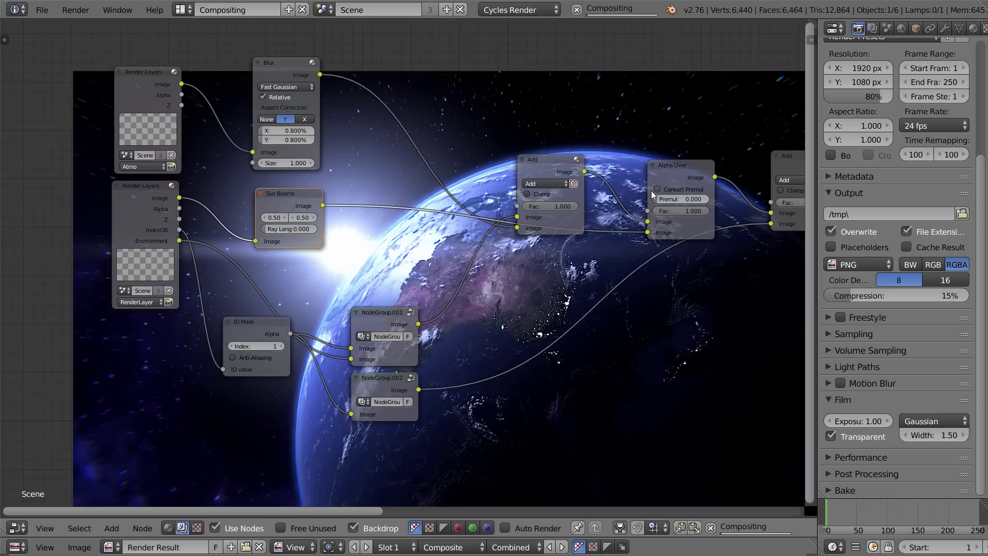
click(554, 164)
key(shift+d)
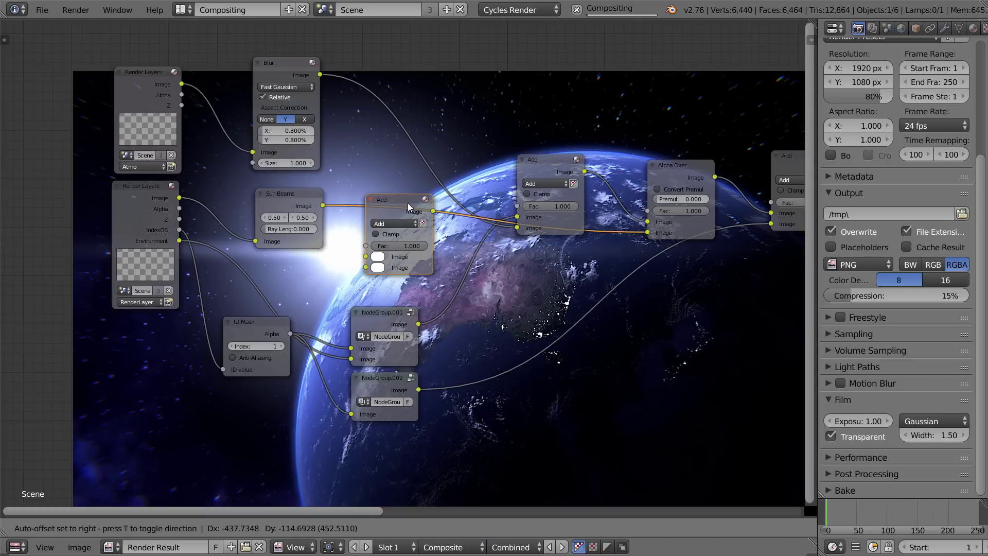
right_click(408, 203)
Preview the Sun Beams output in the backdrop and set its Ray Length to 0.046
ctrl+shift+click(309, 199)
middle_drag(328, 226, 434, 247)
scroll(435, 248, up, 3)
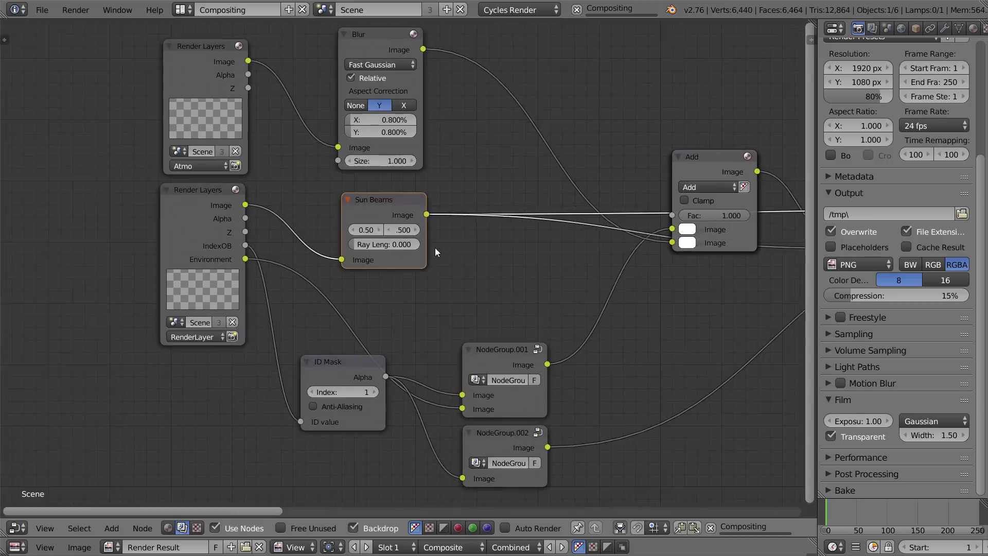
scroll(412, 259, up, 3)
drag(421, 242, 427, 243)
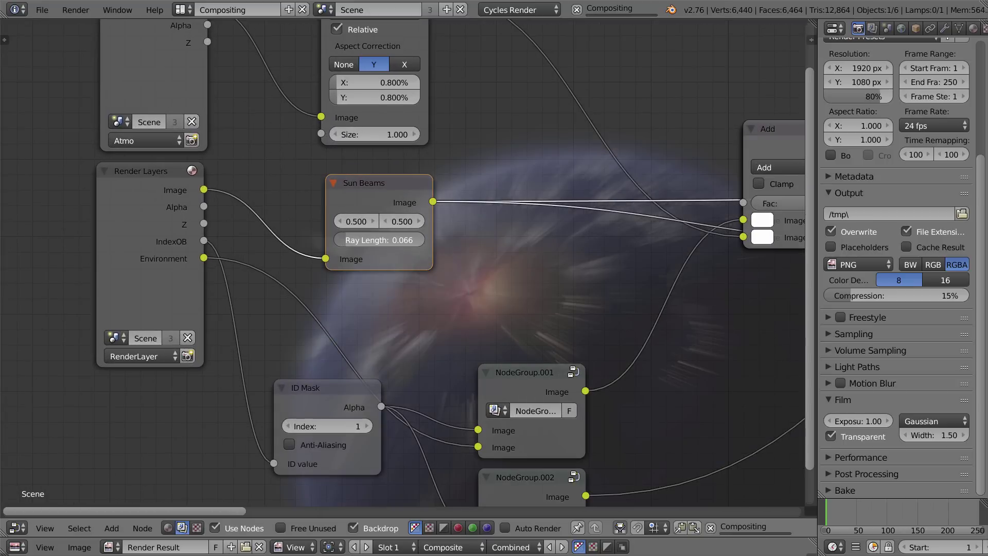
middle_drag(550, 279, 421, 236)
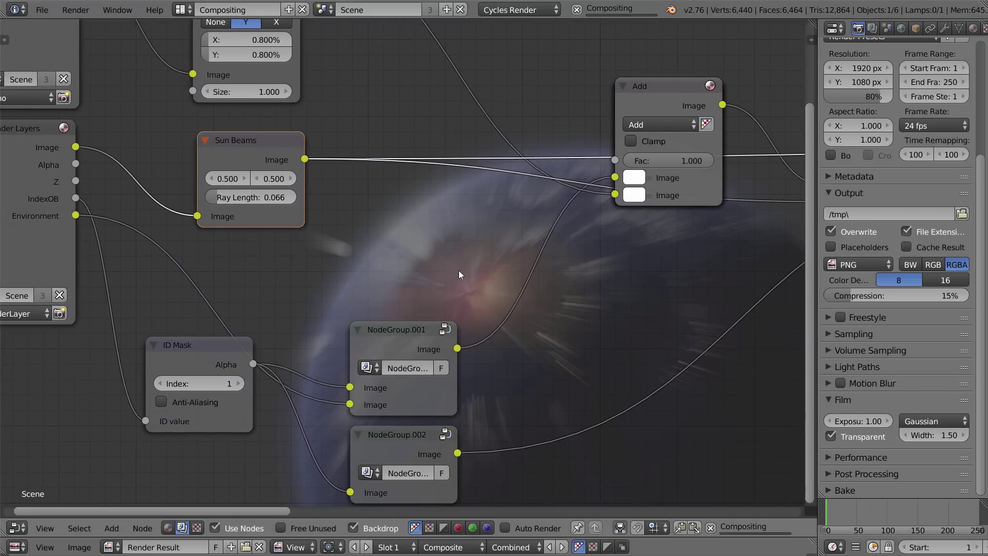
drag(280, 199, 263, 197)
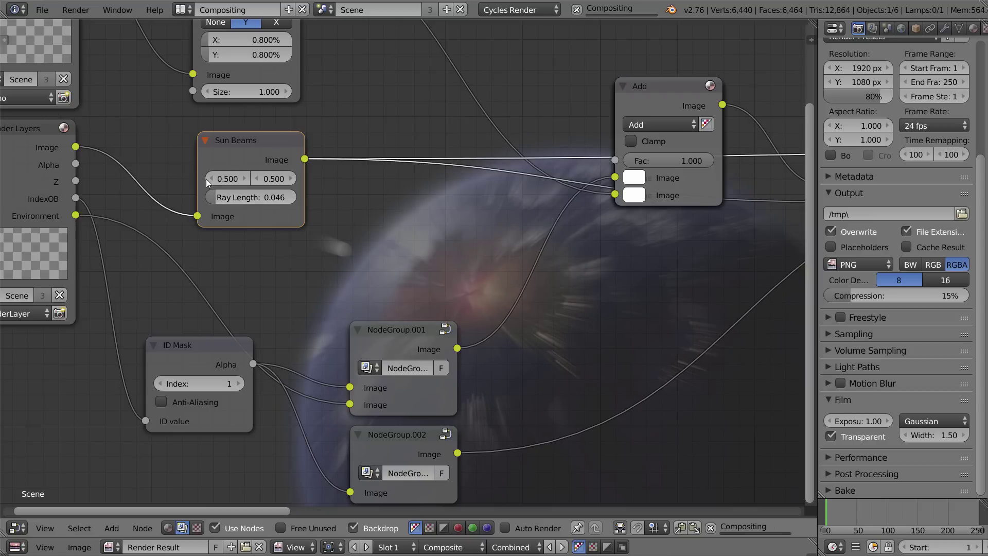
Set the Sun Beams source position to 0.350 horizontally and 0.600 vertically so it sits on the sun
click(210, 179)
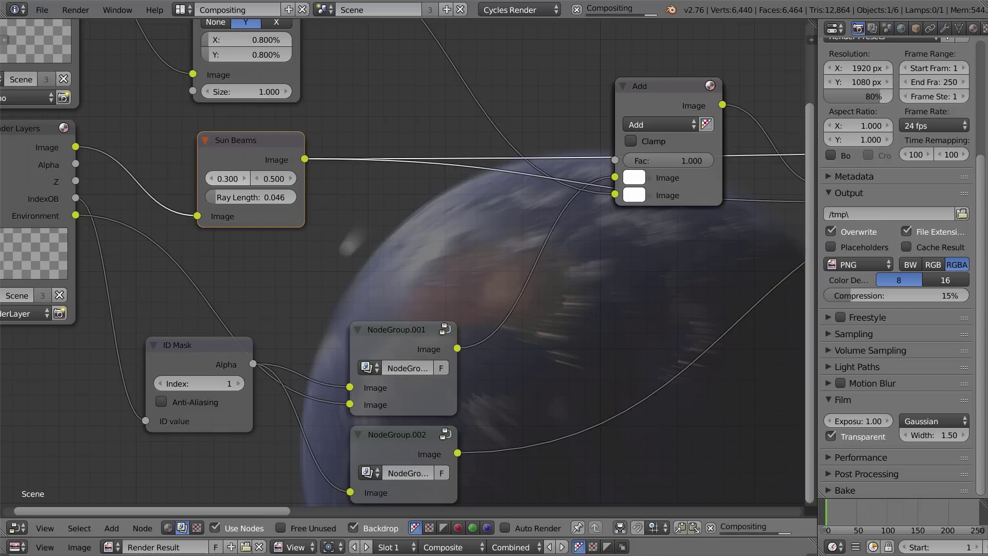
click(291, 178)
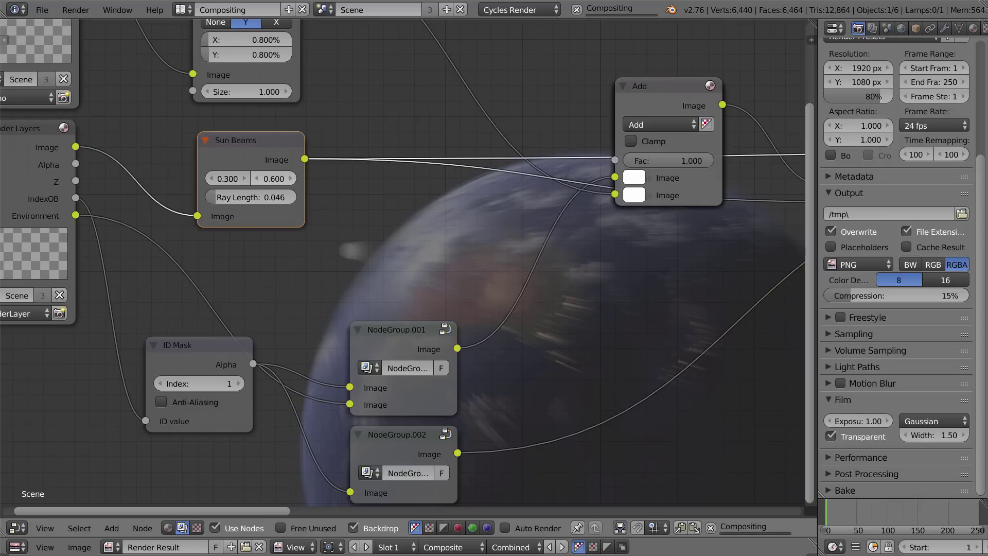
click(292, 178)
click(246, 180)
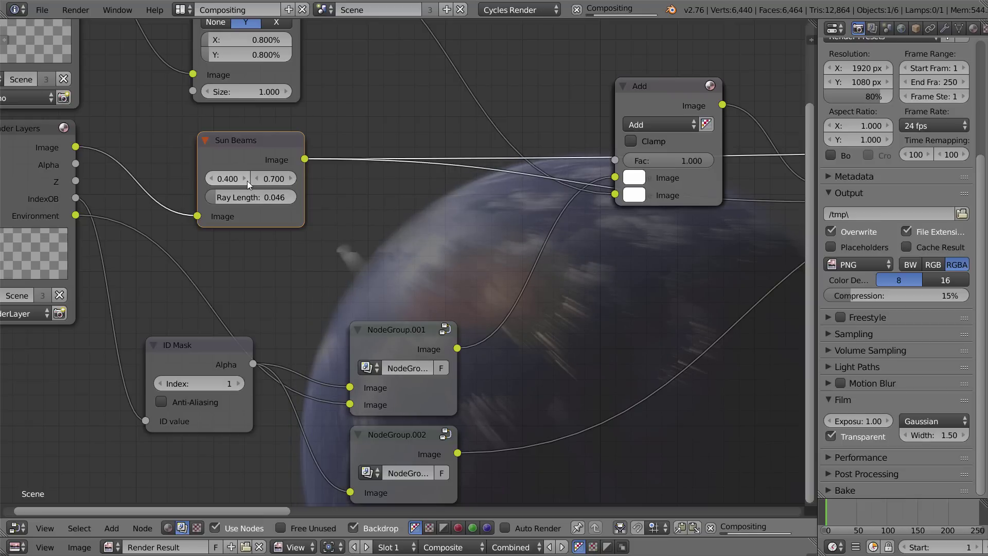
click(257, 179)
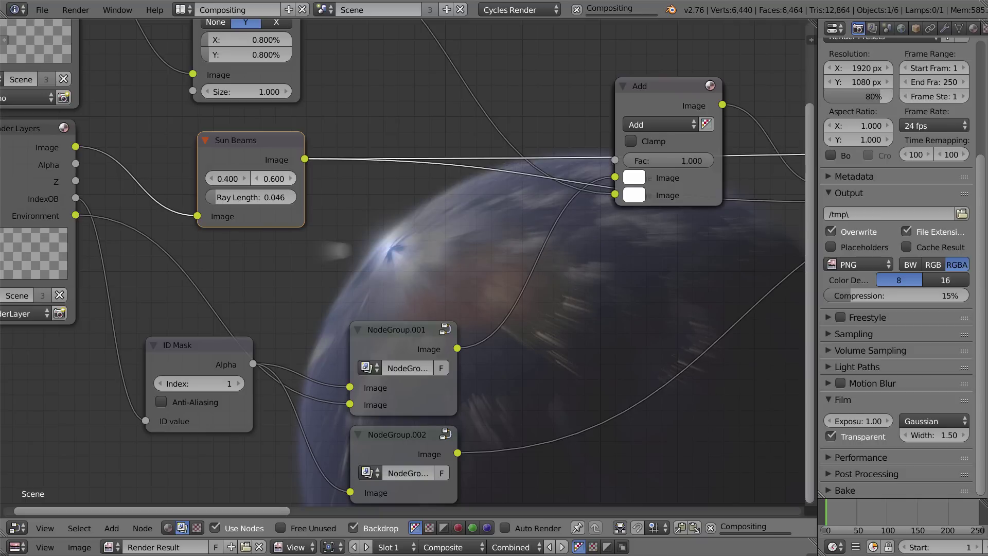
drag(227, 178, 216, 179)
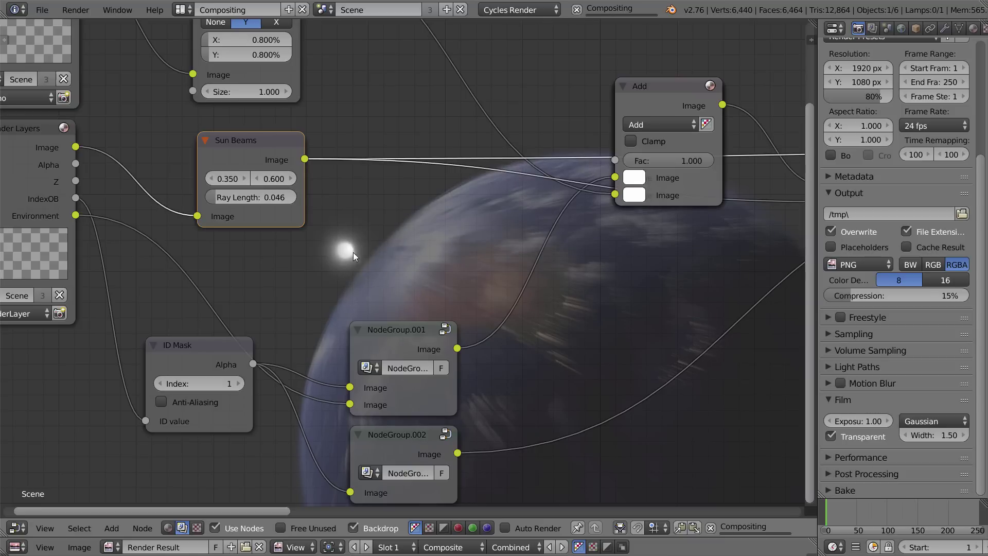
Set the Sun Beams node's Ray Length to 0.030
middle_drag(627, 338, 487, 319)
middle_drag(568, 308, 508, 251)
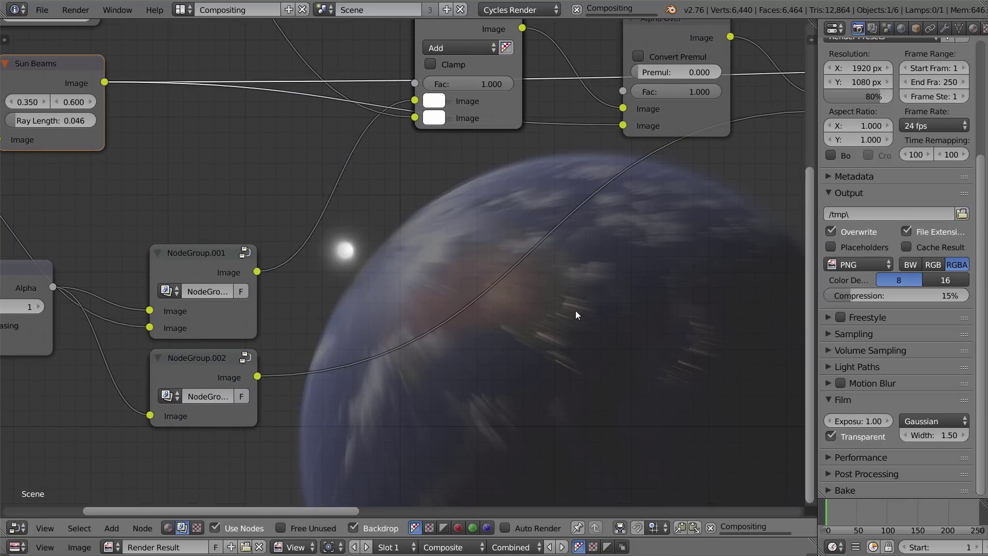
middle_drag(463, 297, 671, 344)
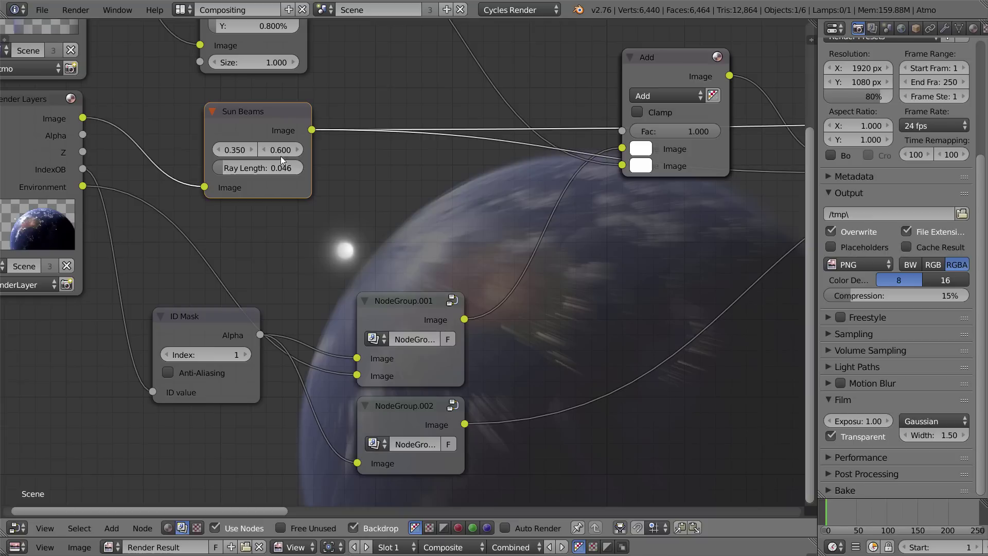
click(226, 167)
text(0.03)
key(Return)
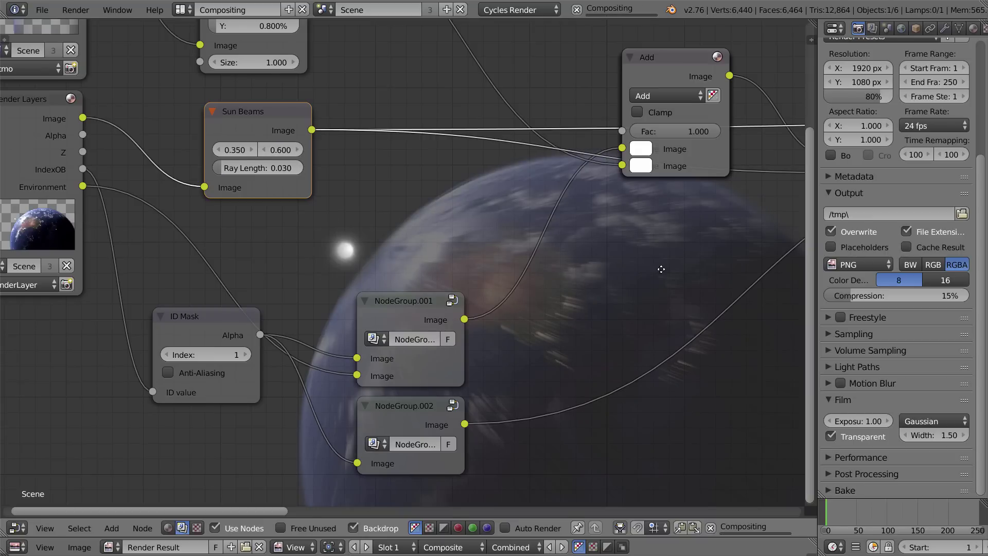
Separate the duplicate Add node from the original and insert it on the link directly after Sun Beams
middle_drag(661, 269, 416, 301)
scroll(420, 302, down, 6)
middle_drag(259, 245, 289, 241)
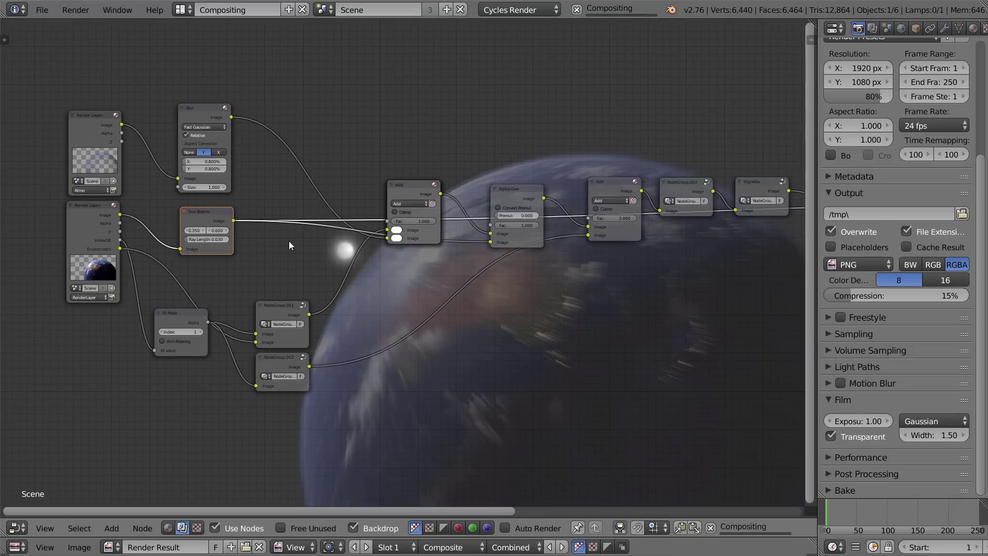
drag(205, 217, 216, 222)
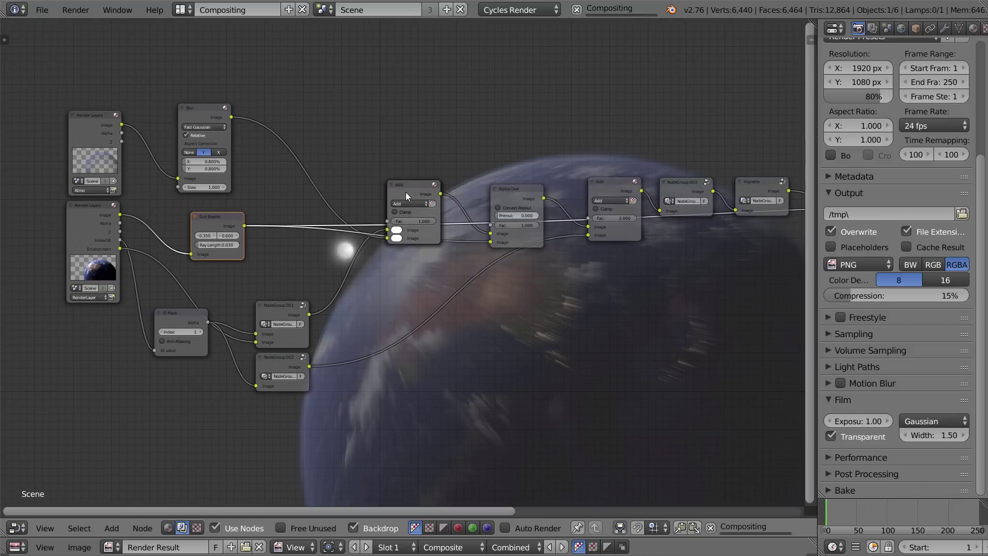
click(405, 193)
key(shift+d)
click(566, 351)
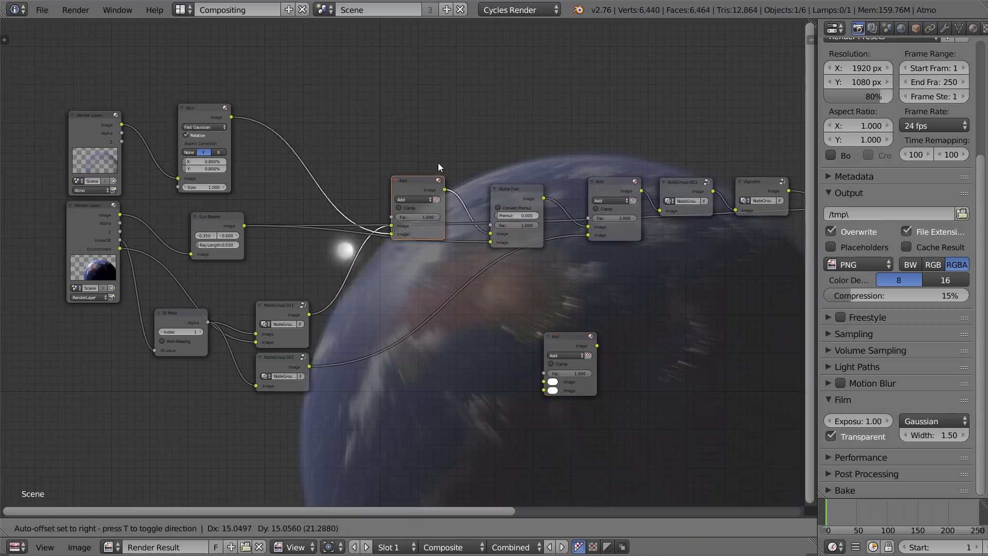
drag(572, 345, 288, 220)
Feed Sun Beams into the new Add node's second Image input and the RenderLayer Image output into its first
scroll(329, 310, up, 3)
scroll(329, 310, up, 1)
middle_drag(343, 295, 408, 279)
scroll(409, 279, up, 2)
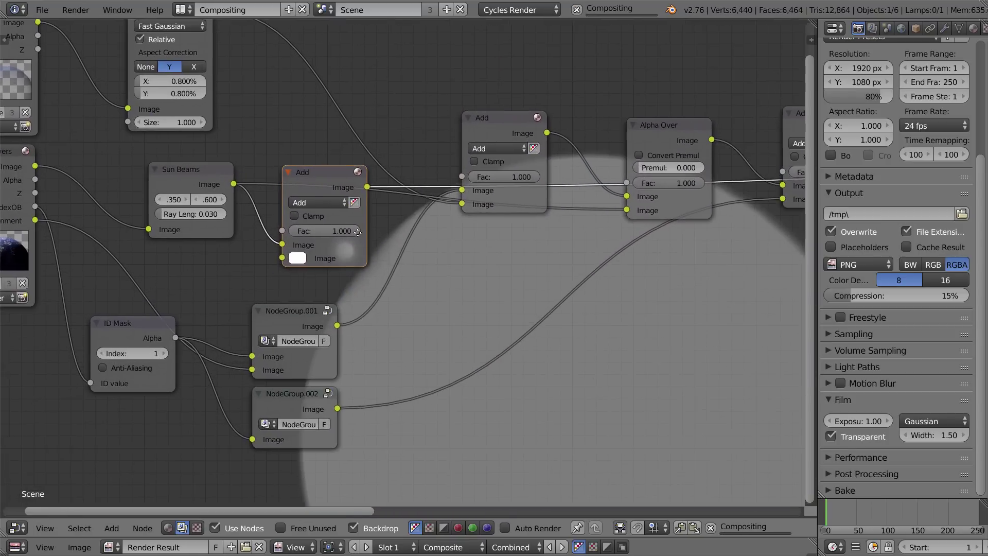
middle_drag(228, 200, 307, 191)
drag(360, 234, 363, 249)
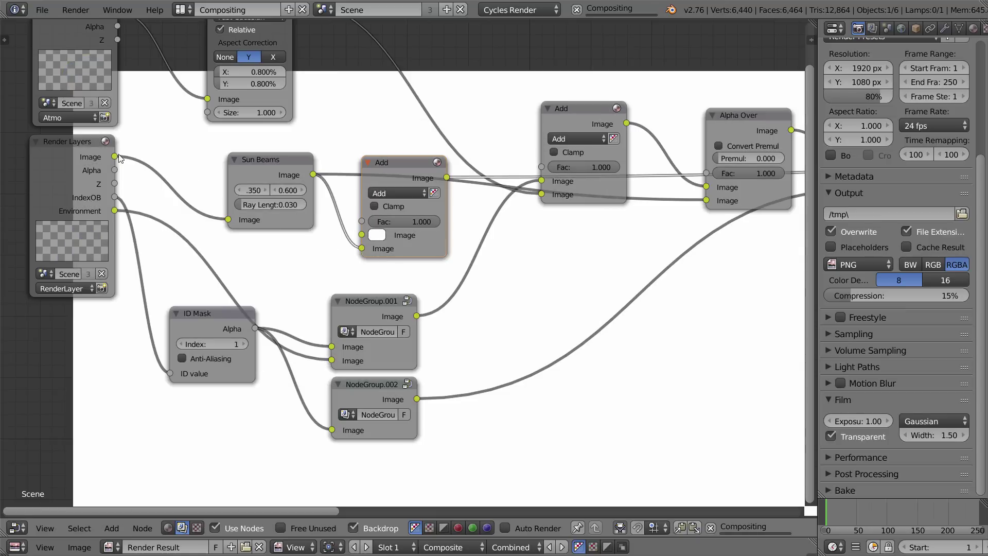
drag(114, 157, 362, 235)
Shift the new Add and Alpha Over nodes apart and connect Add's Image output to Alpha Over's second Image input
middle_drag(487, 187, 333, 185)
drag(257, 174, 267, 203)
drag(587, 123, 619, 109)
drag(292, 205, 590, 185)
middle_drag(516, 302, 616, 264)
scroll(616, 264, down, 1)
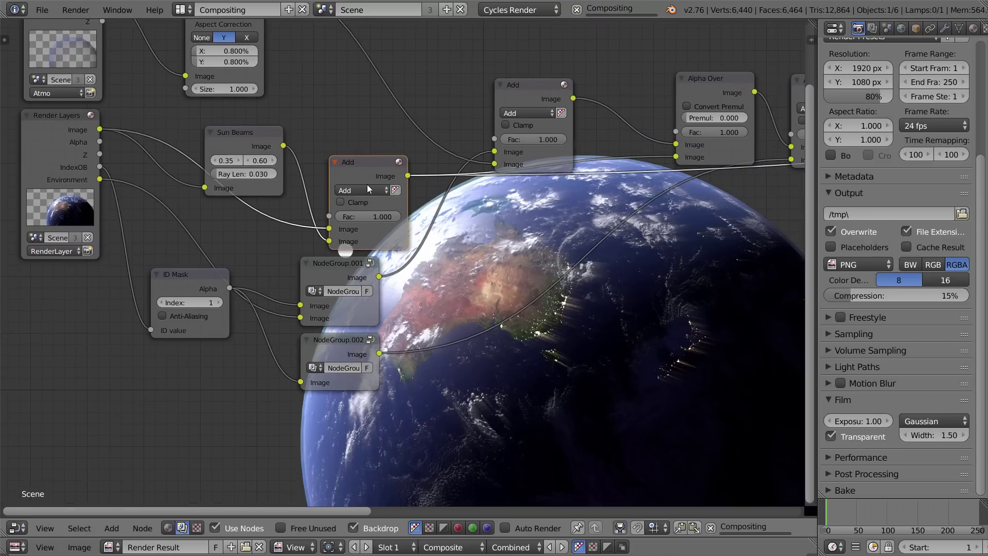
Nudge the new Add node up beside Sun Beams and preview the Lens Distortion output in the backdrop
drag(353, 165, 348, 150)
click(266, 138)
scroll(607, 247, down, 7)
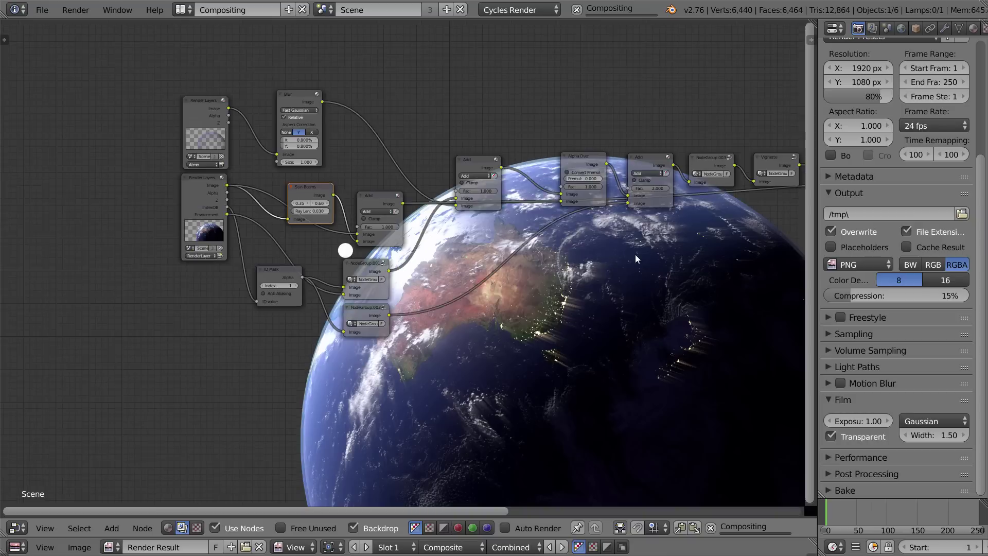
middle_drag(637, 256, 291, 219)
middle_drag(615, 240, 579, 246)
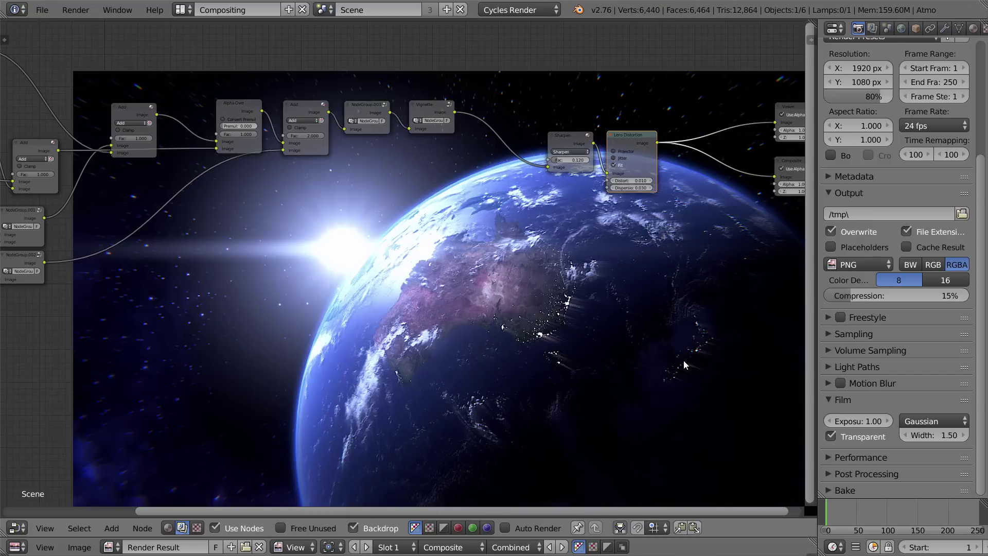
Compare the current composite with the earlier version open in the other Blender window, 3rdAttempt.blend
middle_drag(684, 362, 873, 316)
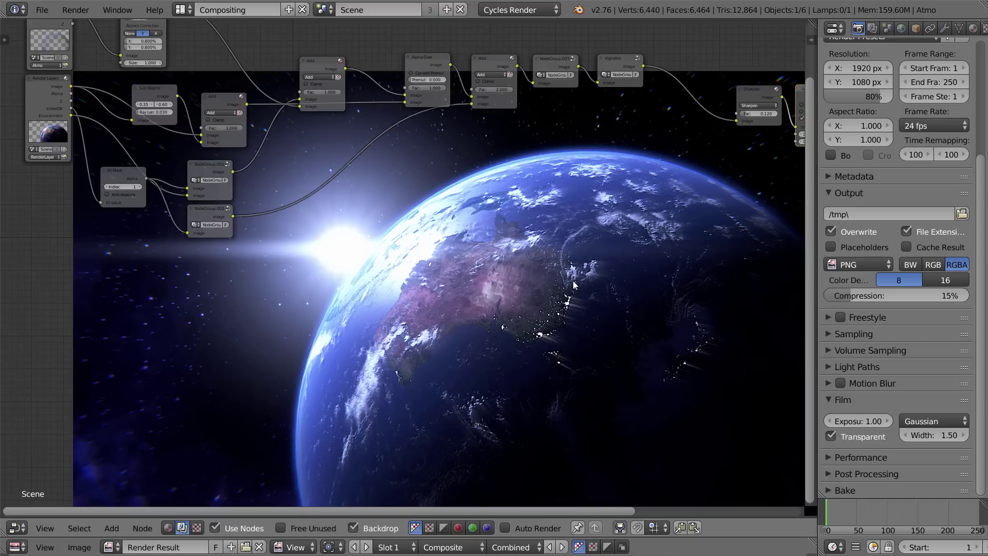
scroll(574, 285, down, 1)
middle_drag(575, 285, 489, 236)
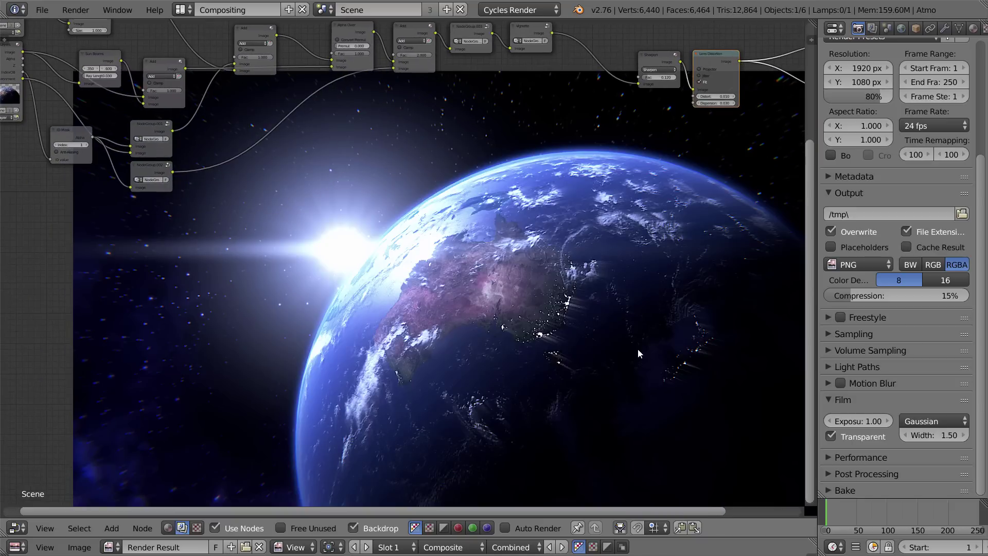
alt+middle_drag(613, 332, 524, 266)
key(alt+Tab)
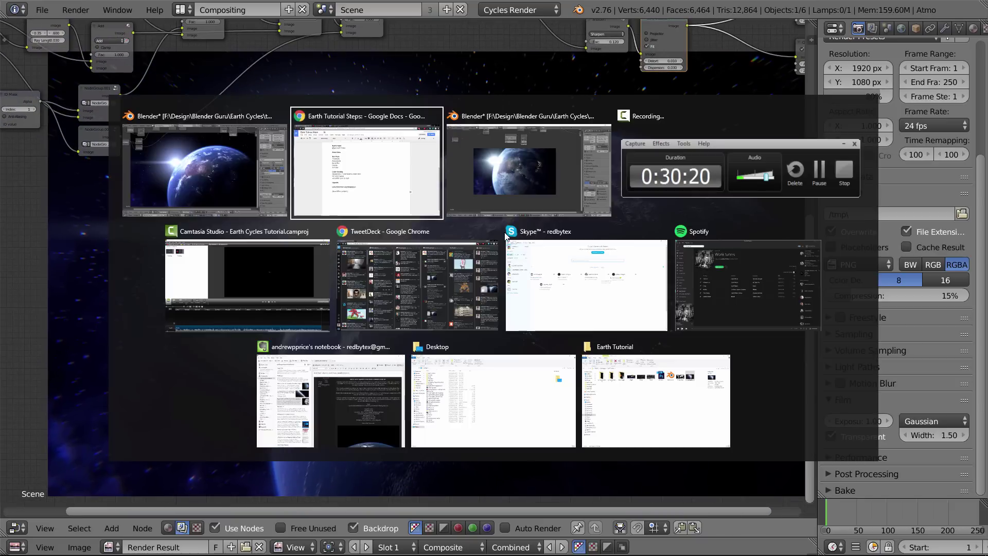
click(499, 156)
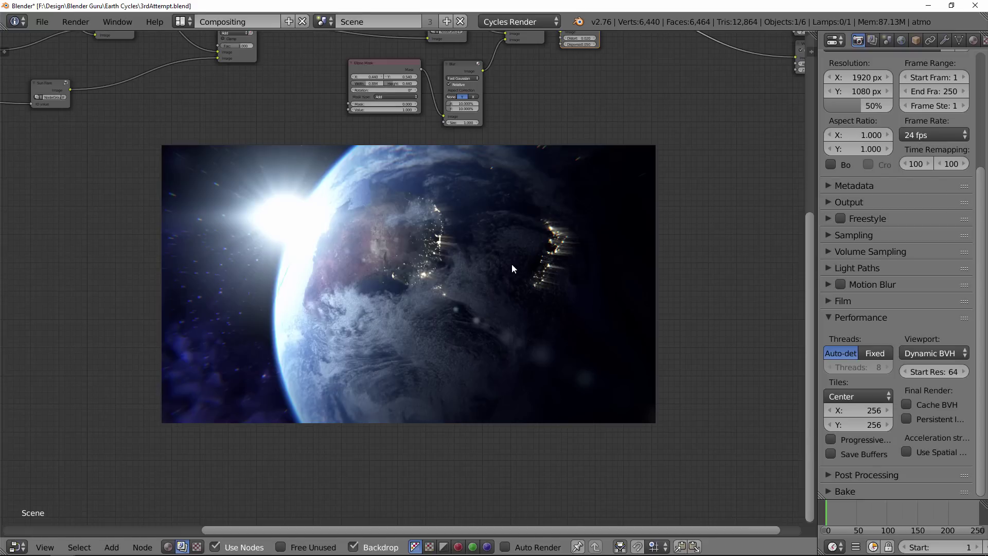
key(alt+Tab)
Open NodeGroup.002 for editing and duplicate its two-streak Glare node, placing the copy below Sun Beams
middle_drag(405, 244, 546, 368)
scroll(545, 368, up, 2)
scroll(267, 231, up, 2)
middle_drag(267, 231, 392, 221)
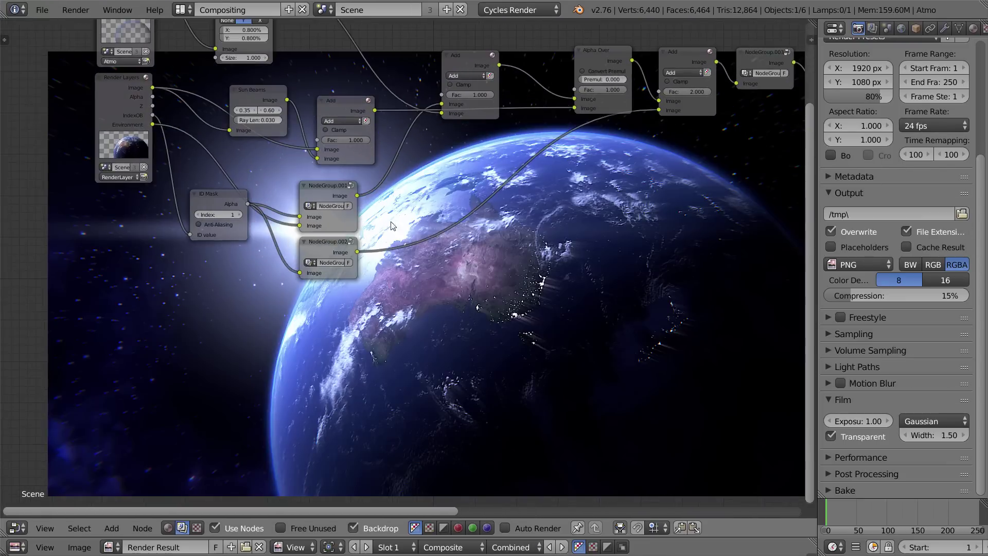
middle_drag(562, 196, 650, 266)
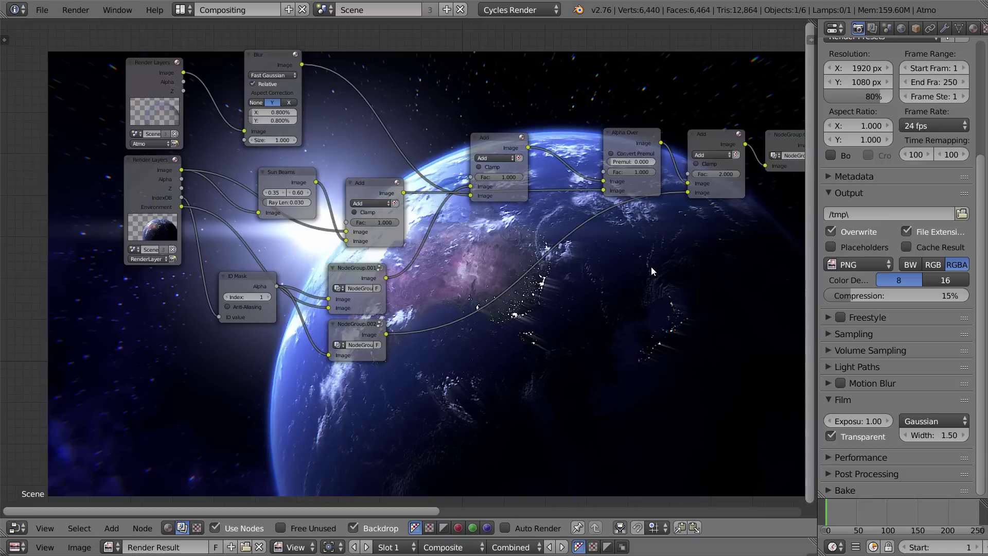
middle_drag(369, 308, 451, 221)
scroll(447, 234, up, 2)
key(Tab)
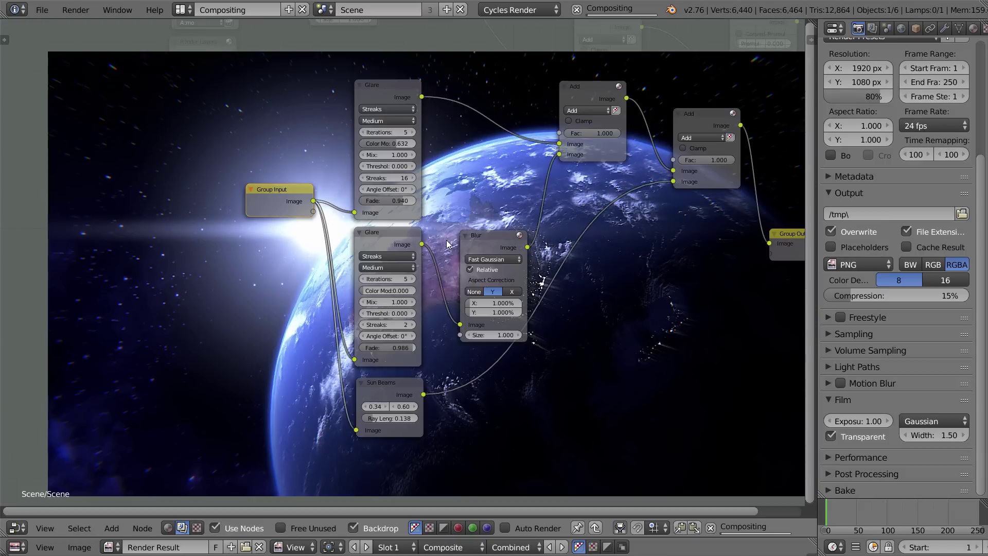
middle_drag(520, 249, 458, 157)
key(shift+d)
click(345, 316)
scroll(329, 221, down, 1)
middle_drag(303, 159, 345, 132)
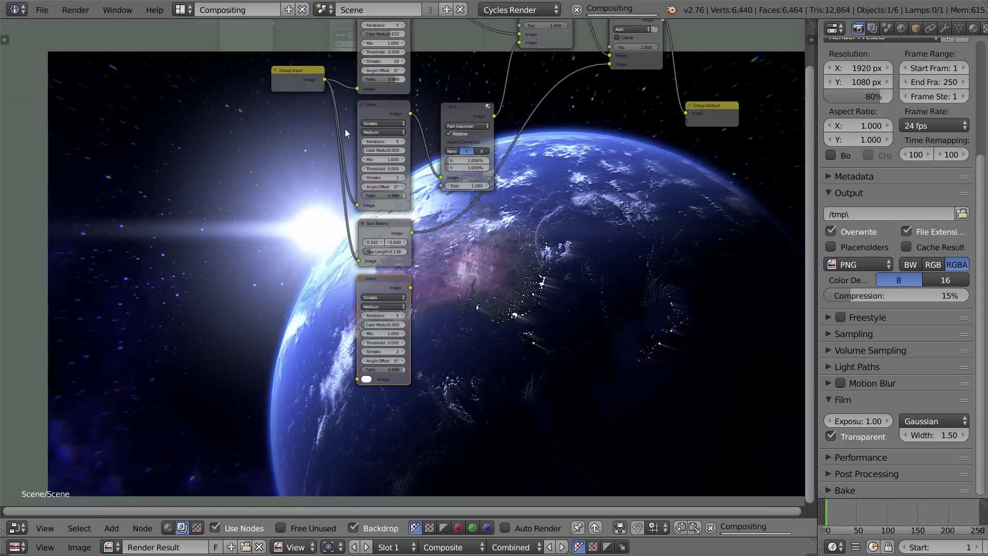
Feed Group Input's Image output into the duplicated Glare node and change its glare type to Ghosts
drag(329, 81, 359, 379)
scroll(359, 379, up, 3)
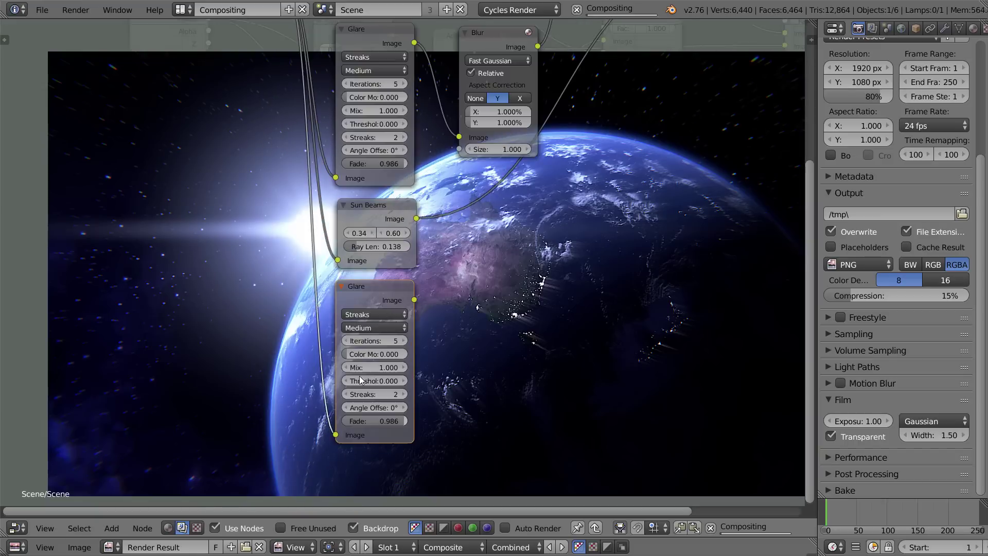
middle_drag(339, 230, 242, 96)
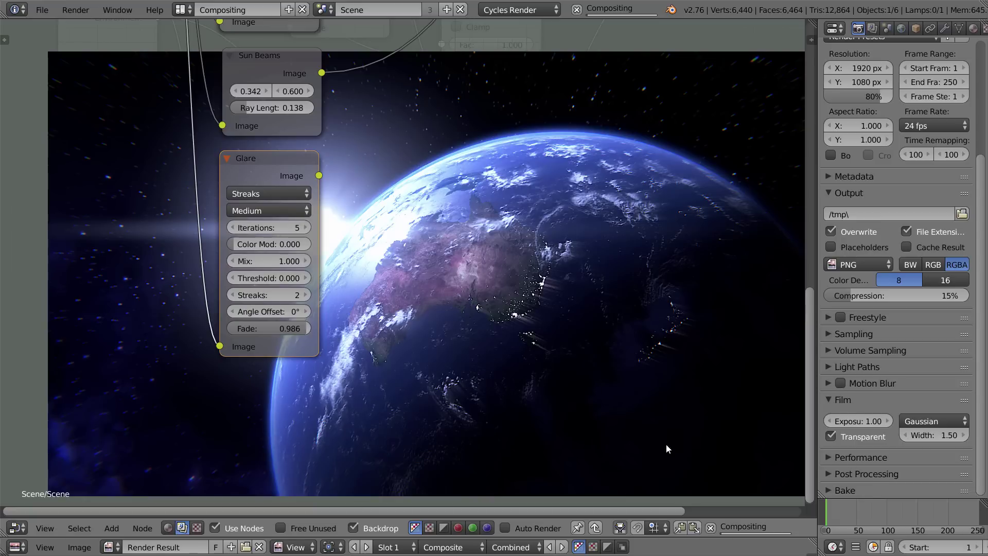
drag(277, 200, 268, 189)
click(267, 186)
click(261, 166)
Preview the Ghosts Glare output in the backdrop through a Viewer node moved clear of the Glare node
ctrl+shift+click(269, 166)
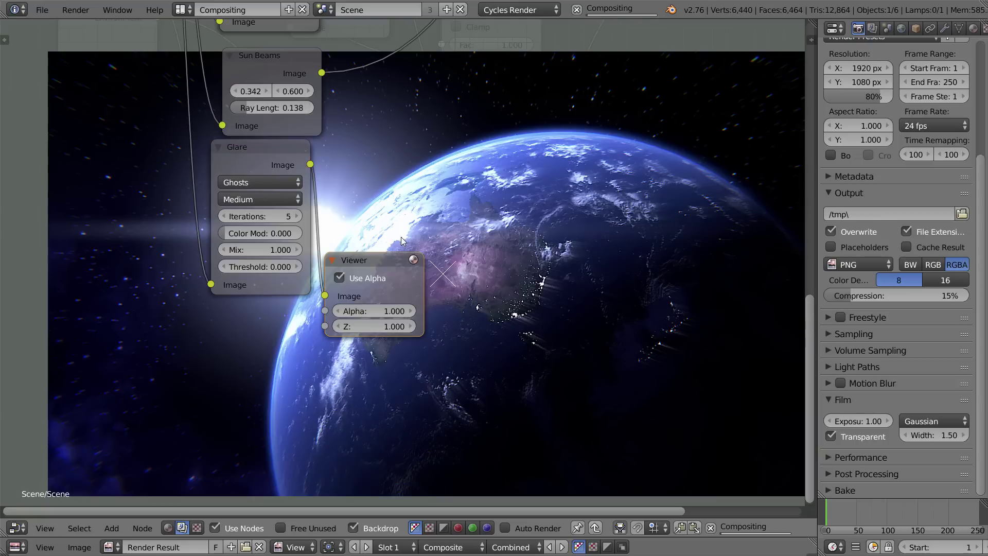
middle_drag(403, 242, 293, 195)
drag(306, 240, 475, 152)
middle_drag(666, 393, 576, 333)
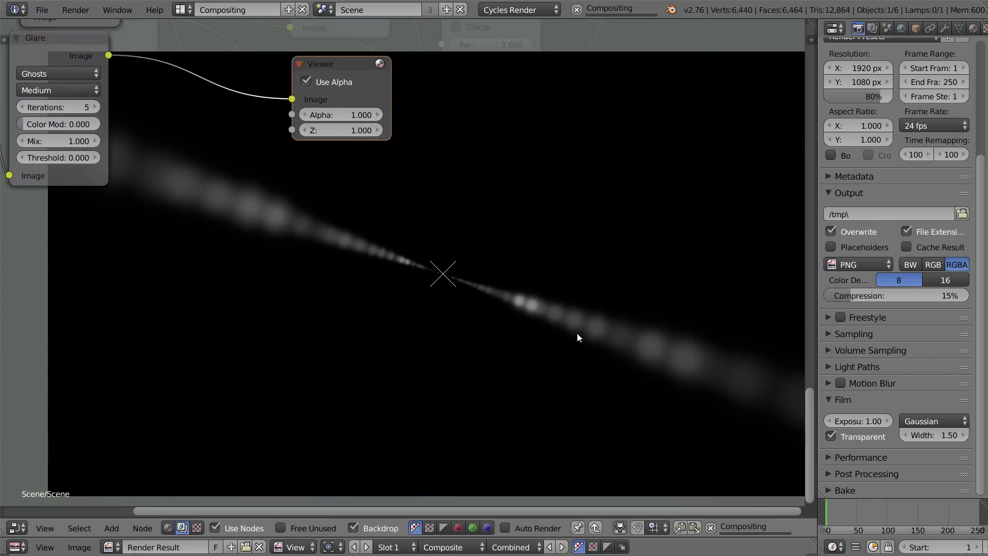
Set the Ghosts Glare node's iterations to 2 and its color modulation to 0.336
middle_drag(290, 257, 489, 319)
scroll(386, 253, up, 1)
click(216, 163)
text(2)
key(Return)
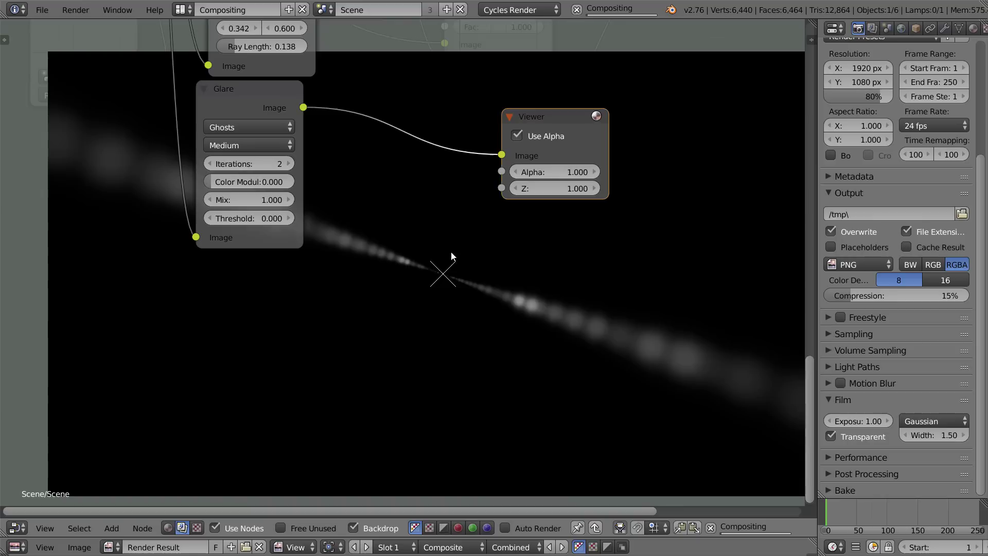
middle_drag(451, 264, 373, 220)
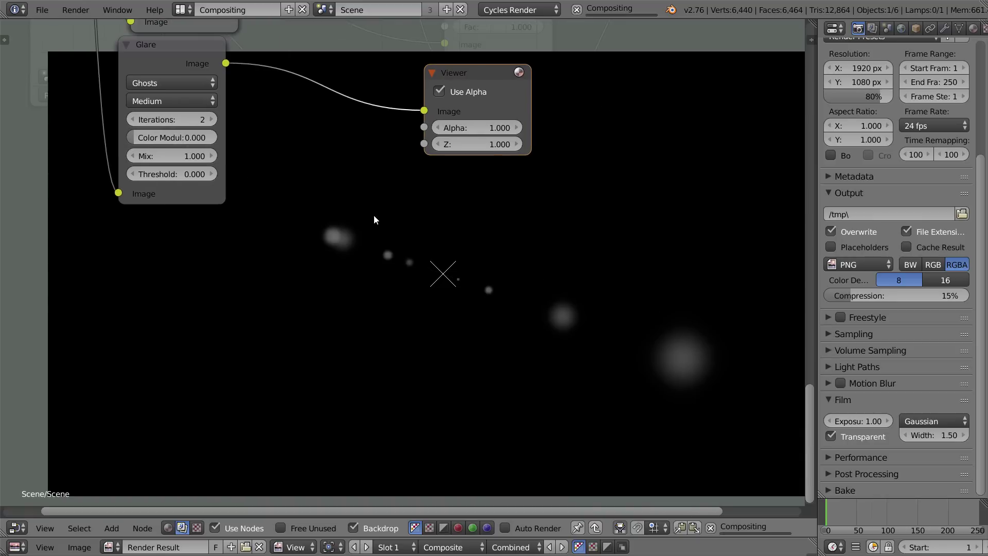
scroll(264, 157, down, 1)
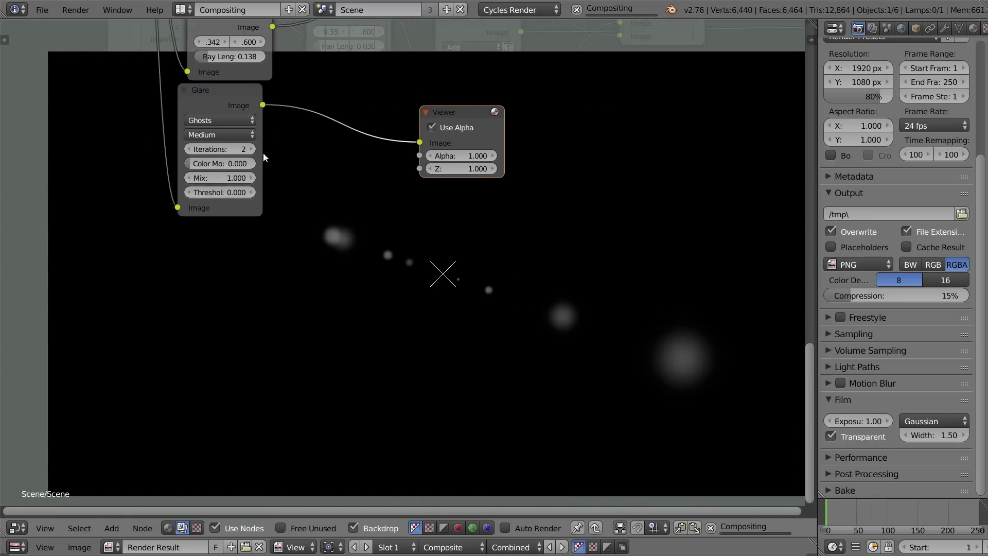
drag(222, 163, 235, 164)
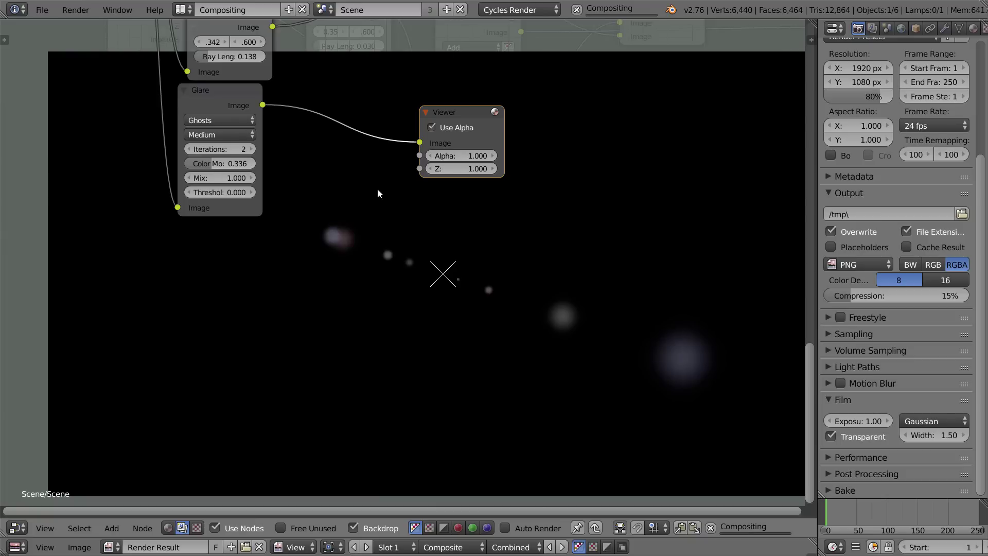
Delete the Viewer node inside the group
scroll(304, 240, down, 4)
key(x)
middle_drag(386, 194, 355, 291)
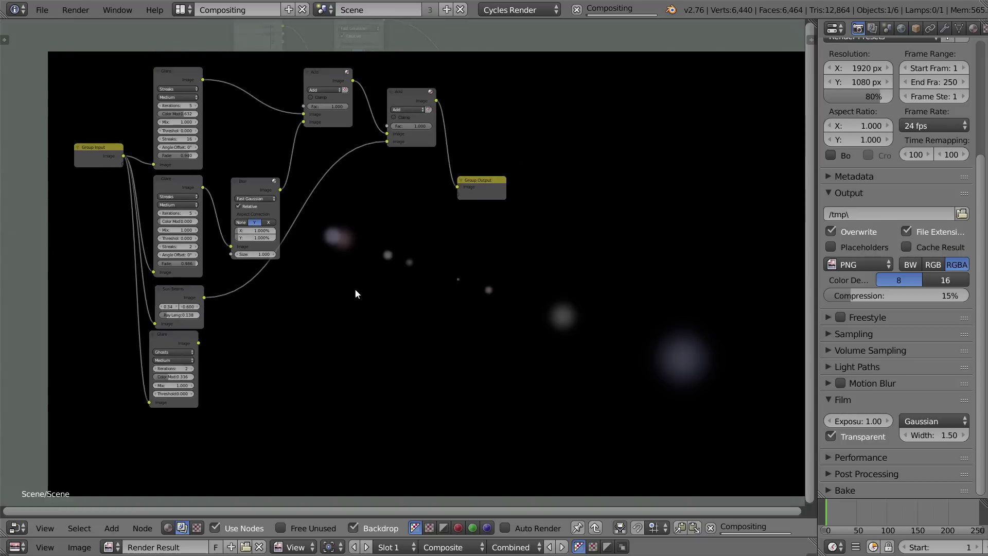
Move Group Output farther from the last Add node and insert a duplicate Add node on the link between them
scroll(361, 284, up, 1)
scroll(476, 157, up, 1)
drag(485, 169, 606, 110)
click(419, 71)
key(shift+d)
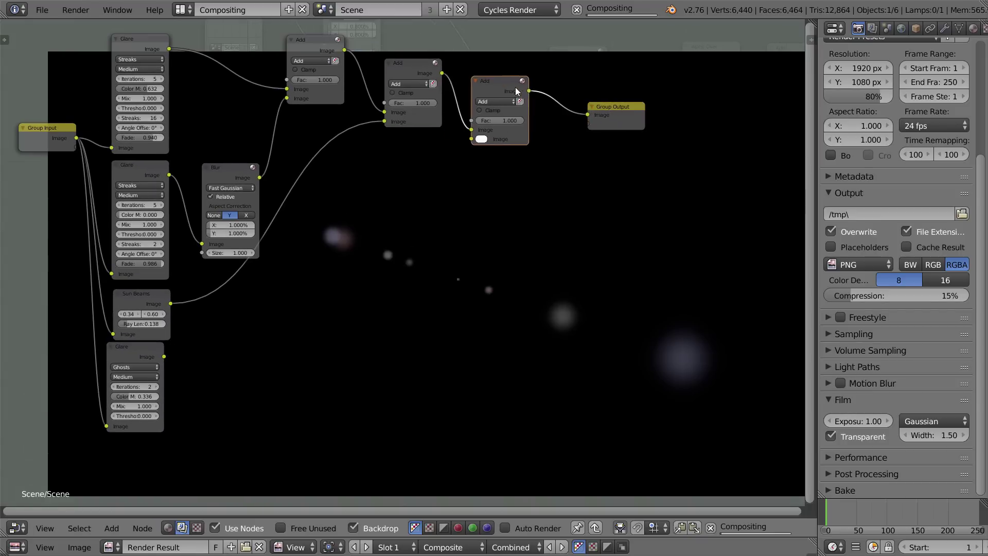
click(509, 89)
Connect the Ghosts Glare output to the new Add node's second Image input and exit the node group
drag(164, 356, 478, 137)
key(Tab)
scroll(510, 187, down, 3)
middle_drag(558, 289, 456, 303)
scroll(411, 322, up, 2)
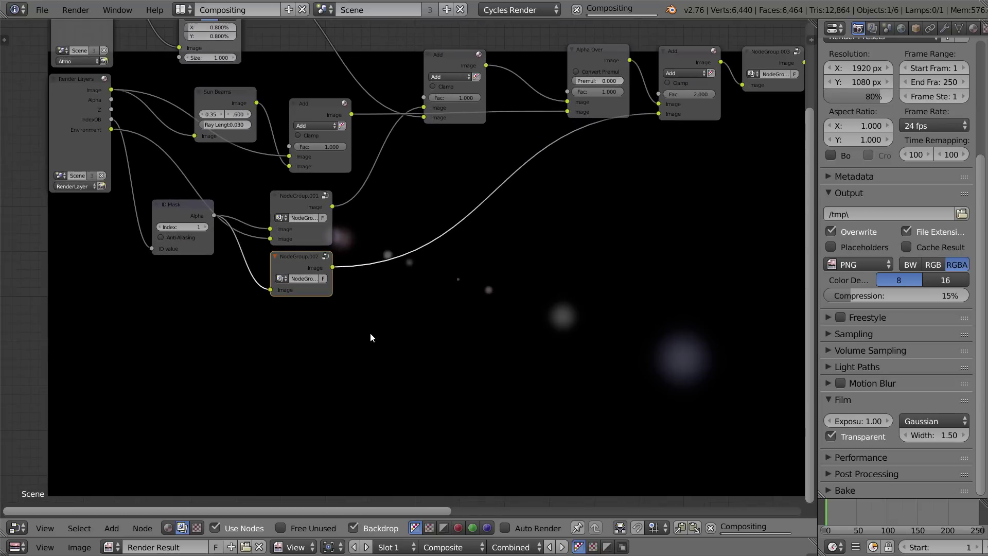
Show the node properties and enter Sun Flare as both the name and label of the NodeGroup.002 node
key(n)
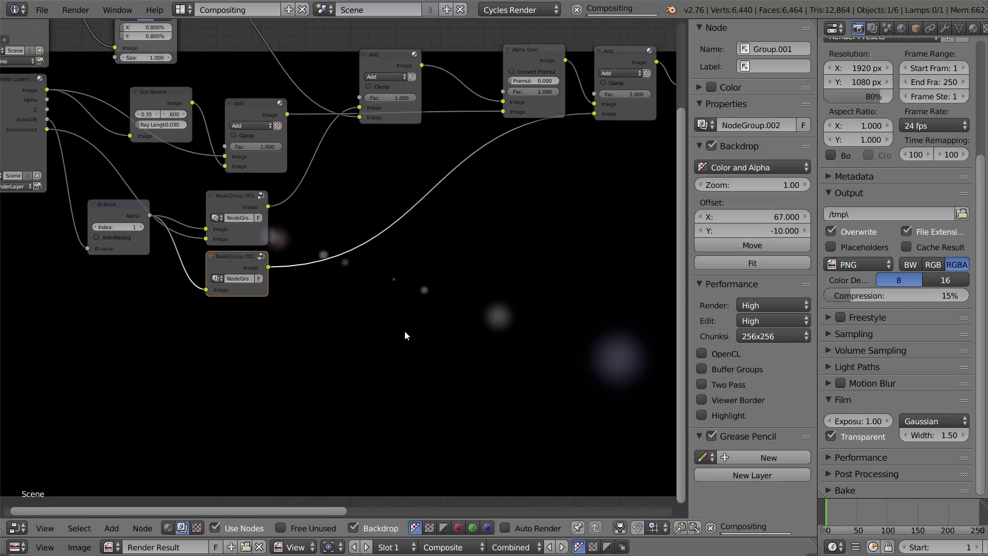
click(779, 47)
text(Sun Flare)
key(Tab)
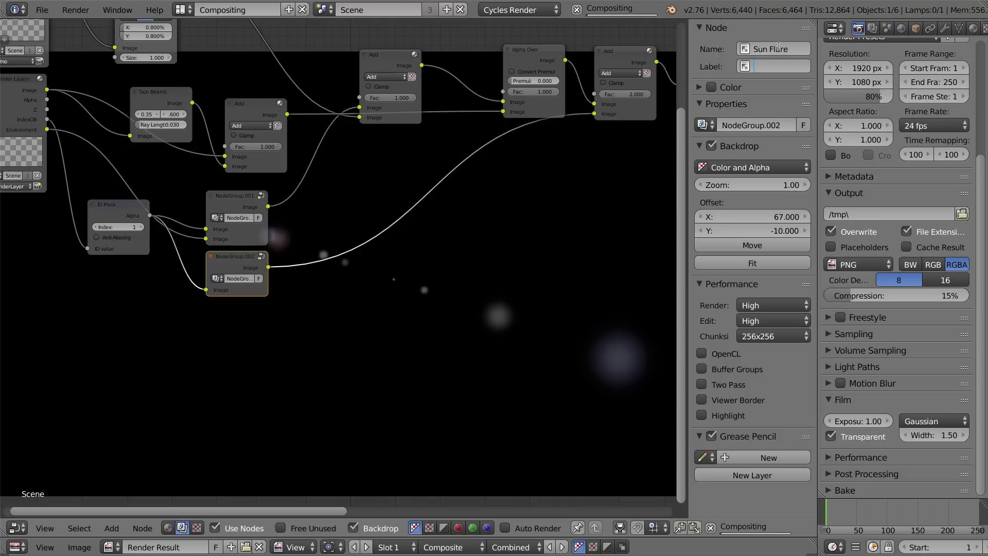
text(Sun Flare)
key(Return)
Shift the NodeGroup.001 node slightly, check its contents and name the node Space Haze
drag(251, 209, 259, 201)
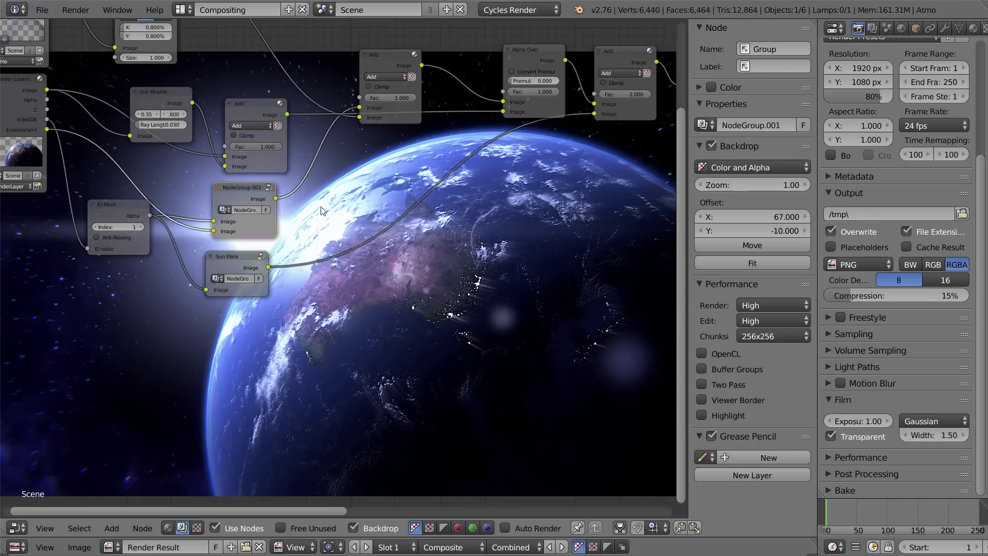
key(Tab)
key(Tab)
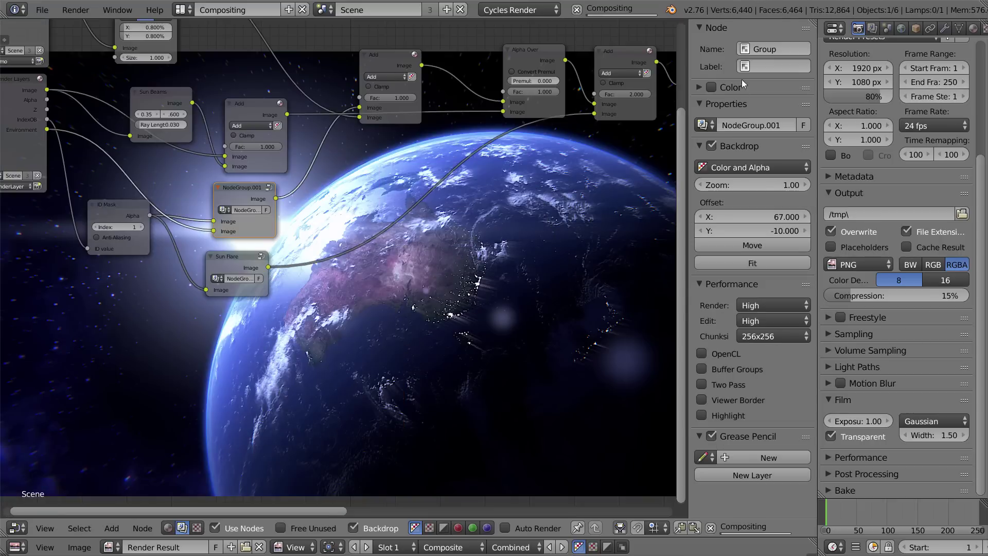
click(766, 49)
text(Space Haze)
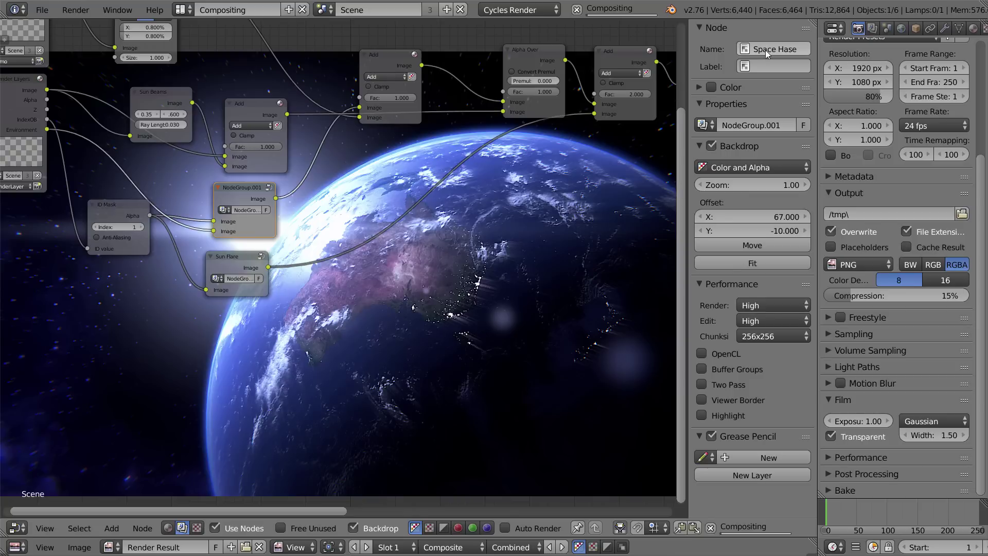
key(Return)
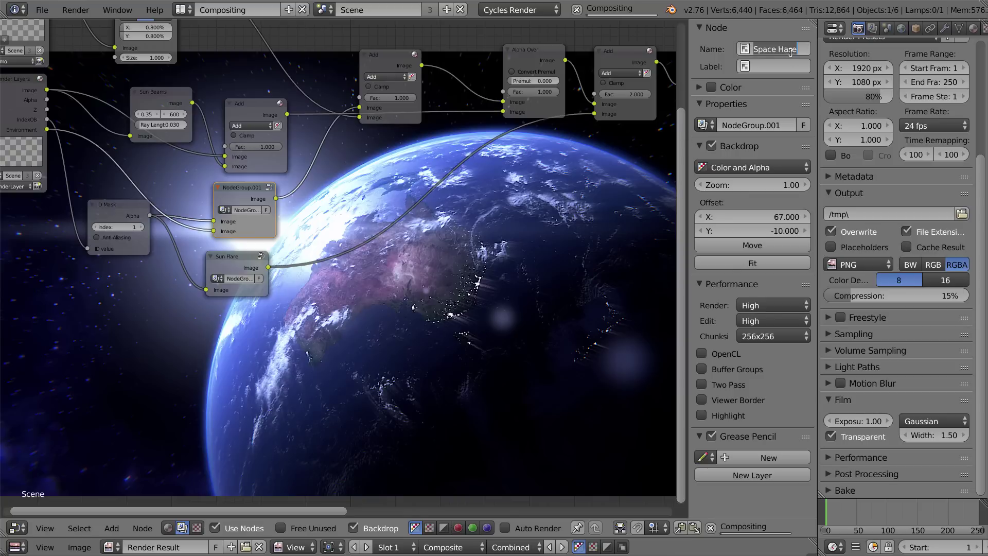
Review the node chain through to Lens Distortion and reposition the backdrop to examine the ghost flares over the Earth
middle_drag(553, 203, 431, 150)
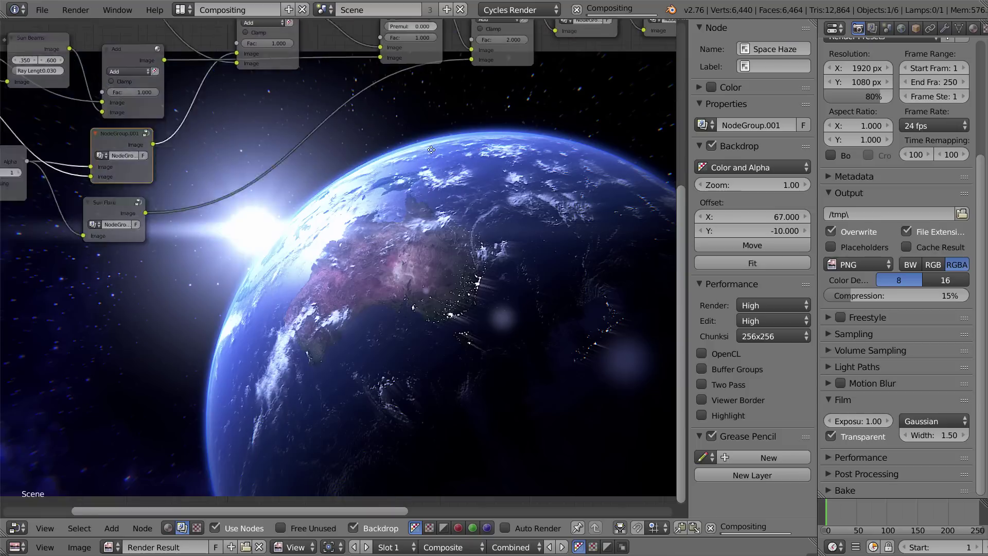
drag(431, 149, 349, 182)
scroll(348, 182, down, 4)
scroll(495, 102, up, 3)
middle_drag(495, 102, 309, 107)
click(363, 77)
middle_drag(450, 148, 266, 111)
click(432, 83)
middle_drag(472, 221, 373, 172)
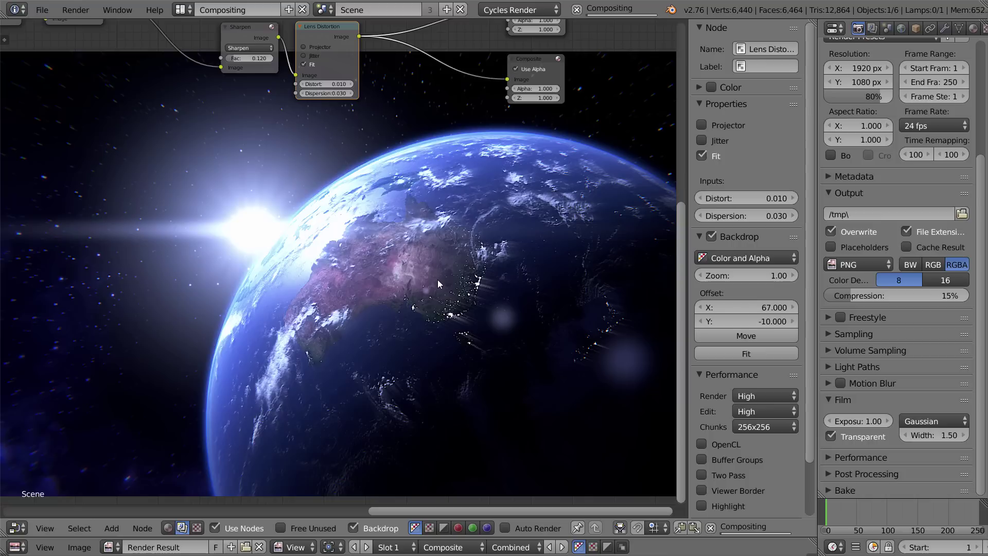
alt+middle_drag(438, 280, 355, 213)
alt+middle_drag(381, 257, 412, 270)
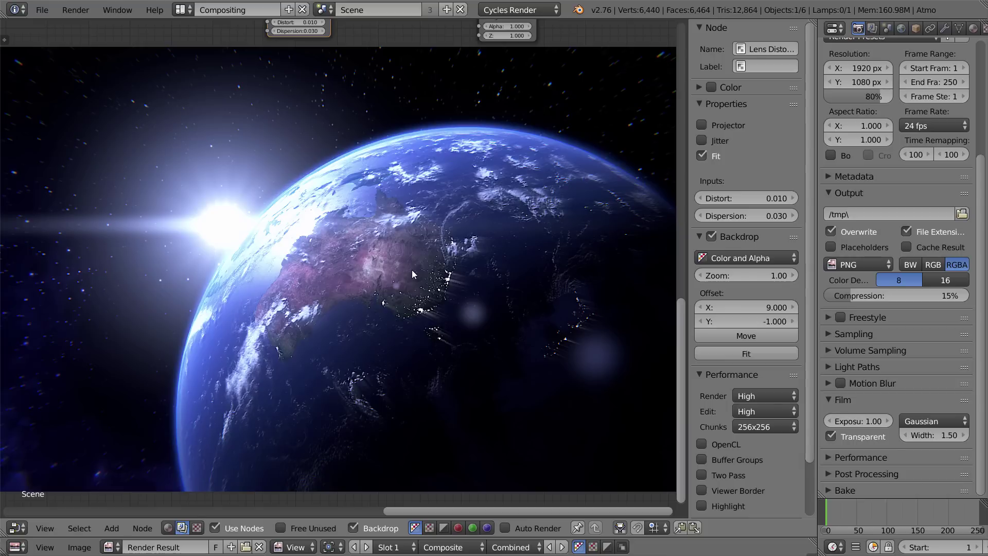